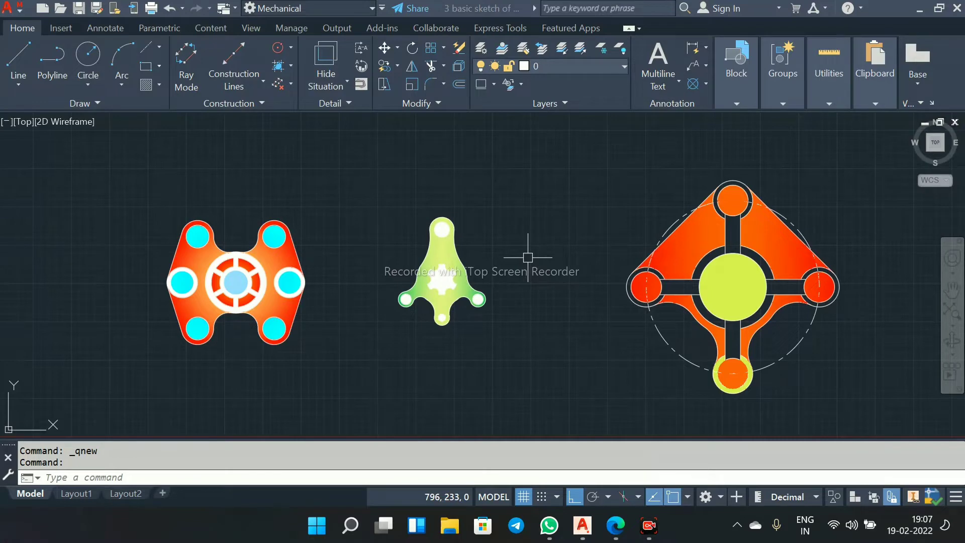
# Step: Examine the three finished coloured sketches in the open drawing
pyautogui.click(528, 258)
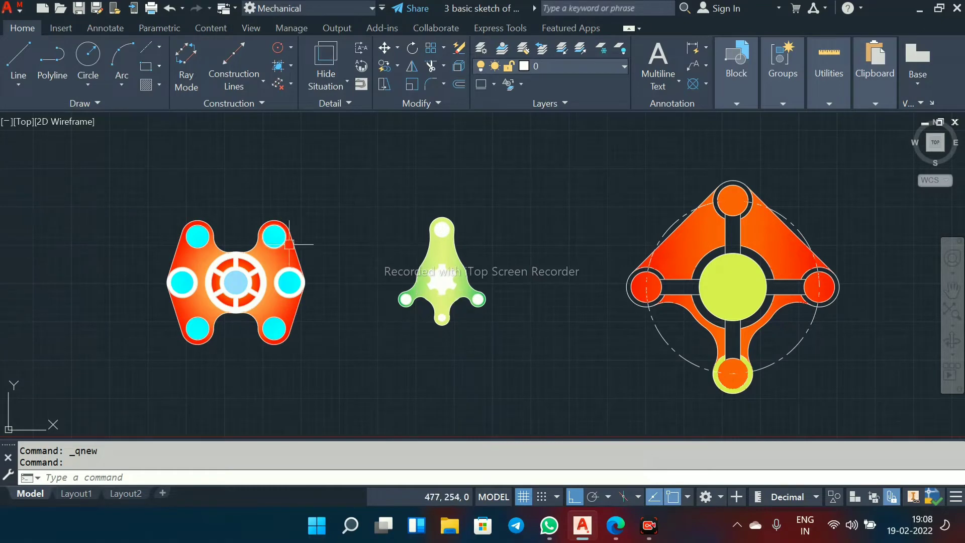
pyautogui.scroll(4, 235, 283)
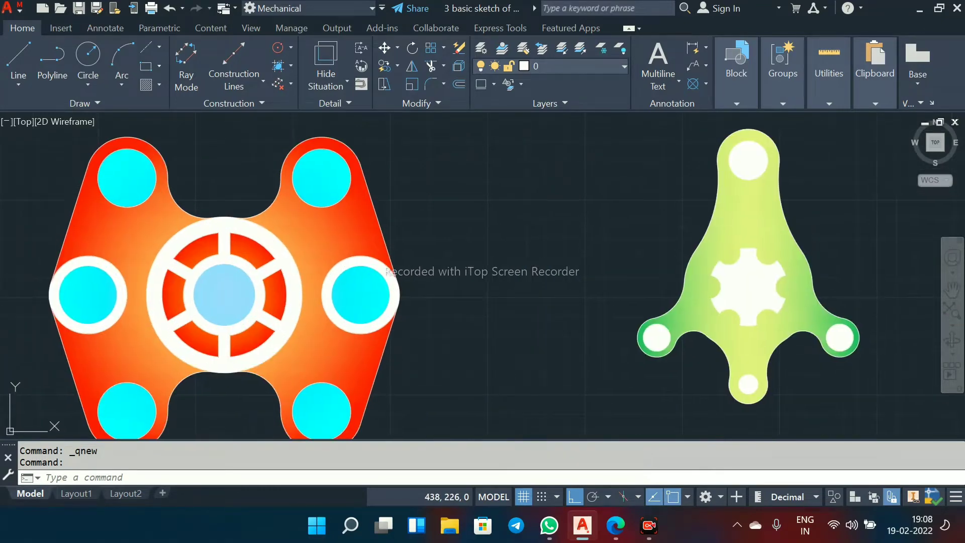
pyautogui.scroll(-6, 273, 234)
pyautogui.moveTo(385, 233); pyautogui.dragTo(382, 288, button='middle')
pyautogui.scroll(3, 344, 282)
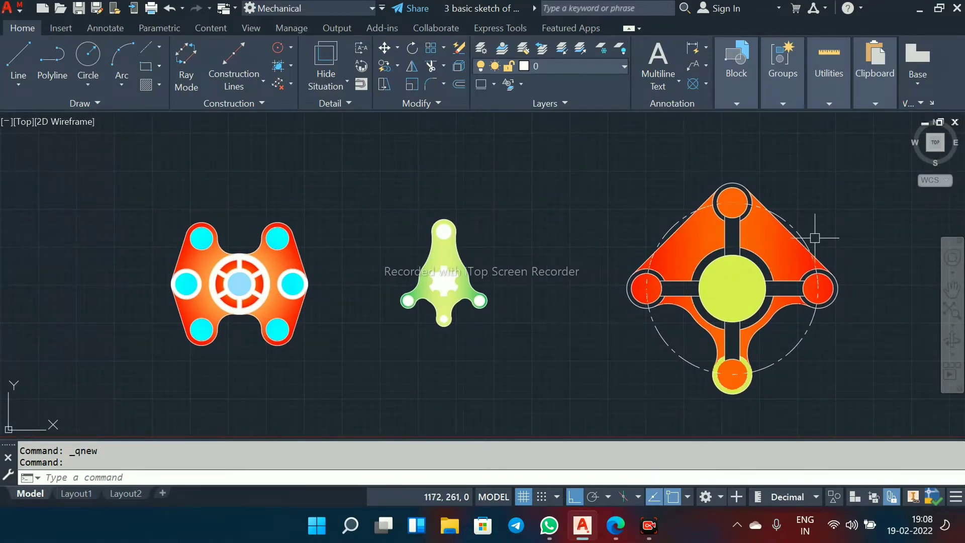
pyautogui.moveTo(820, 233); pyautogui.dragTo(743, 239, button='middle')
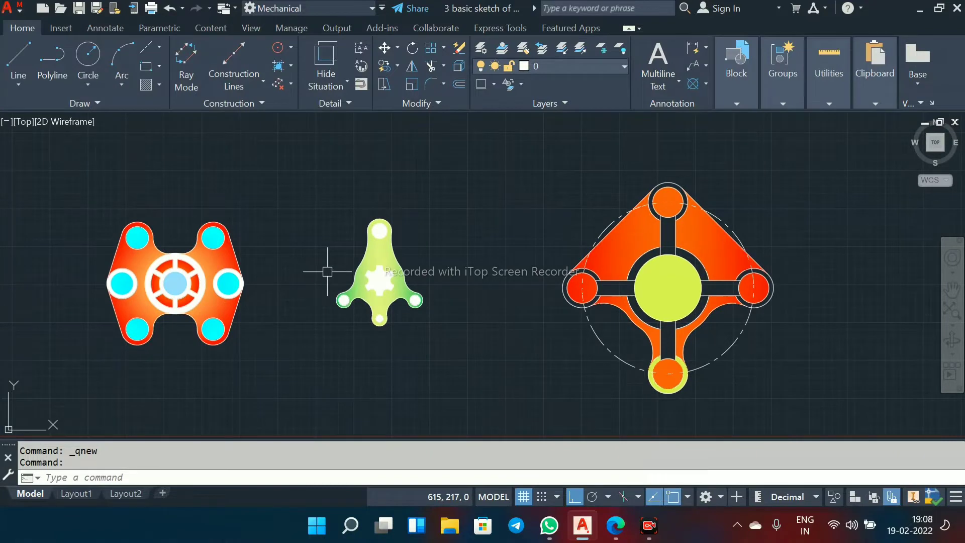
pyautogui.moveTo(328, 272)
pyautogui.mouseDown(button='middle')
pyautogui.moveTo(390, 286)
pyautogui.moveTo(370, 273)
pyautogui.moveTo(379, 269)
pyautogui.mouseUp(button='middle')
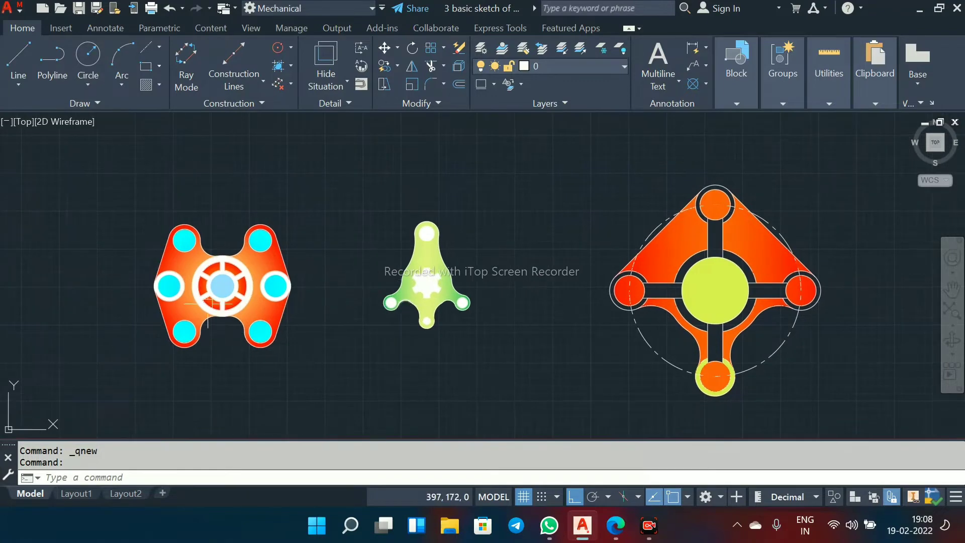
# Step: Switch to the 150 excerices PDF in Edge, review the dimensioned exercises on pages 5 to 7, and close the document
pyautogui.click(615, 525)
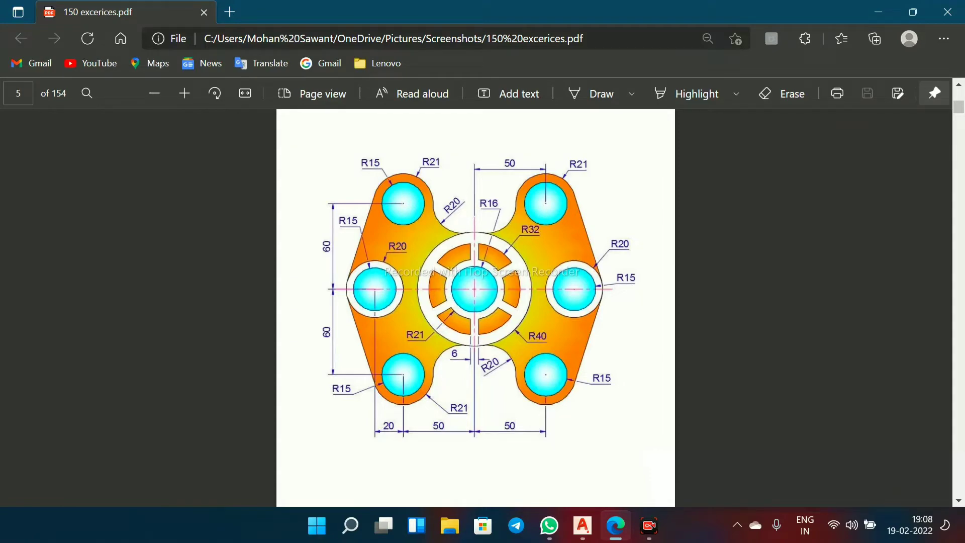
pyautogui.scroll(-5, 475, 307)
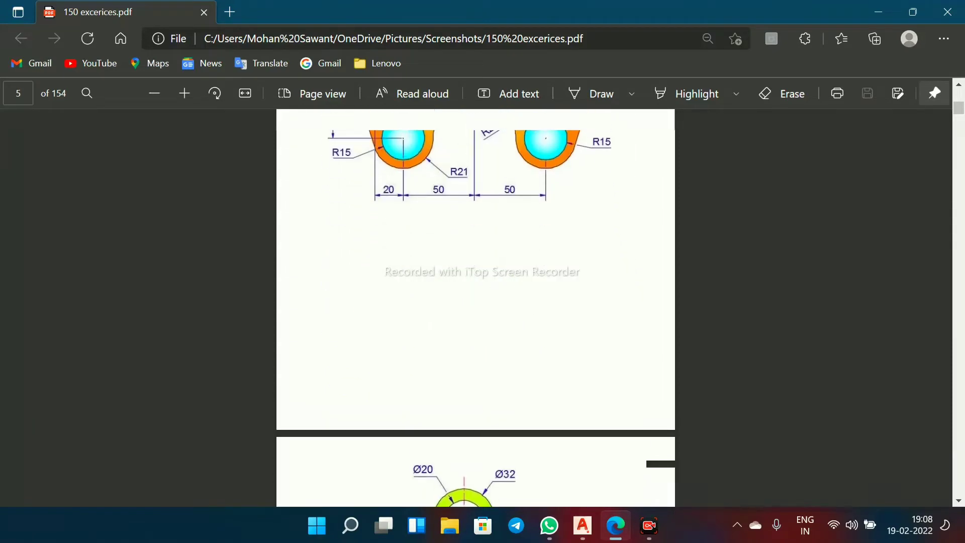
pyautogui.scroll(5, 475, 307)
pyautogui.scroll(-10, 476, 308)
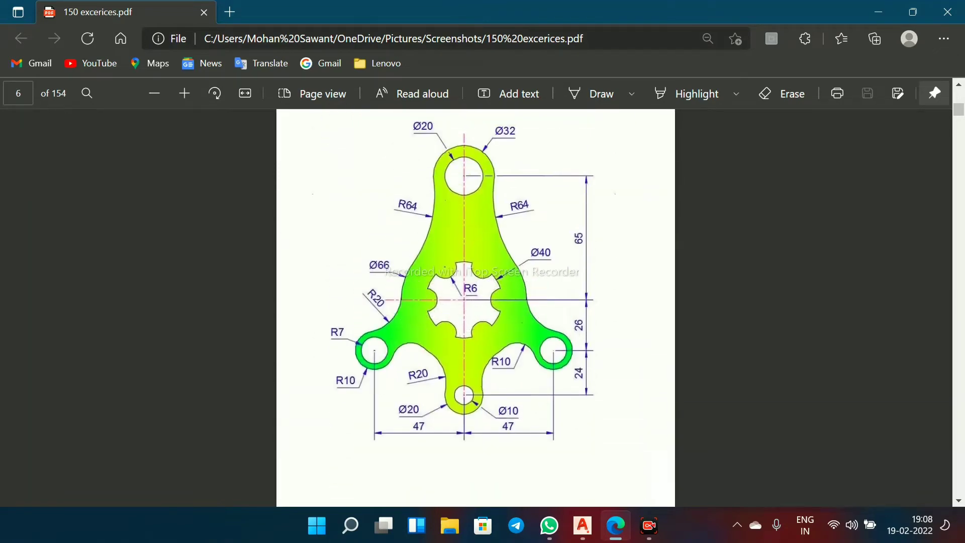
pyautogui.scroll(-8, 475, 307)
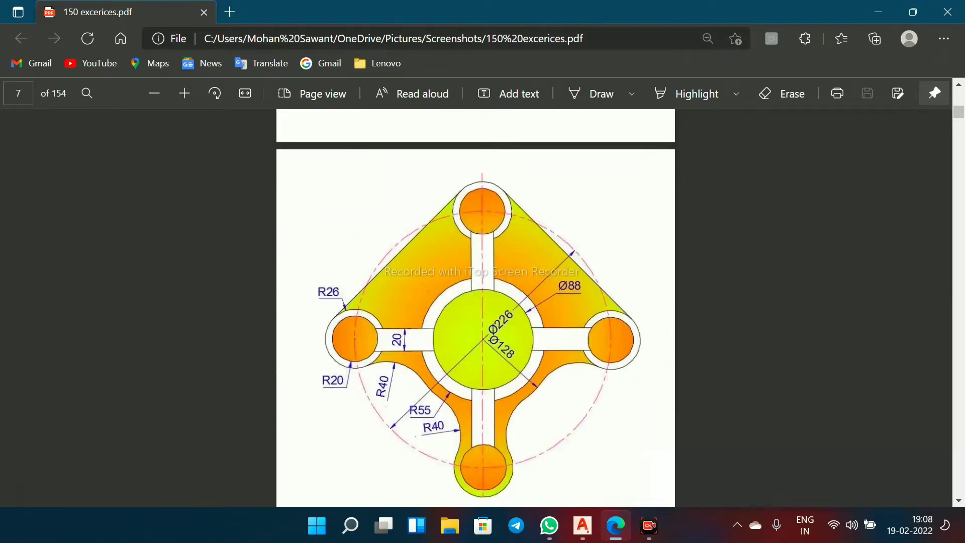
pyautogui.scroll(15, 475, 308)
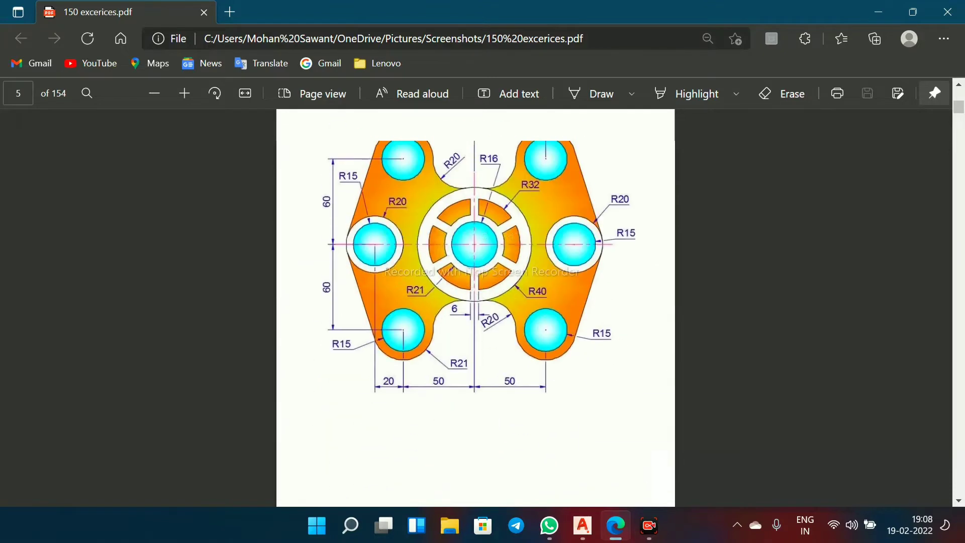
pyautogui.scroll(-4, 476, 307)
pyautogui.scroll(-1, 475, 308)
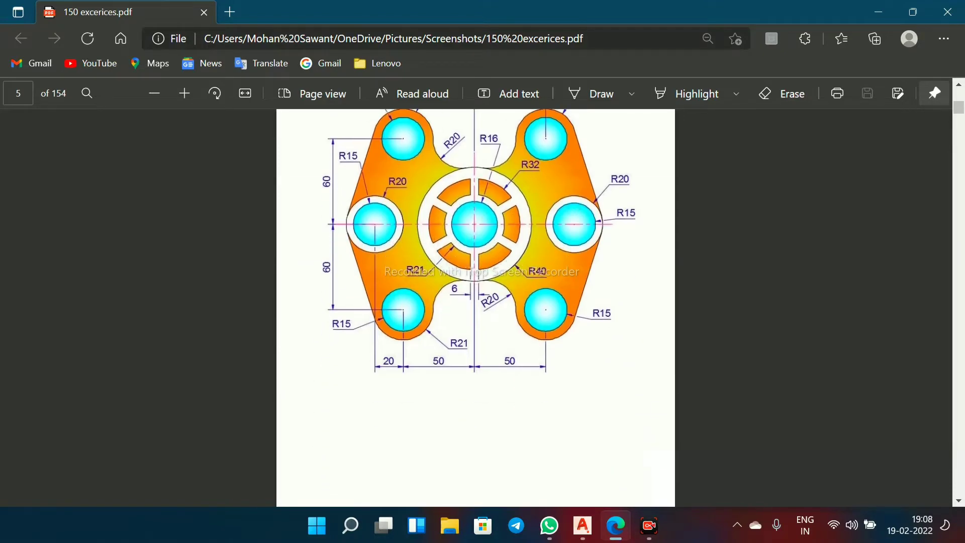
pyautogui.scroll(2, 476, 308)
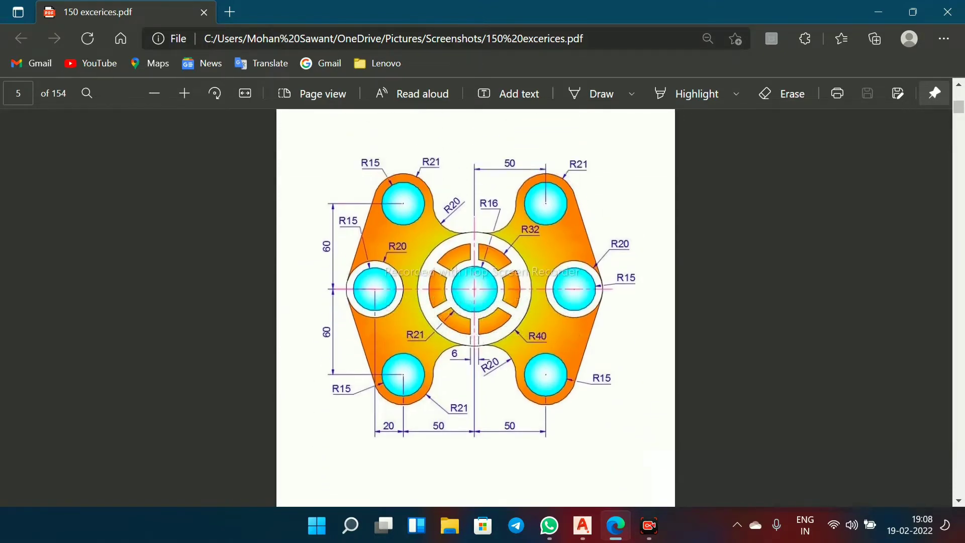
pyautogui.scroll(8, 476, 308)
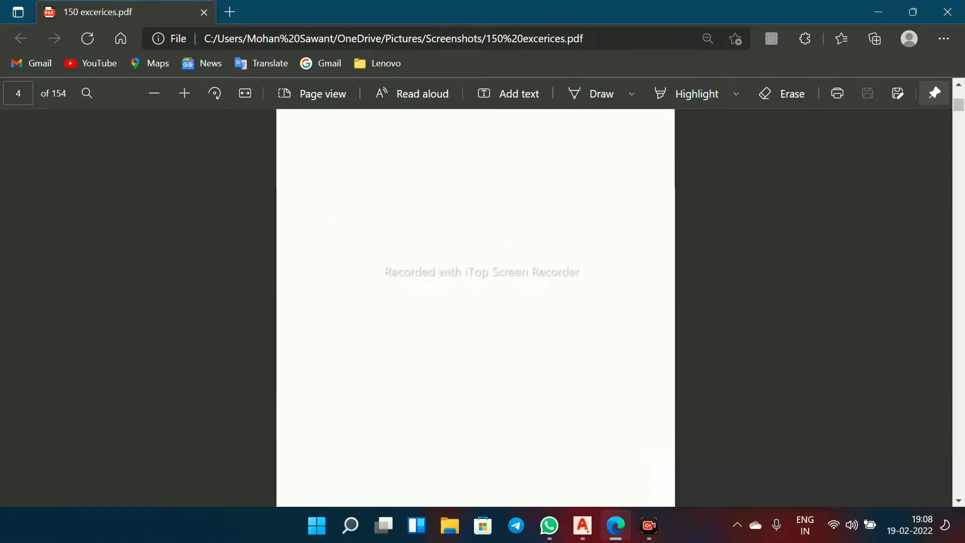
pyautogui.scroll(-1, 476, 307)
pyautogui.scroll(-8, 476, 308)
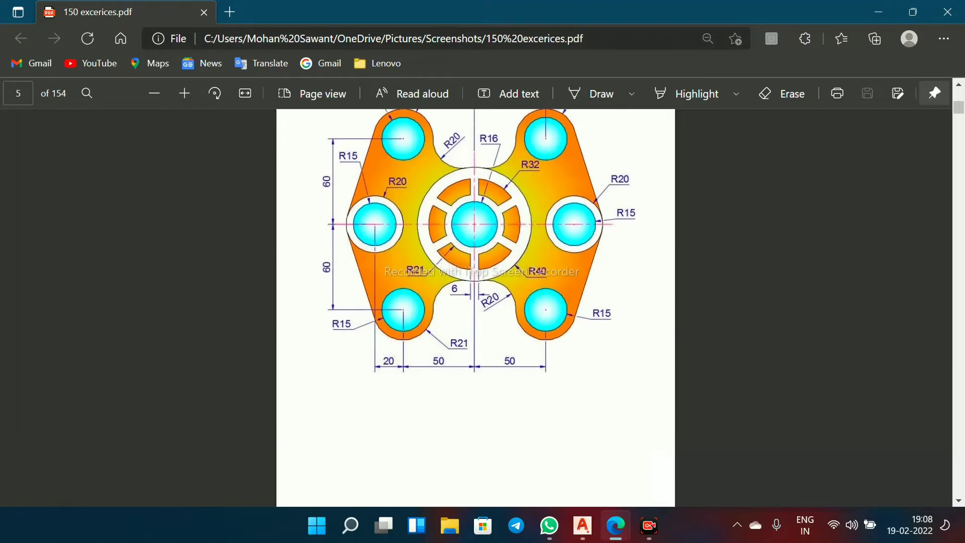
pyautogui.scroll(2, 475, 308)
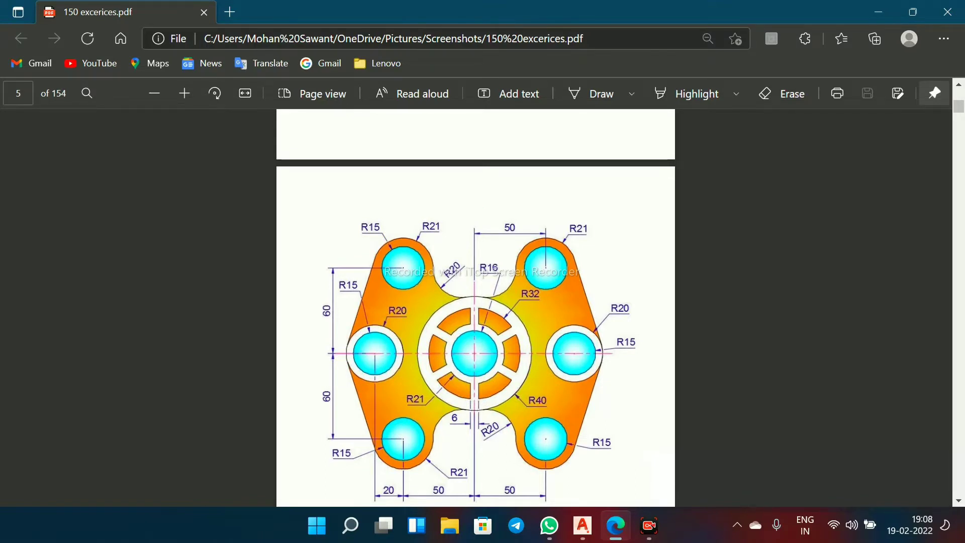
pyautogui.click(204, 12)
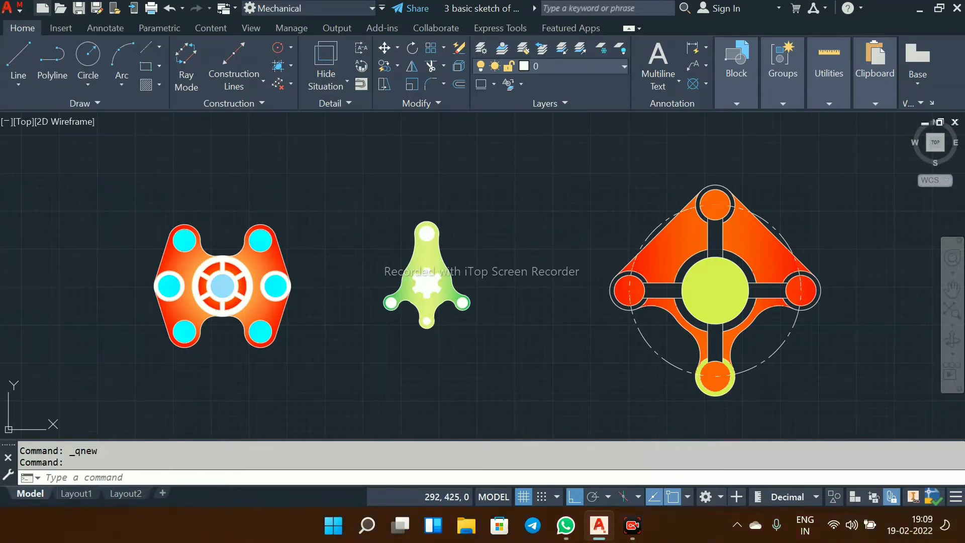
# Step: Create a new drawing from the acadiso.dwt template and set its length unit precision to 0
pyautogui.click(43, 8)
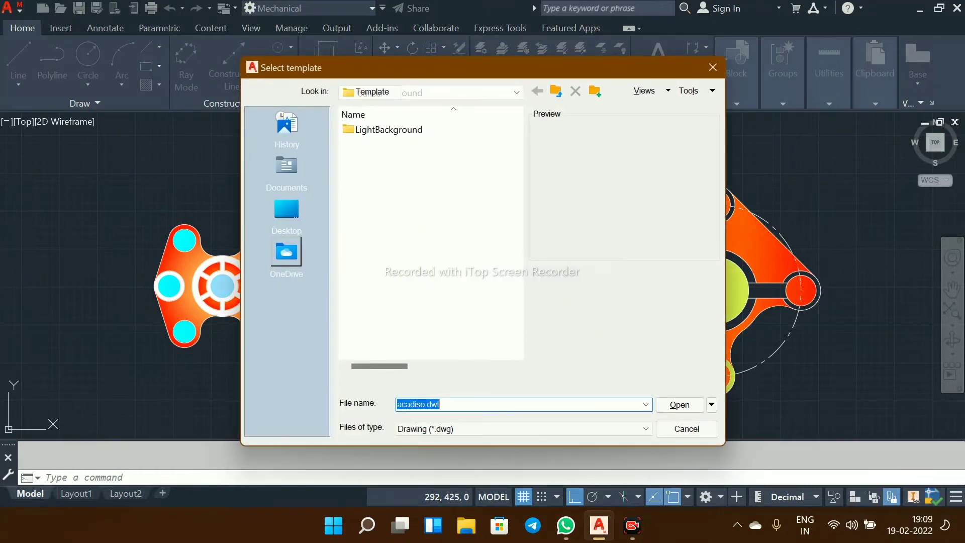
pyautogui.press('Return')
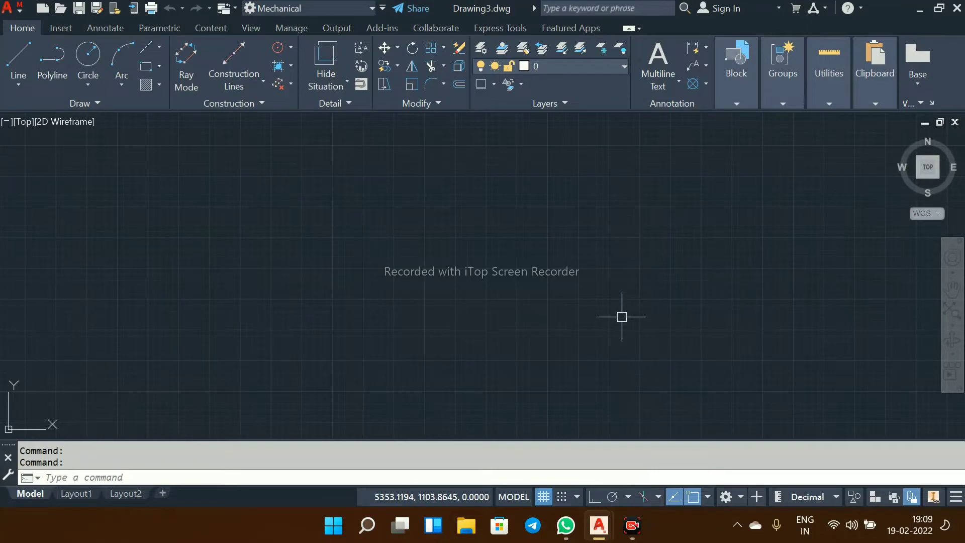
pyautogui.write('UN')
pyautogui.press('Return')
pyautogui.click(463, 200)
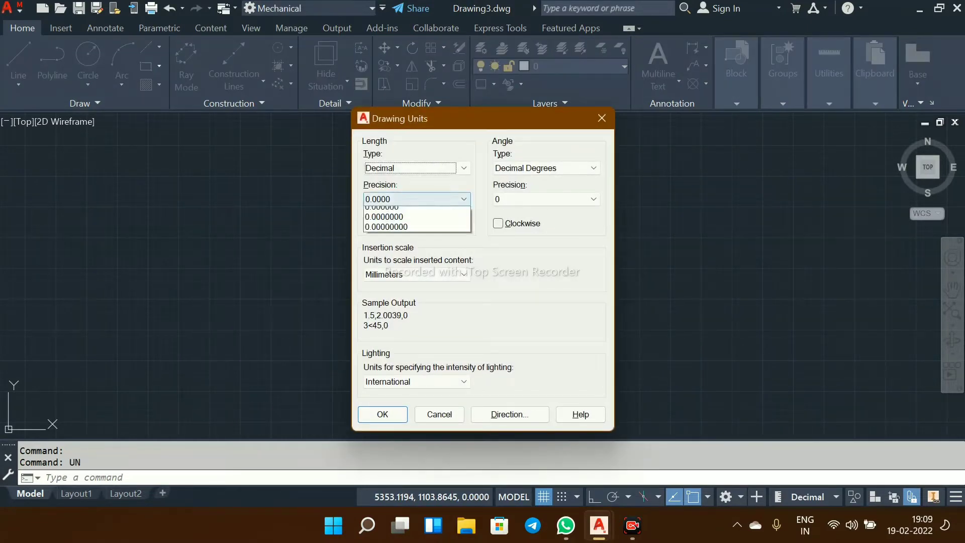
pyautogui.click(418, 211)
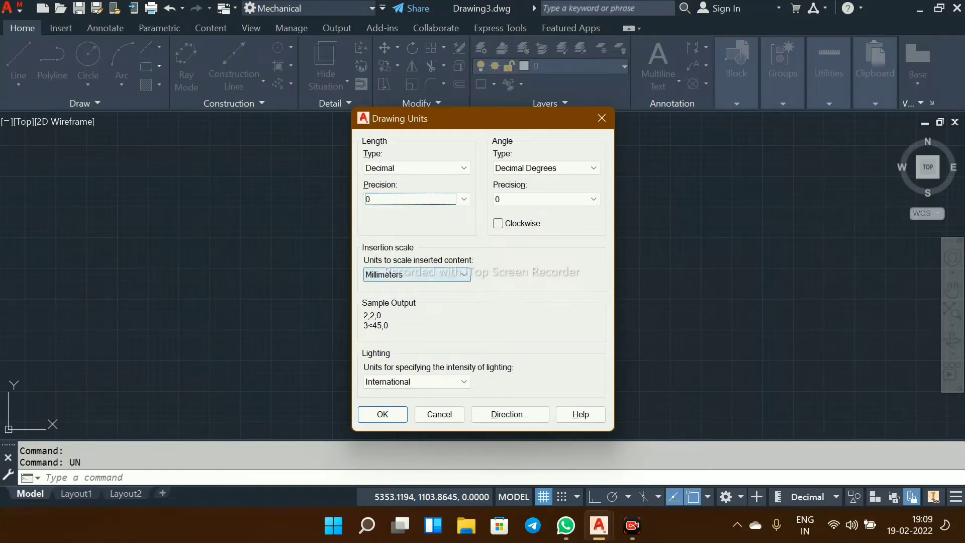
pyautogui.click(382, 414)
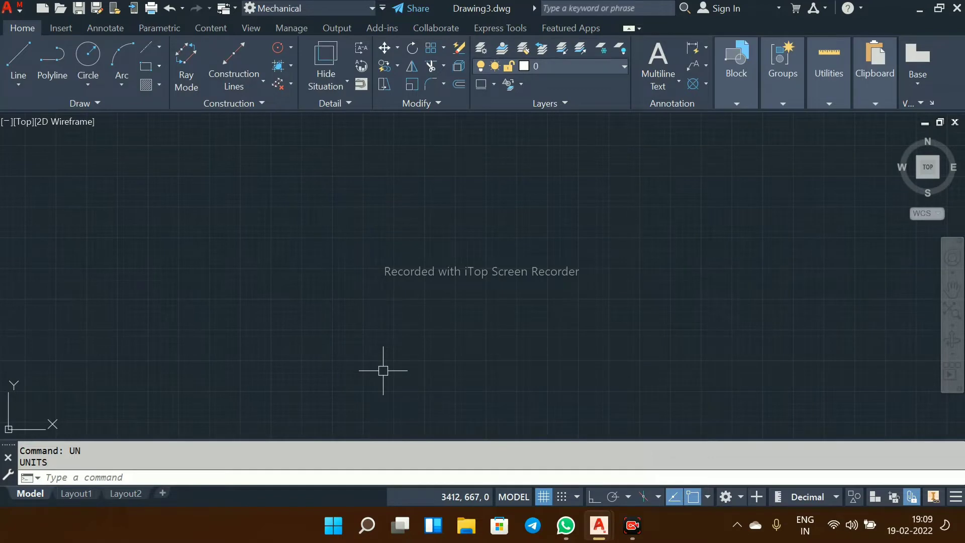
# Step: Set the model space limits from lower-left corner 0,0 to upper-right corner 100,100
pyautogui.write('limits')
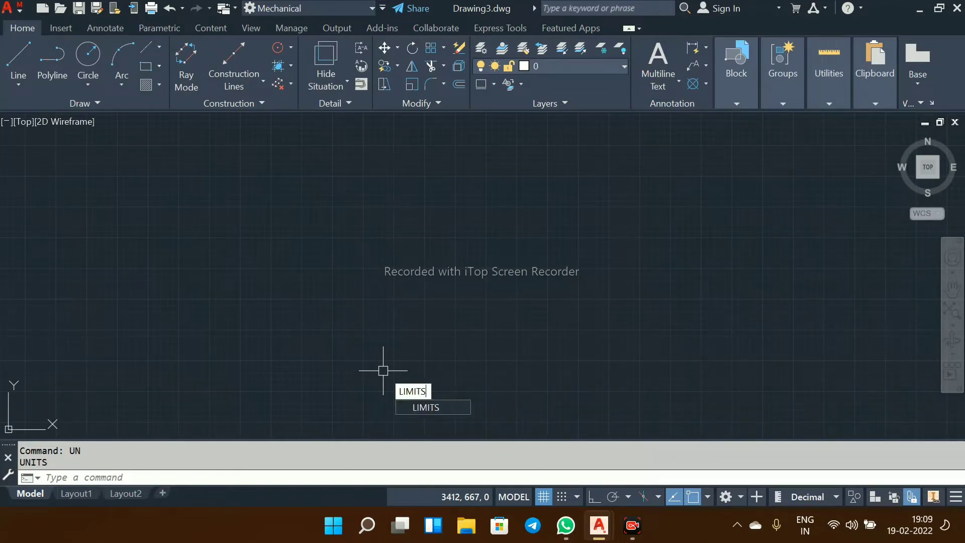
pyautogui.press('Return')
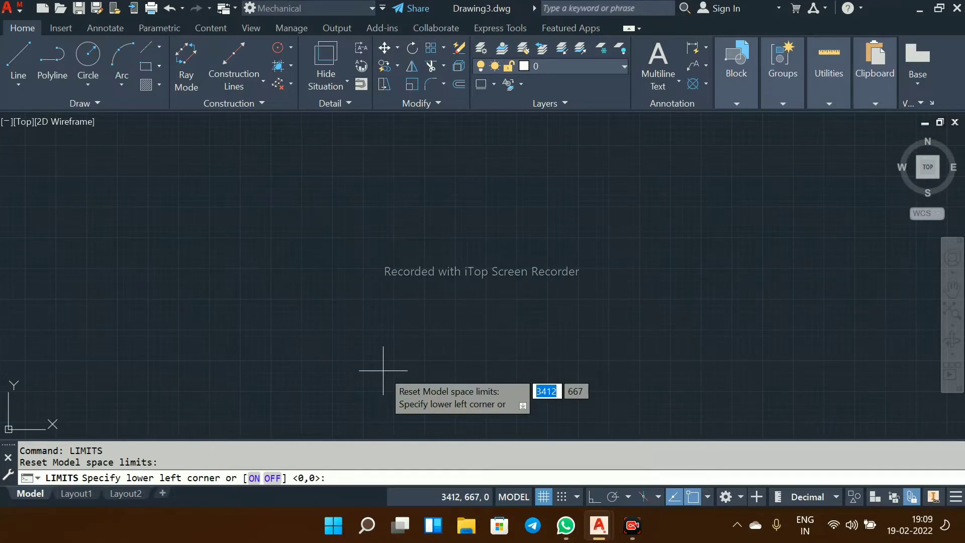
pyautogui.write('0,0')
pyautogui.press('Return')
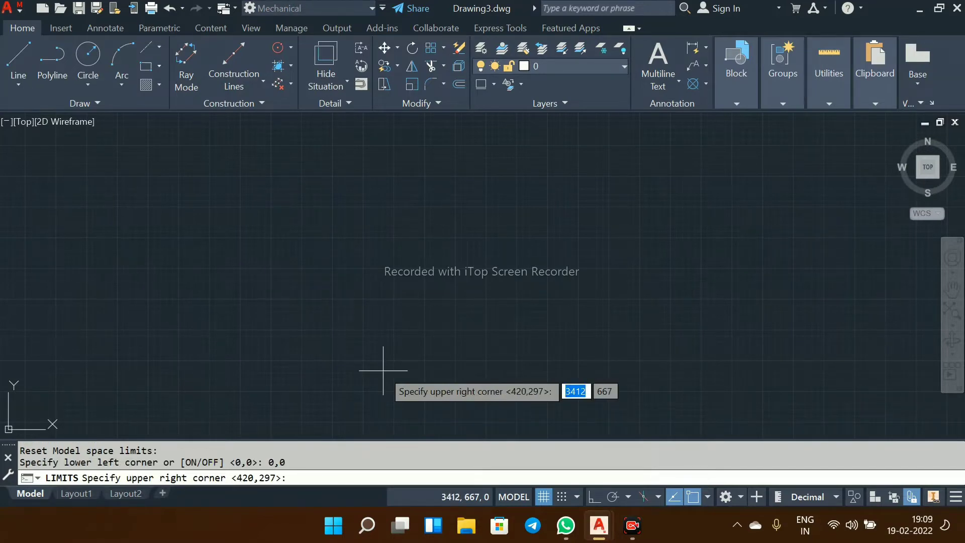
pyautogui.write('100,100')
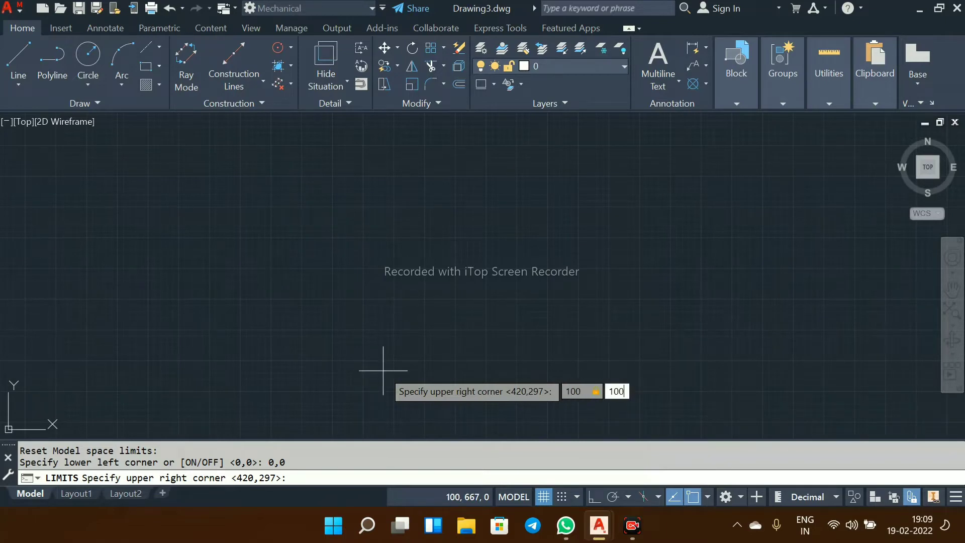
pyautogui.press('Return')
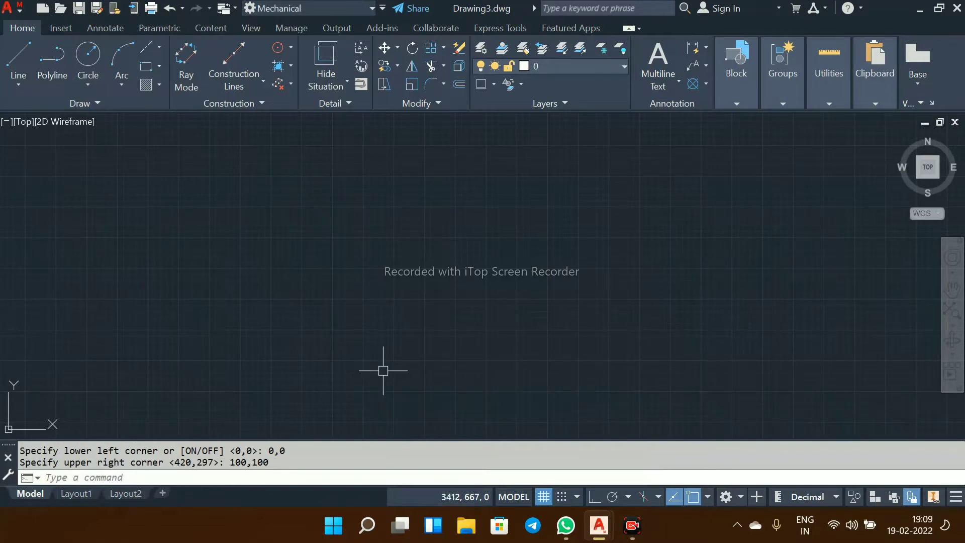
# Step: Zoom to the full drawing limits and adjust the view to leave free space above and beside the origin
pyautogui.write('z')
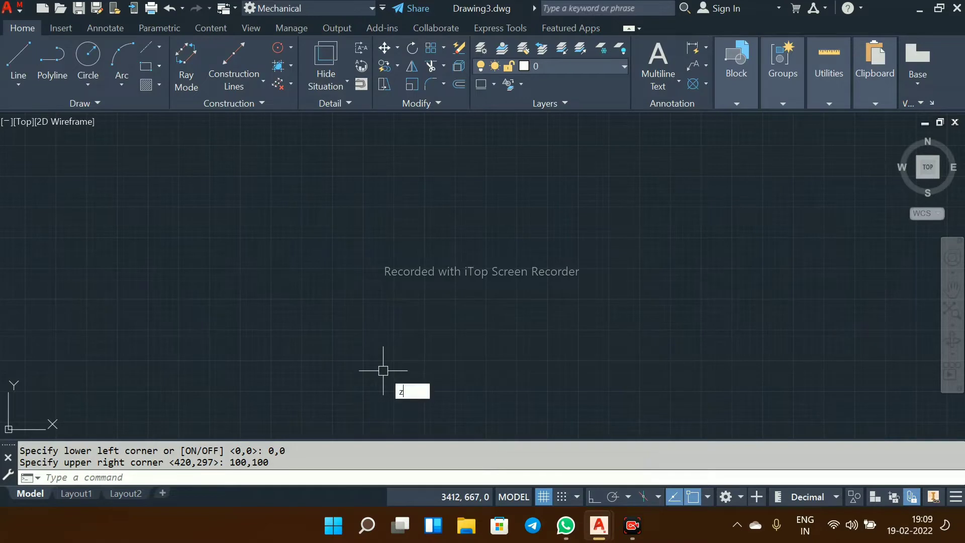
pyautogui.press('Return')
pyautogui.write('a')
pyautogui.press('Return')
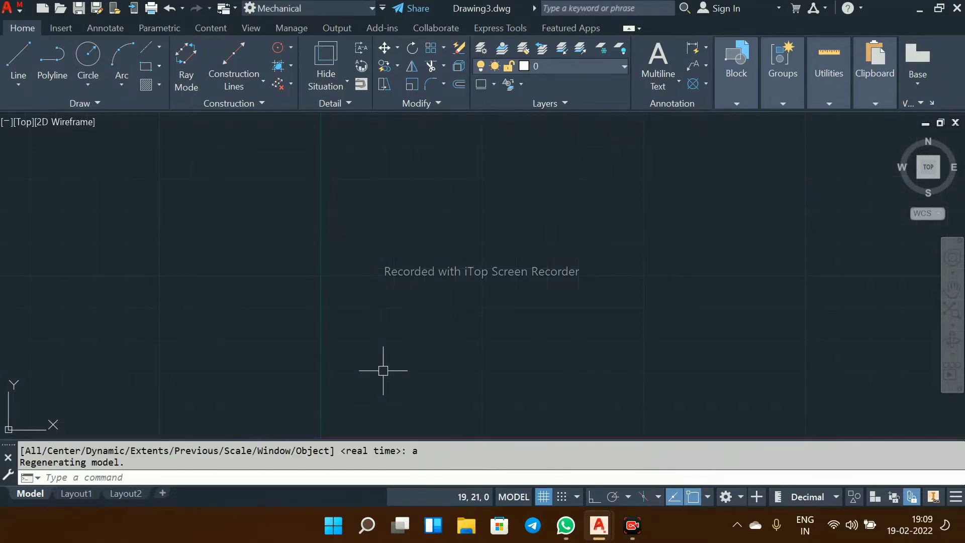
pyautogui.scroll(-4, 553, 242)
pyautogui.moveTo(577, 233); pyautogui.dragTo(360, 309, button='middle')
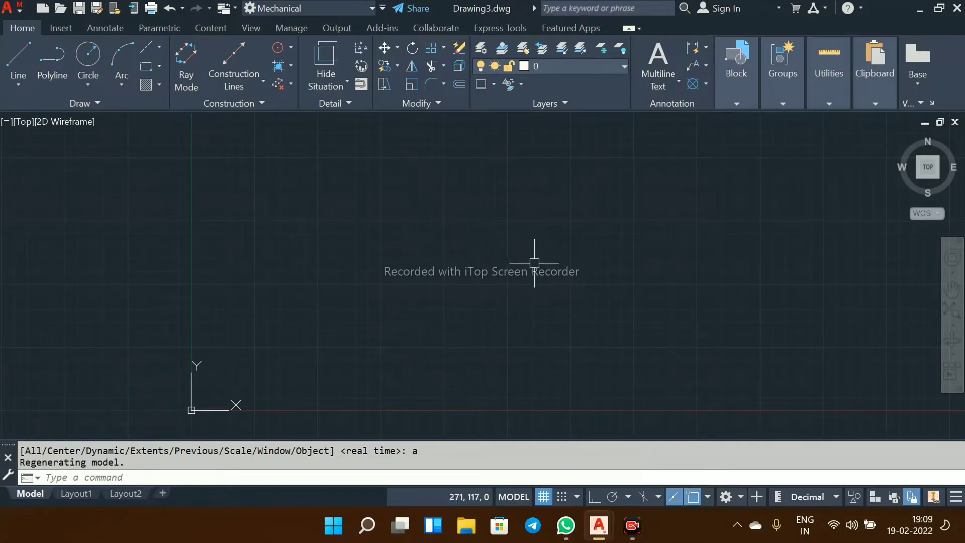
pyautogui.moveTo(536, 263); pyautogui.dragTo(469, 272, button='middle')
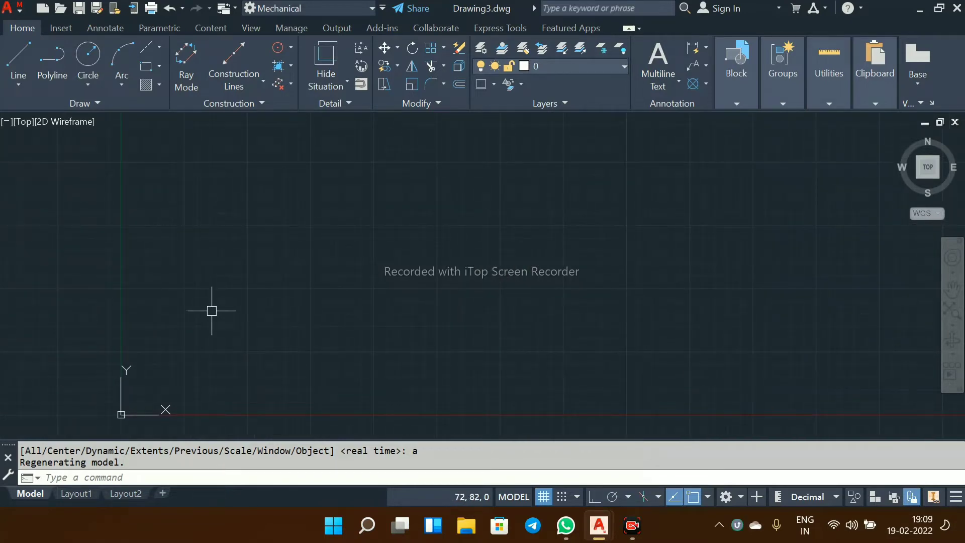
# Step: Dismiss the Net Protector Total Security notification and return to the empty drawing
pyautogui.moveTo(599, 525)
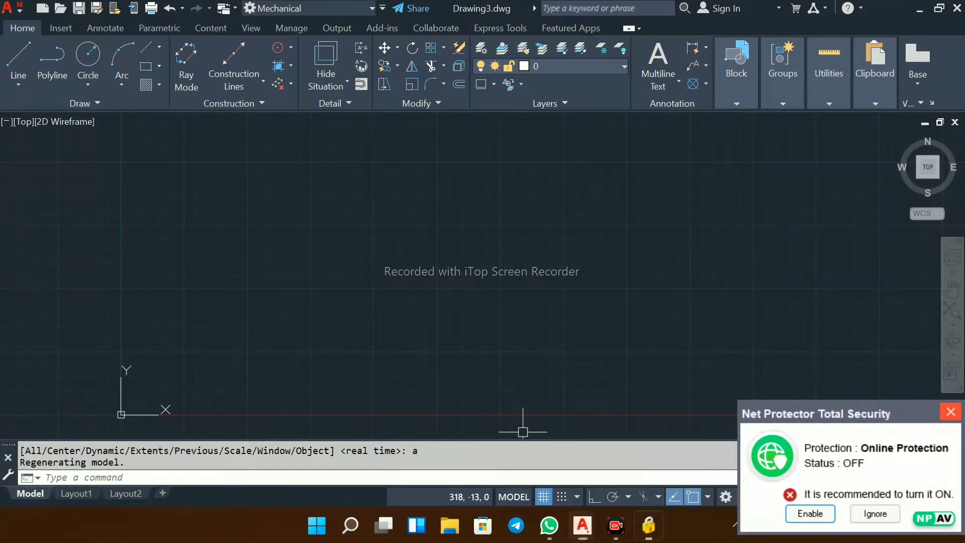
pyautogui.click(951, 383)
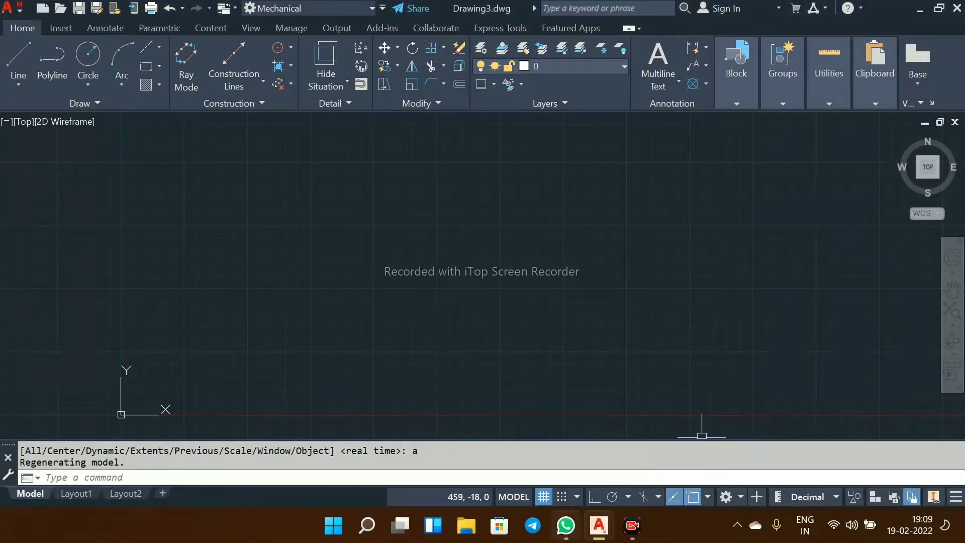
pyautogui.click(442, 311)
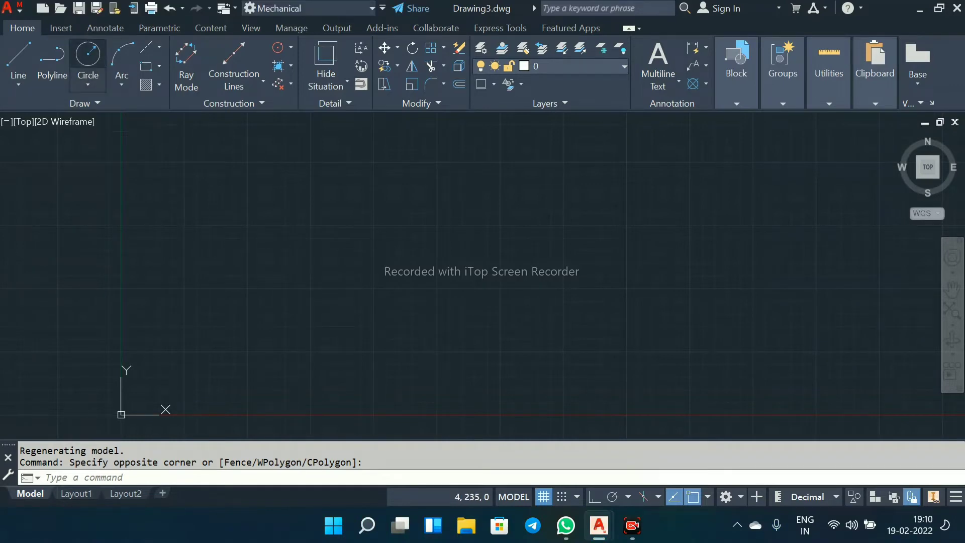
# Step: Draw a circle of radius 40 centred at about 246,105, above and to the right of the origin
pyautogui.click(88, 56)
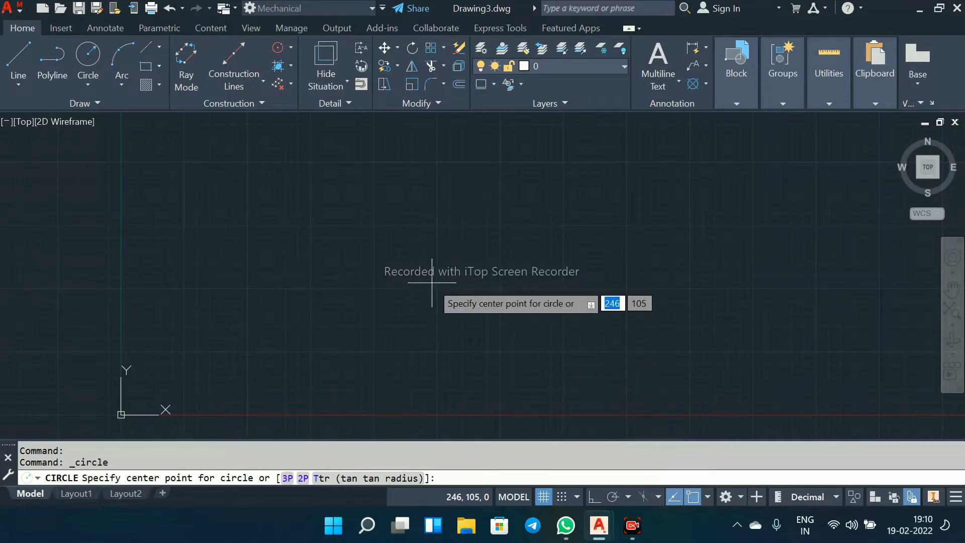
pyautogui.click(433, 283)
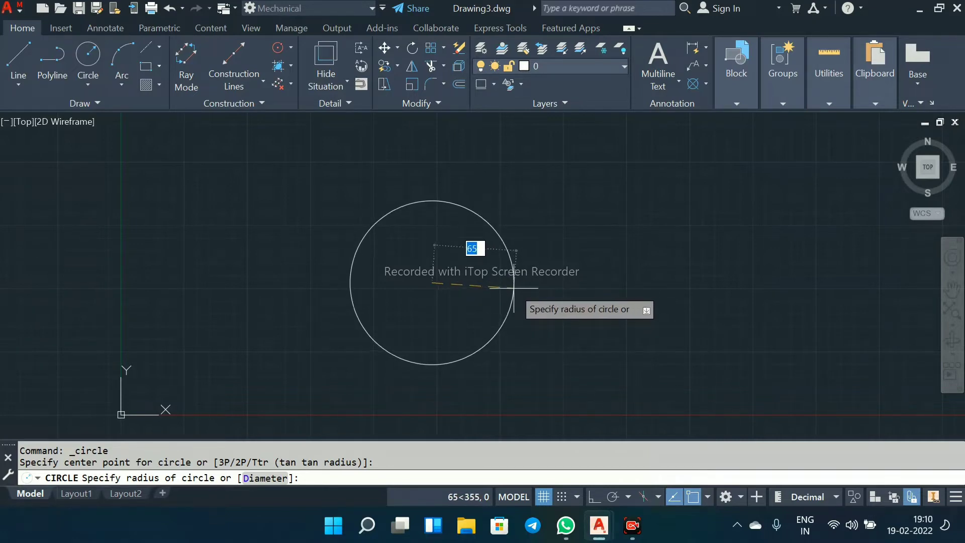
pyautogui.write('40')
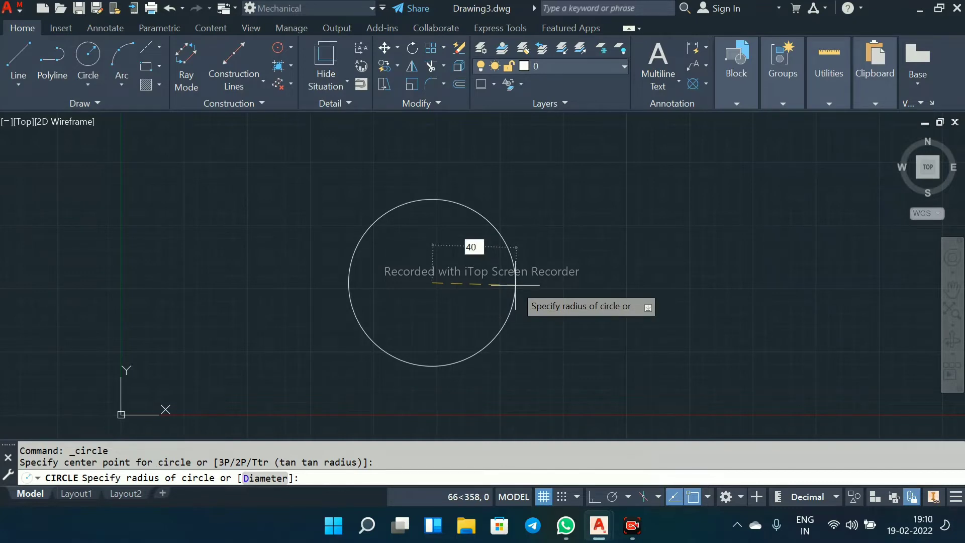
pyautogui.press('Return')
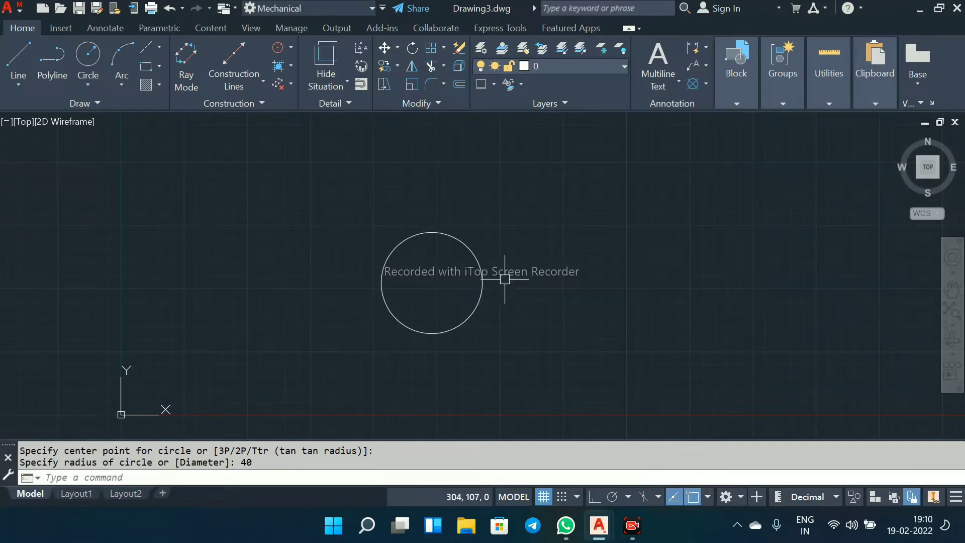
# Step: Draw a concentric circle of radius 32 inside the first circle, sharing its centre
pyautogui.scroll(2, 505, 279)
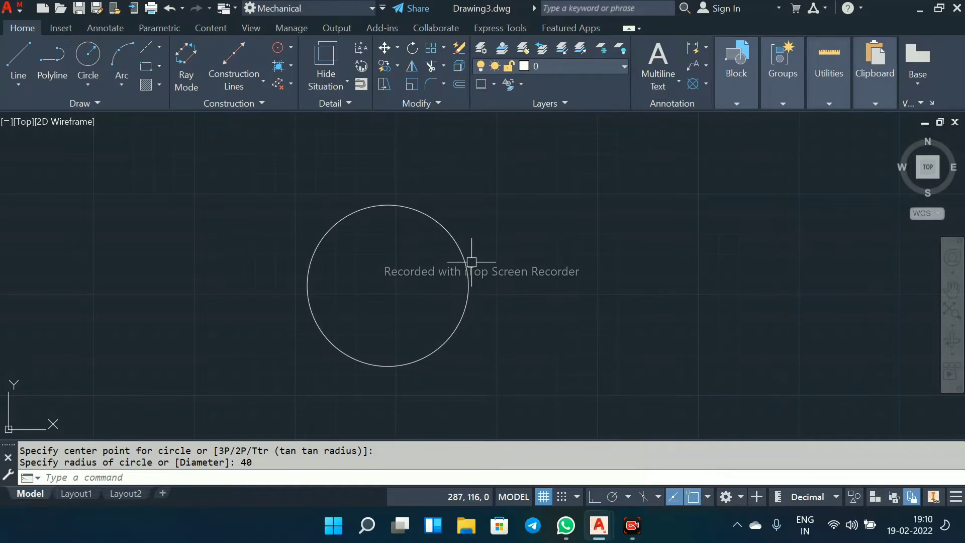
pyautogui.press('Return')
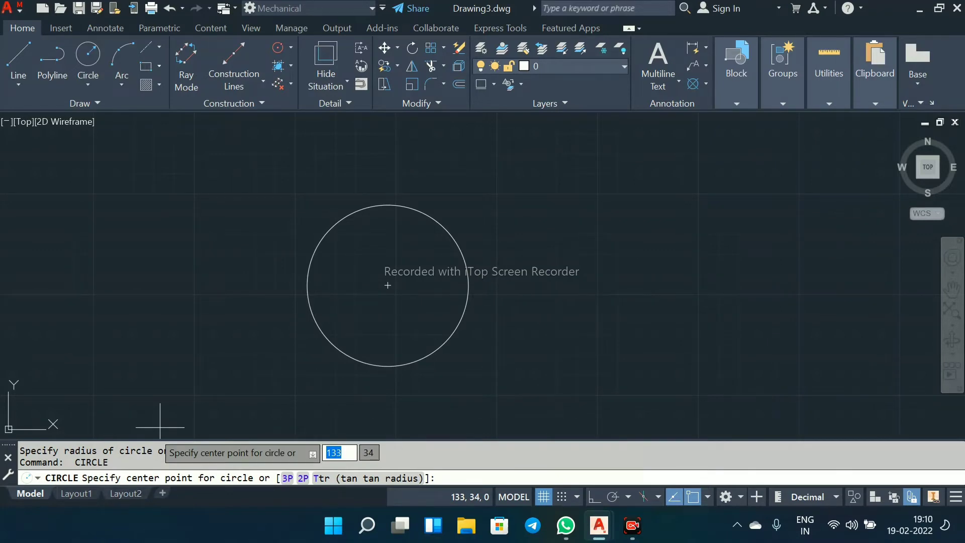
pyautogui.click(388, 285)
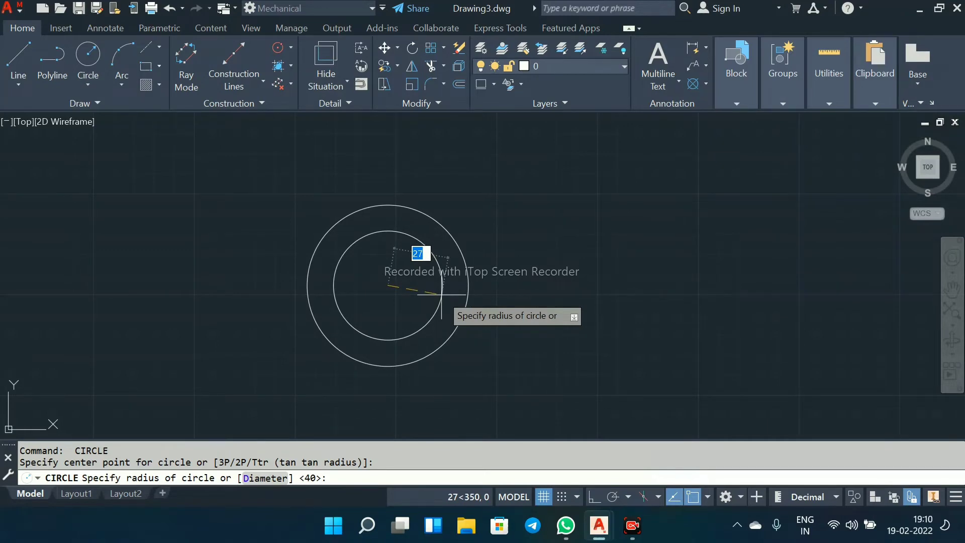
pyautogui.write('32')
pyautogui.press('Return')
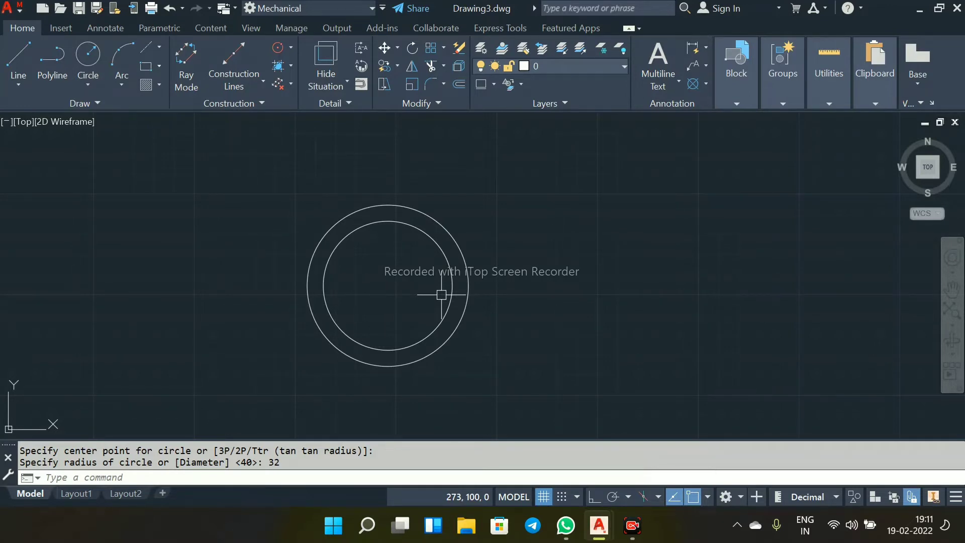
# Step: Draw a third circle of radius 16 on the same centre point
pyautogui.press('Return')
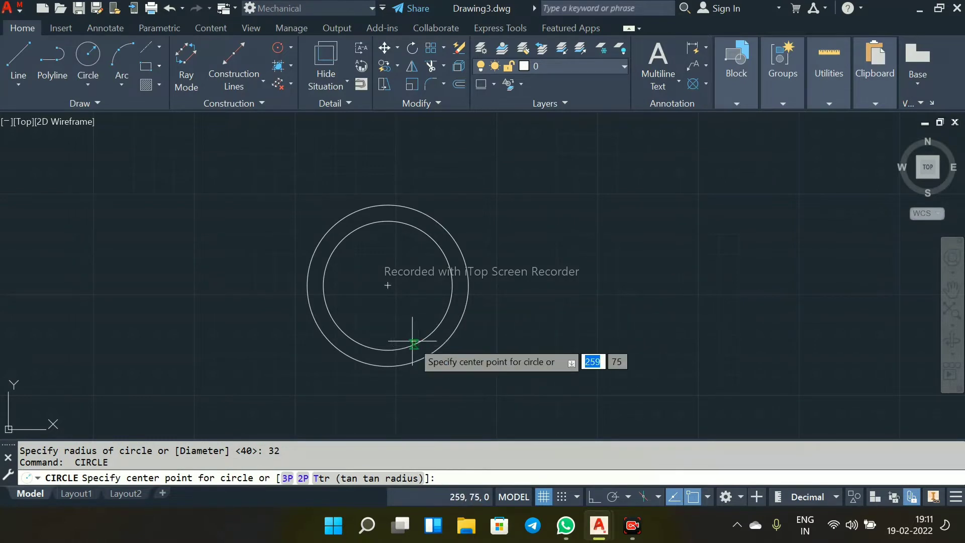
pyautogui.click(387, 285)
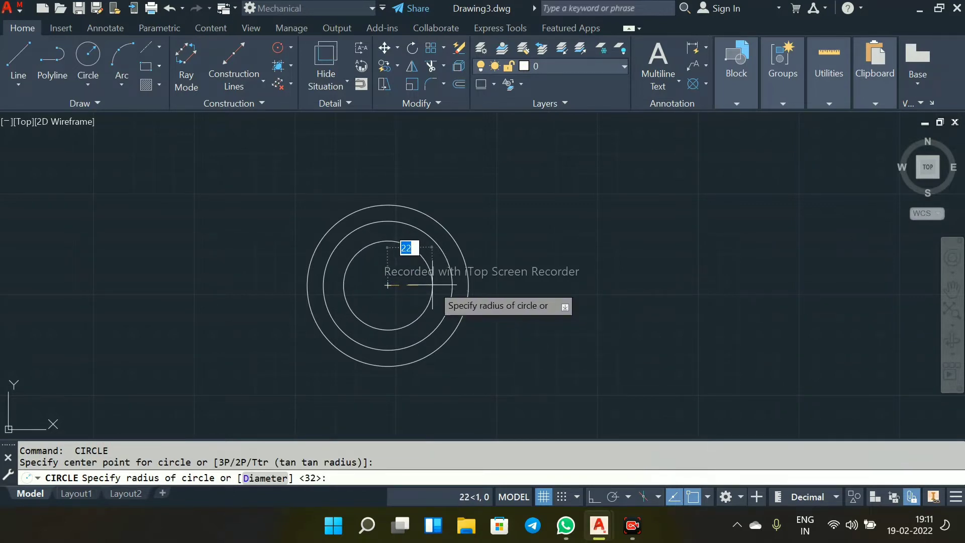
pyautogui.write('16')
pyautogui.press('Return')
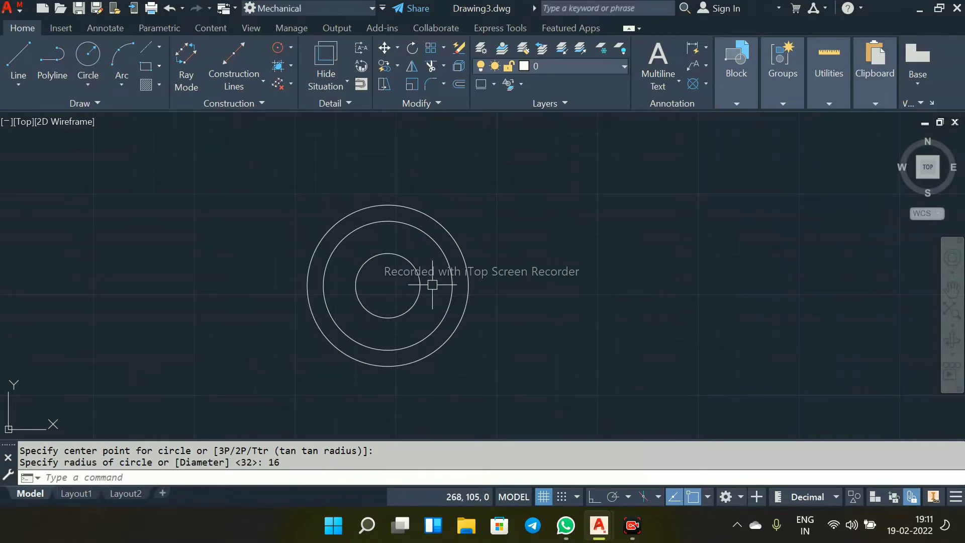
# Step: Draw a fourth concentric circle of radius 21 between the 16 and 32 radius circles
pyautogui.press('Return')
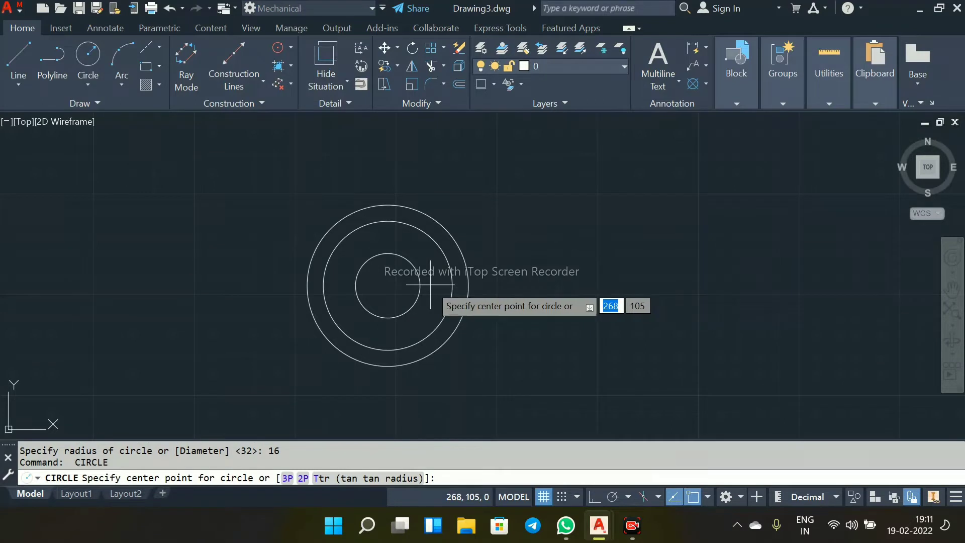
pyautogui.click(388, 286)
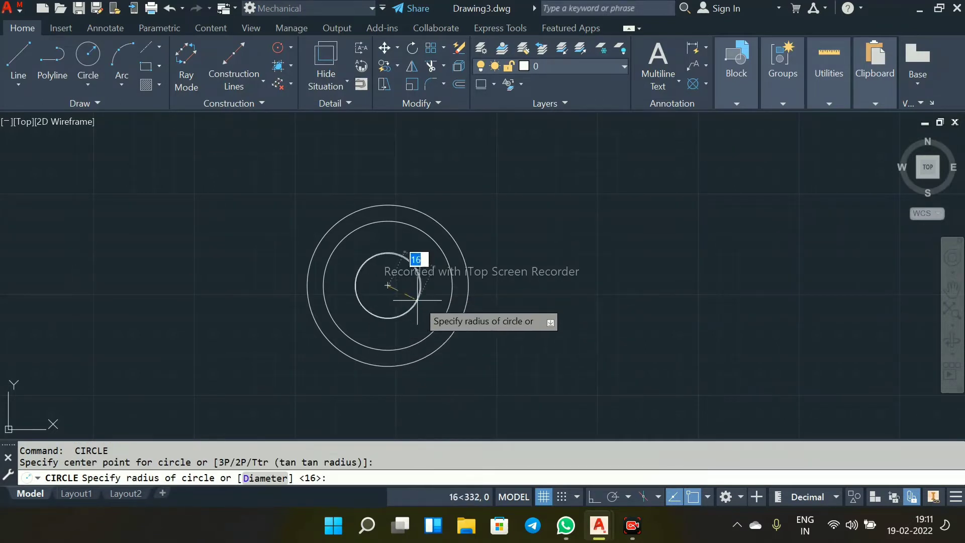
pyautogui.write('2')
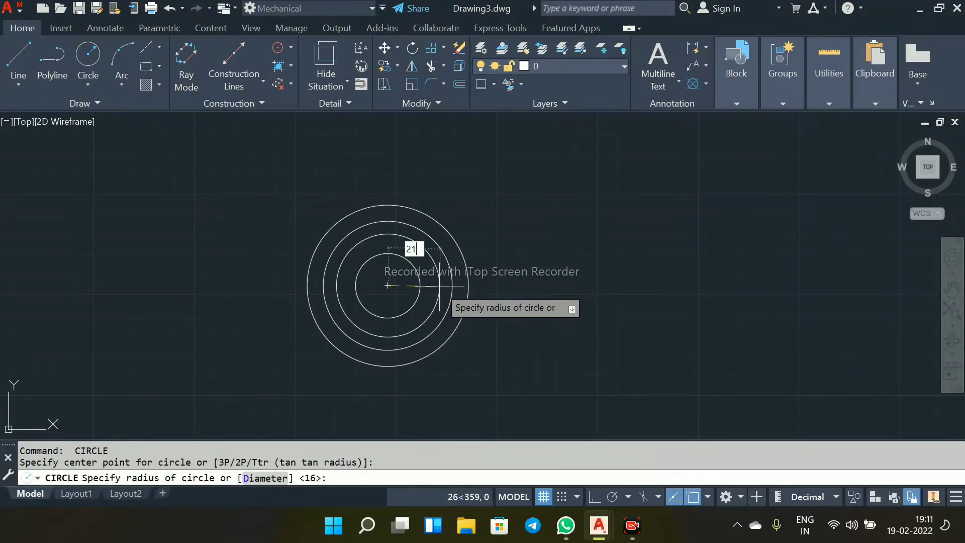
pyautogui.press('Return')
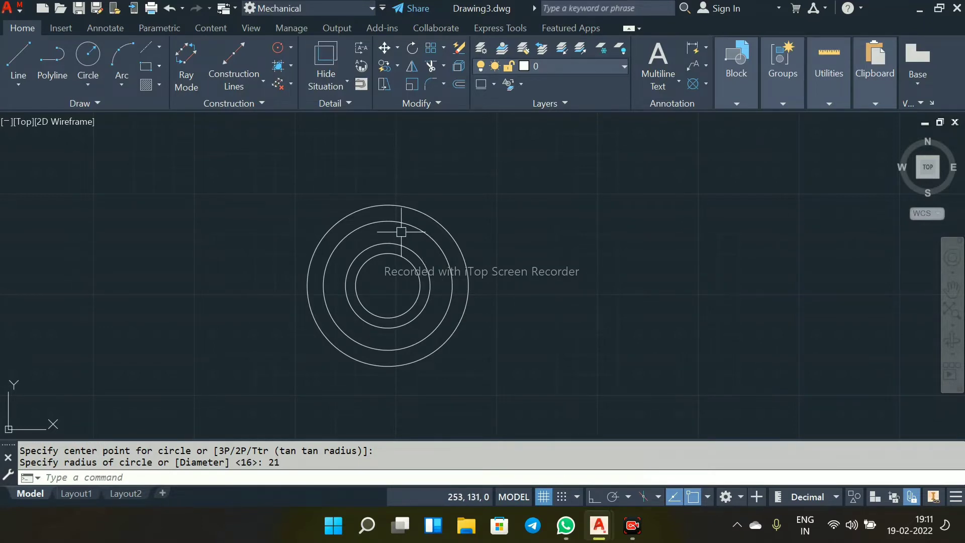
# Step: Draw a vertical line from the common centre up to the top quadrant of the outermost circle
pyautogui.scroll(2, 402, 232)
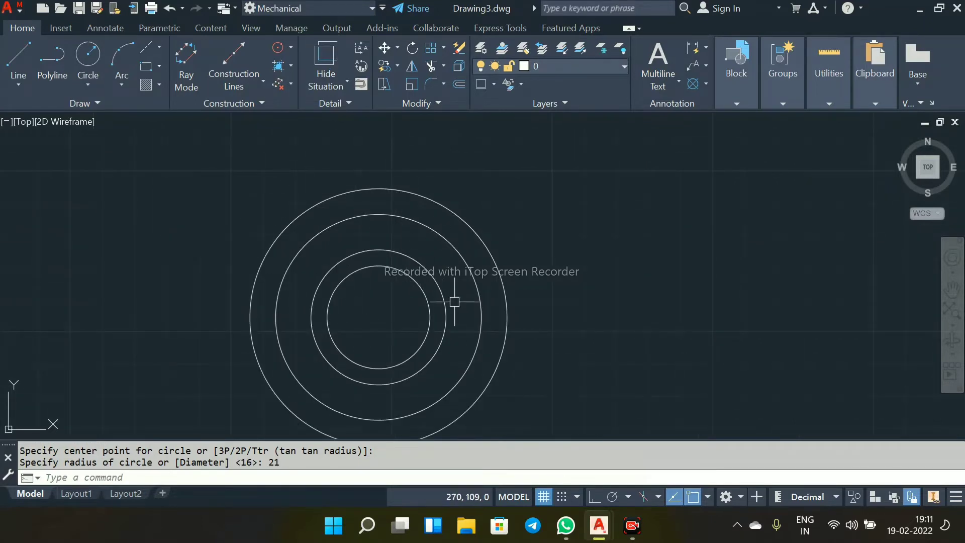
pyautogui.scroll(2, 463, 291)
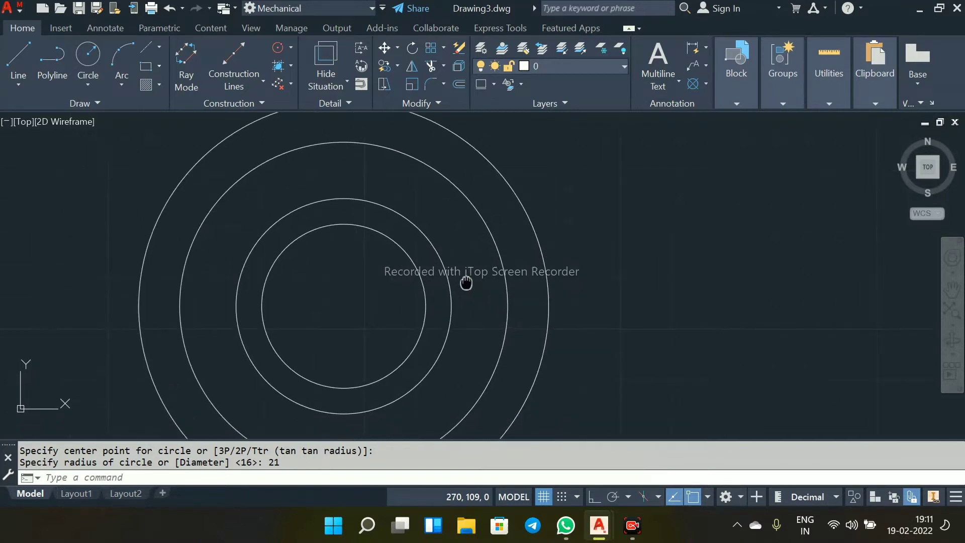
pyautogui.scroll(-4, 469, 284)
pyautogui.scroll(2, 480, 280)
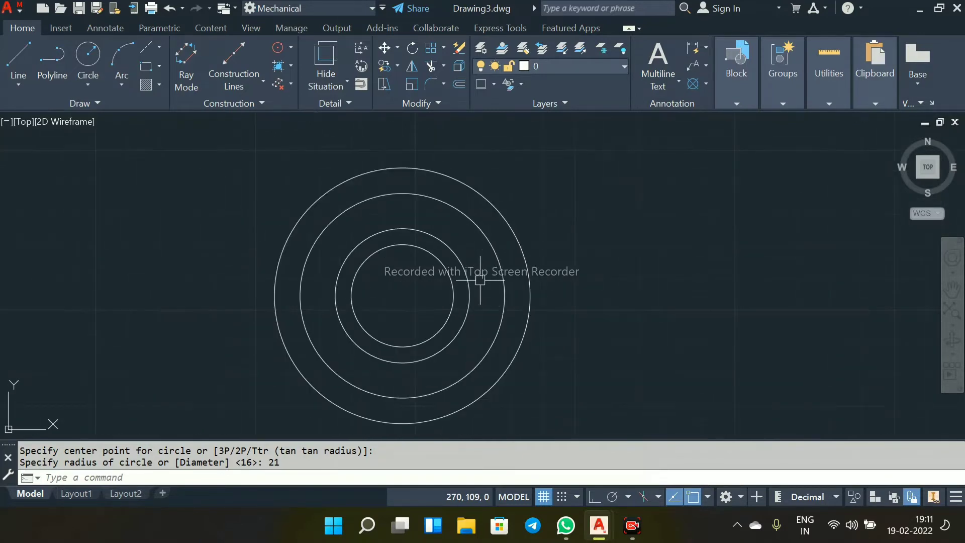
pyautogui.write('L')
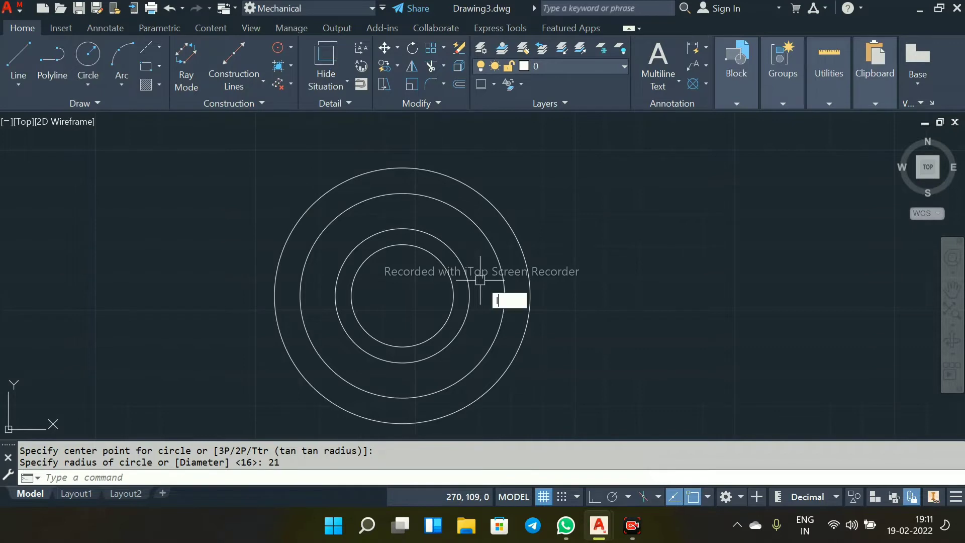
pyautogui.press('Return')
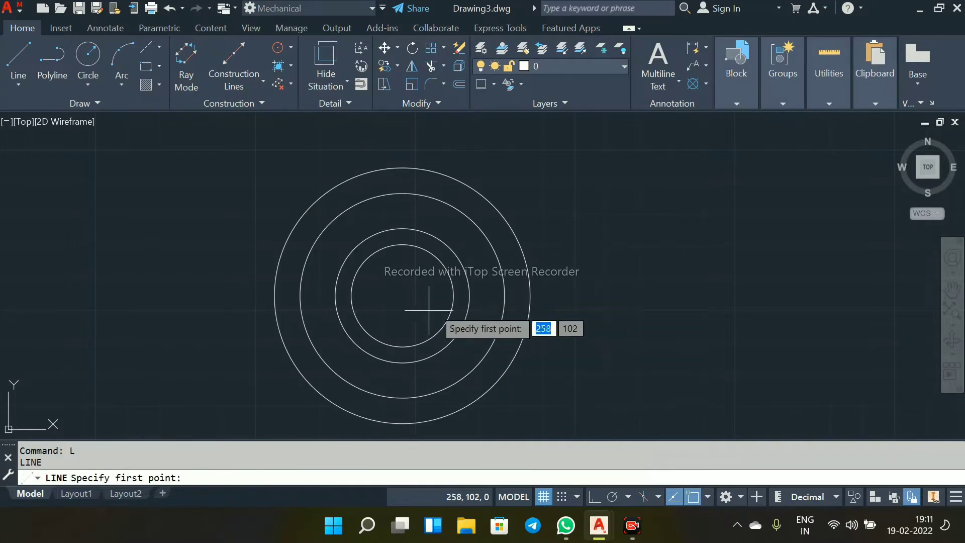
pyautogui.click(403, 295)
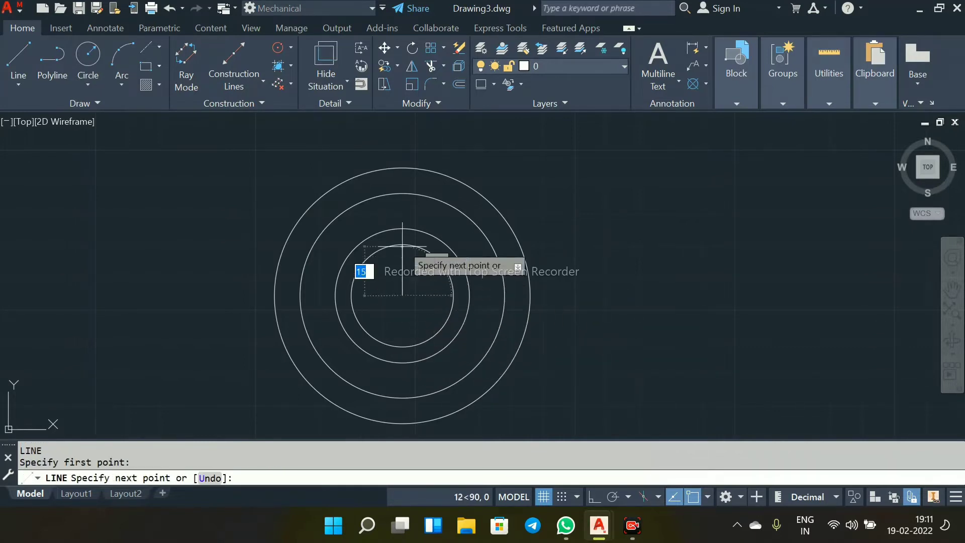
pyautogui.click(402, 167)
pyautogui.rightClick(402, 168)
pyautogui.click(417, 174)
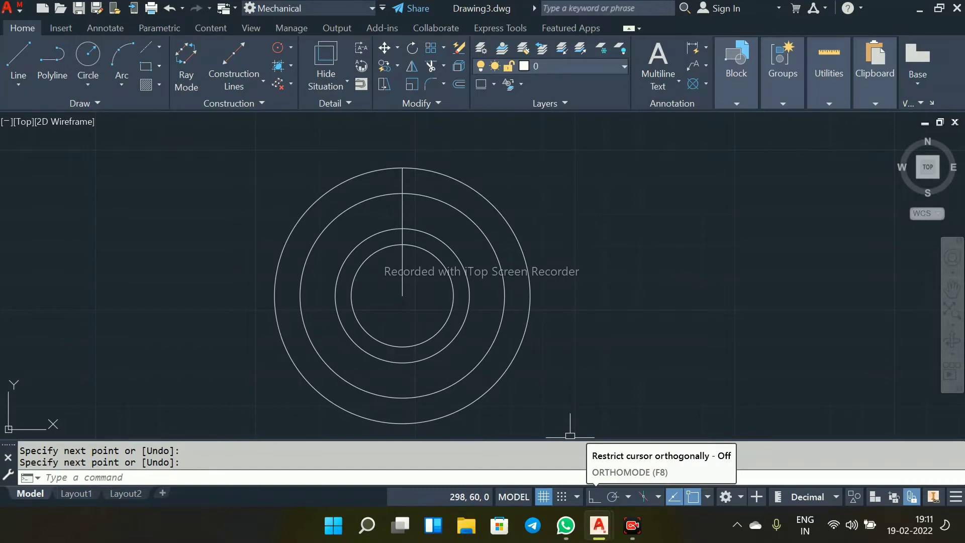
# Step: Turn on Ortho mode and draw a horizontal line from the common centre to the outermost circle's right quadrant
pyautogui.click(594, 496)
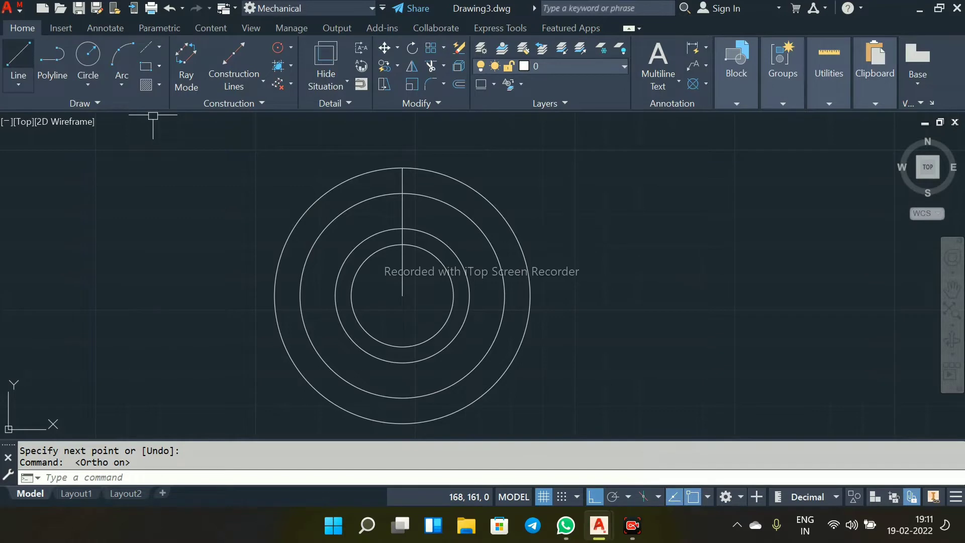
pyautogui.click(18, 55)
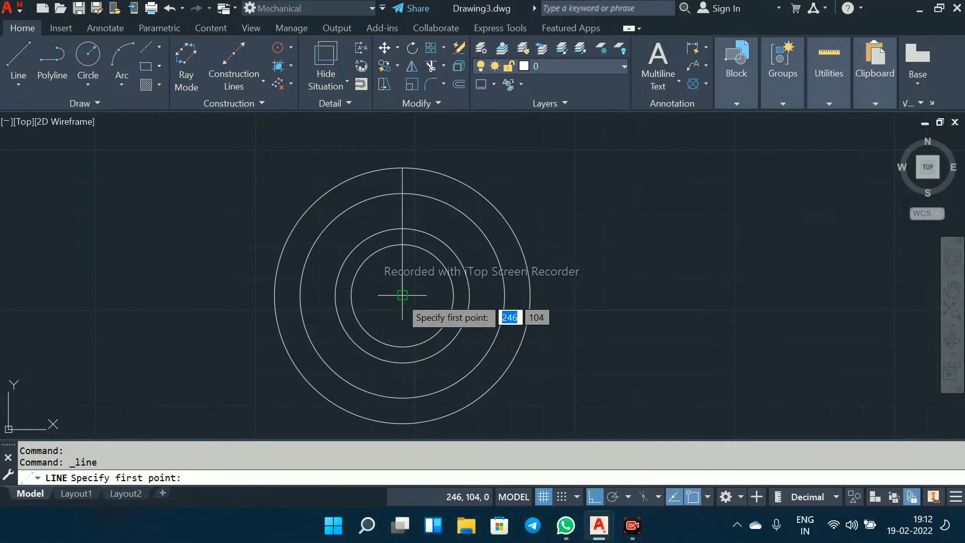
pyautogui.click(402, 295)
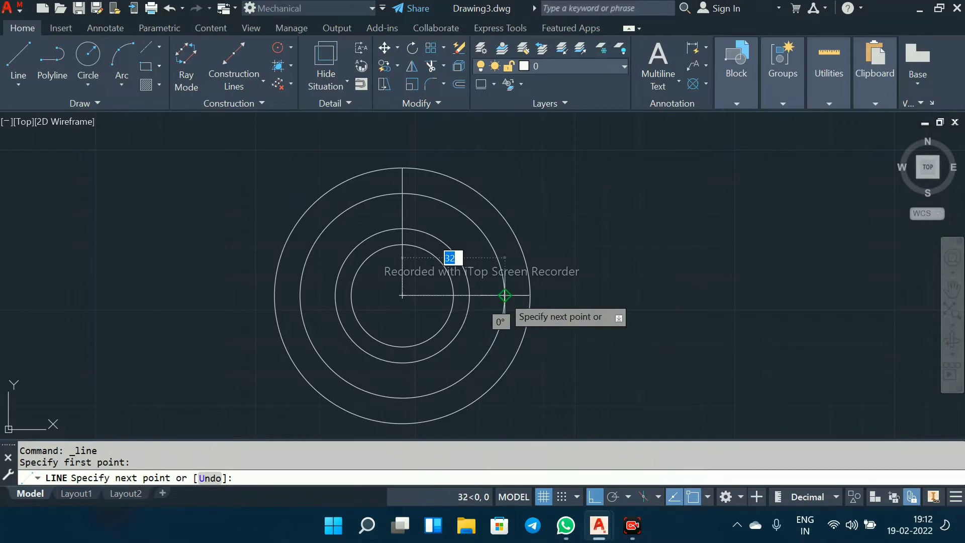
pyautogui.click(531, 296)
pyautogui.rightClick(531, 295)
pyautogui.click(553, 305)
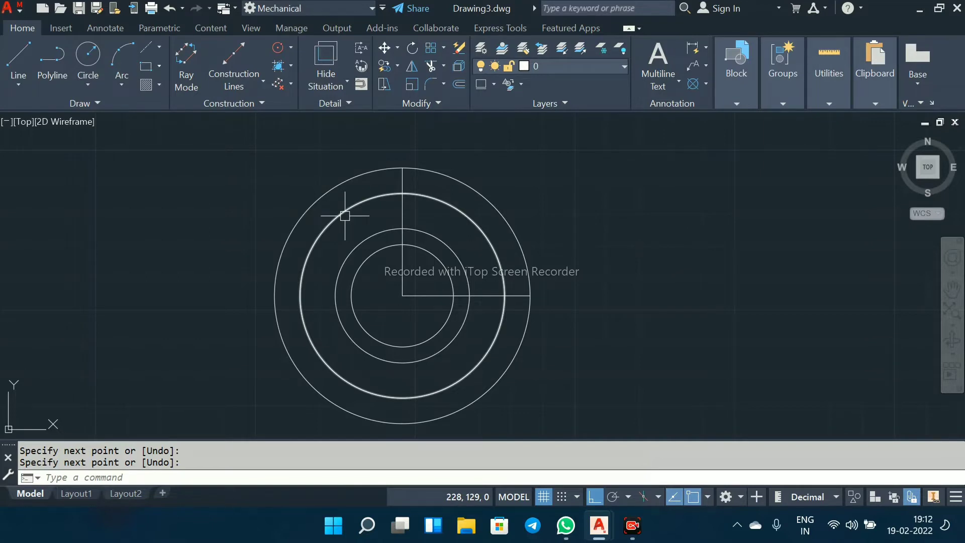
# Step: Offset the vertical centre line by 3 to its left and to its right
pyautogui.write('OFFSET')
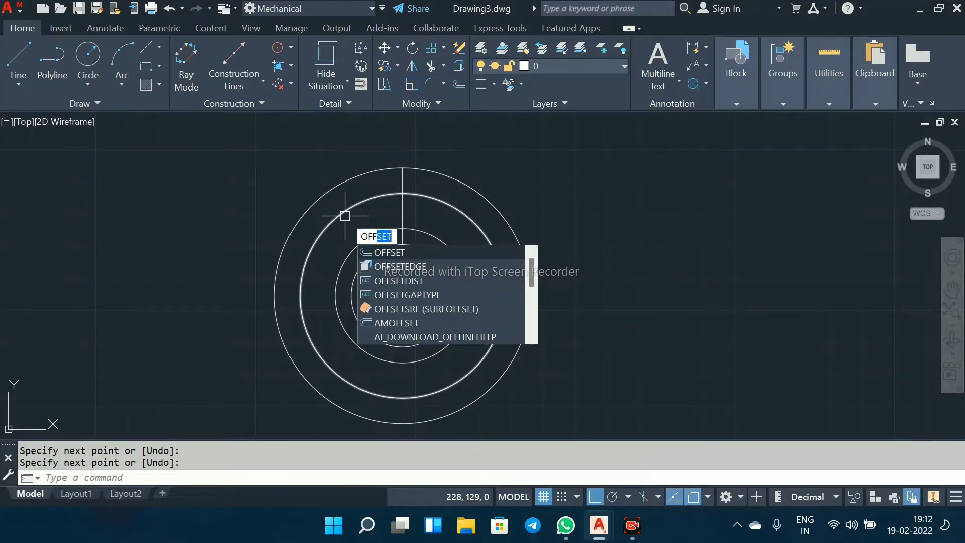
pyautogui.press('Return')
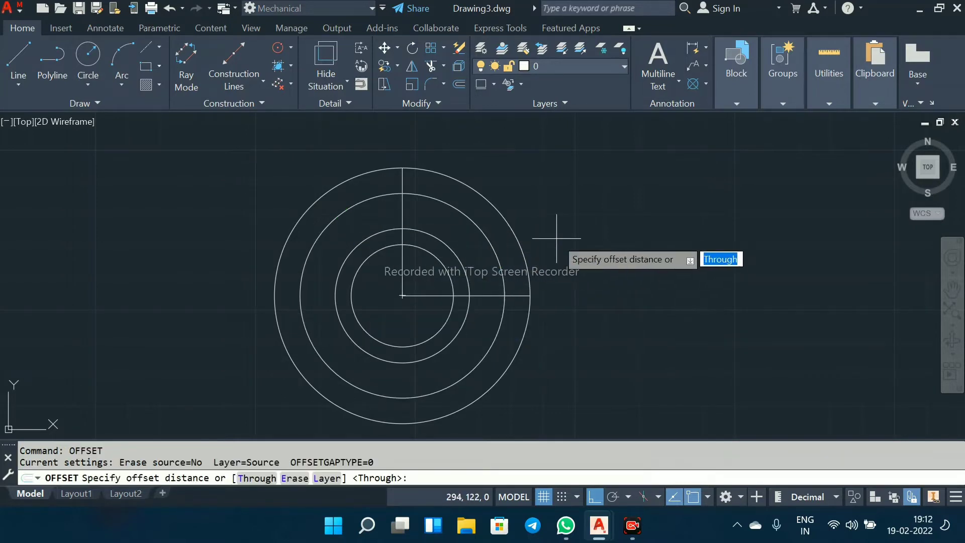
pyautogui.write('3')
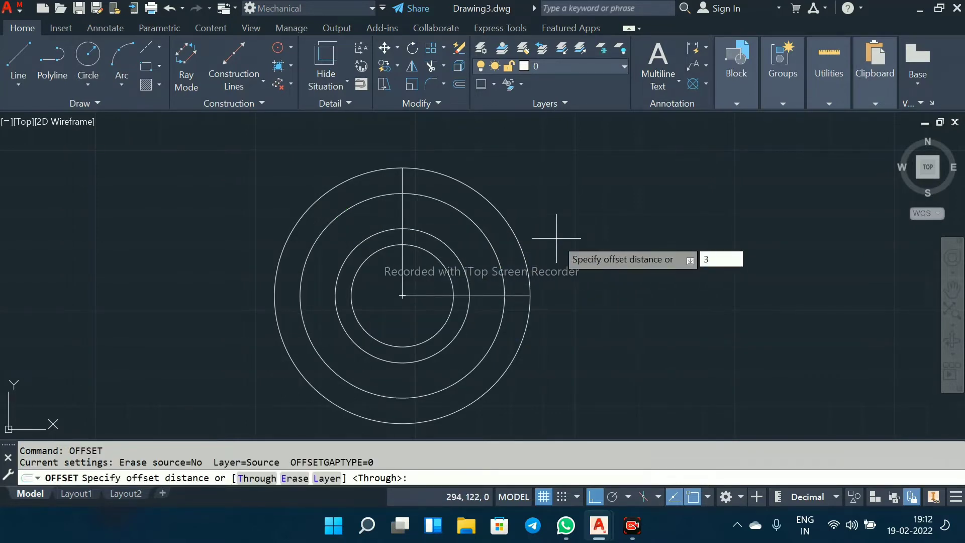
pyautogui.press('Return')
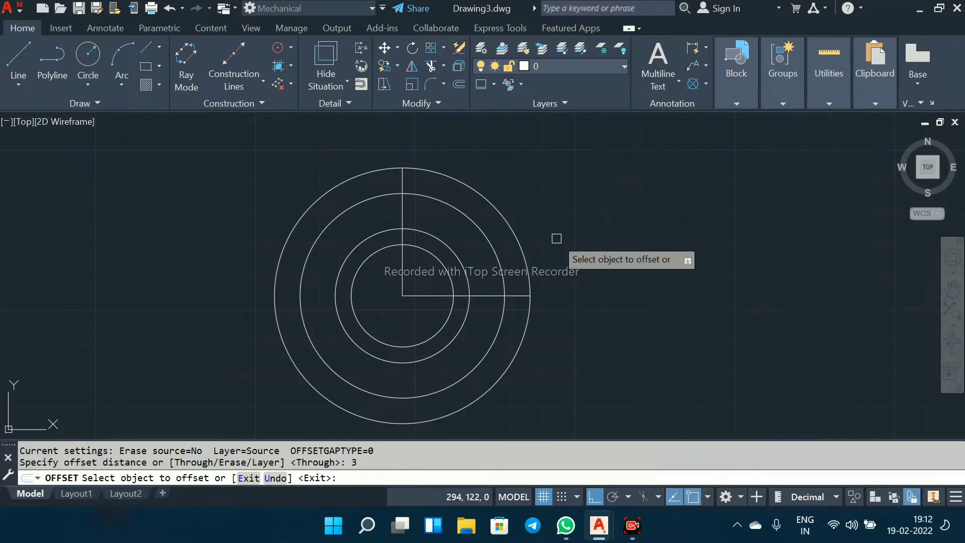
pyautogui.click(402, 273)
pyautogui.click(394, 271)
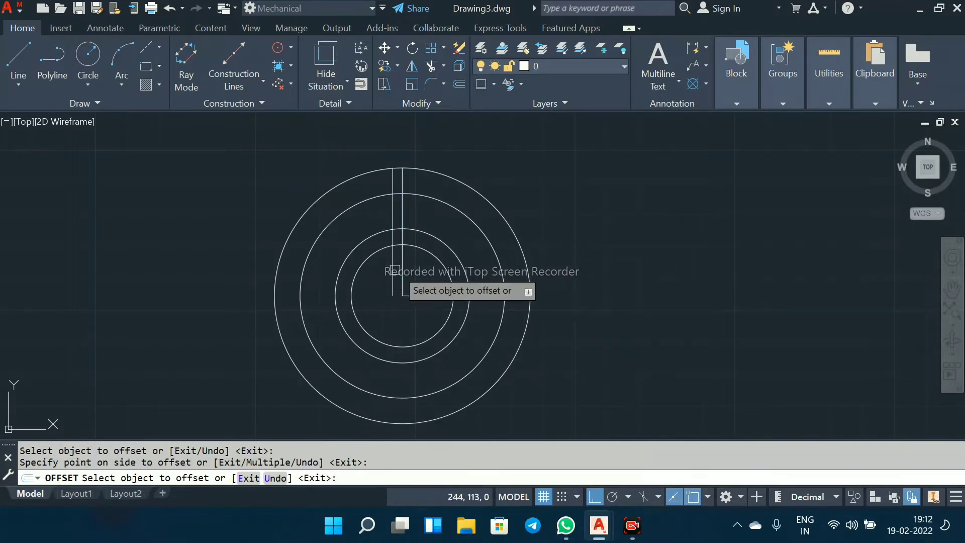
pyautogui.click(402, 273)
pyautogui.scroll(4, 402, 270)
pyautogui.click(418, 272)
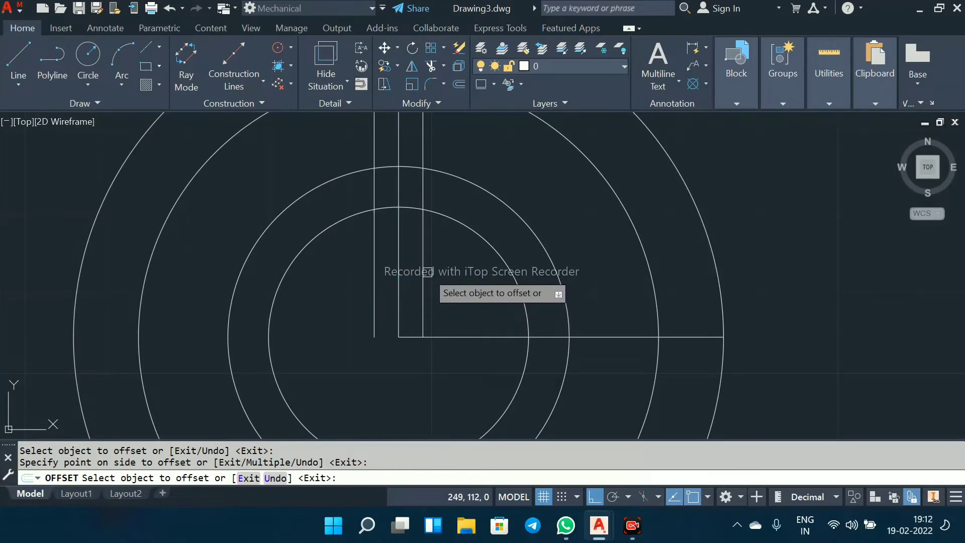
pyautogui.rightClick(448, 270)
pyautogui.click(468, 278)
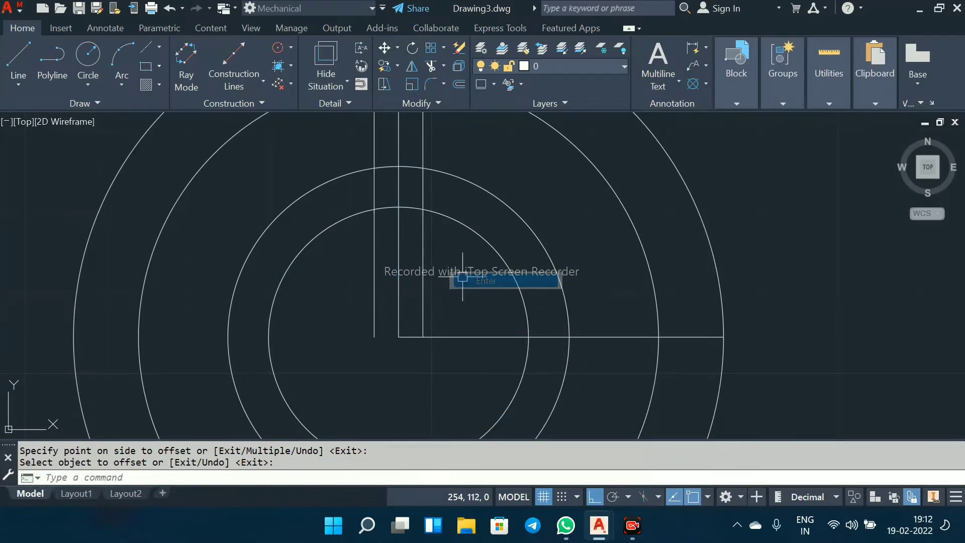
pyautogui.moveTo(465, 278); pyautogui.dragTo(467, 316, button='middle')
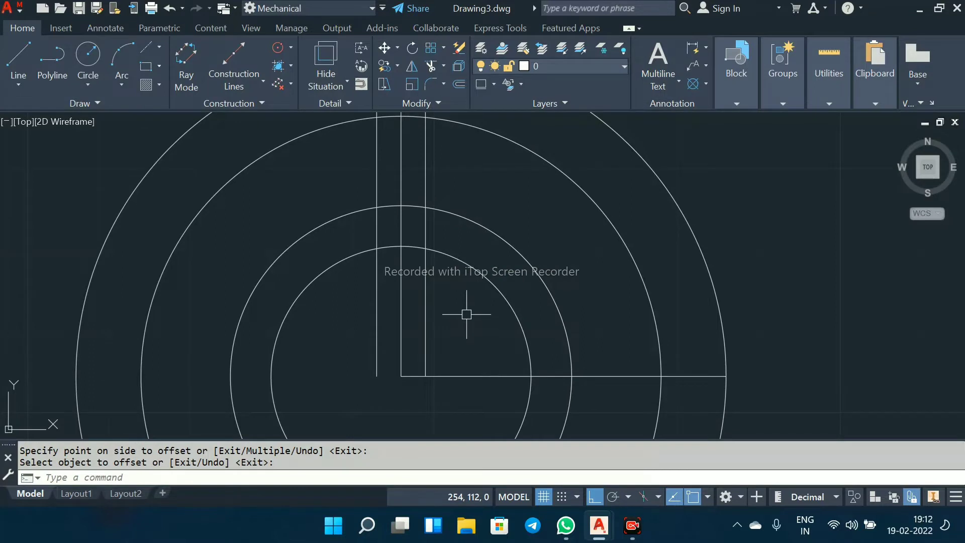
pyautogui.moveTo(446, 271); pyautogui.dragTo(442, 302, button='middle')
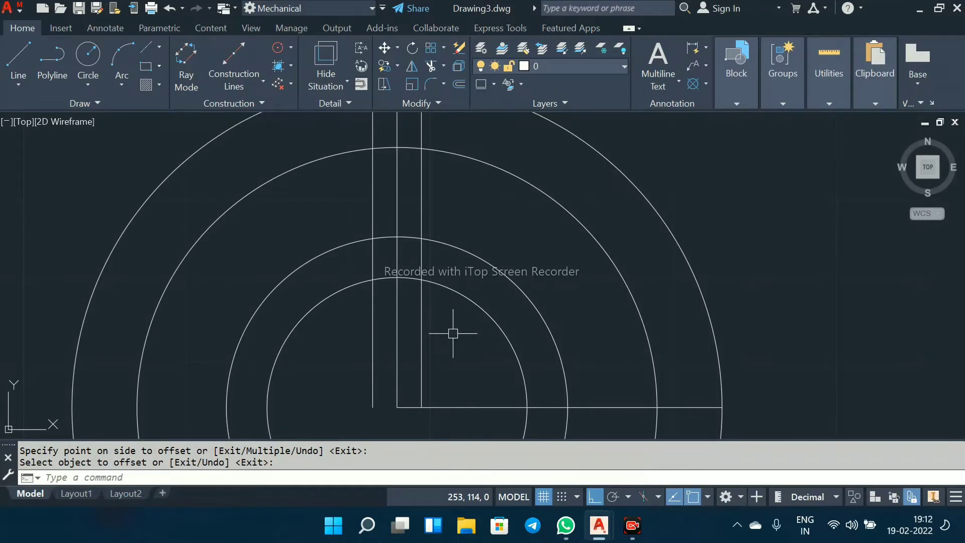
# Step: Trim the two offset vertical lines outside the ring between the radius 21 and 32 circles, and those circles' arcs between the lines
pyautogui.write('TR')
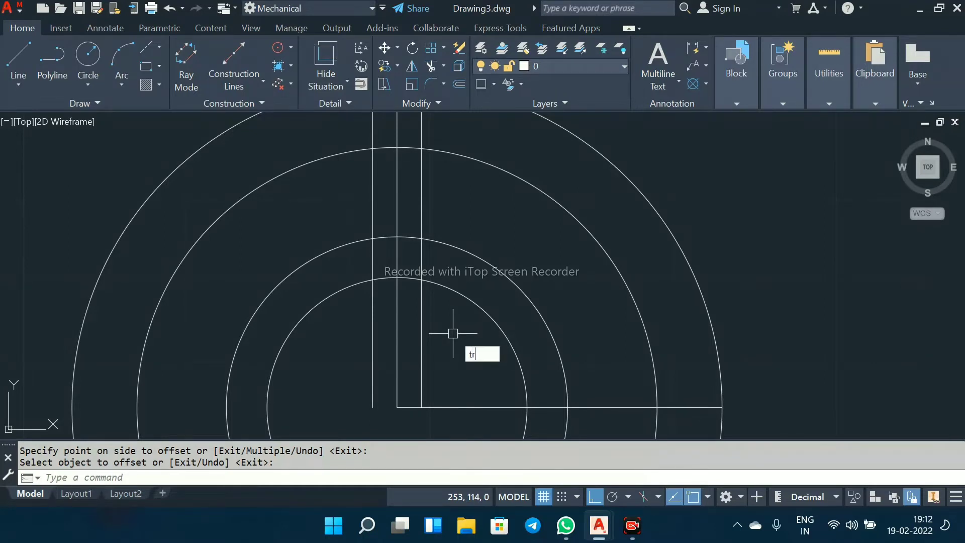
pyautogui.press('Return')
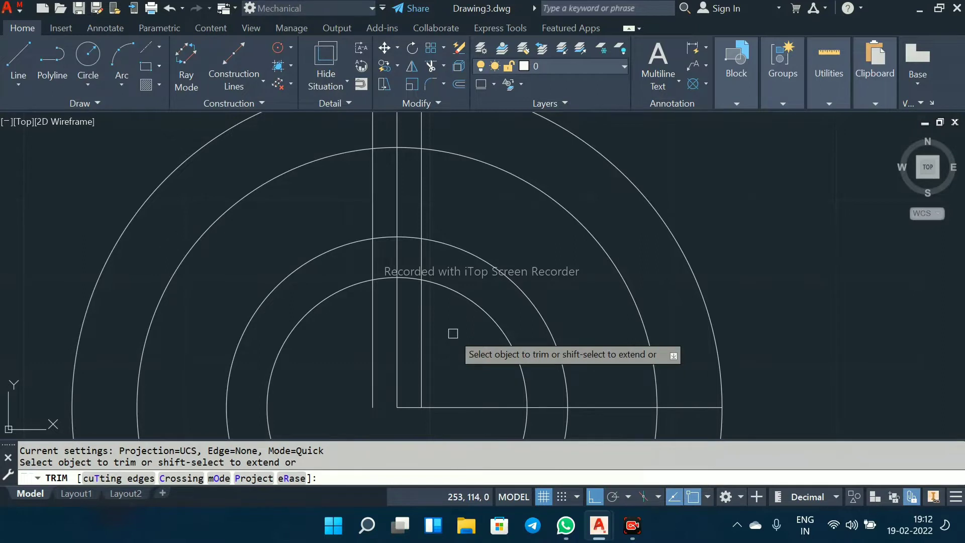
pyautogui.press('Return')
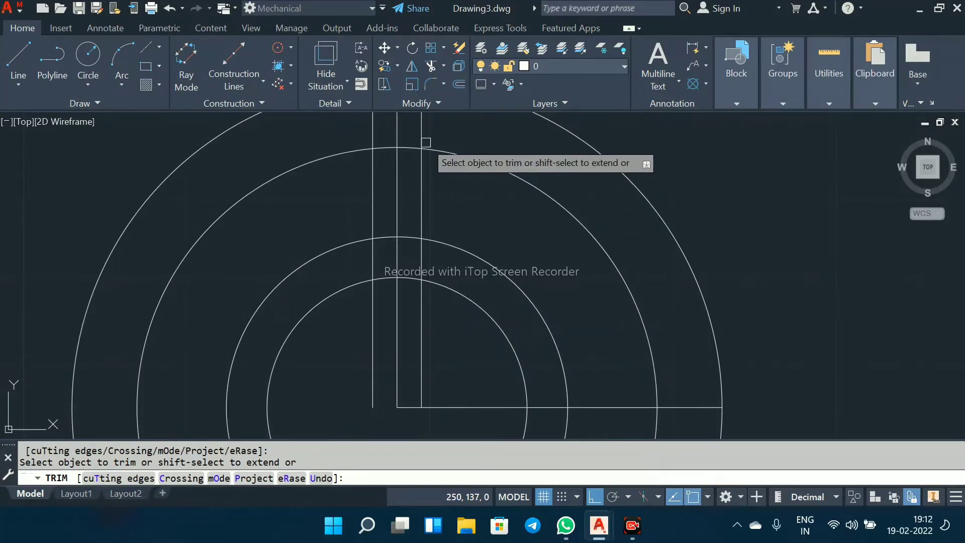
pyautogui.scroll(-5, 424, 132)
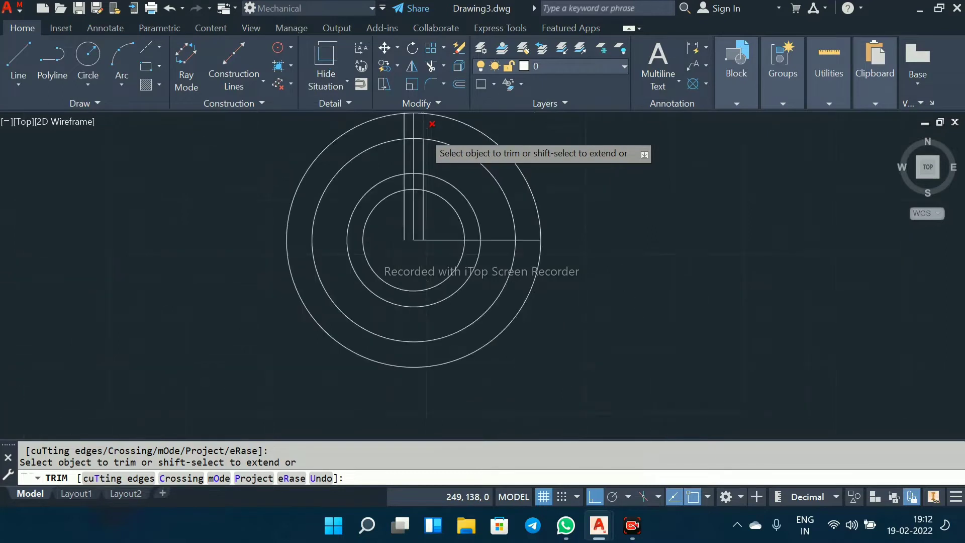
pyautogui.scroll(3, 420, 179)
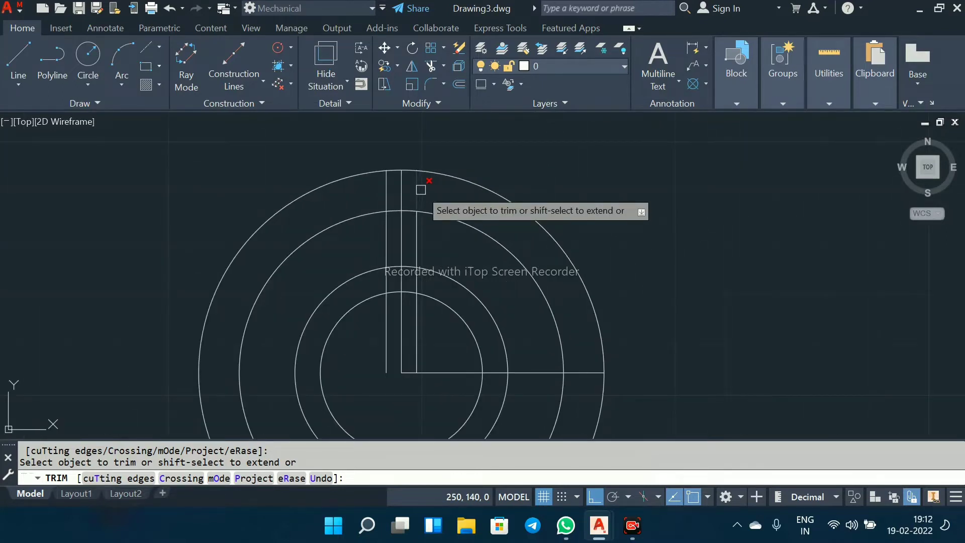
pyautogui.click(420, 190)
pyautogui.click(388, 194)
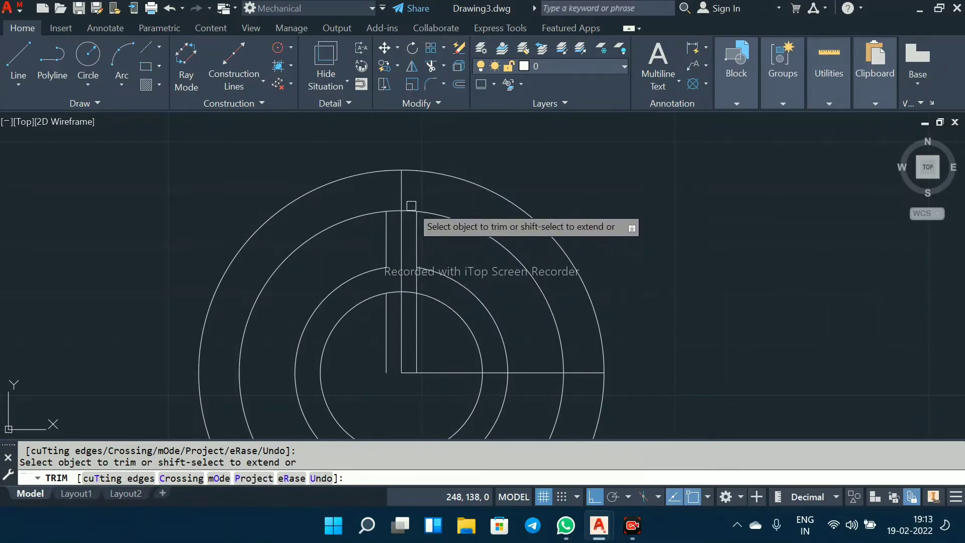
pyautogui.click(387, 215)
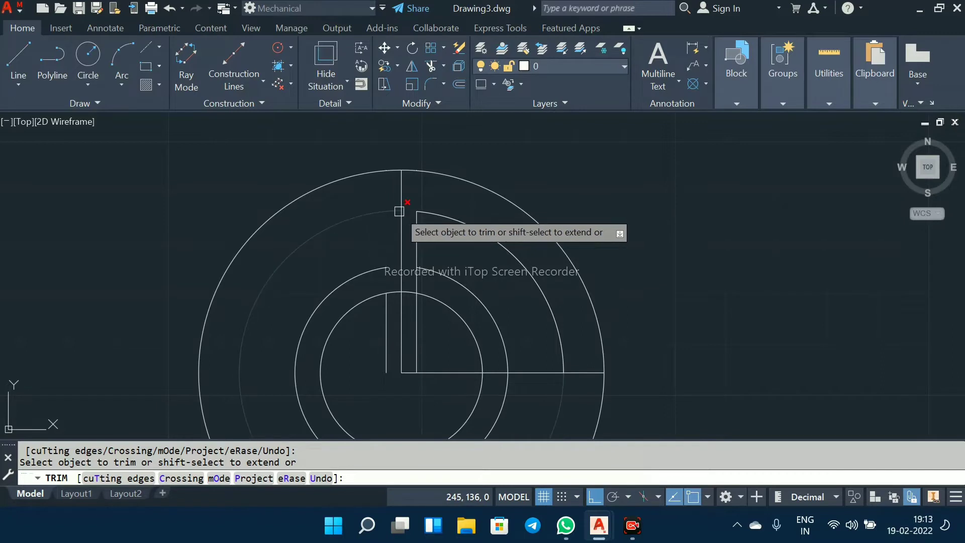
pyautogui.hotkey('ctrl', 'z')
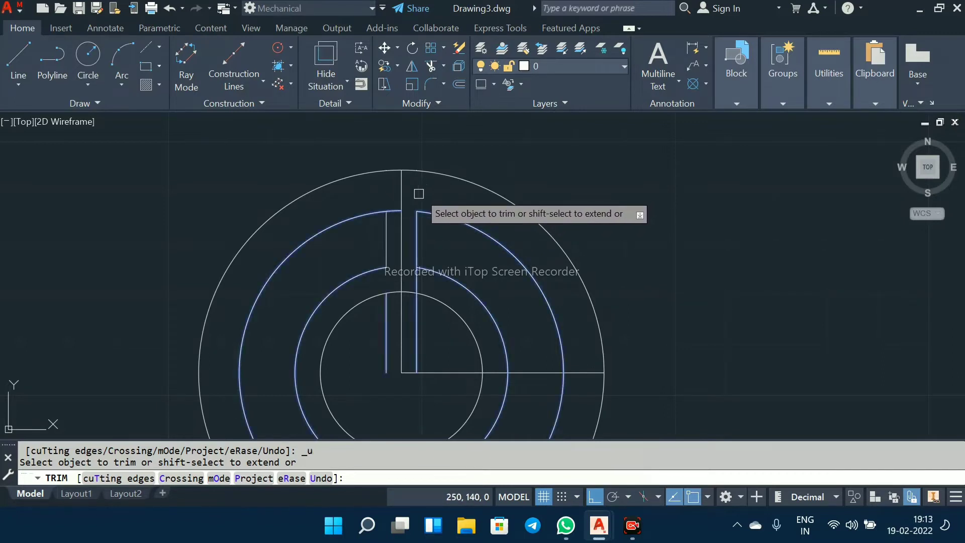
pyautogui.click(395, 212)
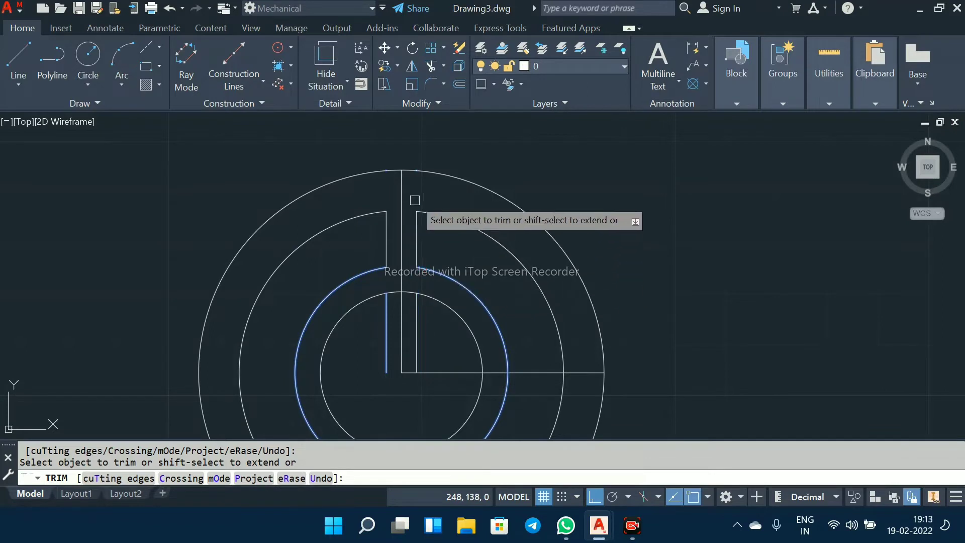
# Step: Trim away the remaining pieces of both offset vertical lines inside the radius 16 circle
pyautogui.scroll(6, 420, 184)
pyautogui.scroll(-5, 418, 189)
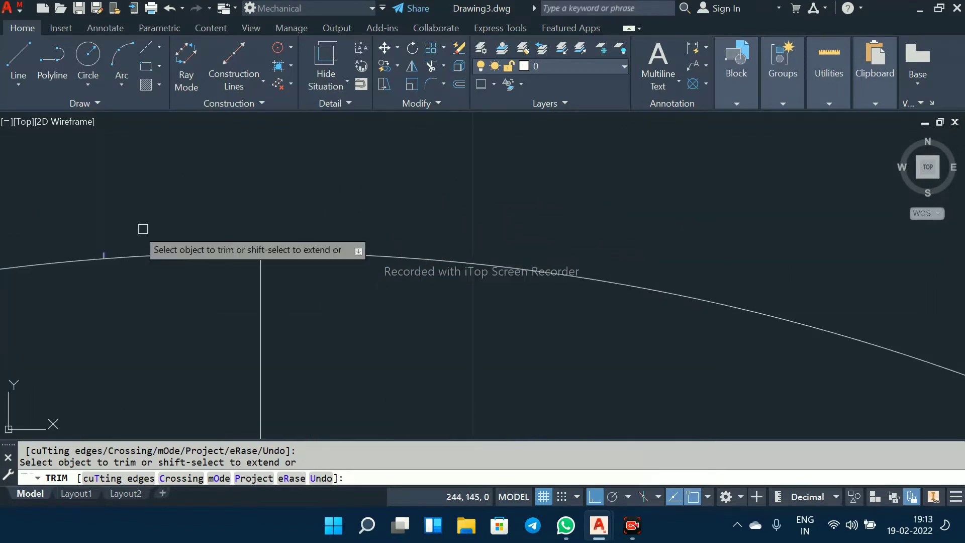
pyautogui.scroll(-8, 333, 206)
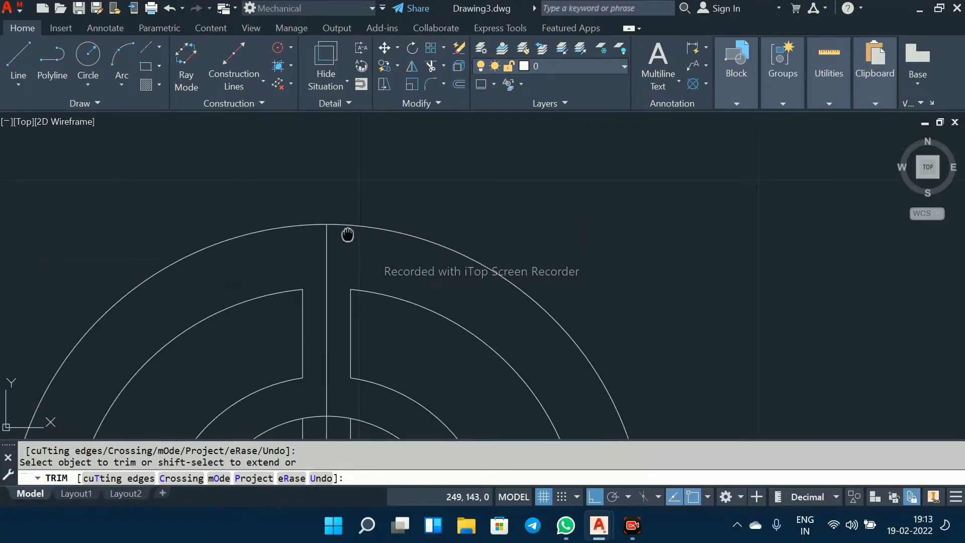
pyautogui.moveTo(347, 235)
pyautogui.mouseDown(button='middle')
pyautogui.moveTo(386, 138)
pyautogui.moveTo(366, 203)
pyautogui.moveTo(377, 133)
pyautogui.mouseUp(button='middle')
pyautogui.click(400, 290)
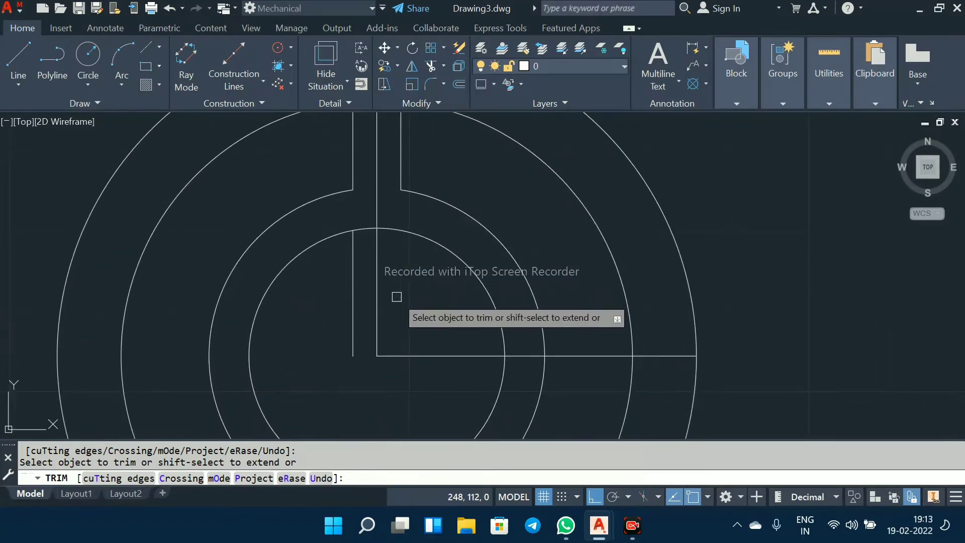
pyautogui.click(353, 282)
pyautogui.rightClick(397, 282)
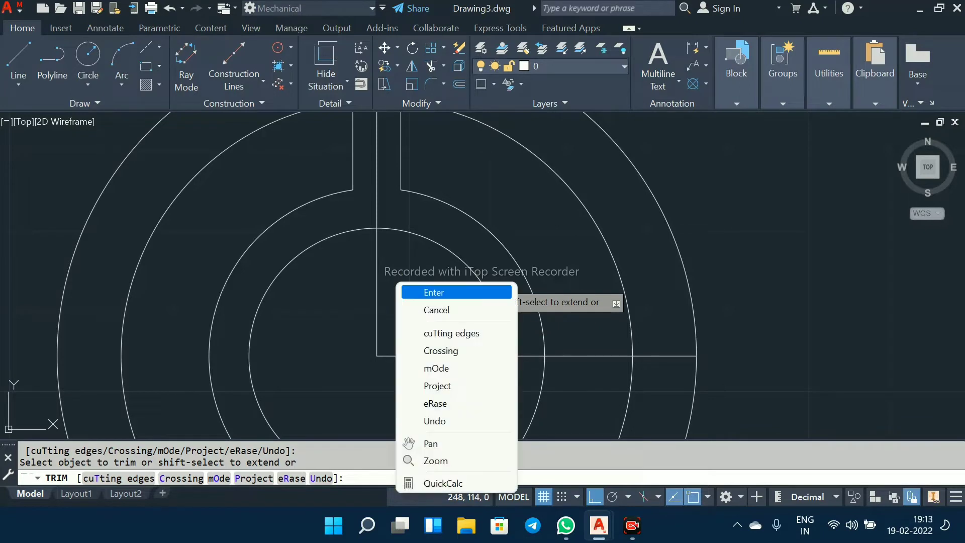
pyautogui.click(423, 289)
# Step: Create a polar array of the two short vertical lines about the common centre, with 6 items over 360°
pyautogui.scroll(-4, 404, 267)
pyautogui.moveTo(404, 267); pyautogui.dragTo(386, 299, button='middle')
pyautogui.scroll(2, 388, 255)
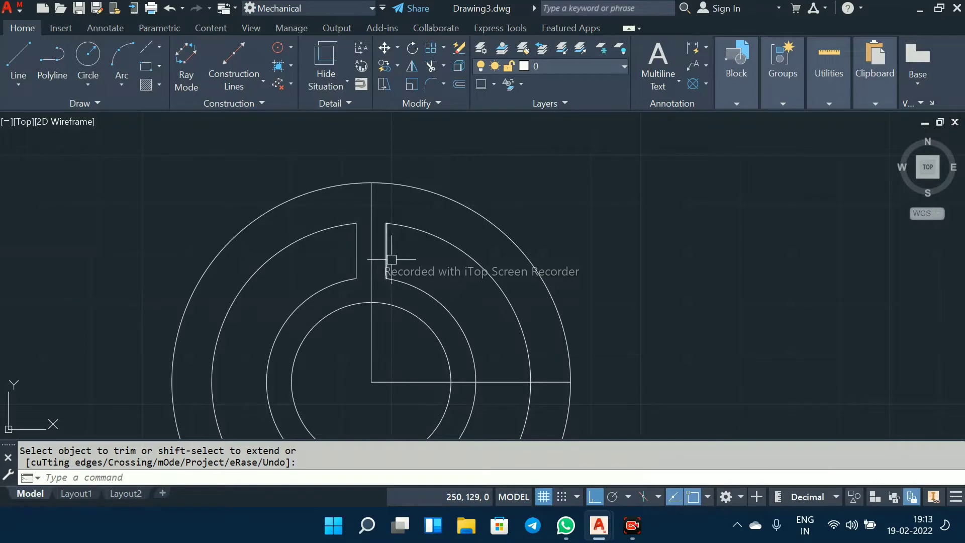
pyautogui.moveTo(393, 266); pyautogui.dragTo(402, 210, button='middle')
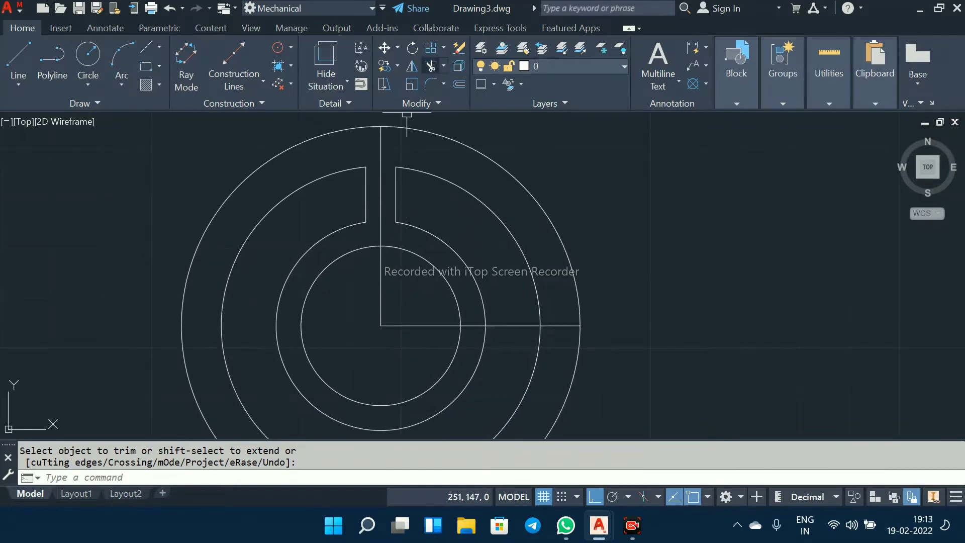
pyautogui.click(444, 47)
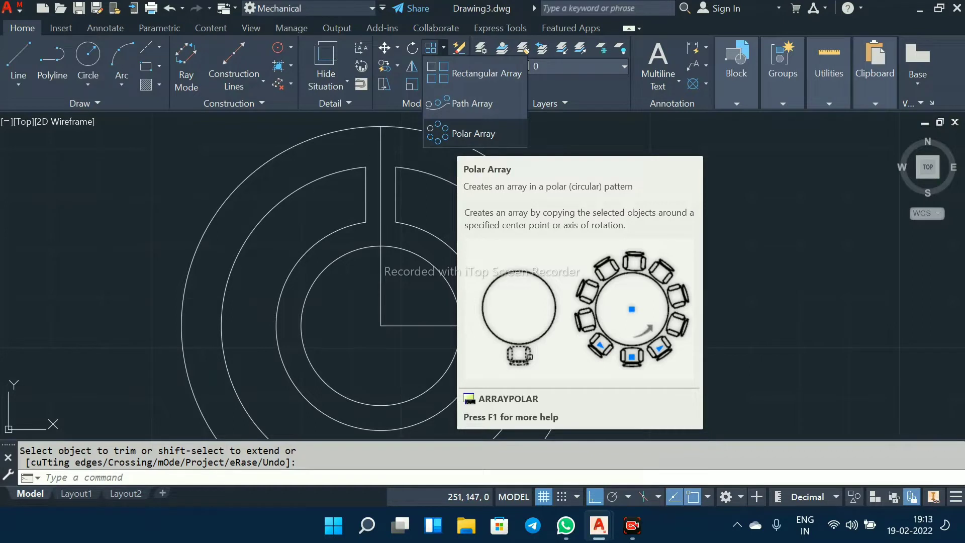
pyautogui.click(453, 135)
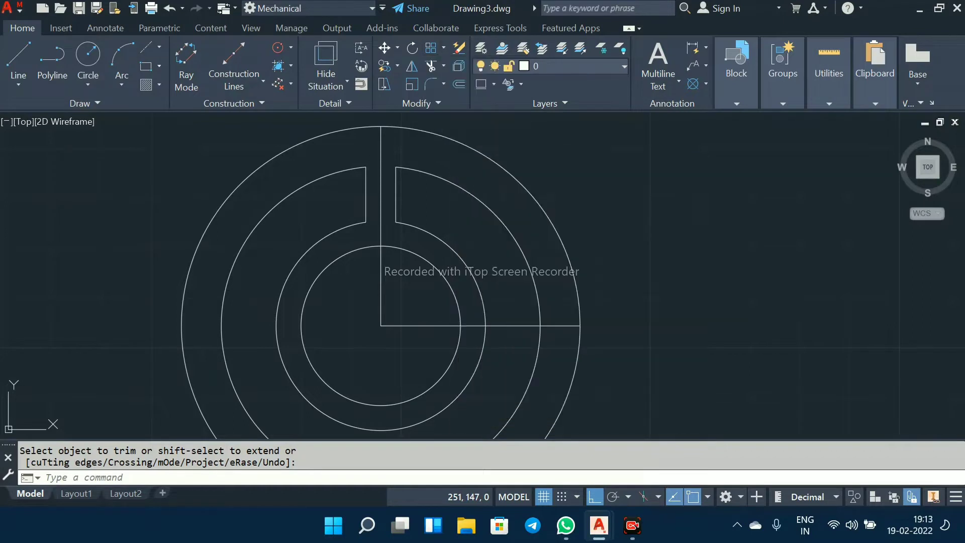
pyautogui.click(362, 199)
pyautogui.click(398, 200)
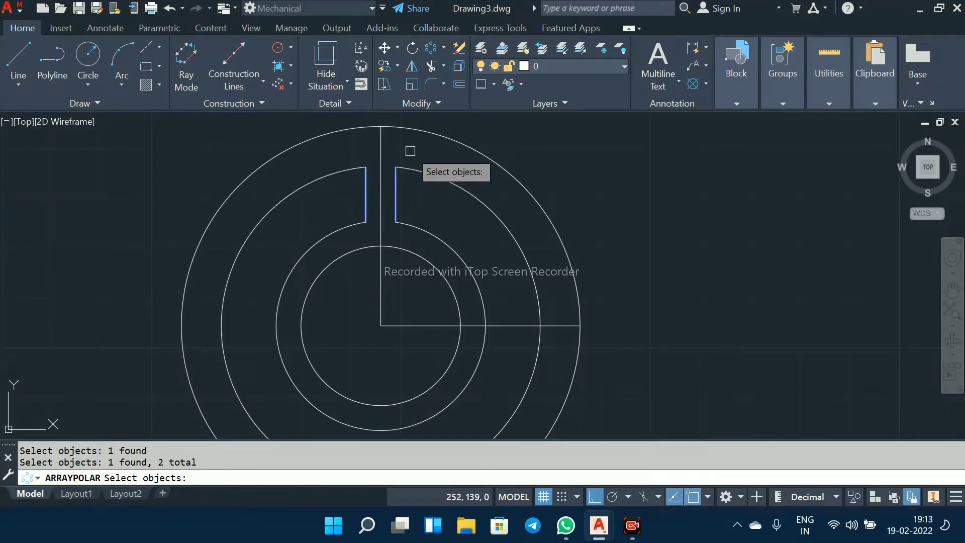
pyautogui.press('Return')
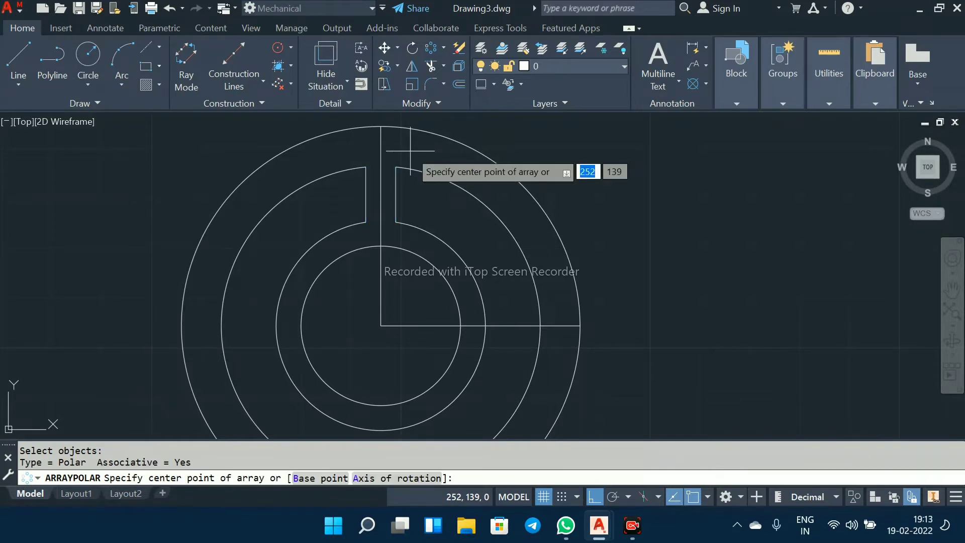
pyautogui.click(381, 325)
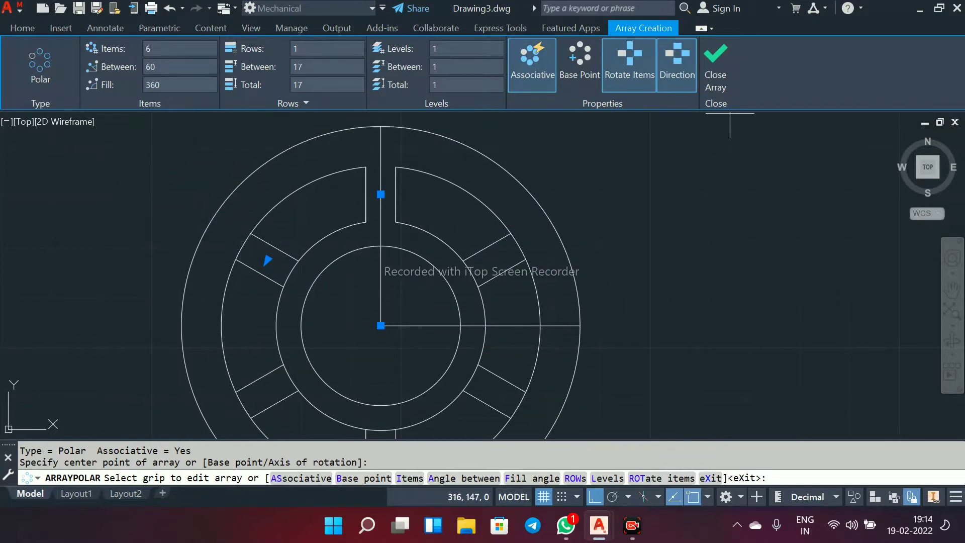
pyautogui.click(716, 75)
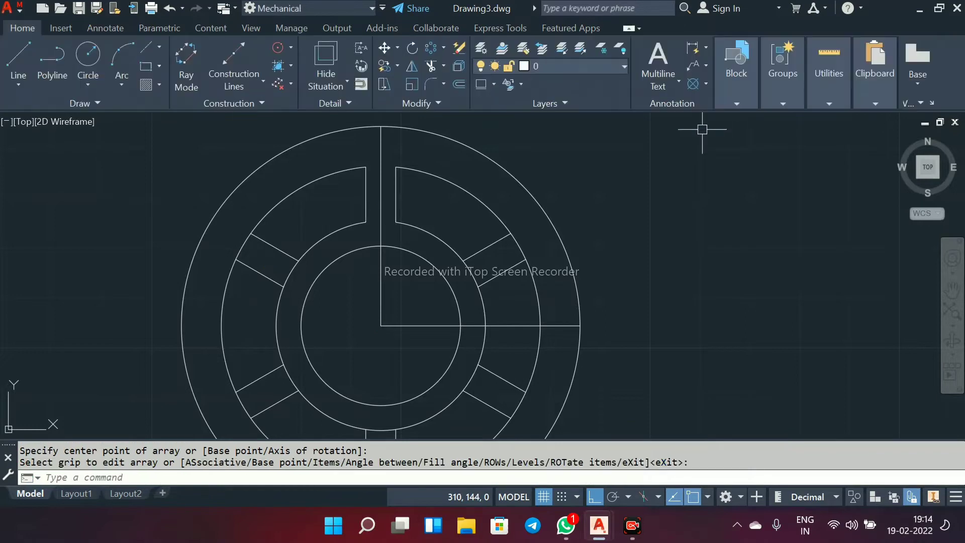
# Step: Trim the arcs of the radius 21 and 32 circles between each arrayed pair of lines to open the spokes
pyautogui.moveTo(470, 263); pyautogui.dragTo(479, 212, button='middle')
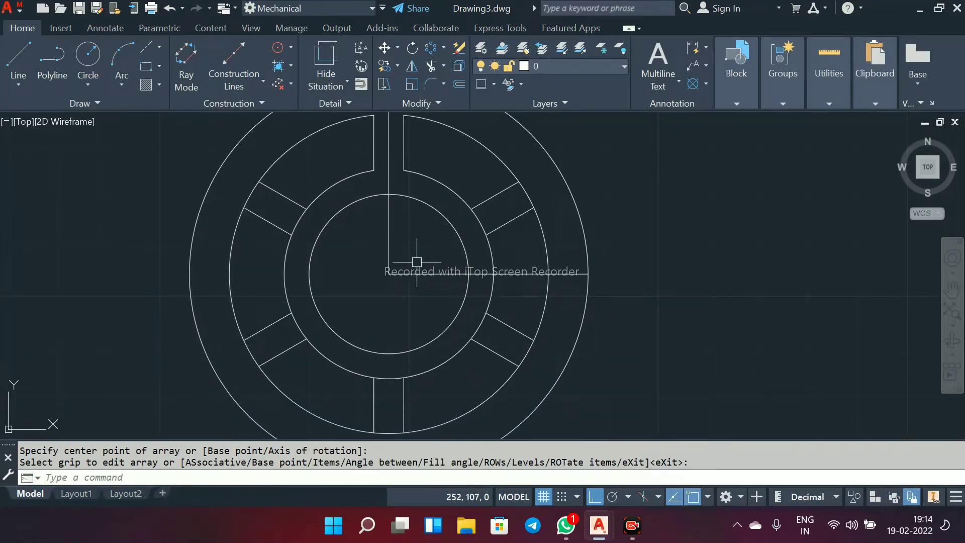
pyautogui.write('TR')
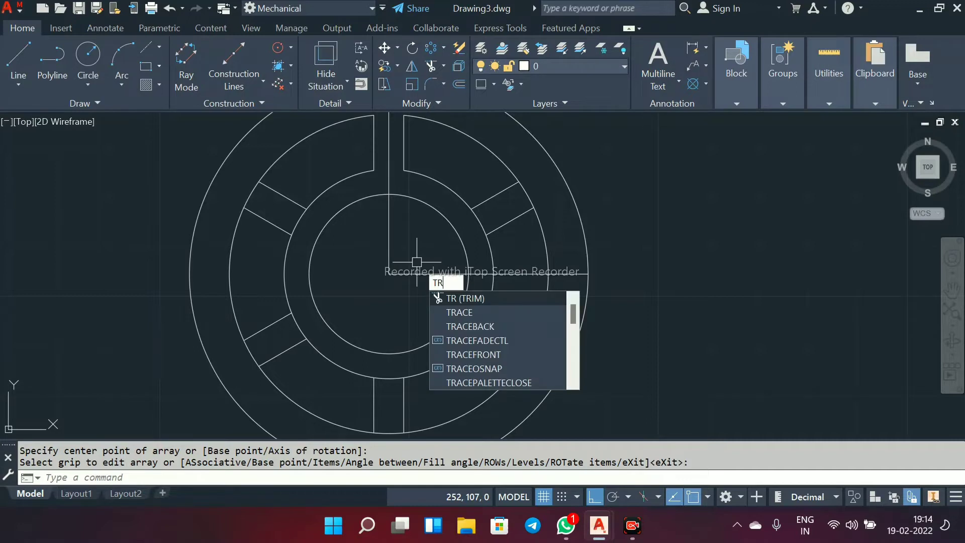
pyautogui.press('Return')
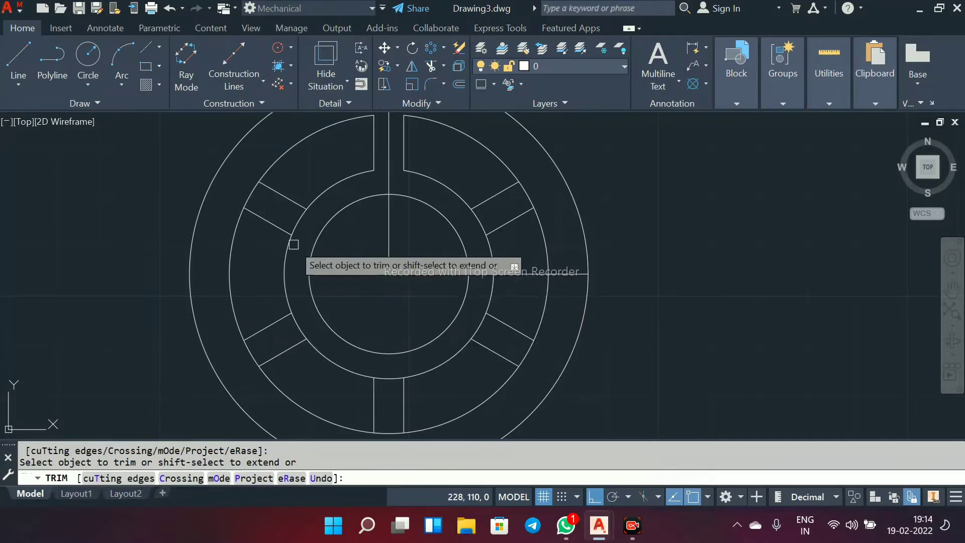
pyautogui.click(258, 192)
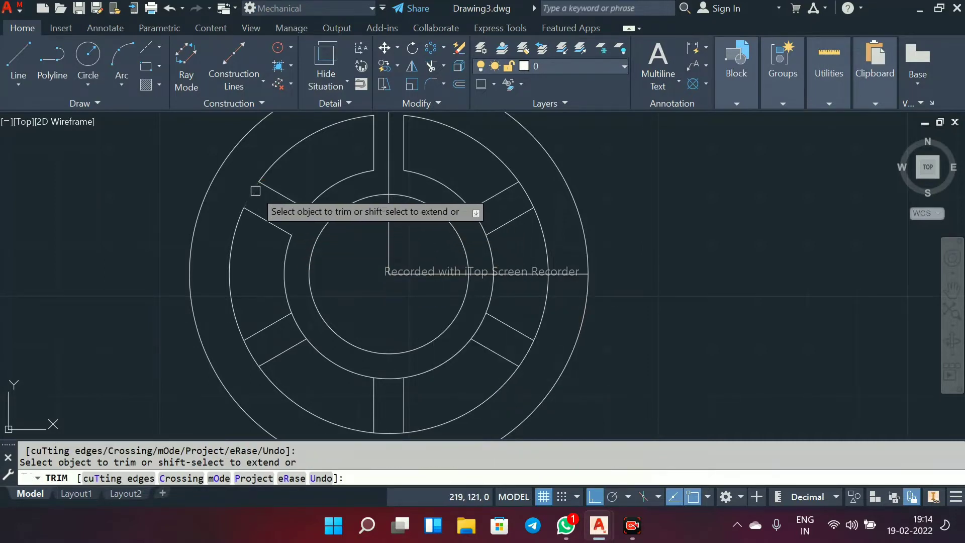
pyautogui.click(255, 352)
pyautogui.click(298, 329)
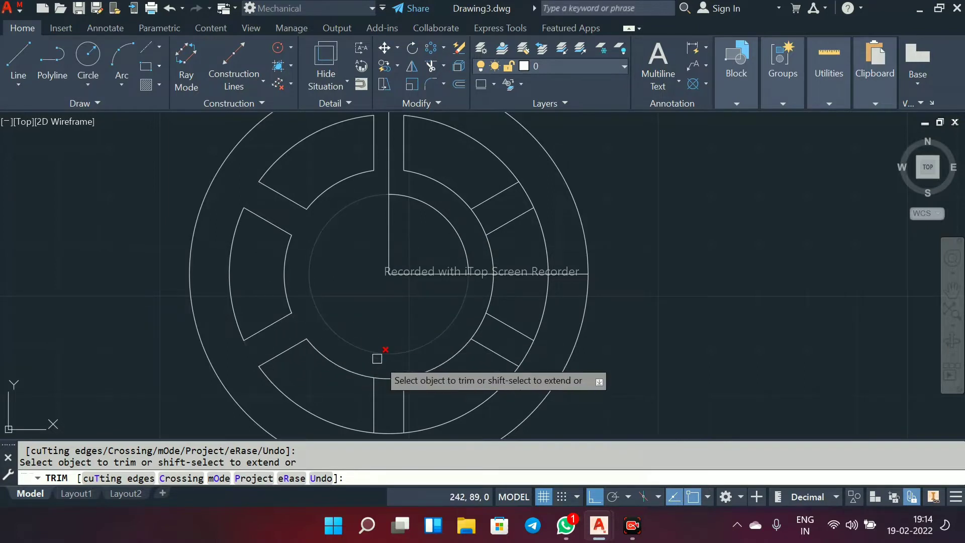
pyautogui.click(390, 378)
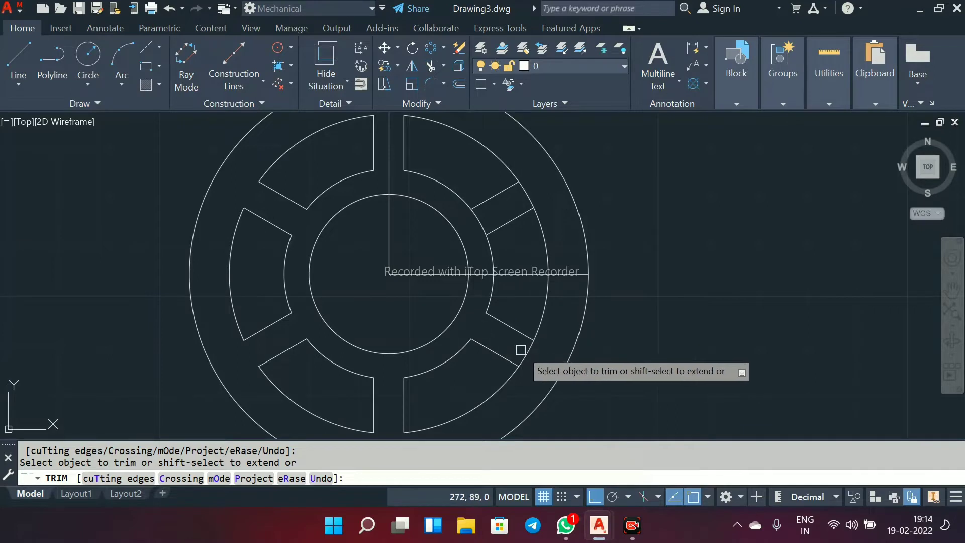
pyautogui.rightClick(532, 191)
pyautogui.click(541, 198)
# Step: Delete the vertical and horizontal construction lines running from the common centre to the outermost circle
pyautogui.click(389, 252)
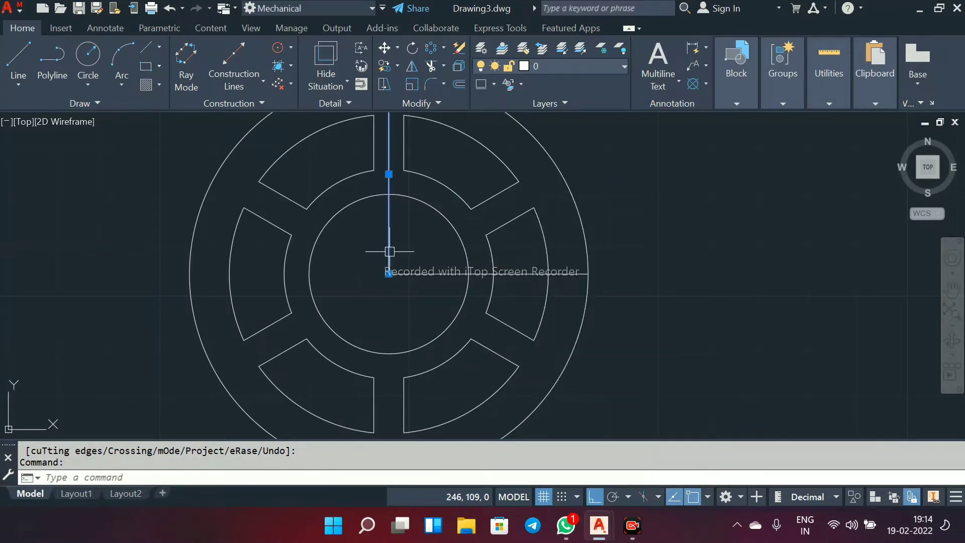
pyautogui.click(435, 274)
pyautogui.press('Delete')
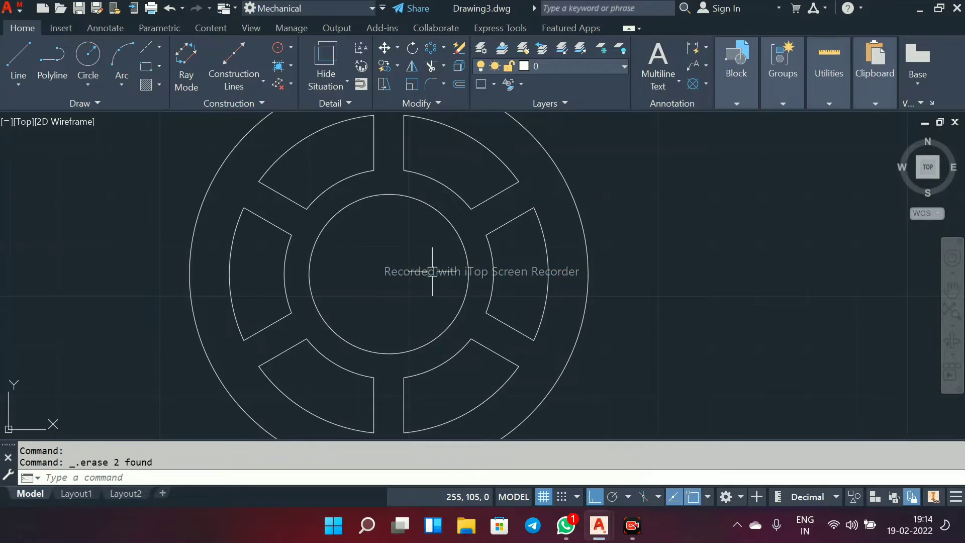
# Step: Draw a horizontal line 70 long from the wheel's centre out to the right
pyautogui.scroll(-2, 432, 272)
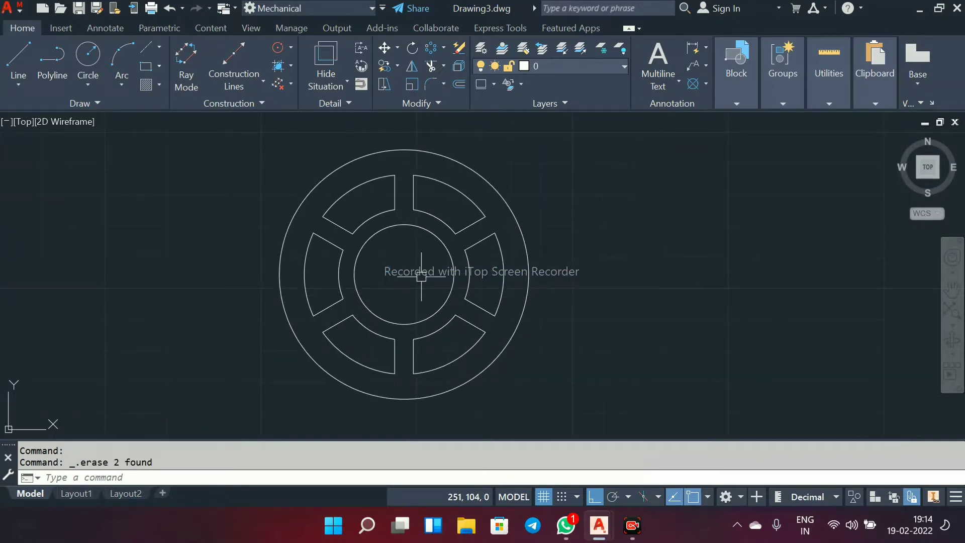
pyautogui.scroll(-3, 443, 285)
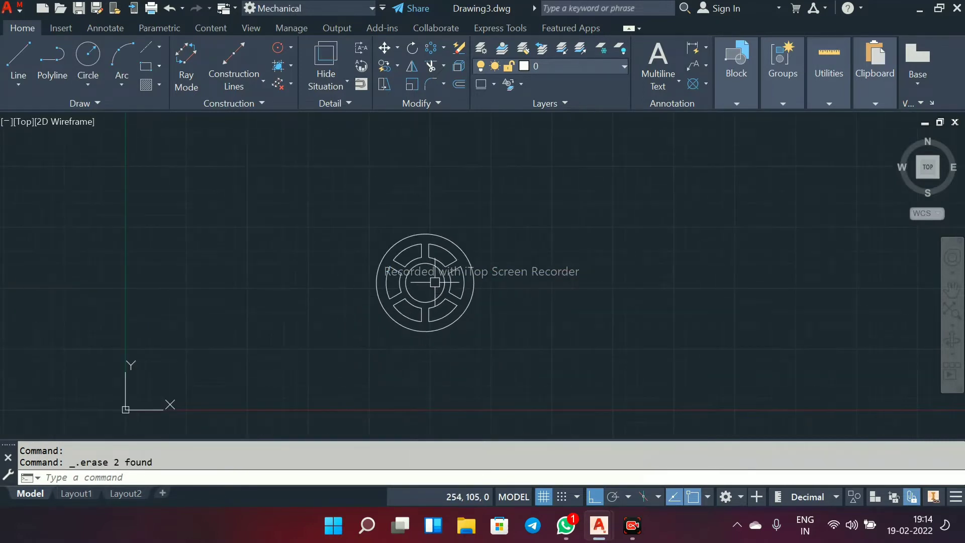
pyautogui.scroll(1, 443, 283)
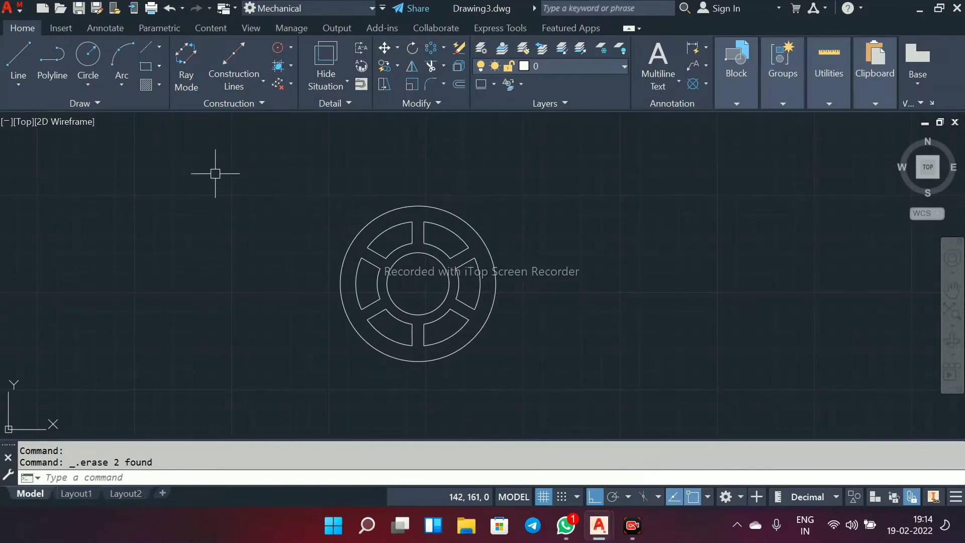
pyautogui.write('L')
pyautogui.press('Return')
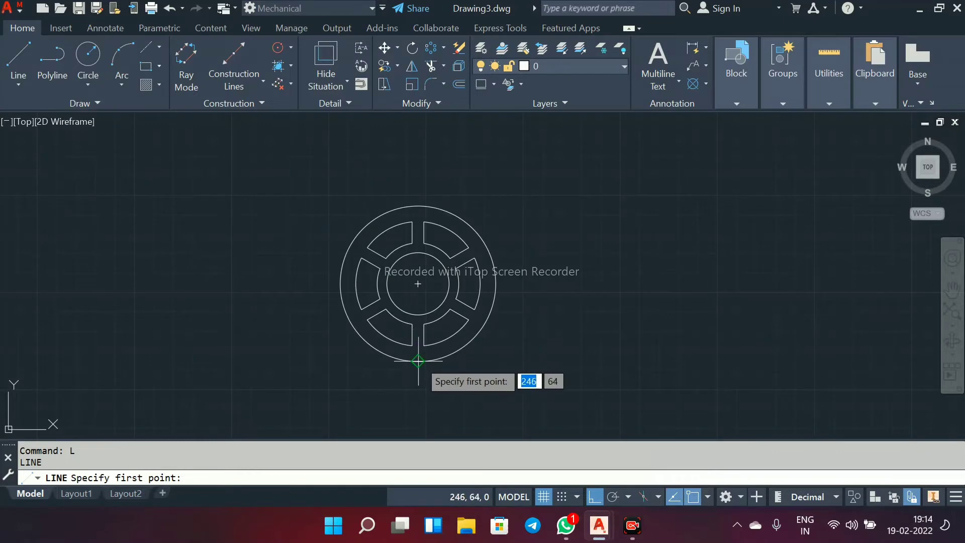
pyautogui.click(418, 284)
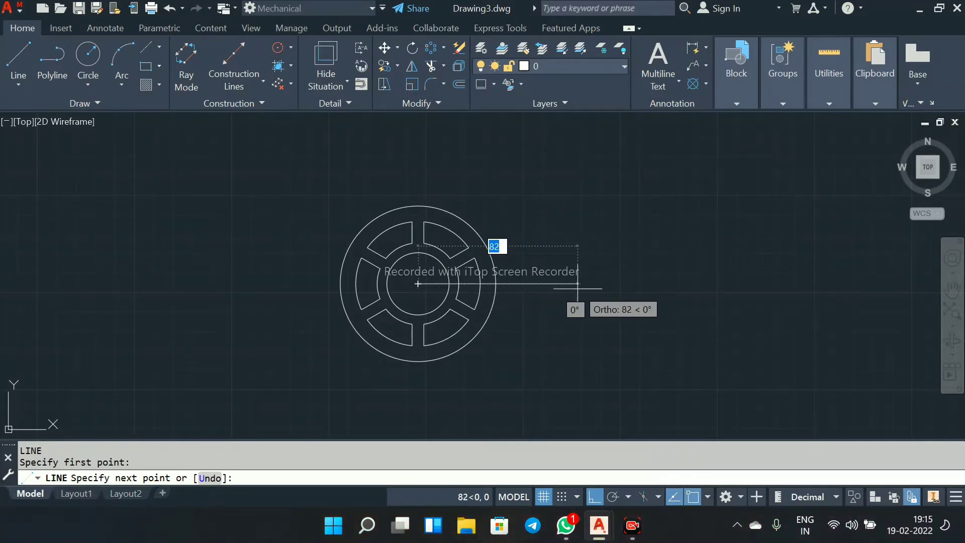
pyautogui.write('70')
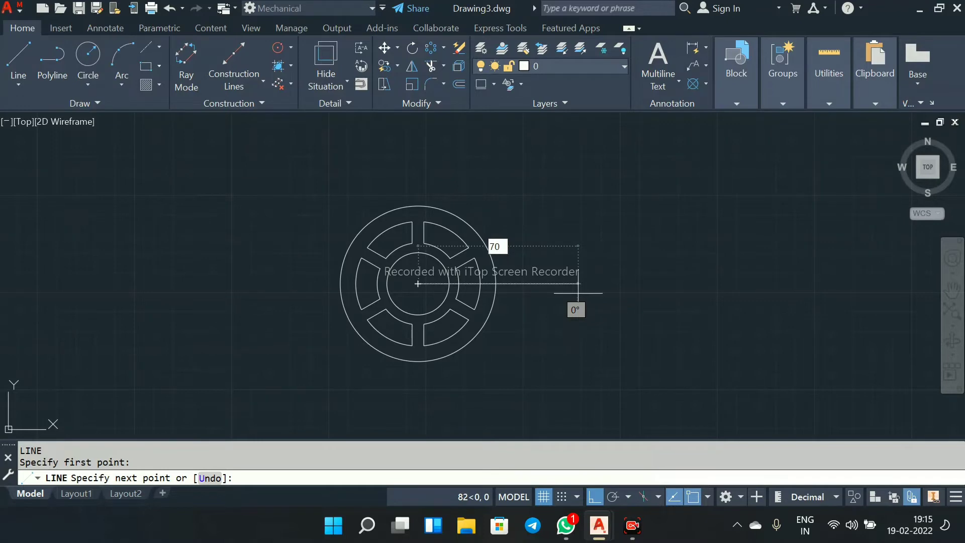
pyautogui.press('Return')
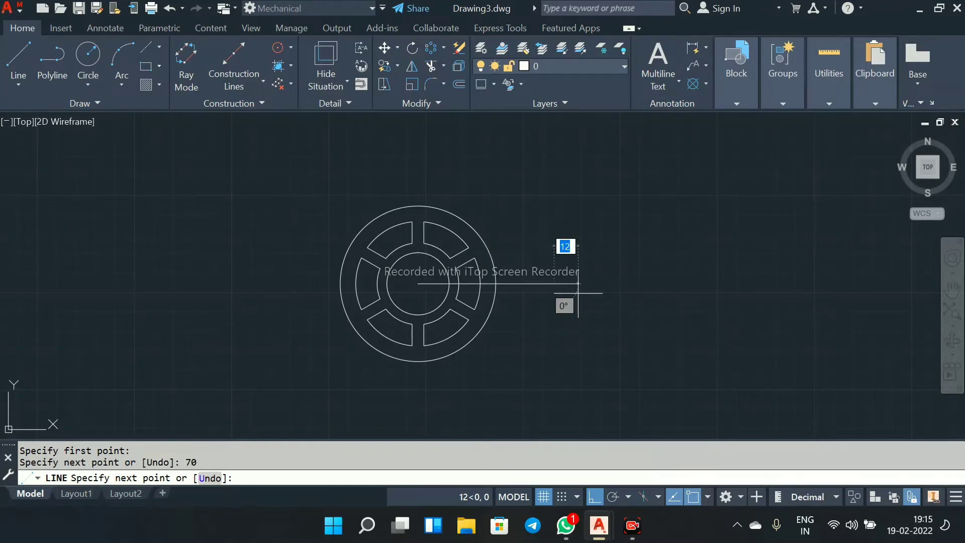
pyautogui.rightClick(609, 325)
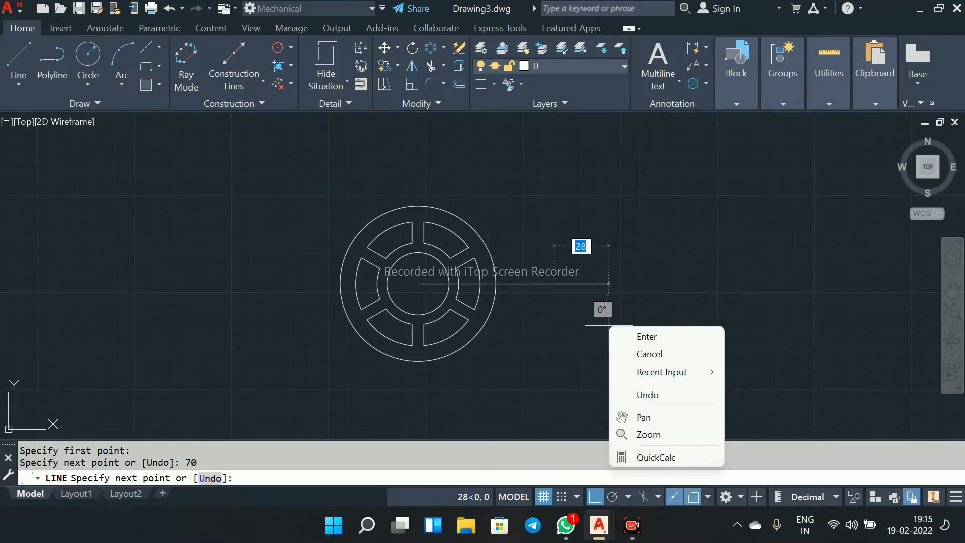
pyautogui.click(615, 334)
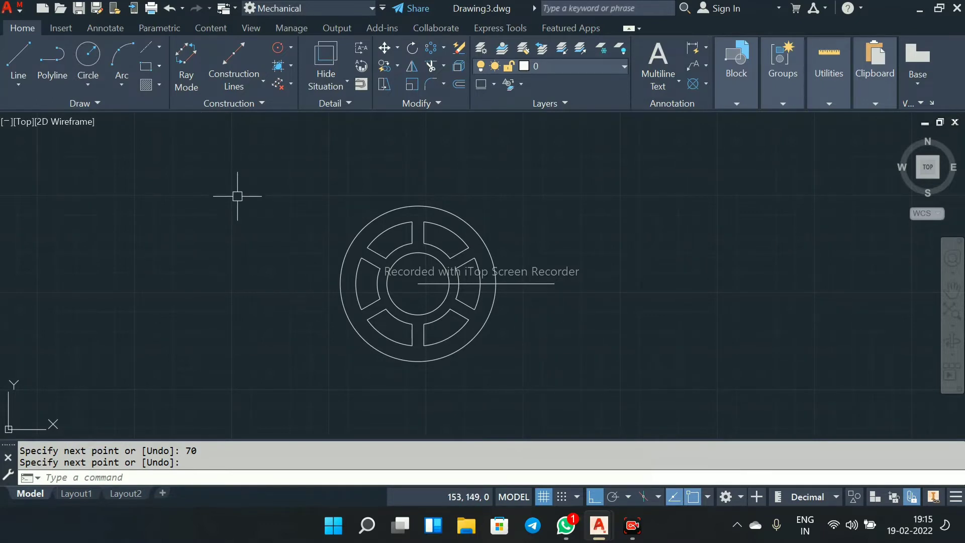
# Step: Draw a circle of radius 20 centred on the right end of the 70-long line
pyautogui.write('c')
pyautogui.press('Return')
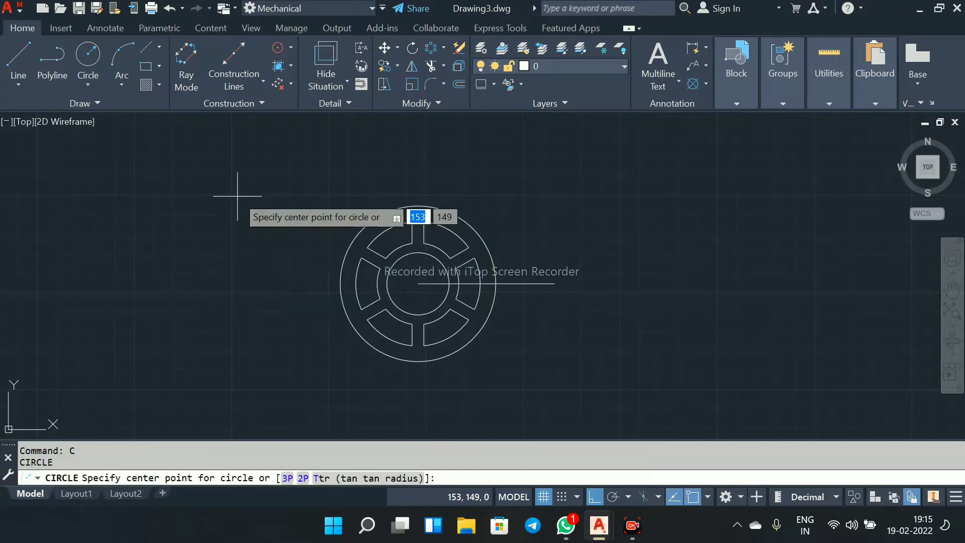
pyautogui.click(554, 284)
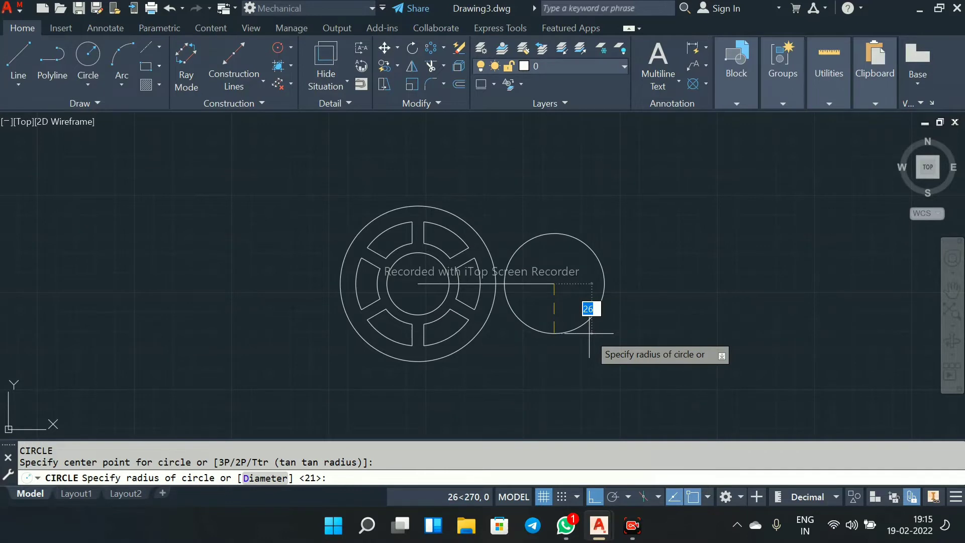
pyautogui.write('20')
pyautogui.press('Return')
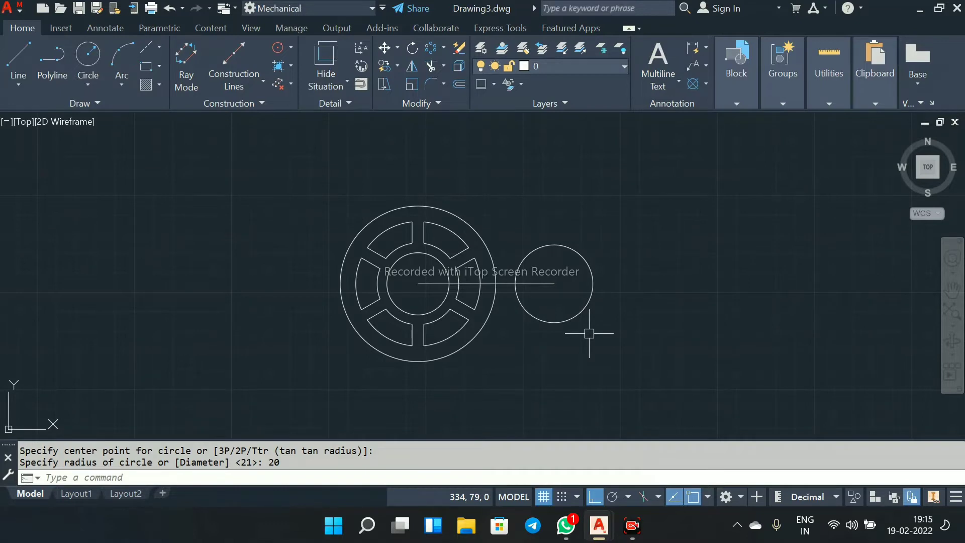
# Step: Add a concentric circle of radius 15 inside the radius 20 circle
pyautogui.press('Return')
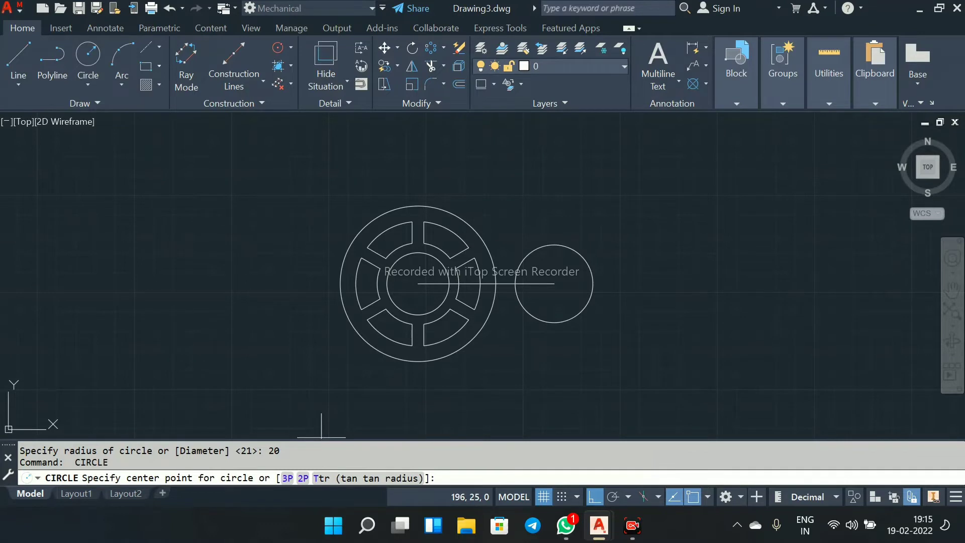
pyautogui.click(554, 284)
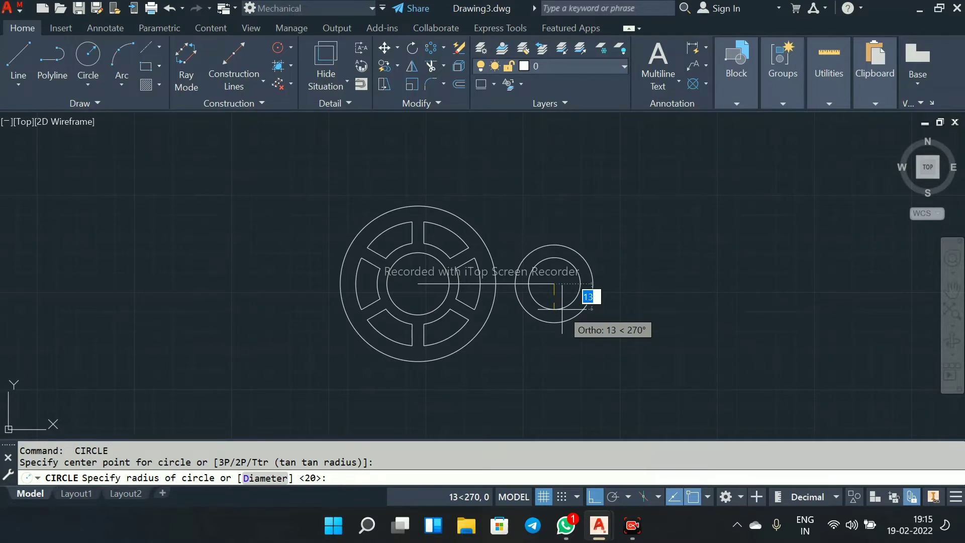
pyautogui.write('15')
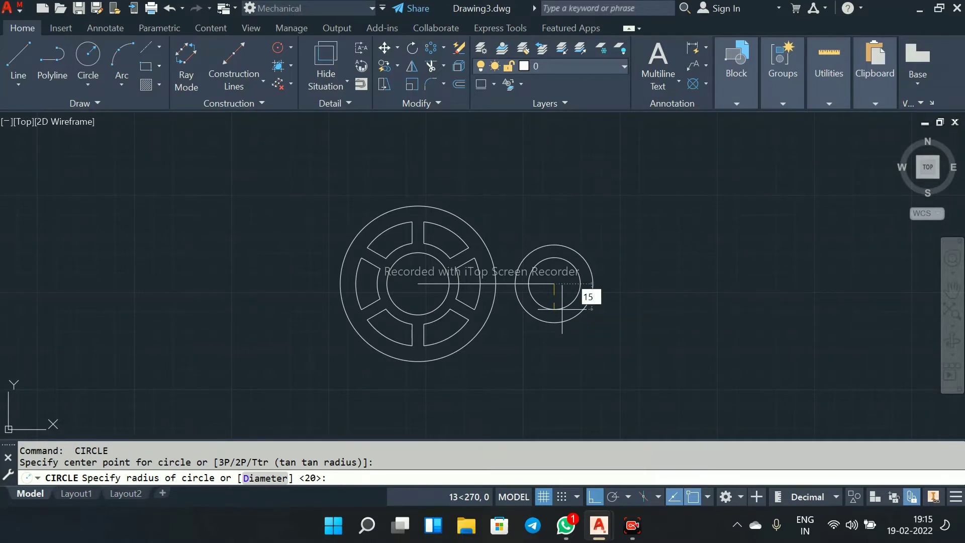
pyautogui.press('Return')
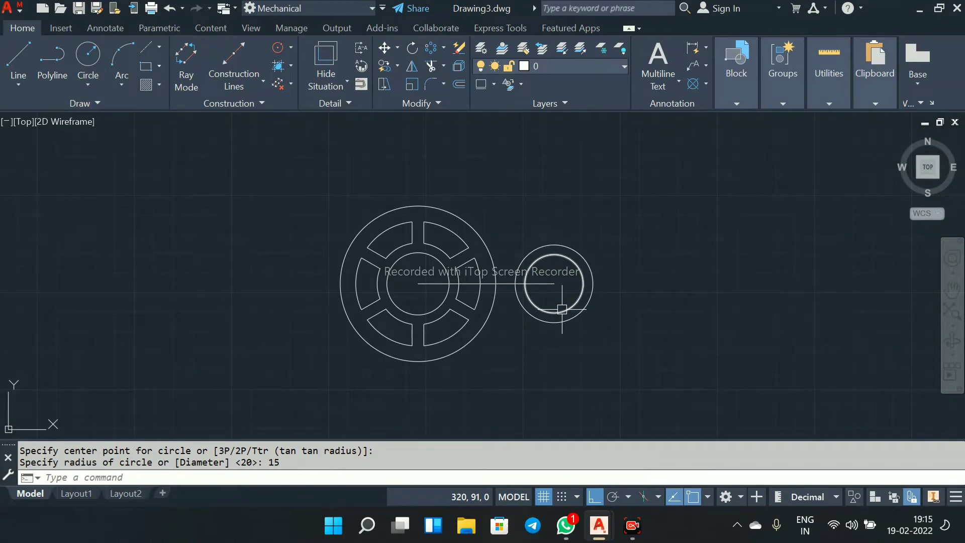
# Step: Draw a line from the wheel's centre 60 straight down, continuing with a horizontal segment 50 to the right
pyautogui.scroll(-2, 562, 309)
pyautogui.scroll(4, 563, 292)
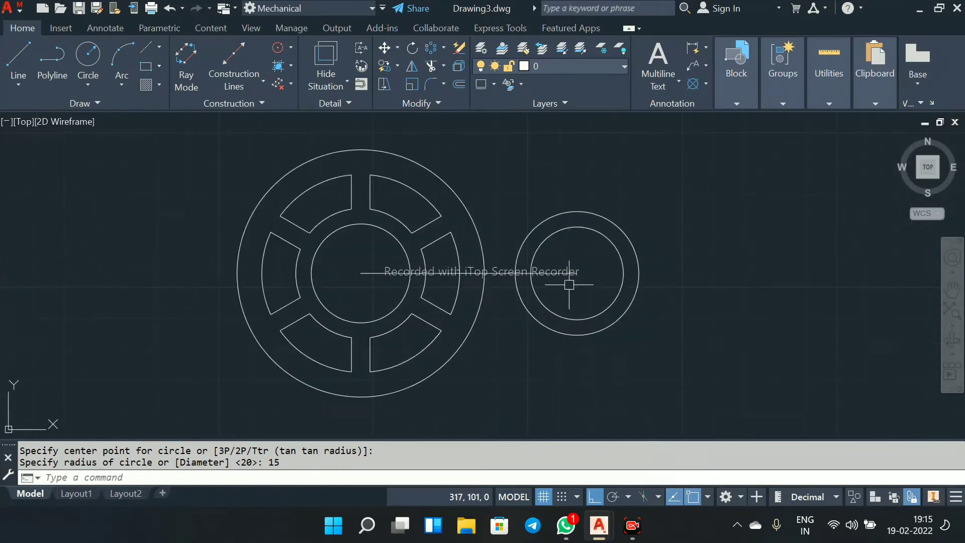
pyautogui.scroll(-2, 543, 274)
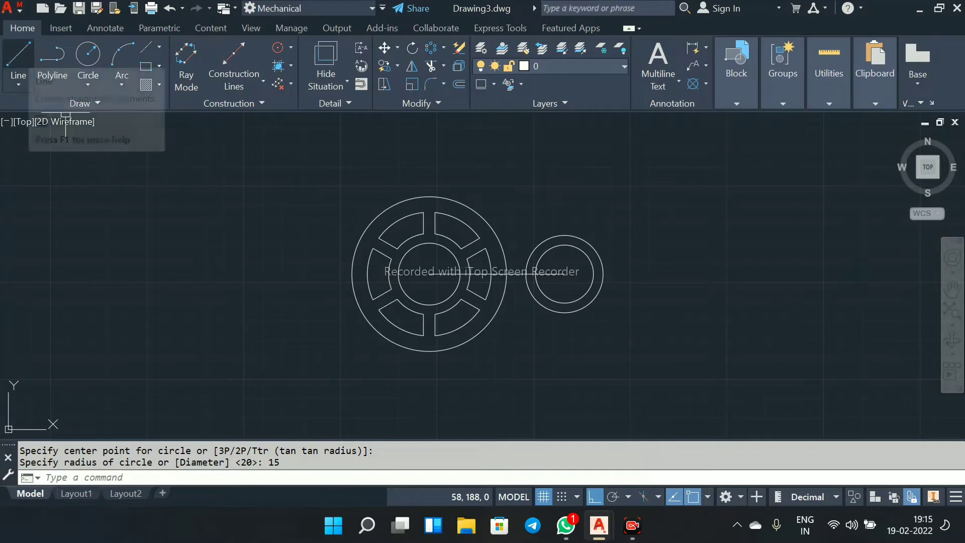
pyautogui.click(18, 60)
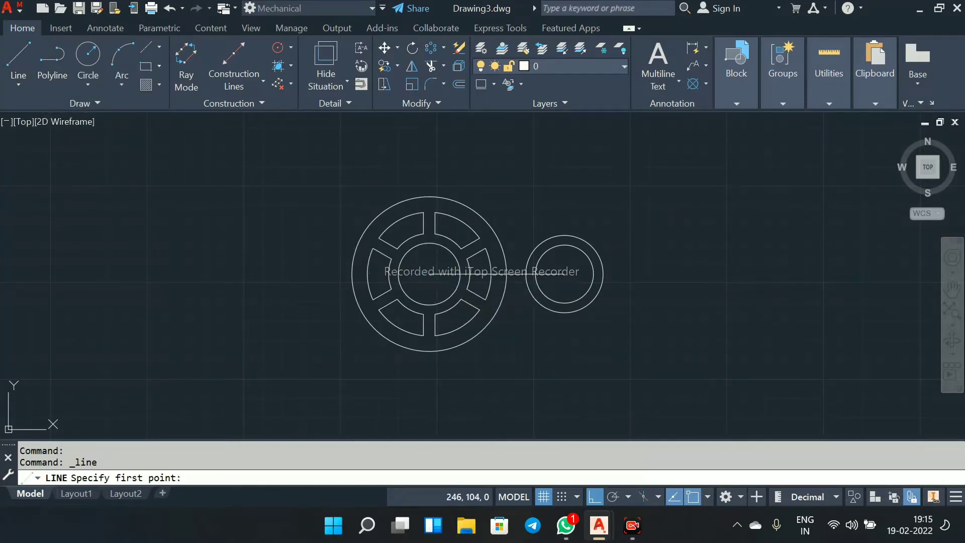
pyautogui.click(429, 274)
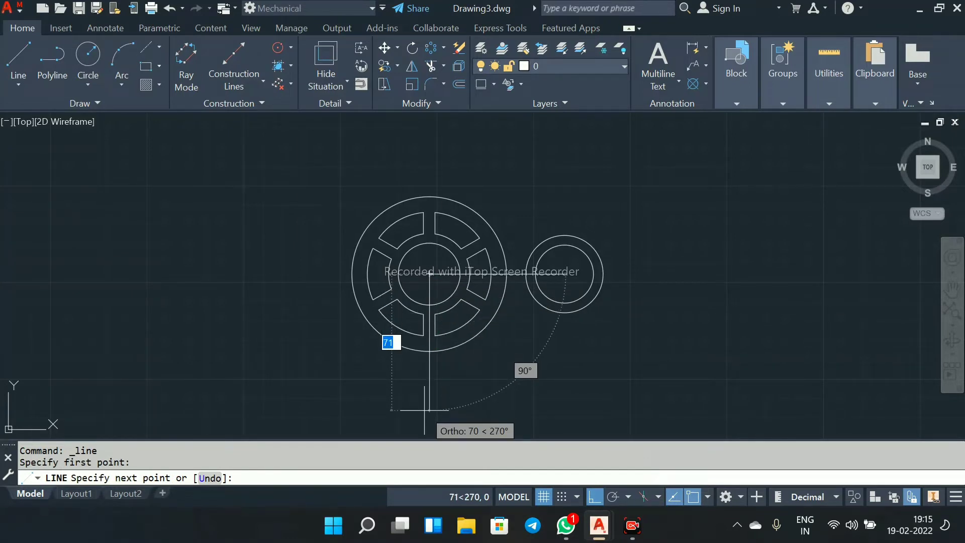
pyautogui.write('60')
pyautogui.press('Return')
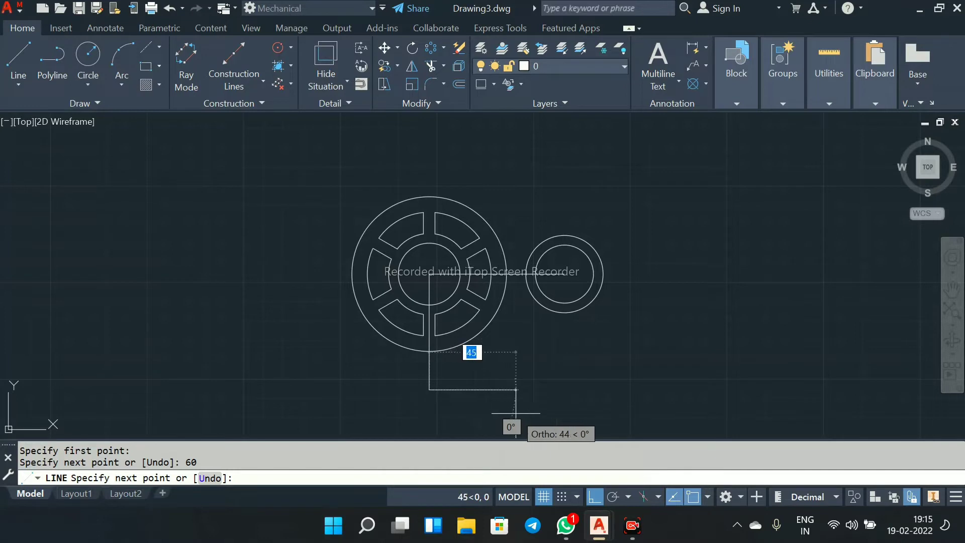
pyautogui.write('5')
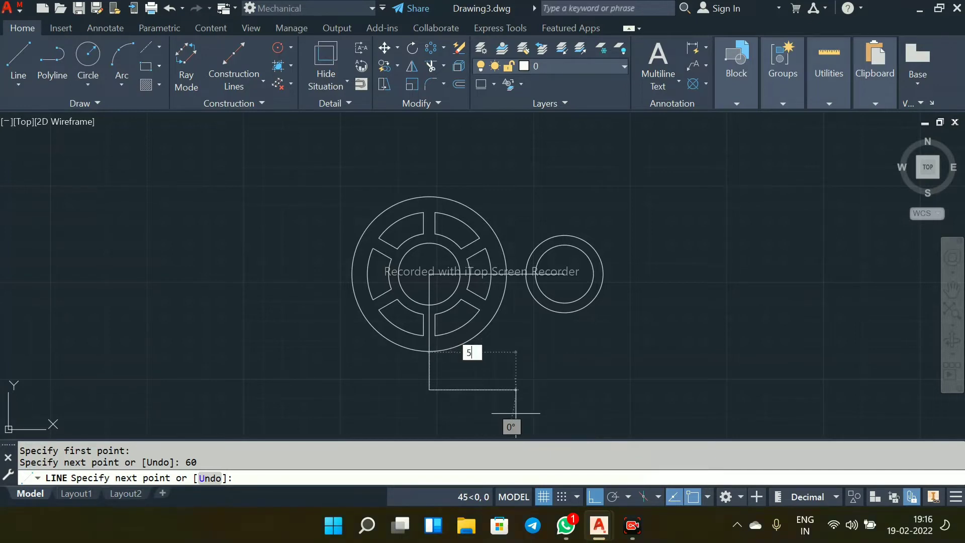
pyautogui.write('0')
pyautogui.press('BackSpace')
pyautogui.write('50')
pyautogui.press('Return')
pyautogui.rightClick(568, 357)
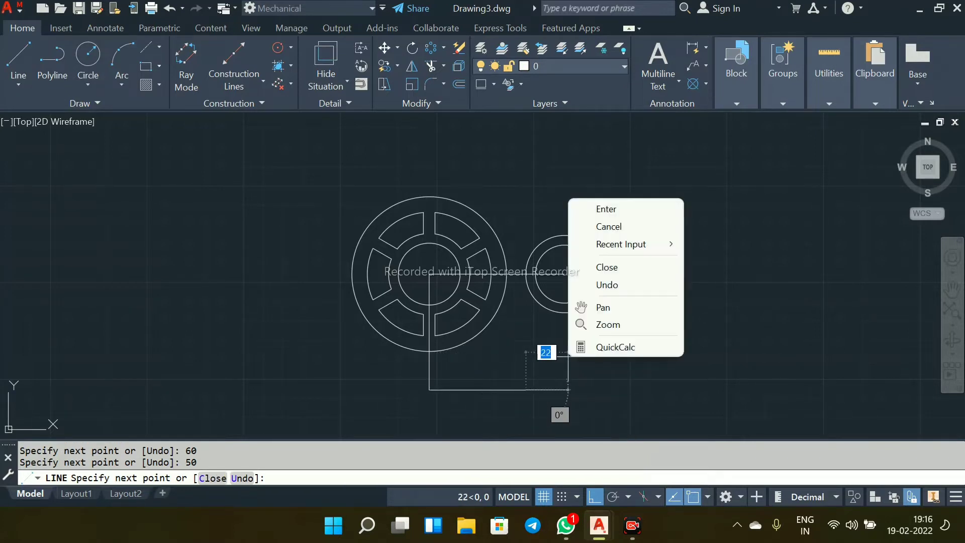
pyautogui.click(607, 209)
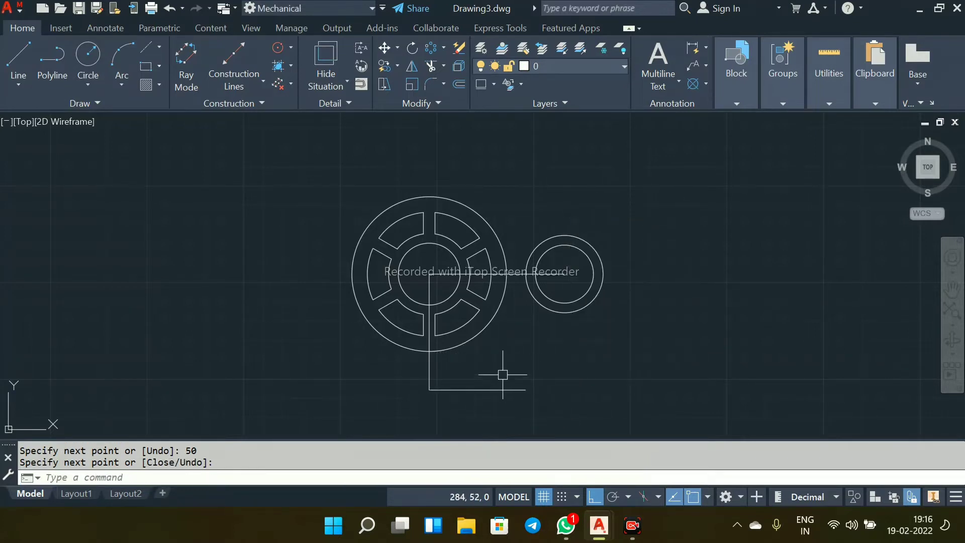
# Step: Draw a circle of radius 21 centred on the right end of the 50-long horizontal segment
pyautogui.moveTo(503, 375); pyautogui.dragTo(486, 348, button='middle')
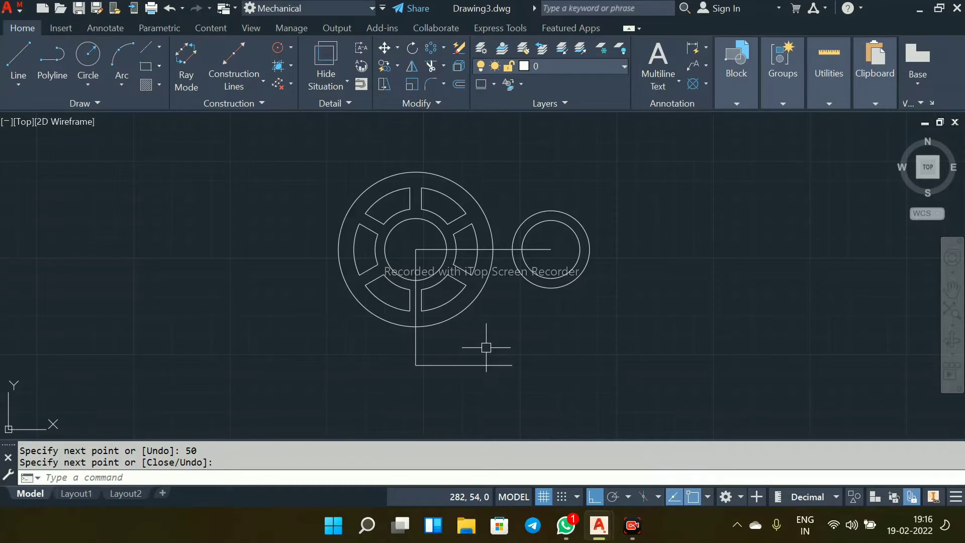
pyautogui.write('c')
pyautogui.press('Return')
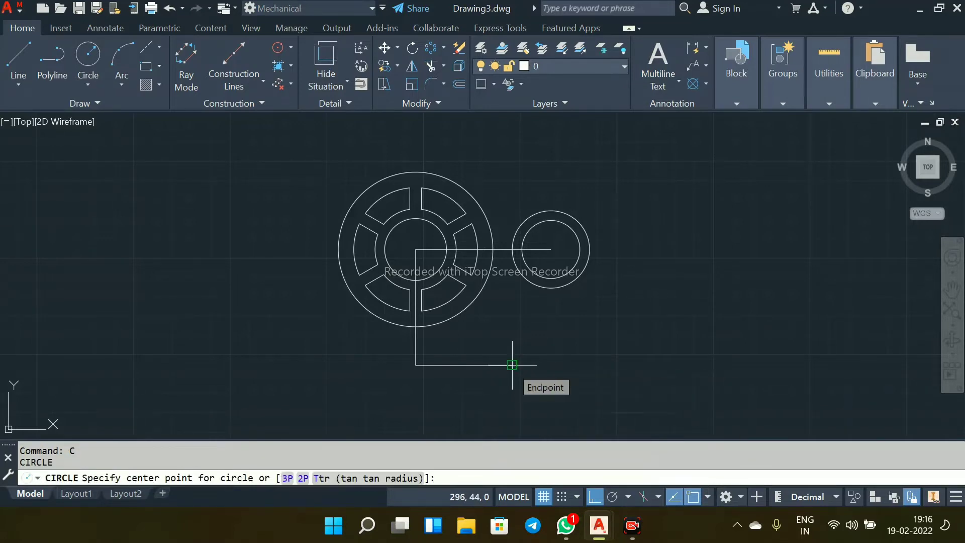
pyautogui.click(513, 365)
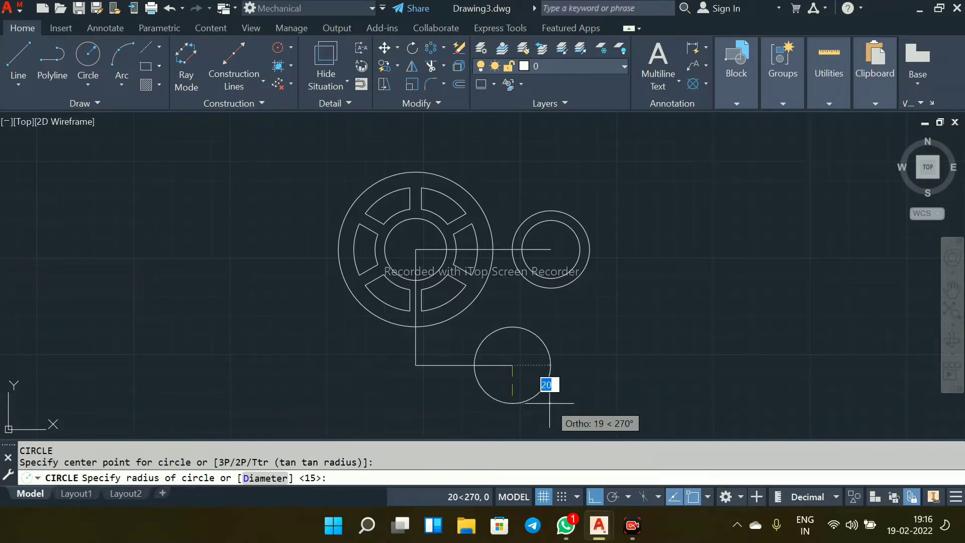
pyautogui.write('21')
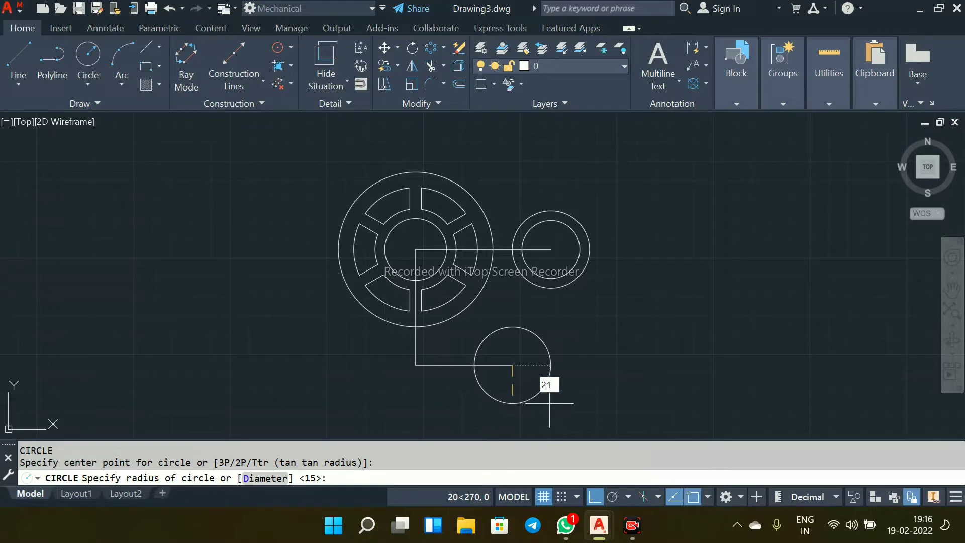
pyautogui.press('Return')
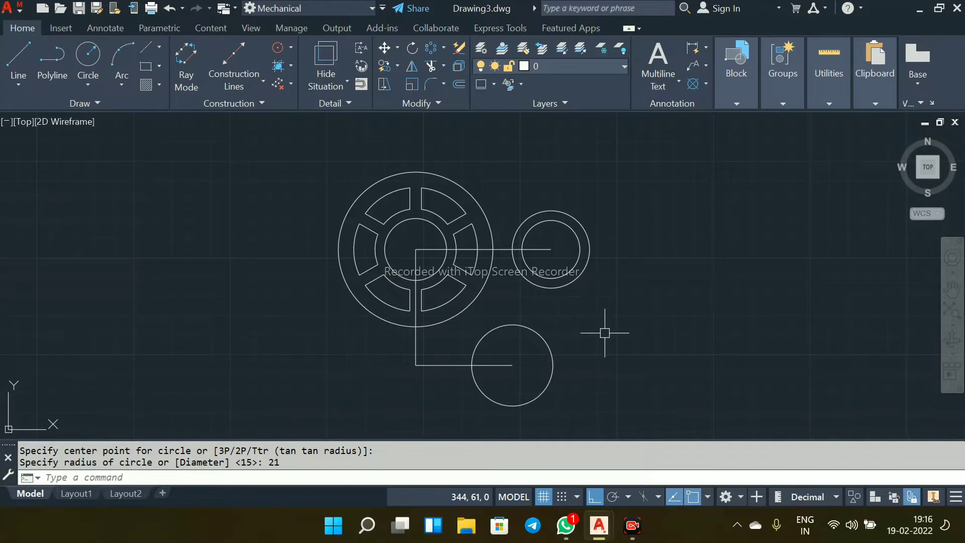
# Step: Copy the radius 15 circle from its centre to the centre of the radius 21 circle
pyautogui.write('co')
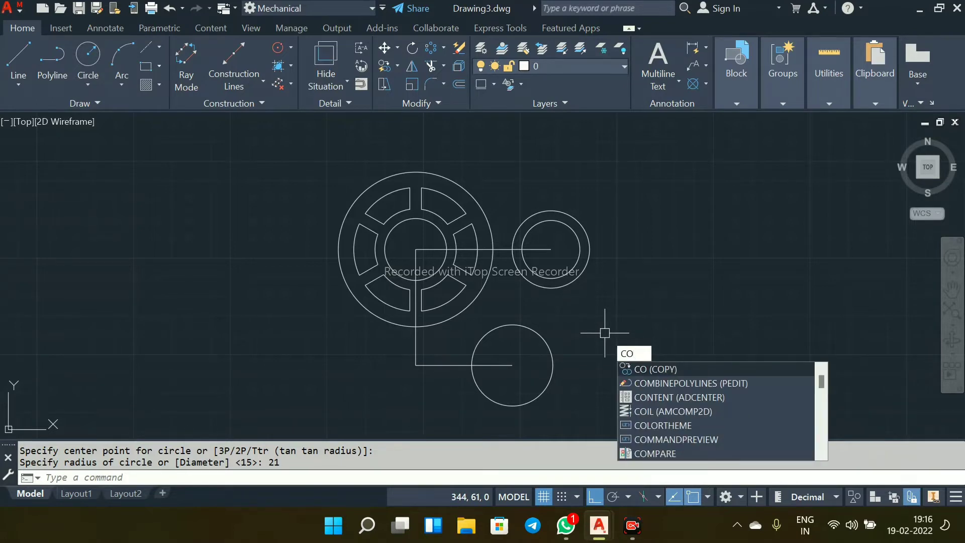
pyautogui.press('Return')
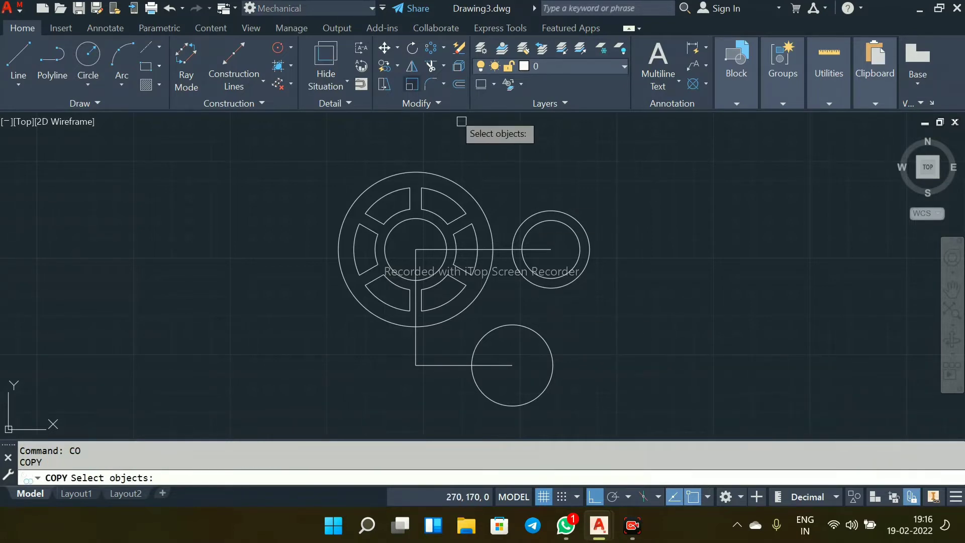
pyautogui.click(397, 66)
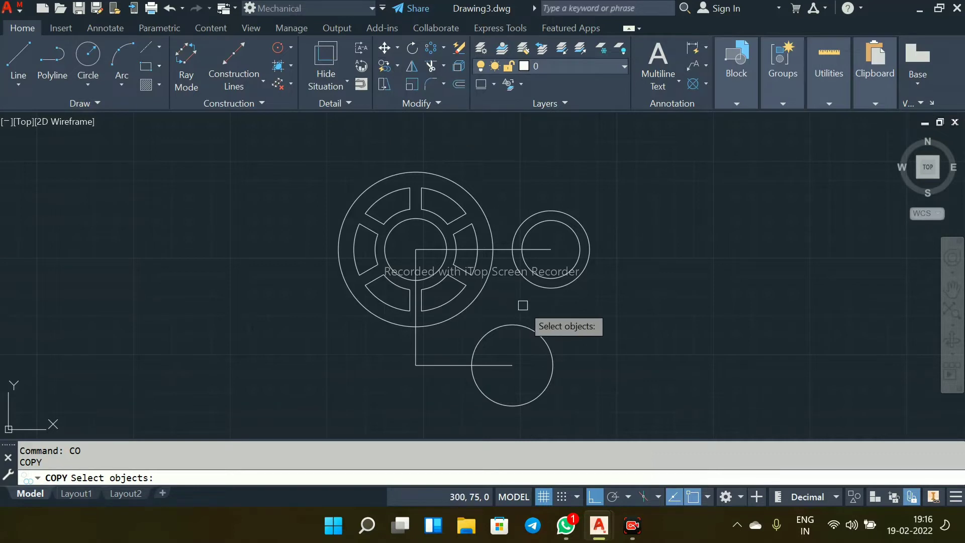
pyautogui.click(537, 274)
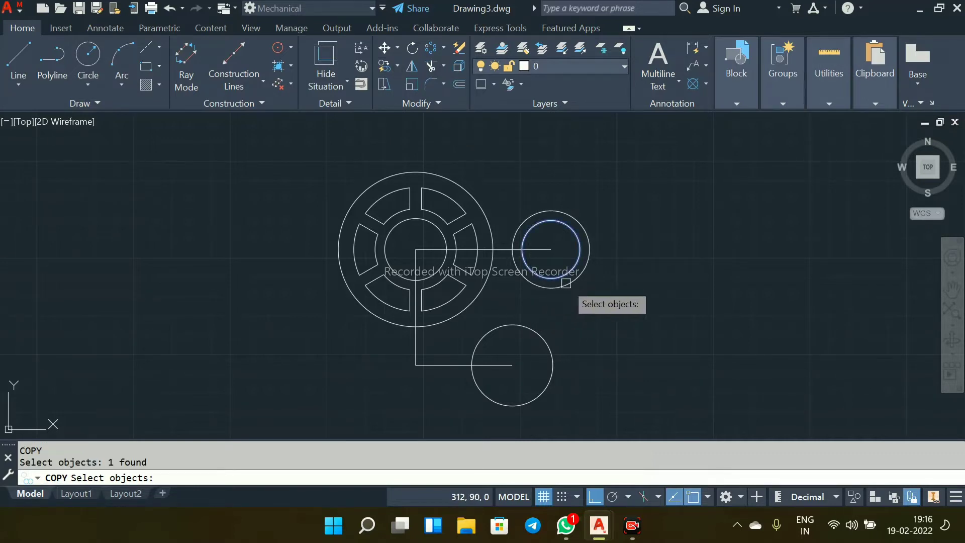
pyautogui.press('Return')
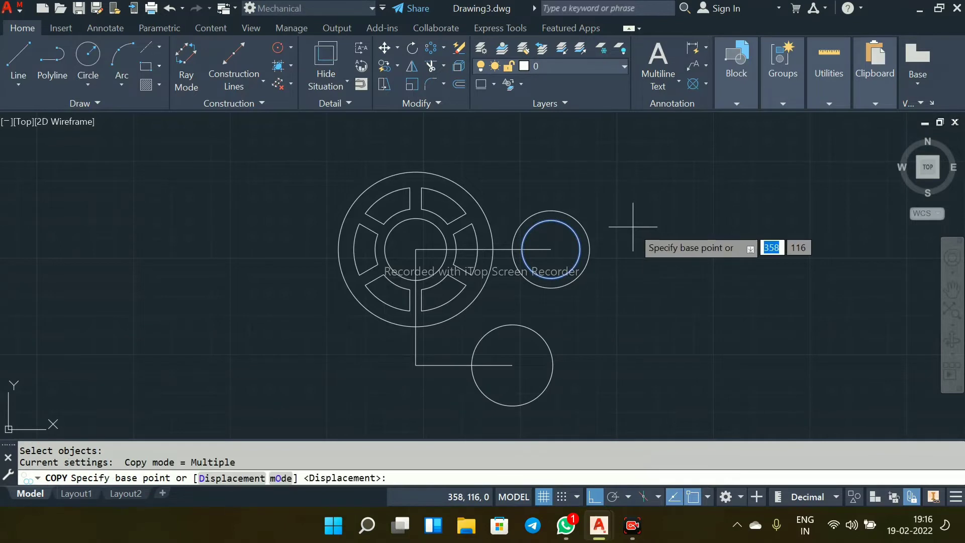
pyautogui.click(551, 248)
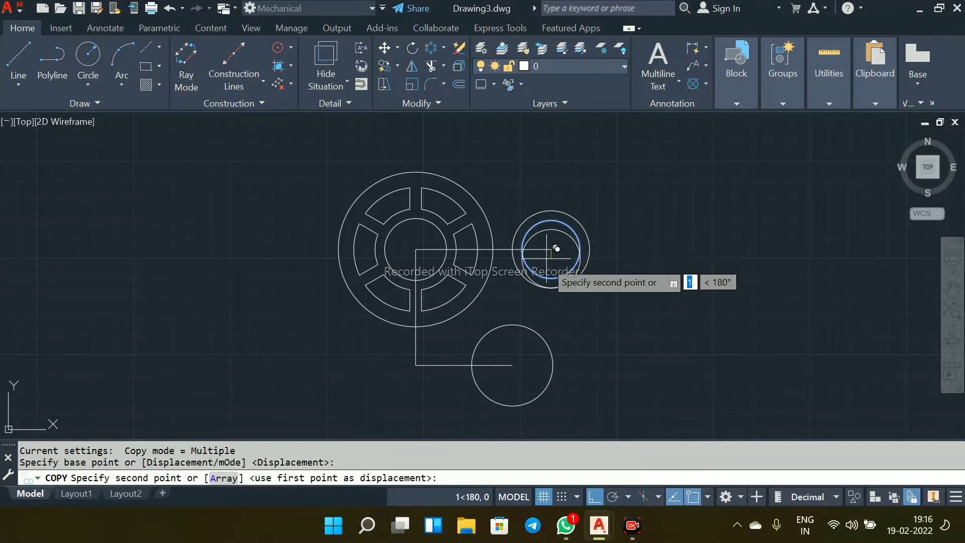
pyautogui.click(513, 365)
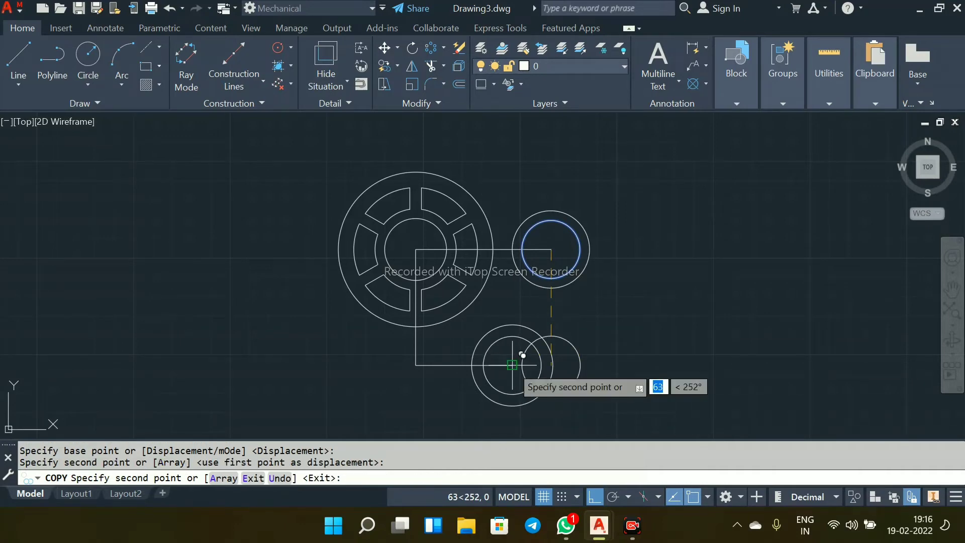
pyautogui.rightClick(617, 297)
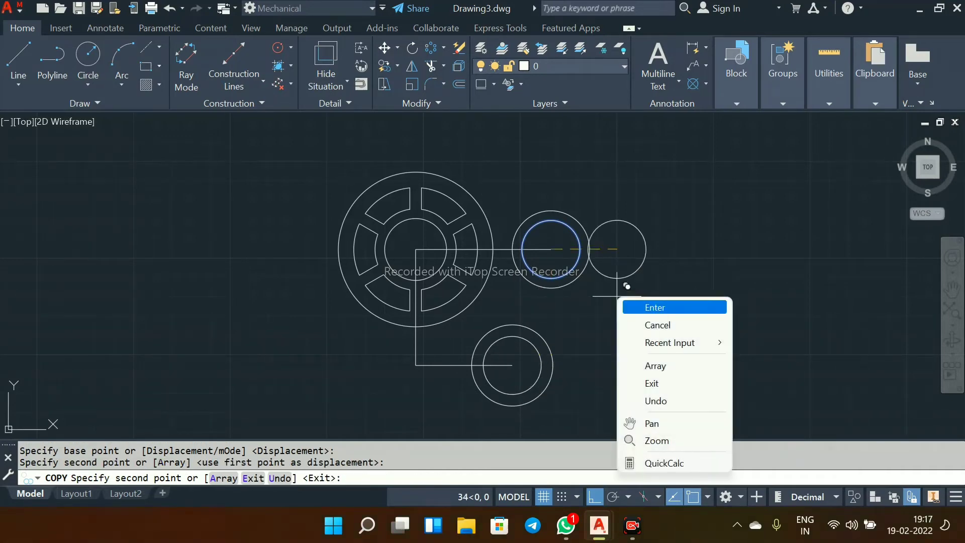
pyautogui.press('Return')
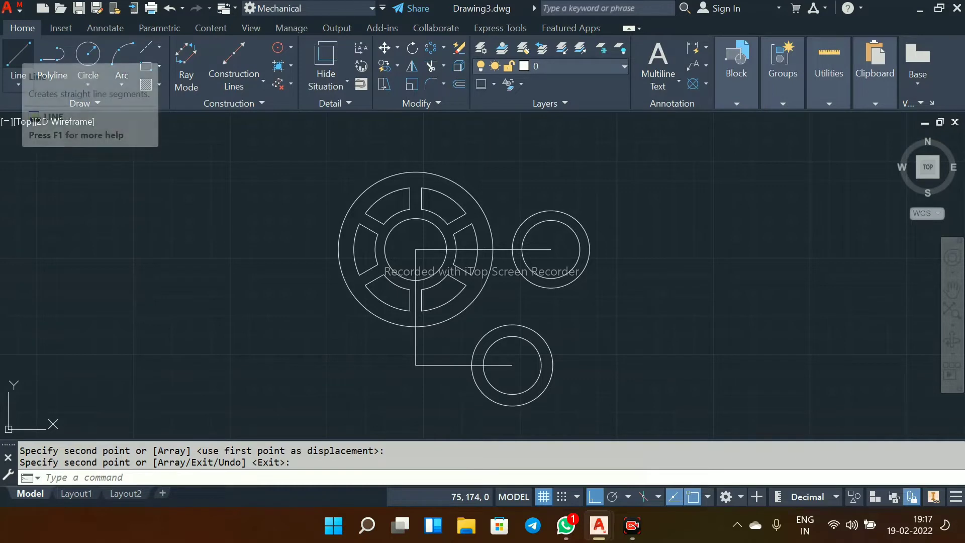
# Step: Draw a line from the rightmost point of the radius 21 circle to a tangent point on the radius 20 circle
pyautogui.click(18, 54)
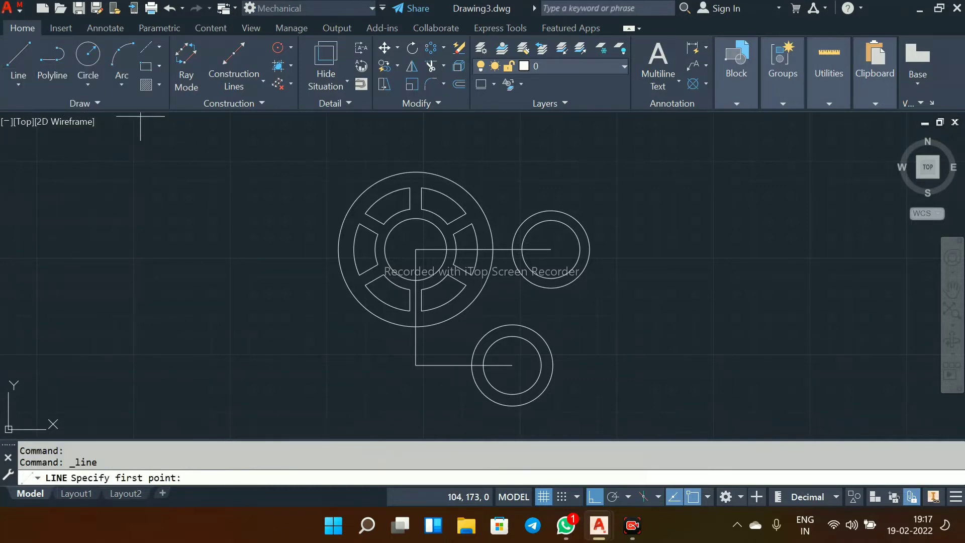
pyautogui.click(553, 365)
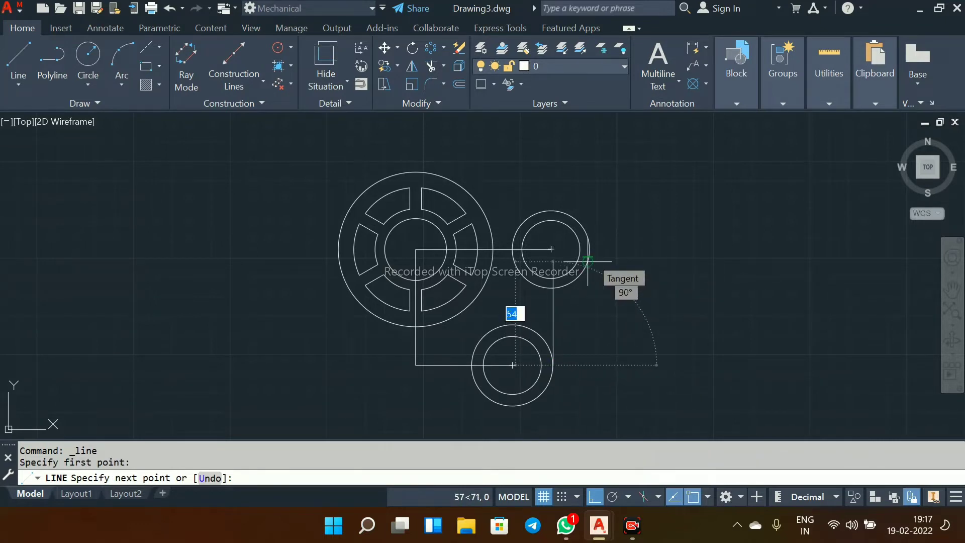
pyautogui.scroll(4, 588, 262)
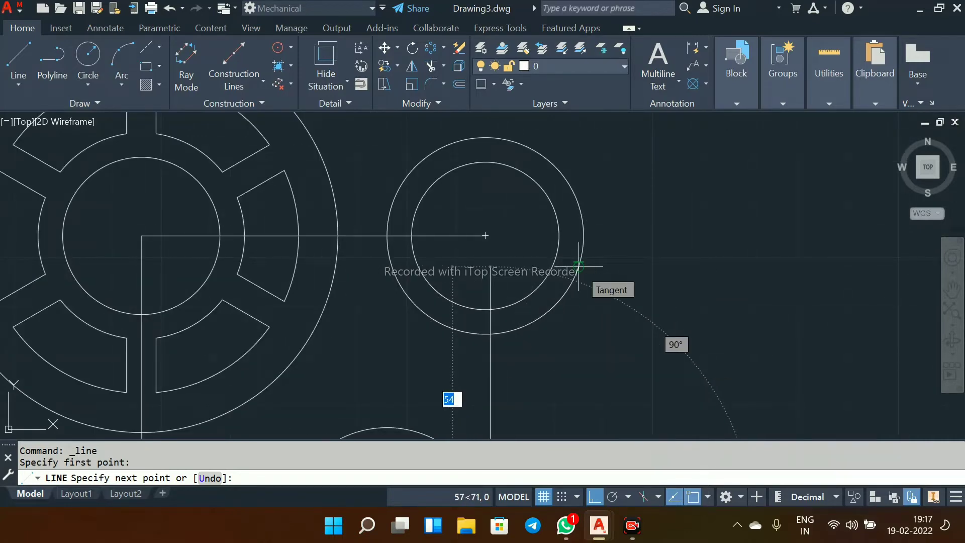
pyautogui.click(578, 266)
pyautogui.scroll(-5, 543, 267)
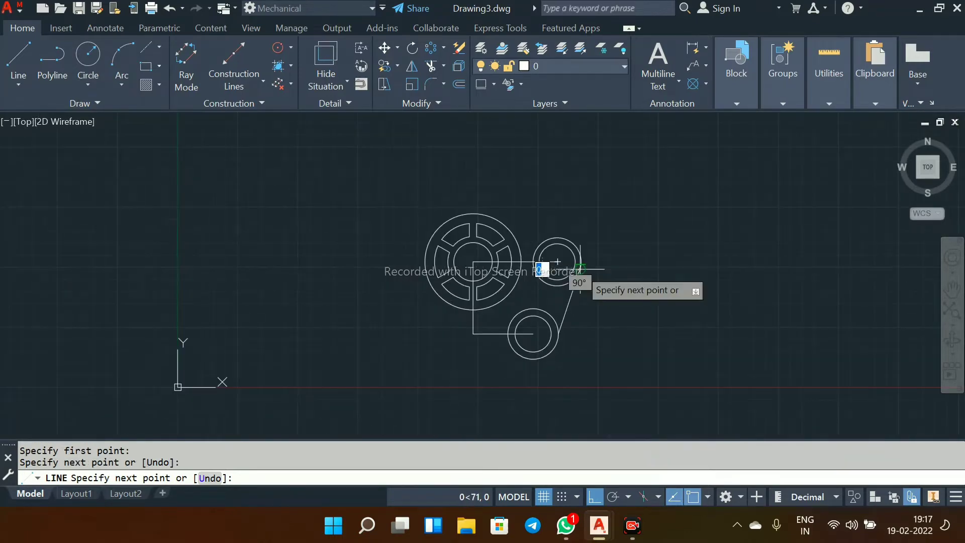
pyautogui.scroll(1, 542, 259)
pyautogui.rightClick(579, 269)
pyautogui.click(618, 278)
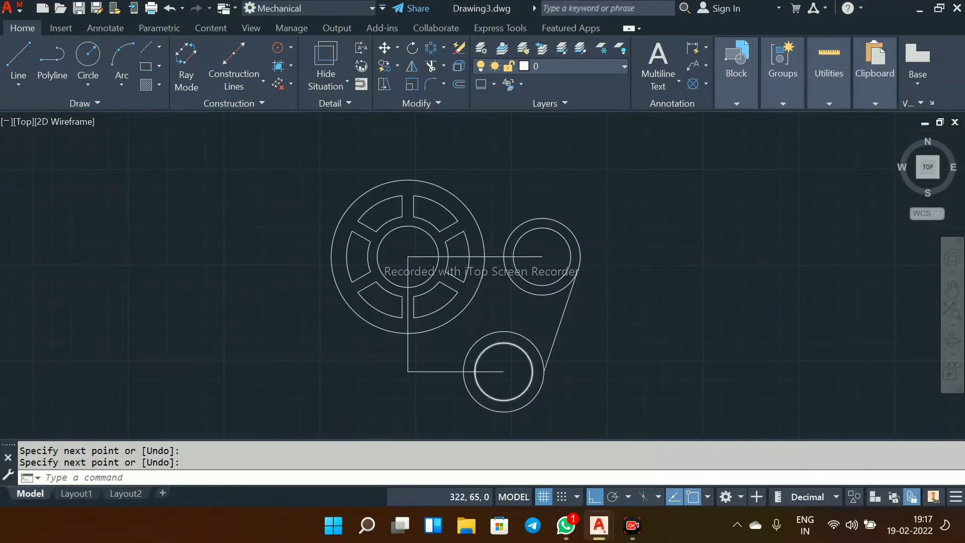
# Step: Delete the slanted line joining the radius 21 and radius 20 circles
pyautogui.scroll(2, 552, 345)
pyautogui.click(552, 345)
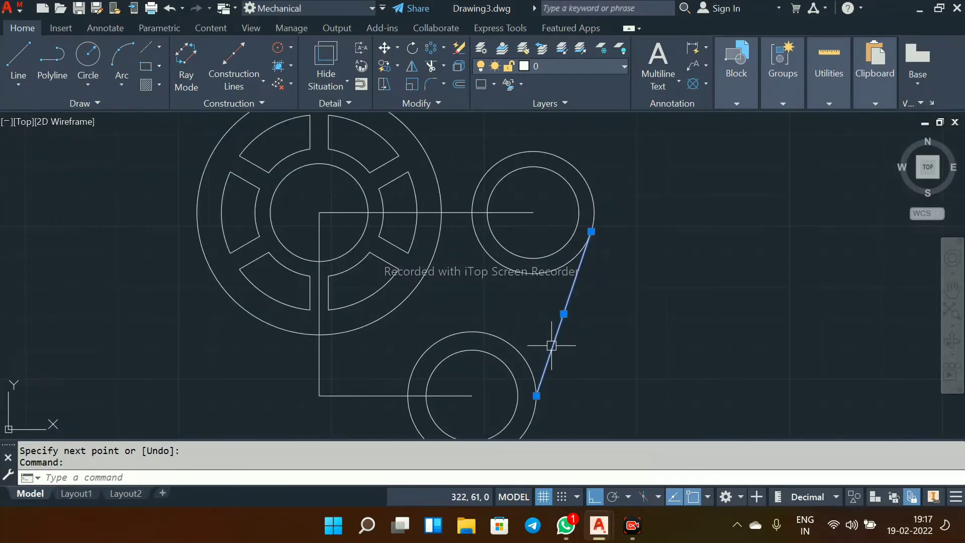
pyautogui.press('Delete')
# Step: Draw a line tangent to the outer right sides of both the radius 21 circle and the radius 20 circle
pyautogui.click(18, 57)
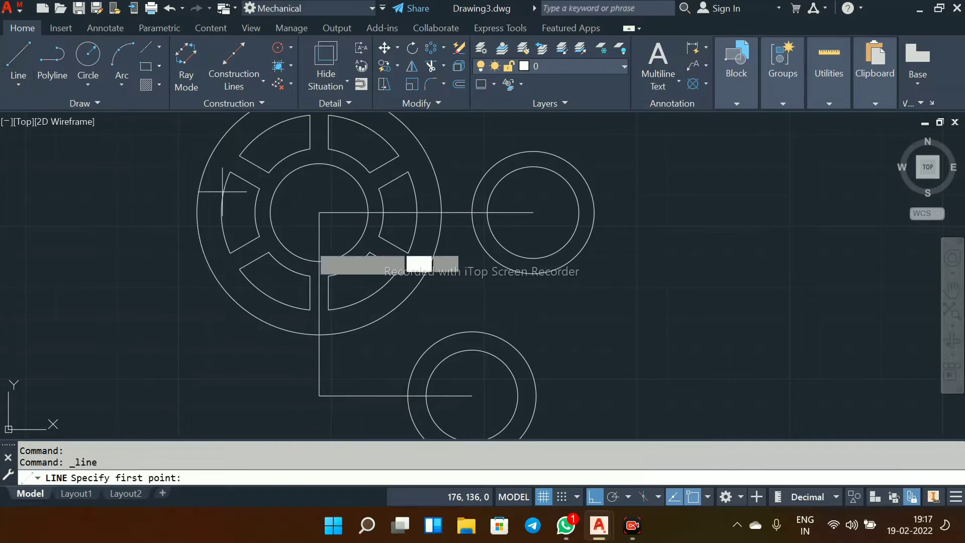
pyautogui.click(533, 416)
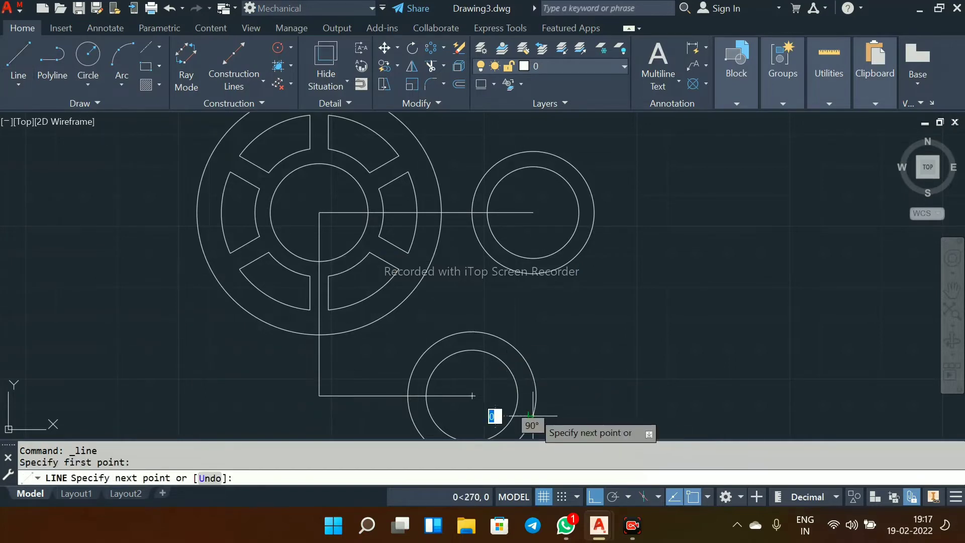
pyautogui.click(592, 231)
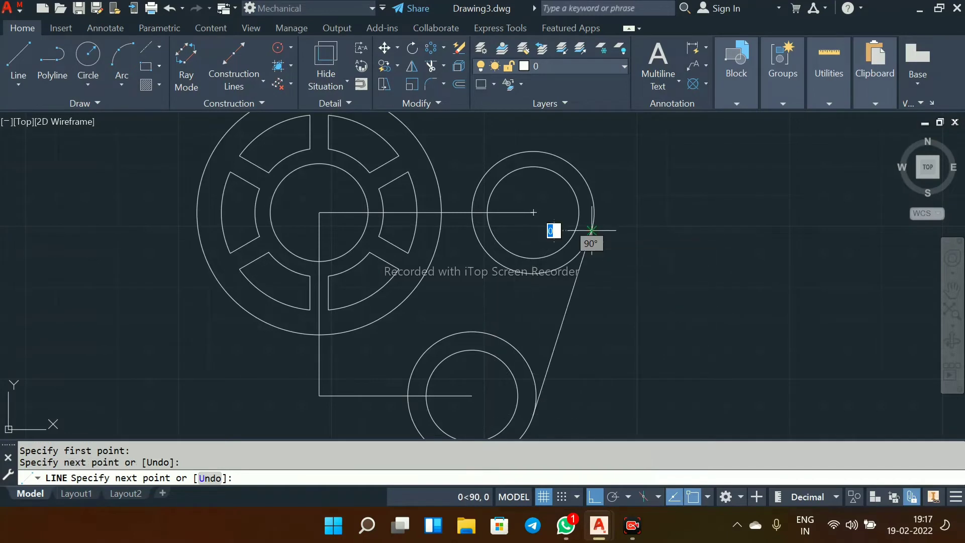
pyautogui.rightClick(592, 231)
pyautogui.click(611, 239)
# Step: Examine how the slanted tangent line meets the radius 21 circle and the radius 20 circle
pyautogui.scroll(5, 498, 352)
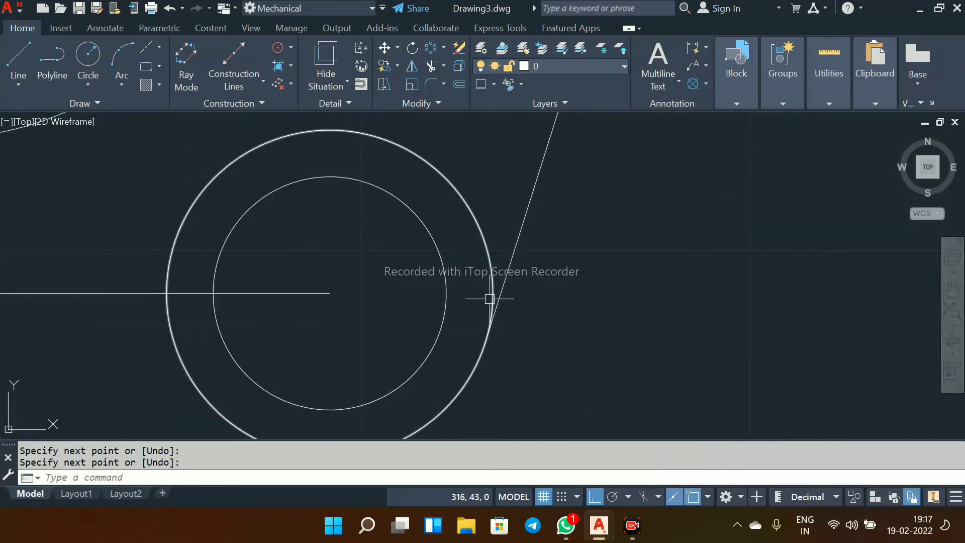
pyautogui.scroll(4, 489, 299)
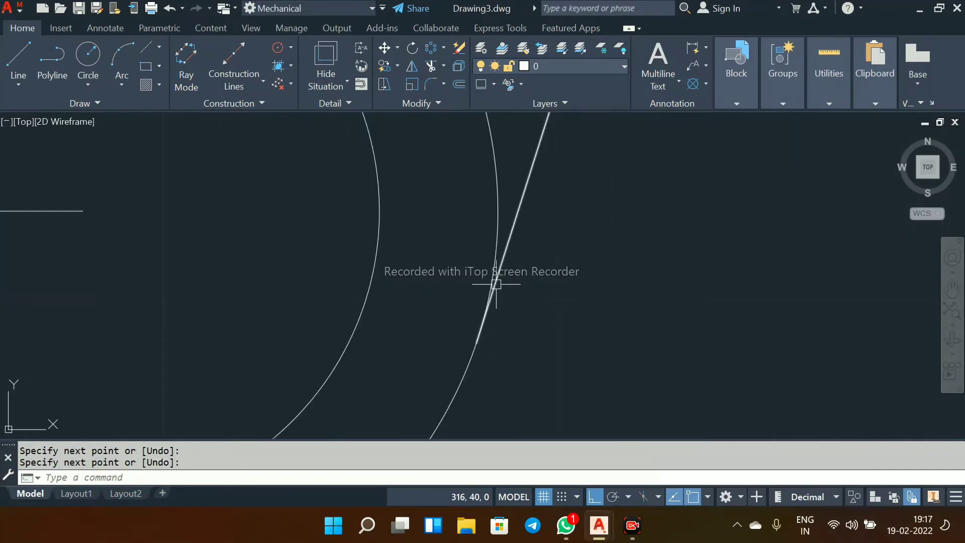
pyautogui.scroll(-3, 499, 244)
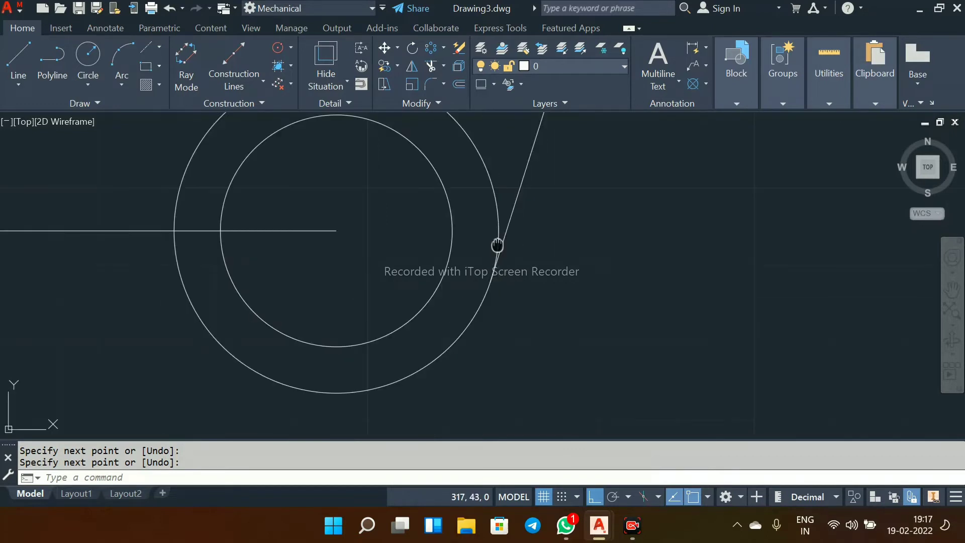
pyautogui.moveTo(497, 245); pyautogui.dragTo(483, 349, button='middle')
pyautogui.scroll(-4, 483, 349)
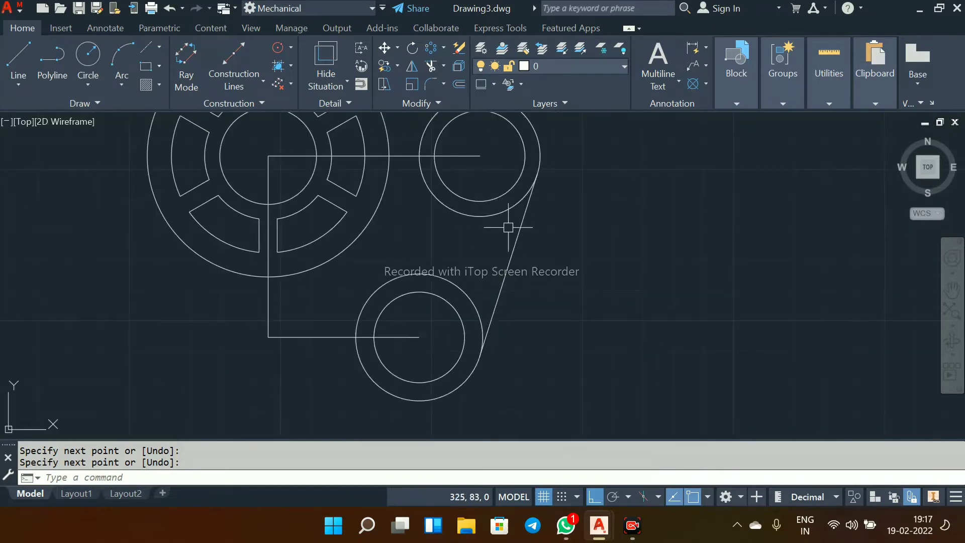
pyautogui.moveTo(508, 227); pyautogui.dragTo(548, 279, button='middle')
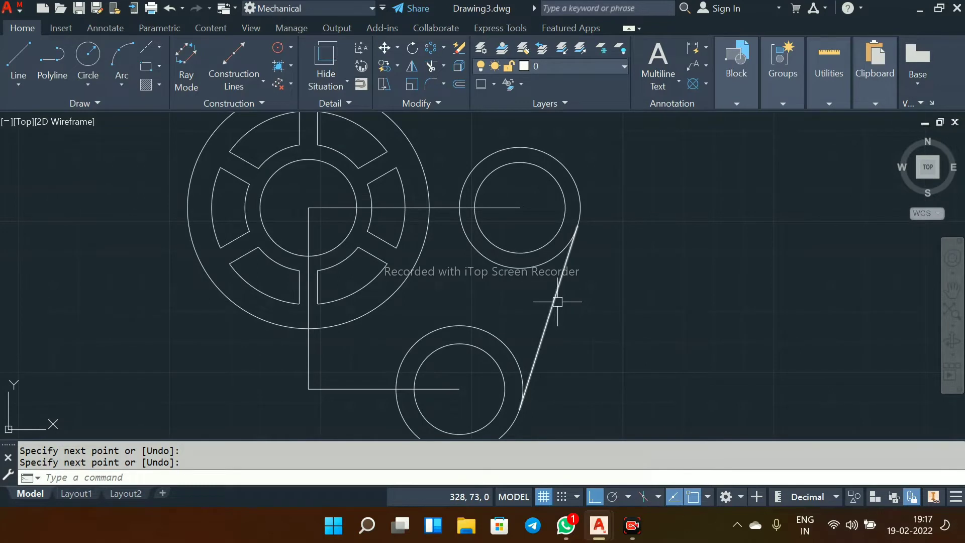
pyautogui.scroll(-5, 425, 256)
pyautogui.scroll(2, 428, 258)
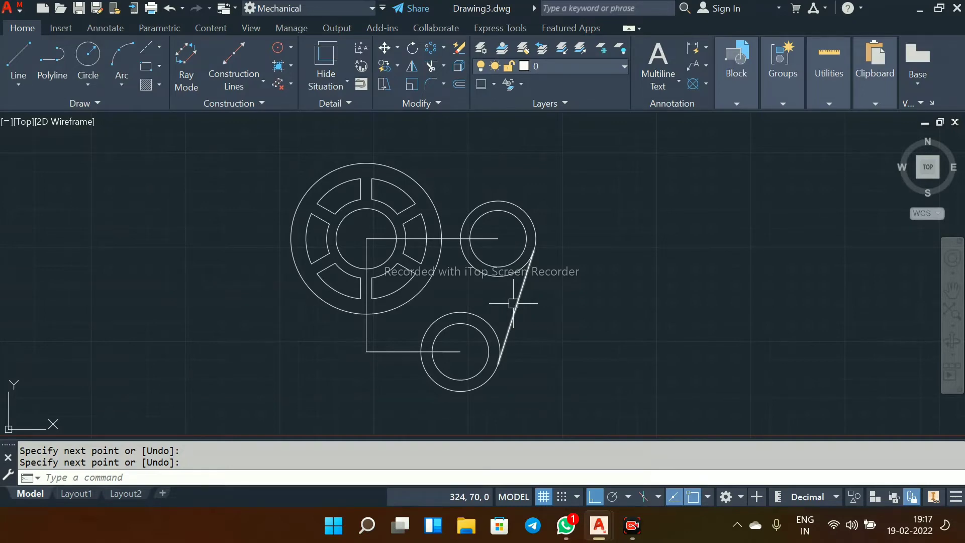
# Step: Draw a radius 20 circle tangent to the wheel's outer circle and the left side of the radius 21 circle
pyautogui.scroll(4, 419, 330)
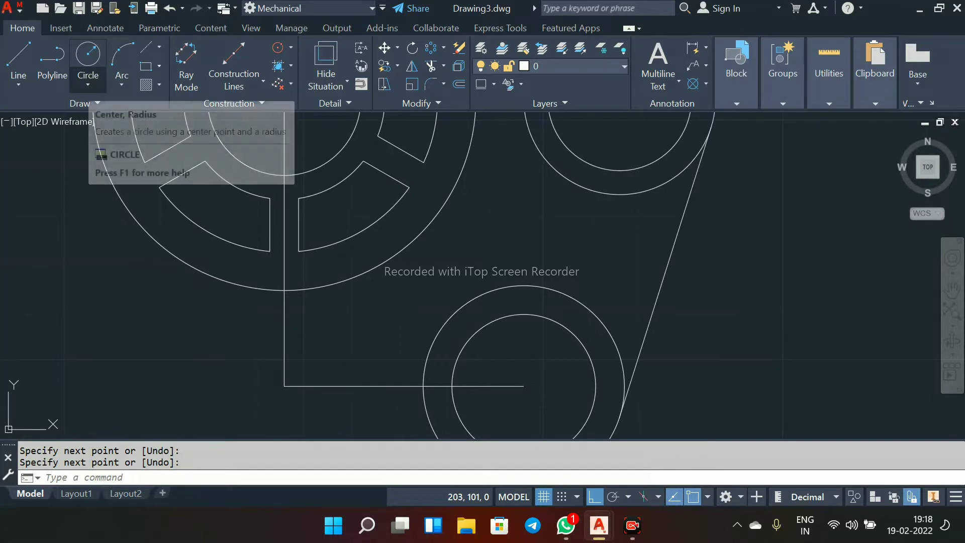
pyautogui.click(88, 84)
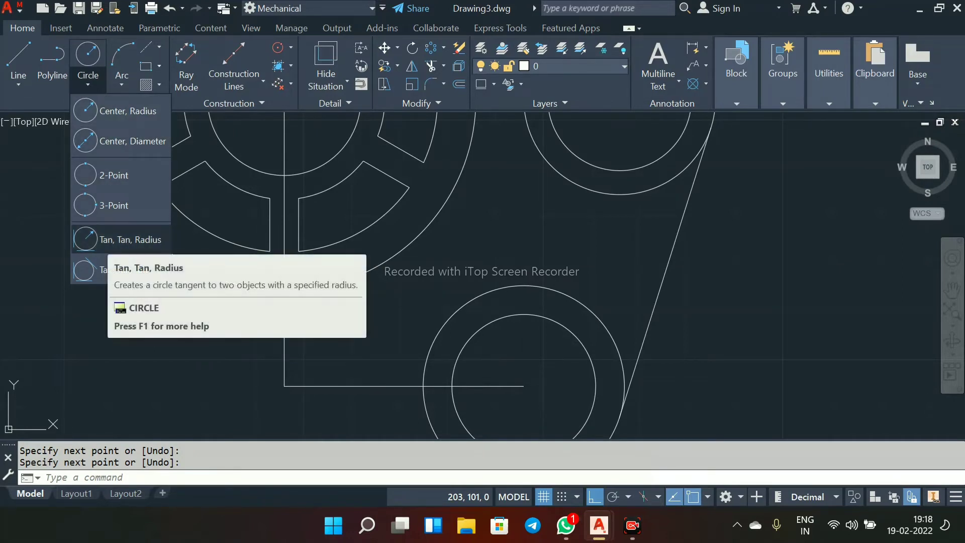
pyautogui.click(126, 239)
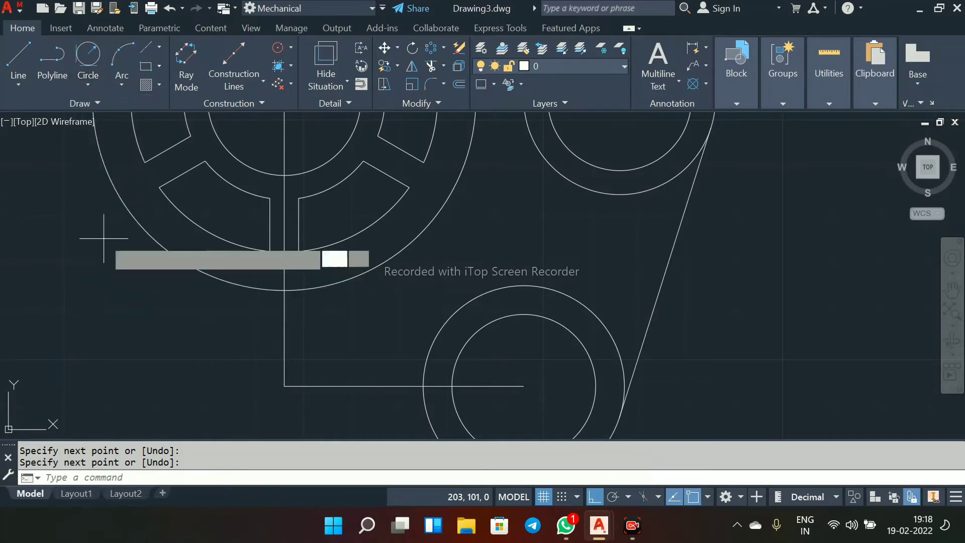
pyautogui.click(284, 290)
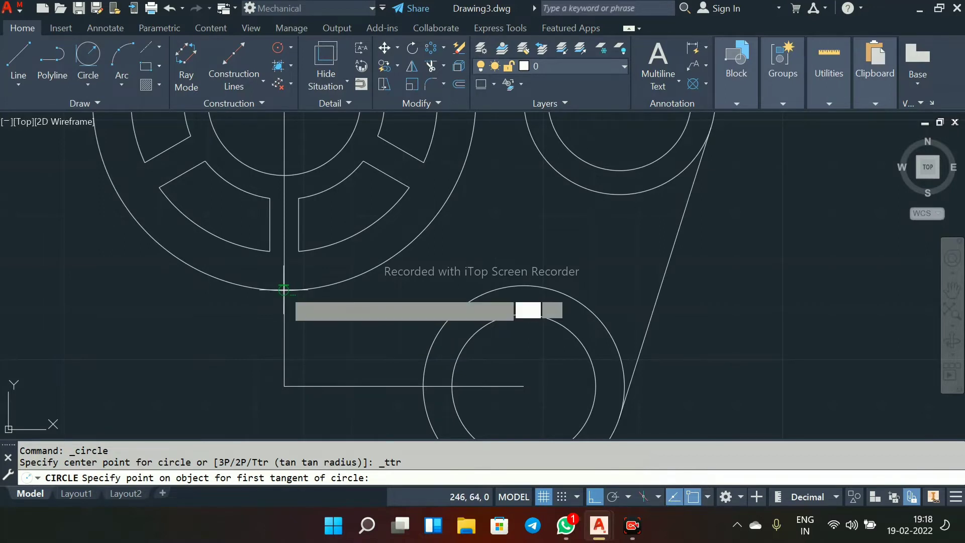
pyautogui.click(424, 384)
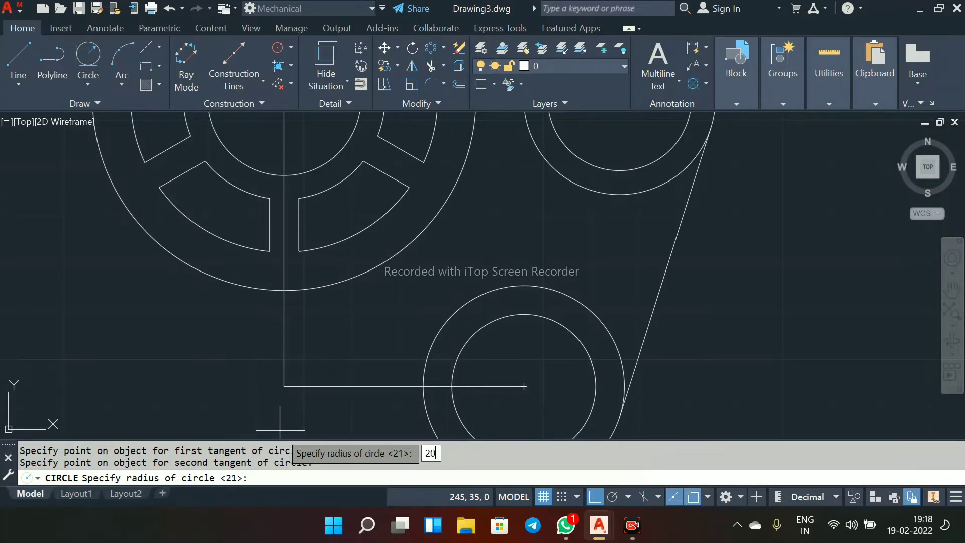
pyautogui.press('Return')
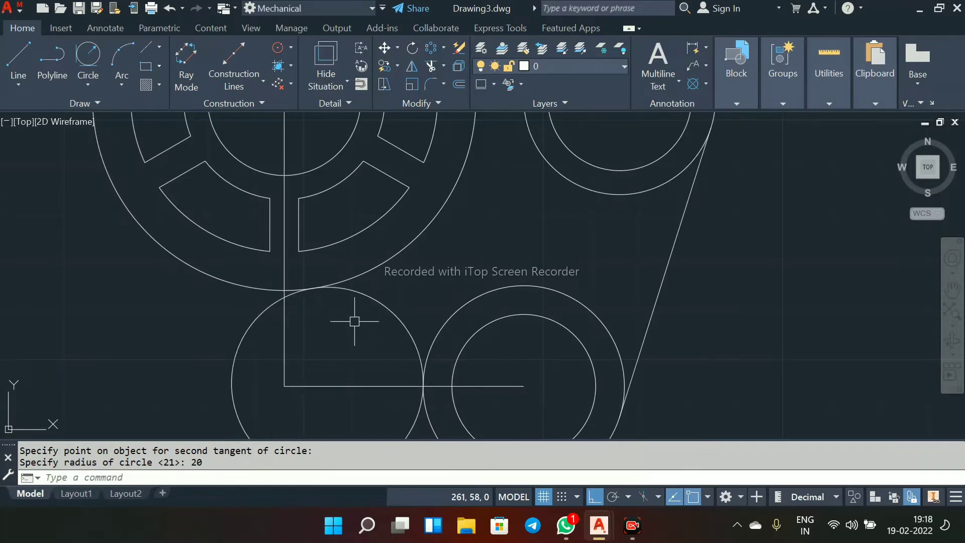
# Step: Trim the radius 20 tangent circle to leave only the arc joining the wheel's outer circle and the radius 21 circle
pyautogui.moveTo(355, 322); pyautogui.dragTo(377, 282, button='middle')
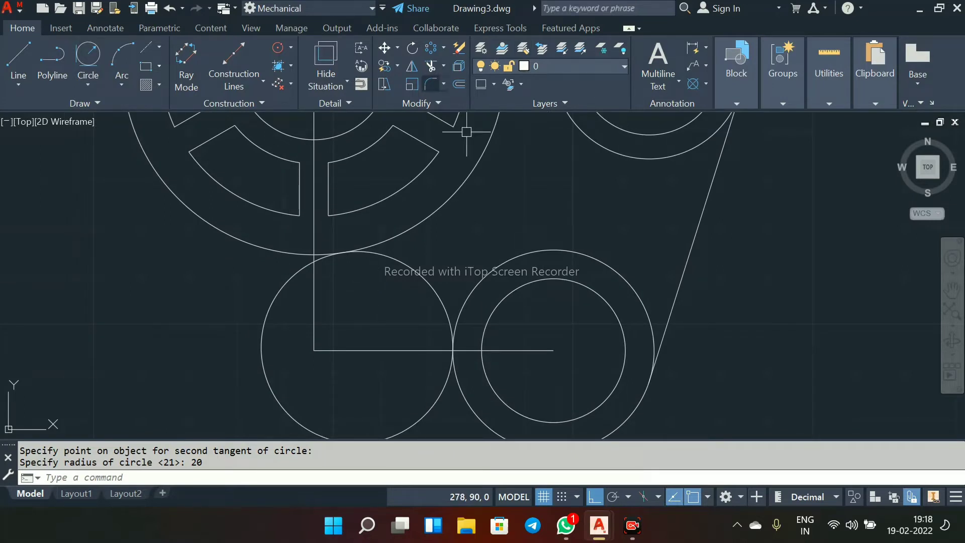
pyautogui.click(430, 66)
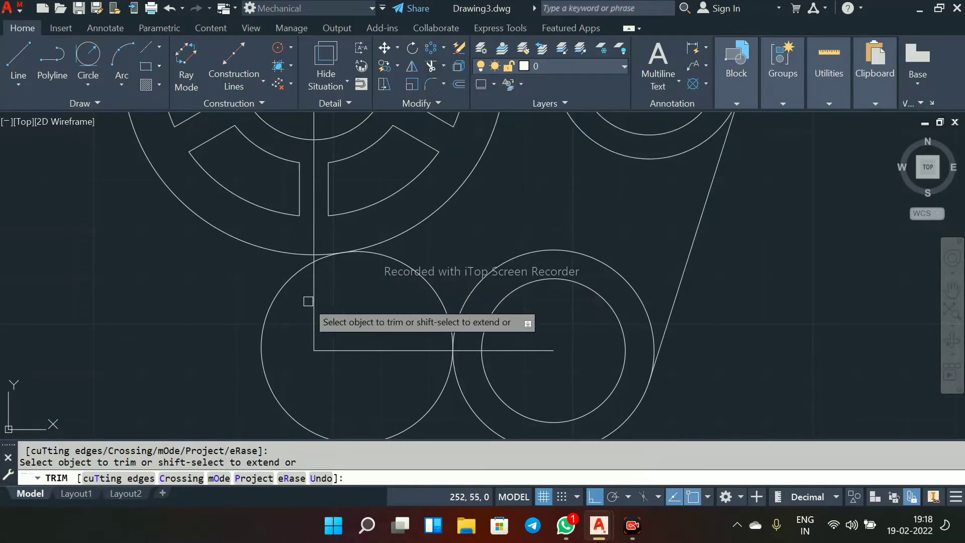
pyautogui.click(282, 286)
pyautogui.scroll(2, 352, 272)
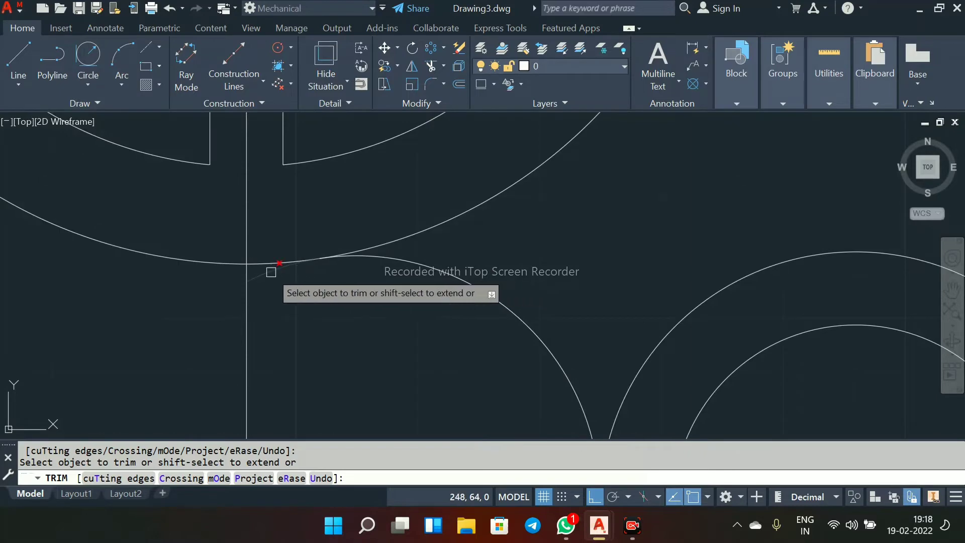
pyautogui.scroll(-4, 424, 293)
pyautogui.scroll(5, 427, 350)
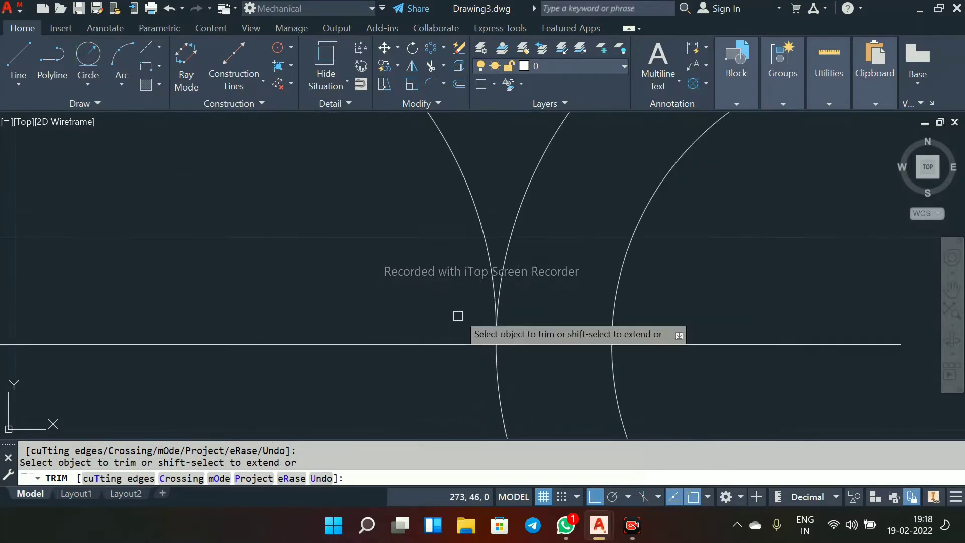
pyautogui.rightClick(408, 258)
pyautogui.click(433, 269)
pyautogui.scroll(4, 418, 252)
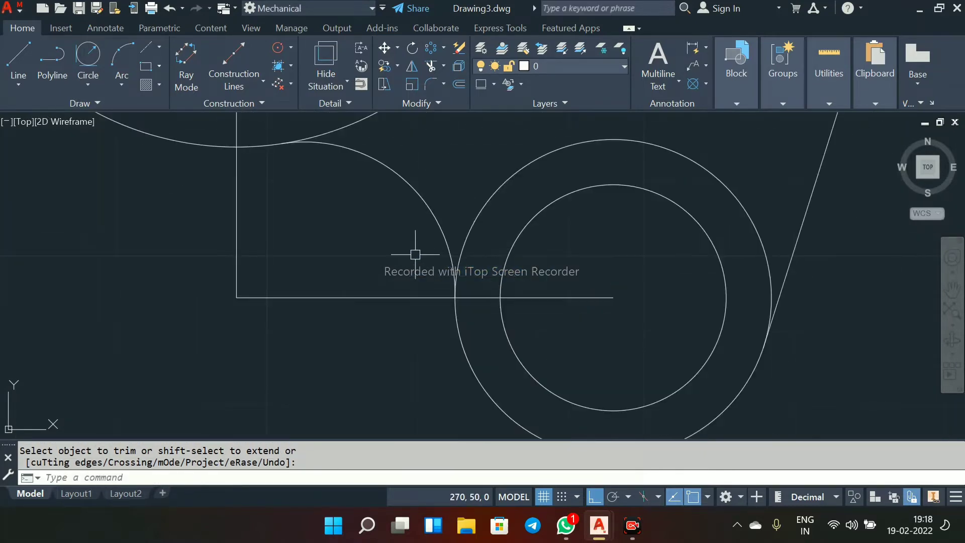
# Step: Erase the horizontal construction line running to the centre of the lower circle pair
pyautogui.press('Escape')
pyautogui.click(380, 343)
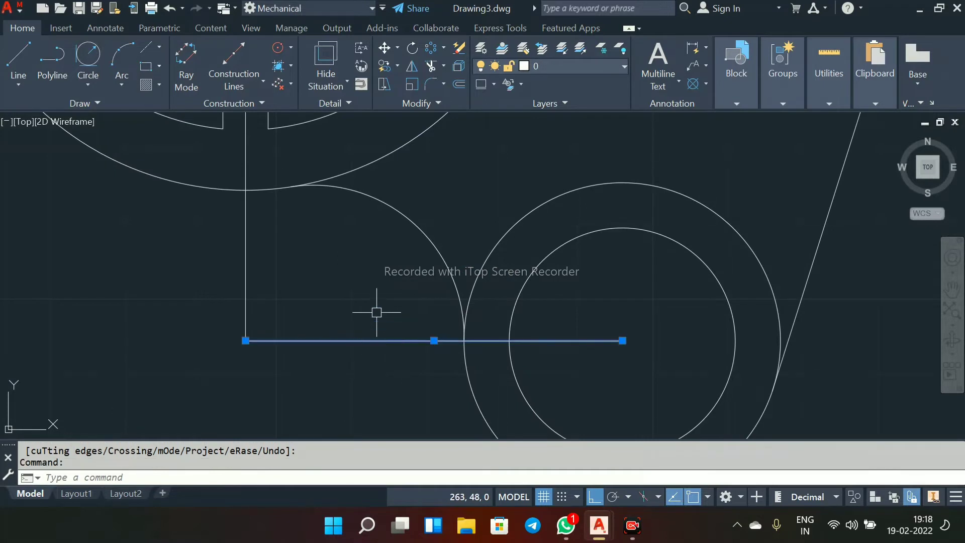
pyautogui.scroll(-4, 377, 313)
pyautogui.moveTo(377, 313); pyautogui.dragTo(400, 386, button='middle')
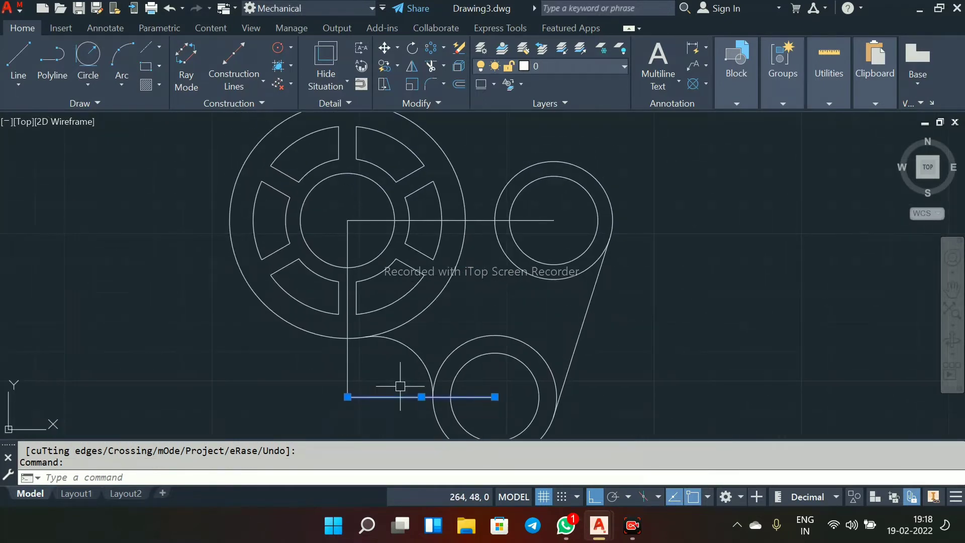
pyautogui.press('Delete')
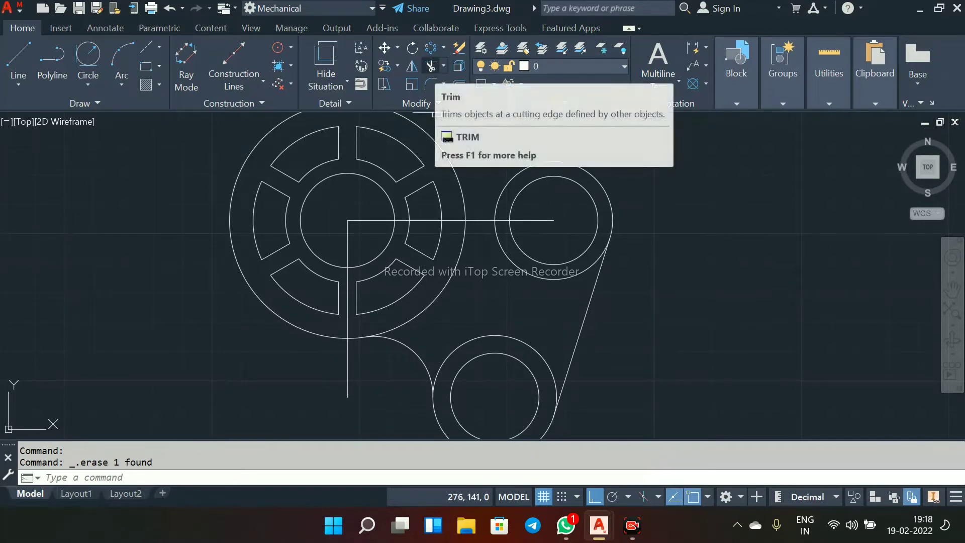
# Step: Trim away the upper part of the radius 21 circle between the connecting arc and the slanted tangent line
pyautogui.click(431, 66)
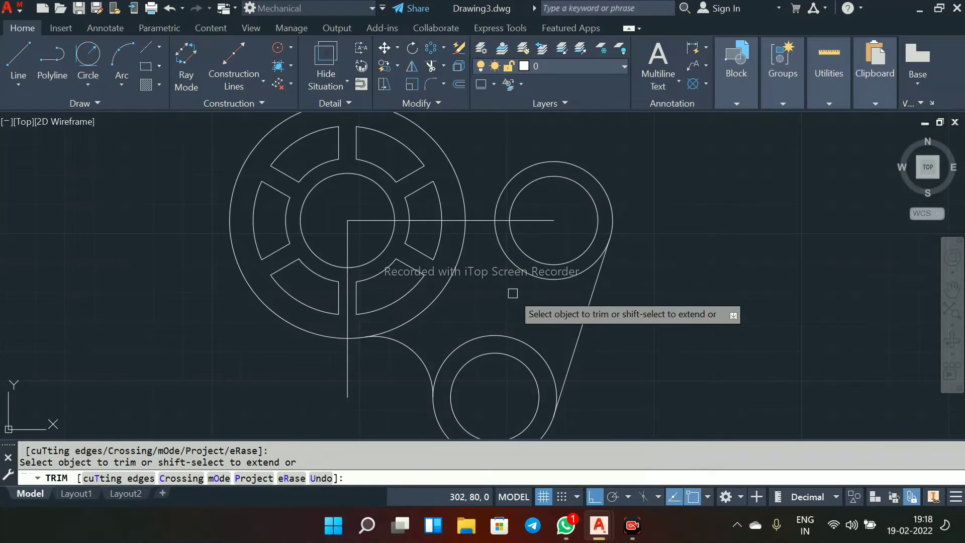
pyautogui.click(492, 335)
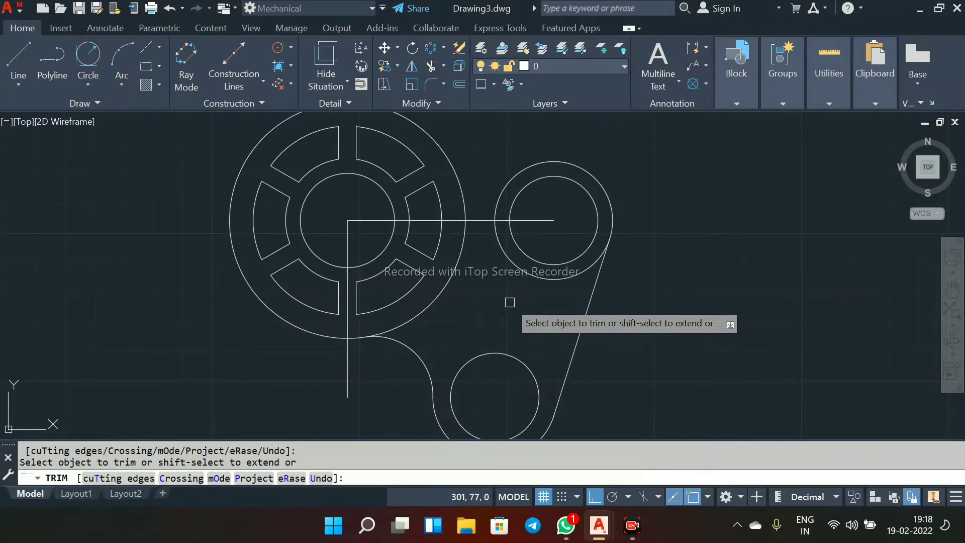
pyautogui.rightClick(500, 288)
pyautogui.click(520, 301)
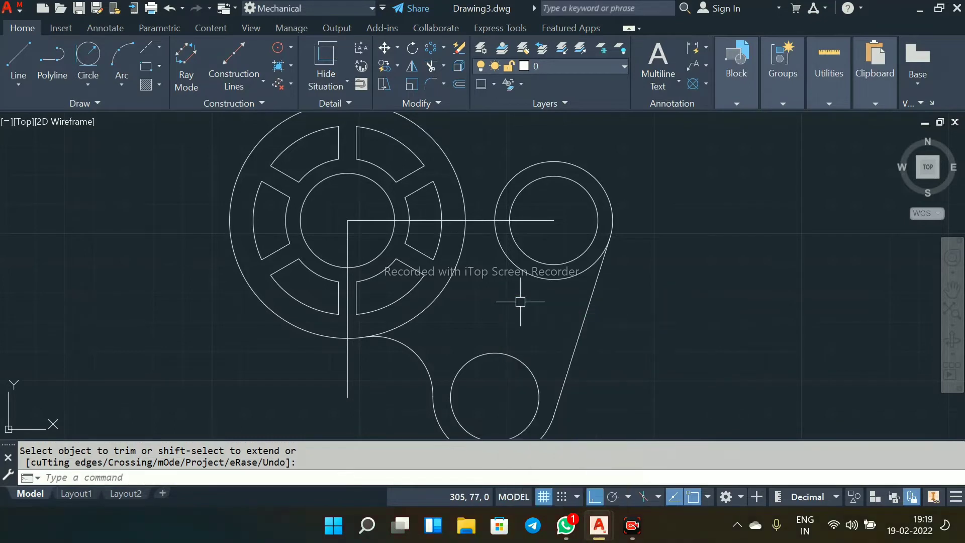
# Step: Mirror both circle pairs, the connecting arc and the slanted tangent line about the wheel's vertical construction line, keeping the source objects
pyautogui.scroll(-4, 511, 296)
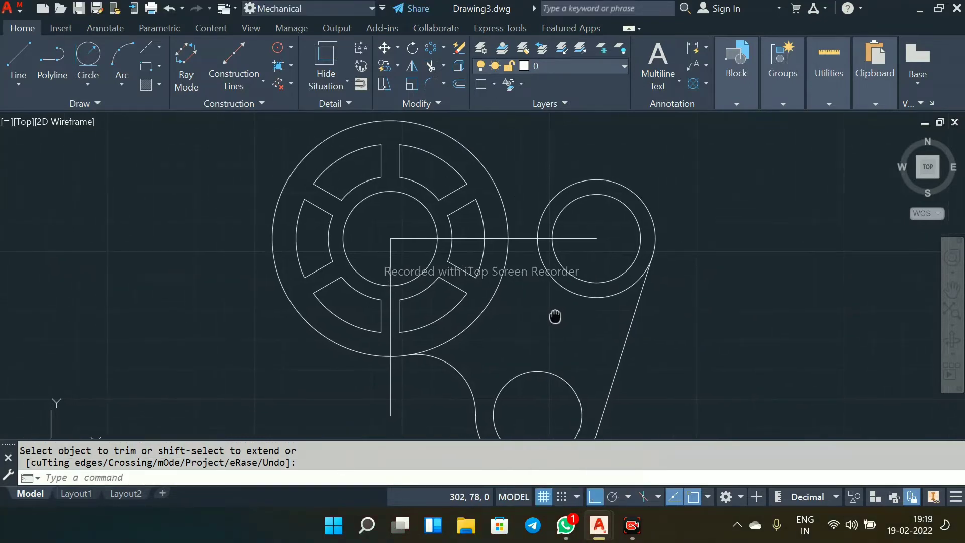
pyautogui.scroll(2, 556, 324)
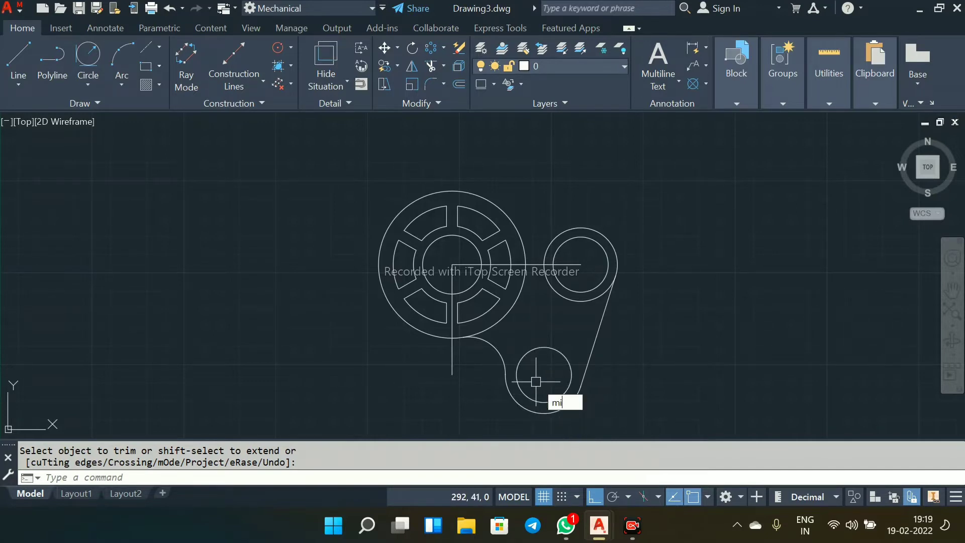
pyautogui.press('Return')
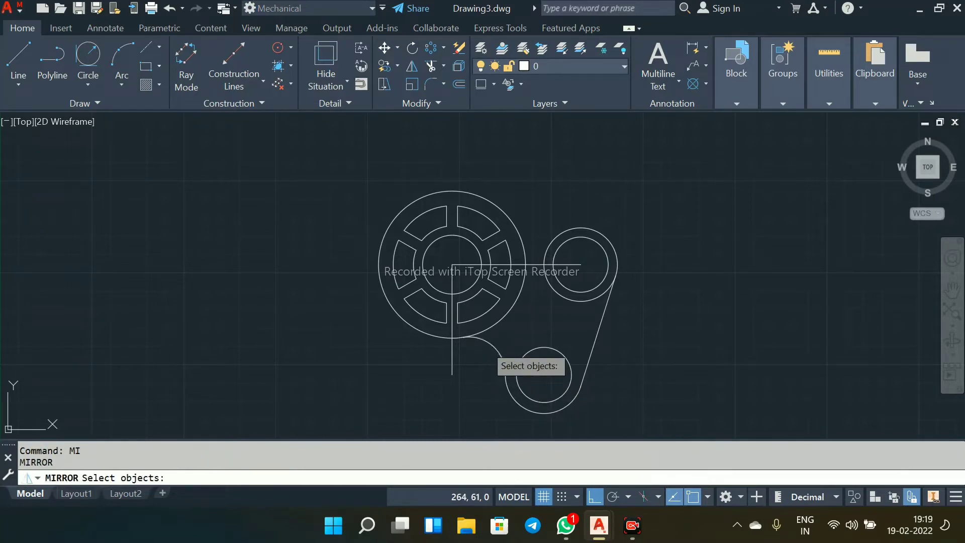
pyautogui.click(485, 345)
pyautogui.click(518, 405)
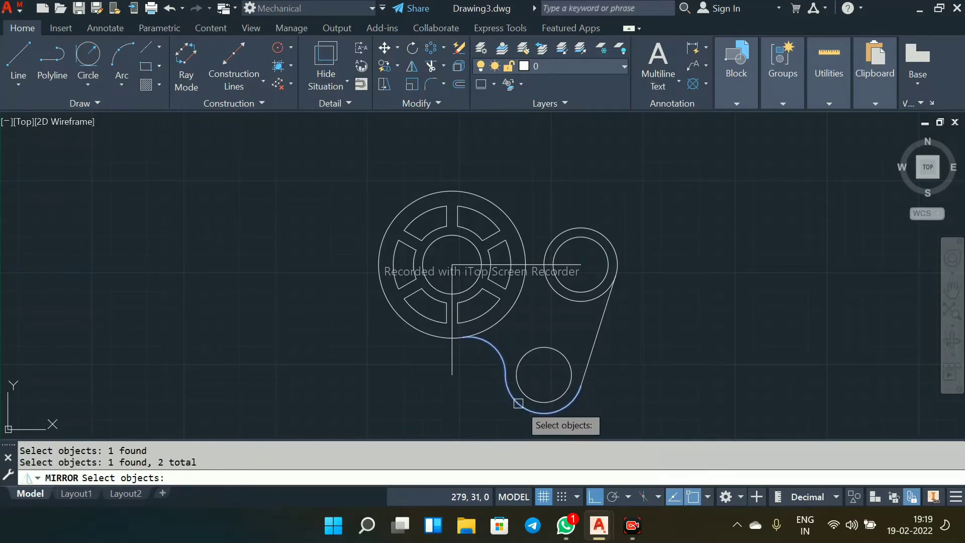
pyautogui.click(574, 385)
pyautogui.click(584, 372)
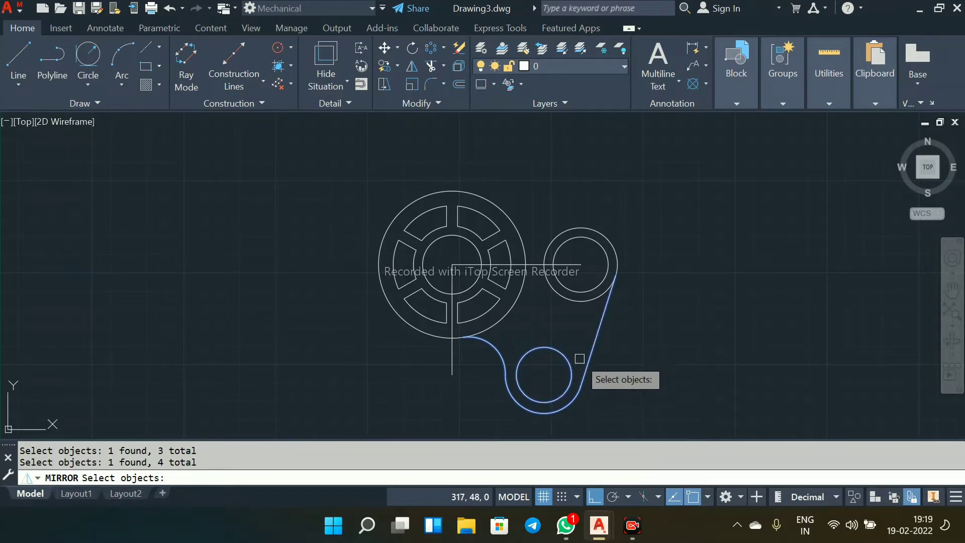
pyautogui.click(558, 295)
pyautogui.click(565, 287)
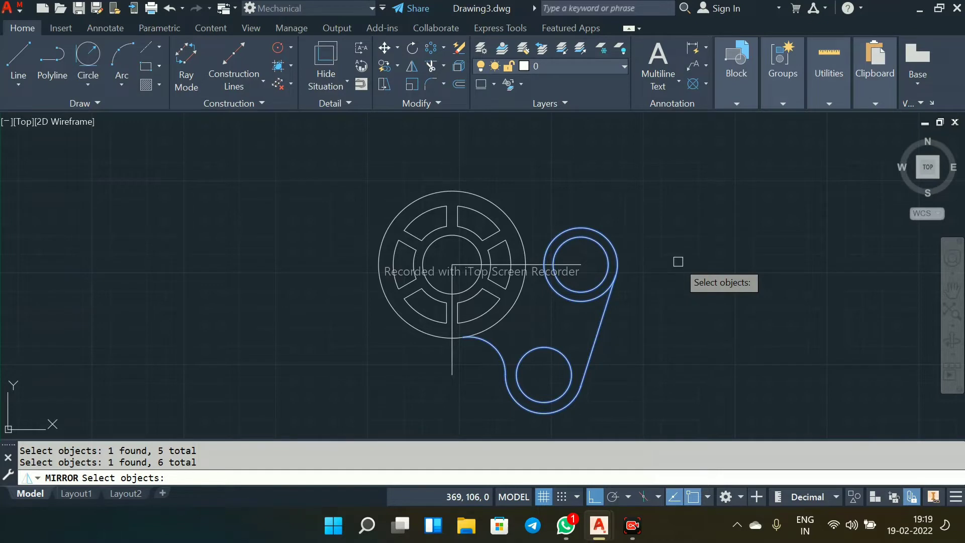
pyautogui.press('Return')
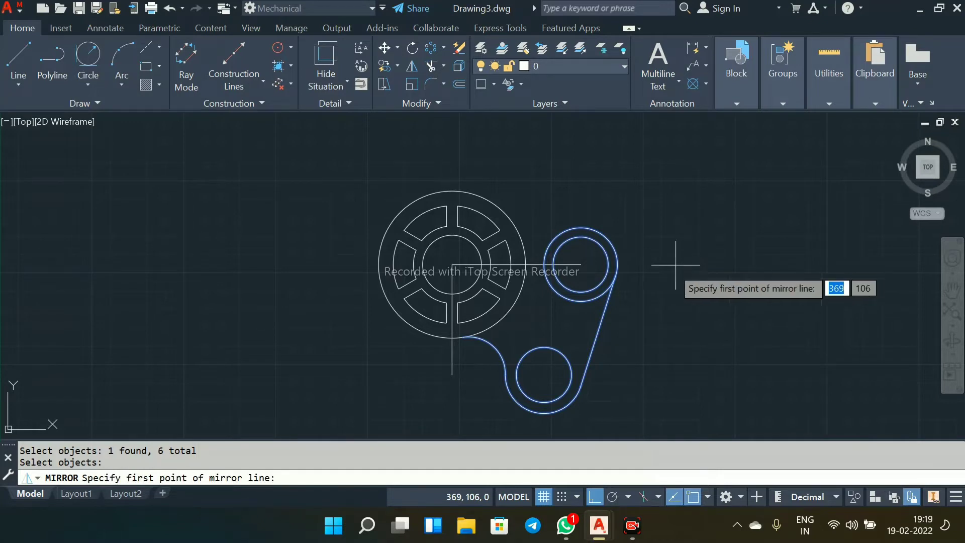
pyautogui.click(452, 374)
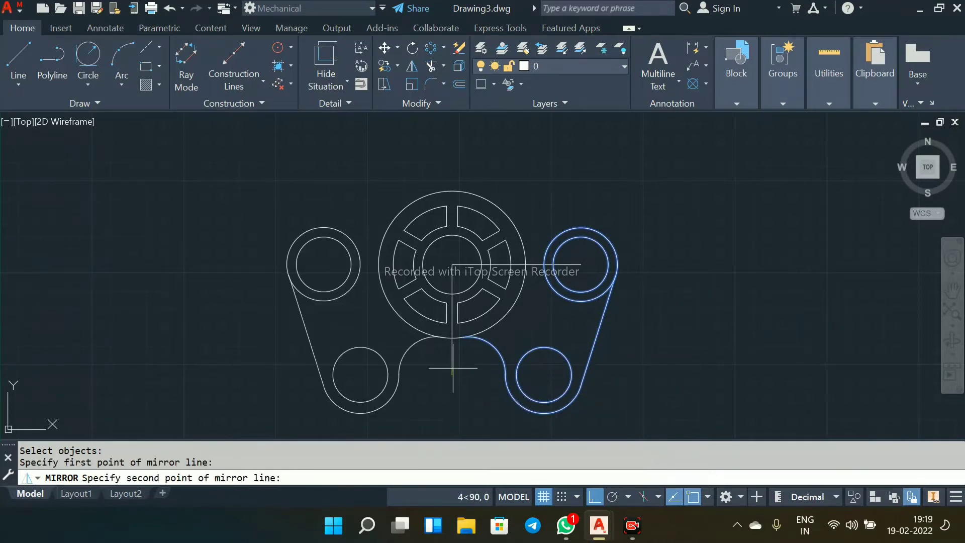
pyautogui.click(452, 264)
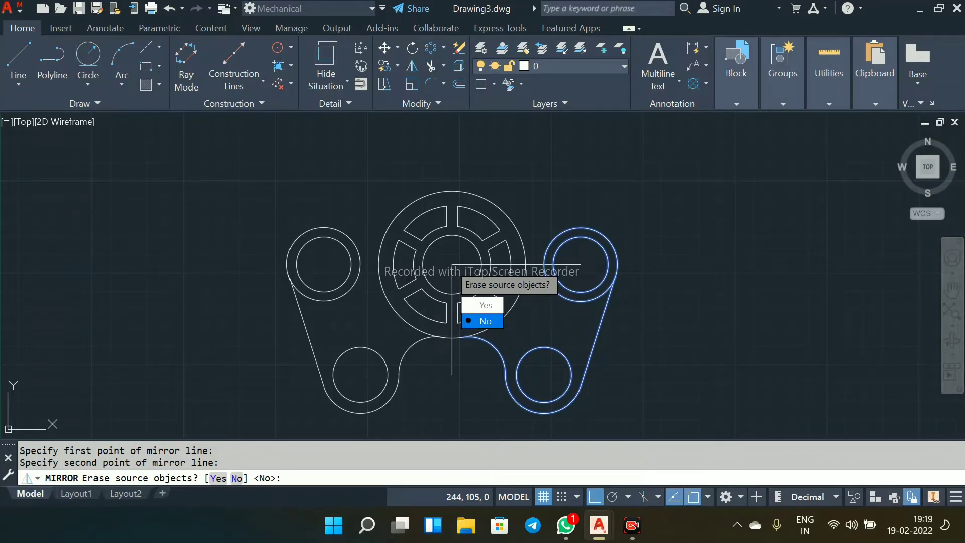
pyautogui.press('Return')
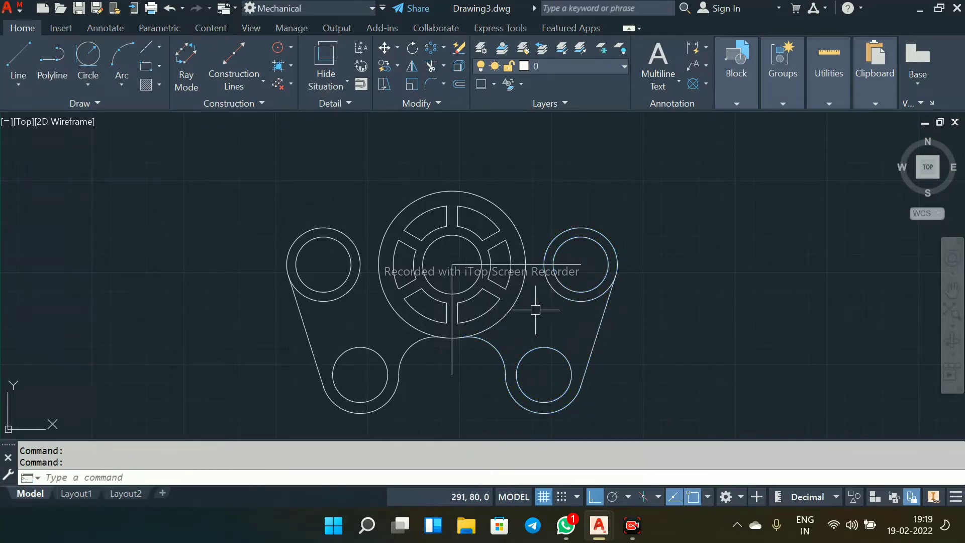
# Step: Mirror the circle pairs, arcs and tangent lines on both sides about the wheel's horizontal construction line, keeping the source objects
pyautogui.moveTo(536, 310)
pyautogui.mouseDown(button='middle')
pyautogui.moveTo(537, 336)
pyautogui.moveTo(476, 327)
pyautogui.mouseUp(button='middle')
pyautogui.scroll(-2, 537, 337)
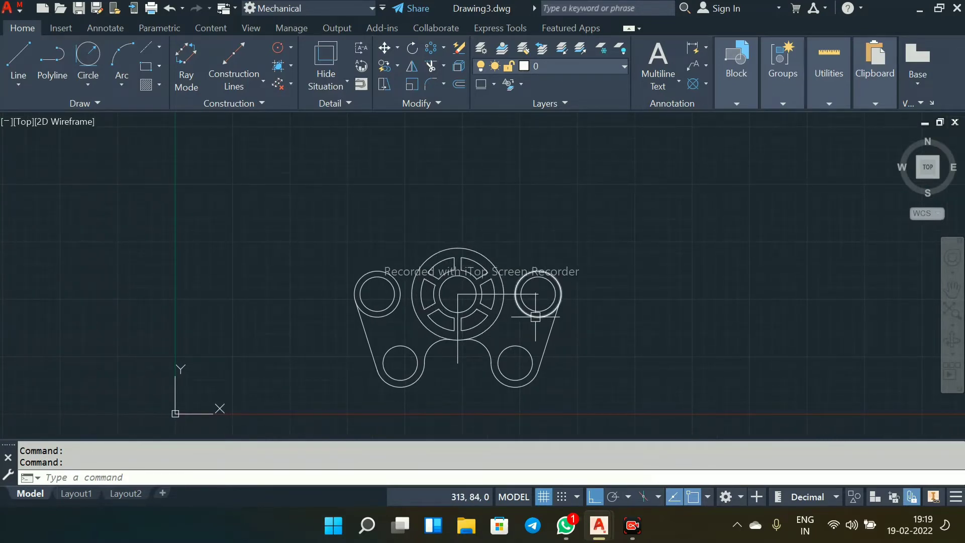
pyautogui.scroll(2, 508, 320)
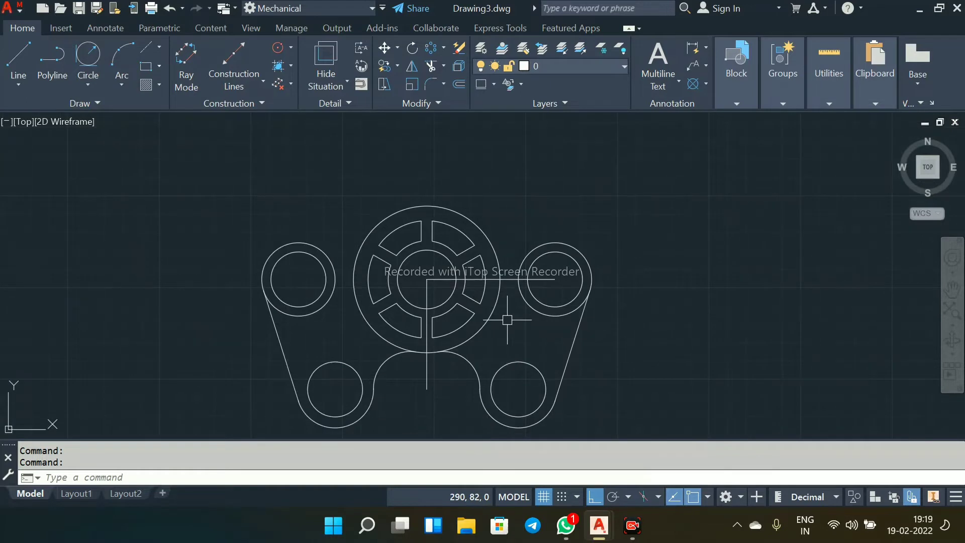
pyautogui.click(412, 66)
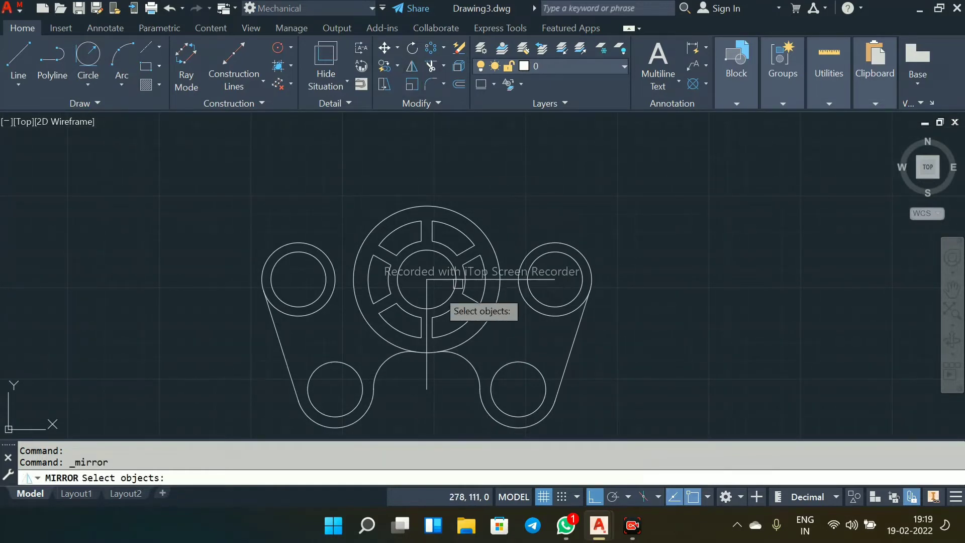
pyautogui.click(328, 296)
pyautogui.click(279, 338)
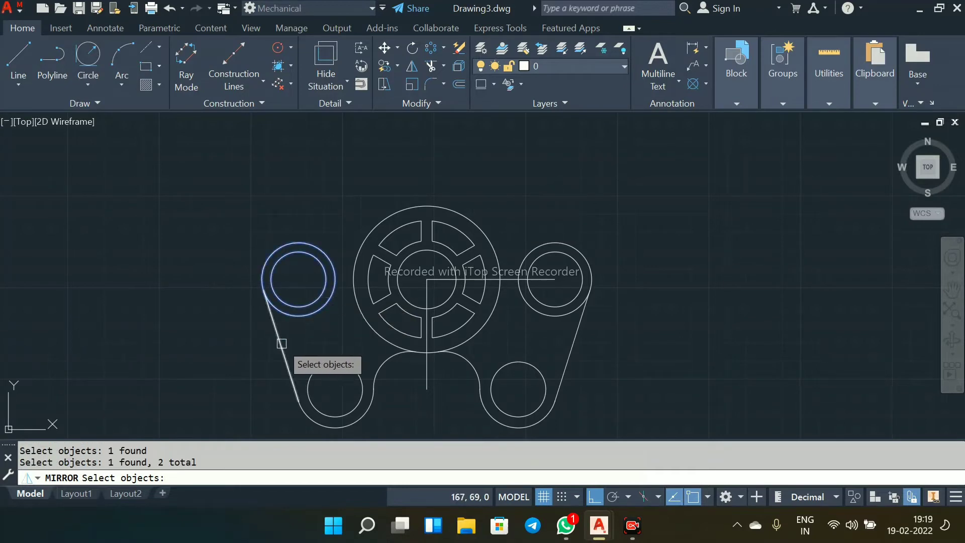
pyautogui.click(308, 409)
pyautogui.click(313, 411)
pyautogui.click(377, 375)
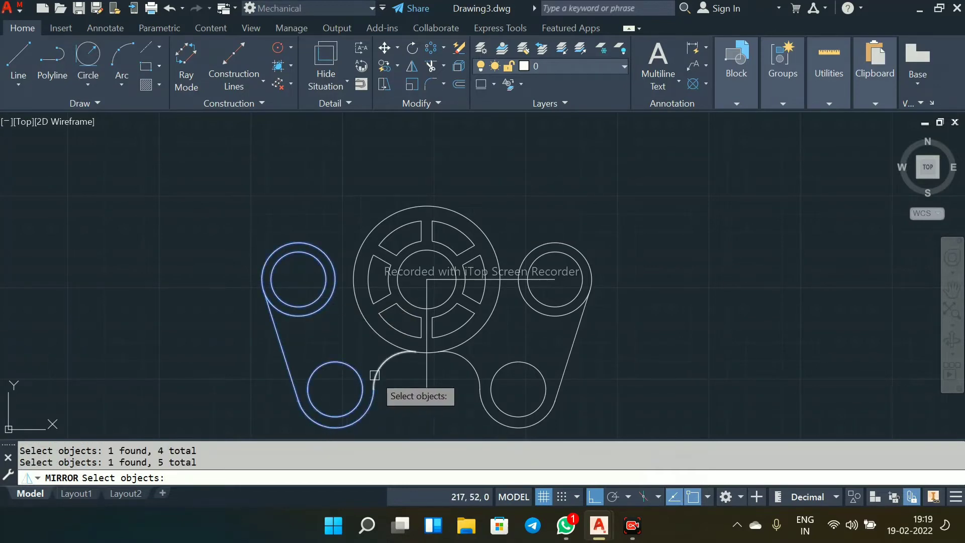
pyautogui.click(415, 353)
pyautogui.click(477, 381)
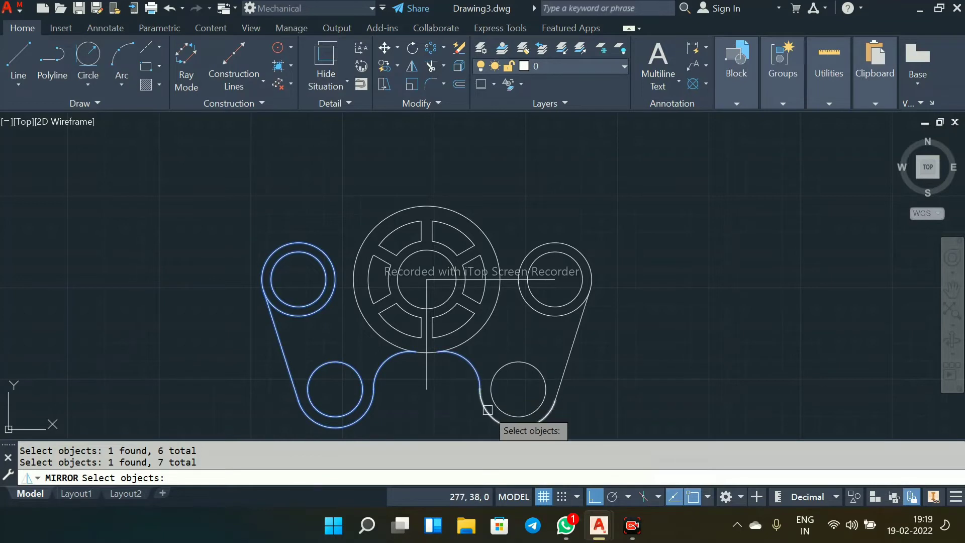
pyautogui.click(537, 405)
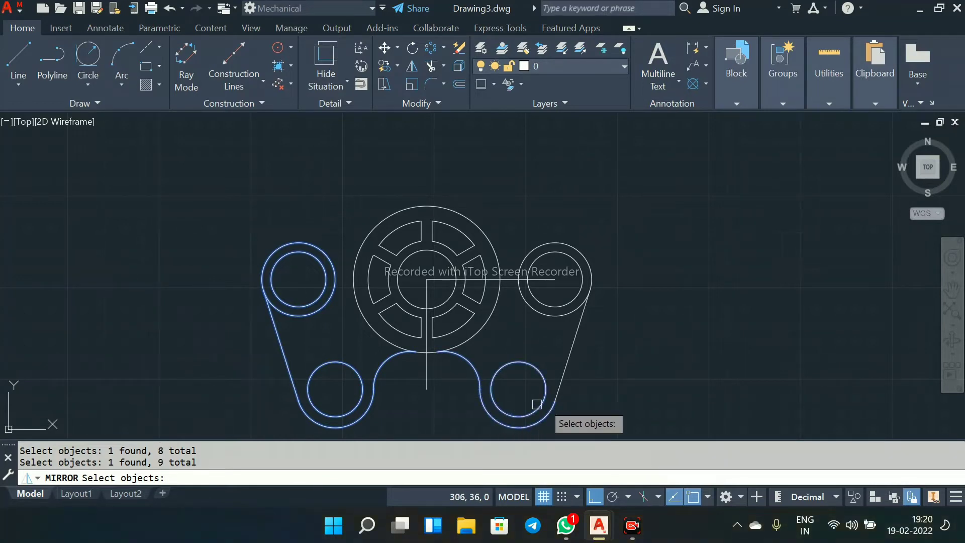
pyautogui.click(541, 300)
pyautogui.click(574, 350)
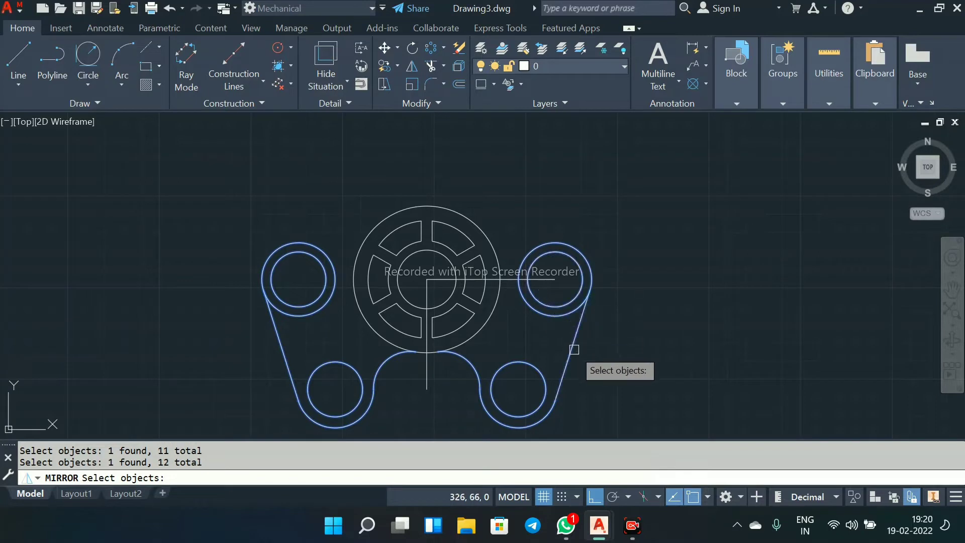
pyautogui.press('Return')
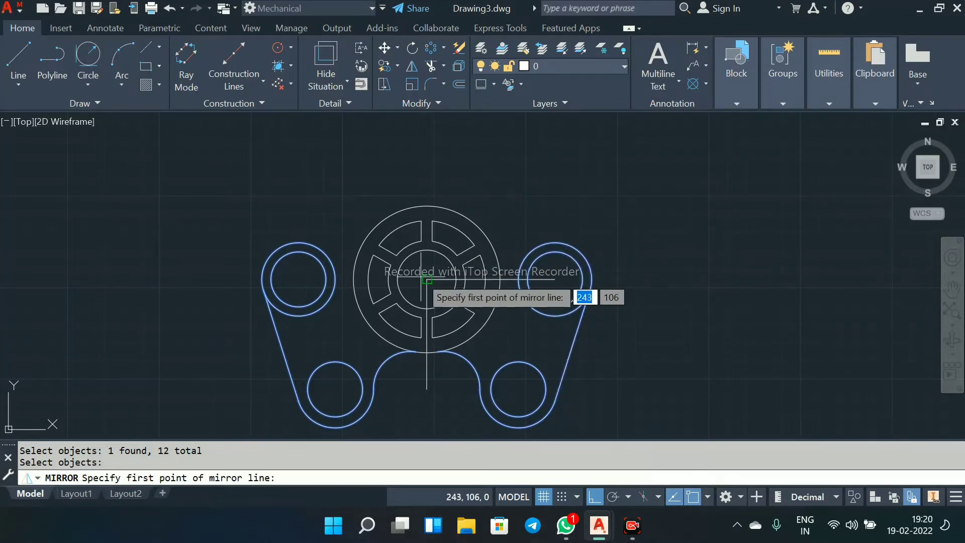
pyautogui.click(427, 279)
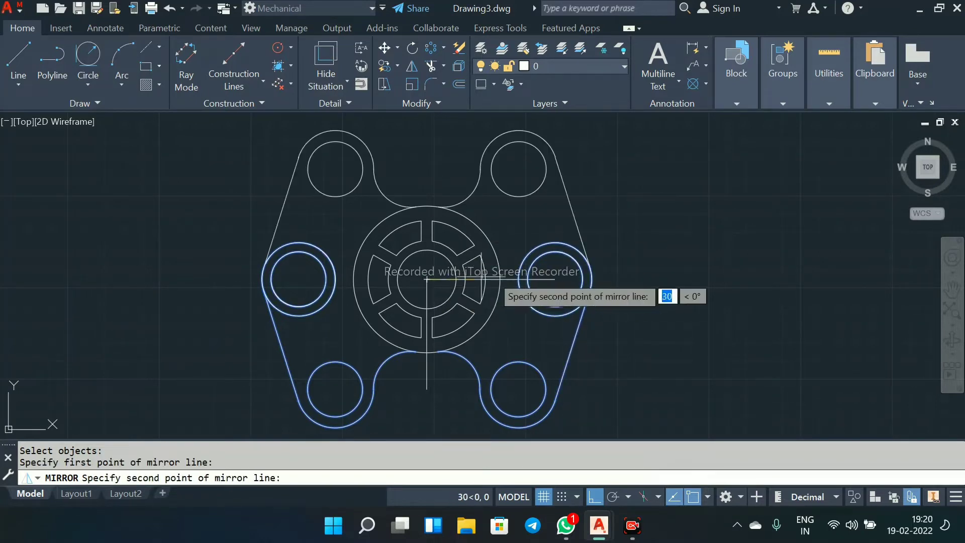
pyautogui.click(555, 280)
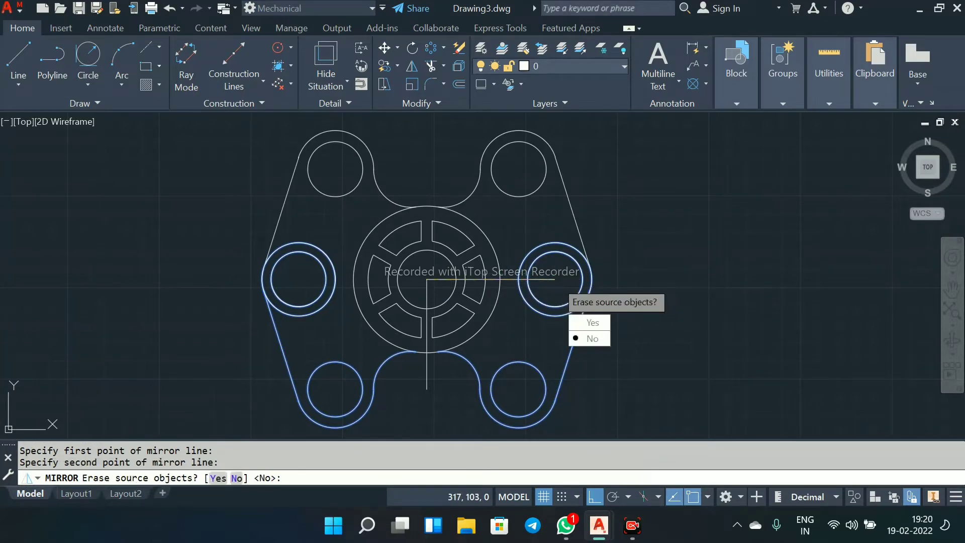
pyautogui.click(591, 338)
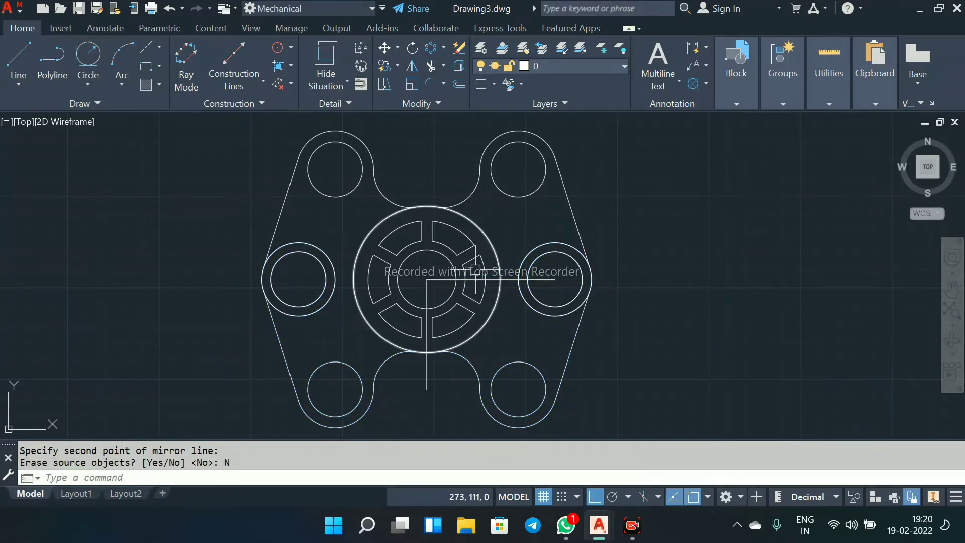
# Step: Erase the horizontal and vertical construction lines starting at the wheel's centre
pyautogui.click(442, 274)
pyautogui.click(430, 288)
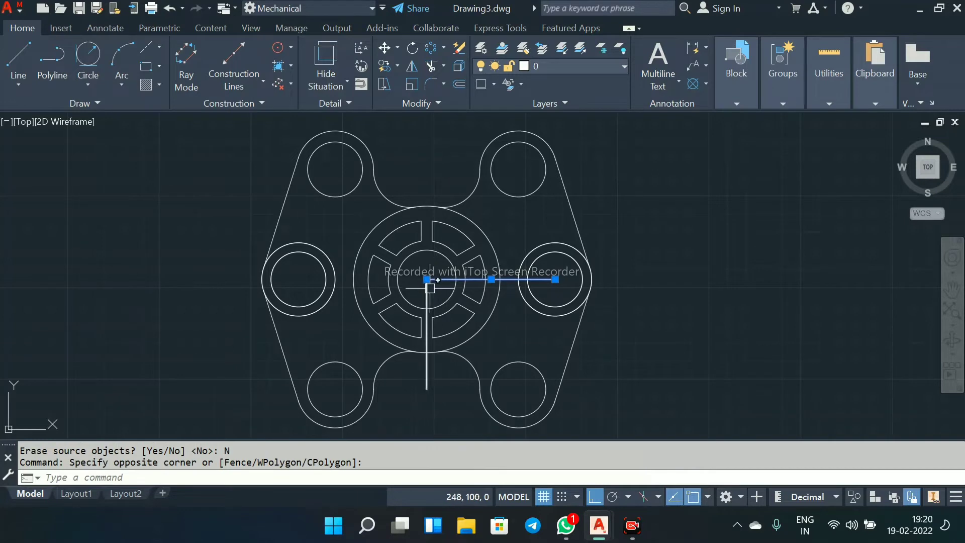
pyautogui.click(429, 289)
pyautogui.press('Delete')
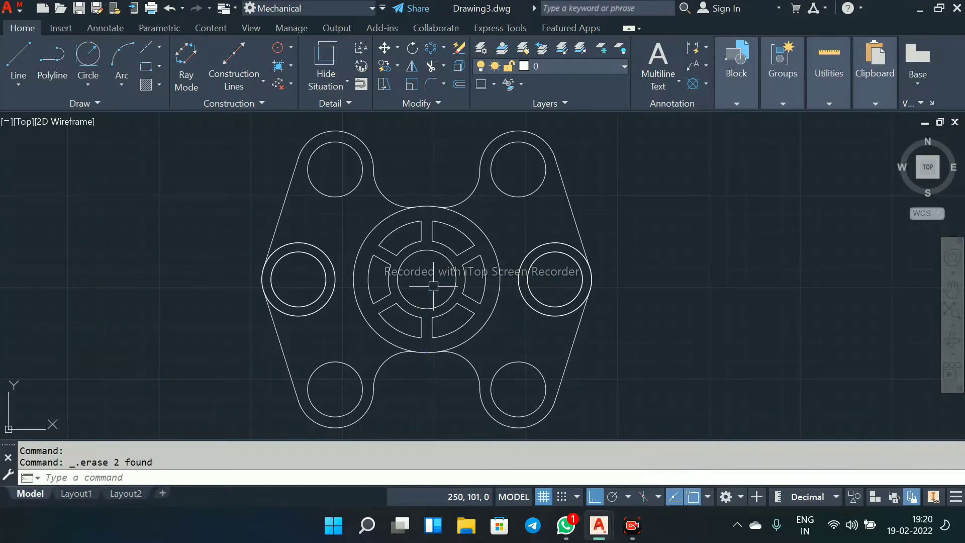
# Step: Hatch both halves of the plate around the wheel with a GR_SPHER gradient in colours 237,31,36 and 248,153,30
pyautogui.moveTo(434, 286); pyautogui.dragTo(412, 284, button='middle')
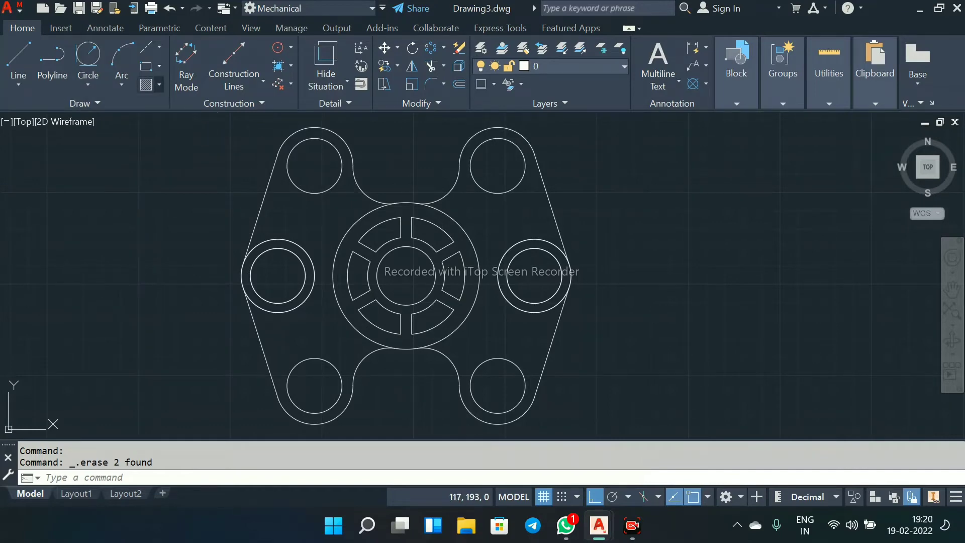
pyautogui.click(160, 84)
pyautogui.click(180, 326)
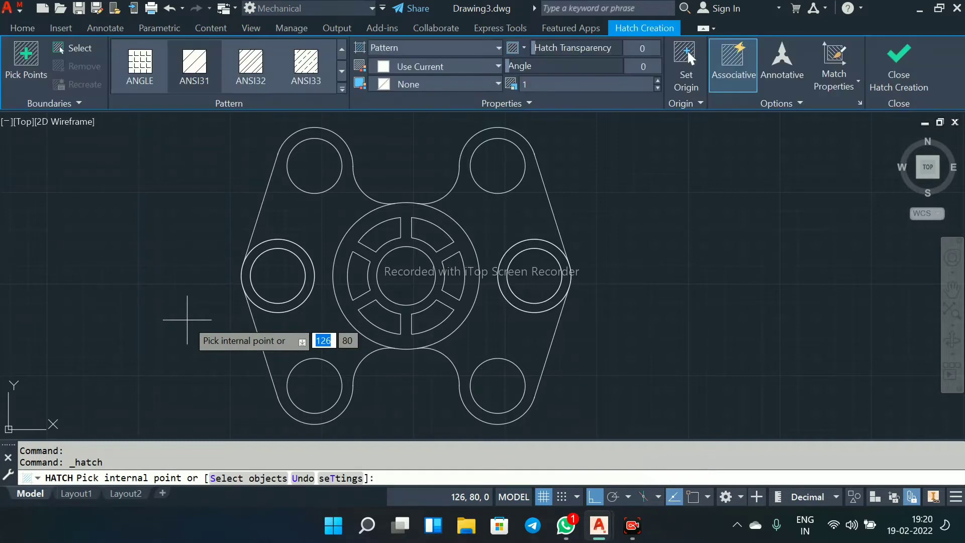
pyautogui.click(498, 48)
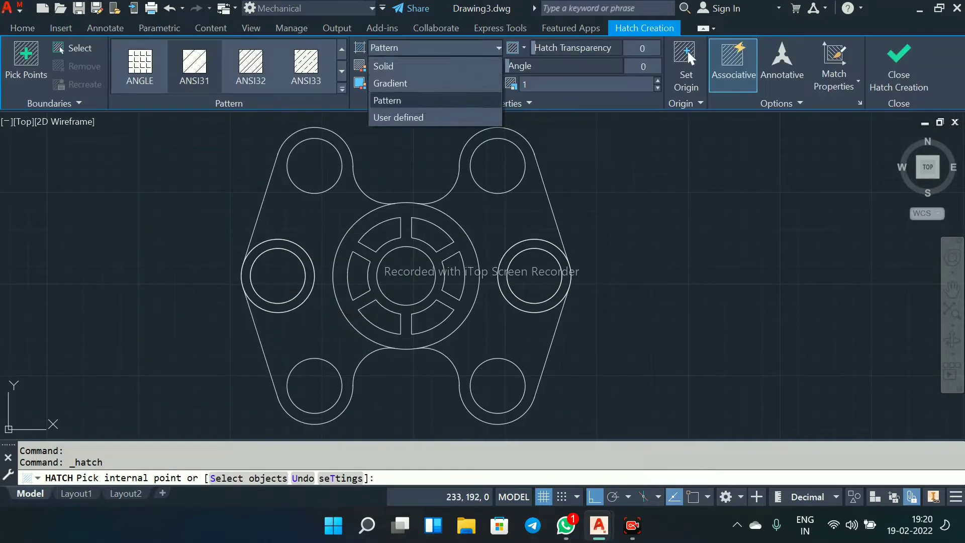
pyautogui.click(390, 83)
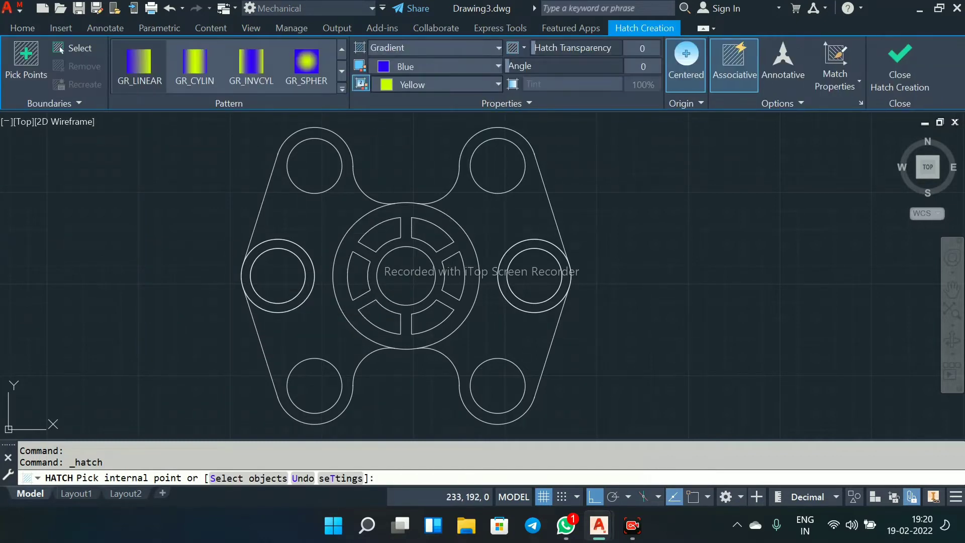
pyautogui.click(497, 66)
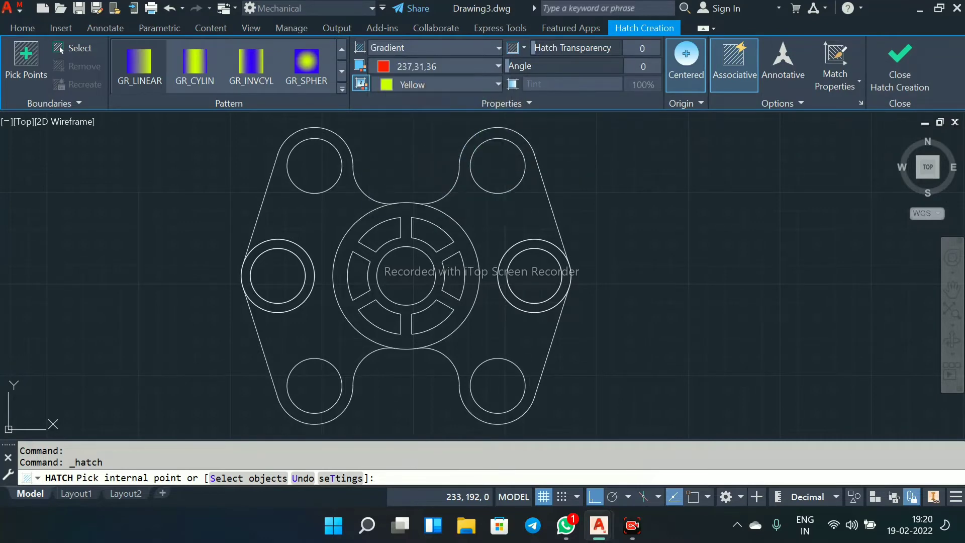
pyautogui.click(425, 117)
pyautogui.click(497, 84)
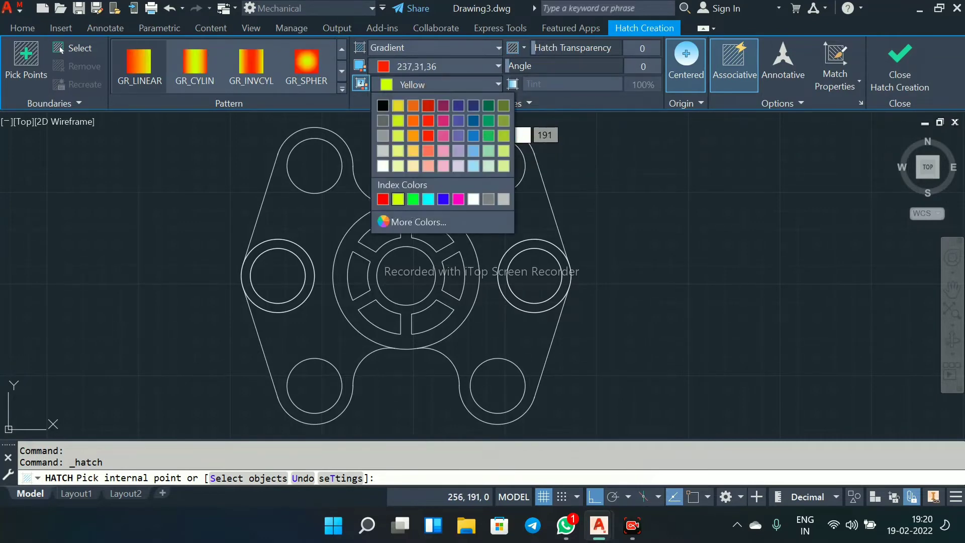
pyautogui.click(414, 136)
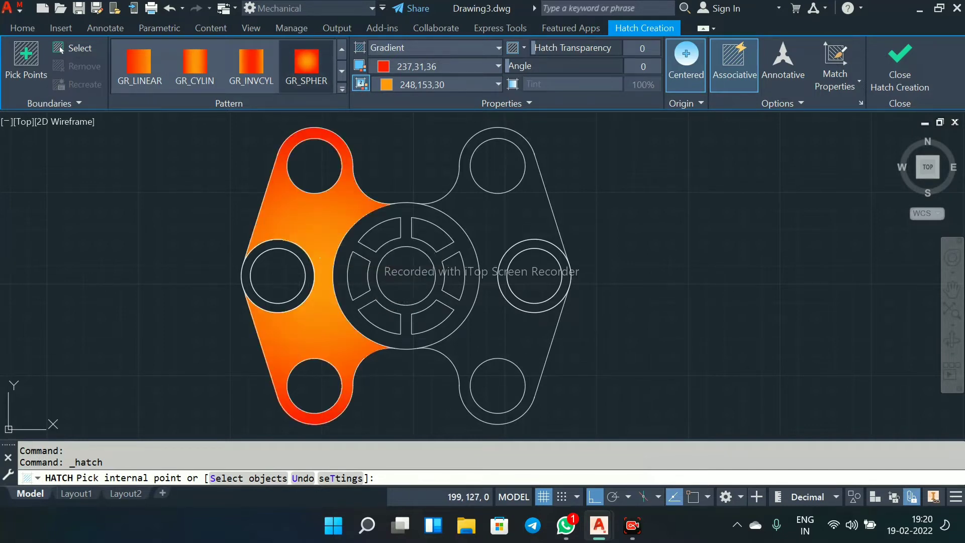
pyautogui.click(319, 234)
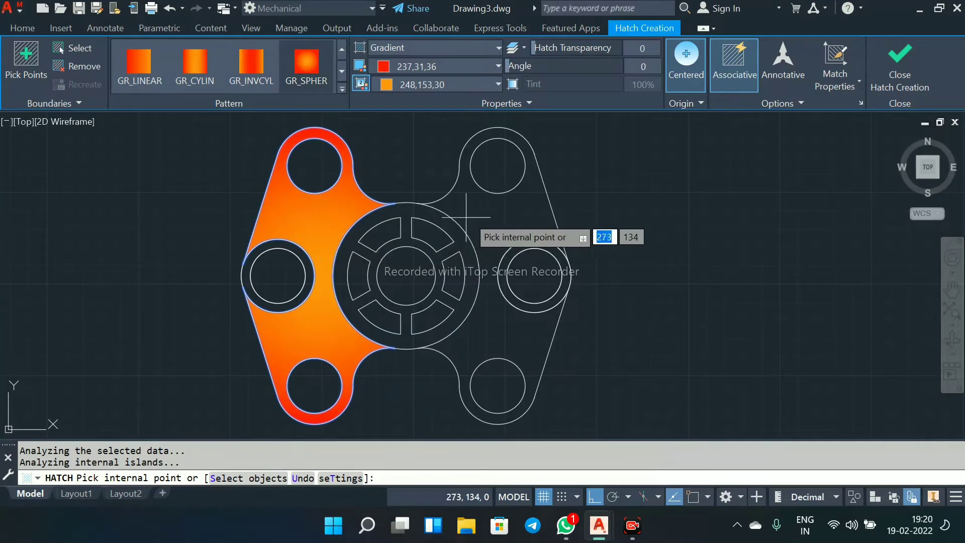
pyautogui.click(483, 211)
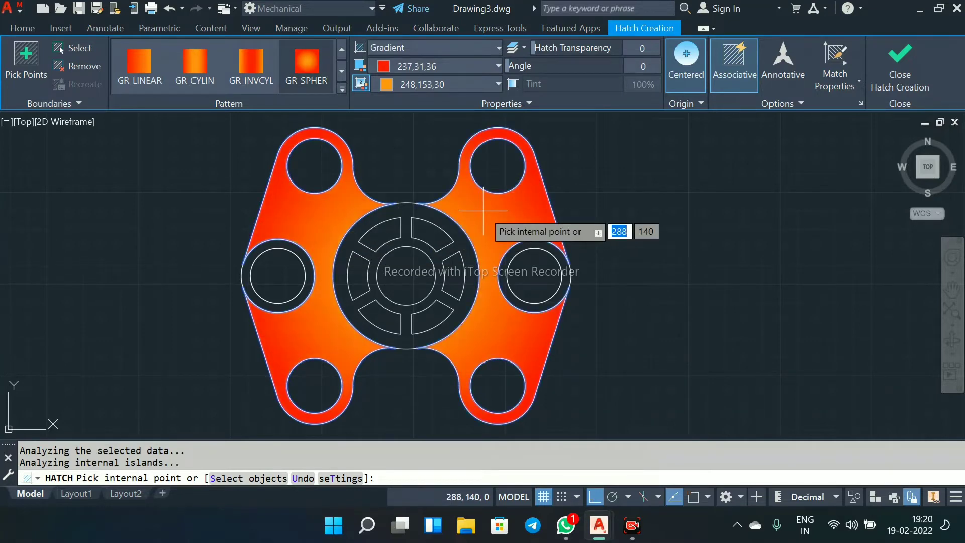
# Step: Add the six windows between the wheel's spokes to the same gradient hatch and finish the hatch
pyautogui.click(422, 233)
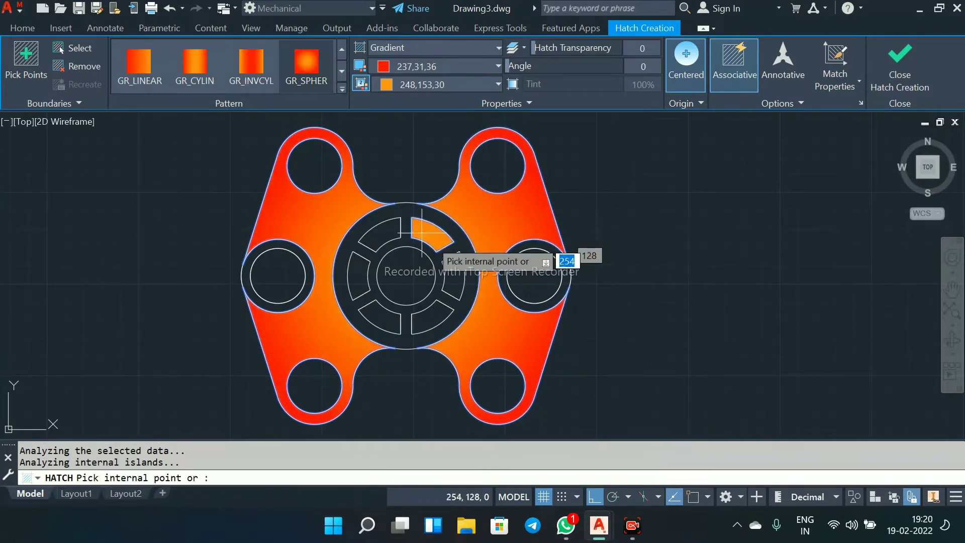
pyautogui.click(447, 271)
pyautogui.click(432, 311)
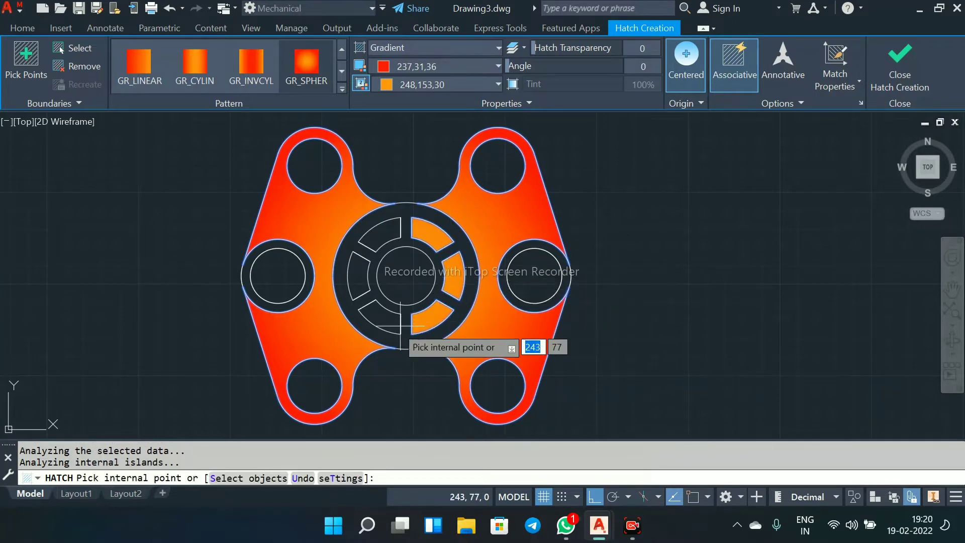
pyautogui.click(385, 317)
pyautogui.click(356, 276)
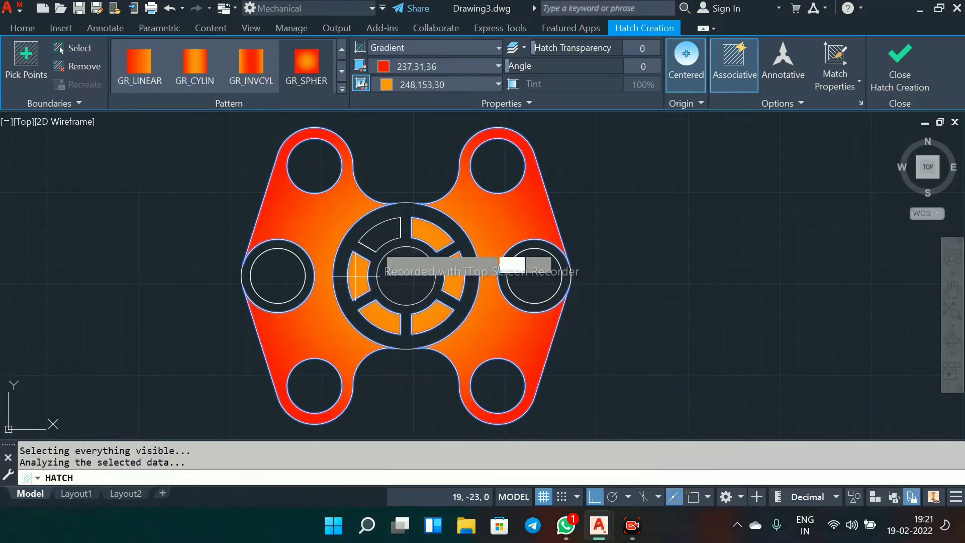
pyautogui.click(375, 228)
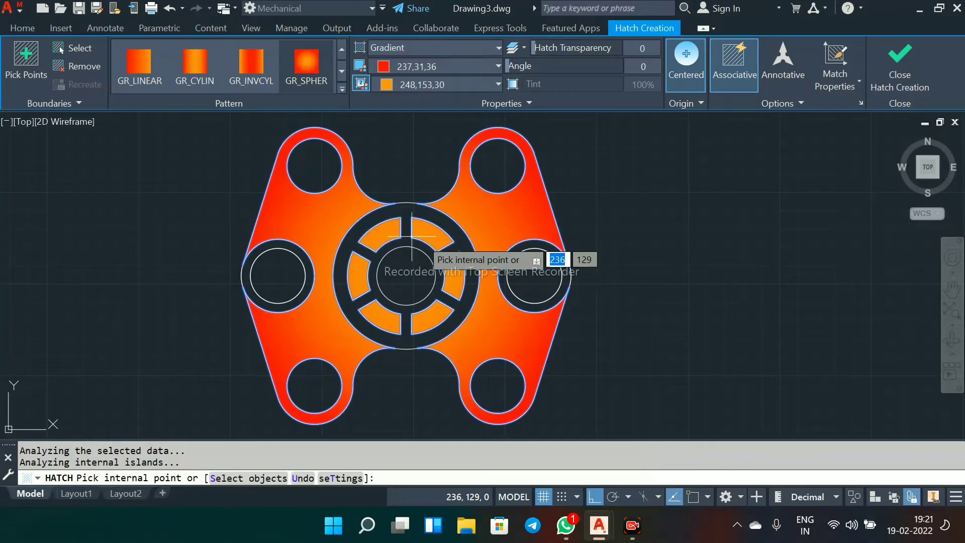
pyautogui.rightClick(604, 195)
pyautogui.click(620, 206)
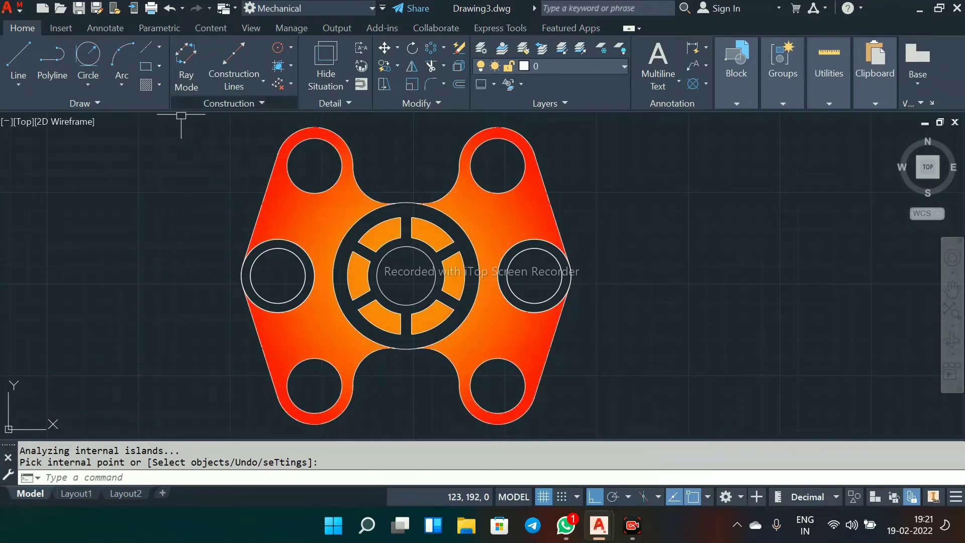
# Step: Start a new gradient hatch with Cyan as the first colour and White as the second
pyautogui.click(159, 84)
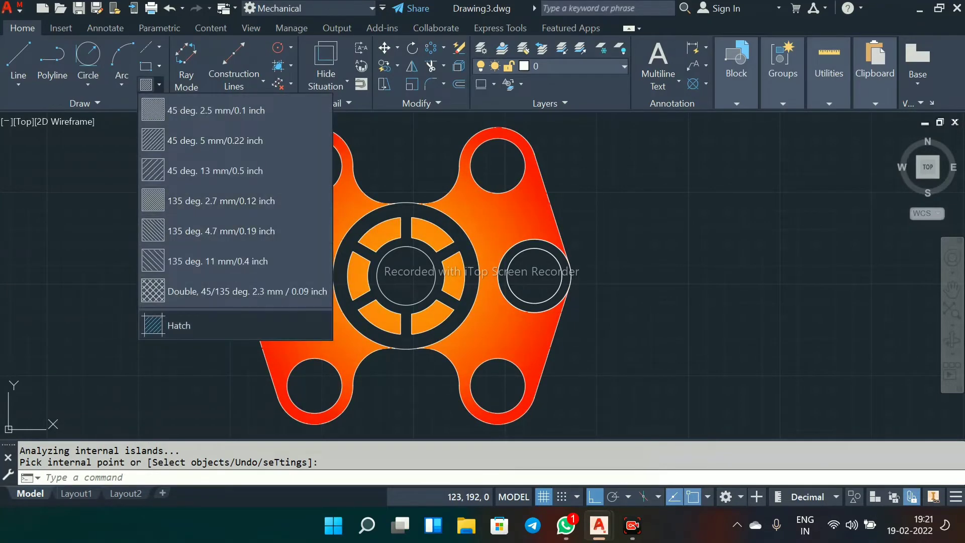
pyautogui.click(179, 325)
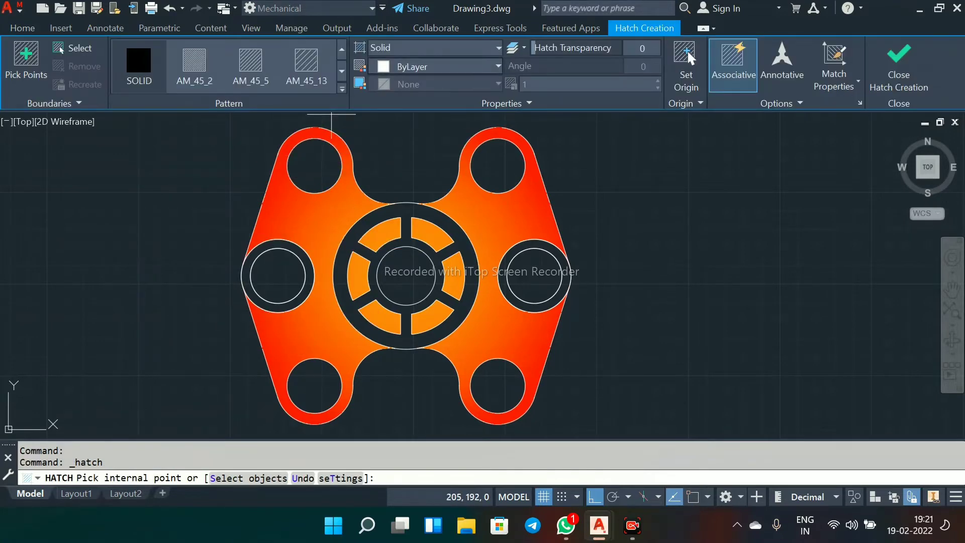
pyautogui.click(433, 48)
pyautogui.click(433, 83)
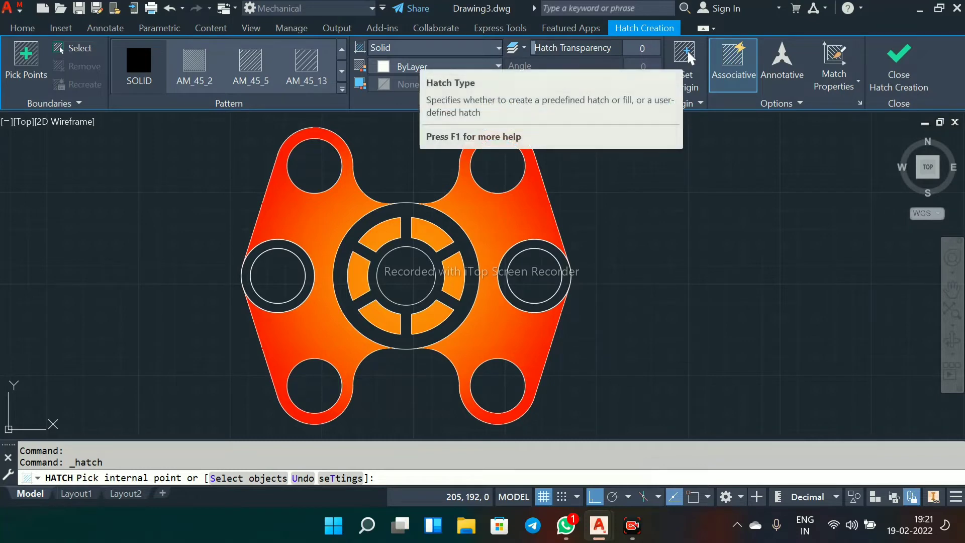
pyautogui.click(435, 49)
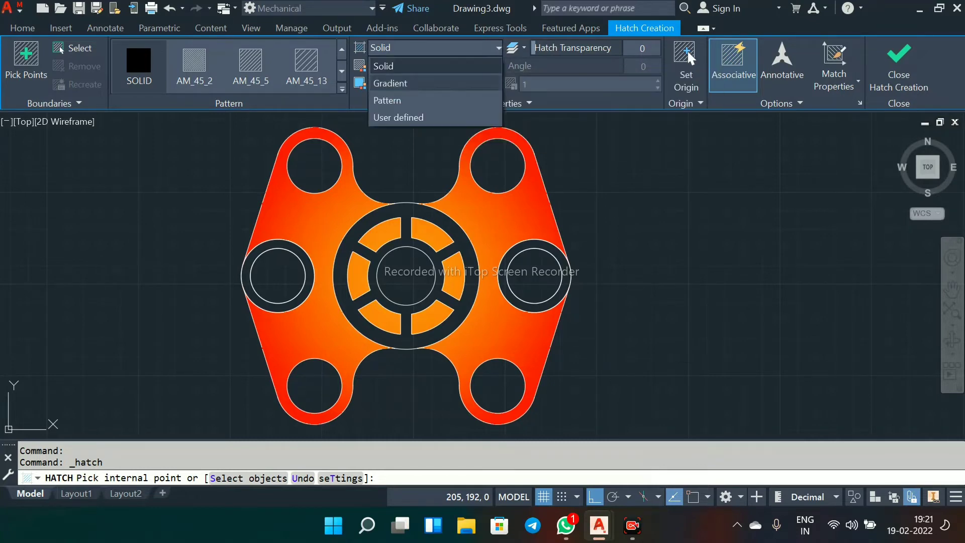
pyautogui.click(422, 84)
pyautogui.click(443, 67)
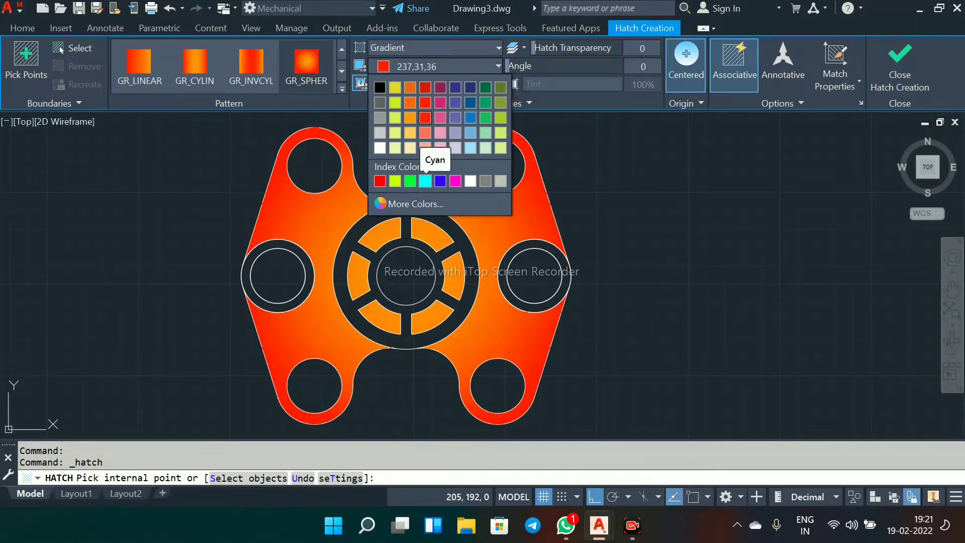
pyautogui.click(425, 181)
pyautogui.click(453, 84)
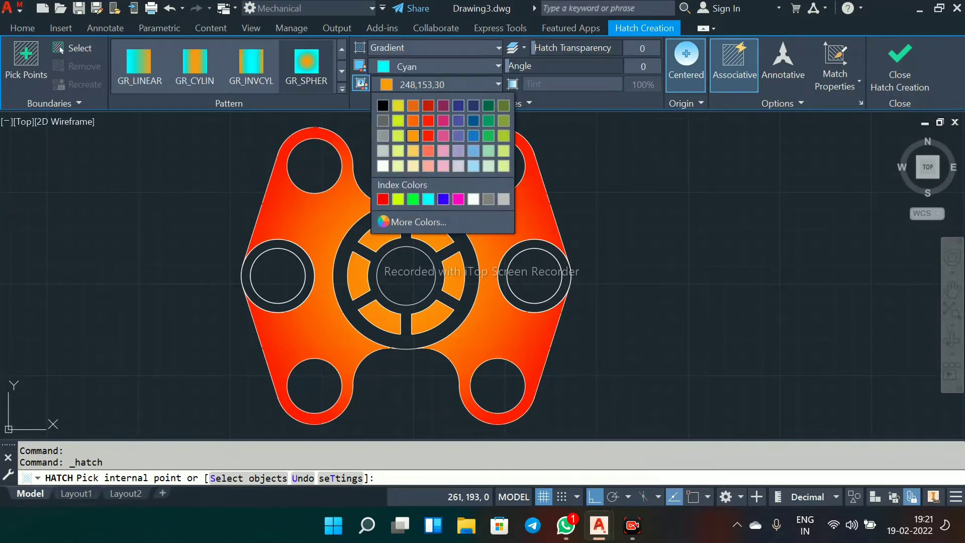
pyautogui.click(474, 199)
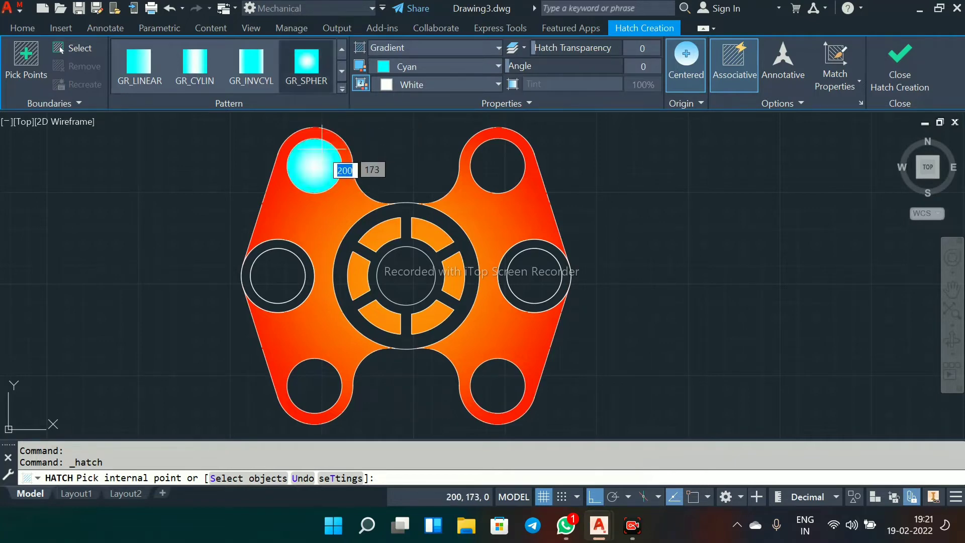
# Step: Fill the six outer hole circles and the wheel's centre circle with the GR_SPHER gradient and finish the hatch
pyautogui.click(315, 165)
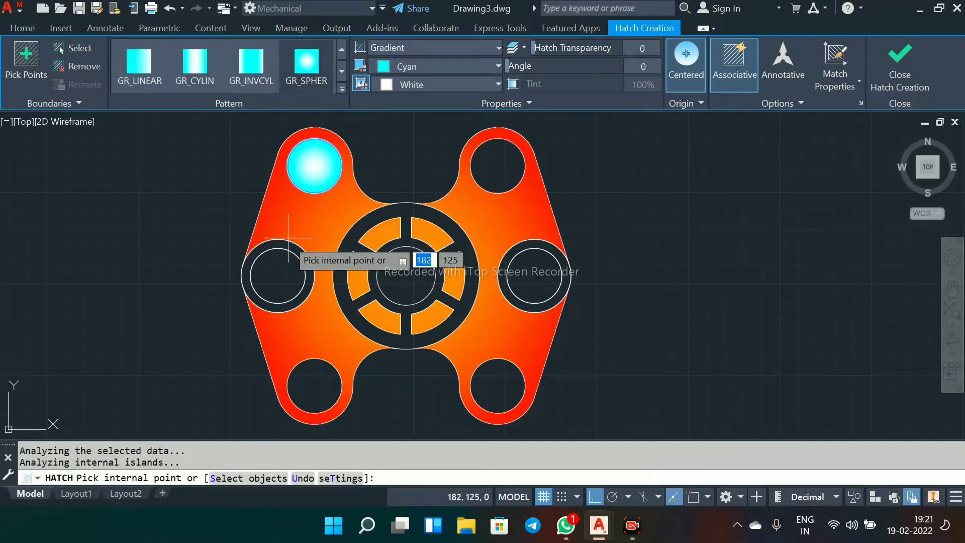
pyautogui.click(277, 276)
pyautogui.click(315, 384)
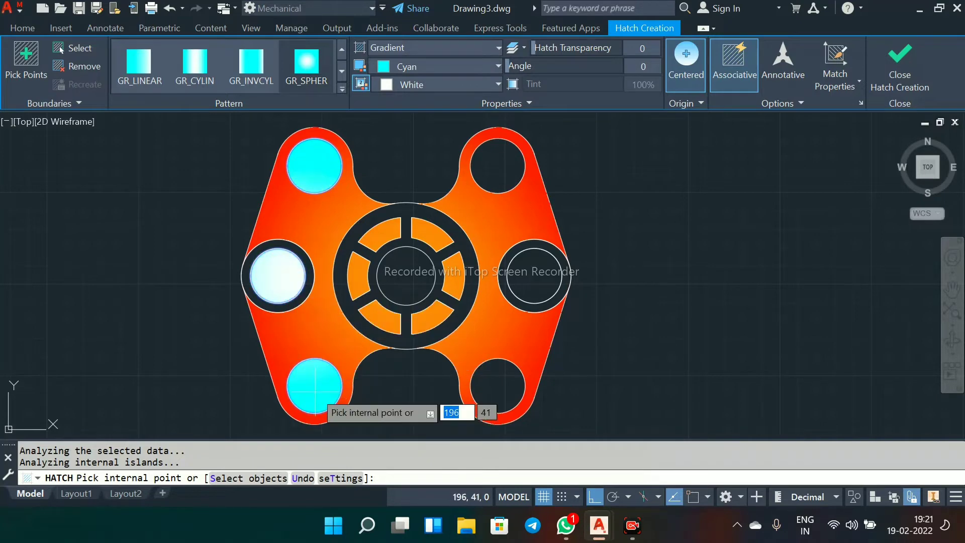
pyautogui.click(406, 274)
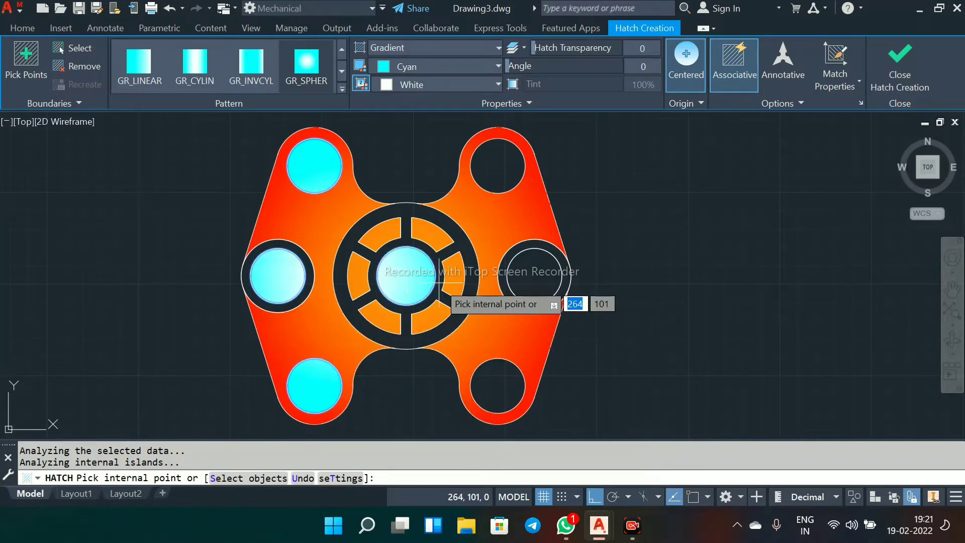
pyautogui.click(479, 386)
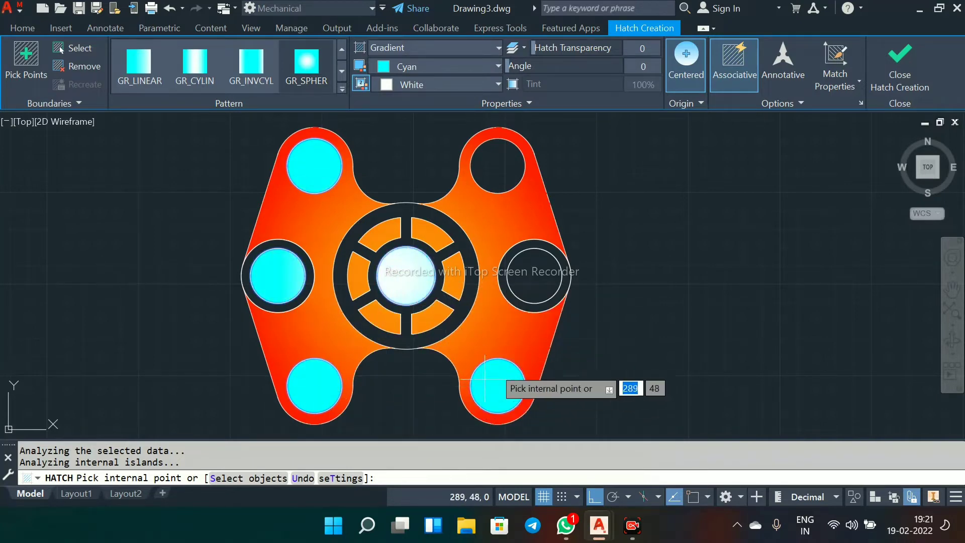
pyautogui.click(530, 274)
pyautogui.click(496, 174)
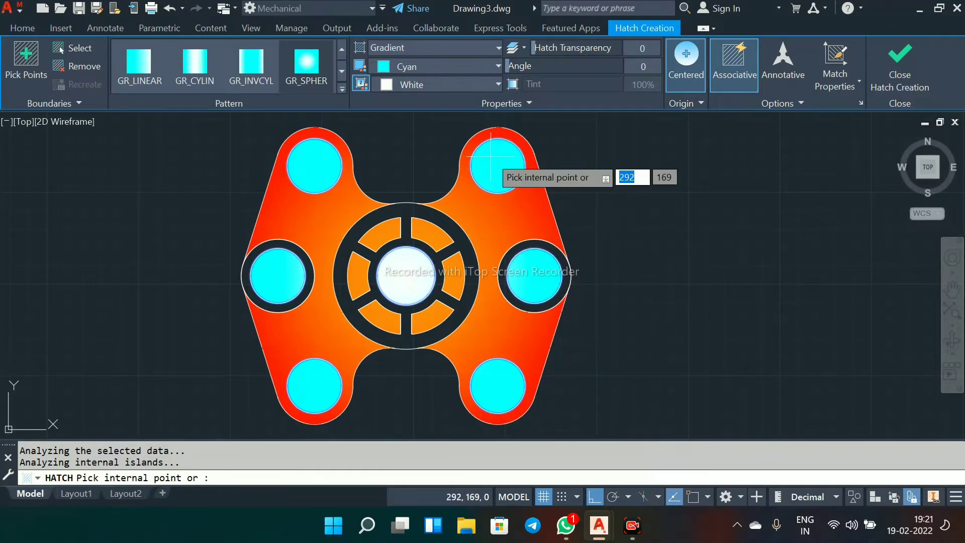
pyautogui.click(403, 273)
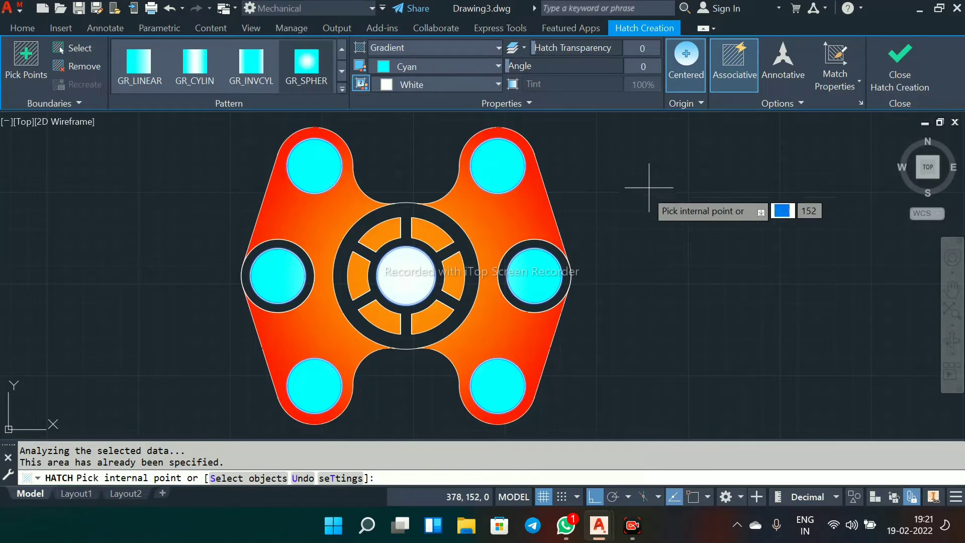
pyautogui.moveTo(622, 204); pyautogui.dragTo(622, 204, button='middle')
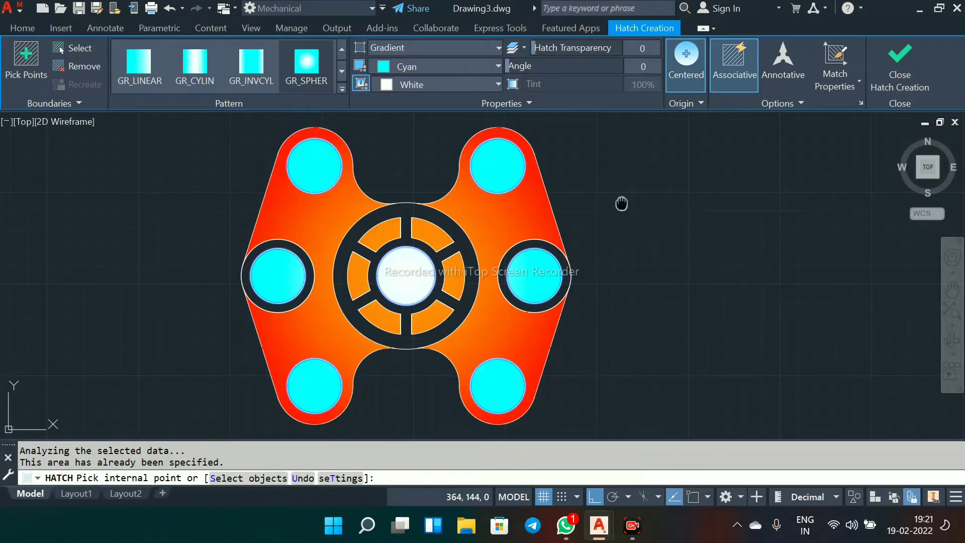
pyautogui.rightClick(605, 181)
pyautogui.click(623, 190)
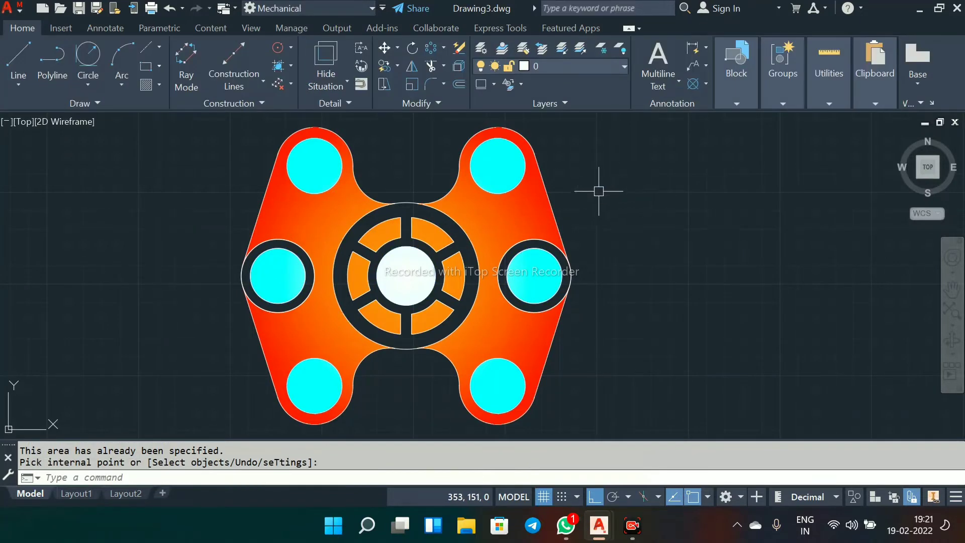
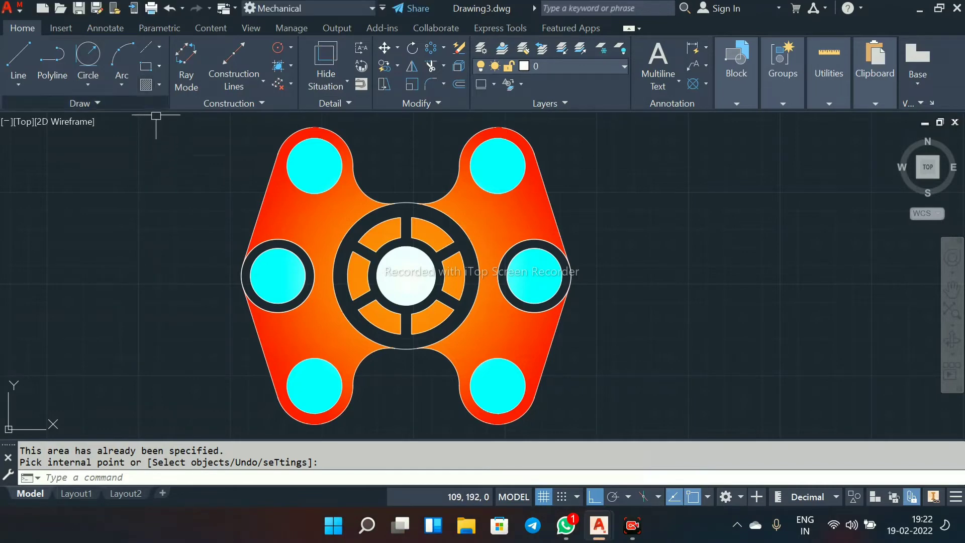
# Step: Hatch the wheel's centre circle again with its own separate Cyan and White gradient and close the hatch creation
pyautogui.click(159, 84)
pyautogui.click(179, 325)
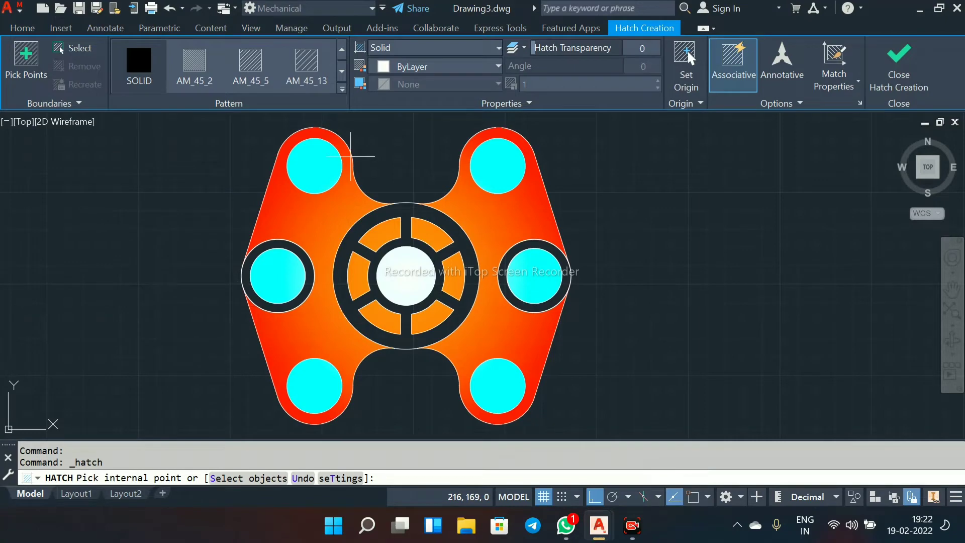
pyautogui.click(499, 47)
pyautogui.click(392, 82)
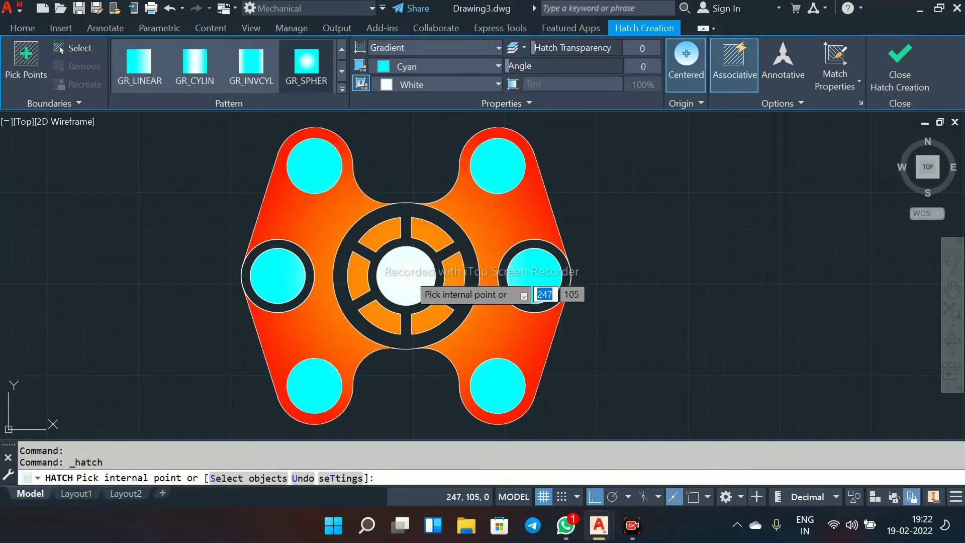
pyautogui.click(409, 281)
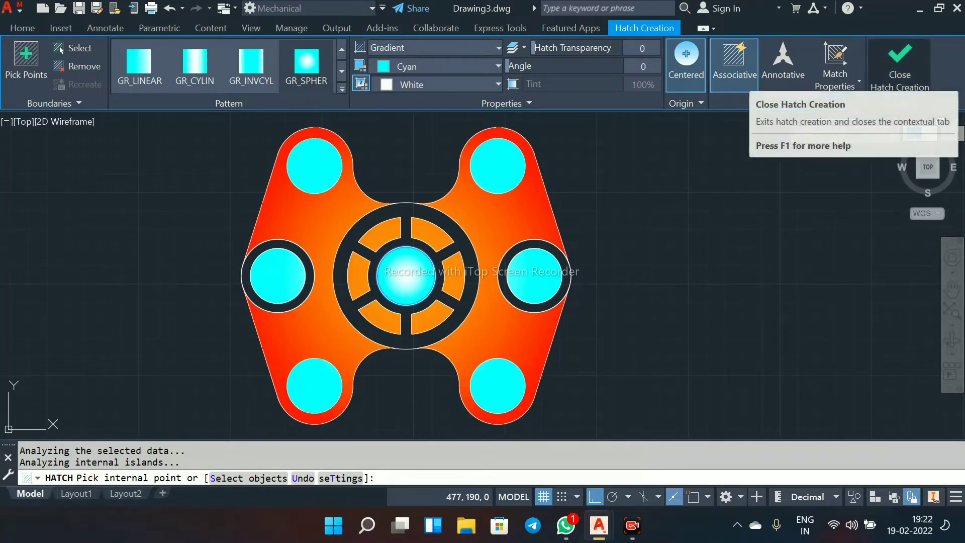
pyautogui.click(900, 70)
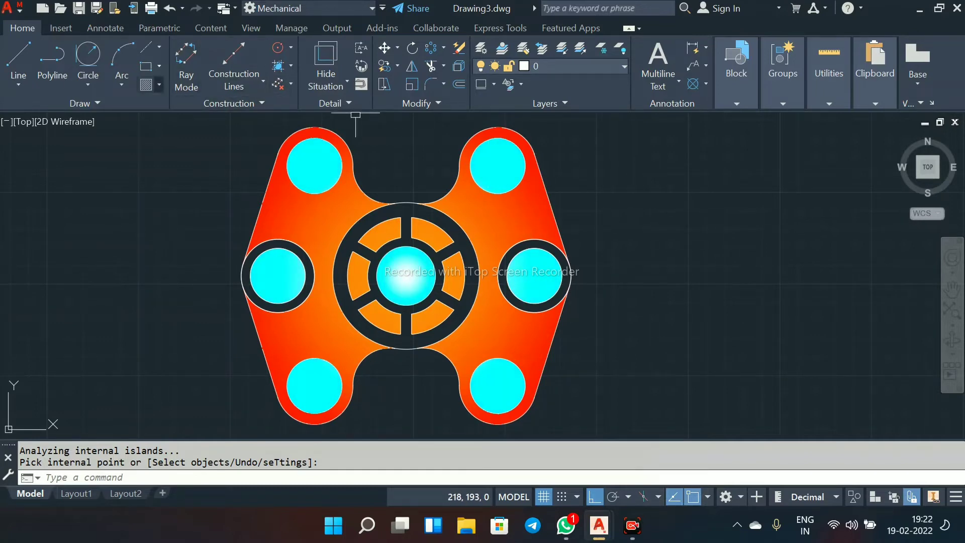
# Step: Fill the two side hole rings and the wheel's rim, spokes and hub ring with a solid ByLayer hatch and finish it
pyautogui.click(159, 84)
pyautogui.click(178, 326)
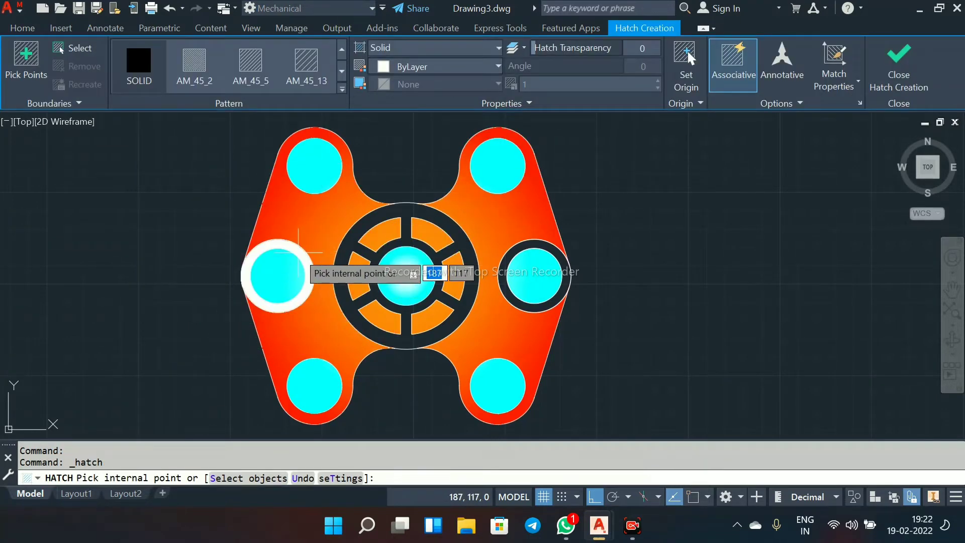
pyautogui.click(298, 252)
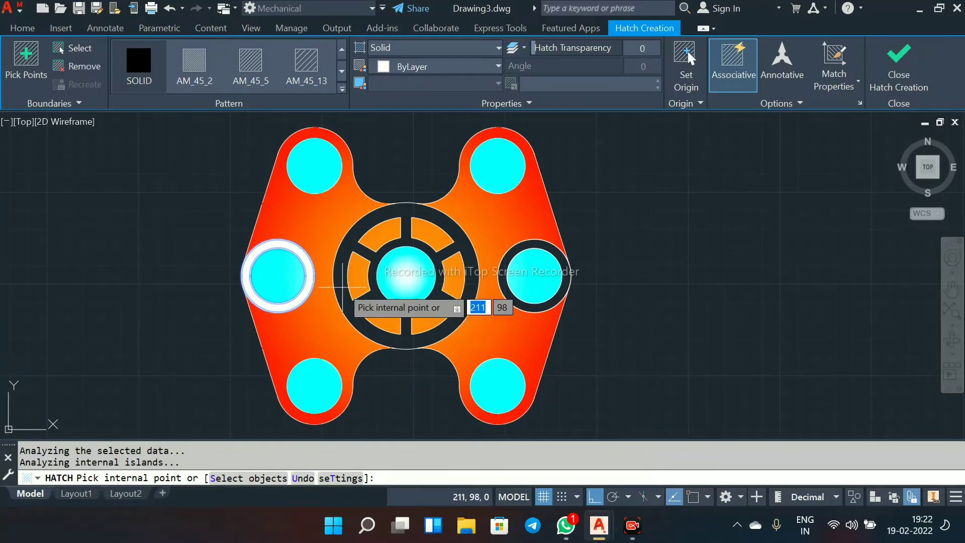
pyautogui.click(342, 287)
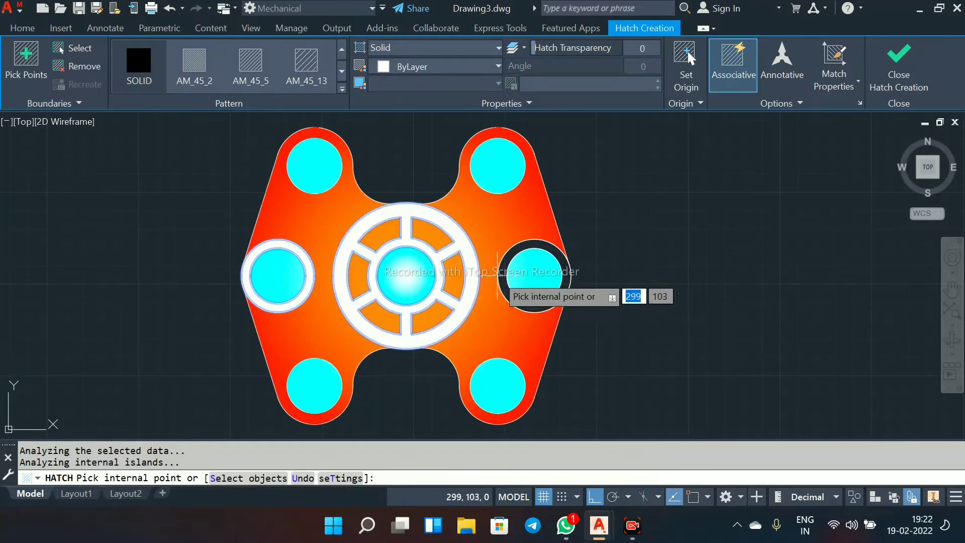
pyautogui.click(498, 276)
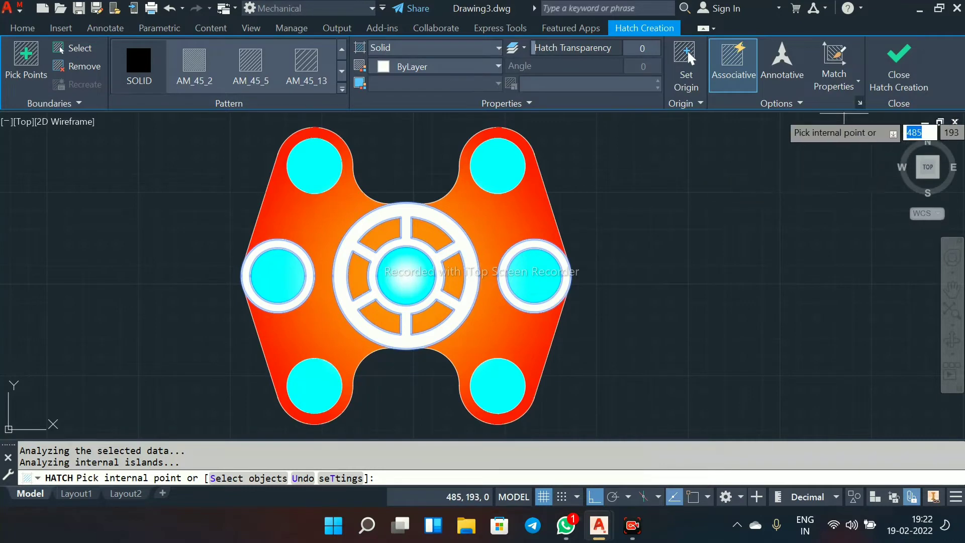
pyautogui.click(899, 71)
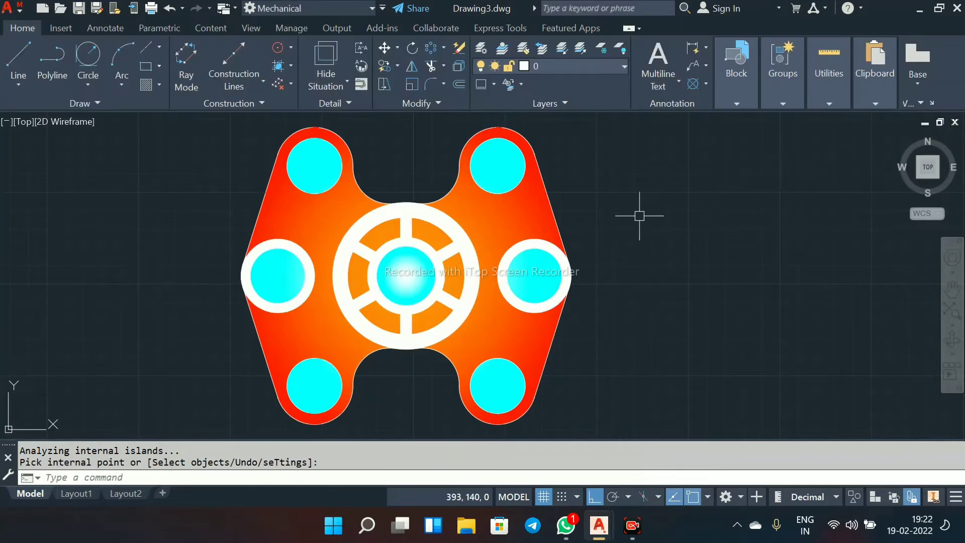
# Step: Try to reapply the GR_SPHER gradient to the cyan hole hatch and add the upper-right hole as a boundary
pyautogui.moveTo(603, 215); pyautogui.dragTo(564, 229, button='middle')
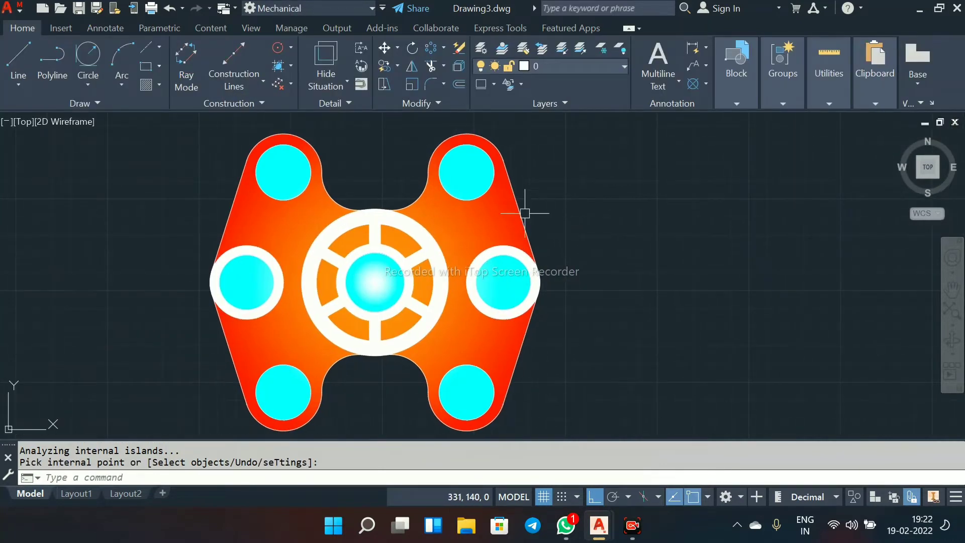
pyautogui.click(458, 172)
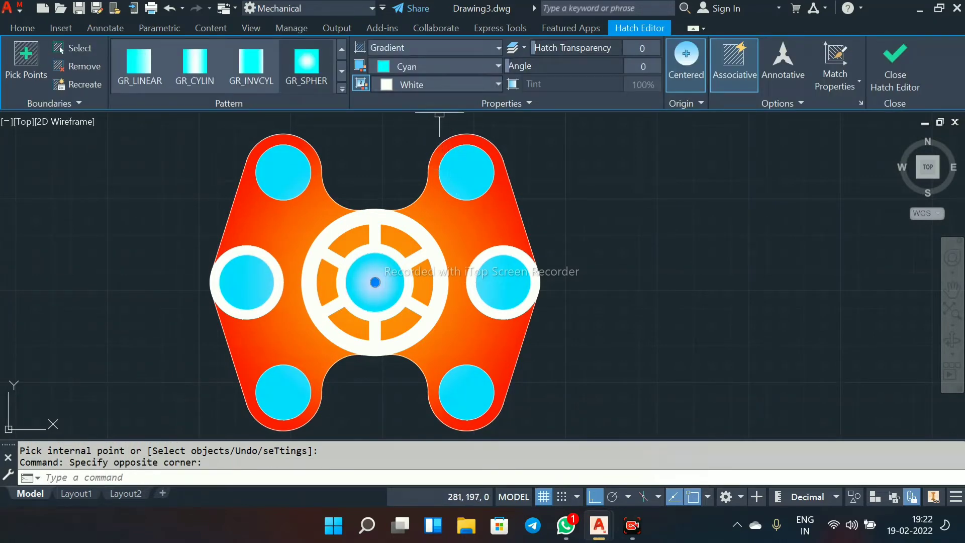
pyautogui.click(306, 66)
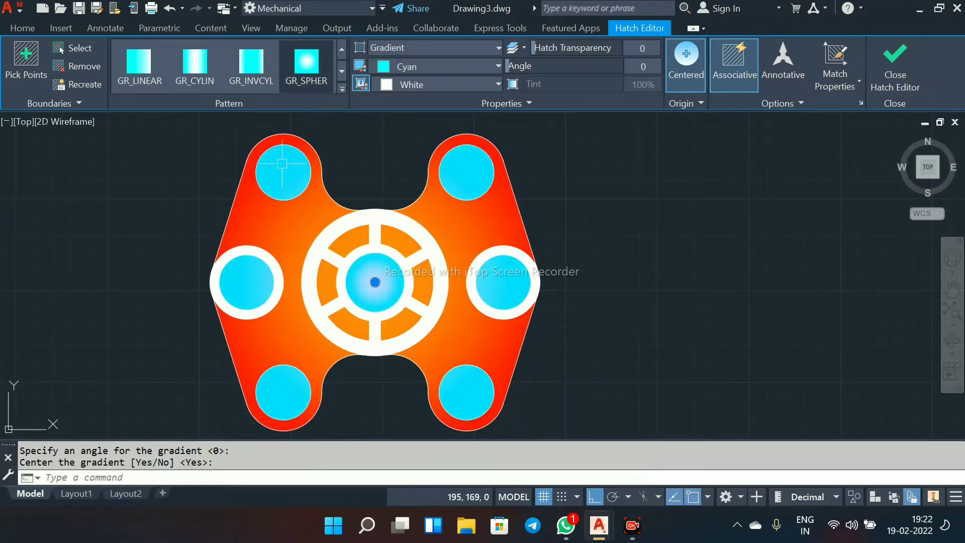
pyautogui.click(26, 59)
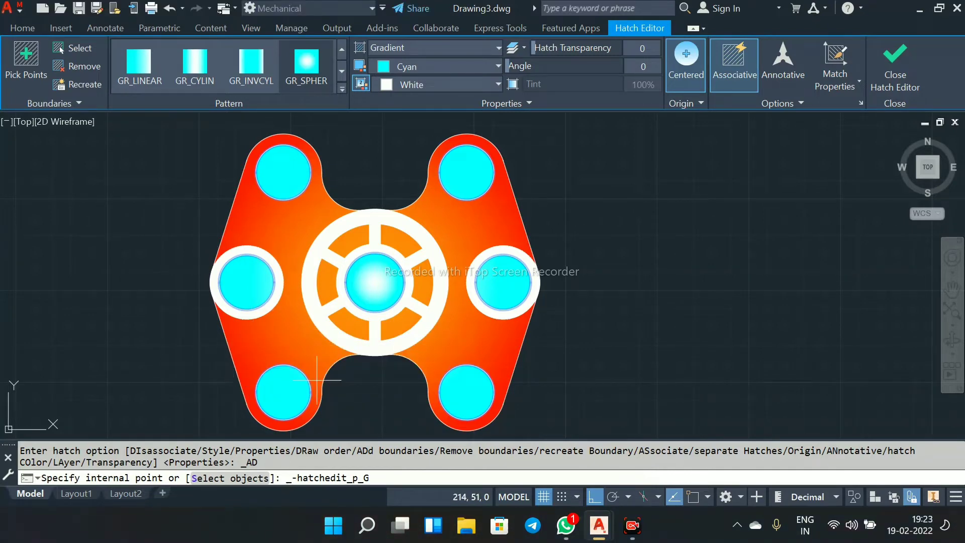
pyautogui.click(472, 166)
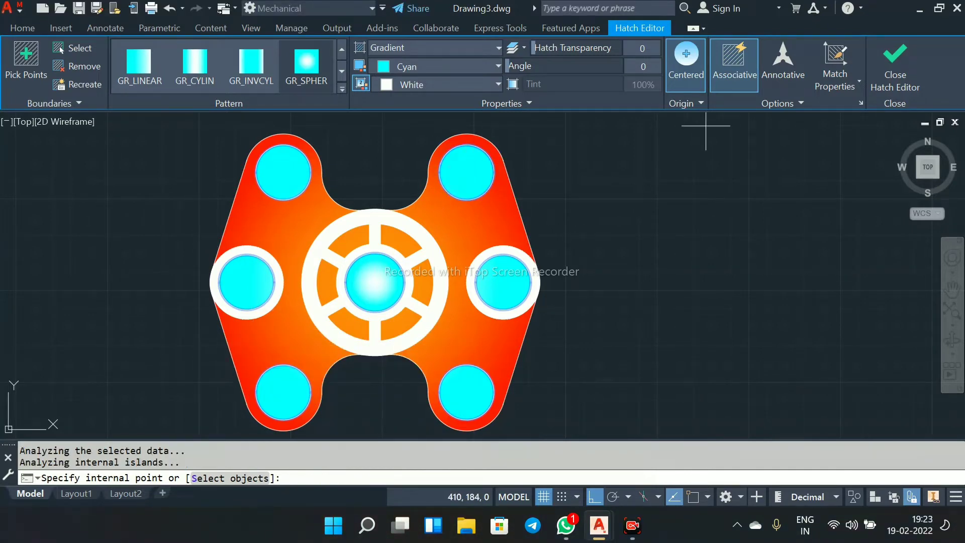
pyautogui.click(895, 65)
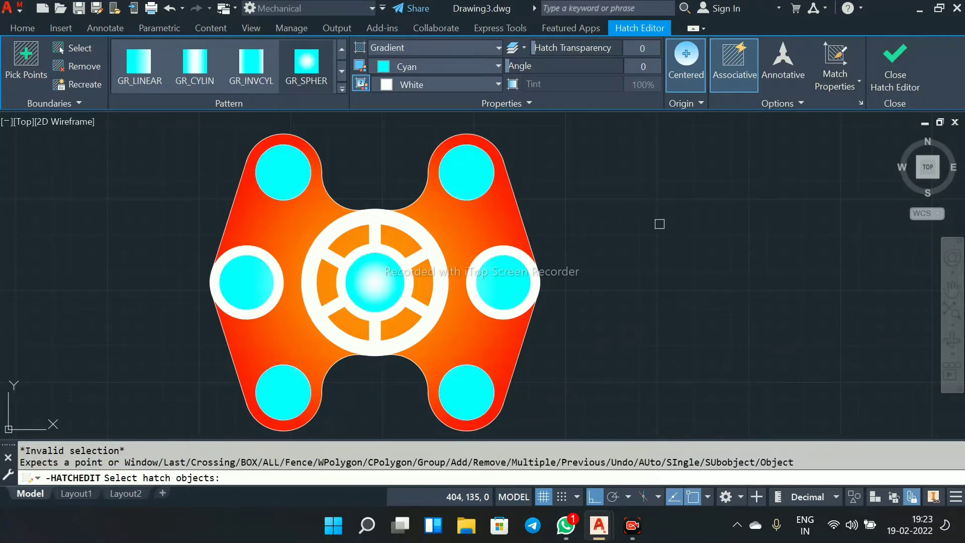
pyautogui.scroll(-3, 638, 212)
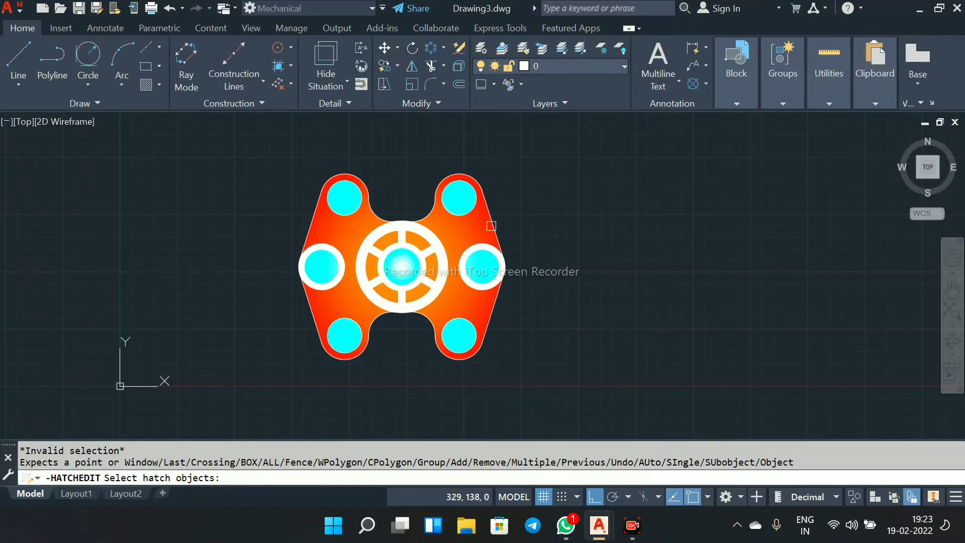
pyautogui.scroll(2, 468, 222)
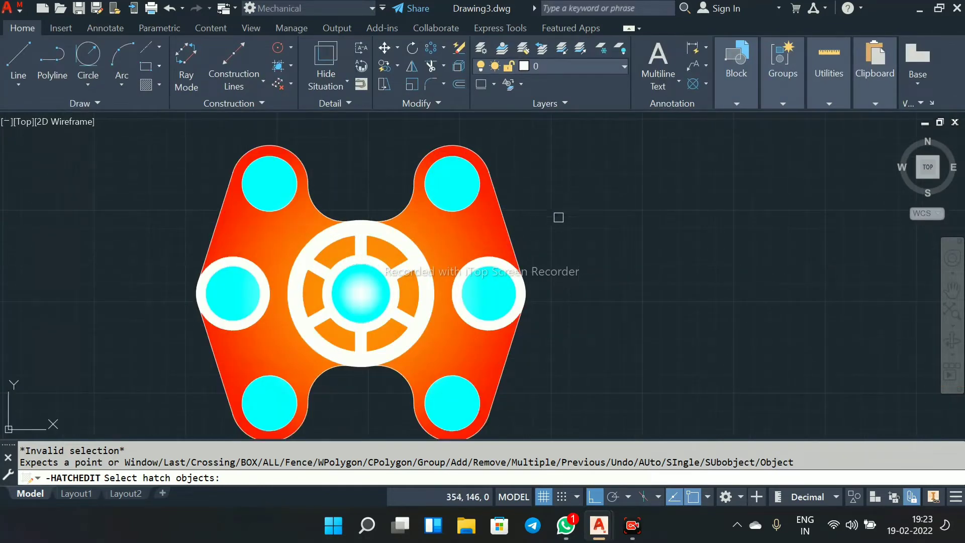
pyautogui.moveTo(628, 231); pyautogui.dragTo(575, 226, button='middle')
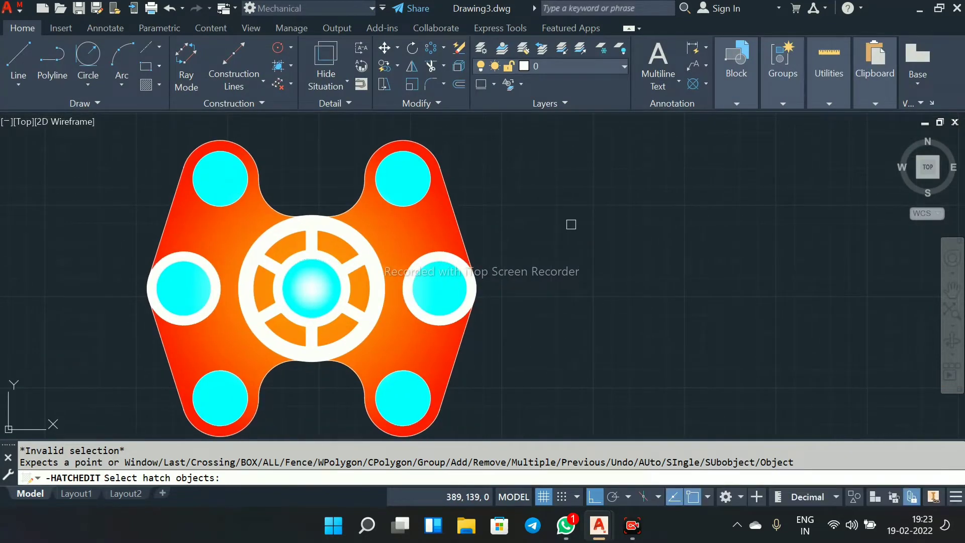
pyautogui.scroll(-2, 554, 232)
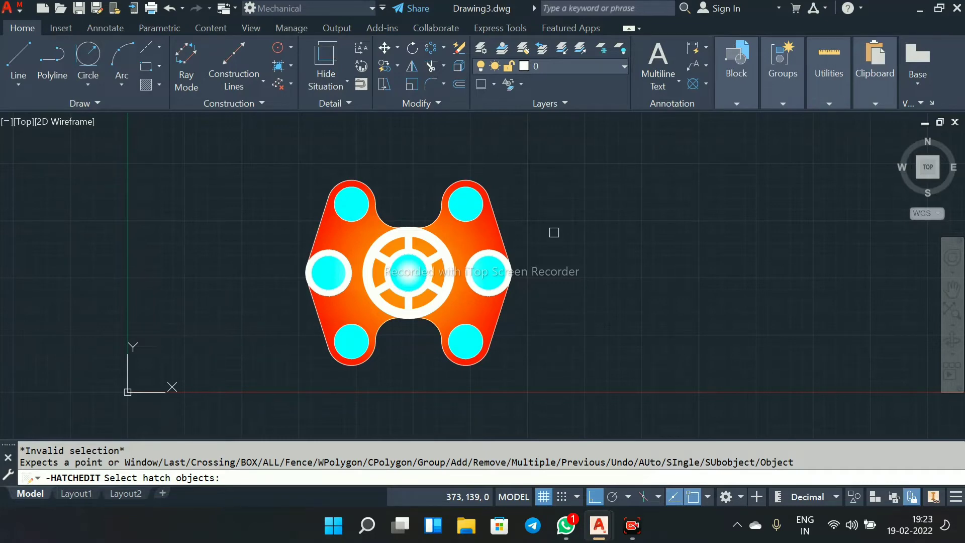
pyautogui.press('Escape')
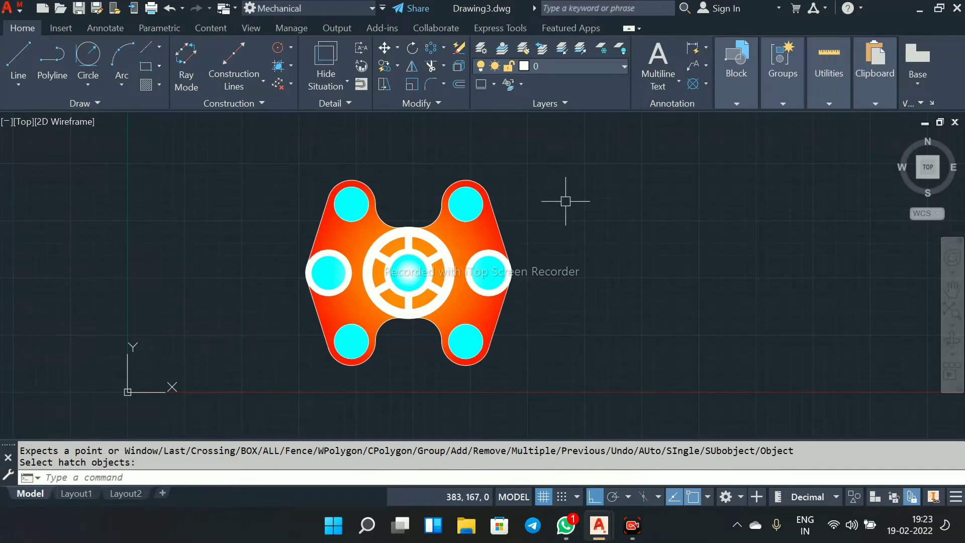
# Step: Start the Line command for the next sketch in the empty space beside the coloured wheel plate
pyautogui.click(18, 57)
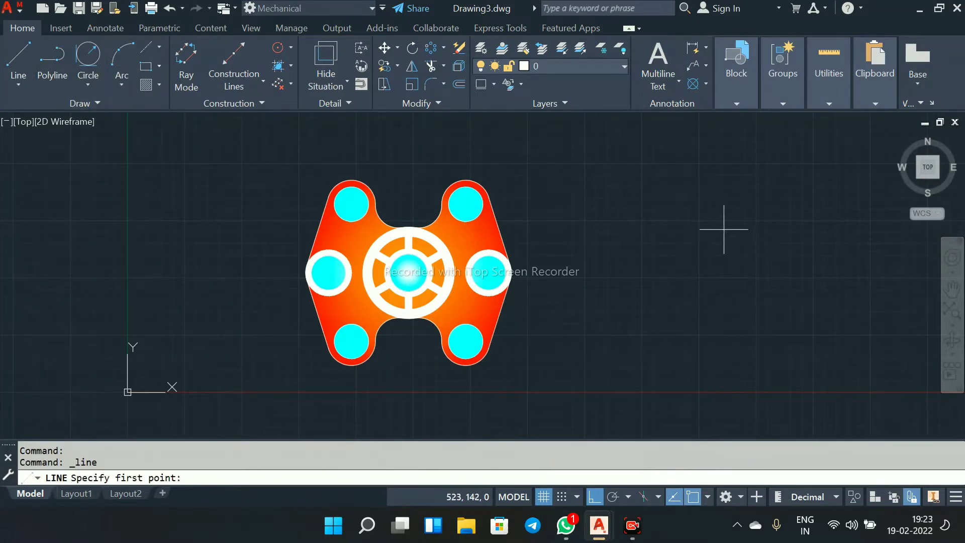
pyautogui.moveTo(526, 220); pyautogui.dragTo(489, 218, button='middle')
pyautogui.moveTo(706, 271); pyautogui.dragTo(556, 316, button='middle')
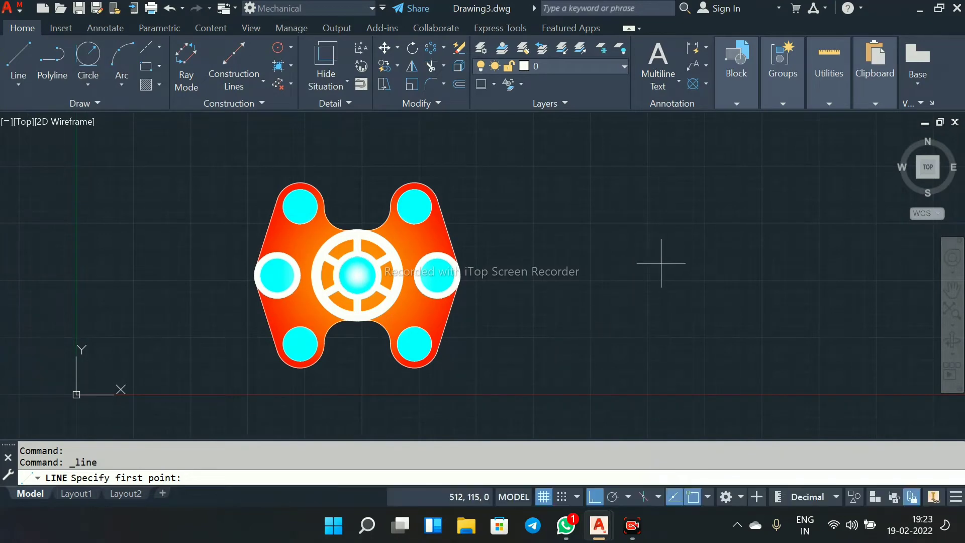
pyautogui.scroll(4, 661, 258)
pyautogui.scroll(-2, 686, 255)
pyautogui.moveTo(685, 254)
pyautogui.mouseDown(button='middle')
pyautogui.moveTo(620, 276)
pyautogui.moveTo(621, 260)
pyautogui.mouseUp(button='middle')
pyautogui.scroll(-2, 621, 259)
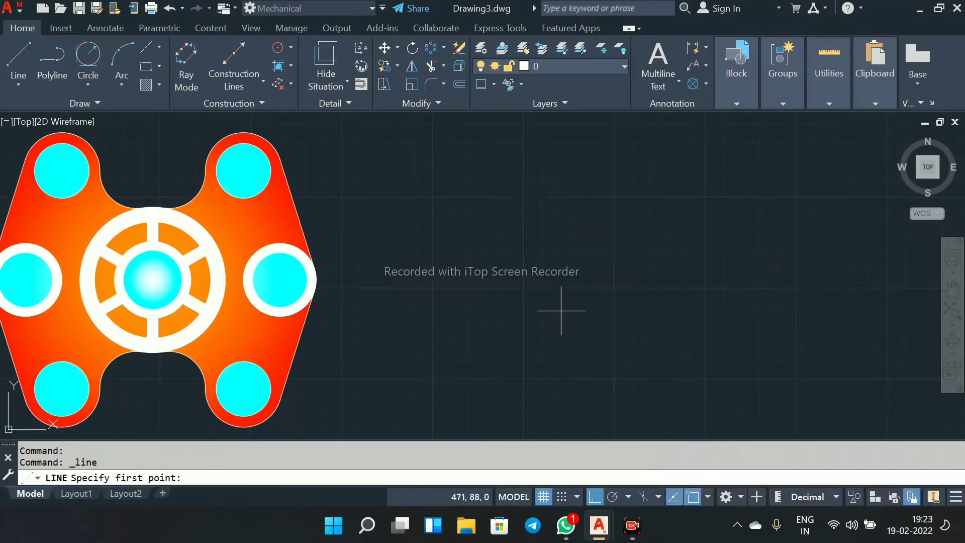
# Step: Close the drawing "3 basic sketch of autocad.dwg" without saving its changes and return to Drawing3.dwg
pyautogui.click(600, 525)
pyautogui.click(539, 455)
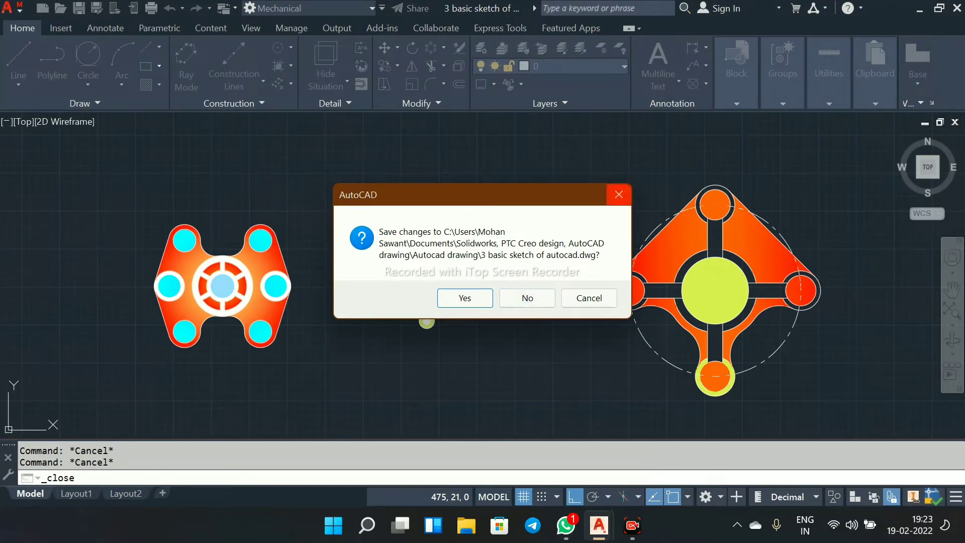
pyautogui.click(527, 298)
pyautogui.moveTo(599, 526)
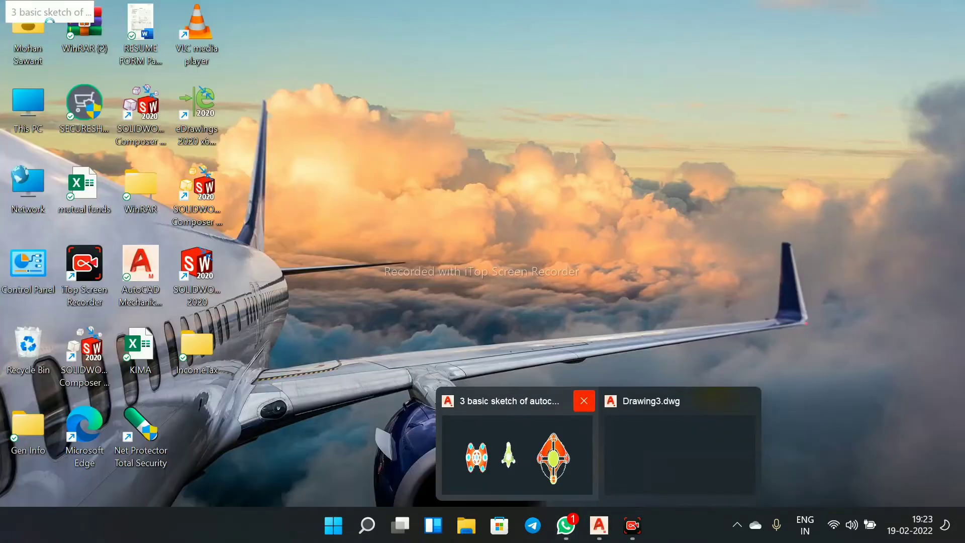
pyautogui.click(583, 401)
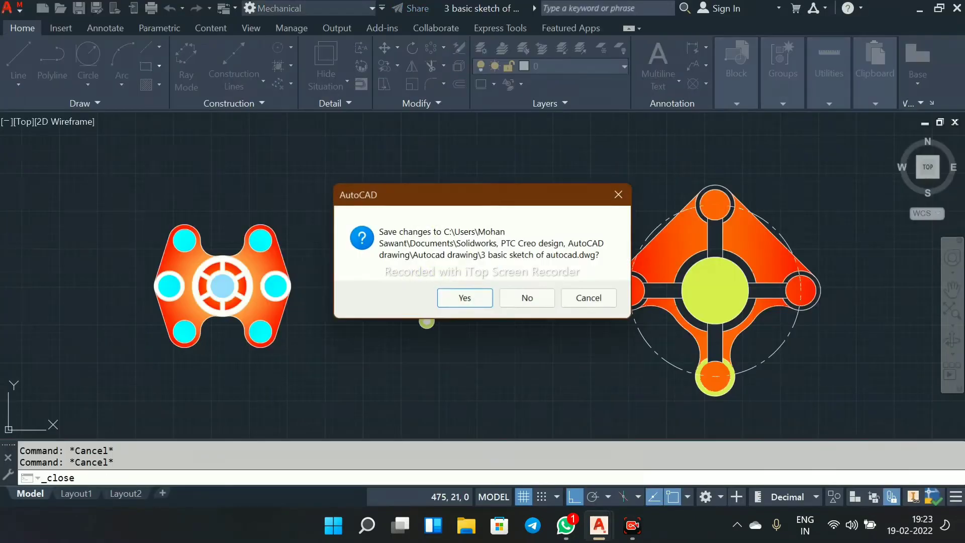
pyautogui.click(527, 297)
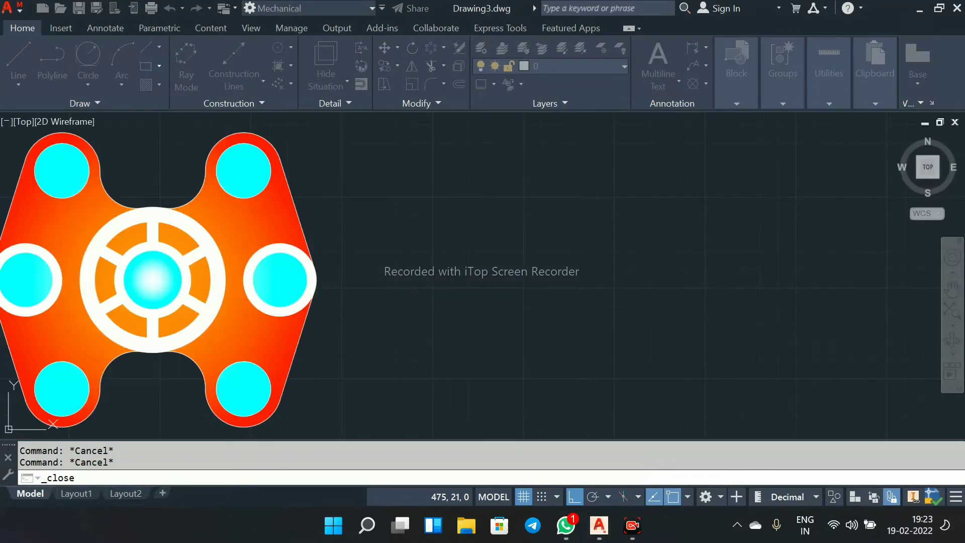
# Step: Draw a vertical line 115 long downward in the empty space beside the wheel plate and end the Line command
pyautogui.scroll(-5, 523, 279)
pyautogui.moveTo(611, 262); pyautogui.dragTo(522, 293, button='middle')
pyautogui.scroll(2, 502, 295)
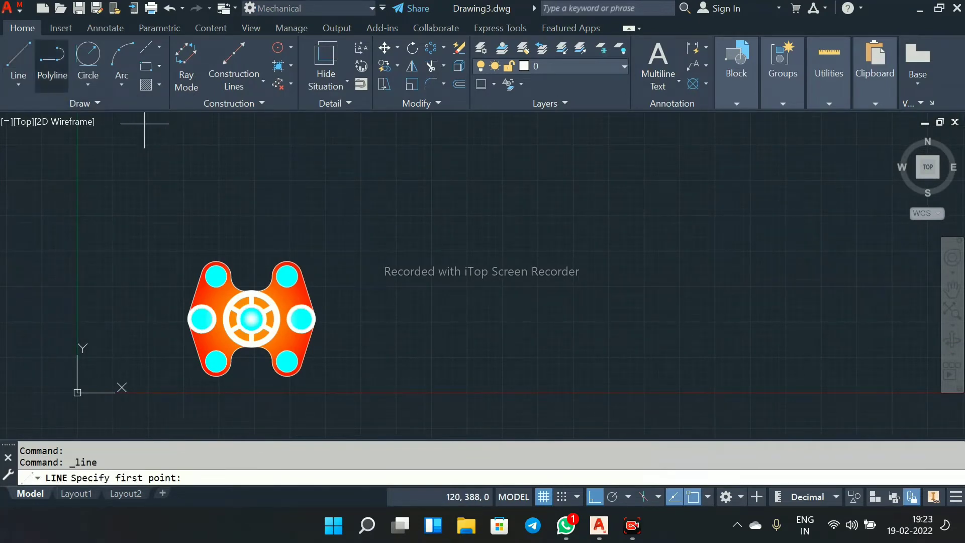
pyautogui.click(461, 252)
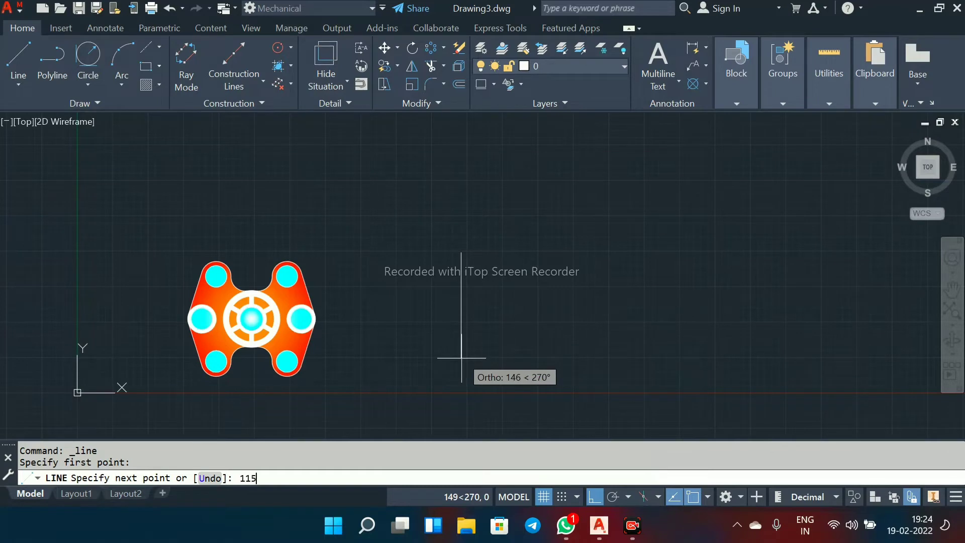
pyautogui.write('115')
pyautogui.press('Return')
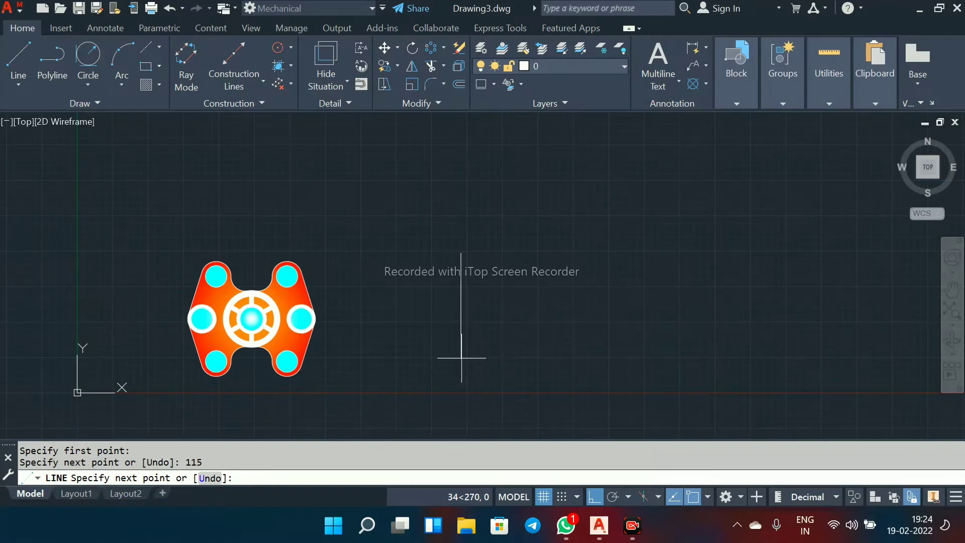
pyautogui.rightClick(533, 329)
pyautogui.click(561, 339)
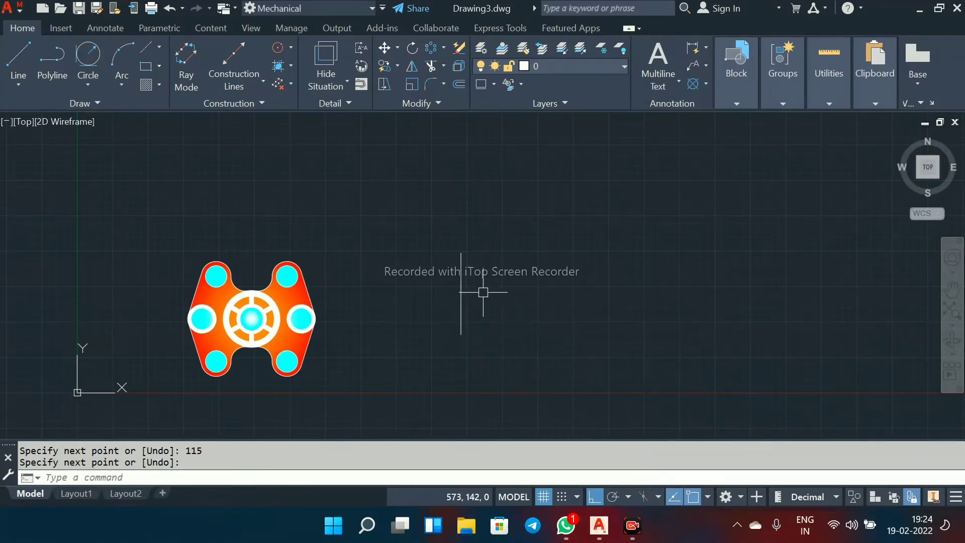
# Step: Draw a circle with a diameter of 20 centred on the lower end of the vertical line
pyautogui.scroll(4, 483, 292)
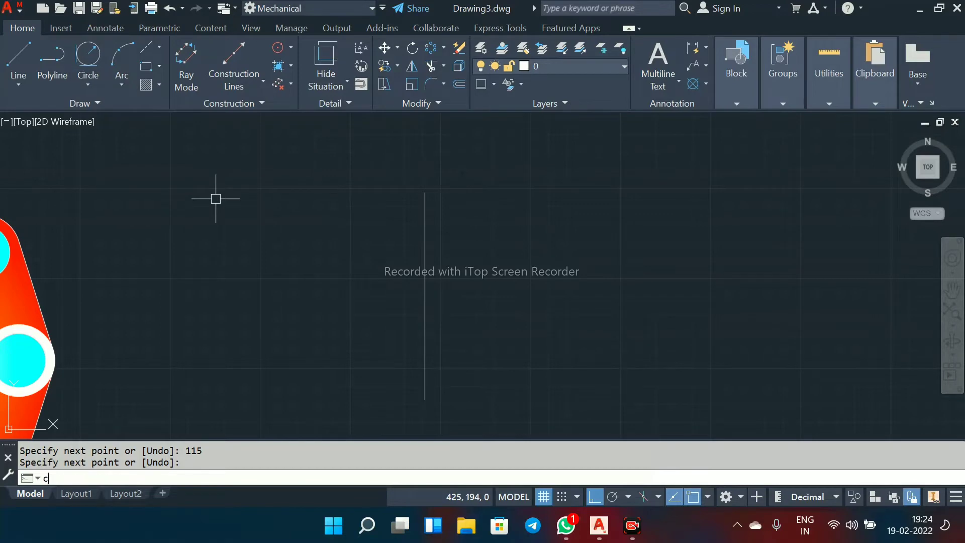
pyautogui.press('Return')
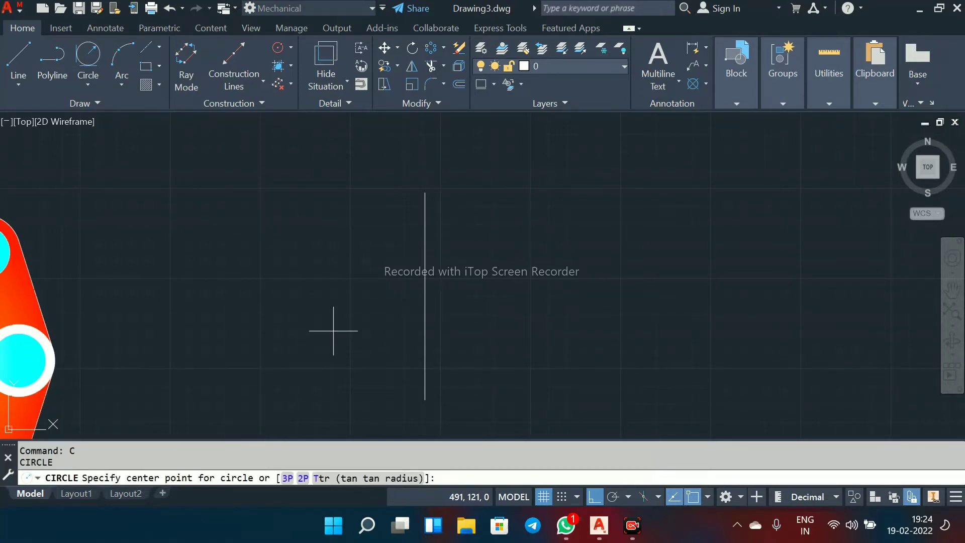
pyautogui.click(425, 399)
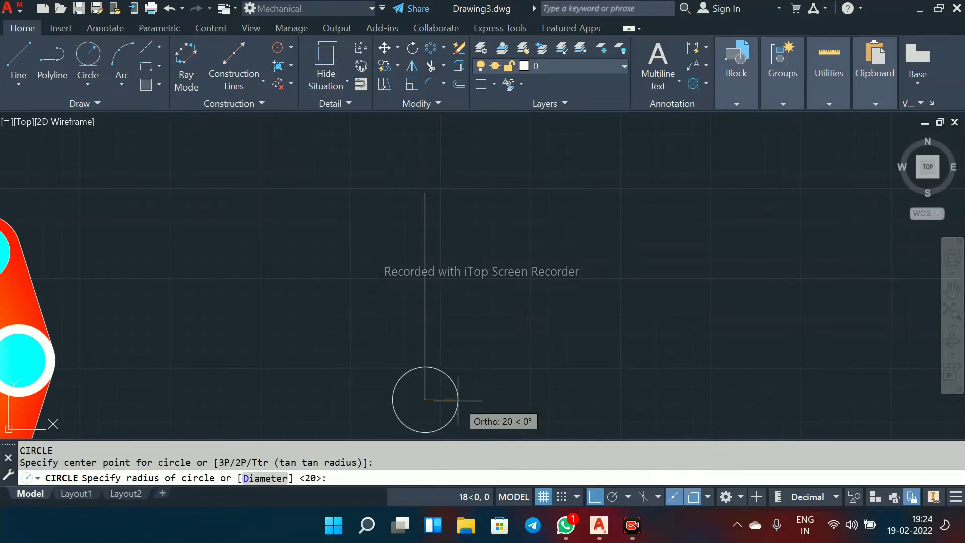
pyautogui.press('Return')
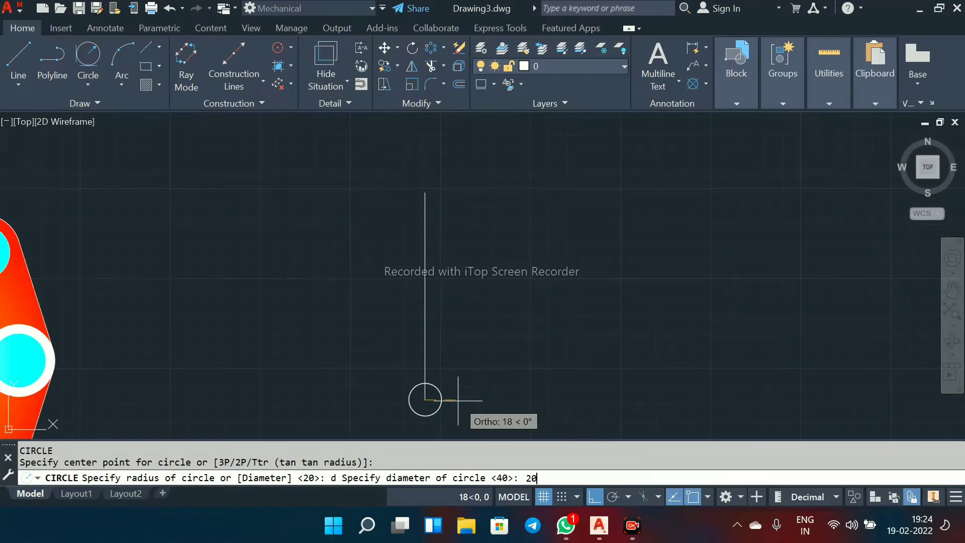
pyautogui.press('Return')
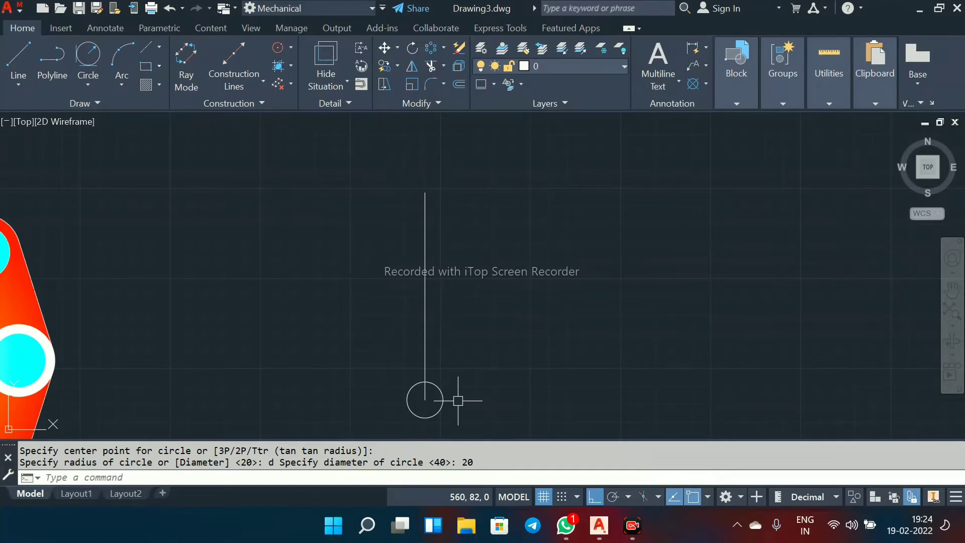
# Step: Draw a concentric circle with a diameter of 10 inside the existing circle at the vertical line's lower end
pyautogui.press('Return')
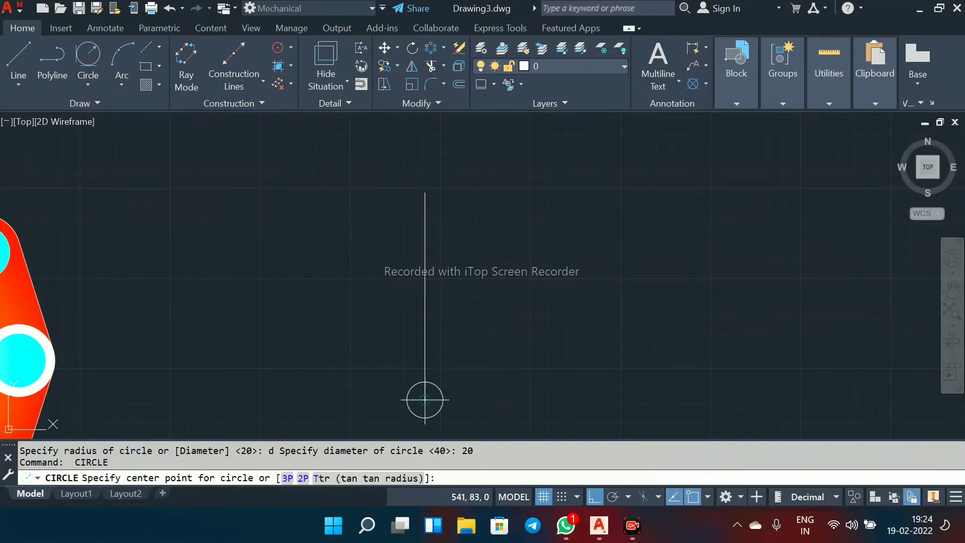
pyautogui.scroll(2, 425, 400)
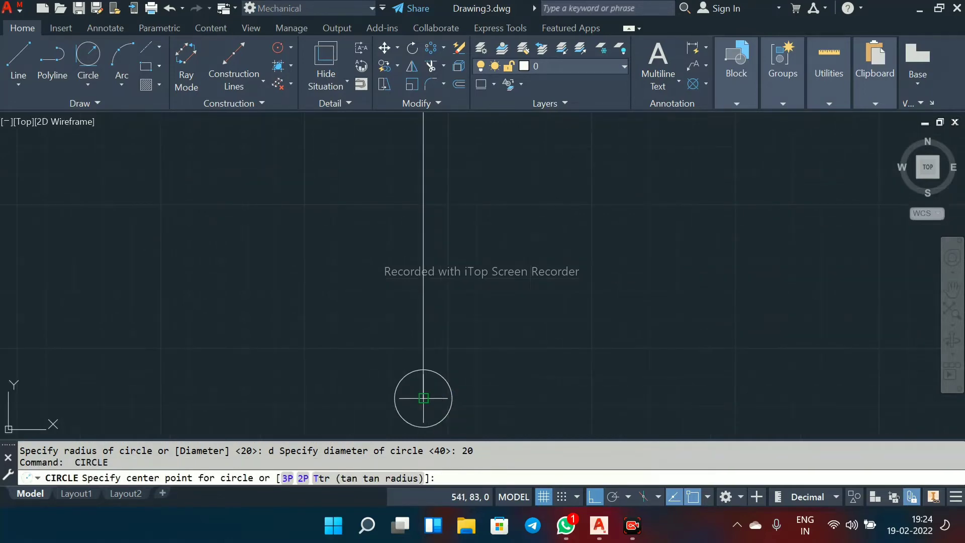
pyautogui.click(424, 398)
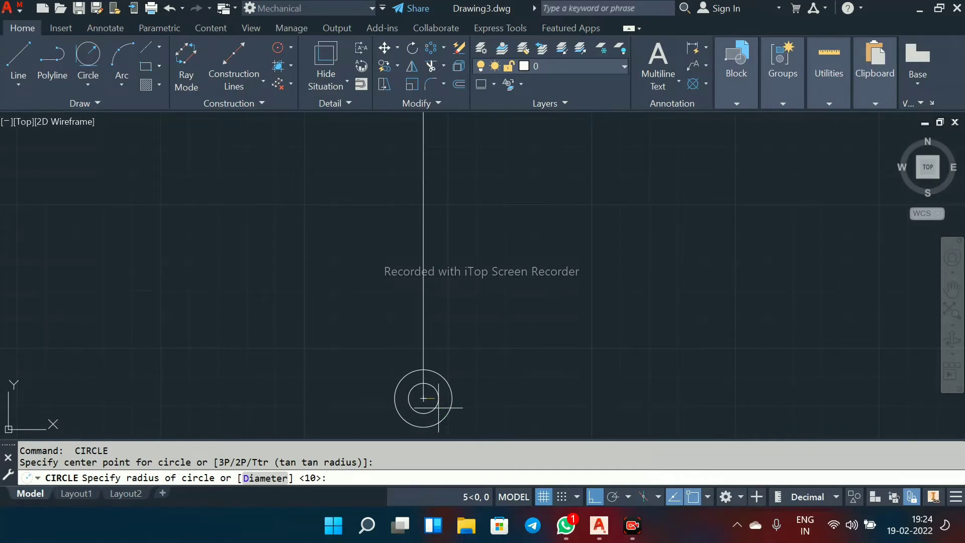
pyautogui.write('d')
pyautogui.press('Return')
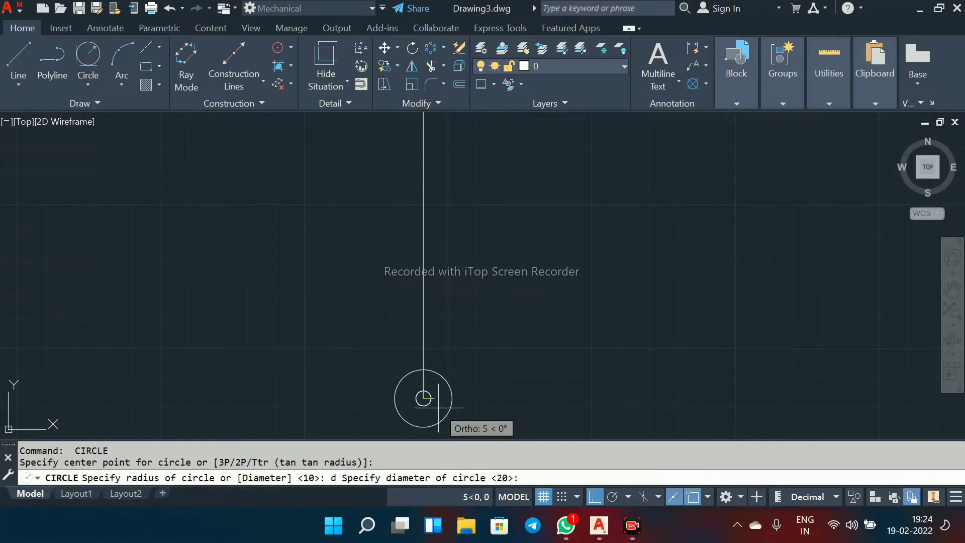
pyautogui.write('10')
pyautogui.press('Return')
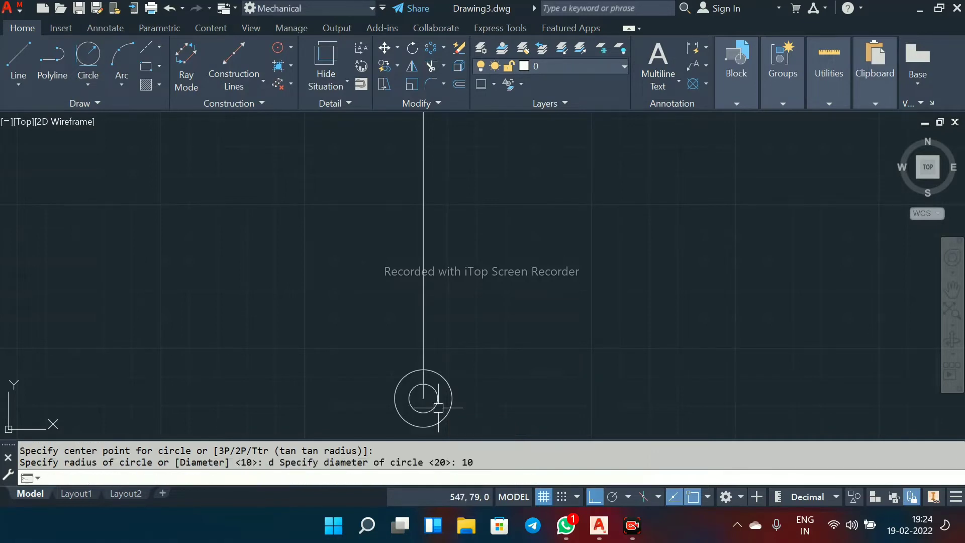
pyautogui.scroll(-2, 435, 347)
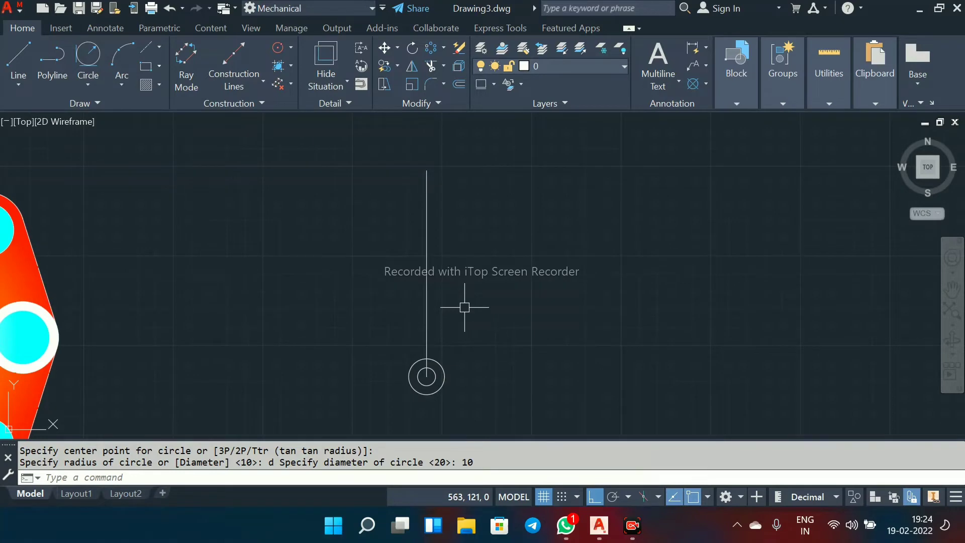
# Step: Draw connected lines from the circles' centre, 24 straight up and 47 horizontally to the right, and end the Line command
pyautogui.scroll(2, 465, 307)
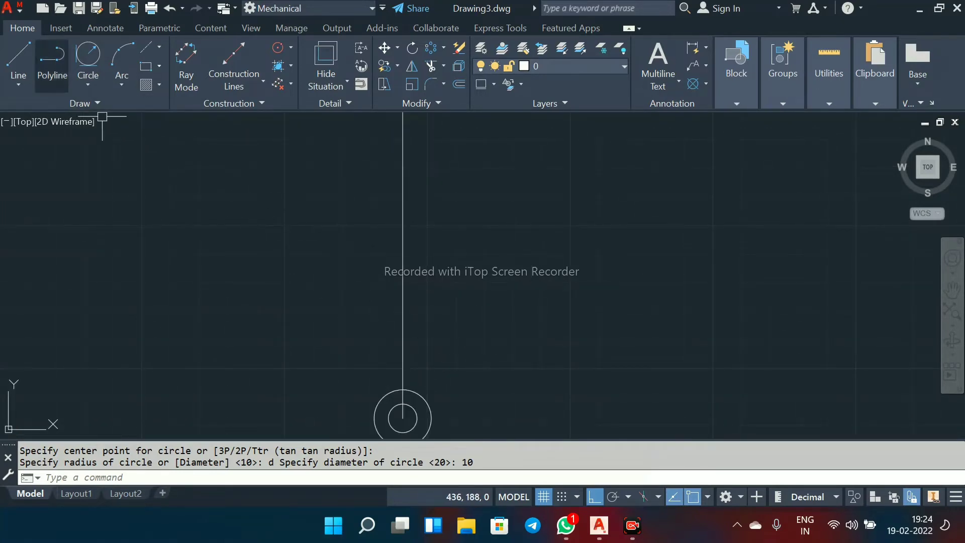
pyautogui.click(18, 56)
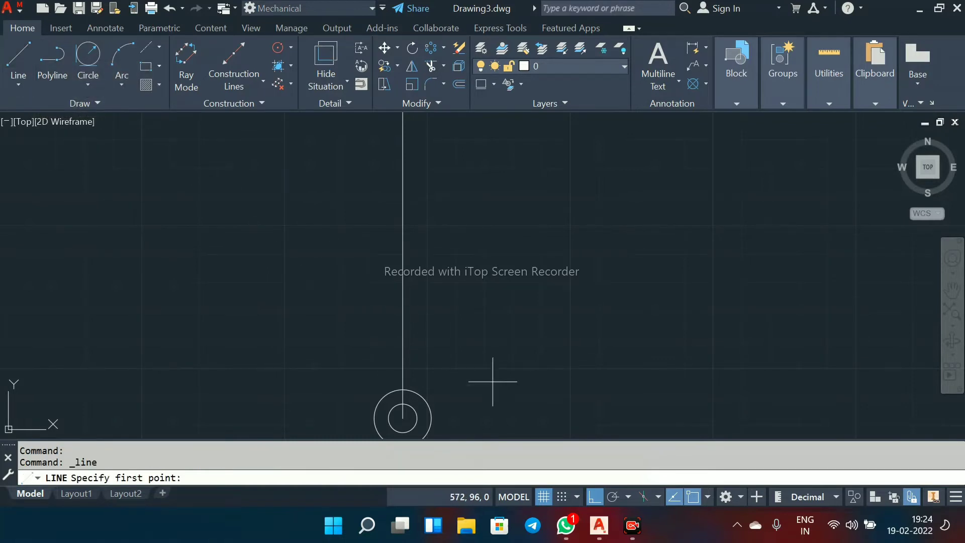
pyautogui.click(402, 418)
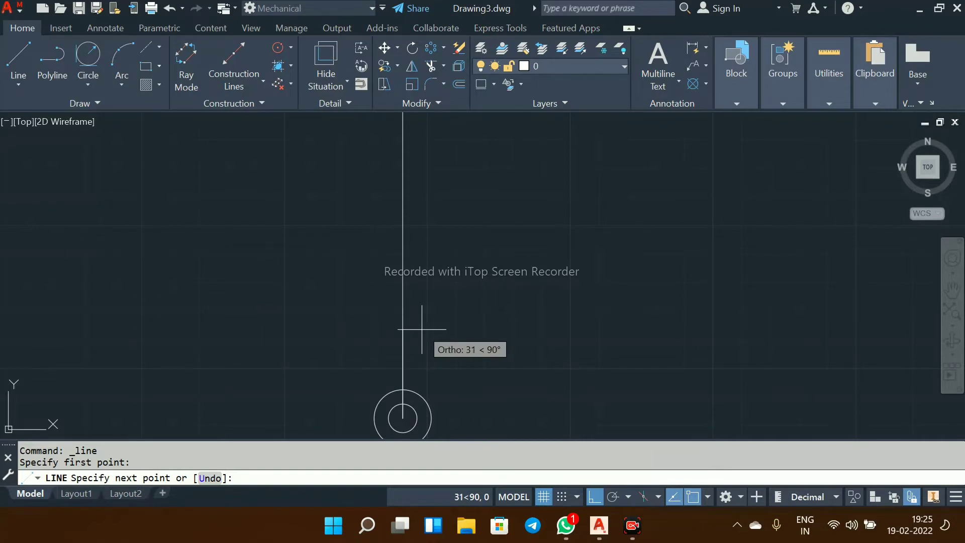
pyautogui.write('24')
pyautogui.press('Return')
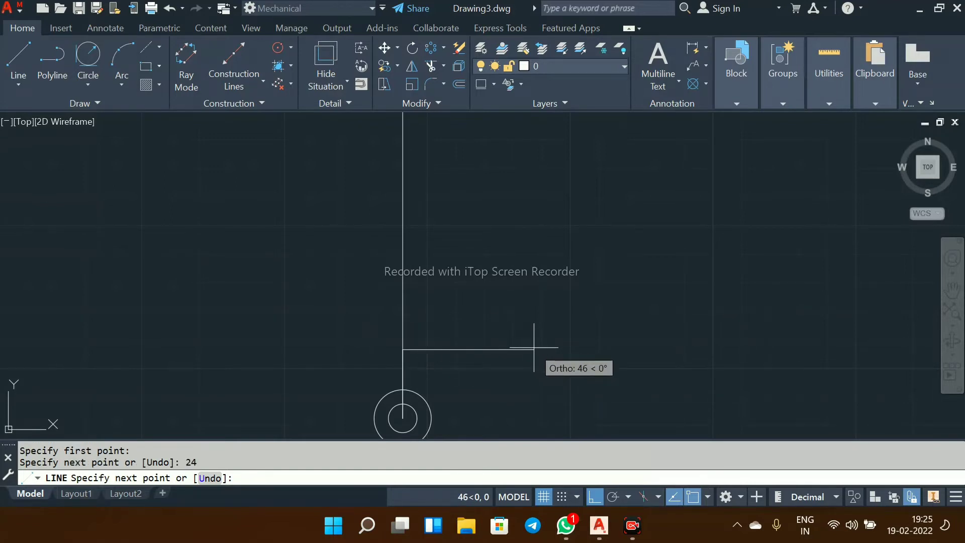
pyautogui.write('47')
pyautogui.press('Return')
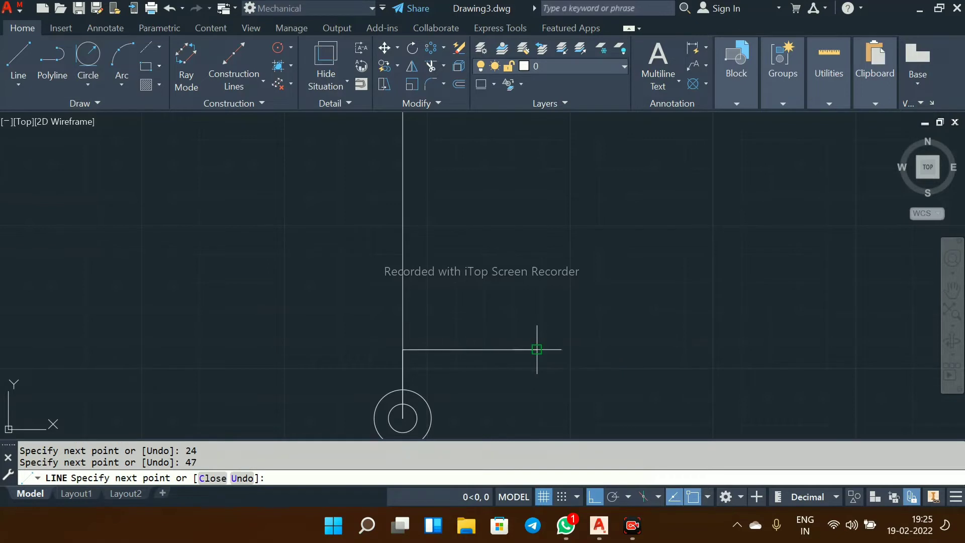
pyautogui.rightClick(564, 367)
pyautogui.click(609, 219)
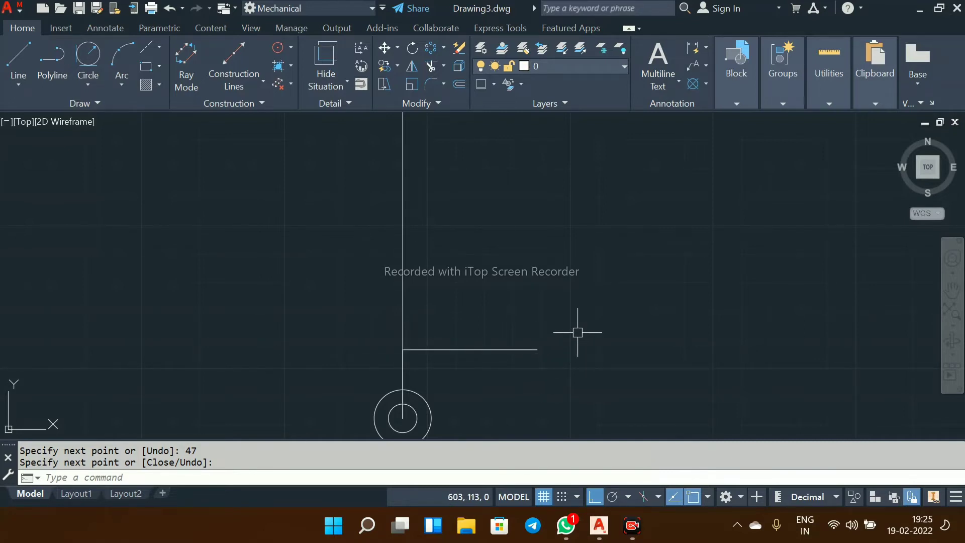
# Step: Draw a circle with a radius of 10 centred on the free end of the 47-long horizontal line
pyautogui.write('c')
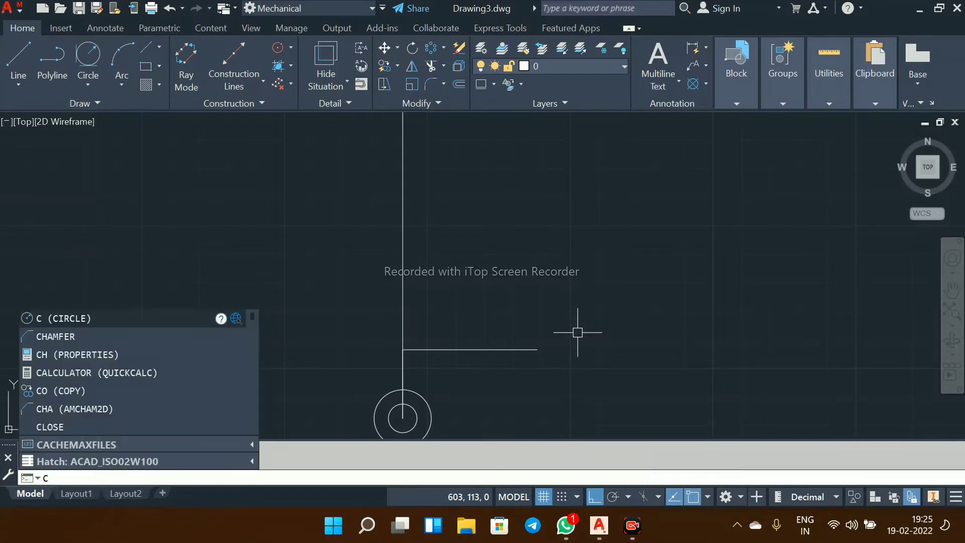
pyautogui.press('Return')
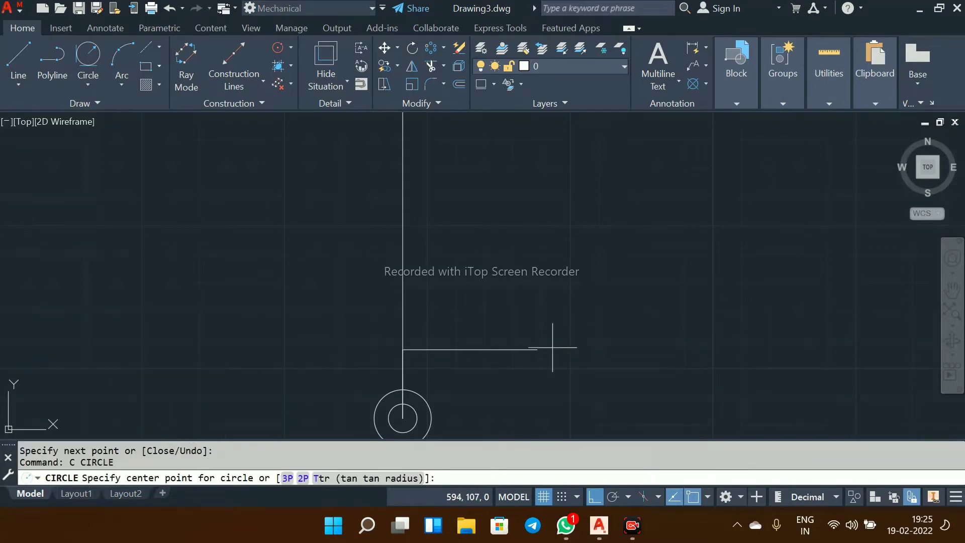
pyautogui.click(537, 350)
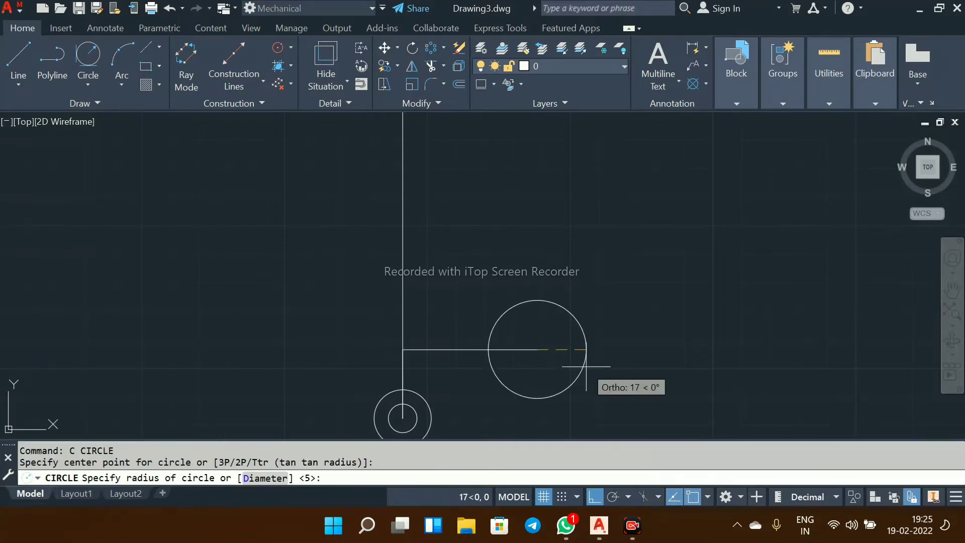
pyautogui.write('10')
pyautogui.press('Return')
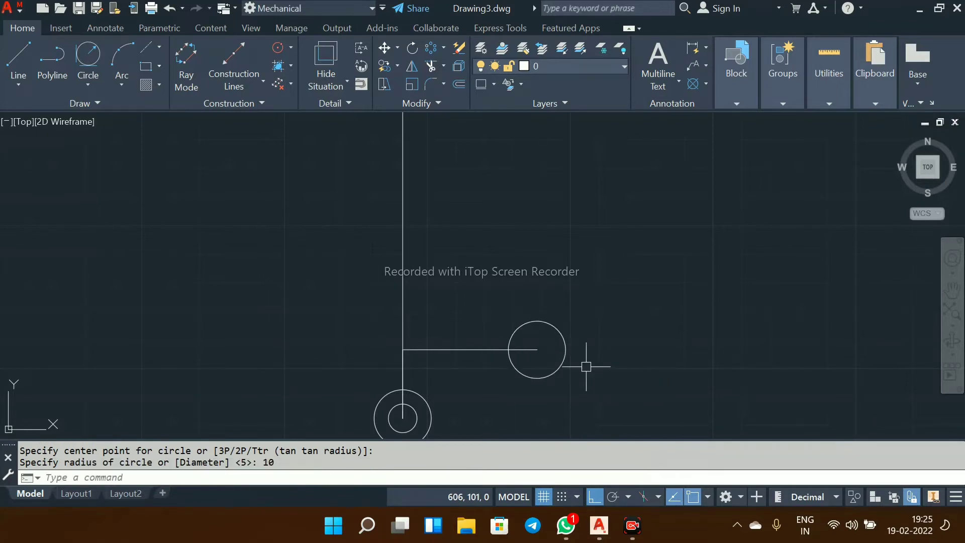
# Step: Draw a circle of radius 7 centred on the free end of the horizontal line, inside the existing circle
pyautogui.press('Return')
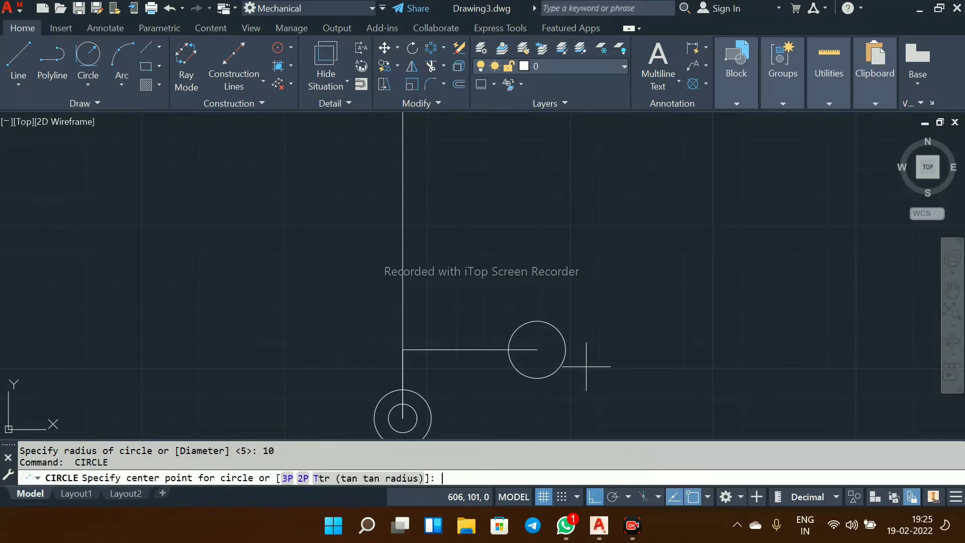
pyautogui.click(537, 349)
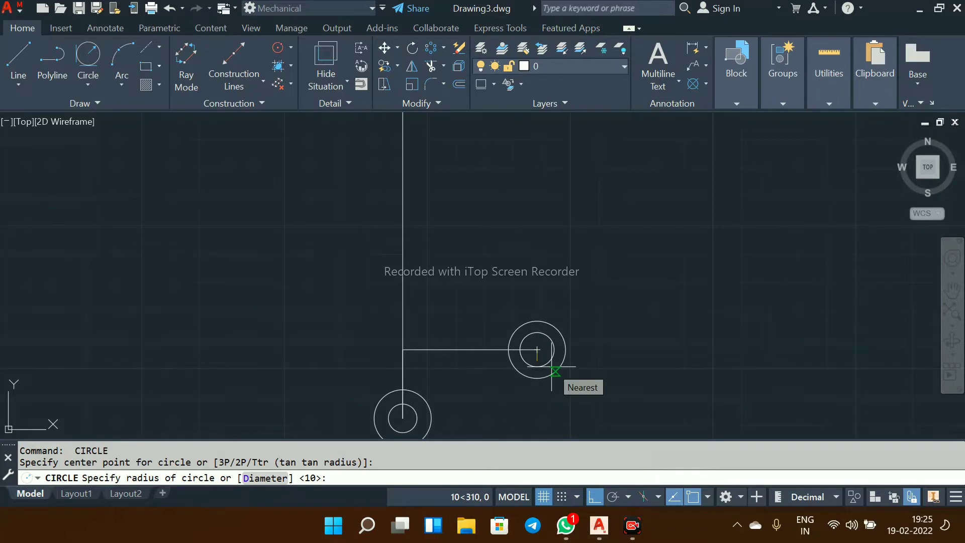
pyautogui.write('7')
pyautogui.press('Return')
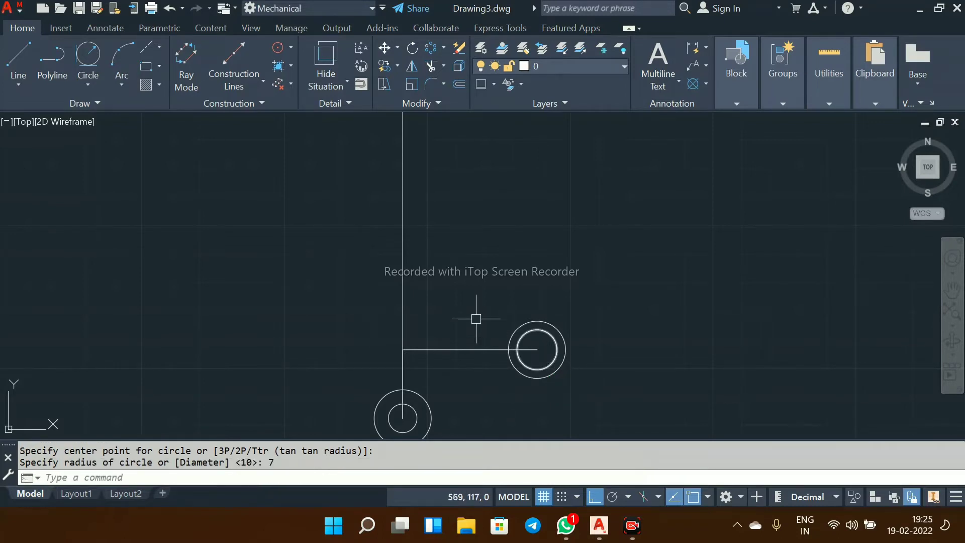
# Step: Draw a 26-unit vertical line upward from the junction of the horizontal and vertical lines
pyautogui.scroll(2, 474, 319)
pyautogui.scroll(-4, 474, 319)
pyautogui.moveTo(474, 332); pyautogui.dragTo(491, 309, button='middle')
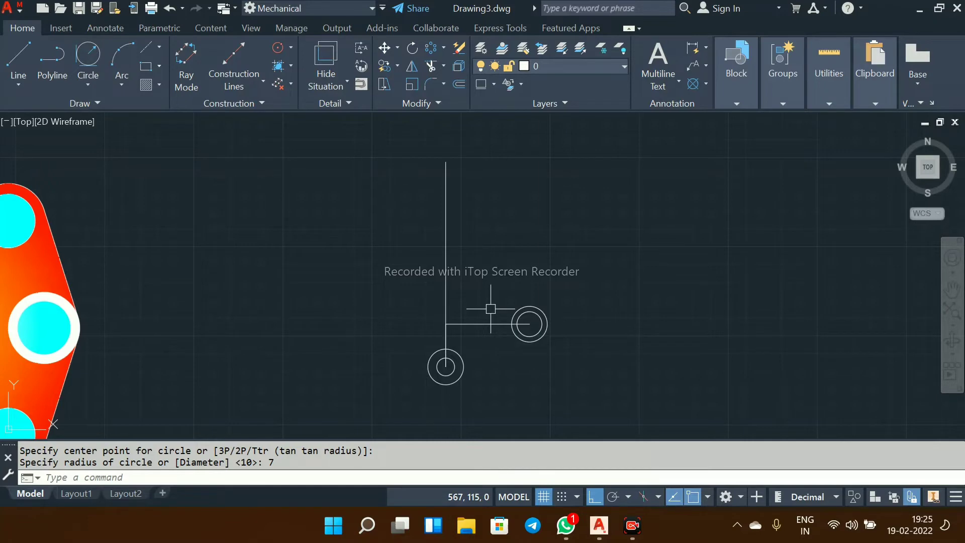
pyautogui.scroll(2, 491, 309)
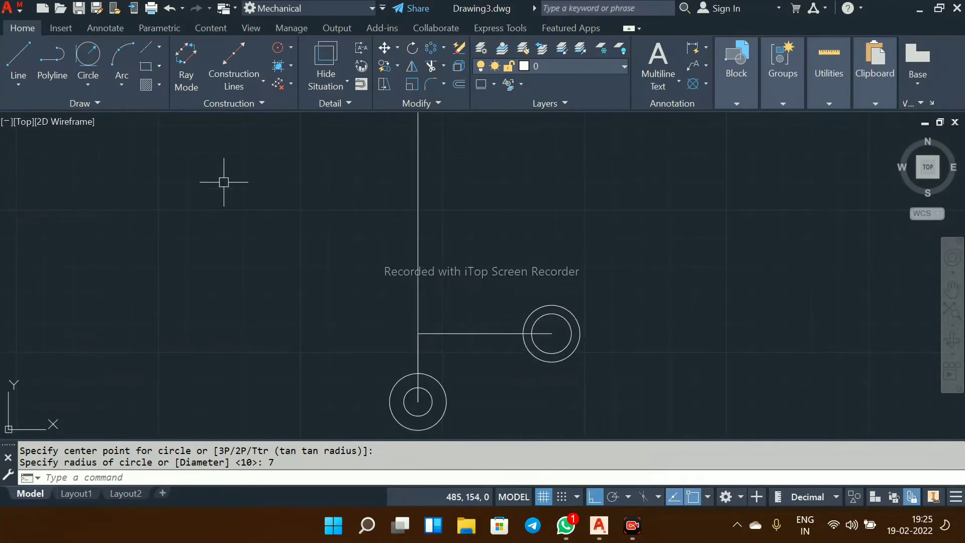
pyautogui.write('L')
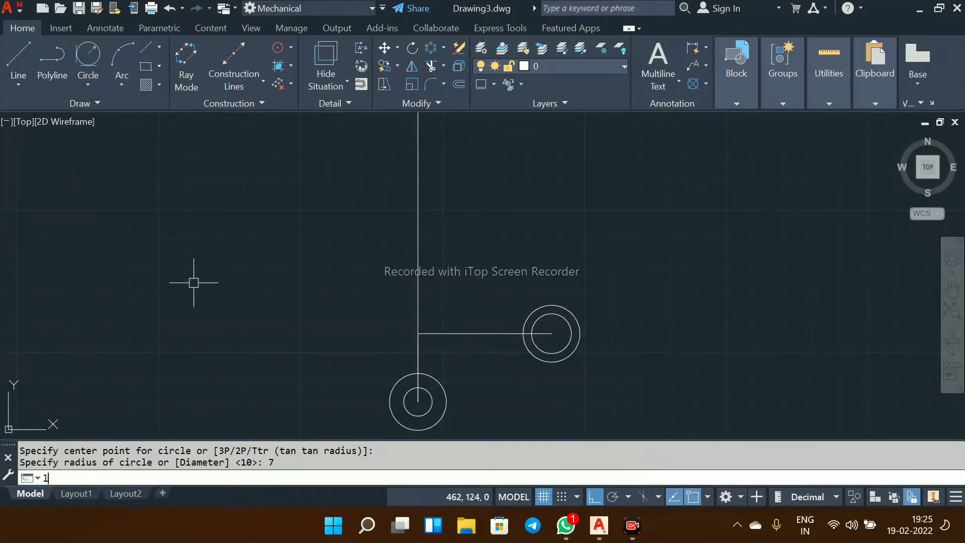
pyautogui.press('Return')
pyautogui.click(418, 333)
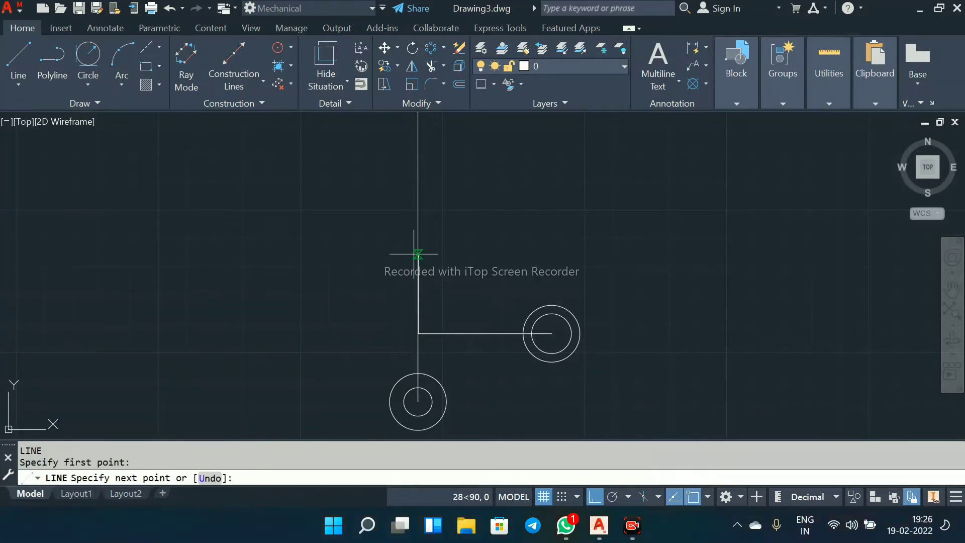
pyautogui.write('26')
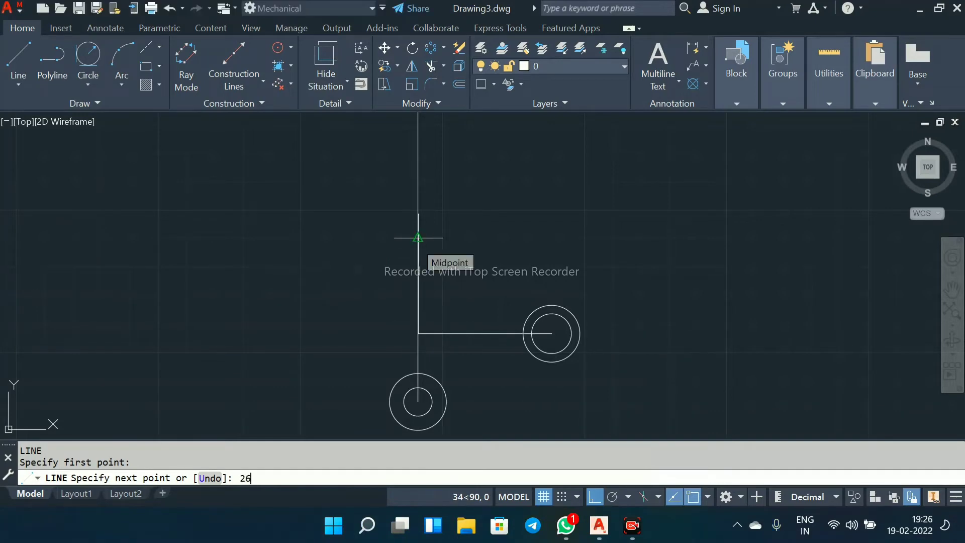
pyautogui.press('Return')
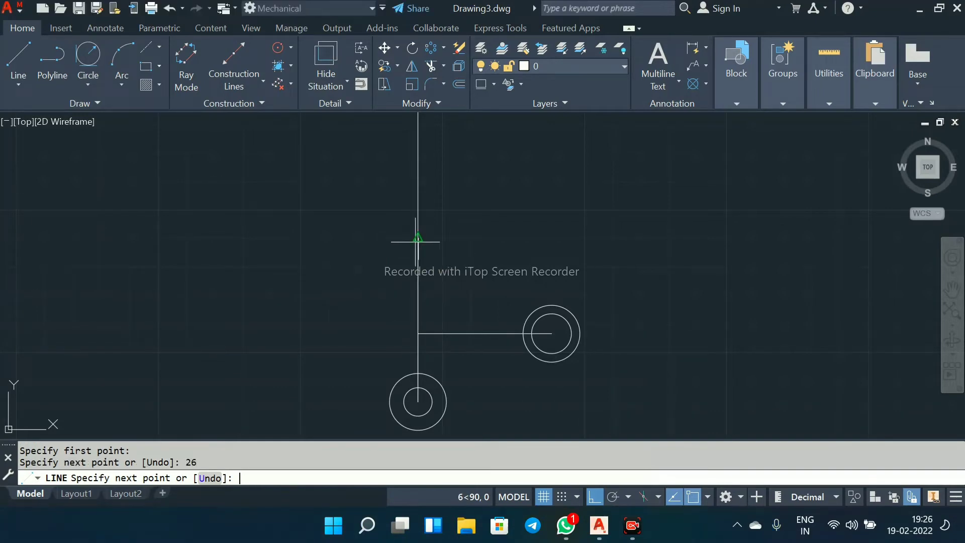
pyautogui.rightClick(507, 258)
pyautogui.click(533, 268)
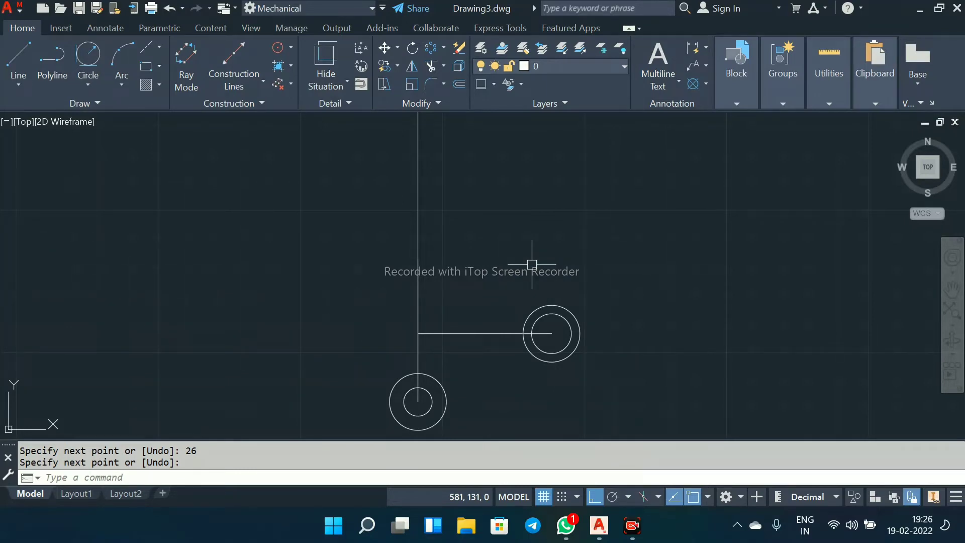
# Step: Draw a circle of diameter 66 centred on the upper end of the 26-unit line
pyautogui.write('c')
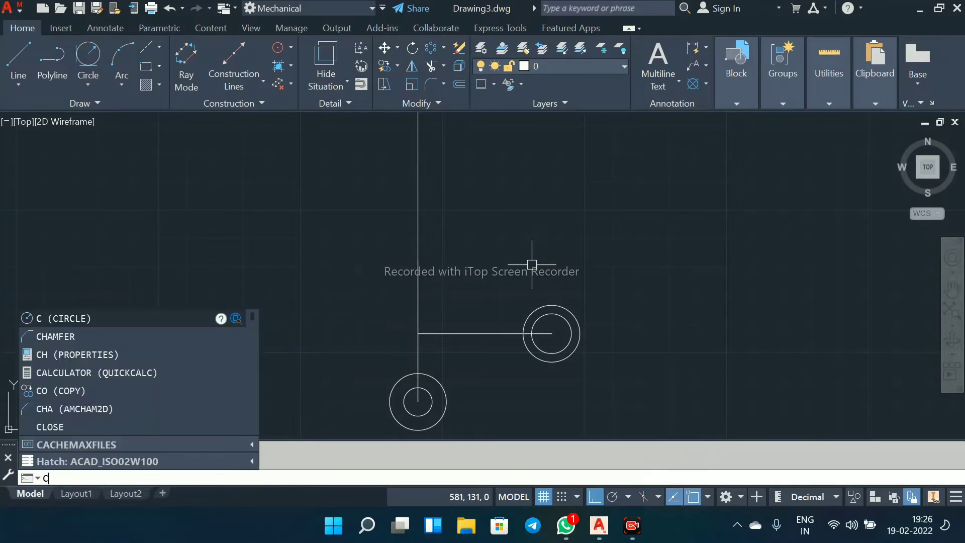
pyautogui.press('Return')
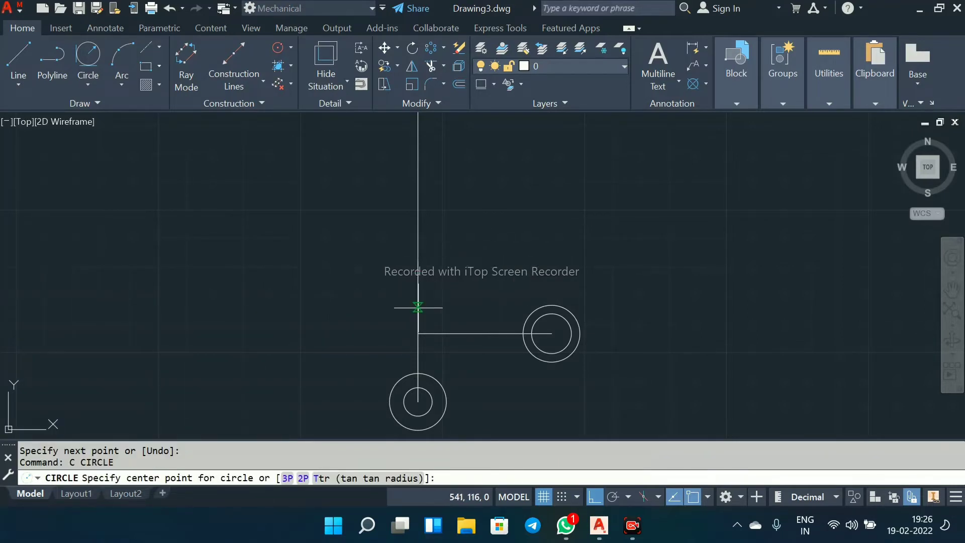
pyautogui.click(418, 259)
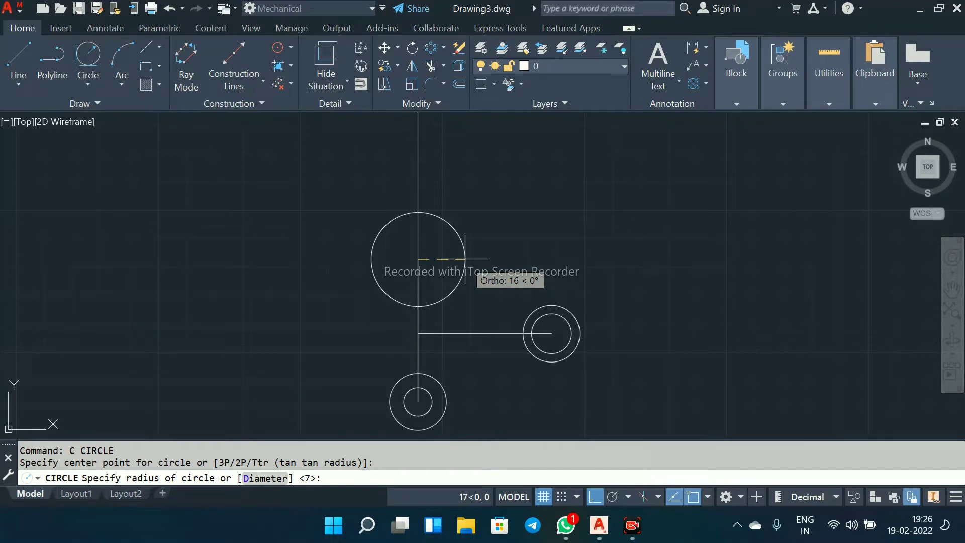
pyautogui.write('d')
pyautogui.press('Return')
pyautogui.write('66')
pyautogui.press('Return')
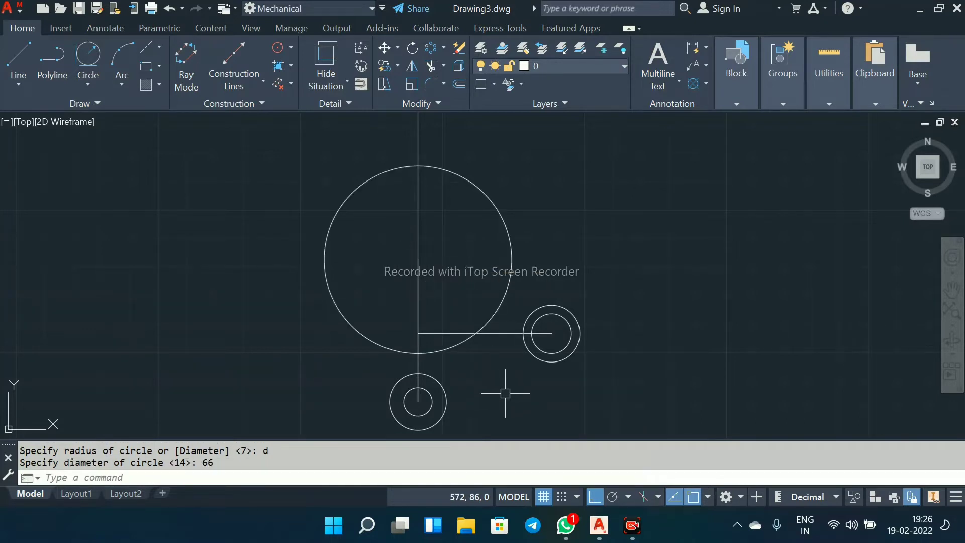
# Step: Draw a Tan, Tan, Radius circle of radius 20 tangent to the lowest outer circle and the large circle
pyautogui.scroll(2, 482, 384)
pyautogui.moveTo(421, 355); pyautogui.dragTo(441, 318, button='middle')
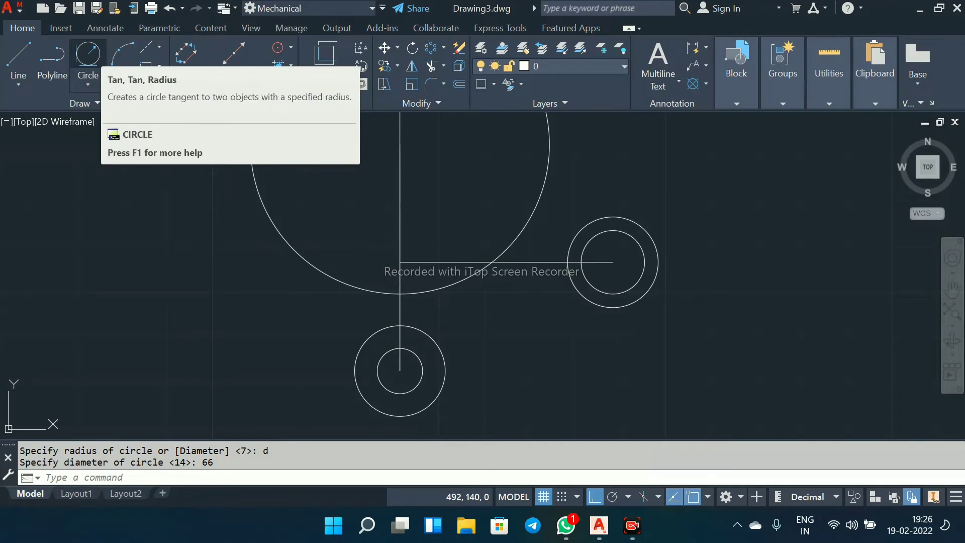
pyautogui.click(87, 54)
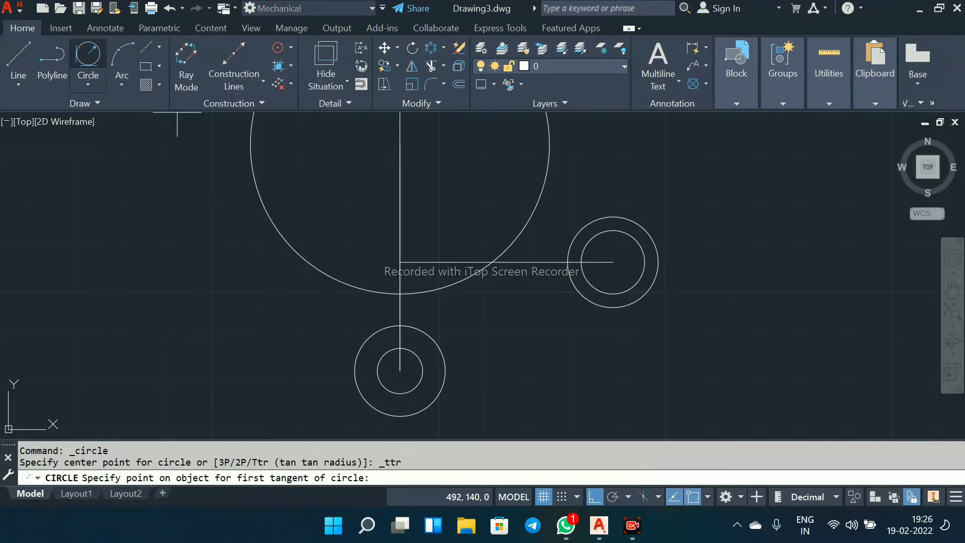
pyautogui.click(440, 350)
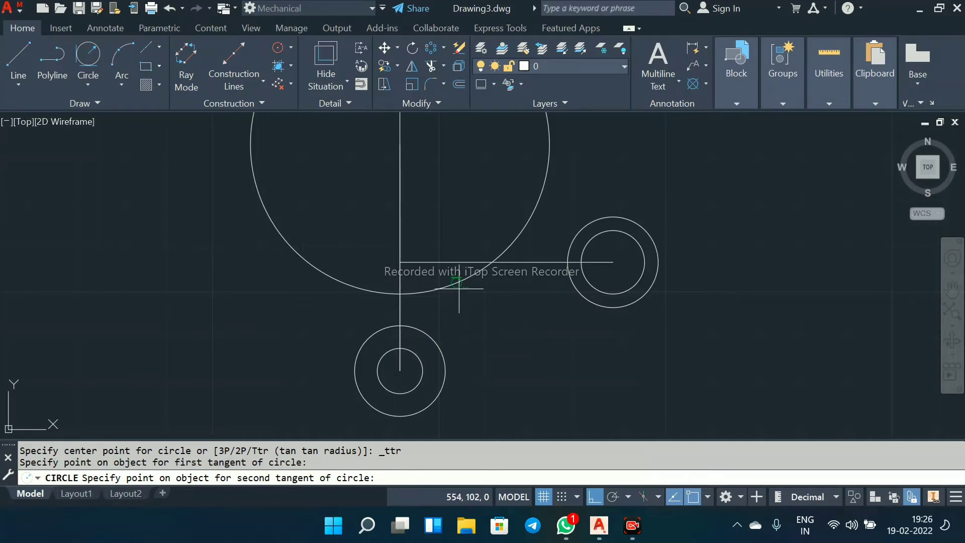
pyautogui.click(466, 280)
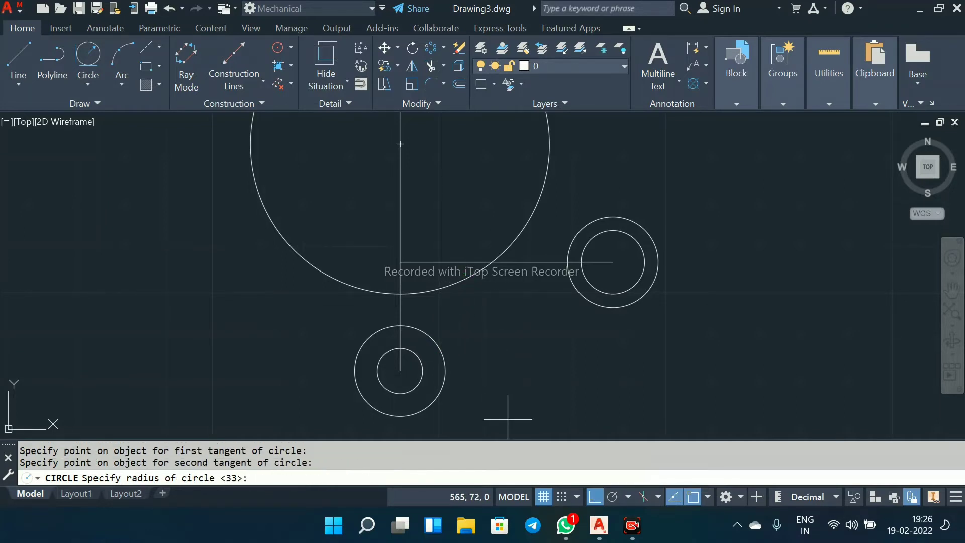
pyautogui.write('20')
pyautogui.press('Return')
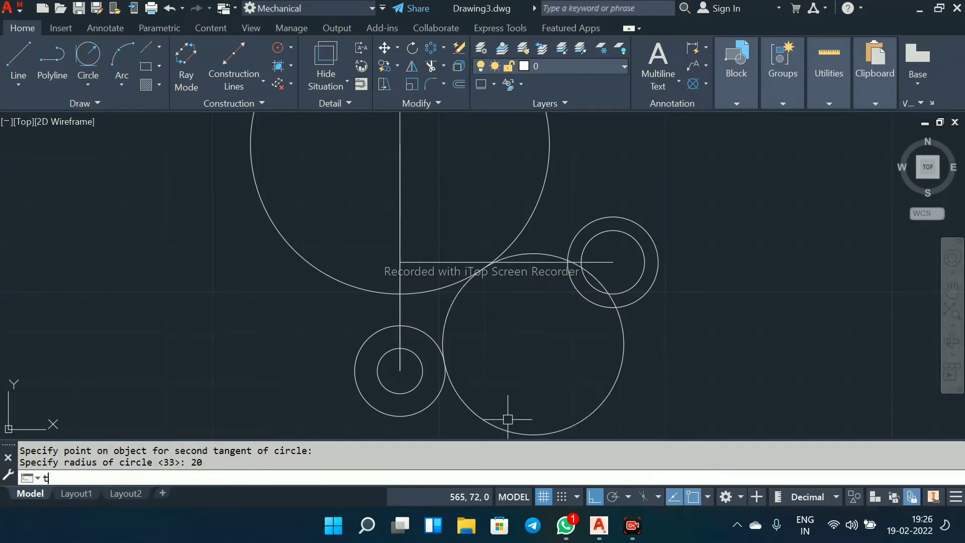
# Step: Trim the radius 20 circle to leave only the arc joining the lowest outer circle to the large circle
pyautogui.write('TR')
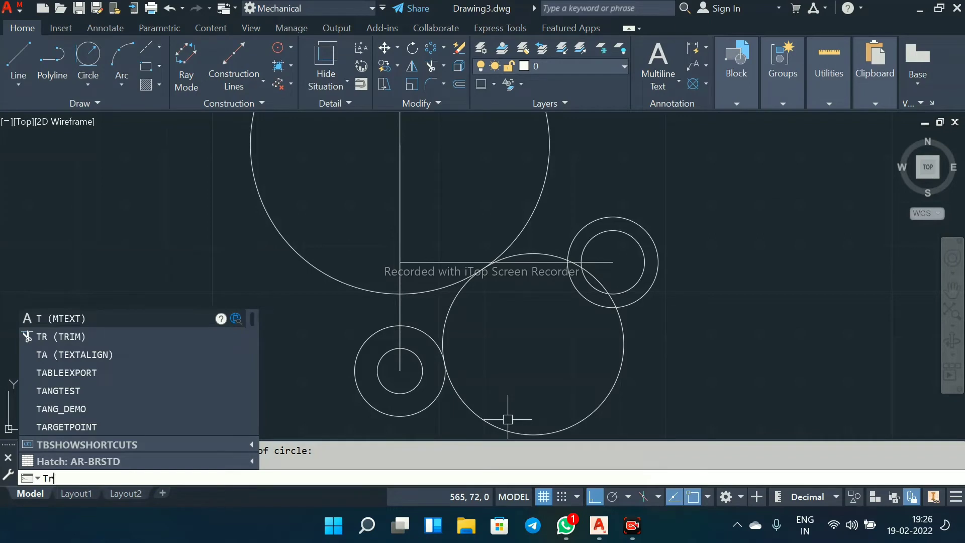
pyautogui.press('Return')
pyautogui.click(484, 419)
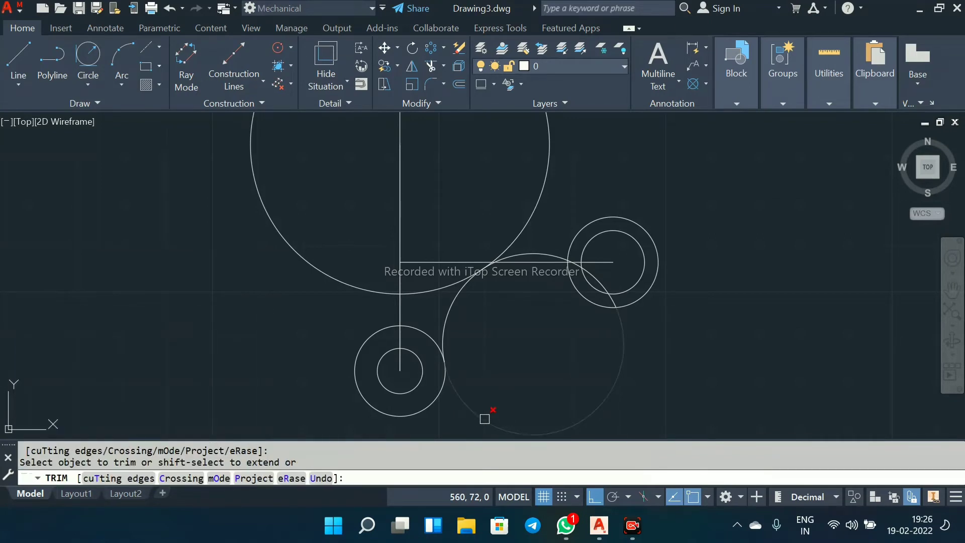
pyautogui.scroll(4, 603, 286)
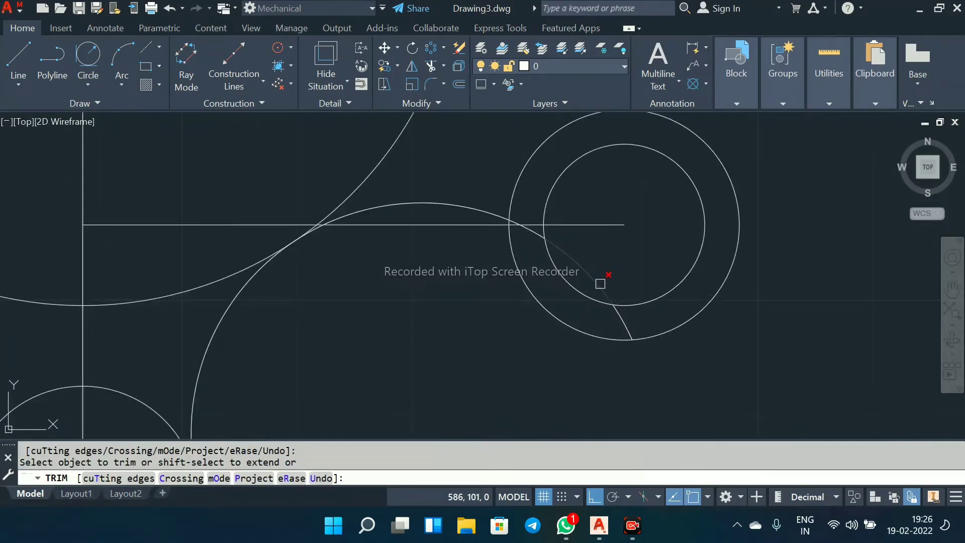
pyautogui.click(605, 283)
pyautogui.click(622, 325)
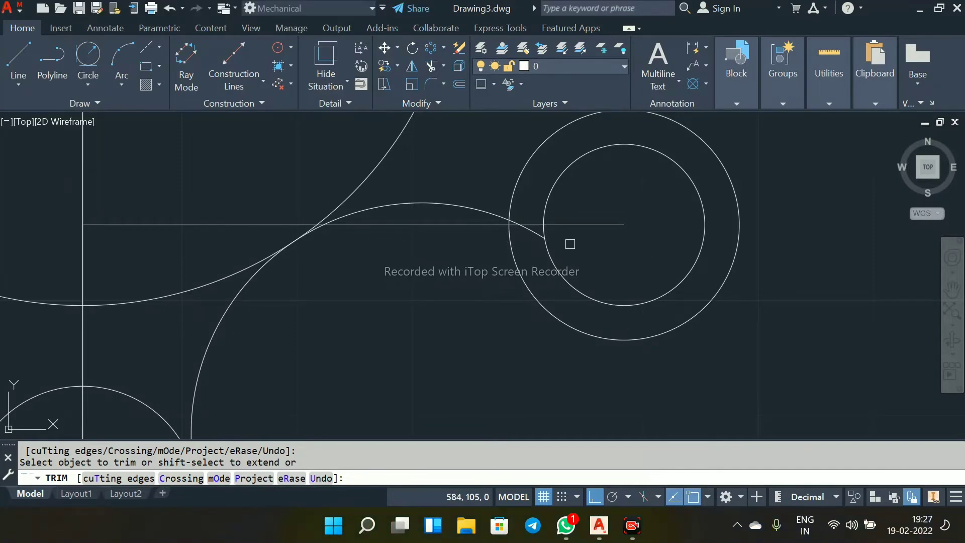
pyautogui.click(533, 232)
pyautogui.click(466, 207)
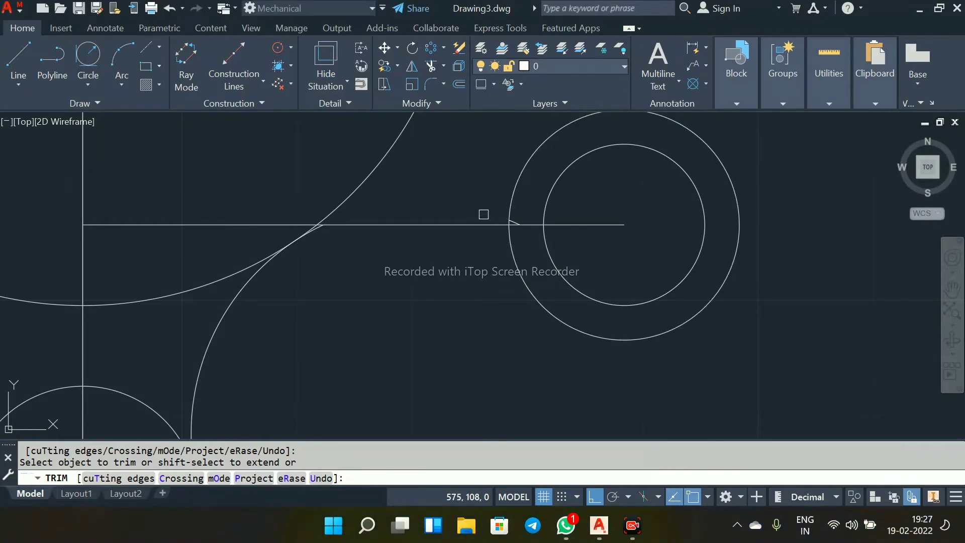
pyautogui.scroll(2, 520, 215)
pyautogui.click(512, 221)
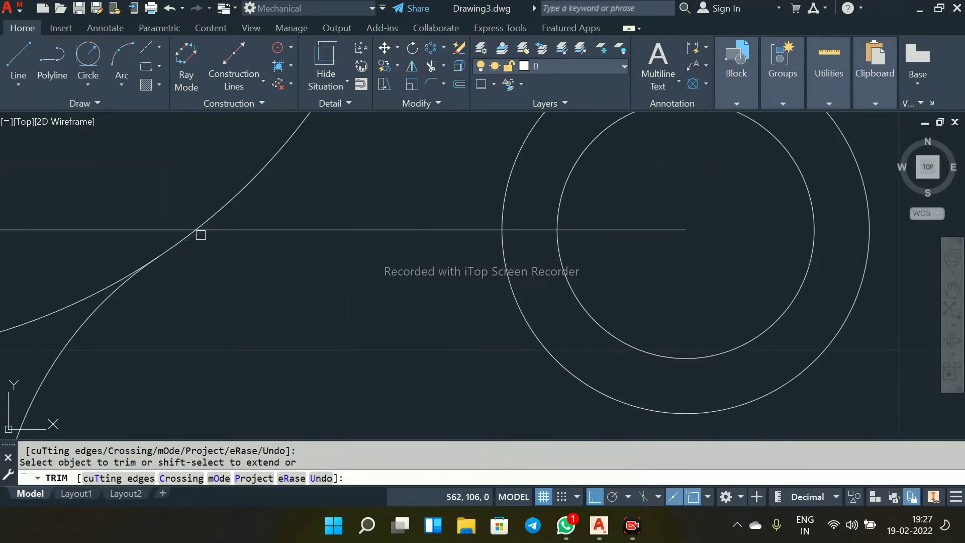
pyautogui.scroll(-2, 200, 235)
pyautogui.scroll(-1, 338, 209)
pyautogui.rightClick(339, 207)
pyautogui.click(359, 217)
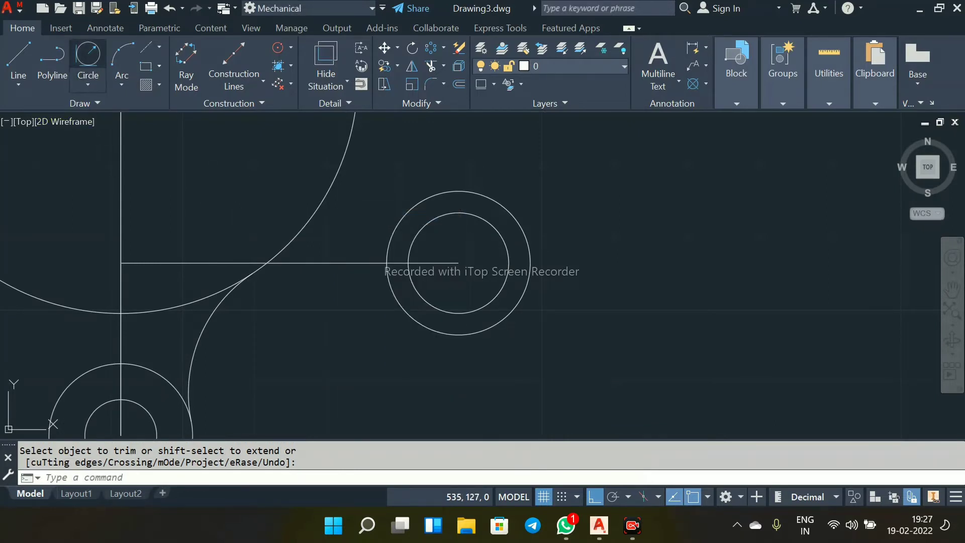
# Step: Draw a Tan, Tan, Radius circle of radius 10 tangent to the large circle and the outer circle beside it
pyautogui.click(88, 54)
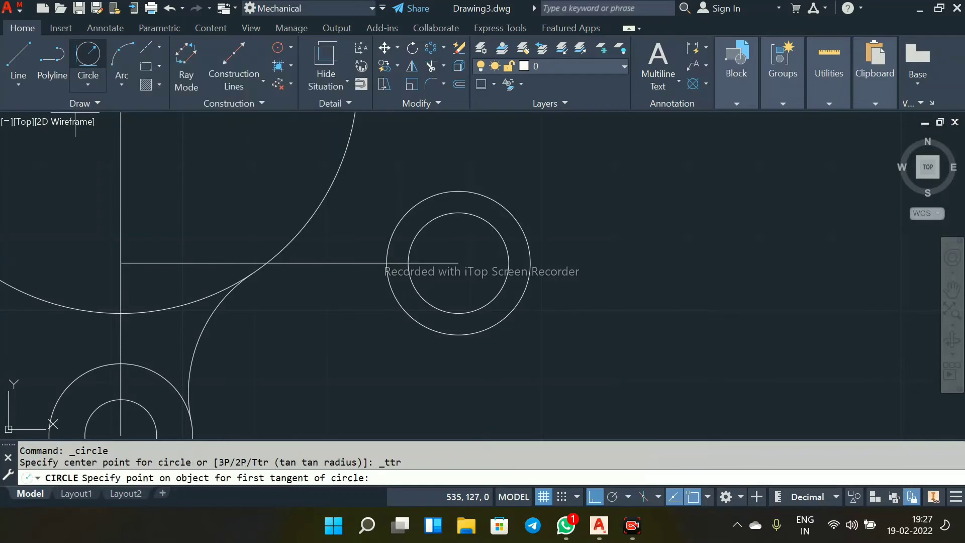
pyautogui.click(275, 253)
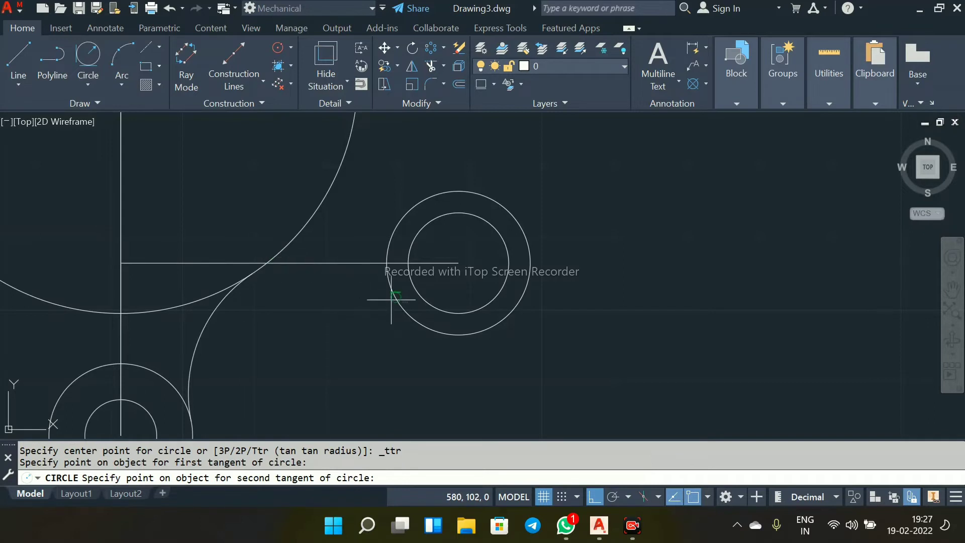
pyautogui.click(388, 255)
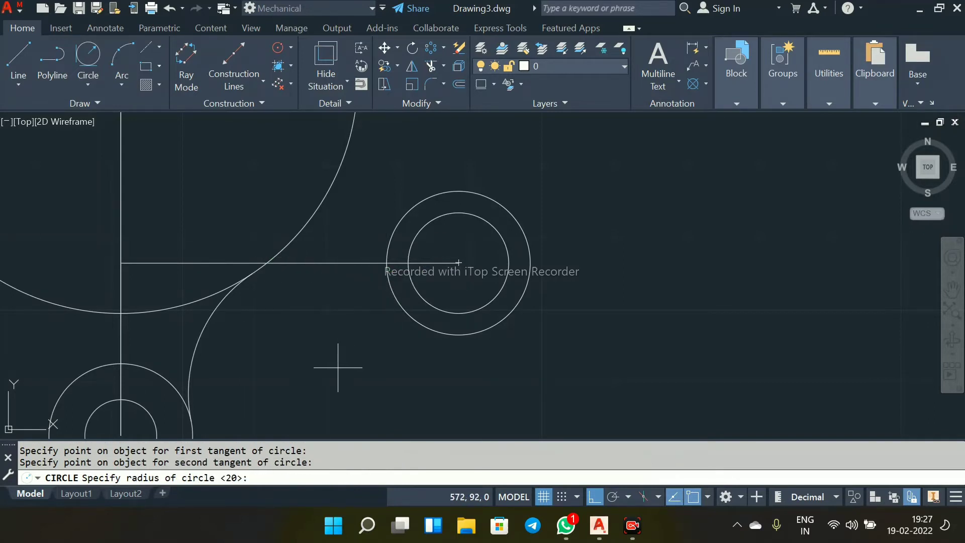
pyautogui.write('10')
pyautogui.press('Return')
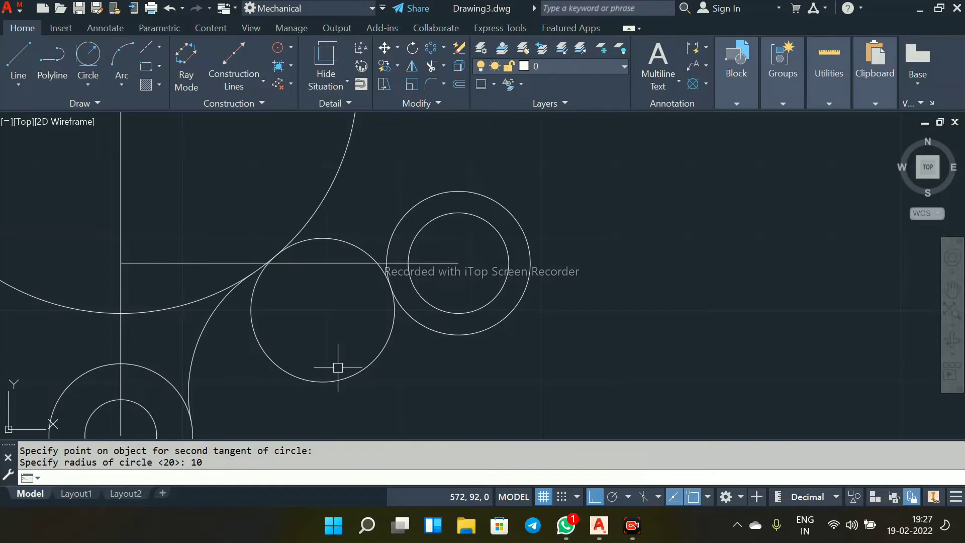
# Step: Trim the radius 10 circle to leave only the arc joining the large circle to the outer circle beside it
pyautogui.write('tr')
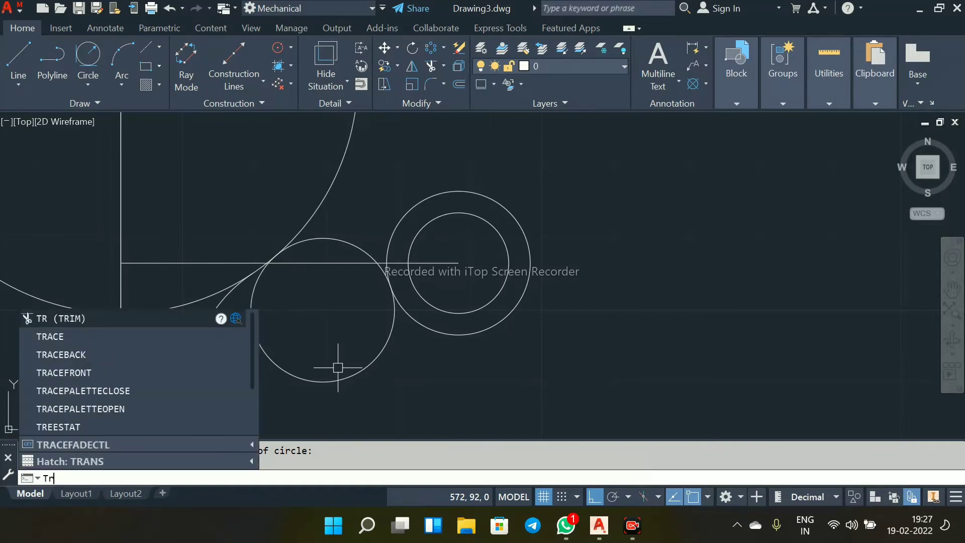
pyautogui.press('Return')
pyautogui.click(318, 376)
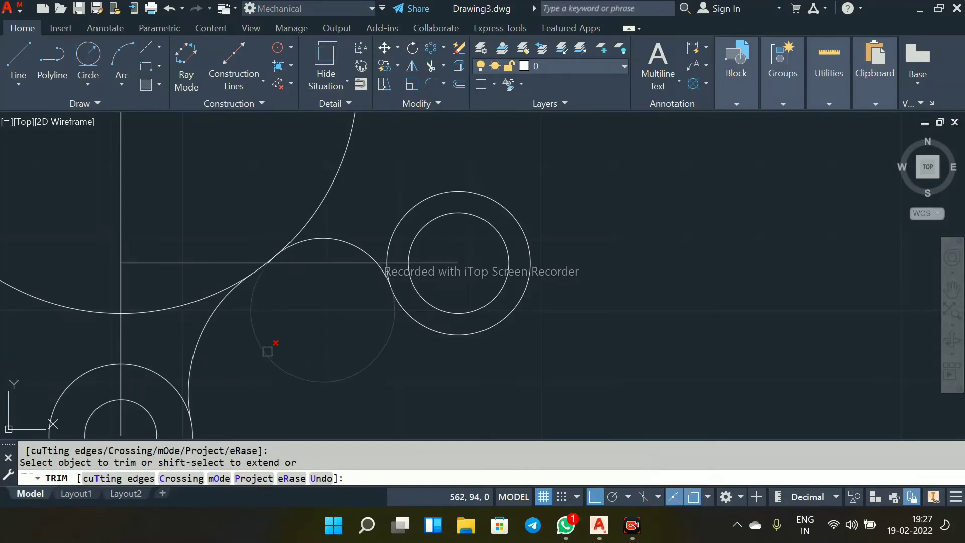
pyautogui.scroll(2, 321, 268)
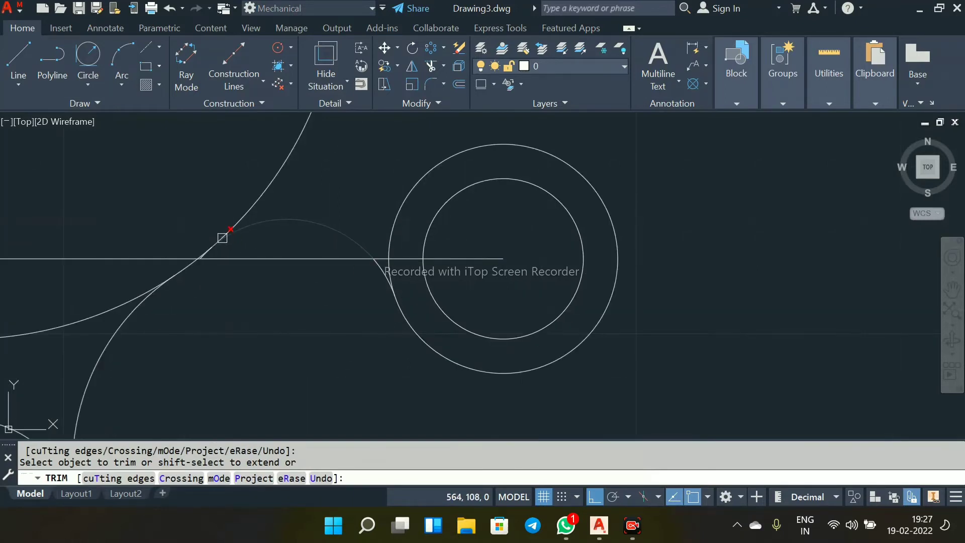
pyautogui.scroll(3, 211, 251)
pyautogui.scroll(-3, 266, 243)
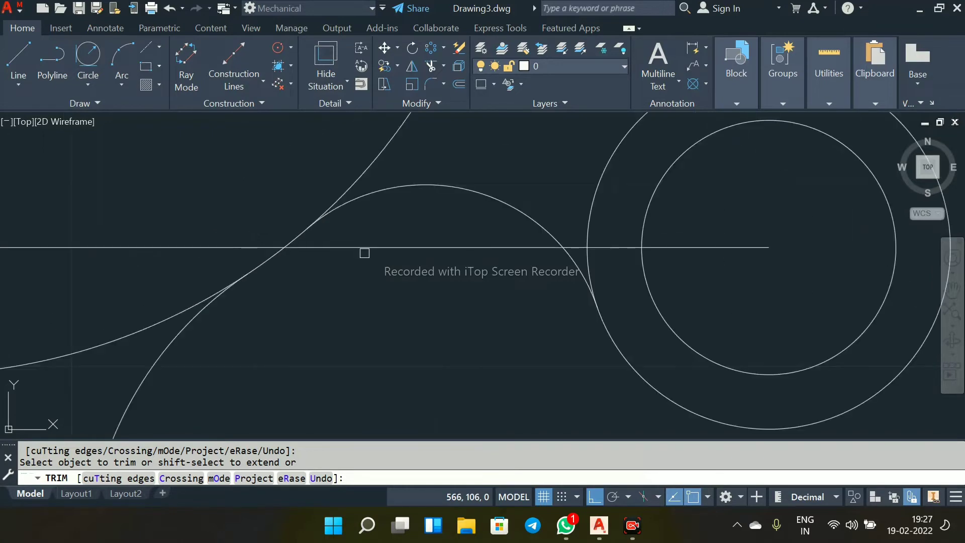
pyautogui.scroll(-5, 408, 282)
pyautogui.rightClick(442, 195)
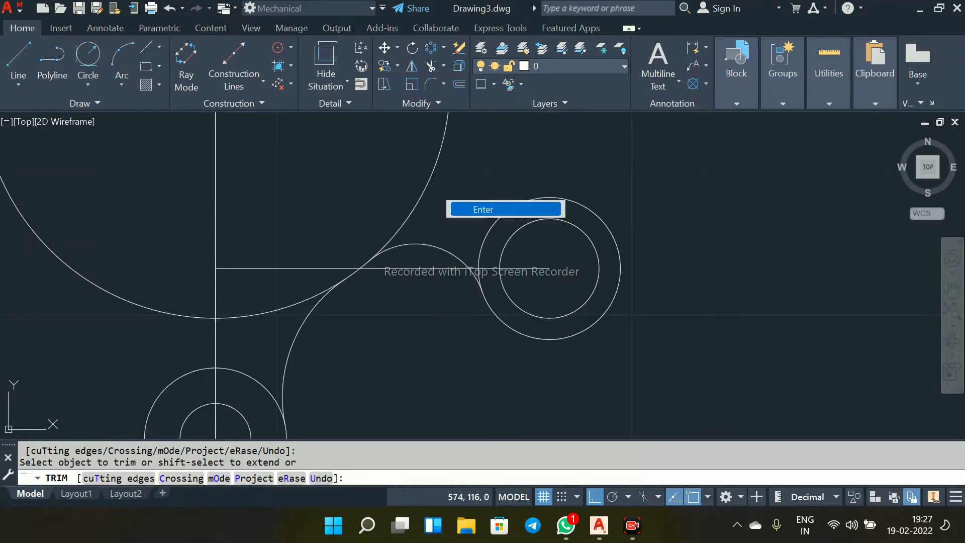
pyautogui.click(471, 211)
# Step: Draw a Tan, Tan, Radius circle of radius 20 tangent to the upper side of the right-hand outer circle and the large circle
pyautogui.moveTo(471, 215)
pyautogui.mouseDown(button='middle')
pyautogui.moveTo(533, 291)
pyautogui.moveTo(559, 285)
pyautogui.moveTo(590, 255)
pyautogui.mouseUp(button='middle')
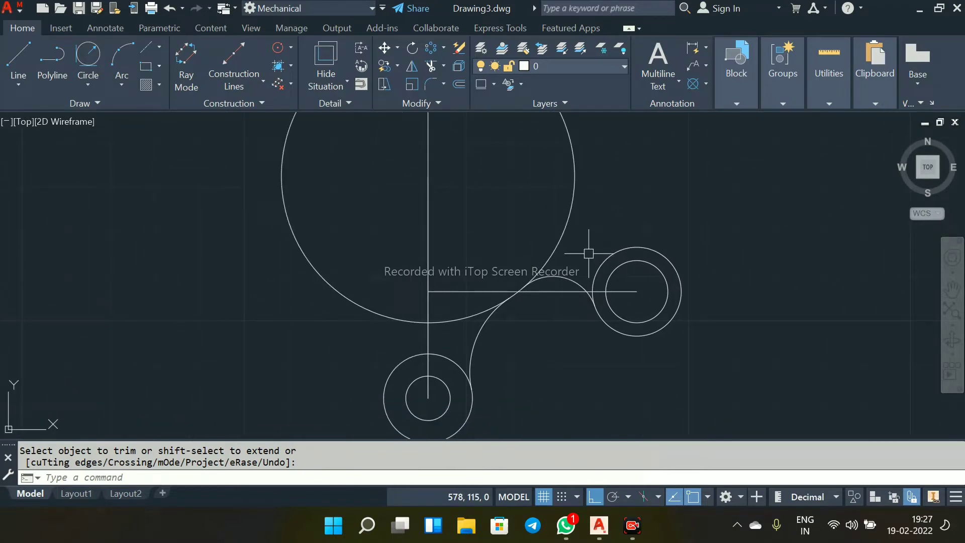
pyautogui.moveTo(589, 253); pyautogui.dragTo(567, 294, button='middle')
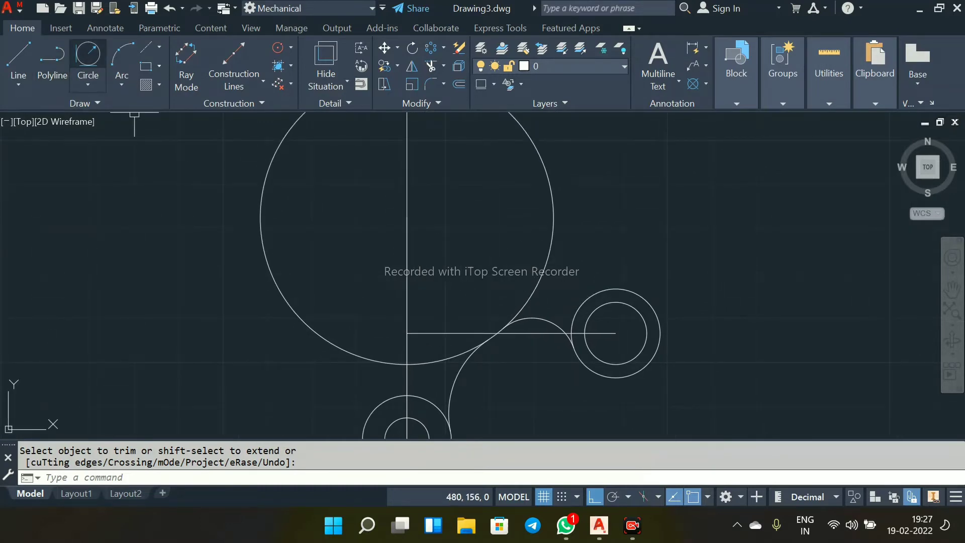
pyautogui.click(88, 56)
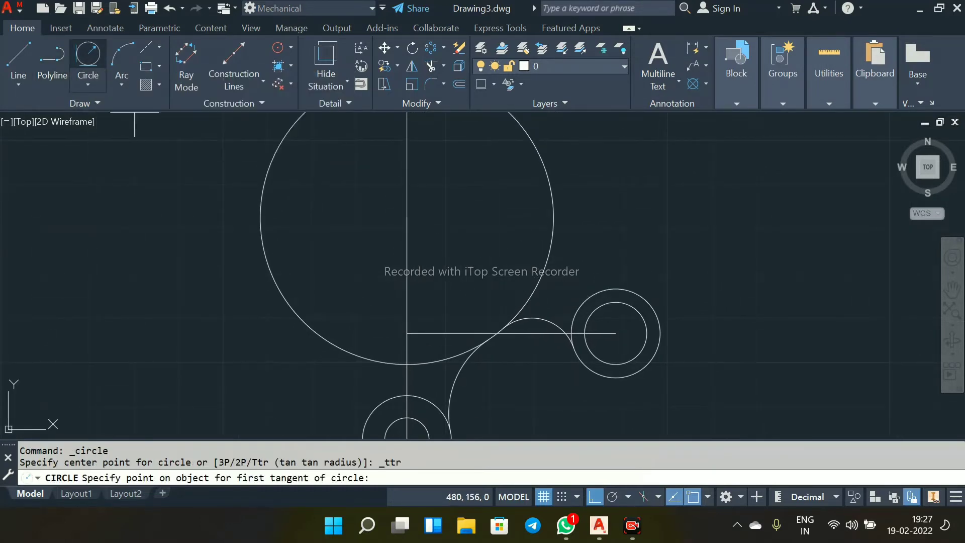
pyautogui.click(624, 289)
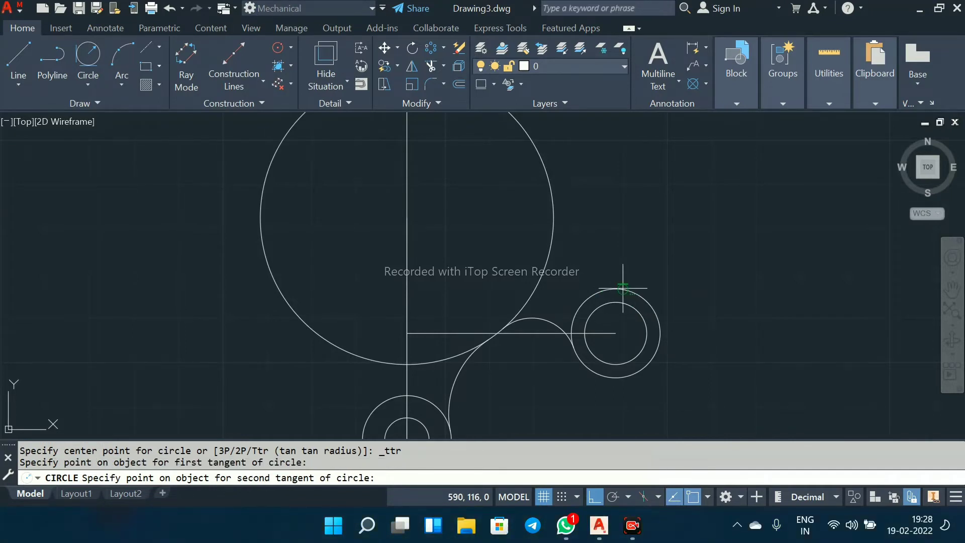
pyautogui.click(556, 219)
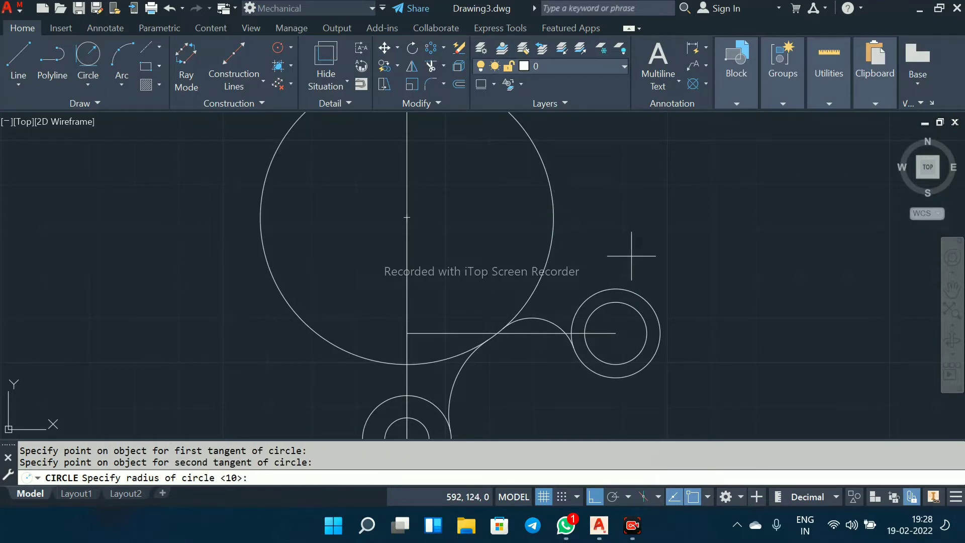
pyautogui.write('20')
pyautogui.press('Return')
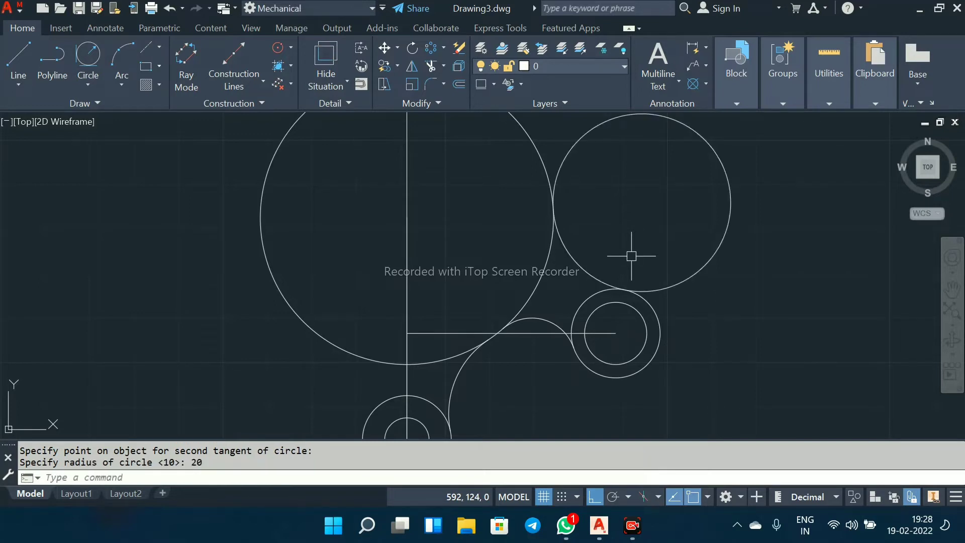
# Step: Trim the new radius 20 circle to leave only the arc blending the large circle into the right-hand outer circle
pyautogui.write('tr')
pyautogui.press('Return')
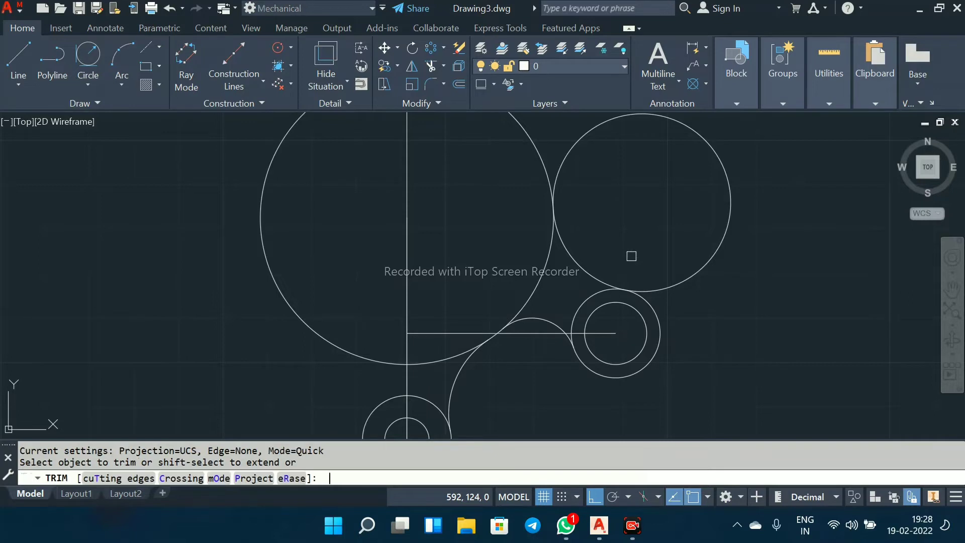
pyautogui.click(573, 138)
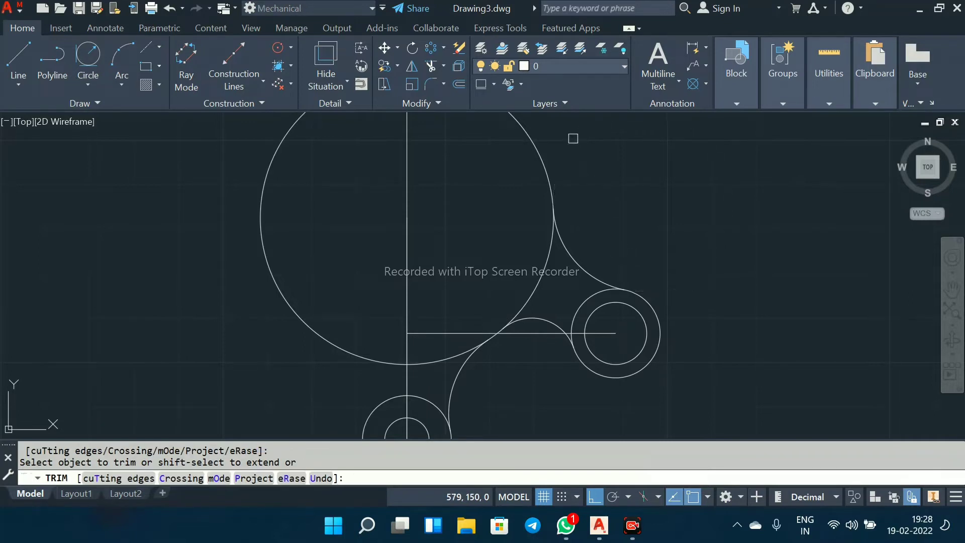
pyautogui.rightClick(626, 212)
pyautogui.click(648, 222)
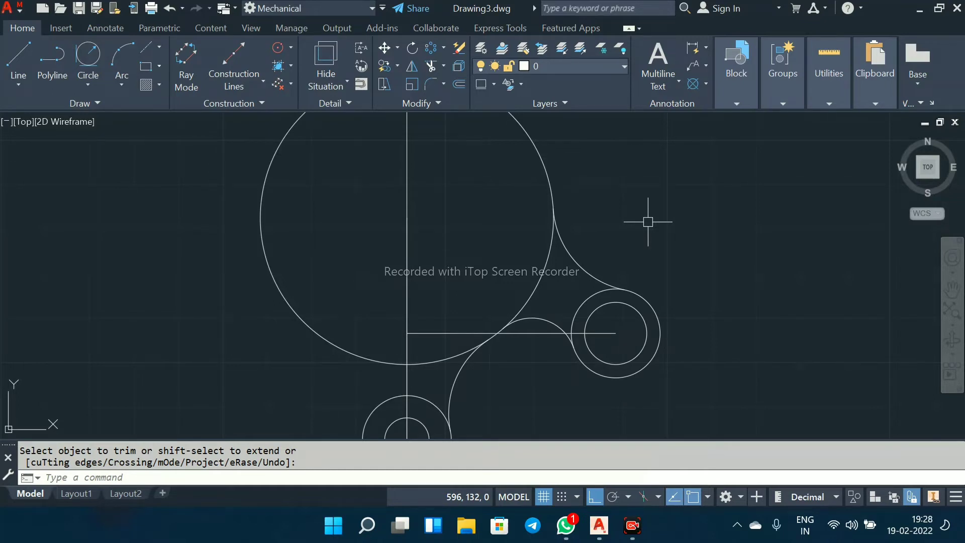
# Step: Trim away the inward-facing part of the right-hand outer circle between its two blending arcs
pyautogui.press('Return')
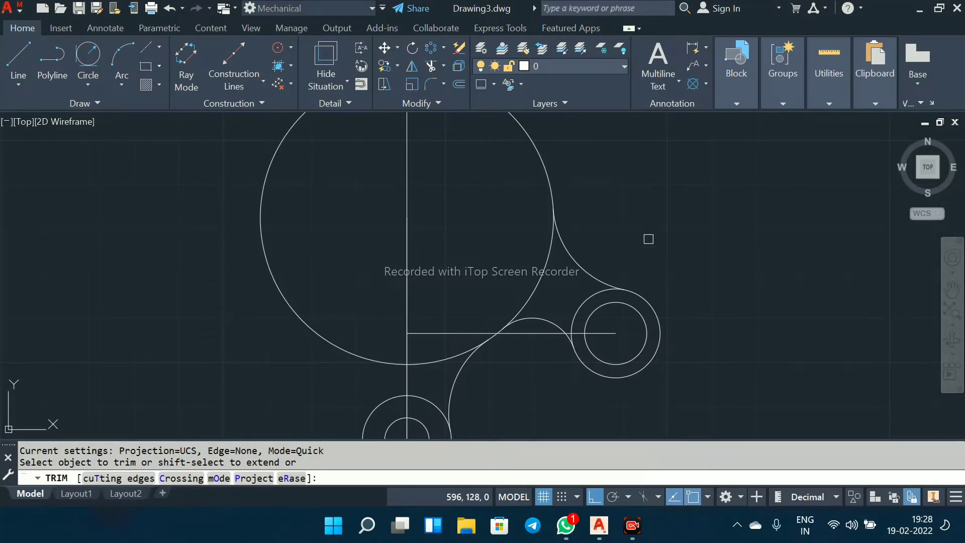
pyautogui.click(595, 300)
pyautogui.click(588, 299)
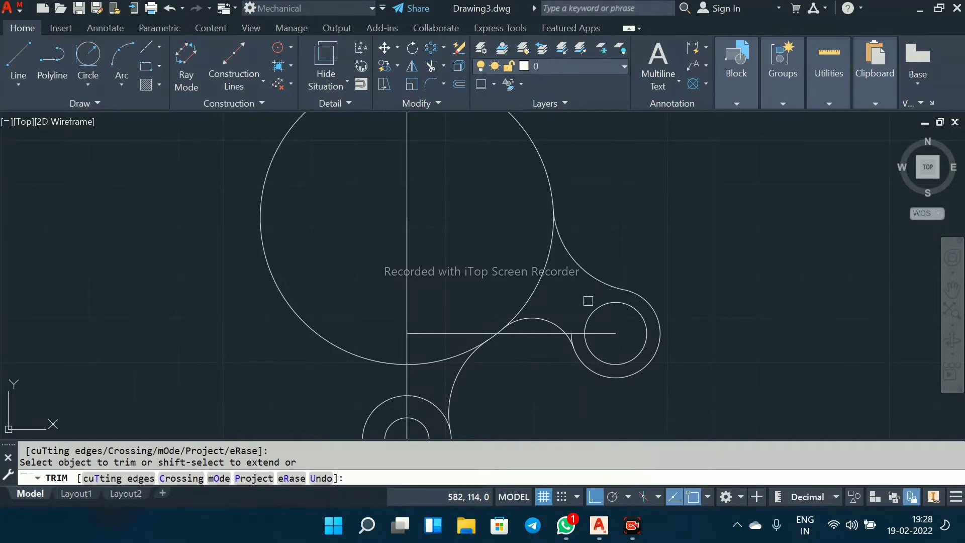
pyautogui.scroll(3, 589, 299)
pyautogui.click(546, 395)
pyautogui.rightClick(547, 394)
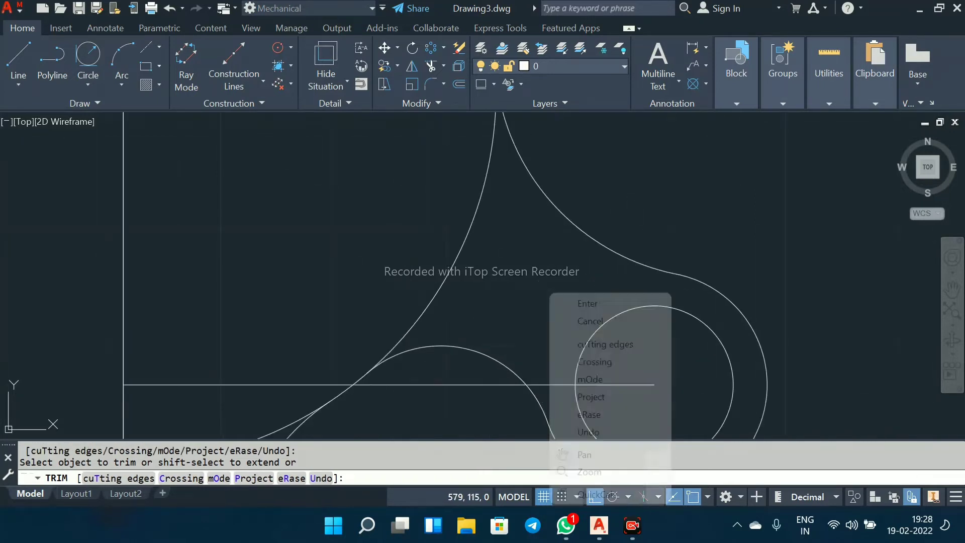
pyautogui.click(563, 302)
# Step: Mirror the lowest concentric circles, the right-hand lug with its hole and the three blending arcs about the vertical centreline, keeping the source objects
pyautogui.scroll(-2, 551, 300)
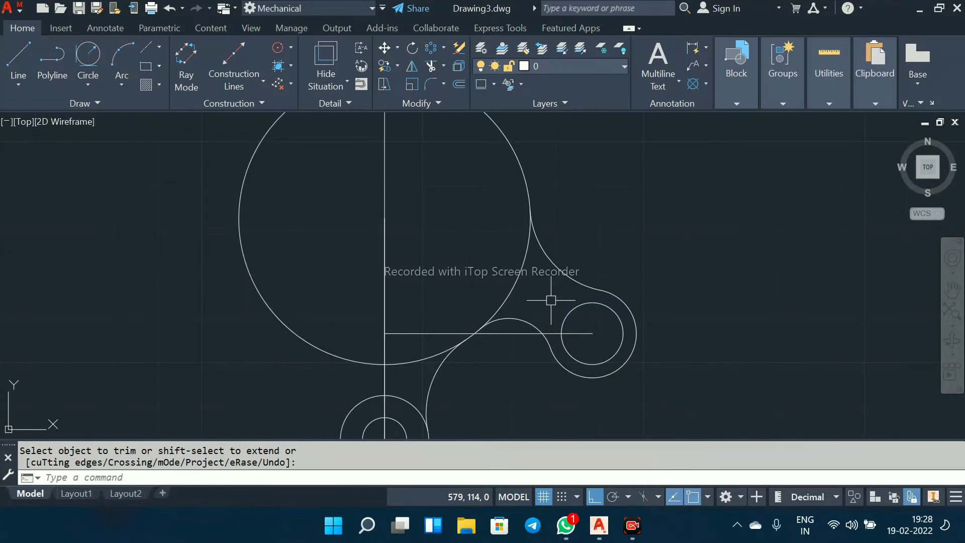
pyautogui.scroll(-4, 551, 300)
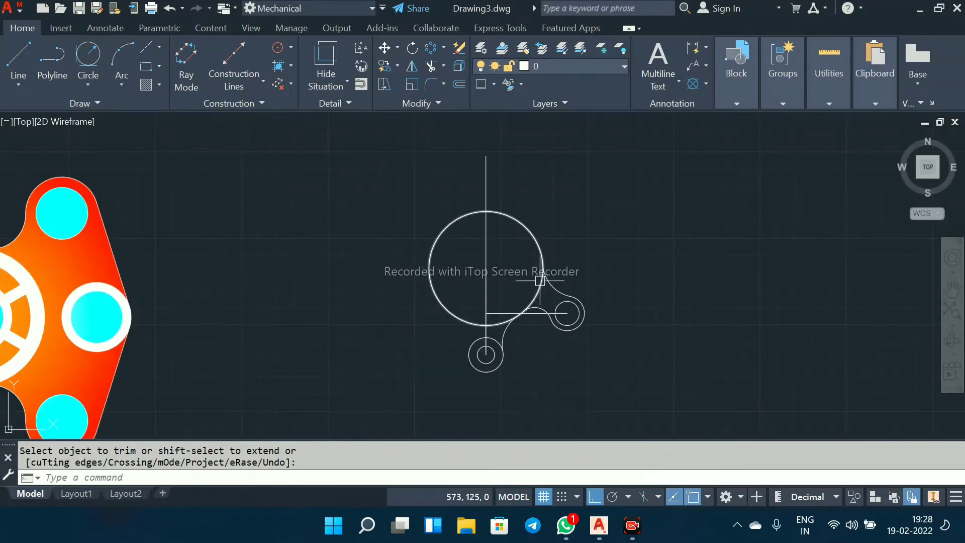
pyautogui.scroll(2, 541, 284)
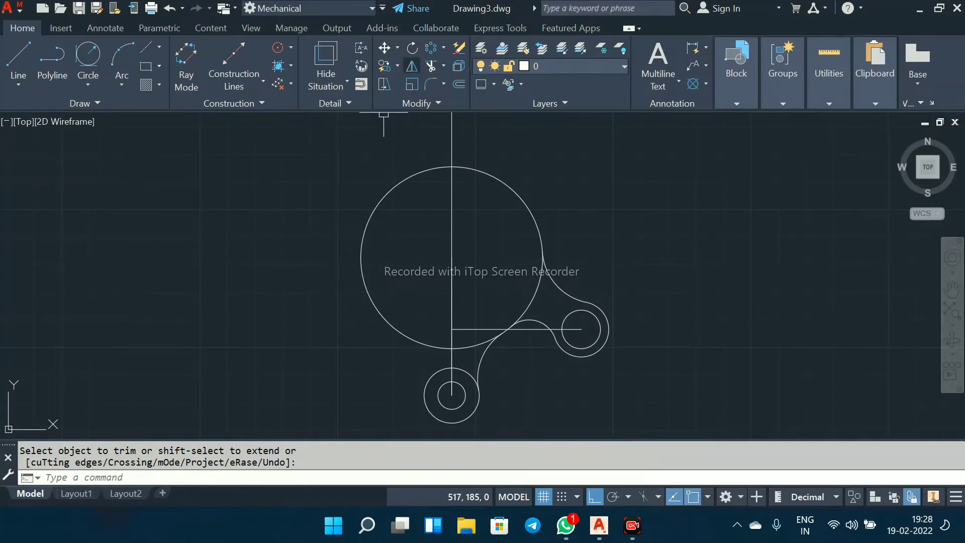
pyautogui.click(412, 66)
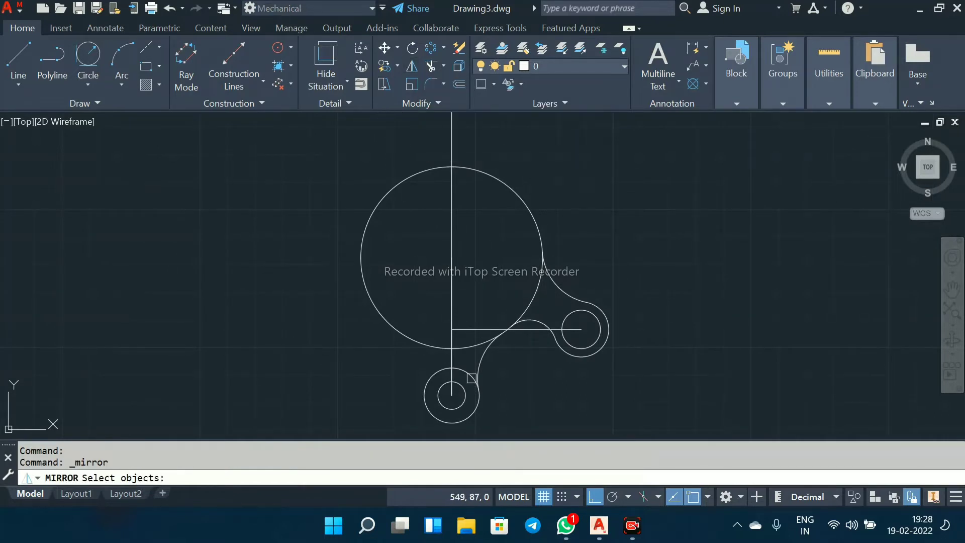
pyautogui.click(470, 373)
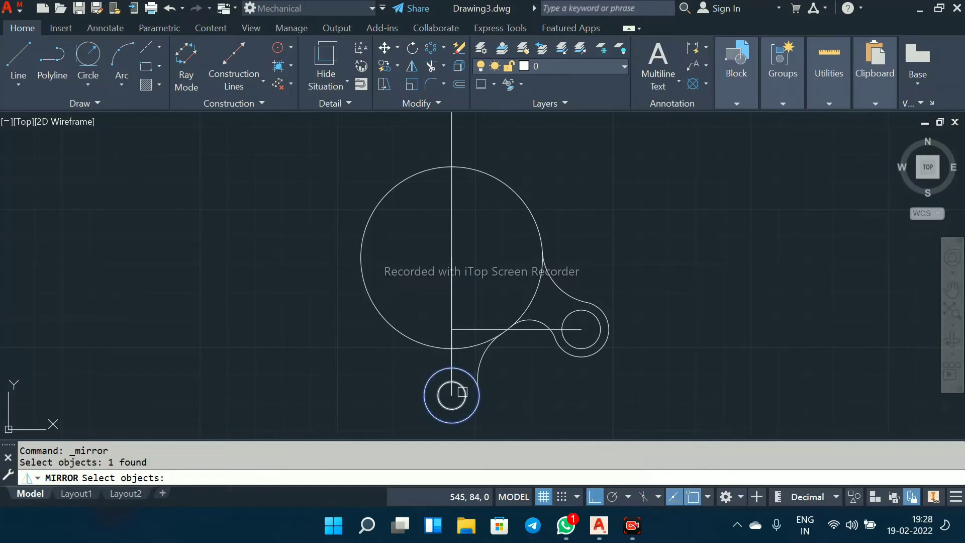
pyautogui.click(463, 388)
pyautogui.click(487, 358)
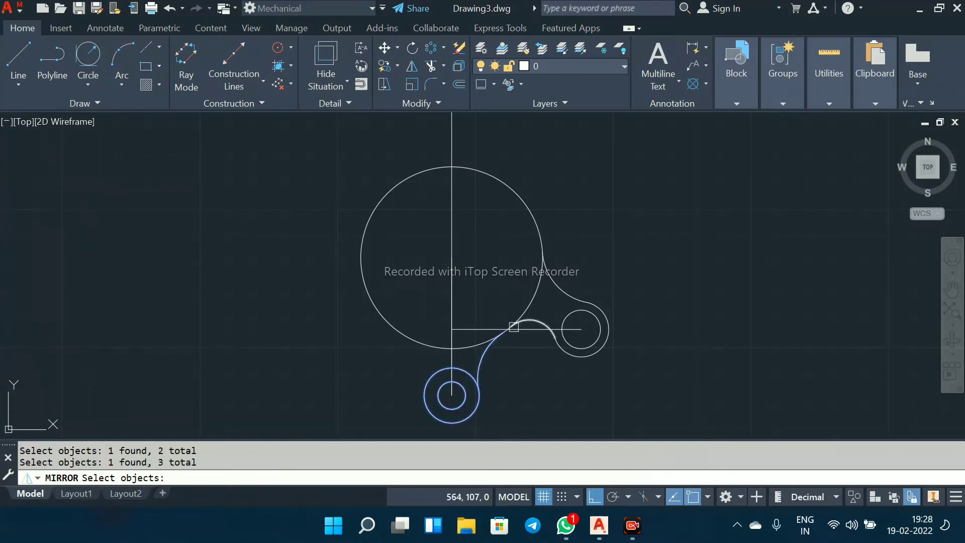
pyautogui.scroll(2, 514, 327)
pyautogui.click(543, 309)
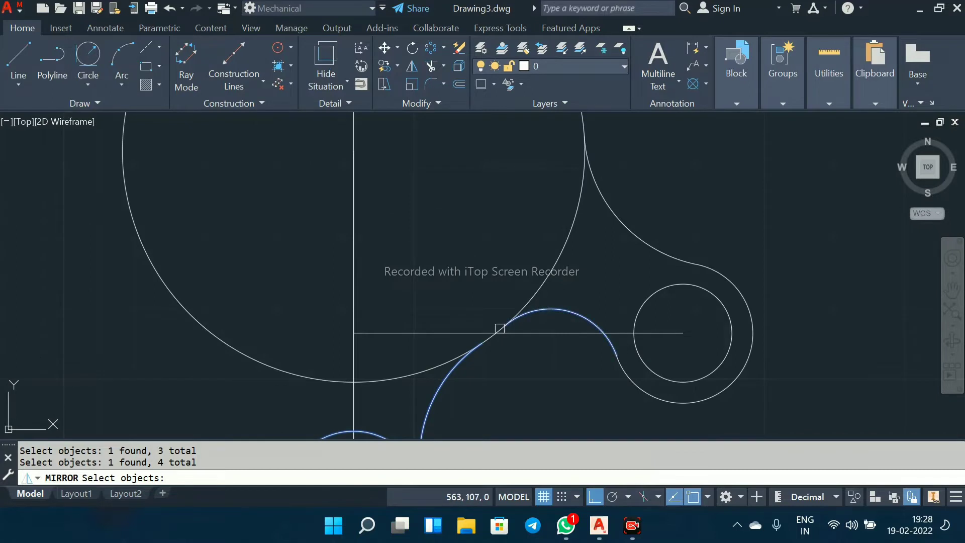
pyautogui.click(632, 388)
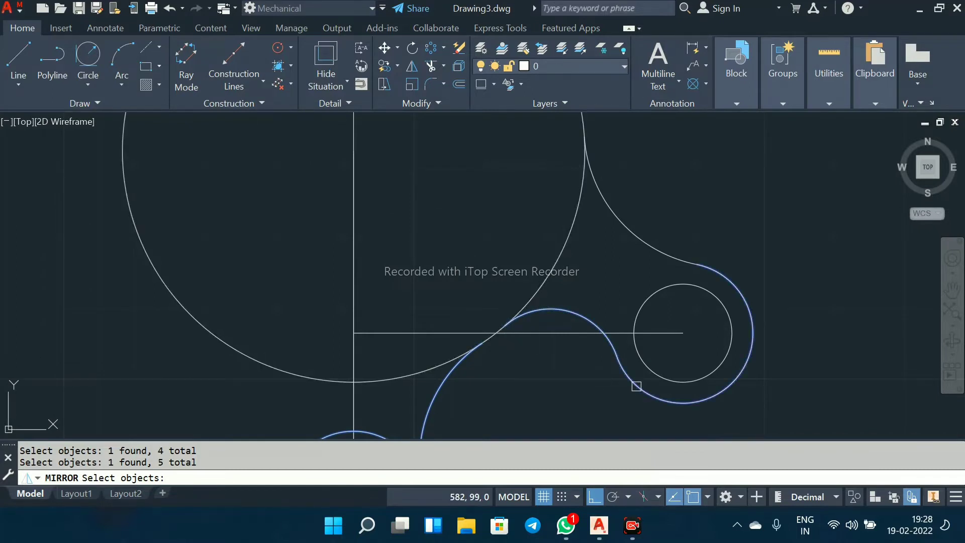
pyautogui.click(654, 244)
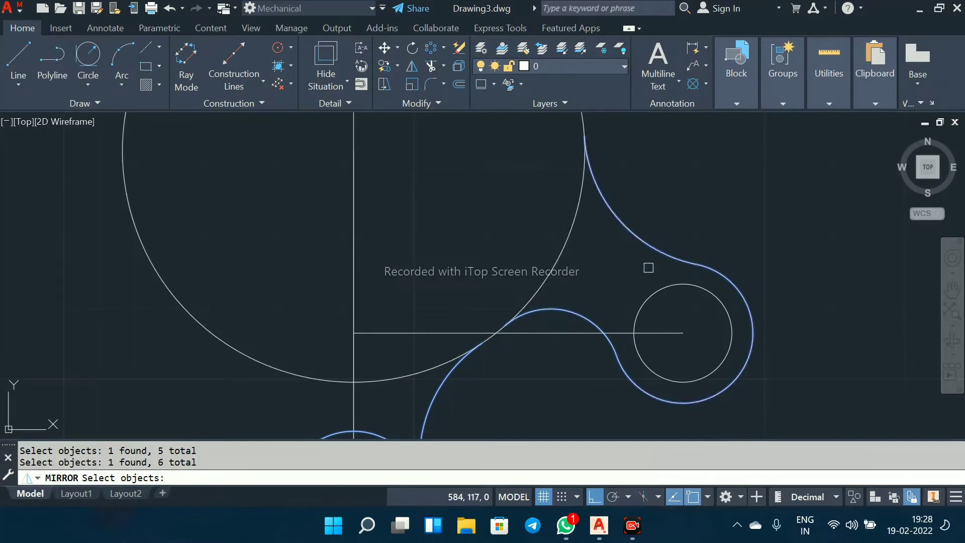
pyautogui.click(640, 308)
pyautogui.scroll(-2, 623, 284)
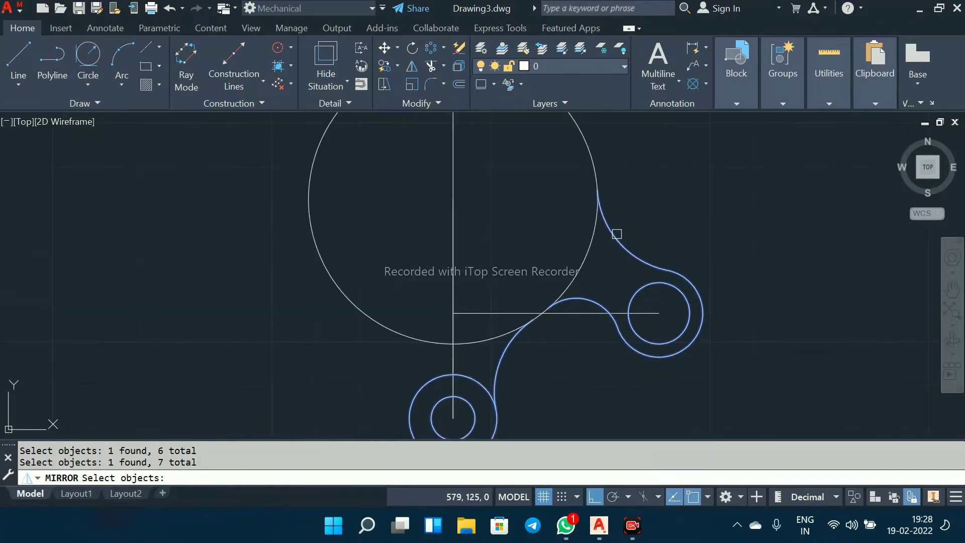
pyautogui.scroll(-2, 618, 231)
pyautogui.press('Return')
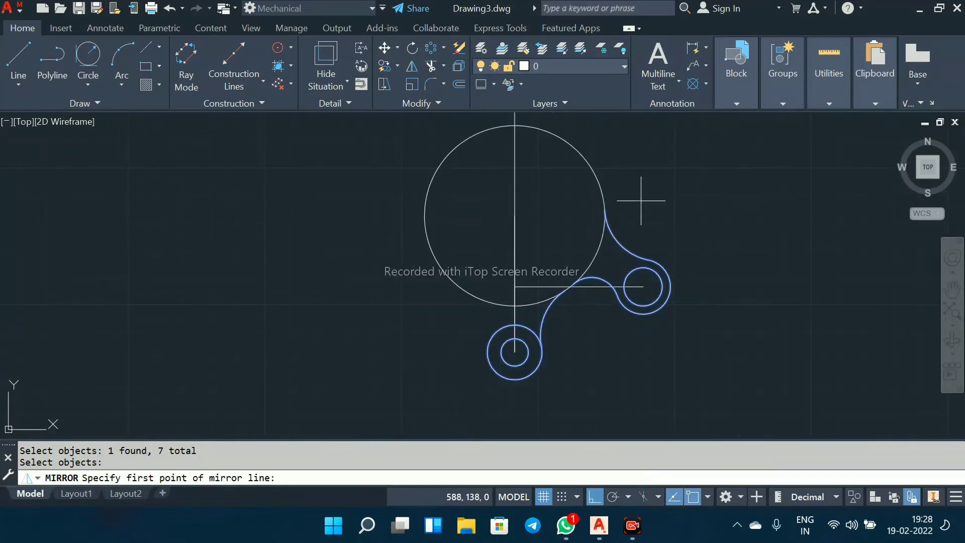
pyautogui.click(515, 352)
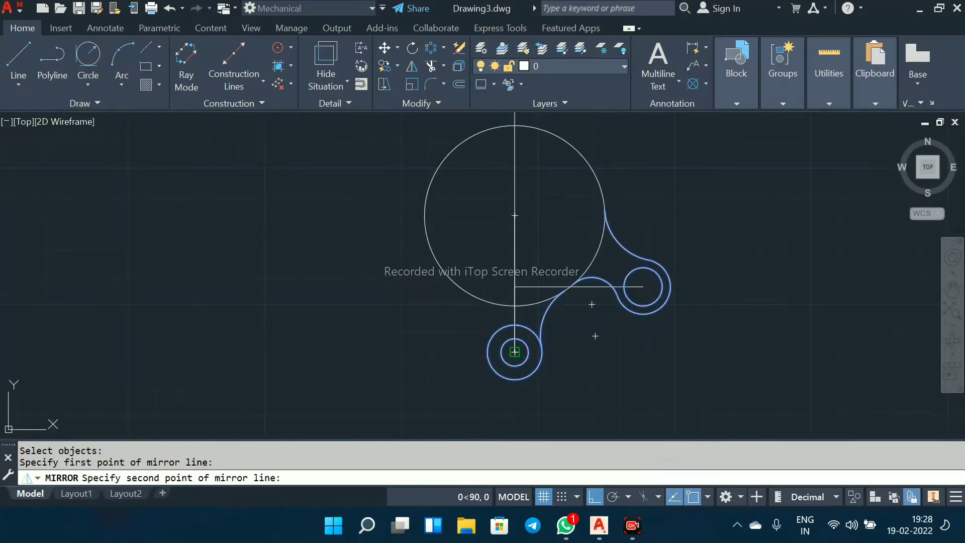
pyautogui.click(515, 286)
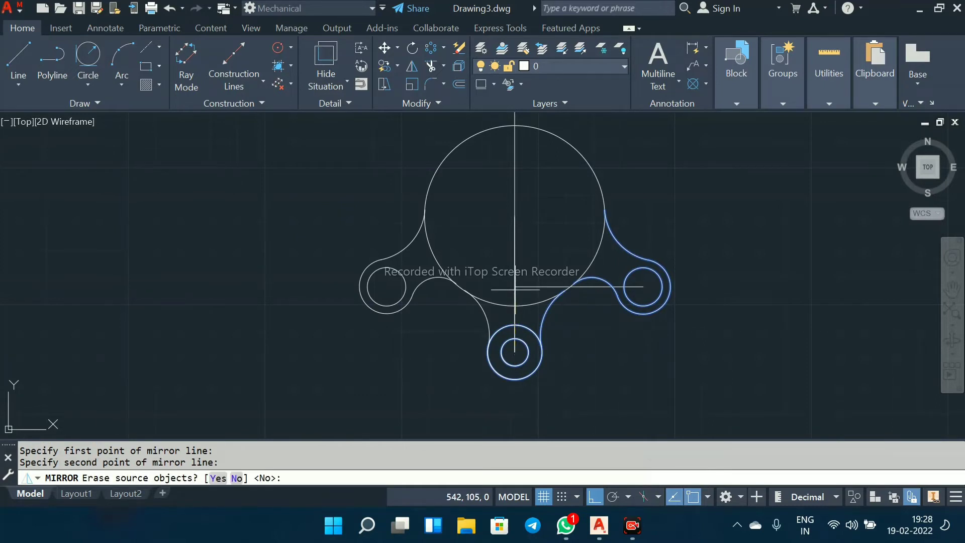
pyautogui.scroll(2, 635, 166)
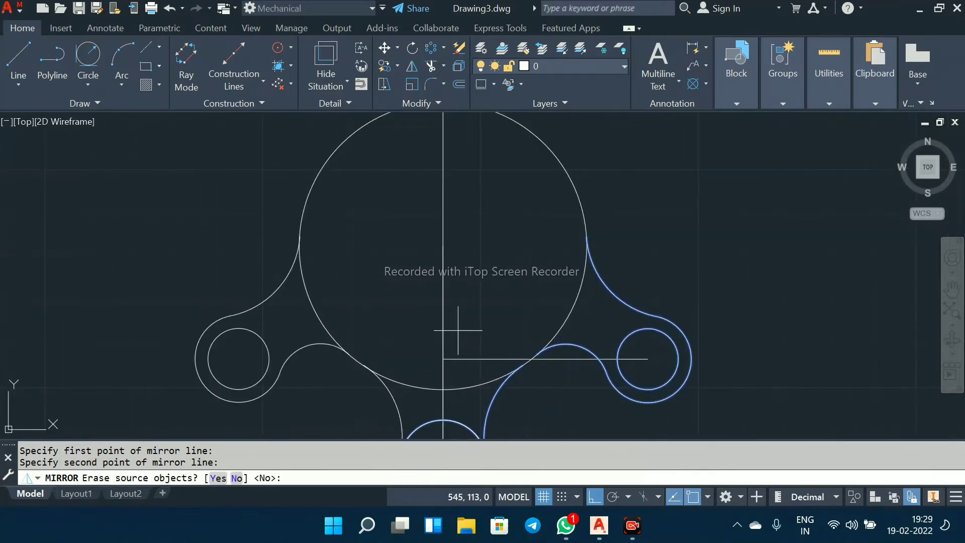
pyautogui.rightClick(475, 290)
pyautogui.click(500, 298)
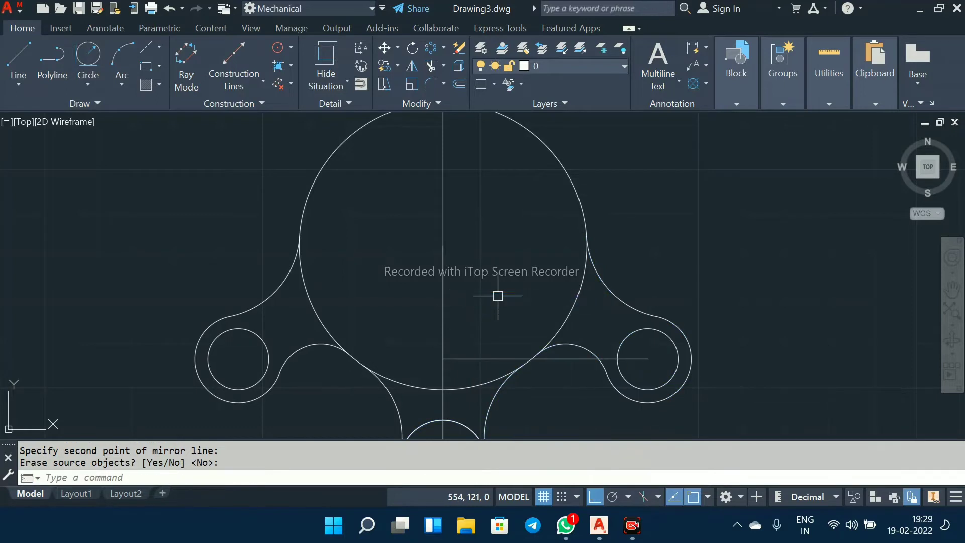
# Step: Trim away the lower part of the large circle, leaving only its upper arc between the two upper blending arcs
pyautogui.scroll(-3, 496, 300)
pyautogui.scroll(3, 485, 296)
pyautogui.moveTo(458, 280); pyautogui.dragTo(437, 261, button='middle')
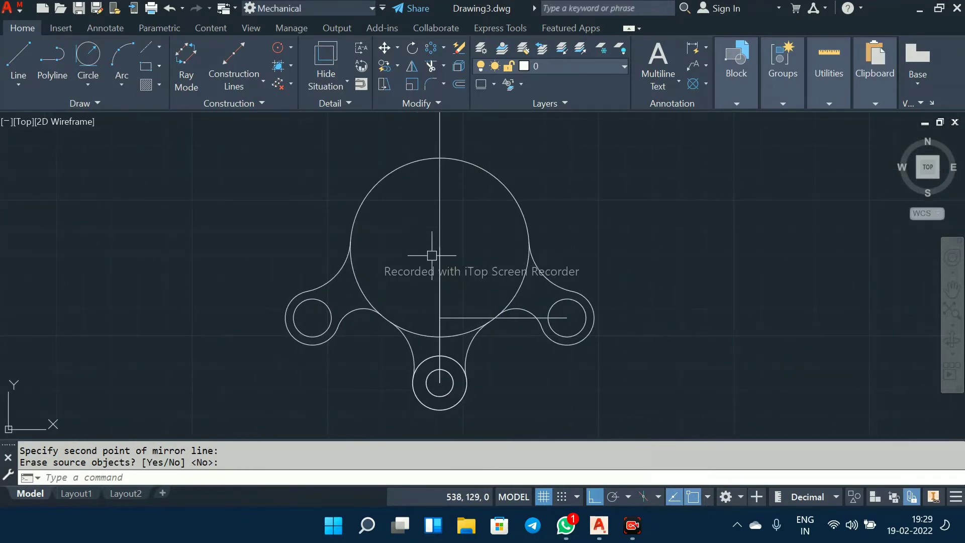
pyautogui.write('tr')
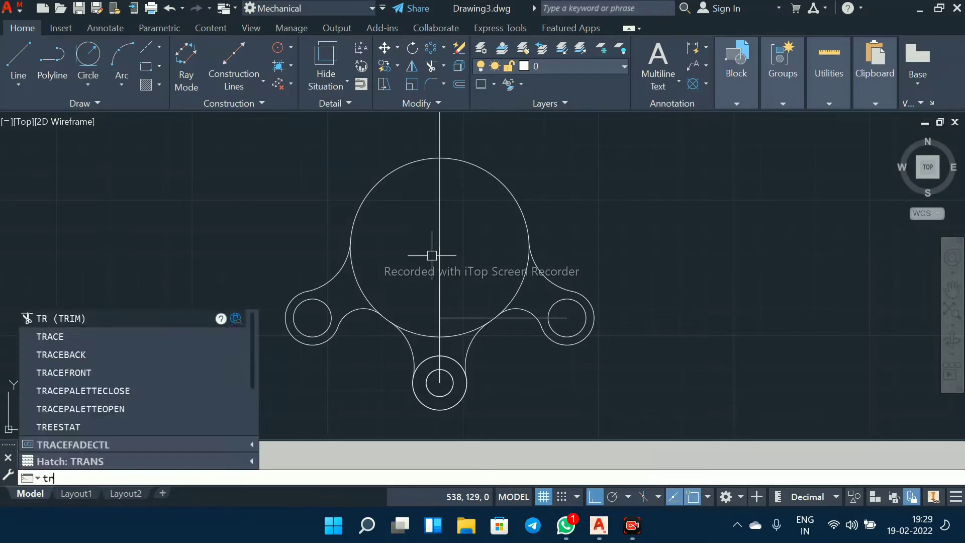
pyautogui.press('Return')
pyautogui.click(426, 330)
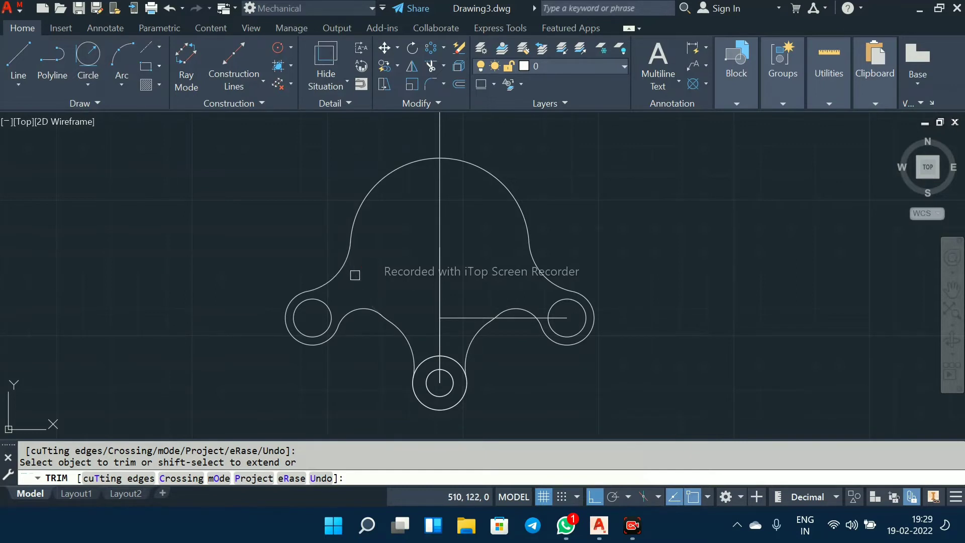
# Step: Draw a circle of diameter 32 centred on the upper end of the vertical centreline
pyautogui.moveTo(398, 253); pyautogui.dragTo(401, 263, button='middle')
pyautogui.rightClick(401, 264)
pyautogui.click(413, 266)
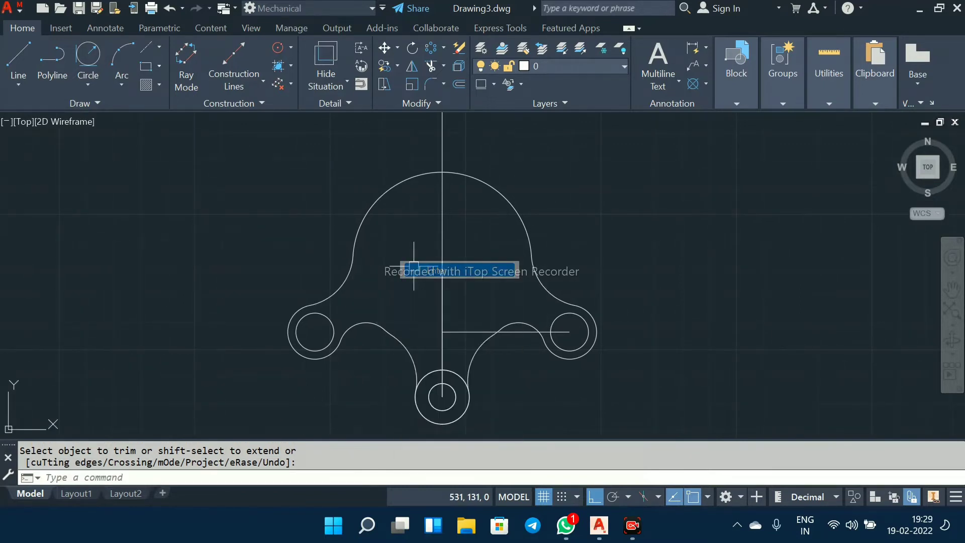
pyautogui.scroll(-3, 402, 266)
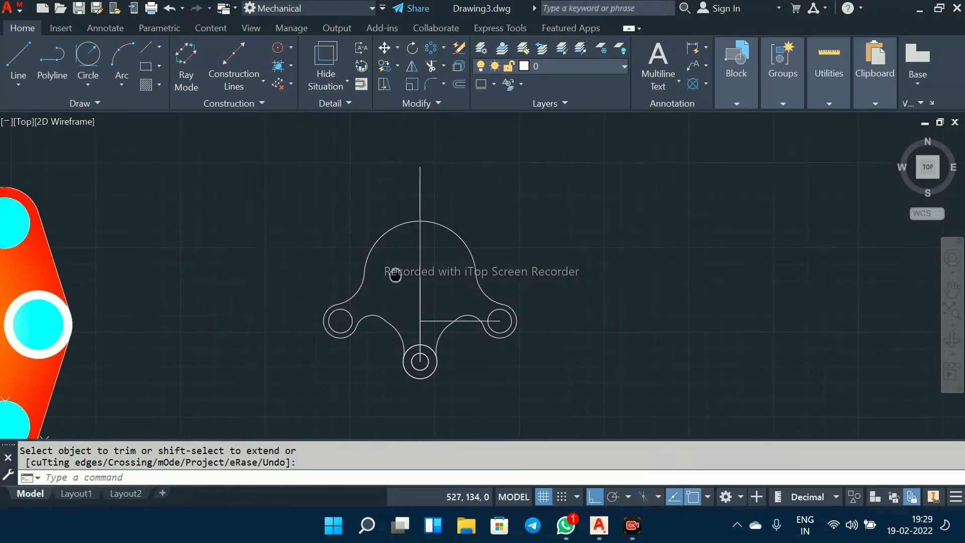
pyautogui.scroll(2, 420, 181)
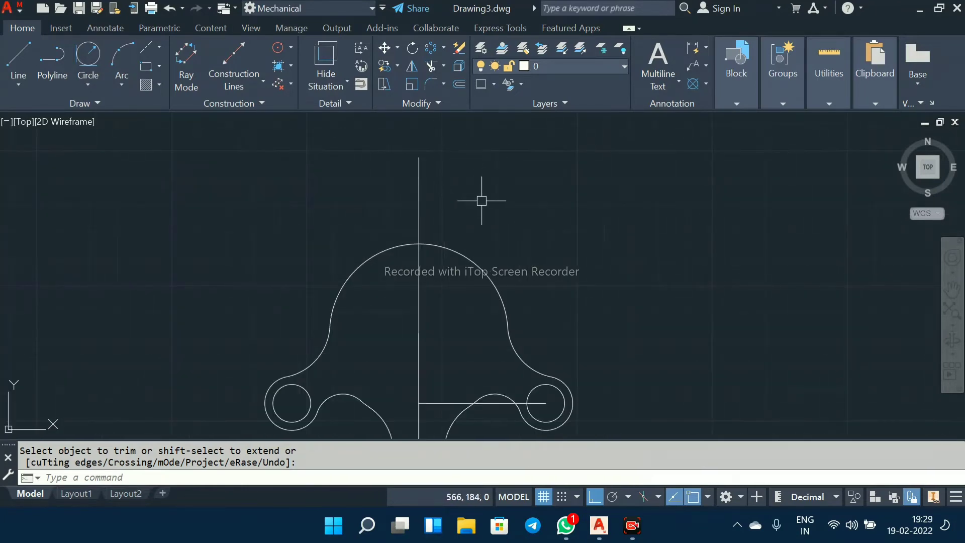
pyautogui.write('c')
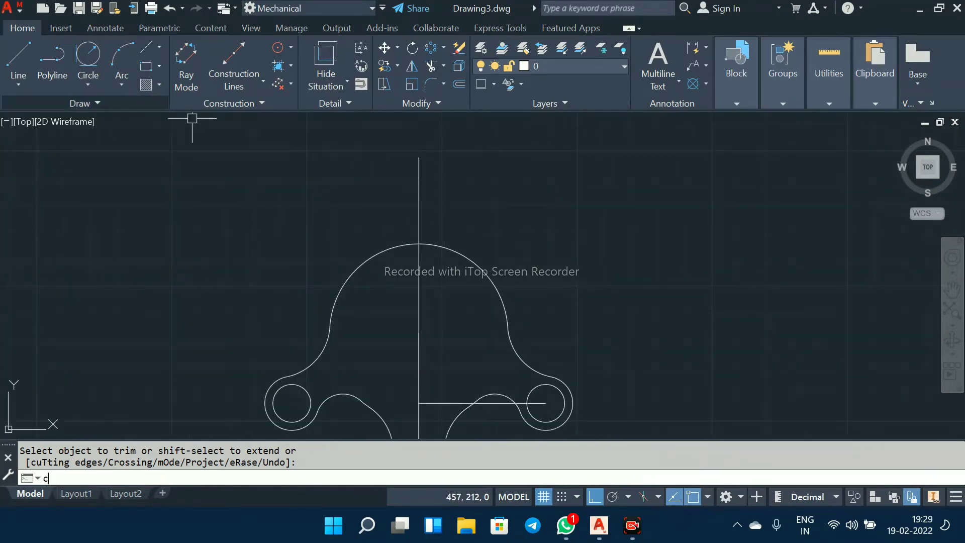
pyautogui.press('Return')
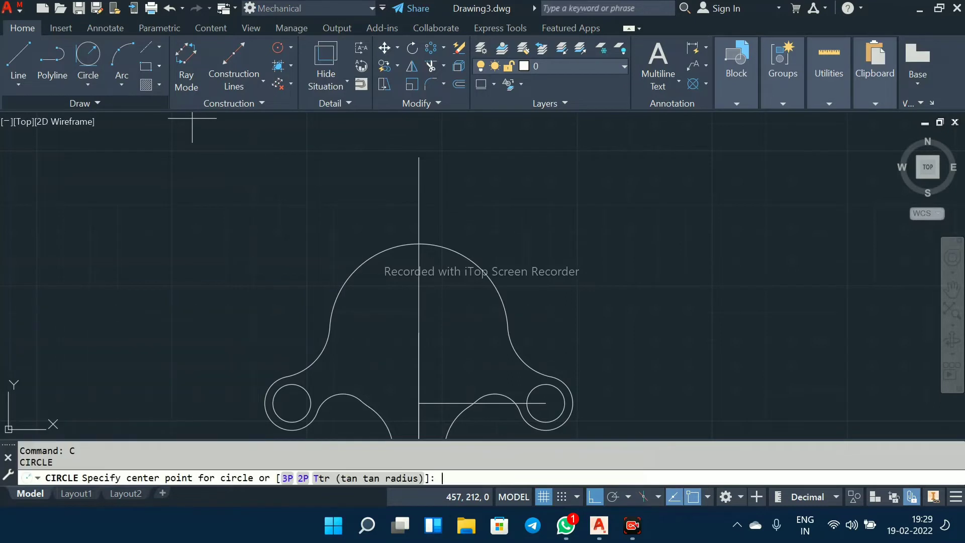
pyautogui.click(419, 157)
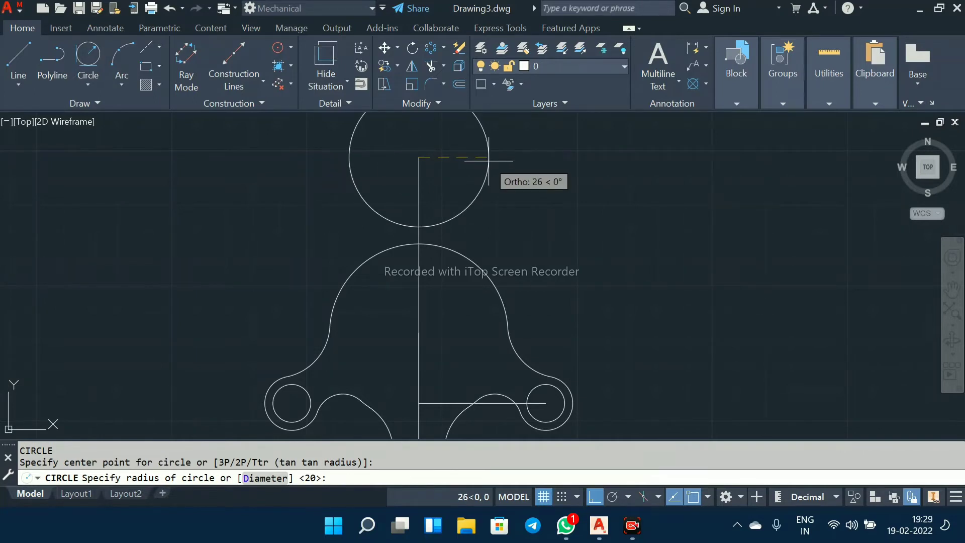
pyautogui.press('Return')
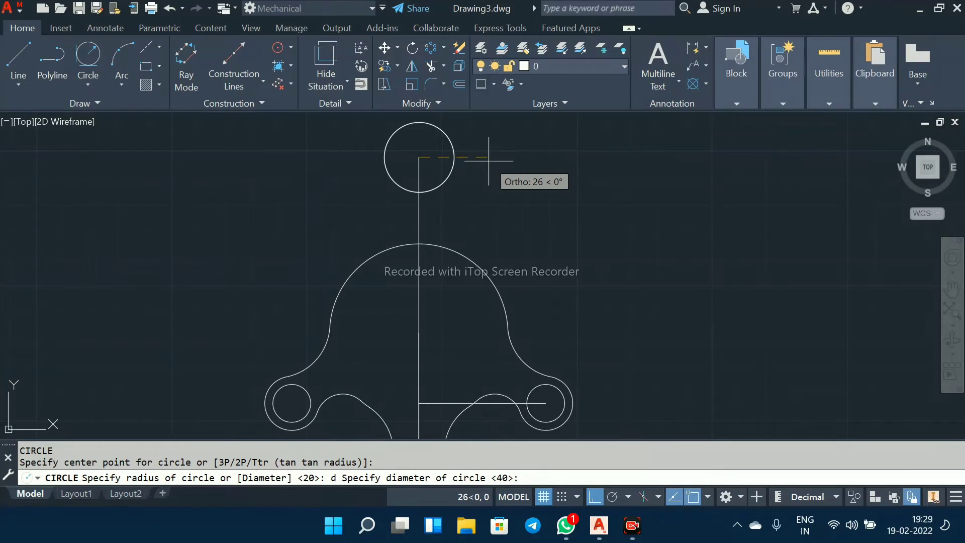
pyautogui.write('32')
pyautogui.press('Return')
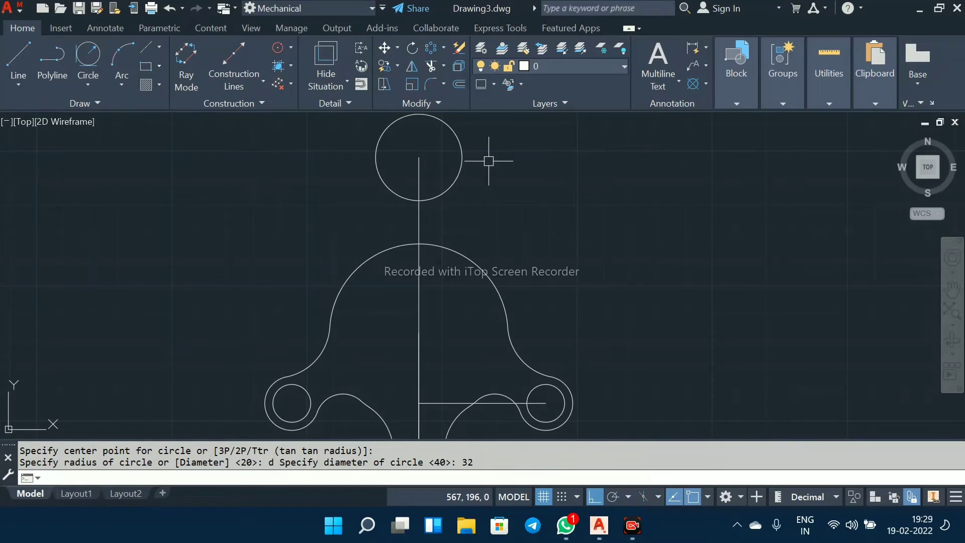
# Step: Add a concentric circle of diameter 20 inside the topmost circle
pyautogui.press('Return')
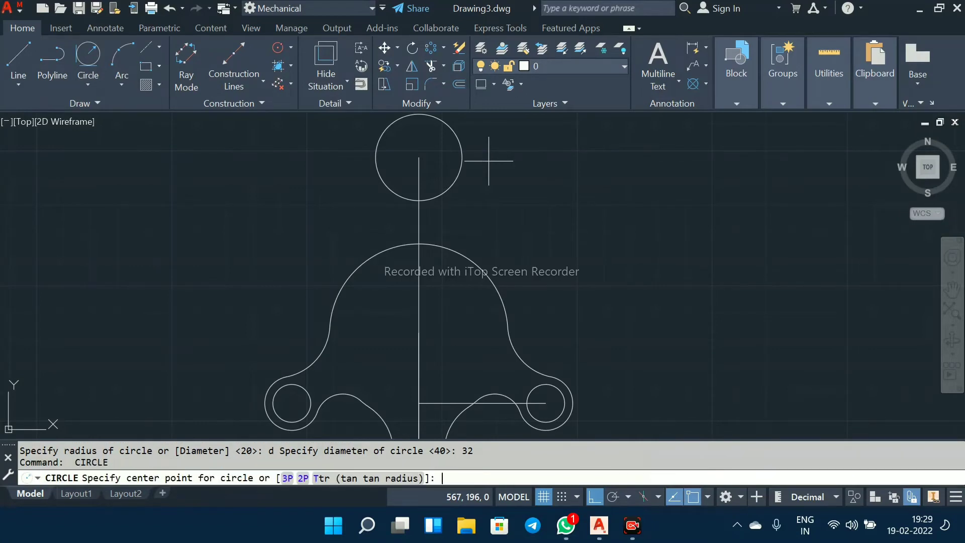
pyautogui.click(419, 158)
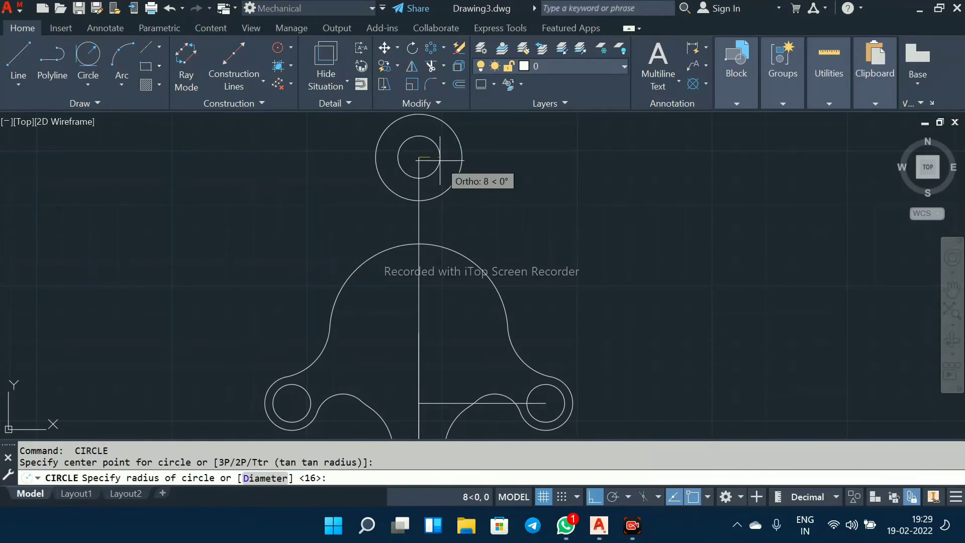
pyautogui.write('20')
pyautogui.press('BackSpace')
pyautogui.press('BackSpace')
pyautogui.press('Return')
pyautogui.write('20')
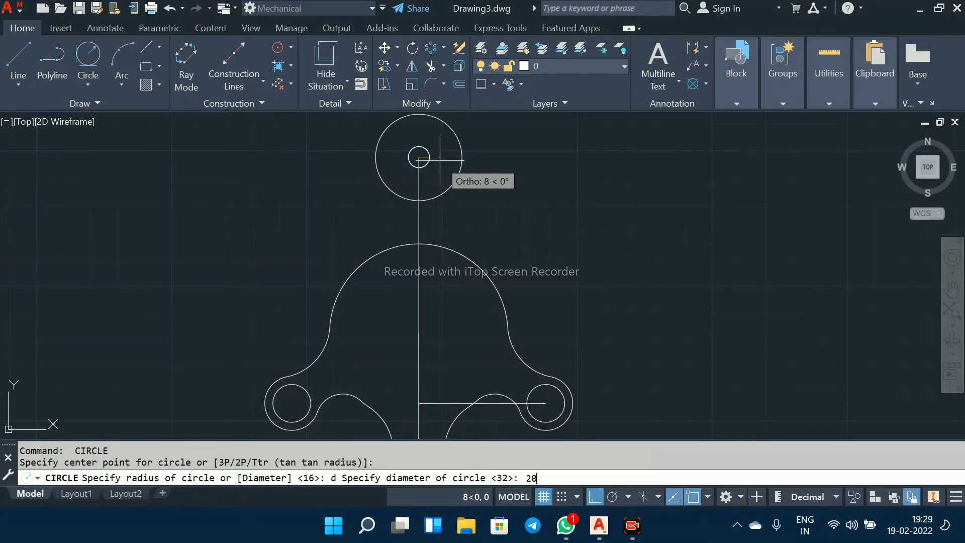
pyautogui.press('Return')
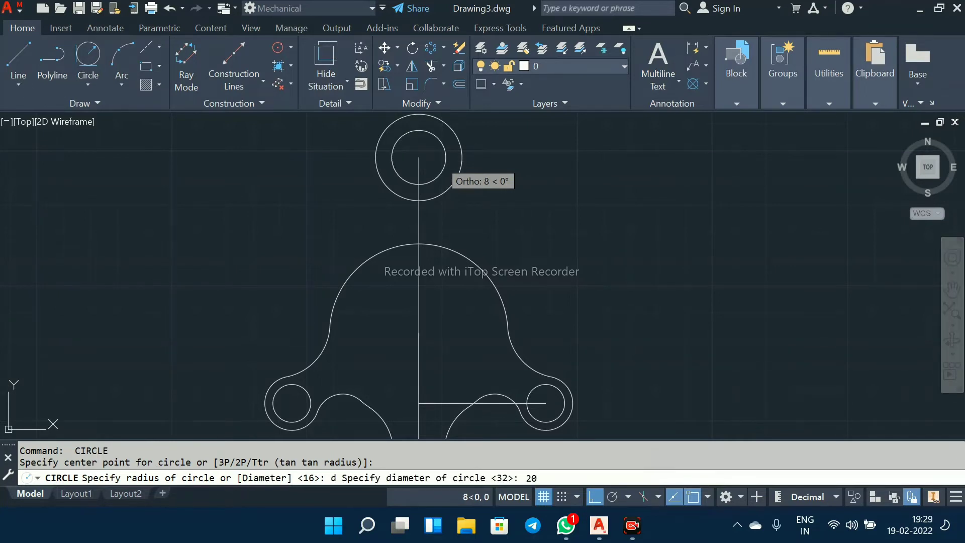
# Step: Draw a radius 64 circle tangent to the left sides of the large arc and the topmost outer circle
pyautogui.scroll(-2, 445, 178)
pyautogui.moveTo(472, 200)
pyautogui.mouseDown(button='middle')
pyautogui.moveTo(457, 209)
pyautogui.moveTo(456, 239)
pyautogui.mouseUp(button='middle')
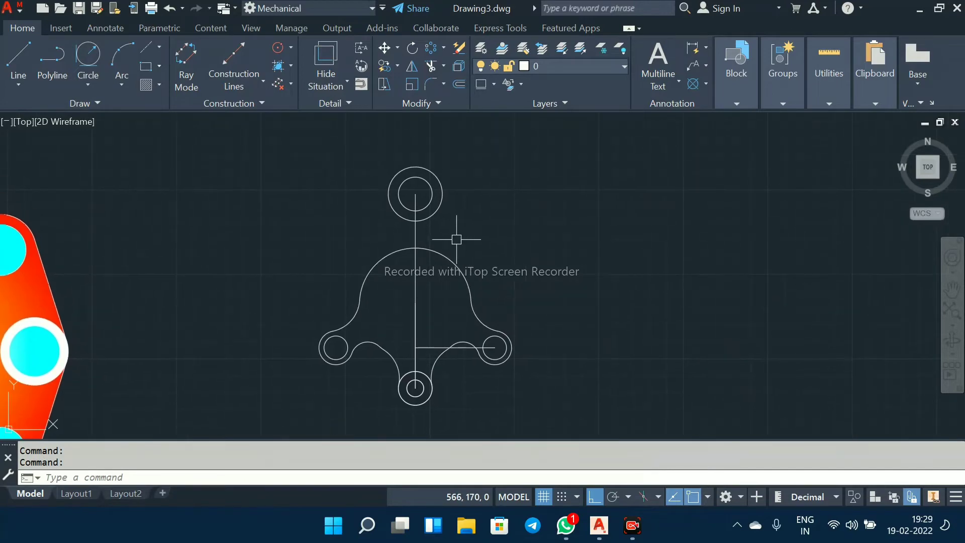
pyautogui.scroll(3, 456, 239)
pyautogui.scroll(-3, 453, 236)
pyautogui.scroll(2, 447, 237)
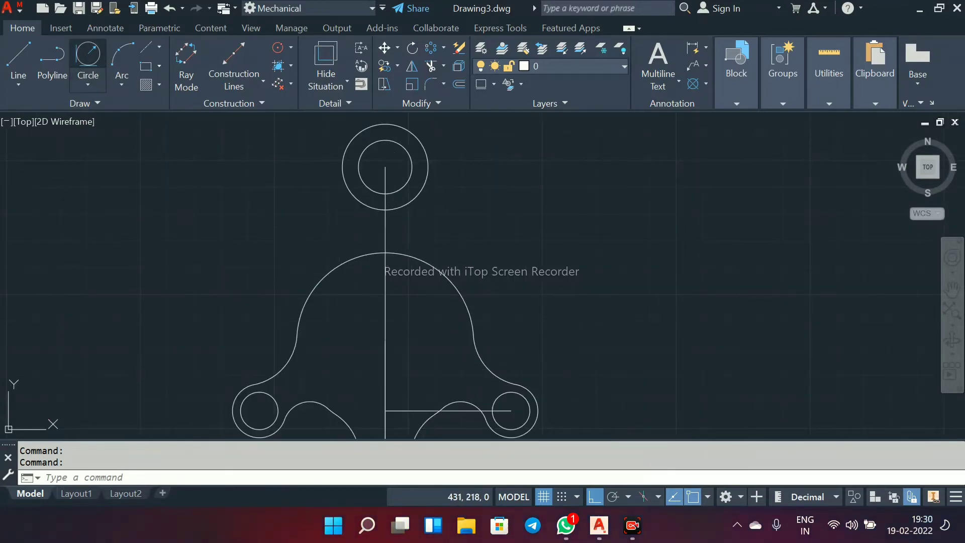
pyautogui.click(88, 56)
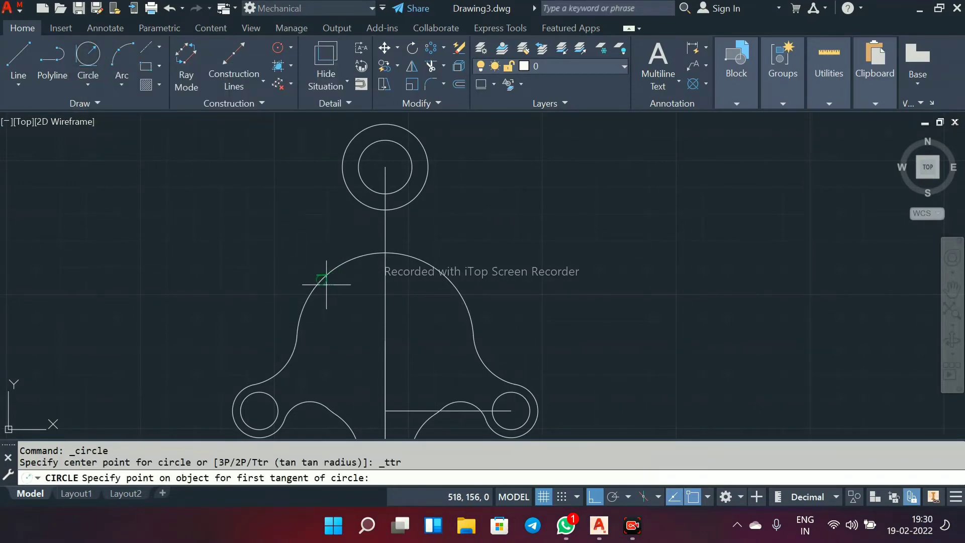
pyautogui.click(317, 296)
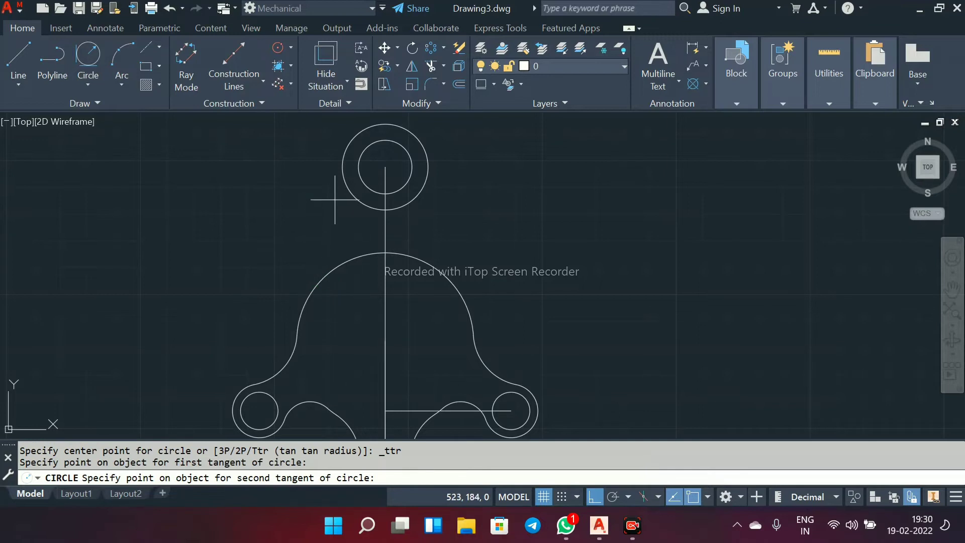
pyautogui.click(341, 171)
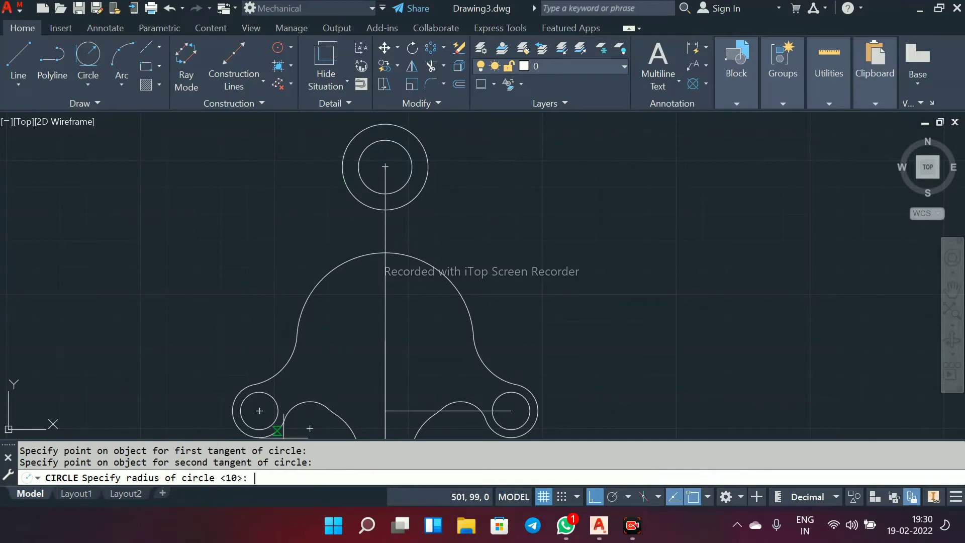
pyautogui.write('64')
pyautogui.press('Return')
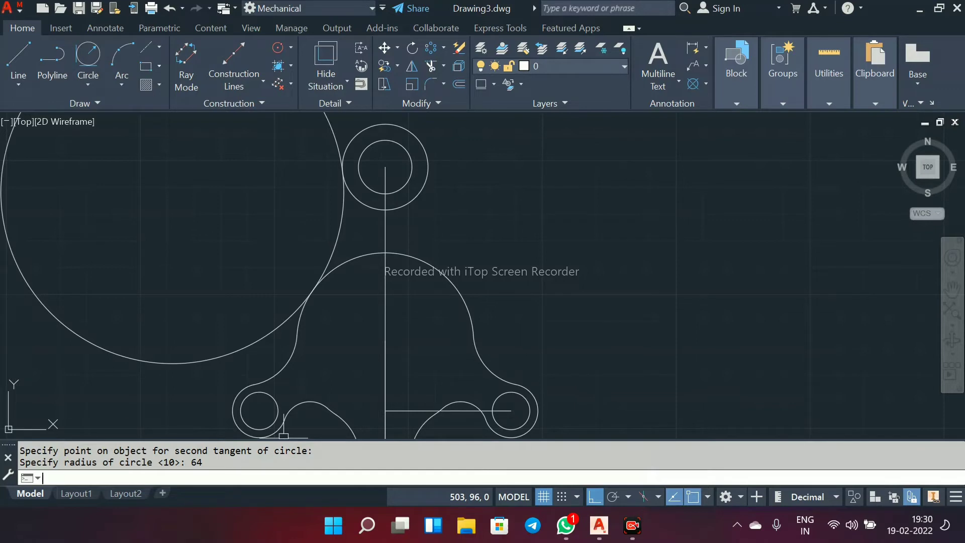
# Step: Trim the radius 64 circle to its blending arc, and trim the inner left portions of the topmost outer circle and large arc up to the centreline
pyautogui.write('tr')
pyautogui.press('Return')
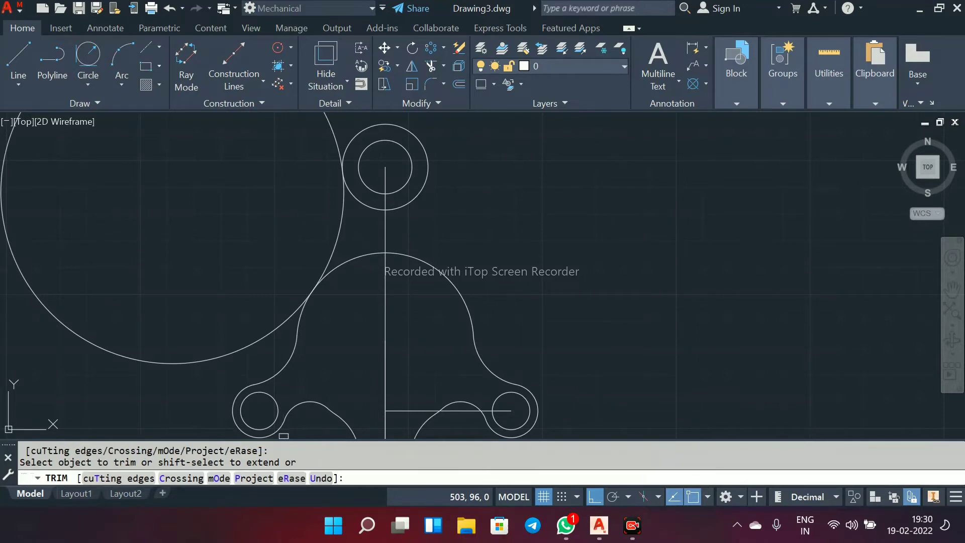
pyautogui.click(254, 344)
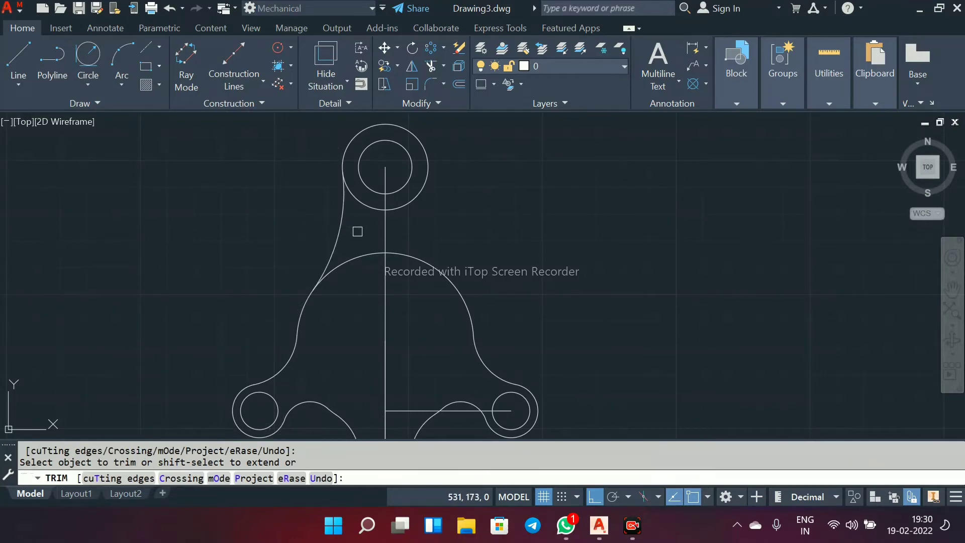
pyautogui.click(367, 205)
pyautogui.click(349, 259)
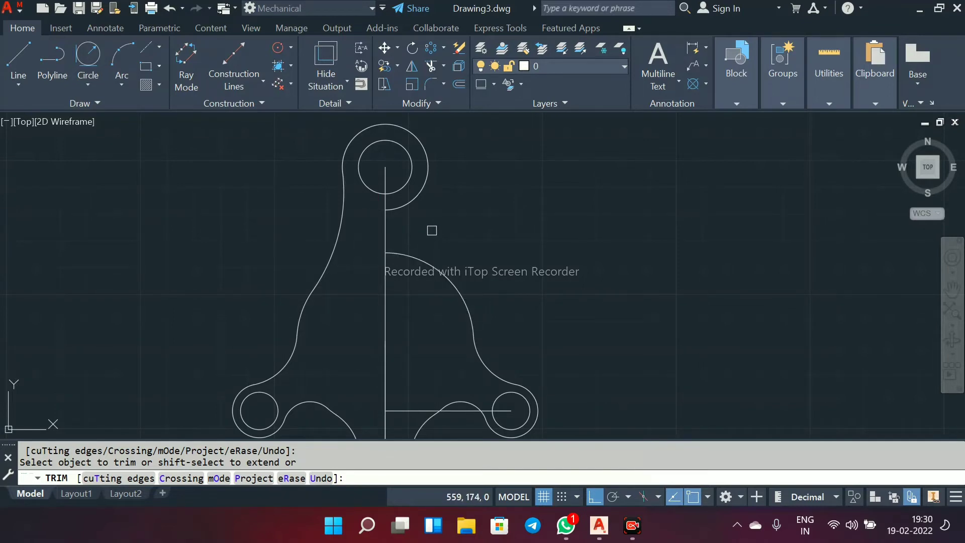
pyautogui.rightClick(433, 215)
pyautogui.click(445, 222)
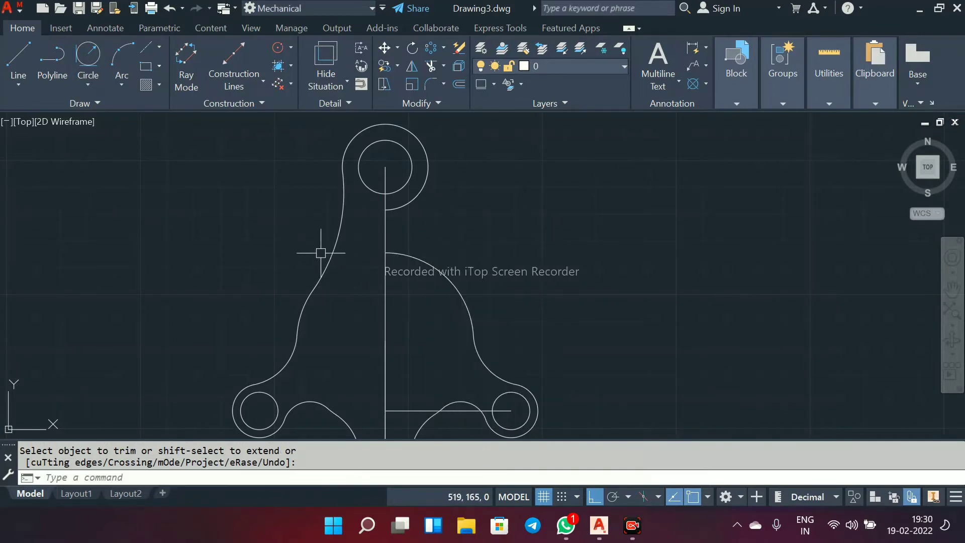
# Step: Erase the horizontal construction line running from the vertical centreline to the right-hand hole's centre
pyautogui.moveTo(404, 291); pyautogui.dragTo(375, 269, button='middle')
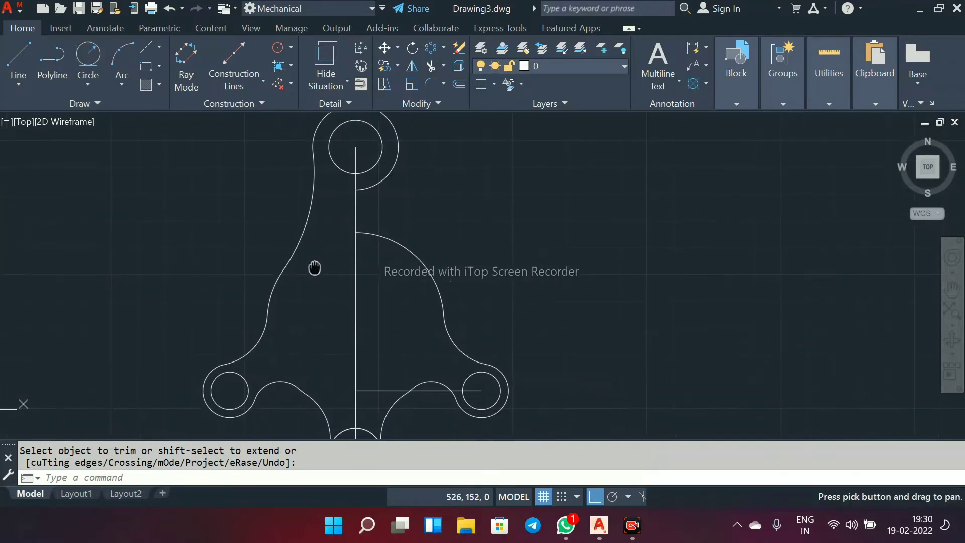
pyautogui.click(388, 390)
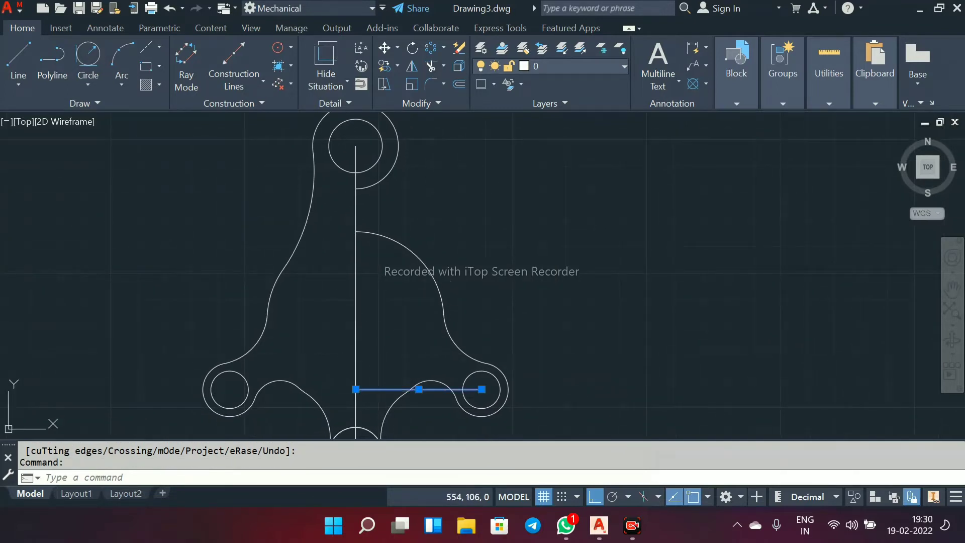
pyautogui.press('Delete')
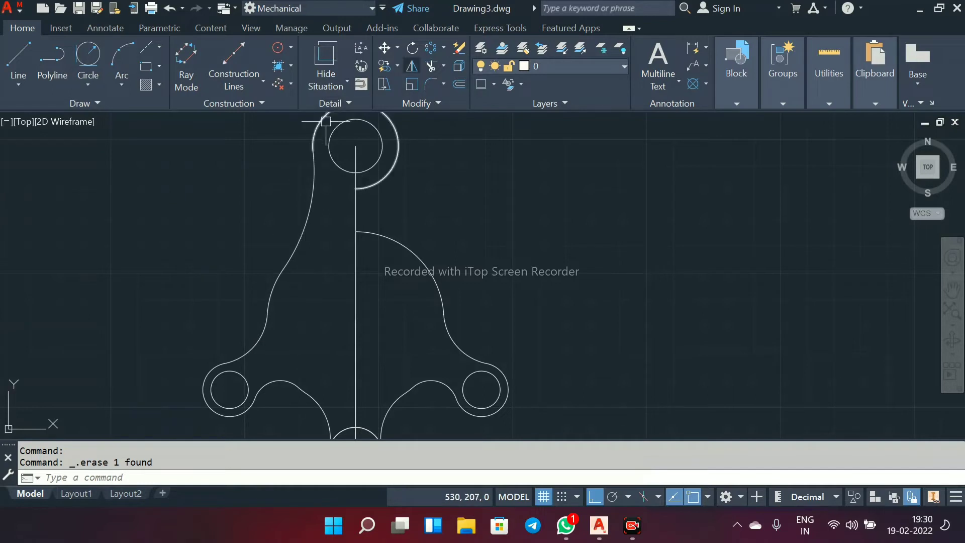
# Step: Mirror the upper-left blending arc and the adjoining large-arc segment about the vertical centreline, keeping the source objects
pyautogui.click(412, 66)
pyautogui.click(315, 200)
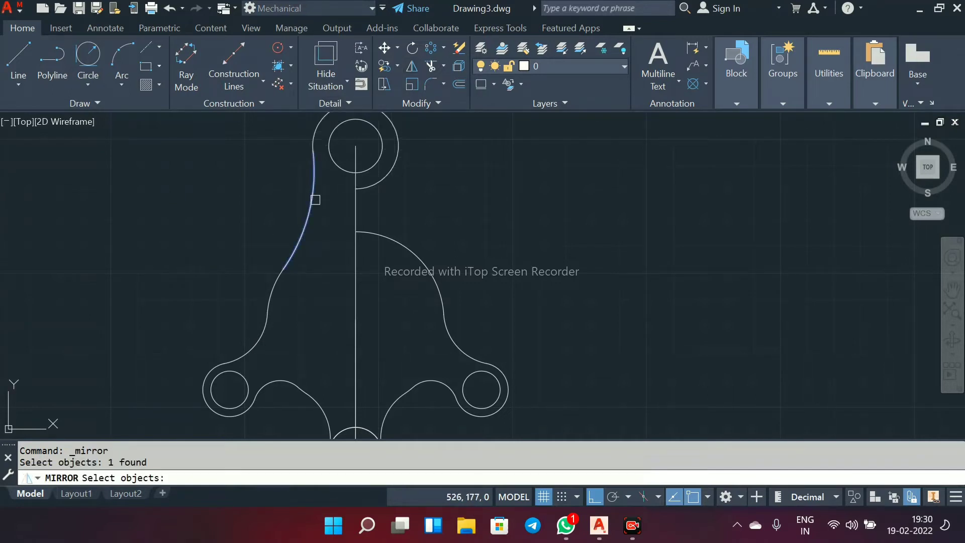
pyautogui.click(274, 284)
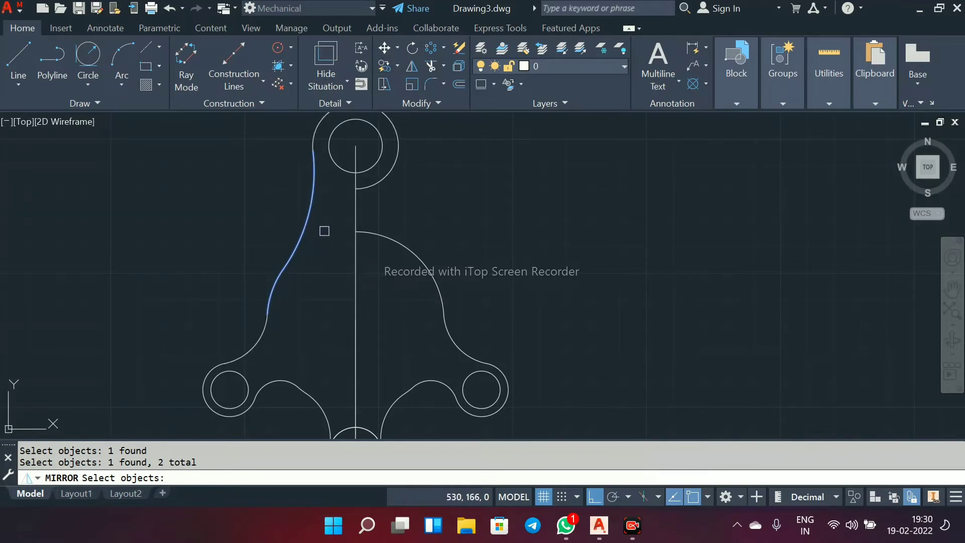
pyautogui.press('Return')
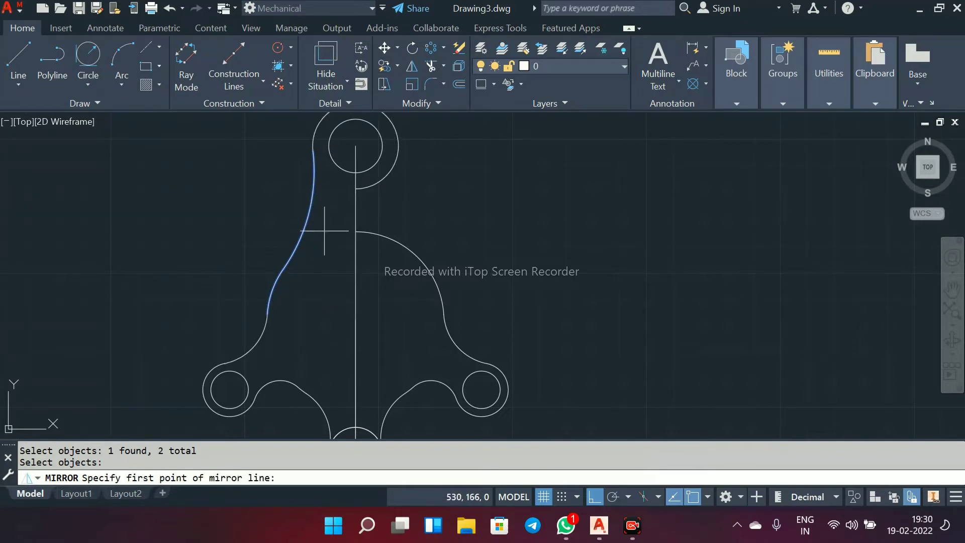
pyautogui.click(356, 146)
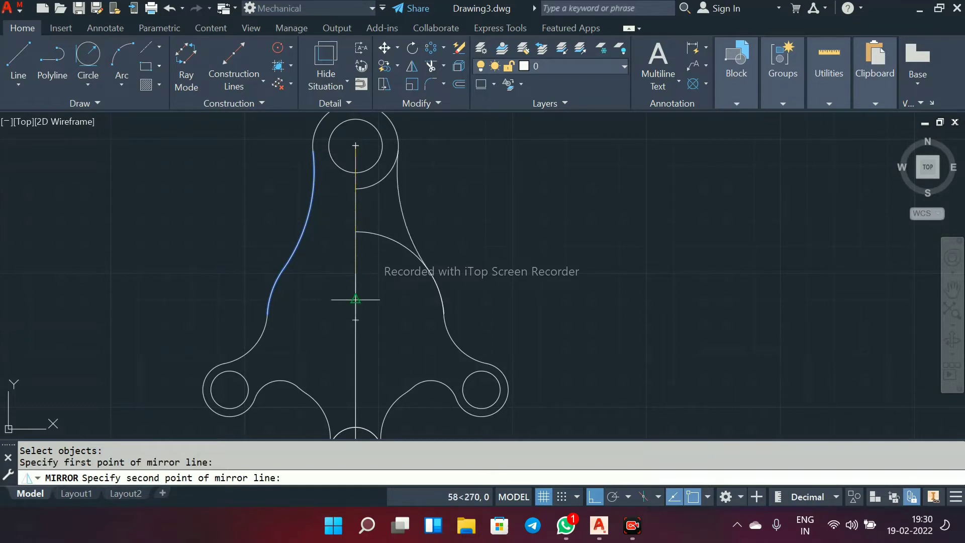
pyautogui.click(356, 320)
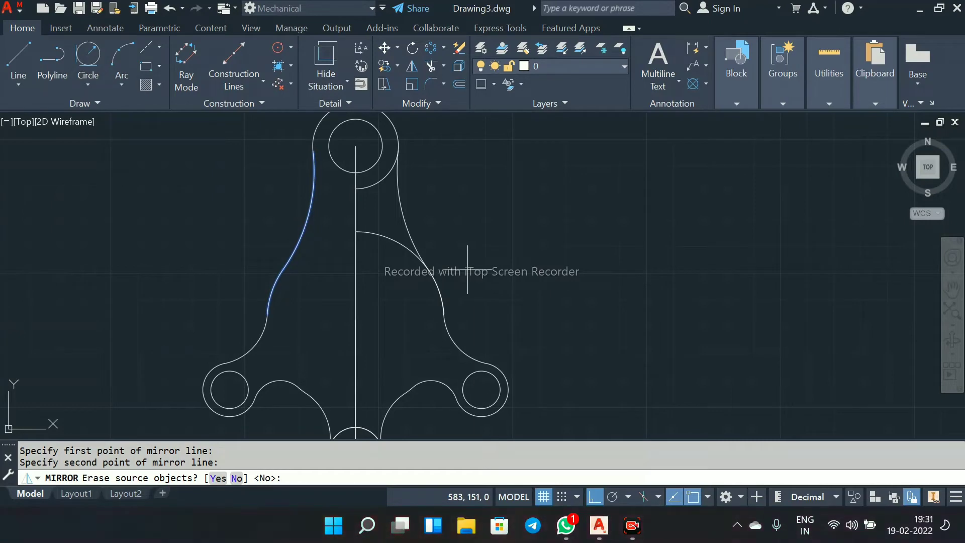
pyautogui.write('tr')
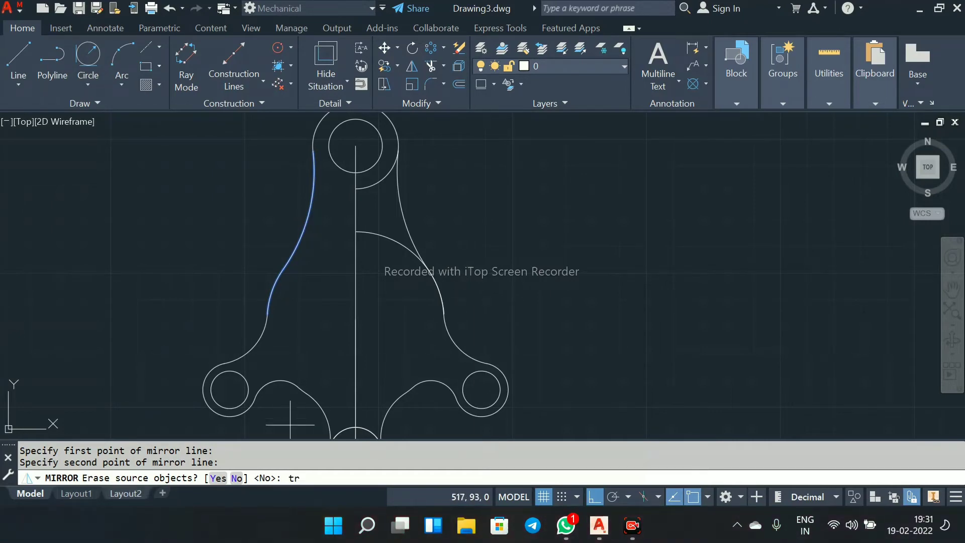
pyautogui.press('BackSpace')
pyautogui.press('BackSpace')
pyautogui.write('N')
pyautogui.press('Return')
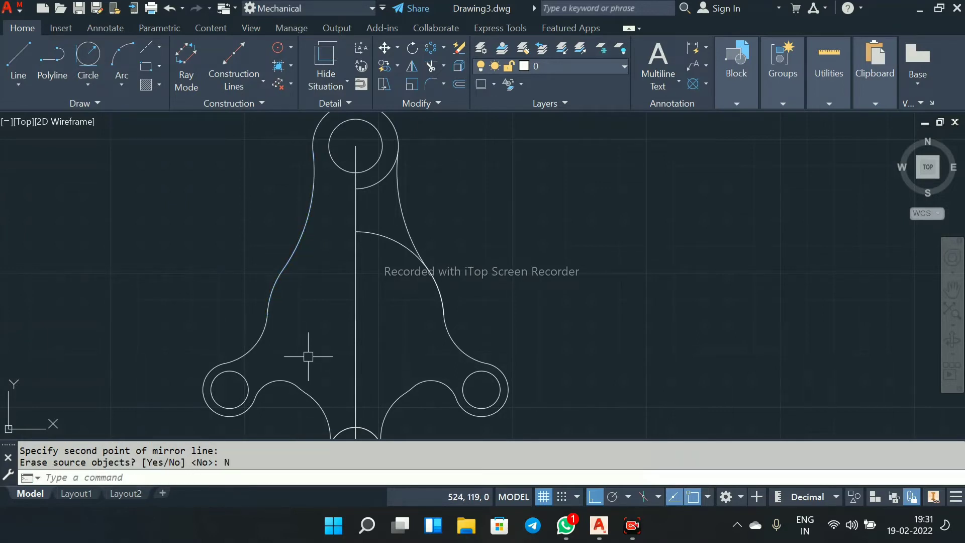
# Step: Trim the remaining inner right portions of the topmost outer circle and large arc, and erase the upper vertical centreline segment
pyautogui.write('tr')
pyautogui.press('Return')
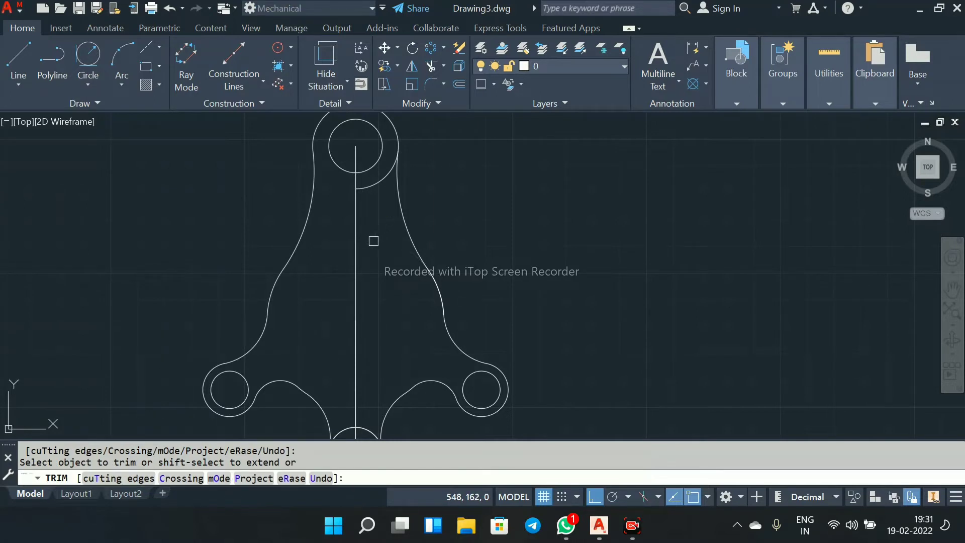
pyautogui.rightClick(373, 204)
pyautogui.click(383, 214)
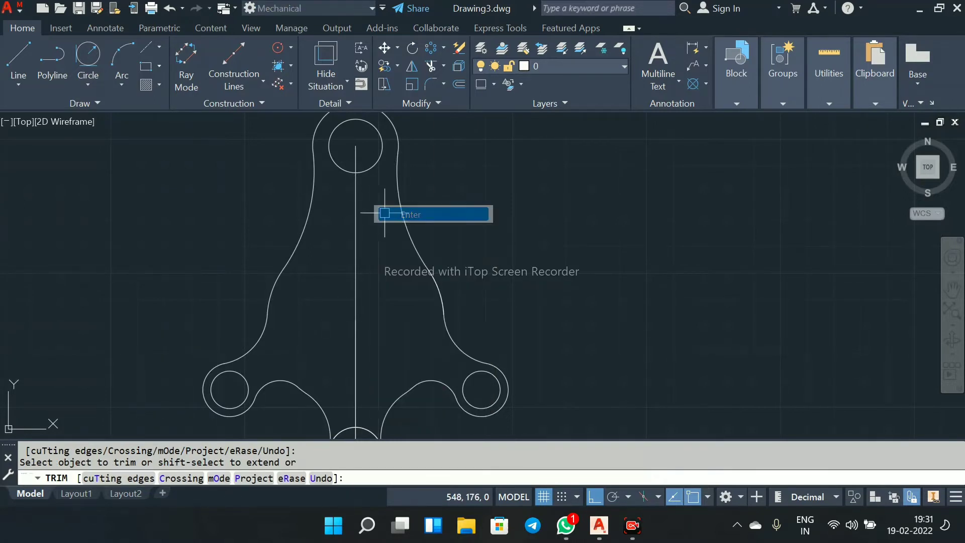
pyautogui.click(356, 281)
pyautogui.press('Delete')
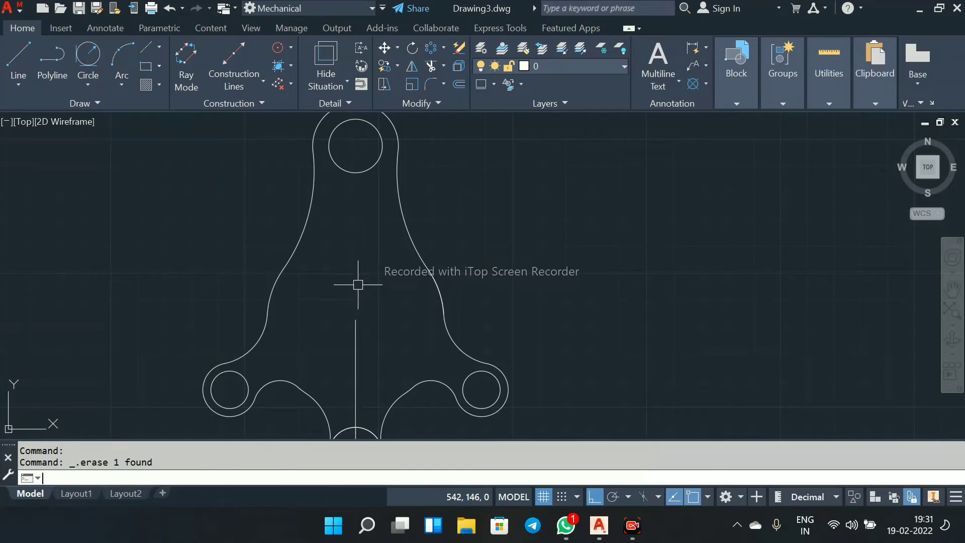
# Step: Trim the inner upper portions of the bottommost outer circle on both sides of the vertical centreline
pyautogui.scroll(-2, 359, 356)
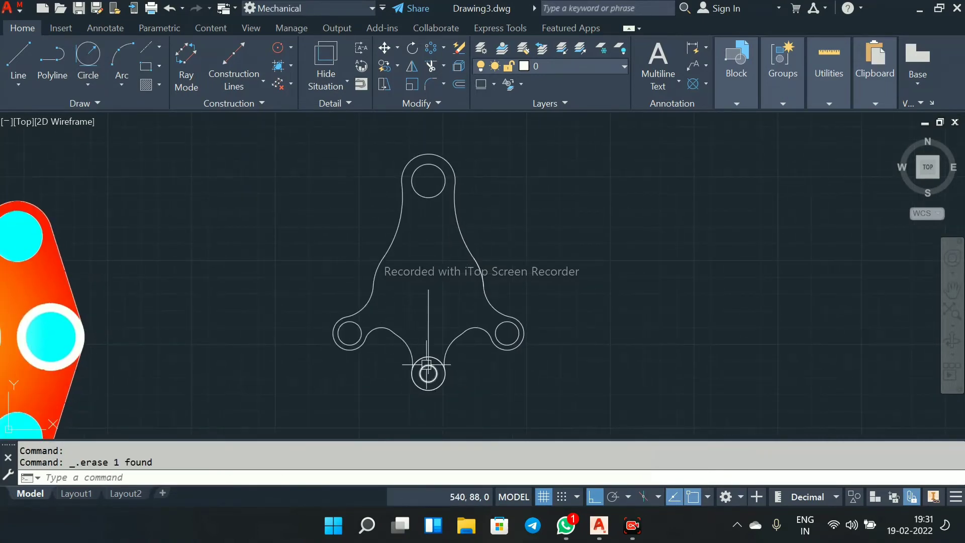
pyautogui.write('t e')
pyautogui.write('R')
pyautogui.press('Return')
pyautogui.click(429, 358)
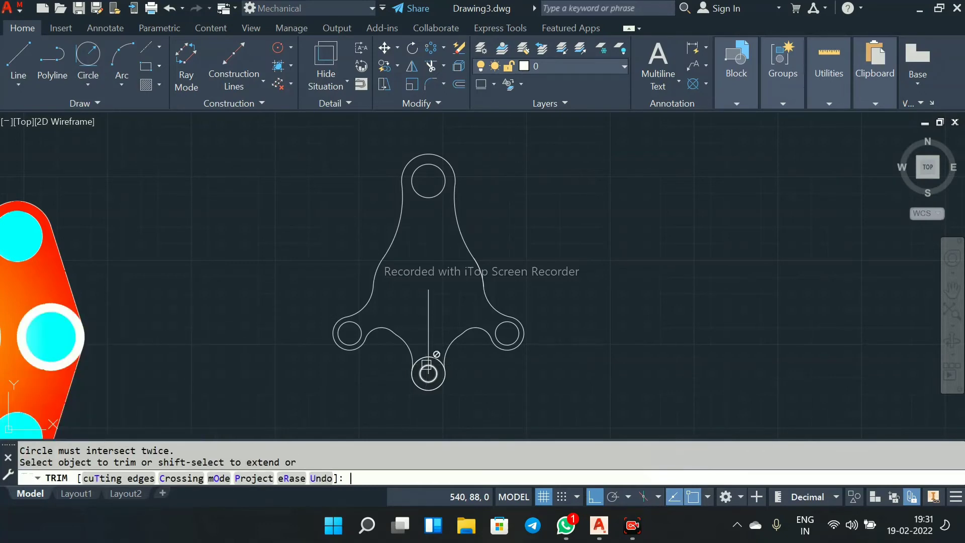
pyautogui.scroll(2, 428, 362)
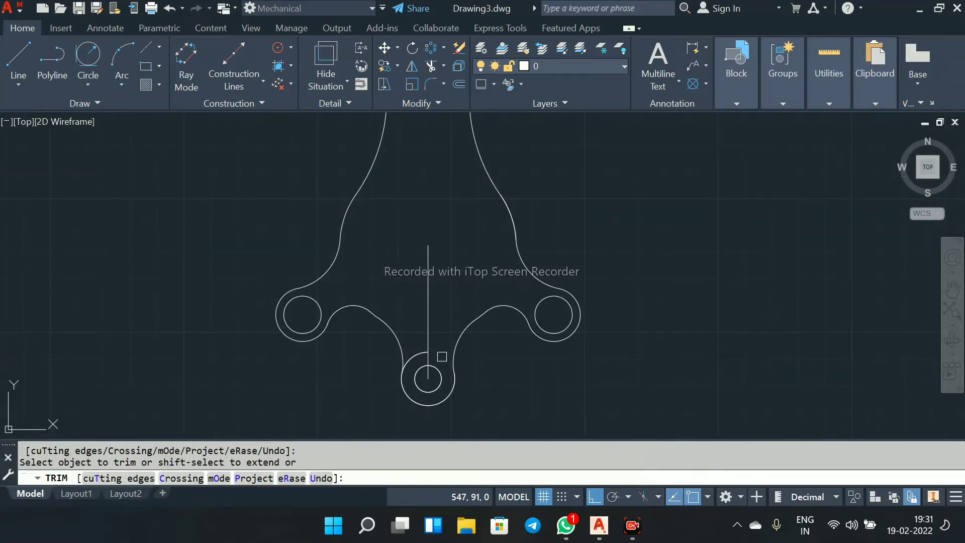
pyautogui.scroll(4, 439, 356)
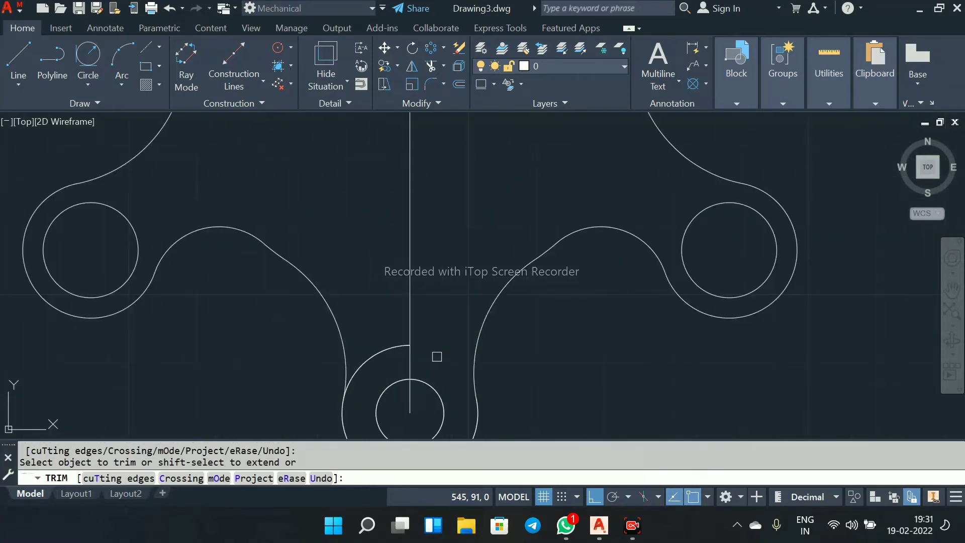
pyautogui.click(363, 362)
pyautogui.scroll(-2, 364, 361)
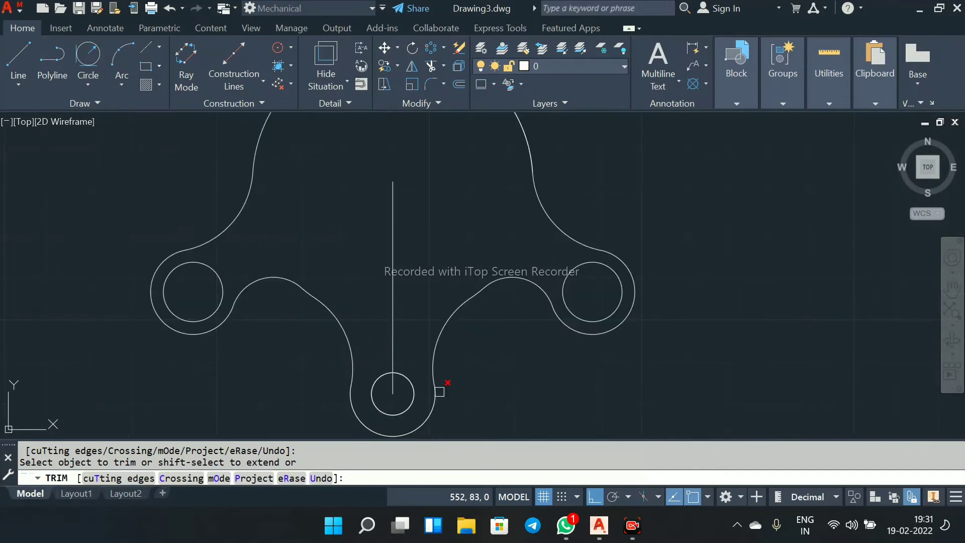
# Step: Remove all remaining segments of the vertical centreline, including the short piece inside the bottommost hole, with Trim
pyautogui.scroll(3, 442, 387)
pyautogui.scroll(-4, 367, 315)
pyautogui.click(352, 287)
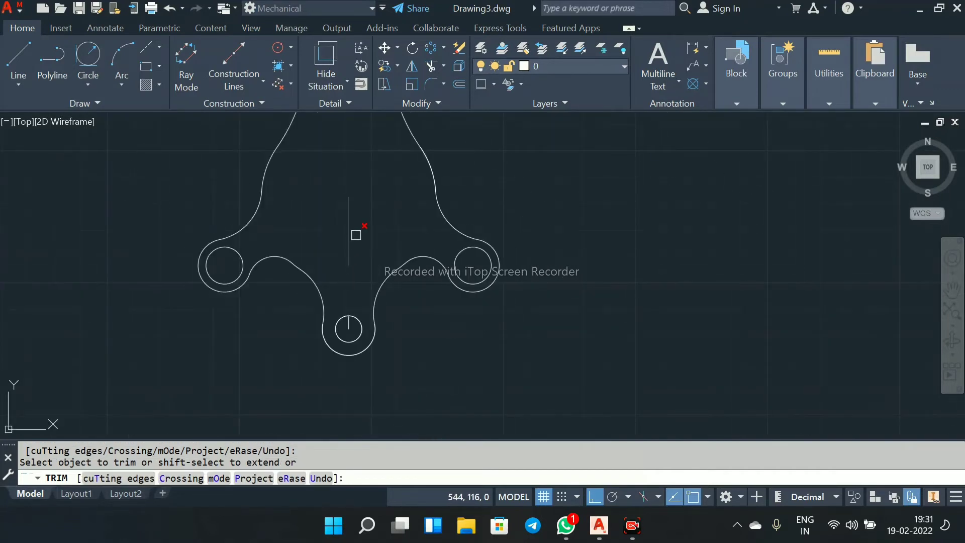
pyautogui.click(350, 254)
pyautogui.click(355, 315)
pyautogui.scroll(2, 356, 313)
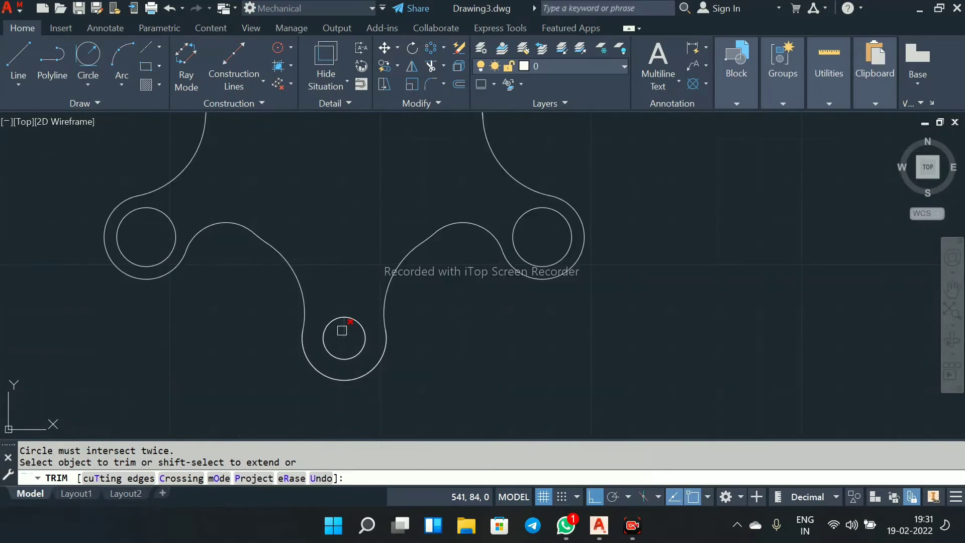
pyautogui.click(341, 328)
pyautogui.rightClick(349, 265)
pyautogui.click(386, 275)
pyautogui.moveTo(384, 270); pyautogui.dragTo(379, 355, button='middle')
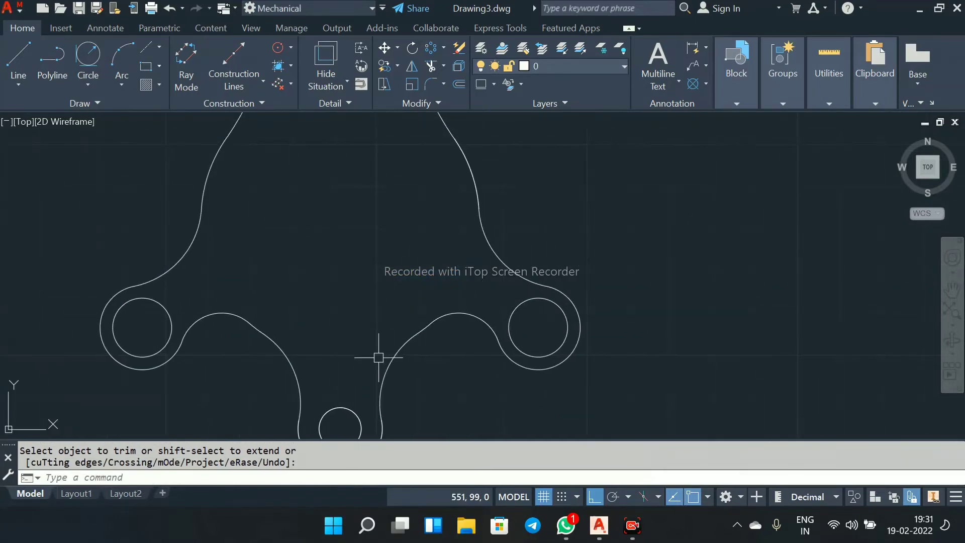
# Step: Draw a 40 diameter circle at the plate's central point, on the axis above the bottommost hole
pyautogui.scroll(-2, 372, 343)
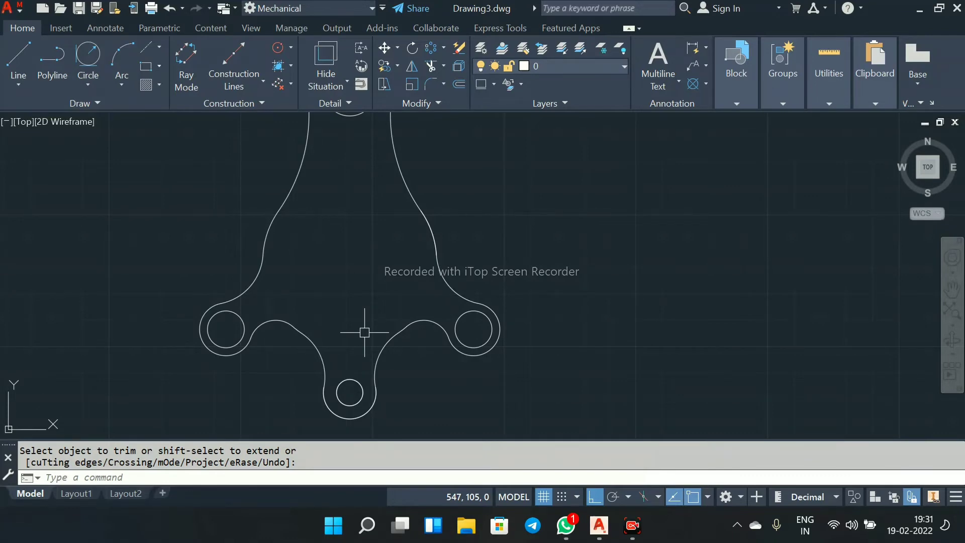
pyautogui.click(88, 84)
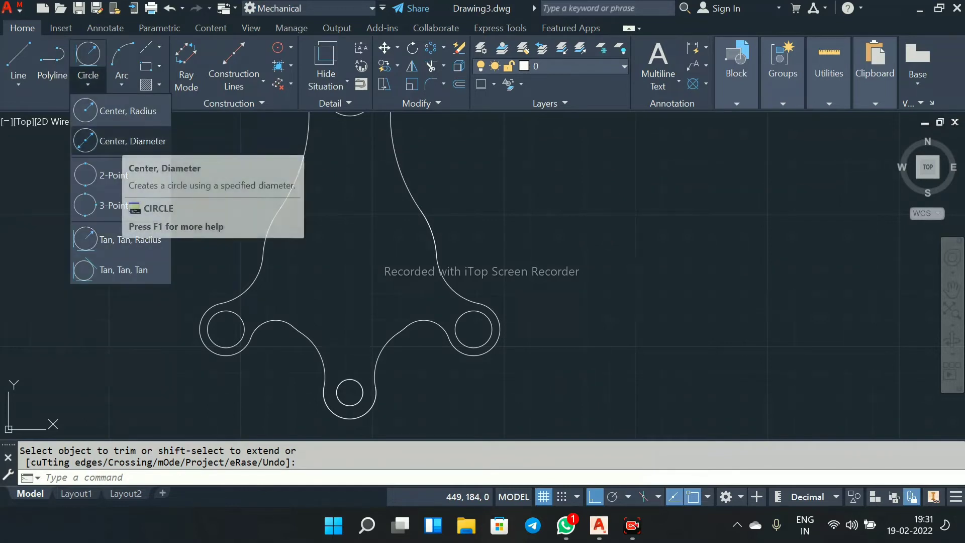
pyautogui.click(118, 141)
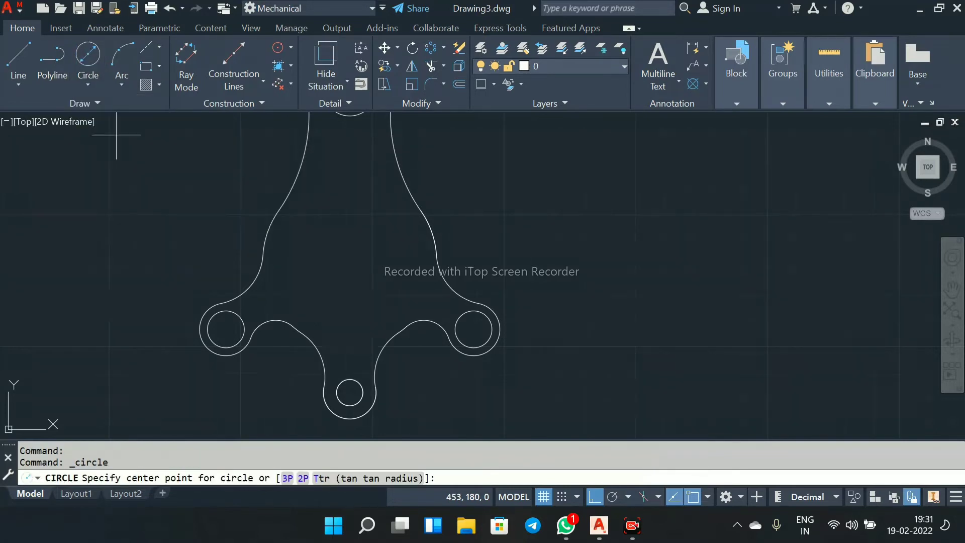
pyautogui.click(350, 261)
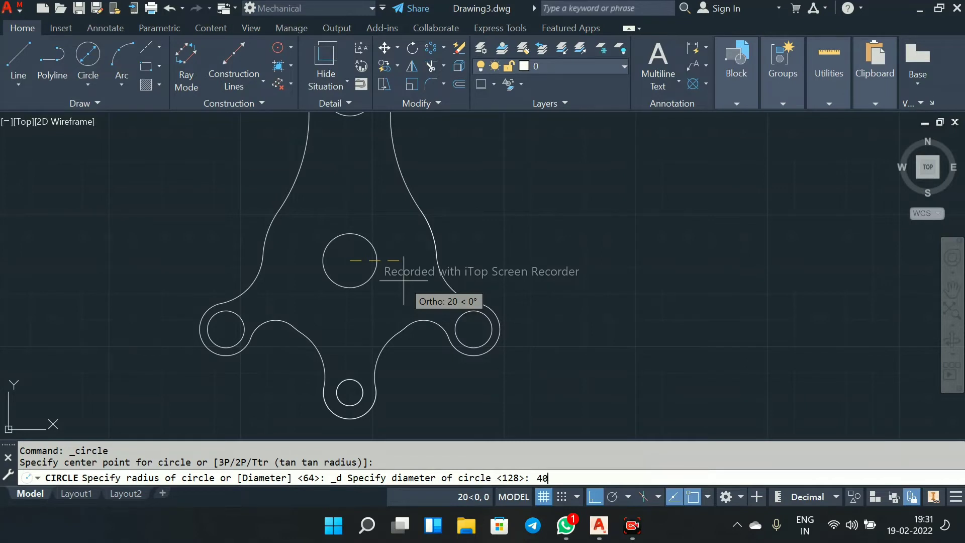
pyautogui.press('Return')
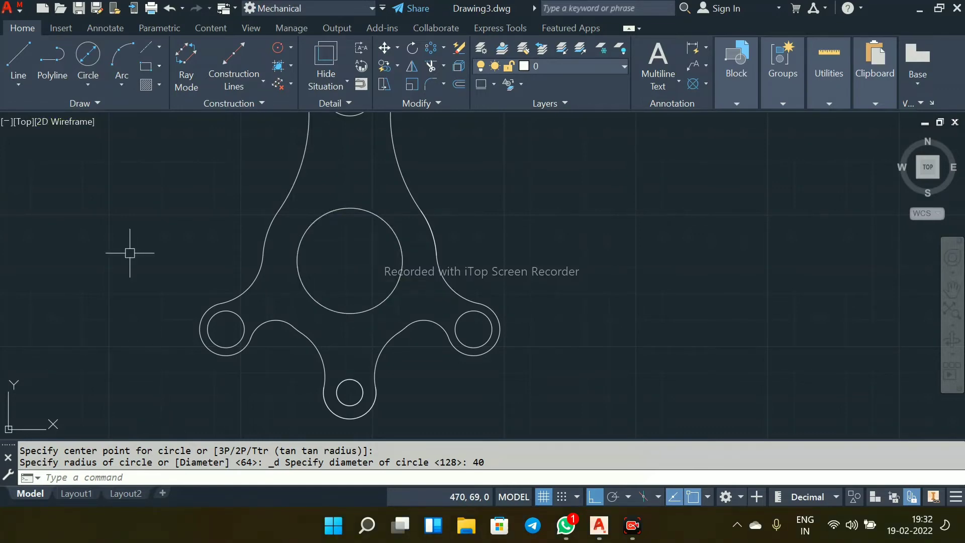
# Step: Draw a radius 6 circle centred on the right quadrant of the 40 diameter central circle
pyautogui.click(88, 84)
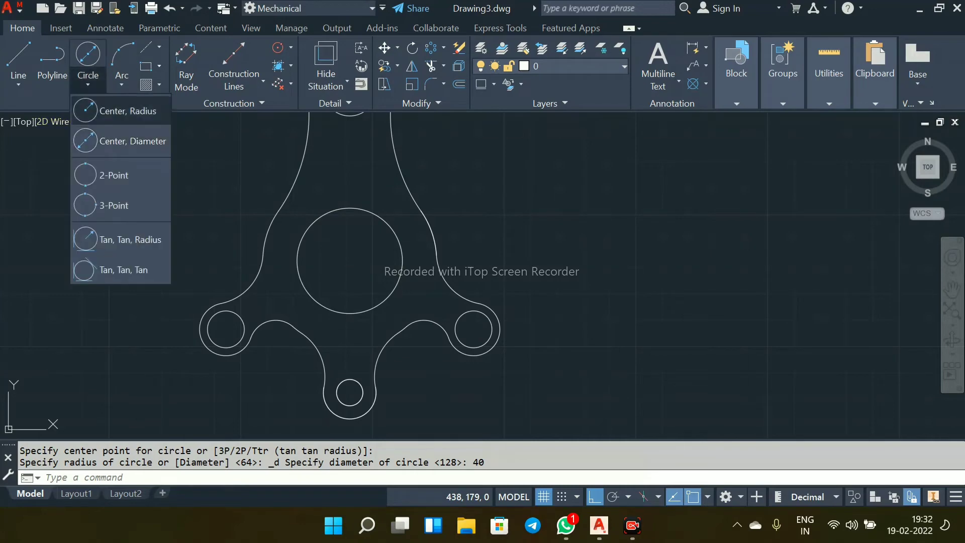
pyautogui.click(121, 111)
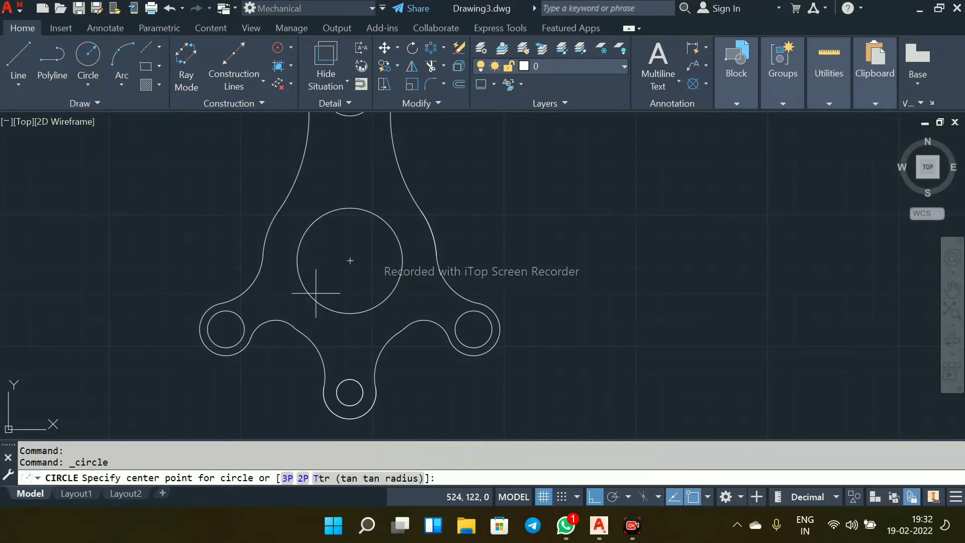
pyautogui.click(402, 260)
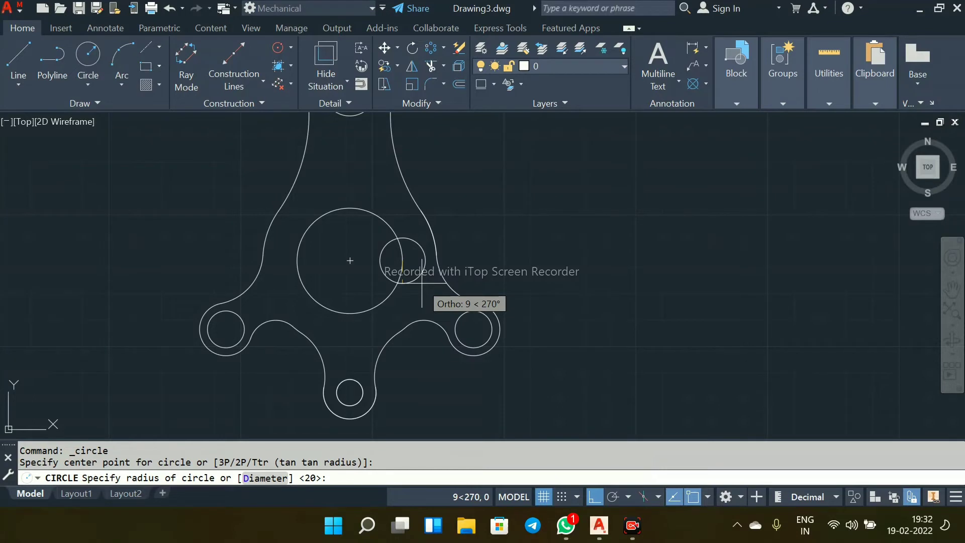
pyautogui.write('6')
pyautogui.press('Return')
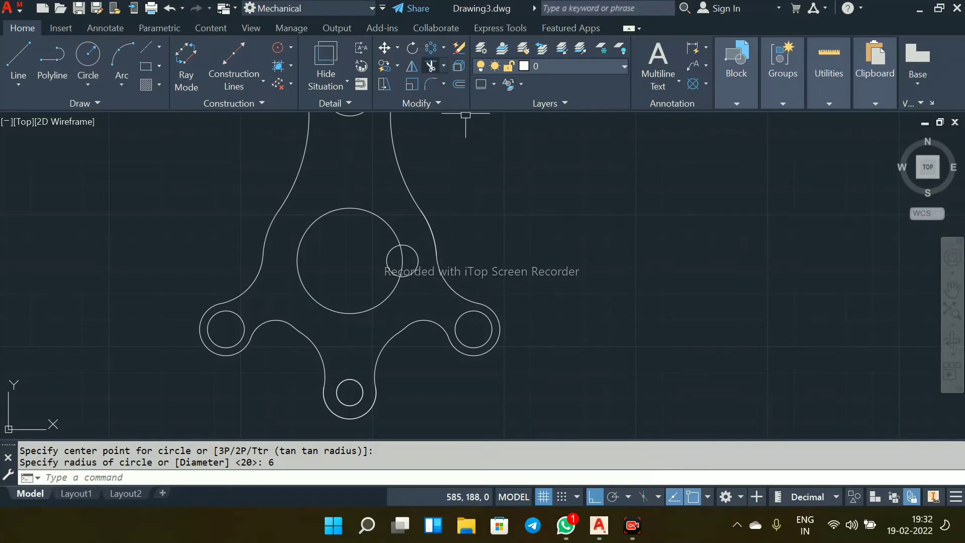
# Step: Trim the small circle's outer part and the central circle's segment inside it to form a concave notch
pyautogui.click(432, 65)
pyautogui.press('Return')
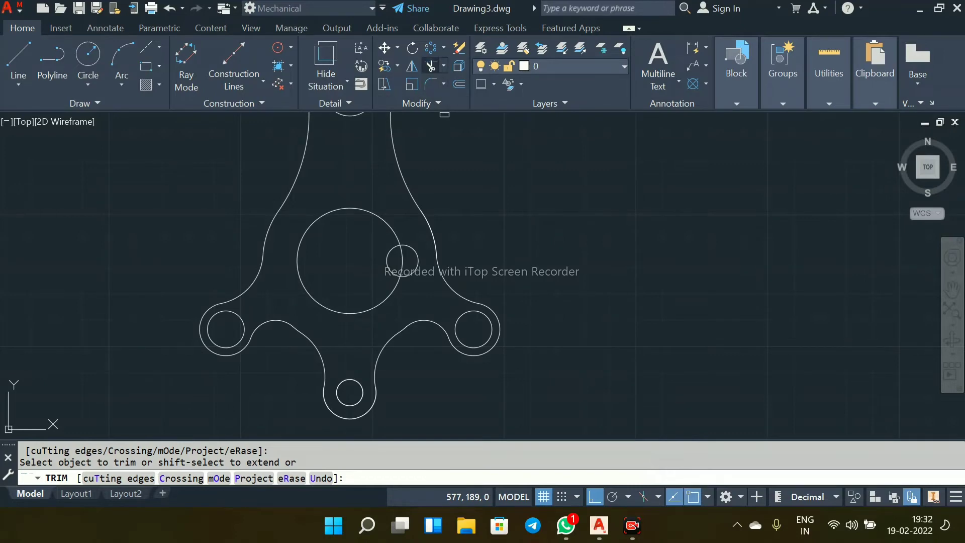
pyautogui.click(415, 251)
pyautogui.click(401, 256)
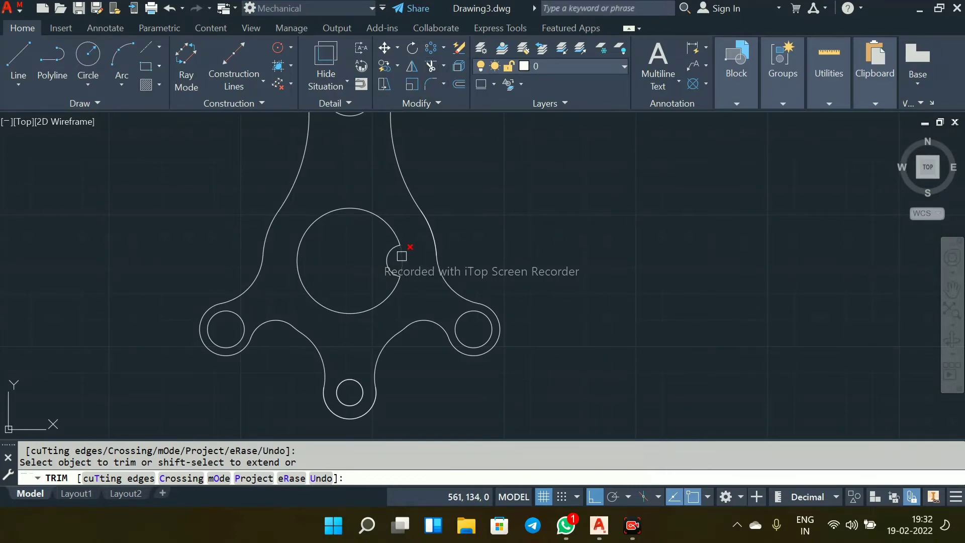
pyautogui.scroll(2, 402, 256)
pyautogui.rightClick(403, 254)
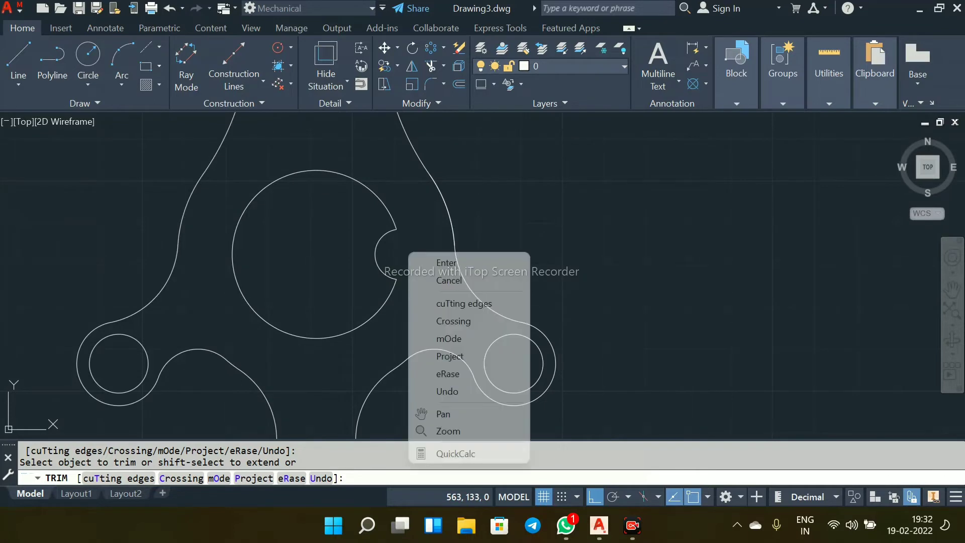
pyautogui.click(446, 263)
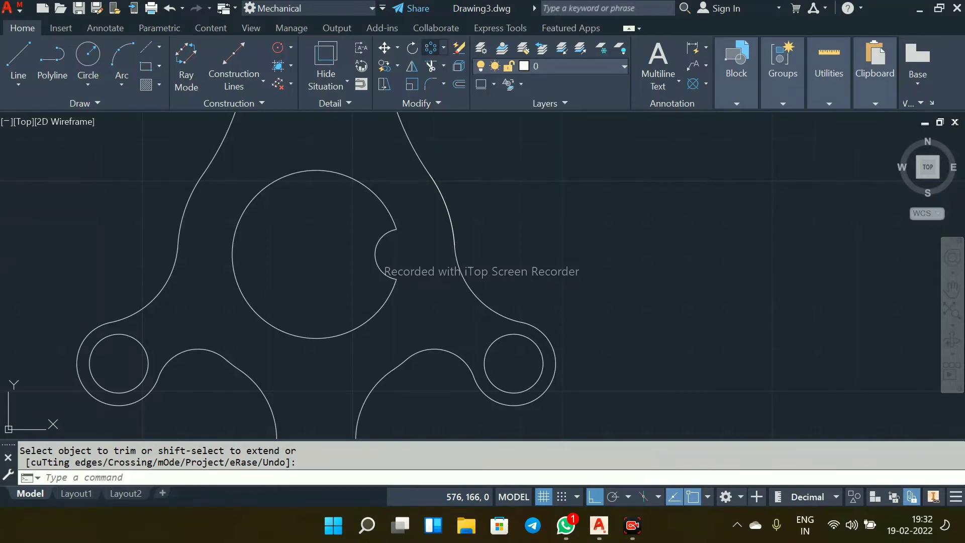
# Step: Polar array the notch arc around the central circle's centre with 6 items over 360 degrees
pyautogui.click(431, 47)
pyautogui.click(382, 266)
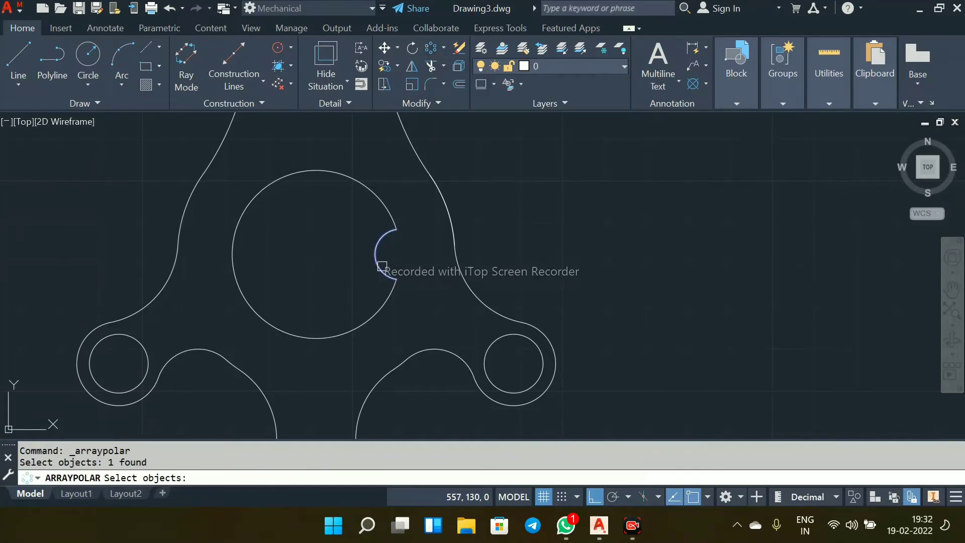
pyautogui.press('Return')
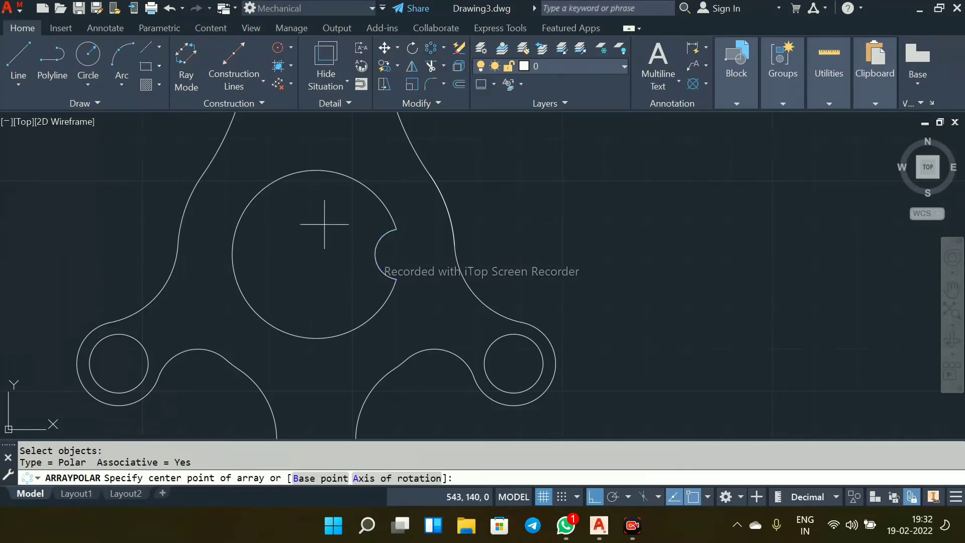
pyautogui.click(317, 254)
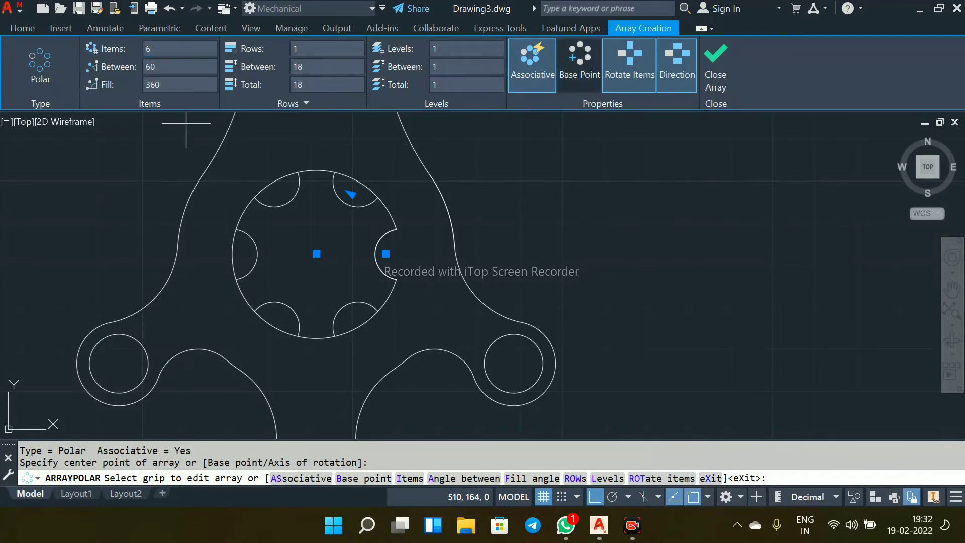
pyautogui.press('Return')
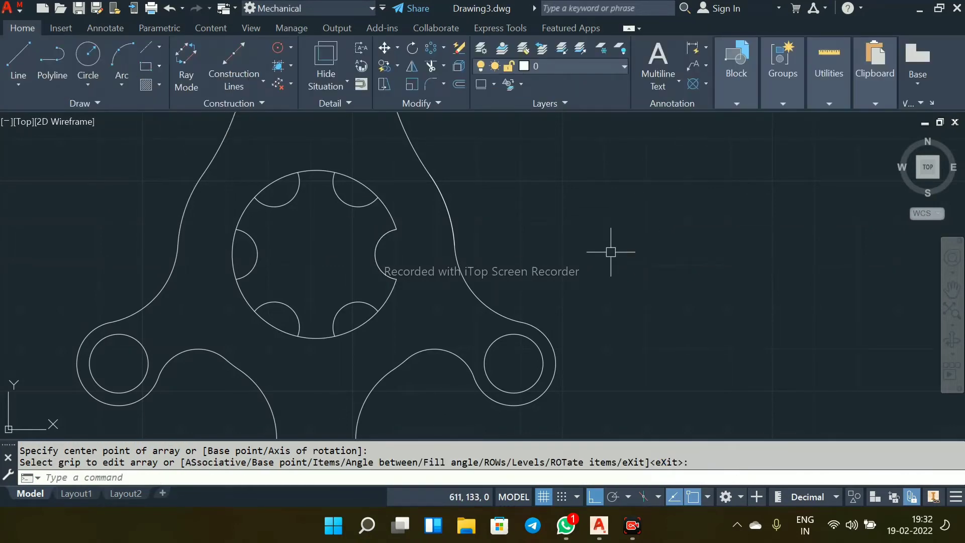
# Step: Trim the central circle's segments across the five arrayed notch arcs
pyautogui.write('tr')
pyautogui.press('Return')
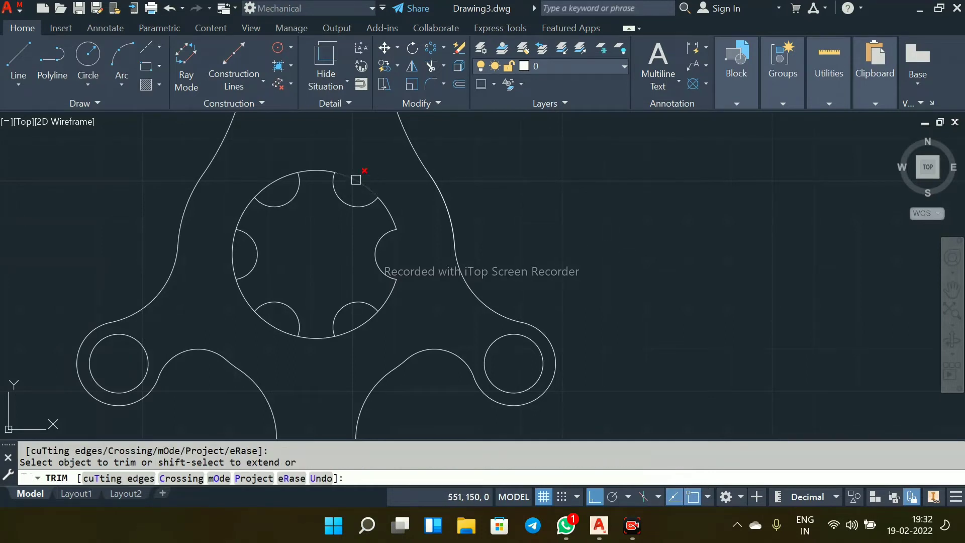
pyautogui.click(356, 179)
pyautogui.click(274, 180)
pyautogui.click(229, 269)
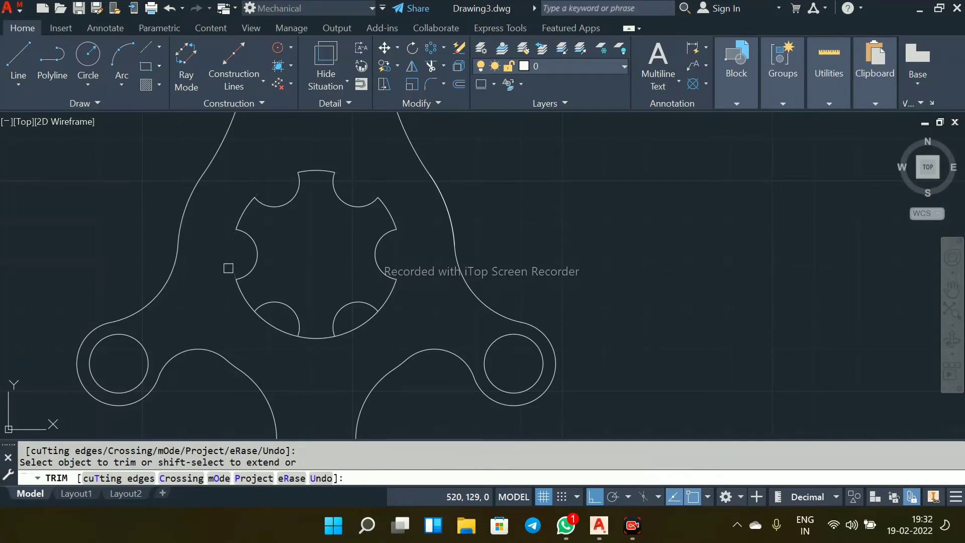
pyautogui.click(277, 331)
pyautogui.click(360, 331)
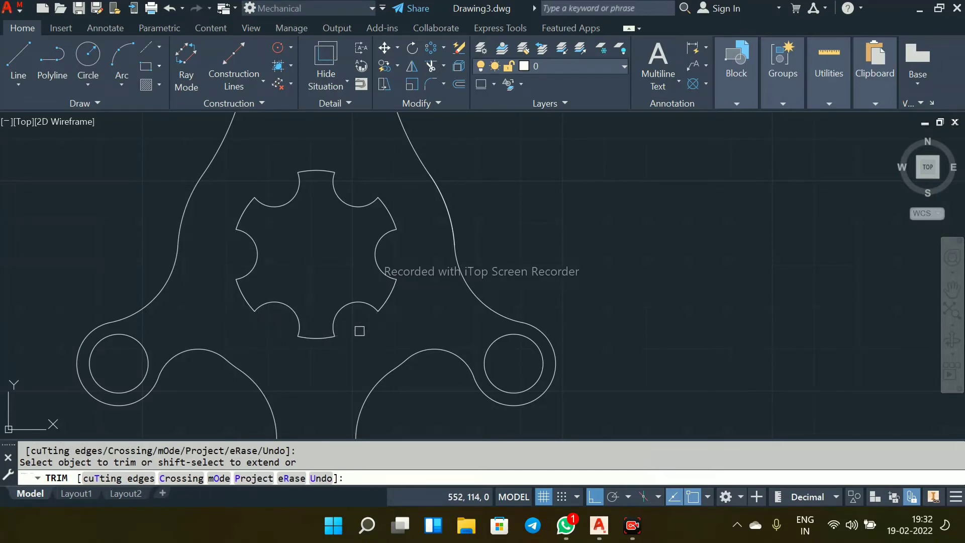
pyautogui.rightClick(528, 175)
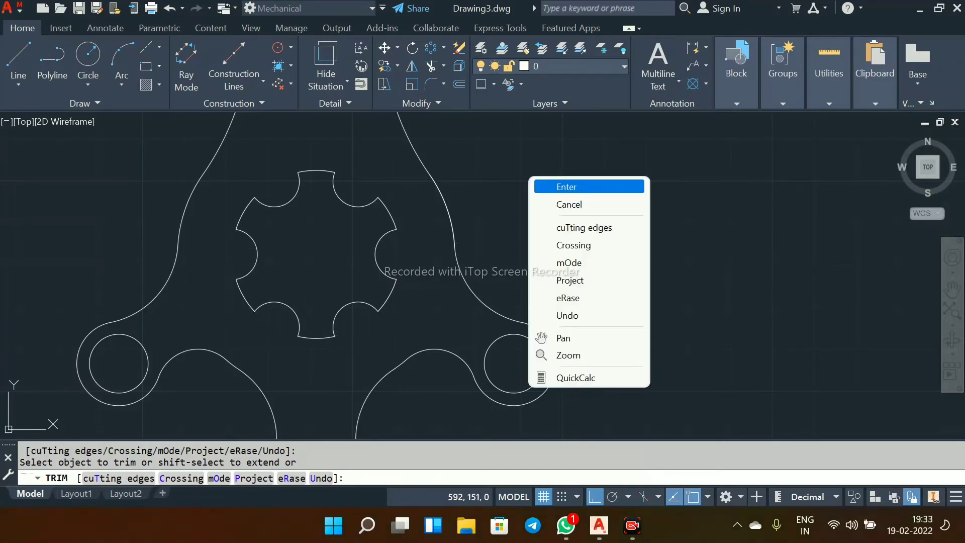
pyautogui.click(566, 187)
# Step: Start a gradient hatch and set its first gradient colour to green 88,186,72
pyautogui.scroll(-3, 532, 201)
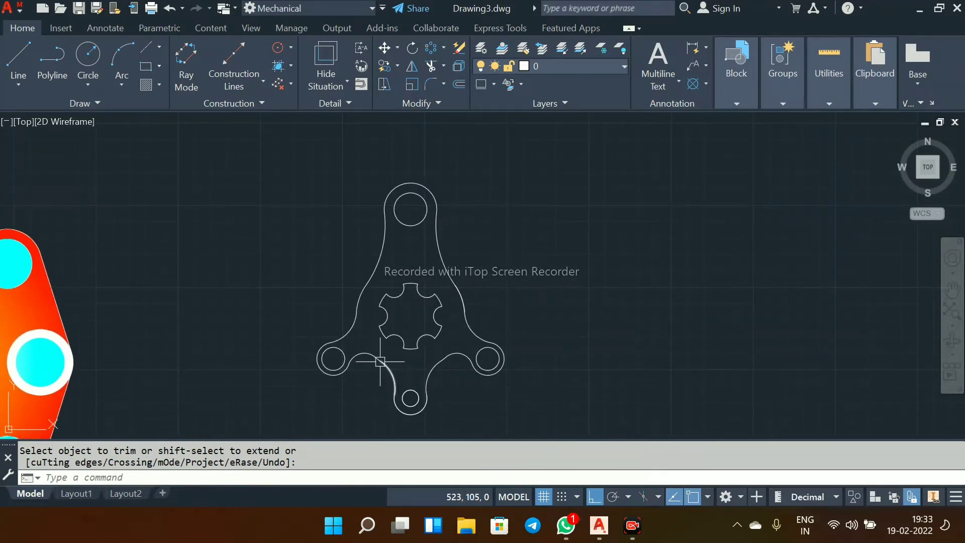
pyautogui.scroll(2, 423, 288)
pyautogui.scroll(-2, 421, 290)
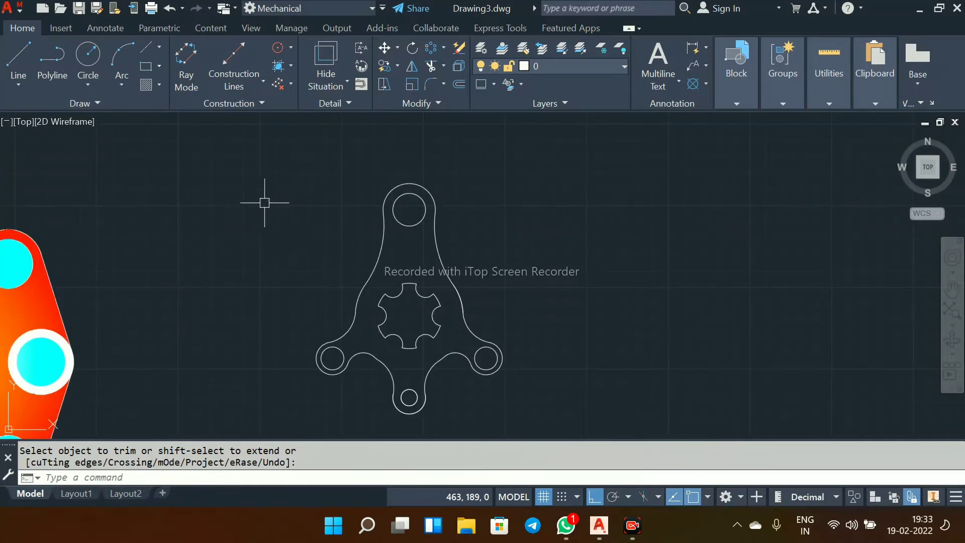
pyautogui.click(159, 84)
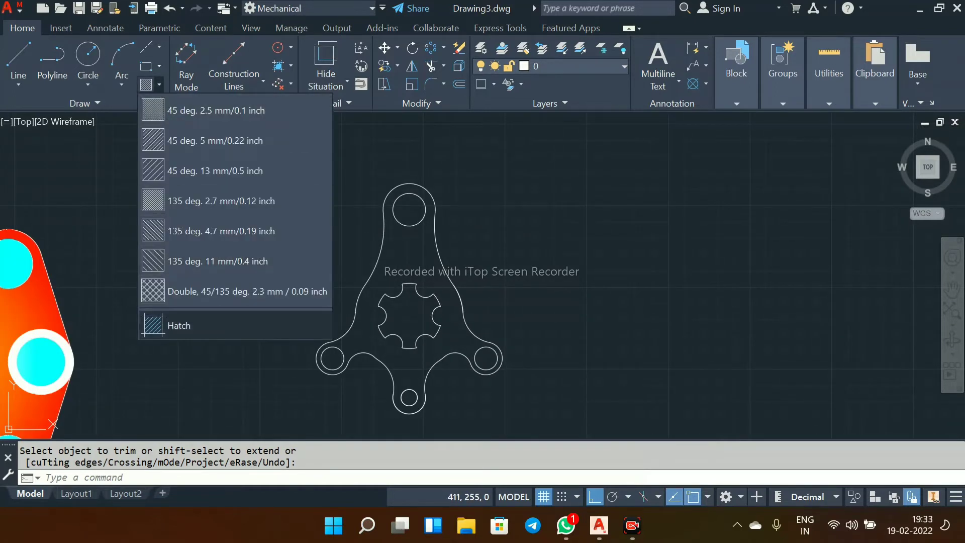
pyautogui.click(171, 324)
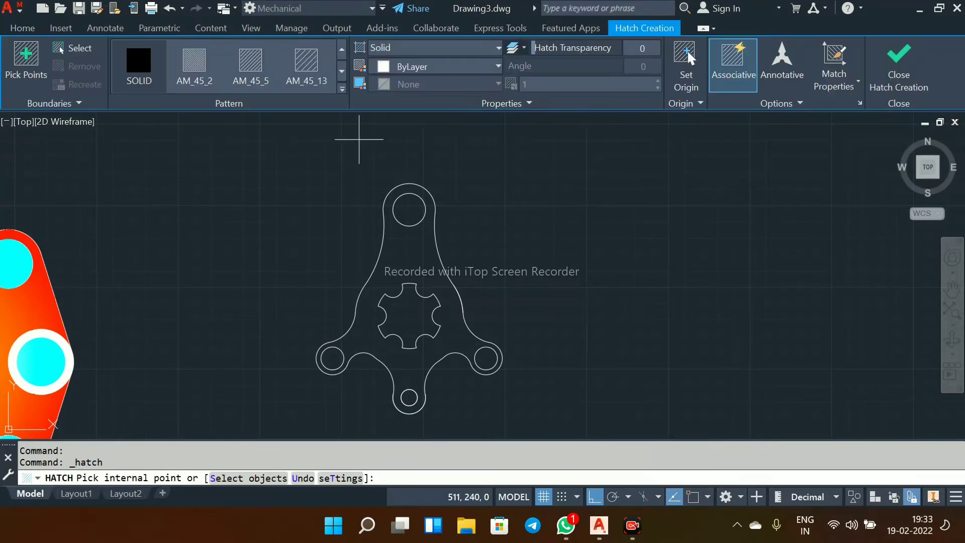
pyautogui.click(498, 48)
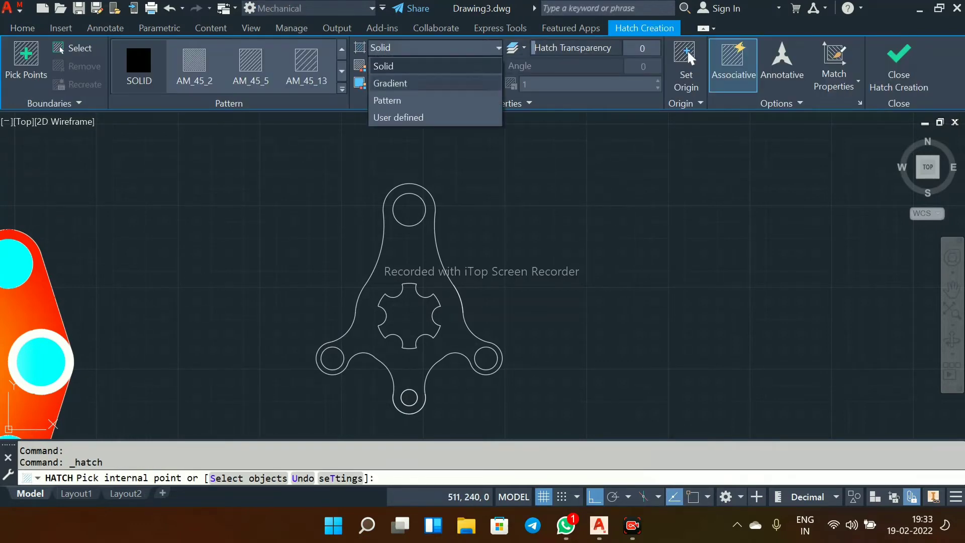
pyautogui.click(390, 83)
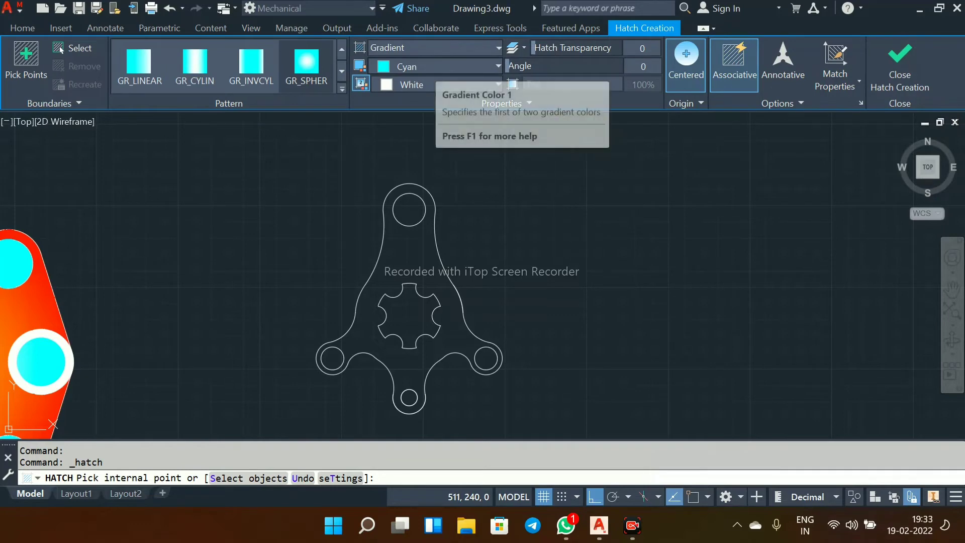
pyautogui.click(433, 66)
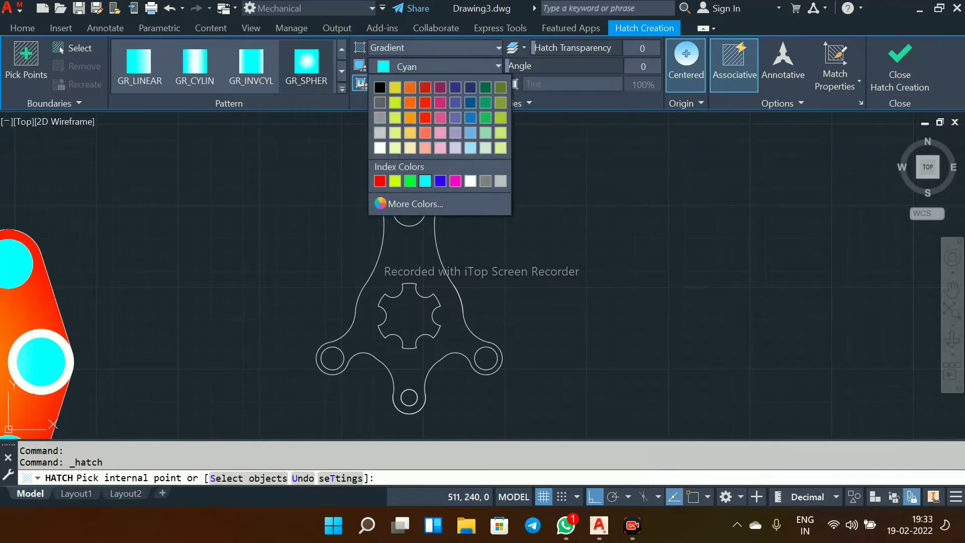
pyautogui.click(485, 118)
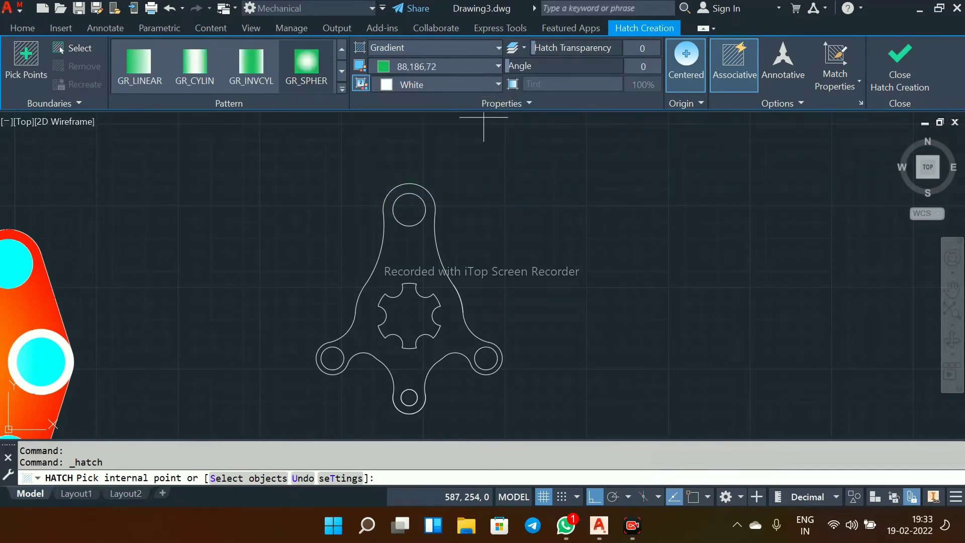
pyautogui.click(442, 67)
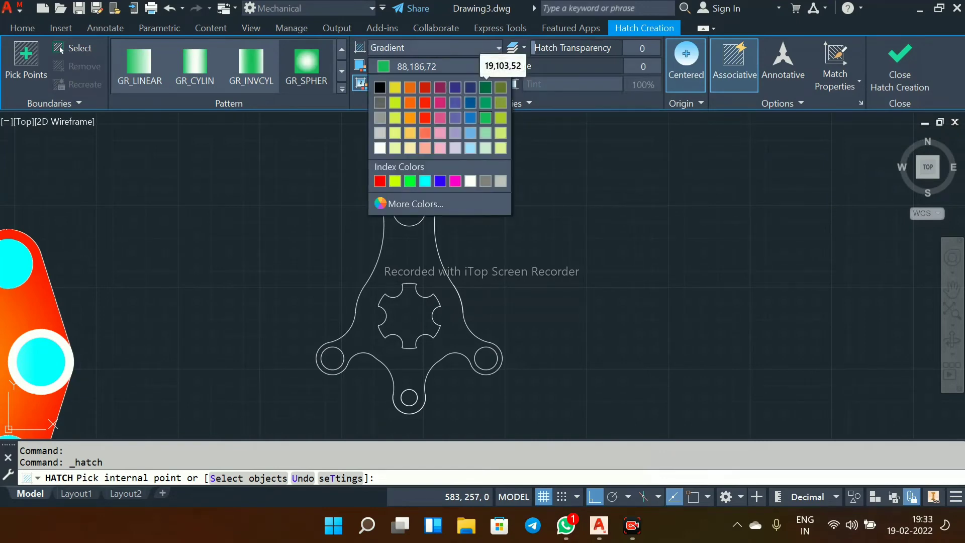
pyautogui.click(486, 118)
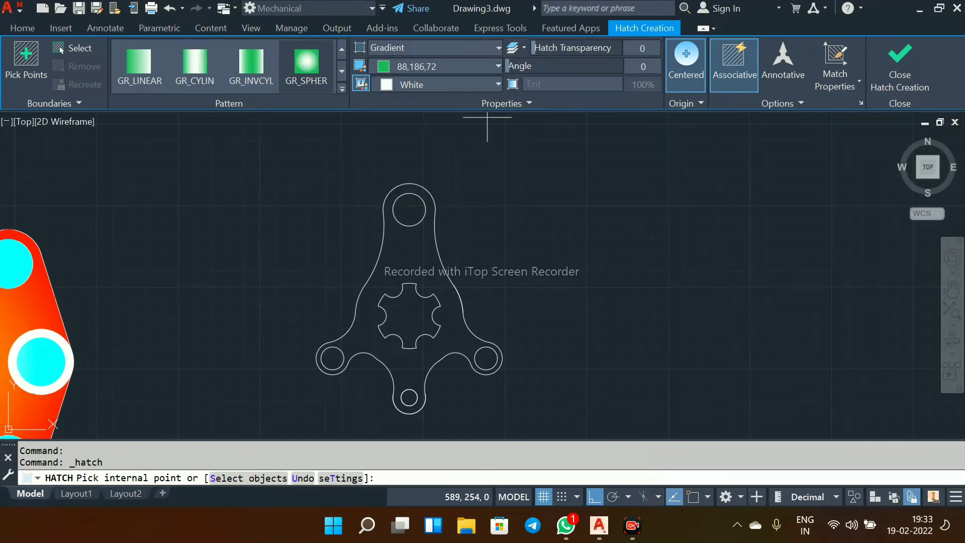
# Step: Fill the plate body around its holes with a GR_CYLIN gradient using 247,242,129 as the second colour
pyautogui.click(443, 85)
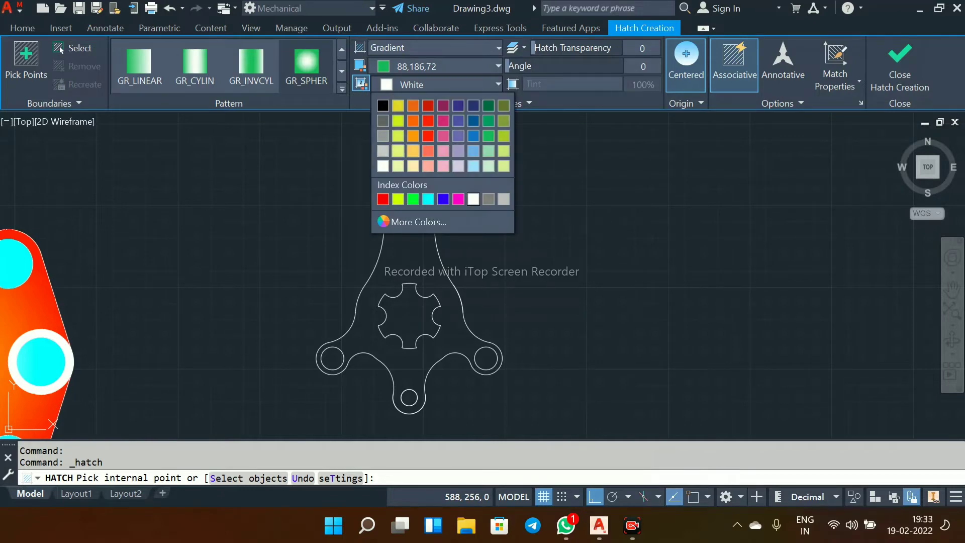
pyautogui.click(399, 135)
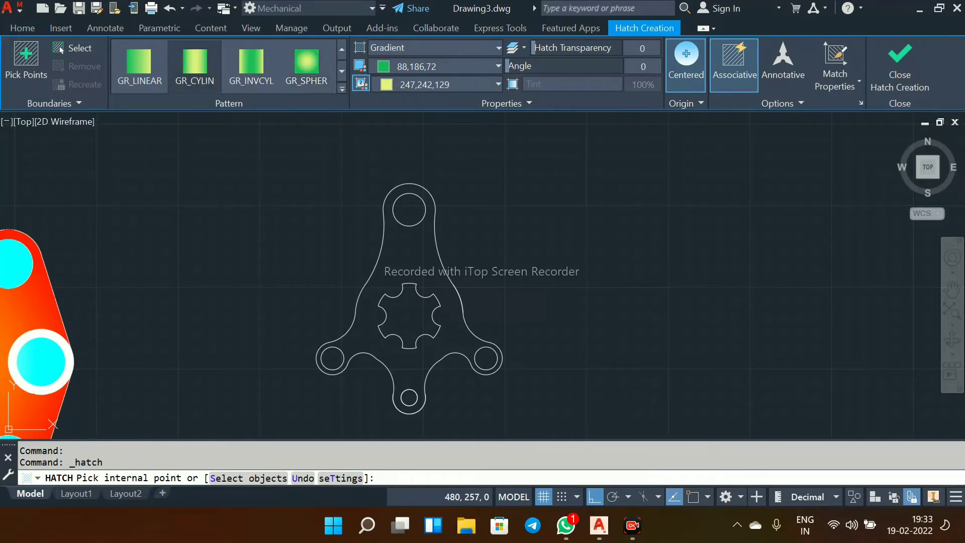
pyautogui.click(203, 69)
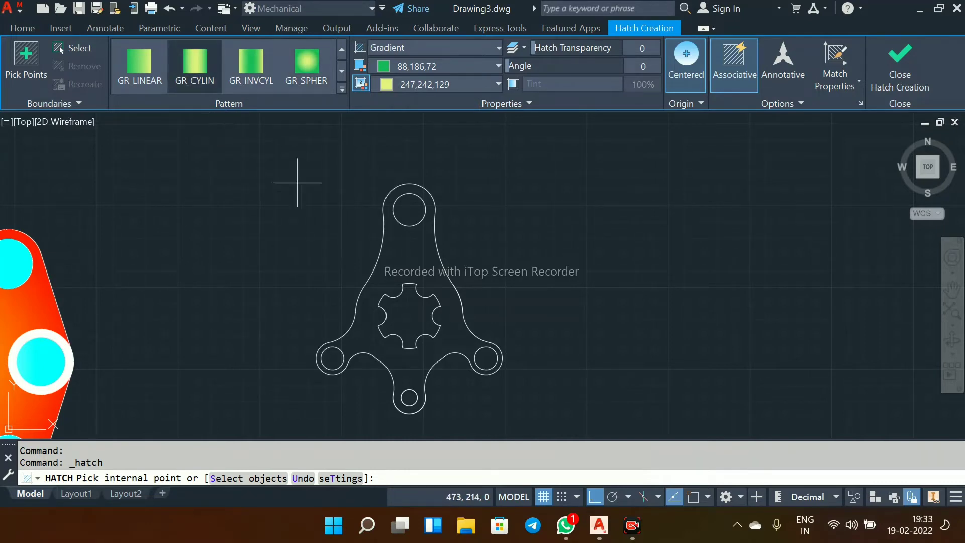
pyautogui.click(411, 253)
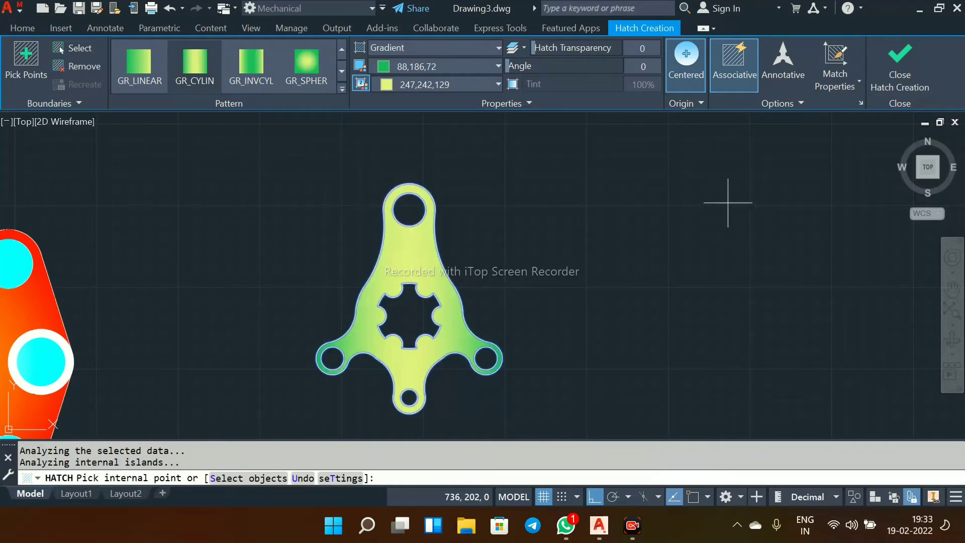
pyautogui.click(900, 66)
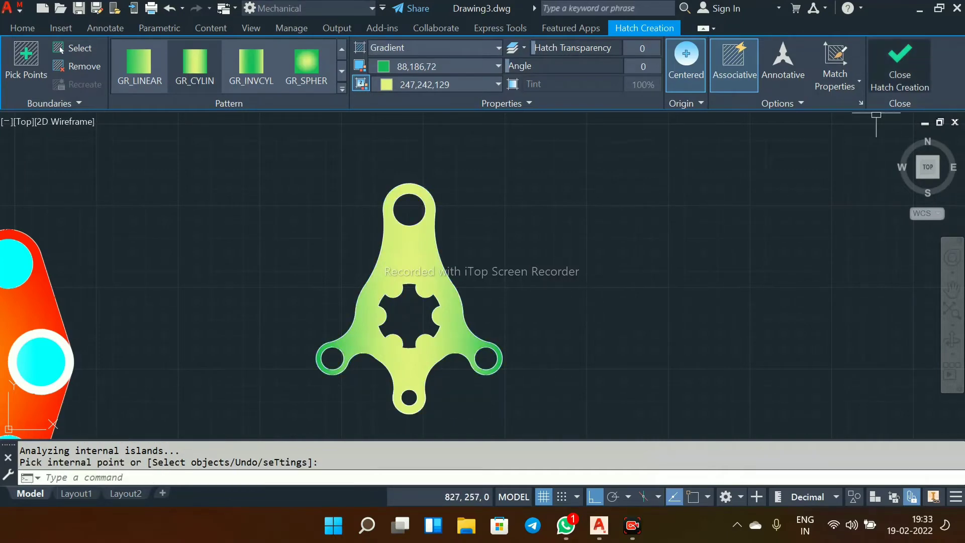
# Step: Fill the plate's four round holes and the six-notch central cutout with a solid ByLayer hatch
pyautogui.click(159, 84)
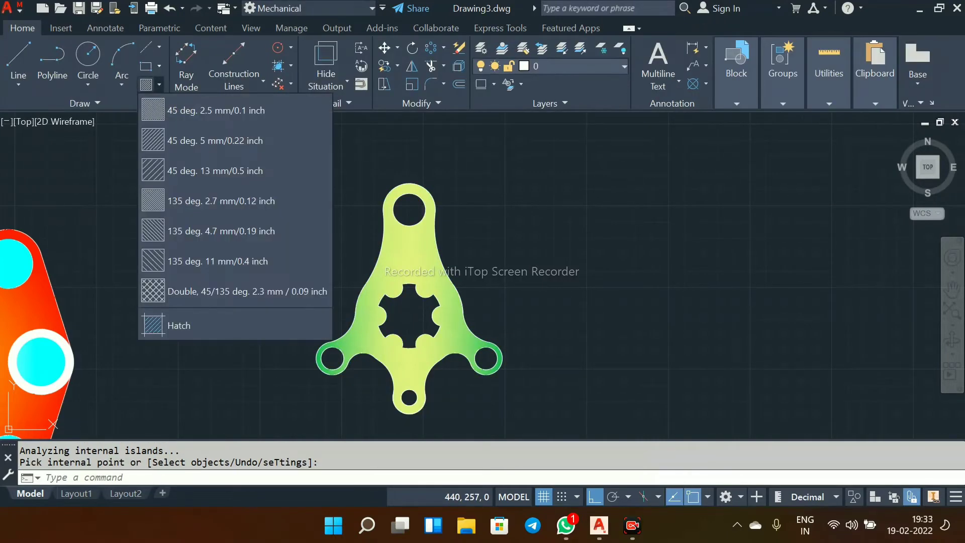
pyautogui.click(179, 325)
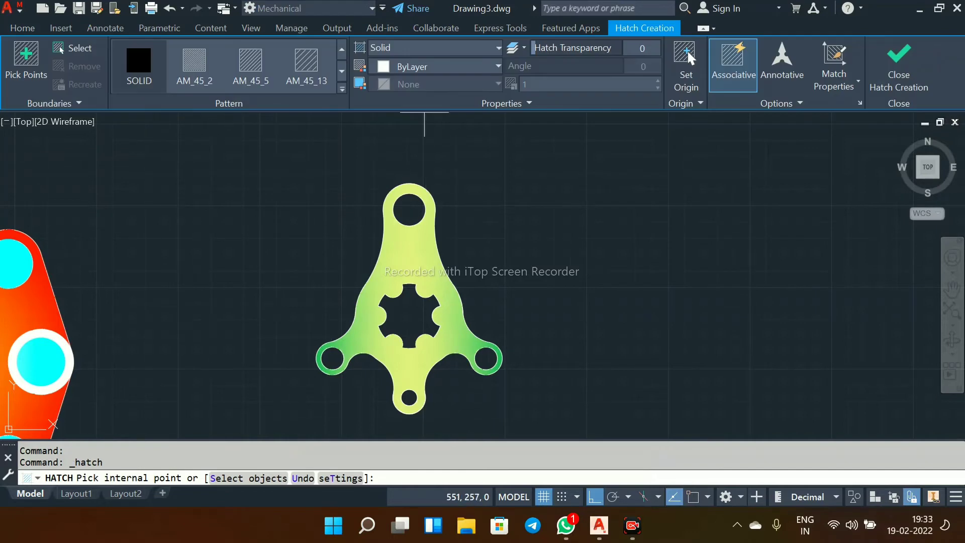
pyautogui.scroll(2, 443, 216)
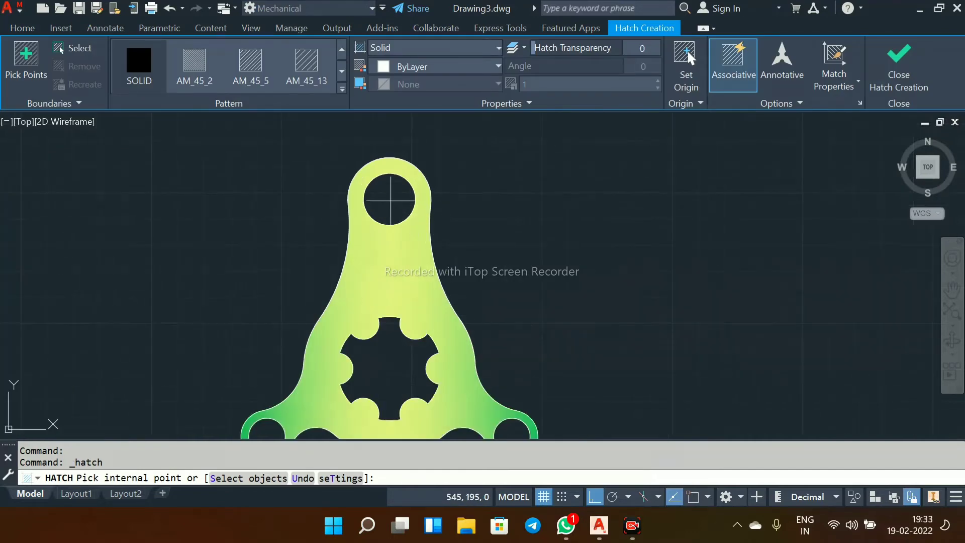
pyautogui.click(390, 199)
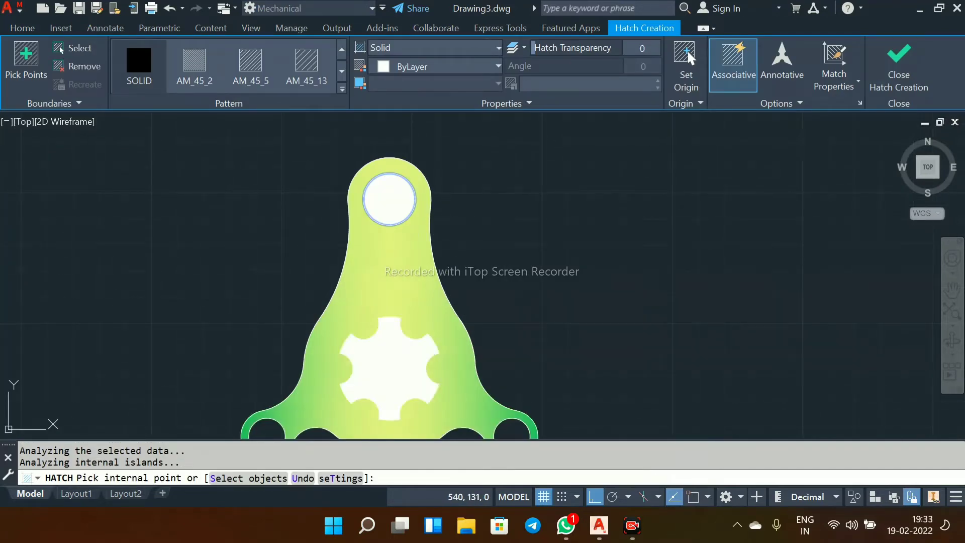
pyautogui.click(384, 382)
pyautogui.moveTo(385, 382); pyautogui.dragTo(372, 234, button='middle')
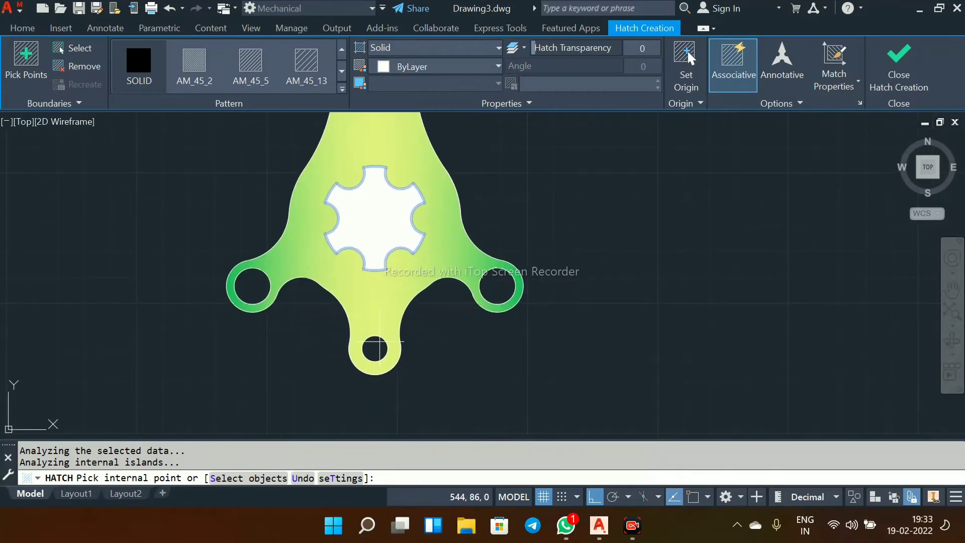
pyautogui.click(500, 284)
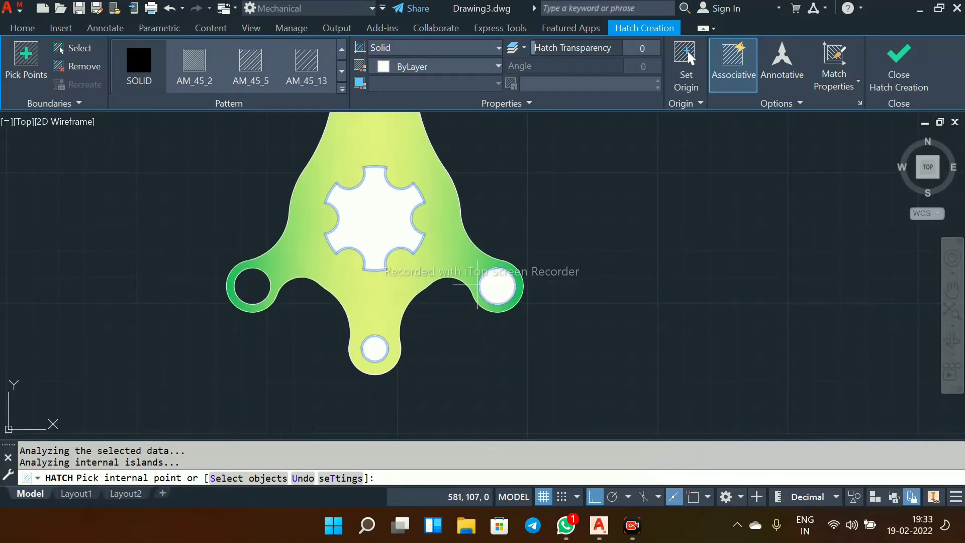
pyautogui.click(254, 283)
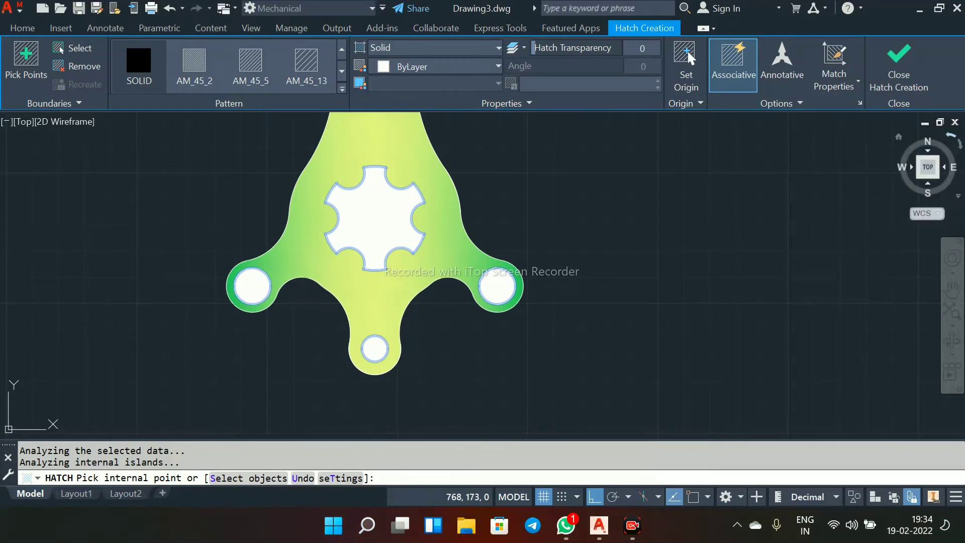
pyautogui.click(899, 65)
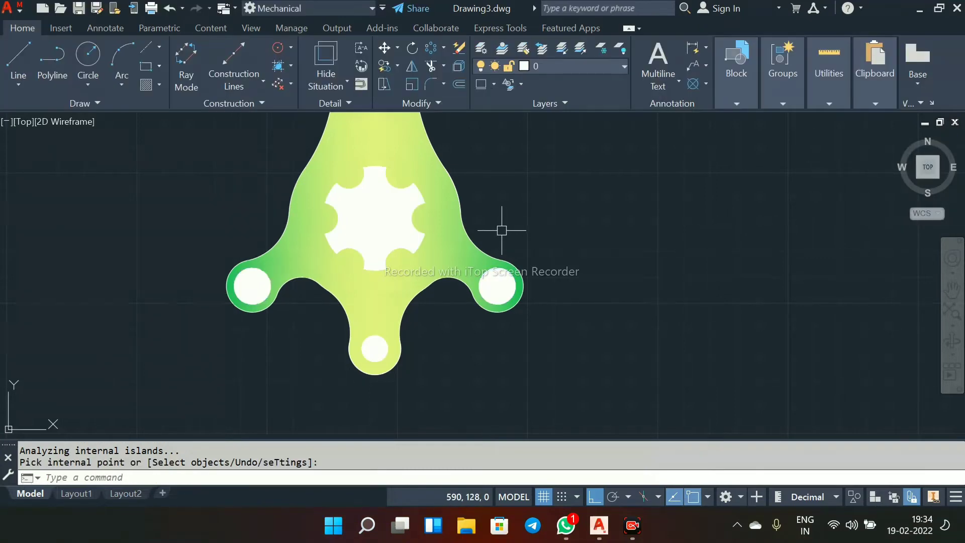
# Step: Draw a 226 diameter circle in the empty area to the right of the green plate
pyautogui.scroll(-5, 505, 224)
pyautogui.moveTo(512, 218); pyautogui.dragTo(445, 228, button='middle')
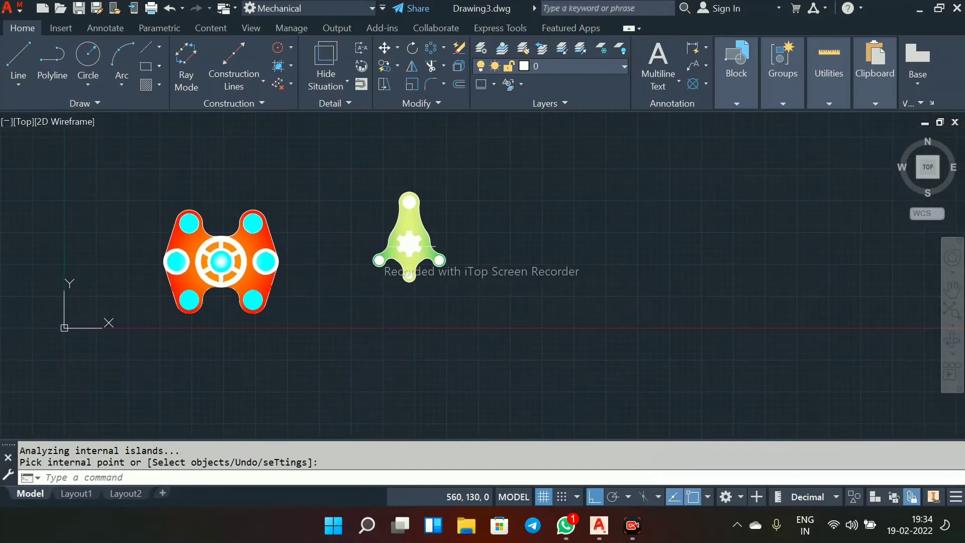
pyautogui.scroll(2, 442, 226)
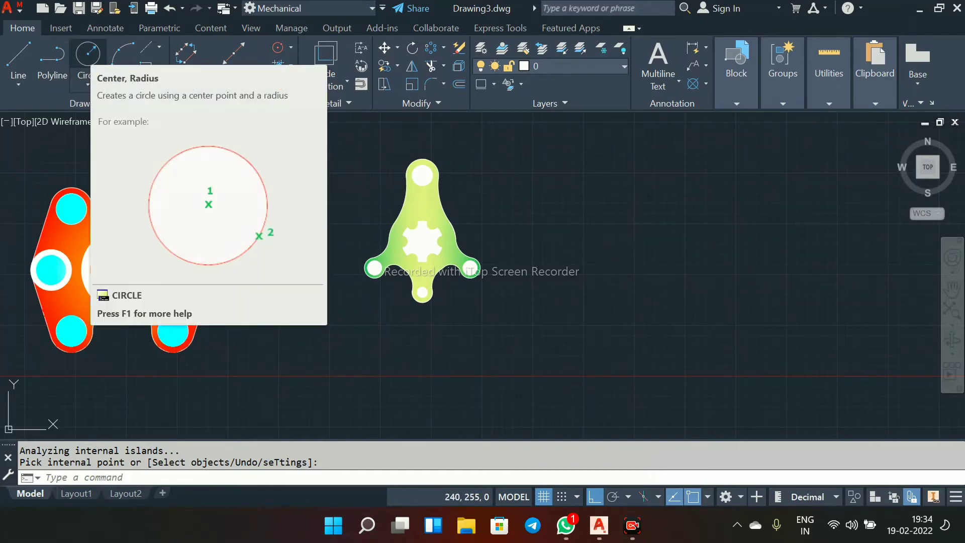
pyautogui.click(88, 83)
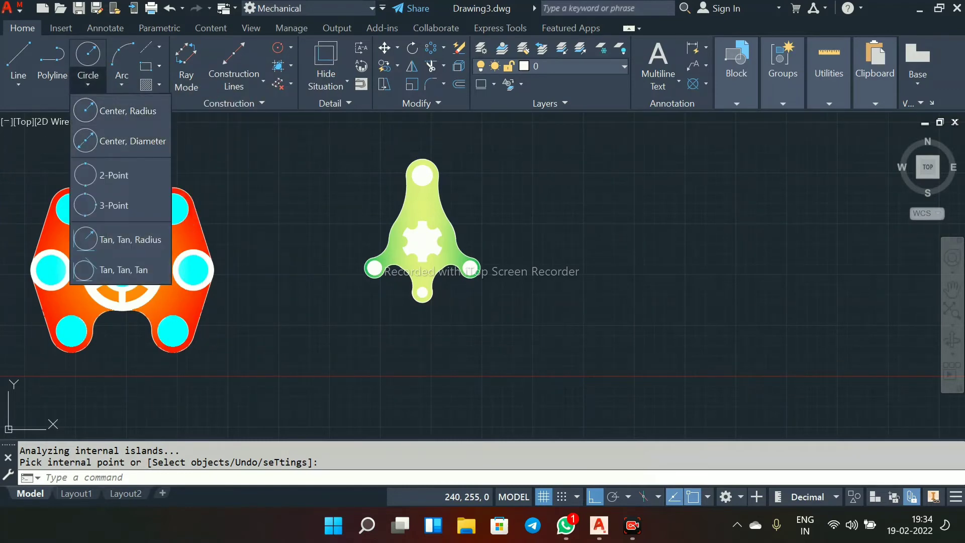
pyautogui.click(132, 141)
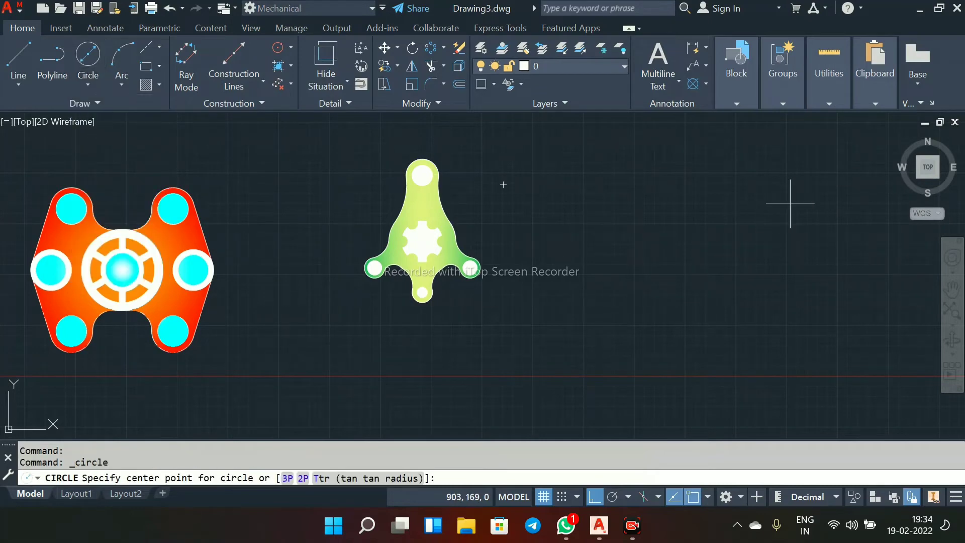
pyautogui.click(676, 237)
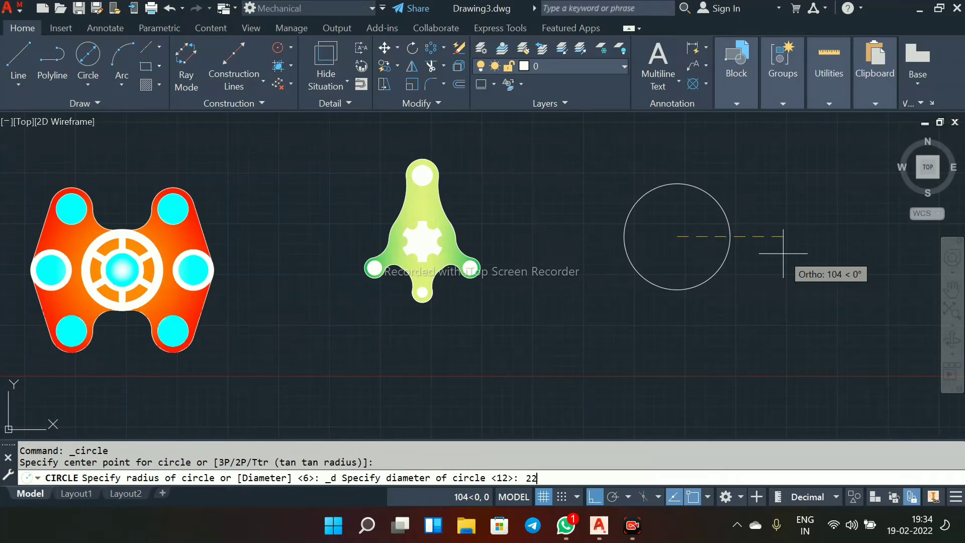
pyautogui.press('Return')
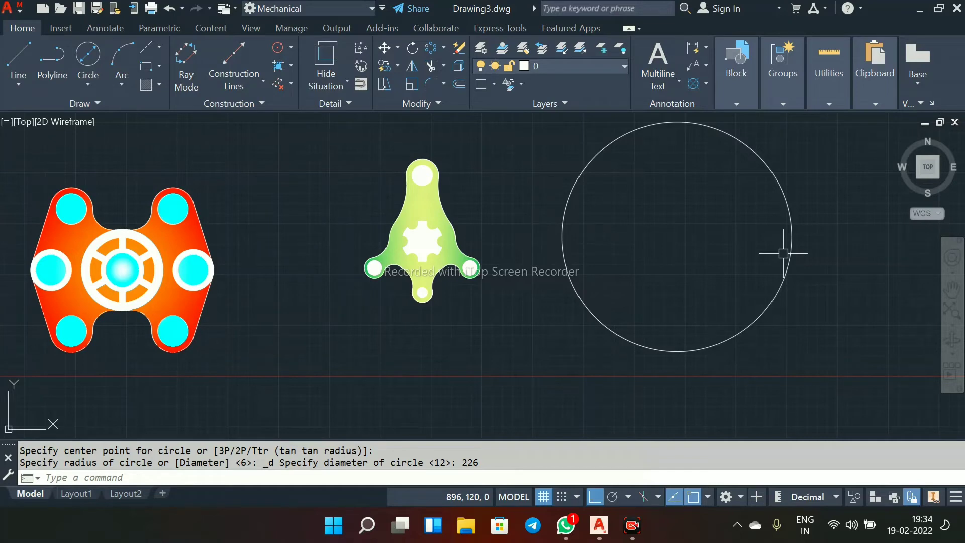
# Step: Draw a vertical line from the large circle's centre to its top quadrant
pyautogui.moveTo(772, 257); pyautogui.dragTo(727, 272, button='middle')
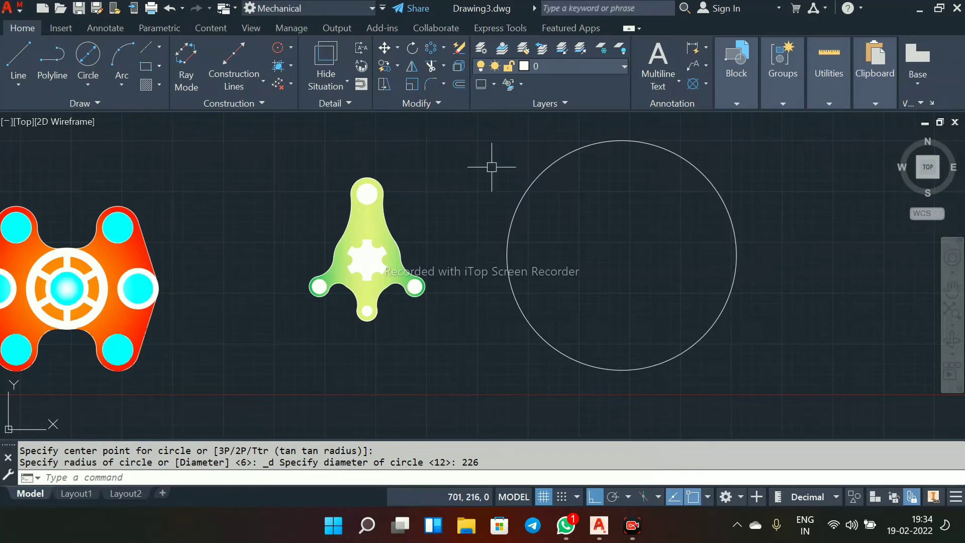
pyautogui.click(19, 58)
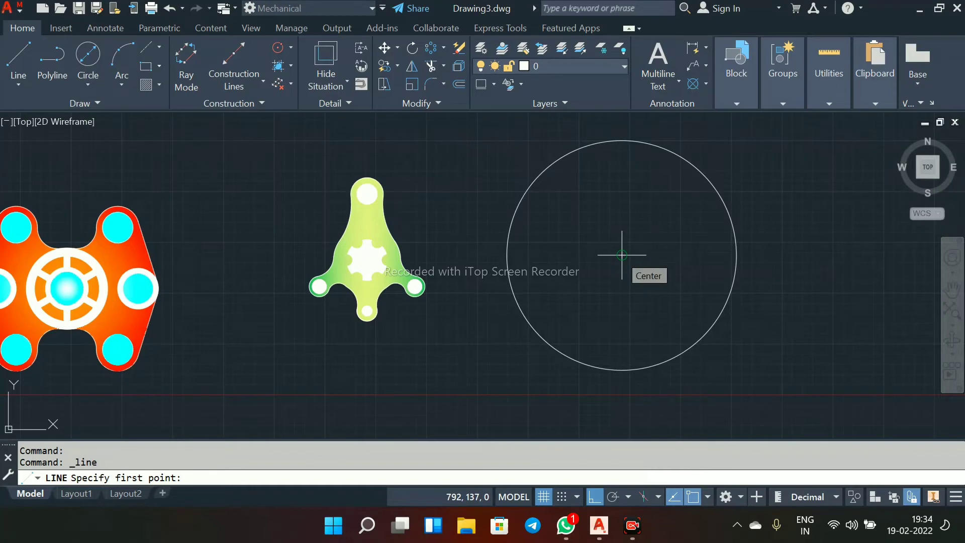
pyautogui.click(622, 255)
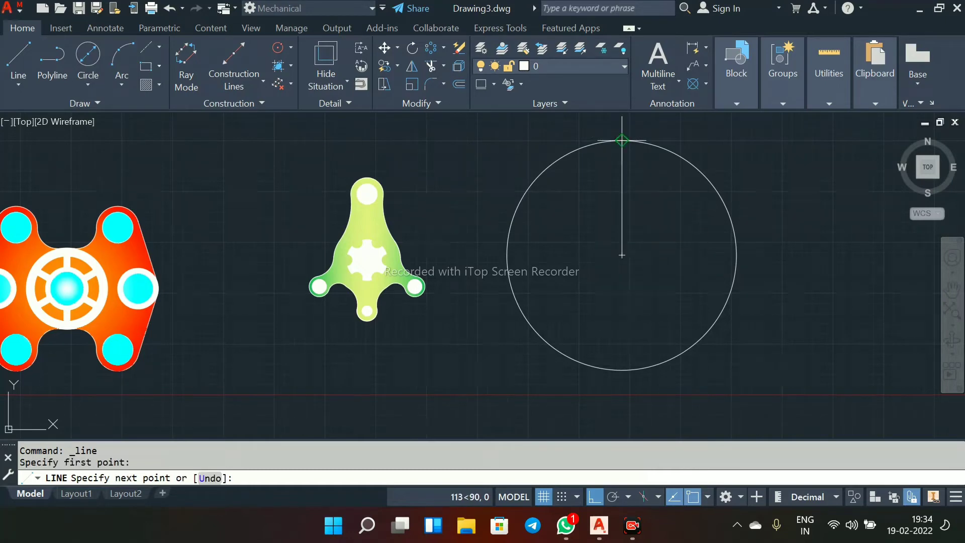
pyautogui.click(622, 140)
pyautogui.rightClick(623, 141)
pyautogui.click(648, 150)
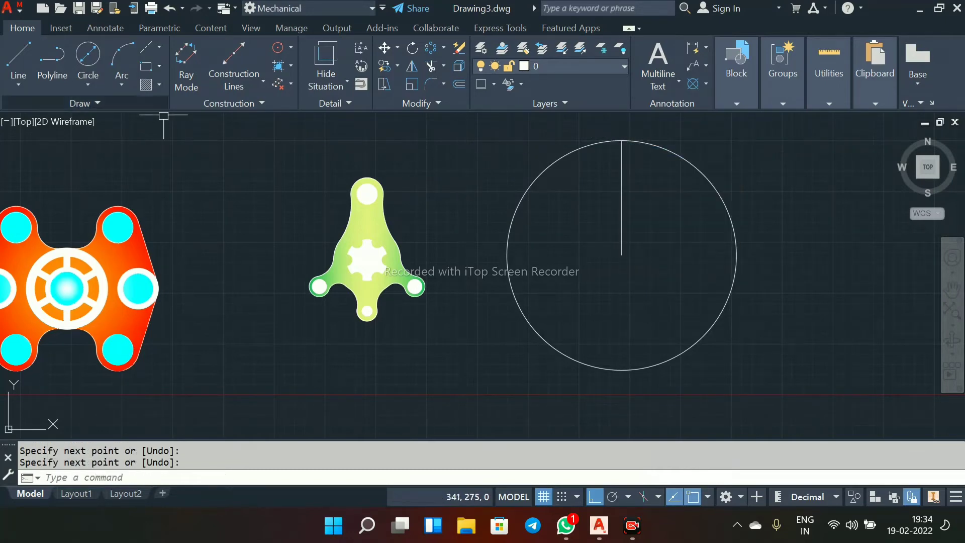
# Step: Draw a horizontal line from the large circle's centre to its right quadrant
pyautogui.press('Return')
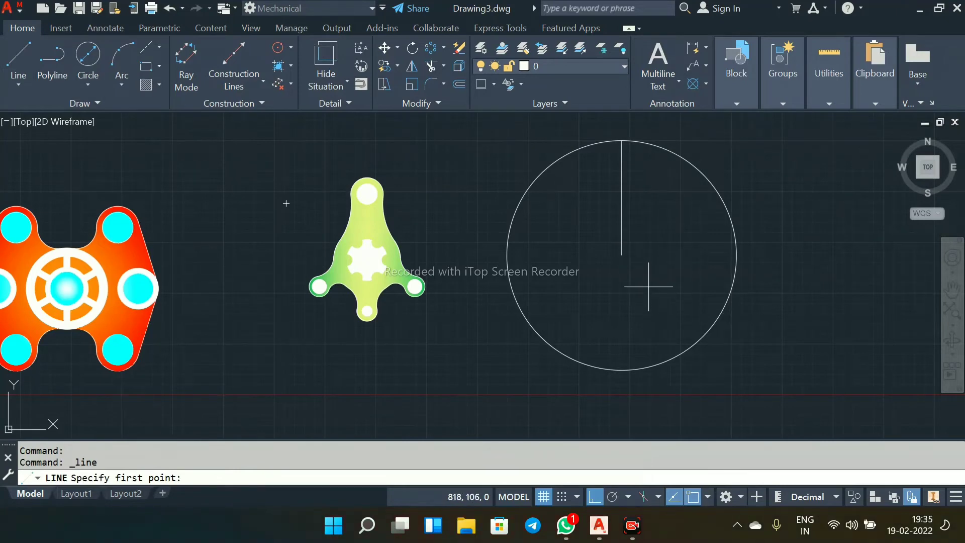
pyautogui.click(622, 255)
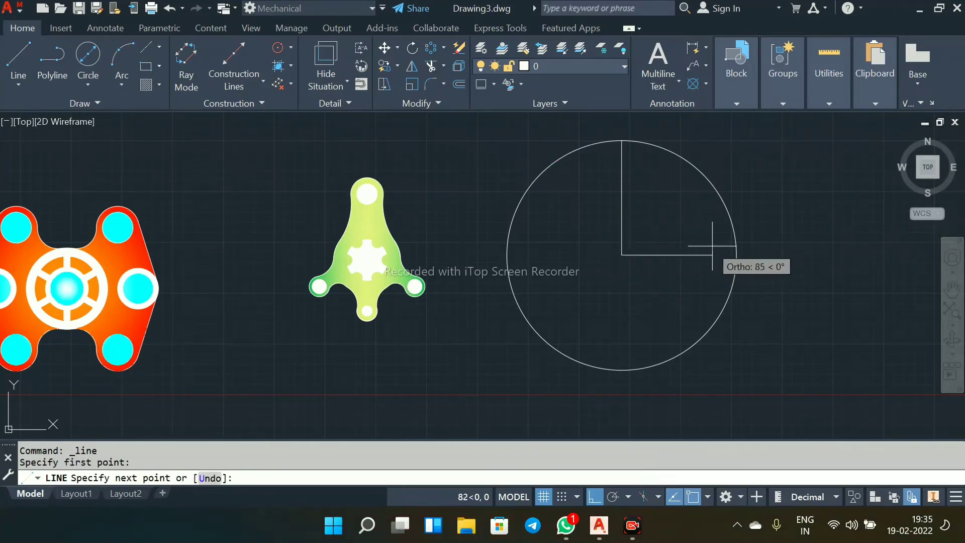
pyautogui.click(736, 255)
pyautogui.rightClick(738, 256)
pyautogui.click(759, 265)
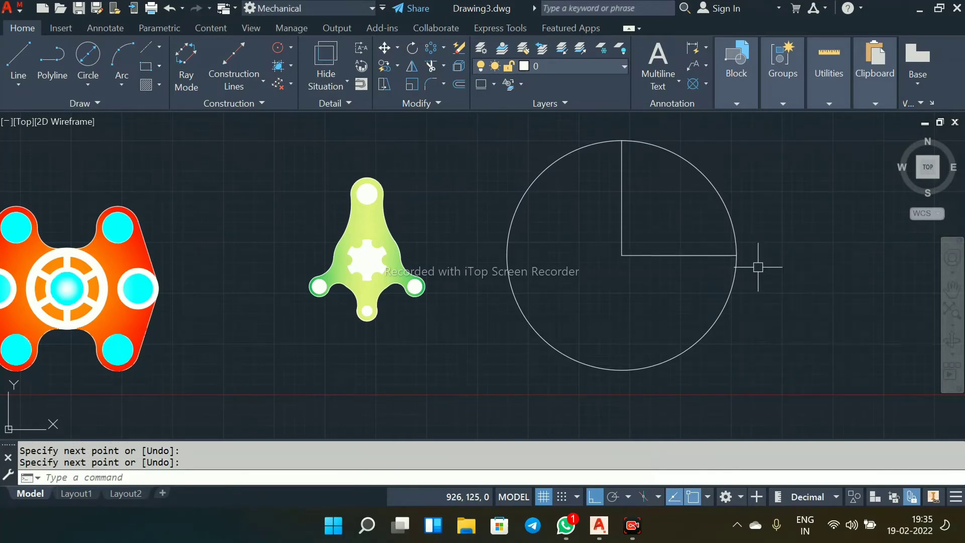
# Step: Change the linetype of the 226 diameter circle to CENTER
pyautogui.click(714, 186)
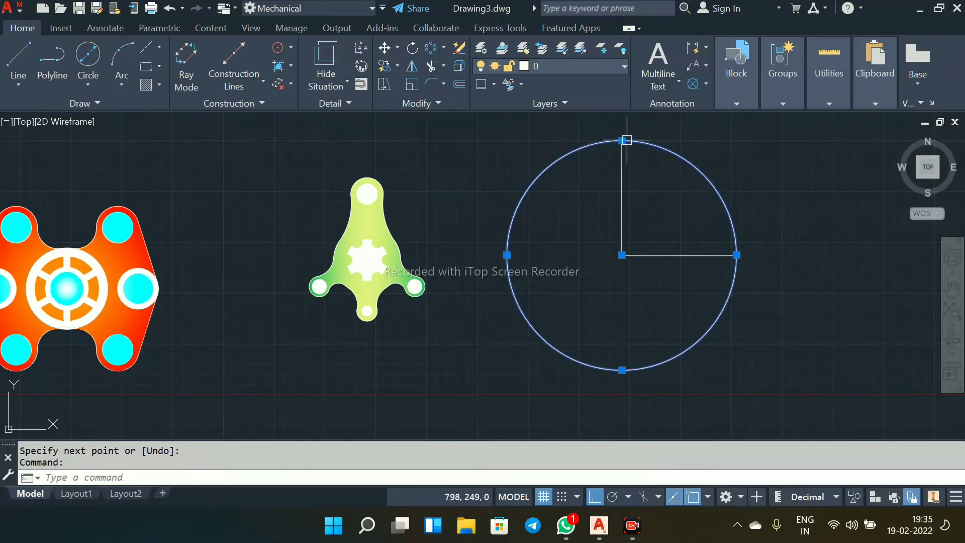
pyautogui.rightClick(622, 371)
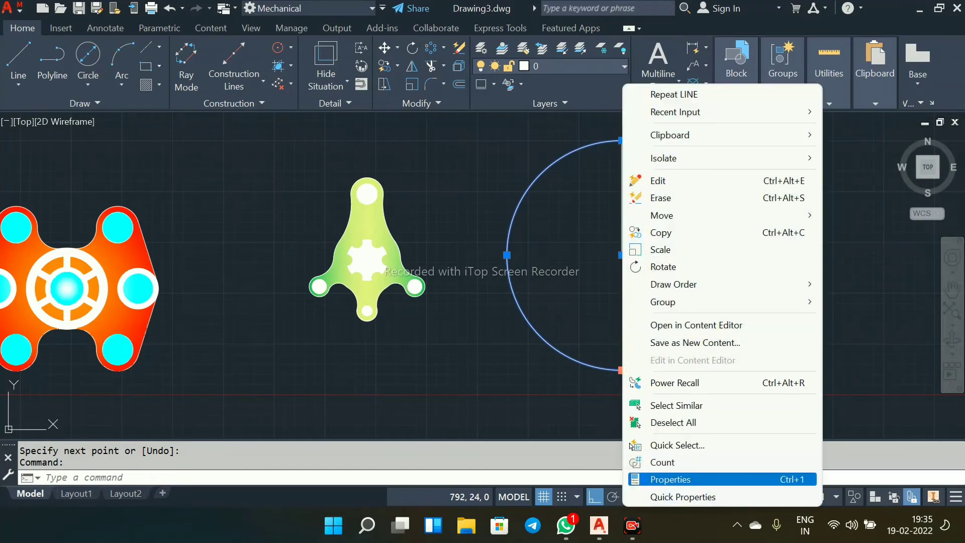
pyautogui.click(669, 479)
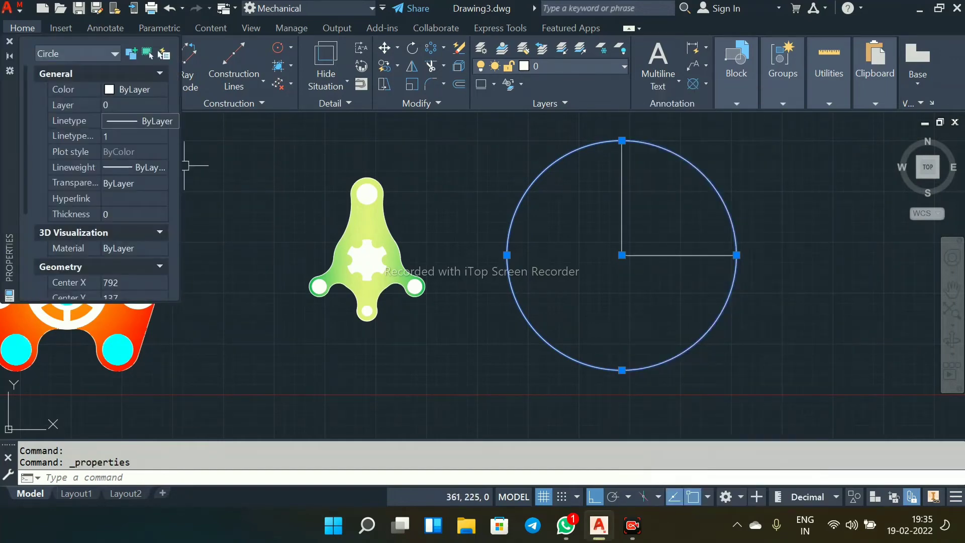
pyautogui.click(161, 121)
pyautogui.scroll(-3, 128, 210)
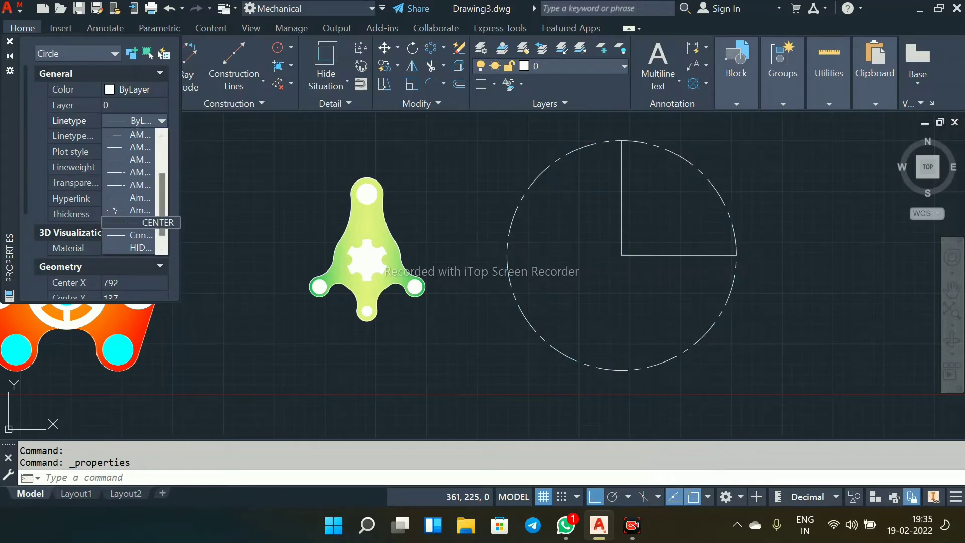
pyautogui.click(128, 223)
pyautogui.click(9, 41)
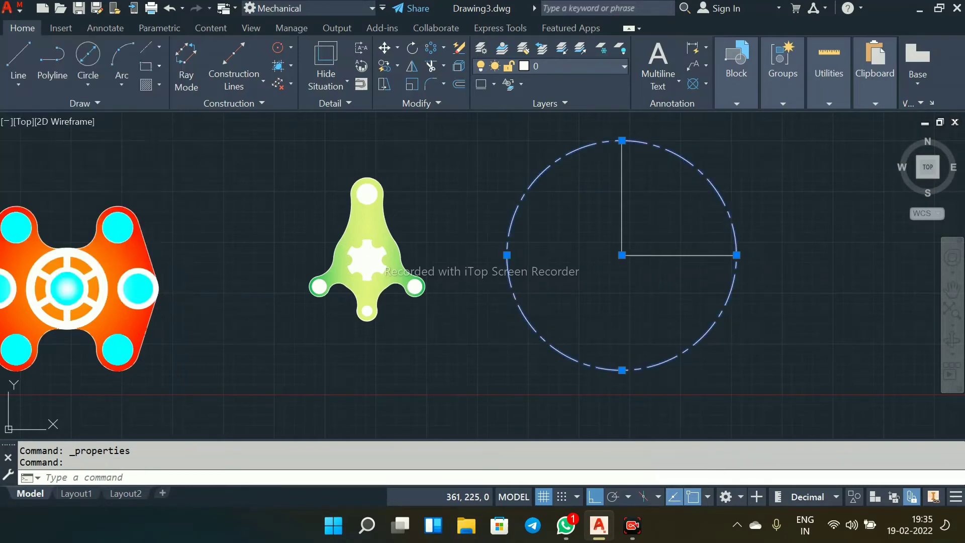
pyautogui.click(467, 190)
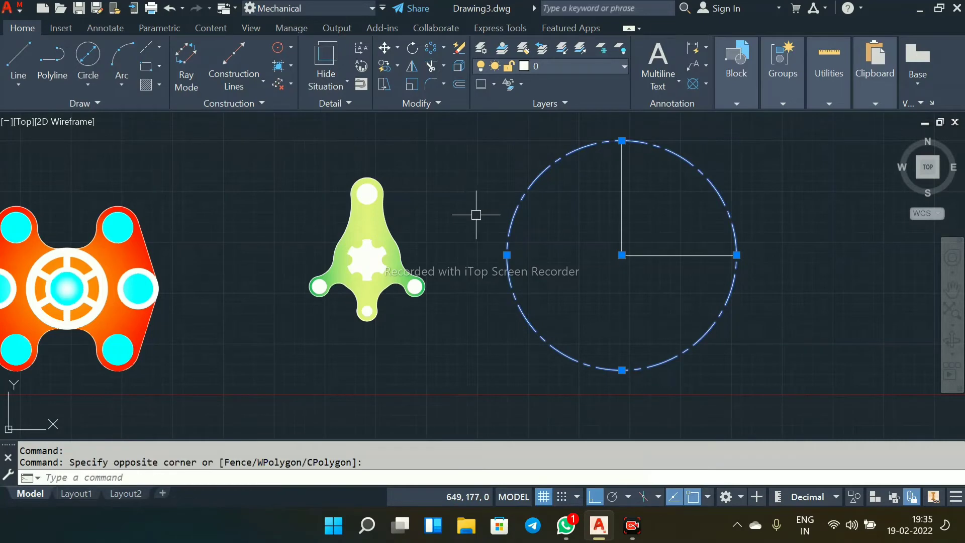
pyautogui.press('Escape')
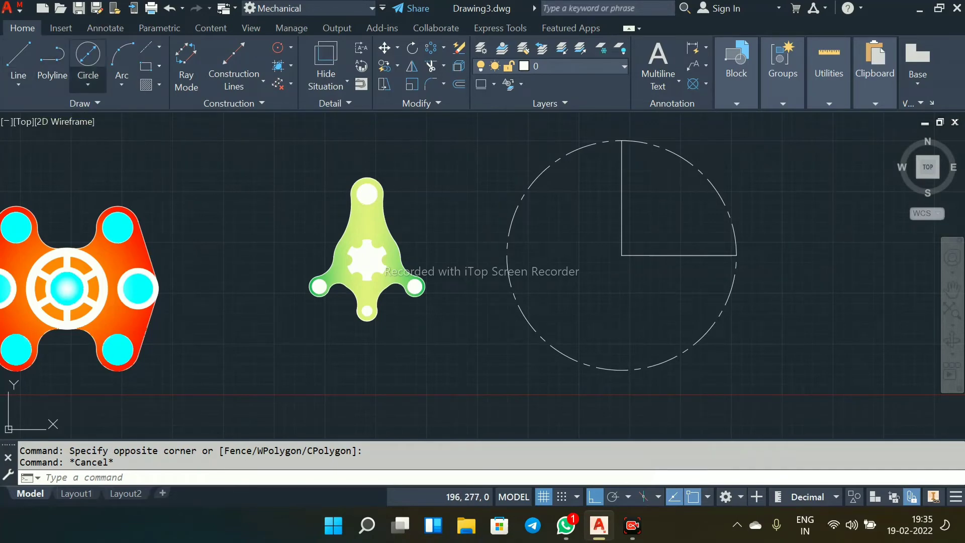
# Step: Draw a circle of radius 26 centred on the top quadrant of the dashed construction circle
pyautogui.click(88, 85)
pyautogui.click(130, 141)
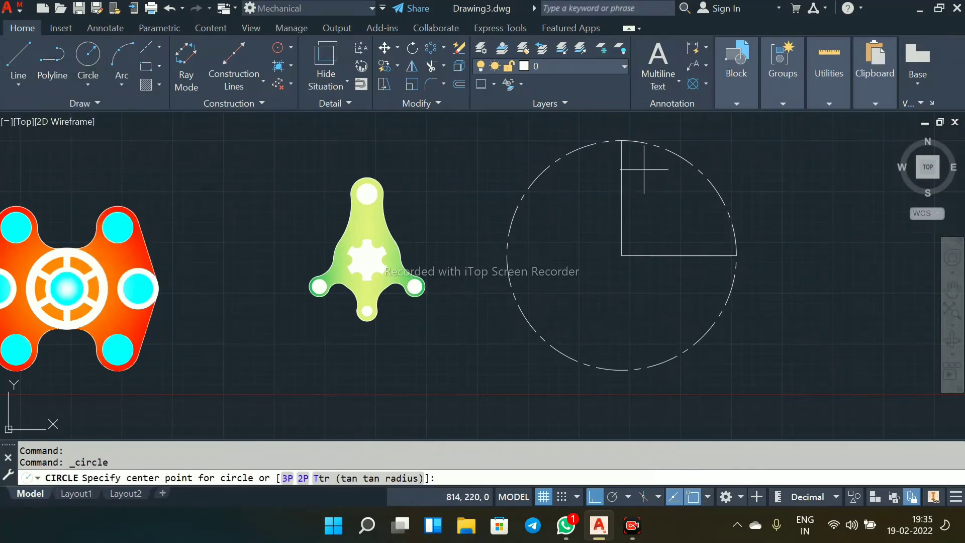
pyautogui.click(623, 142)
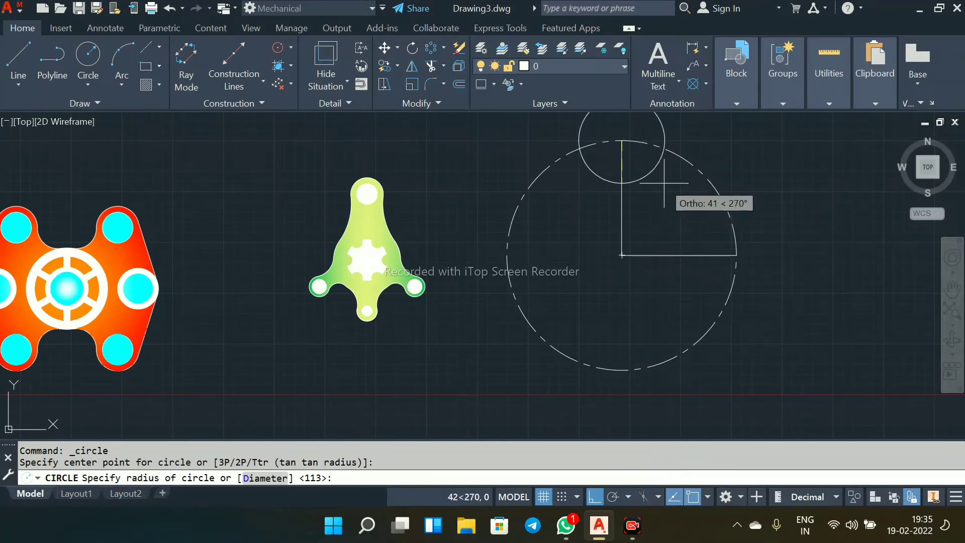
pyautogui.write('26')
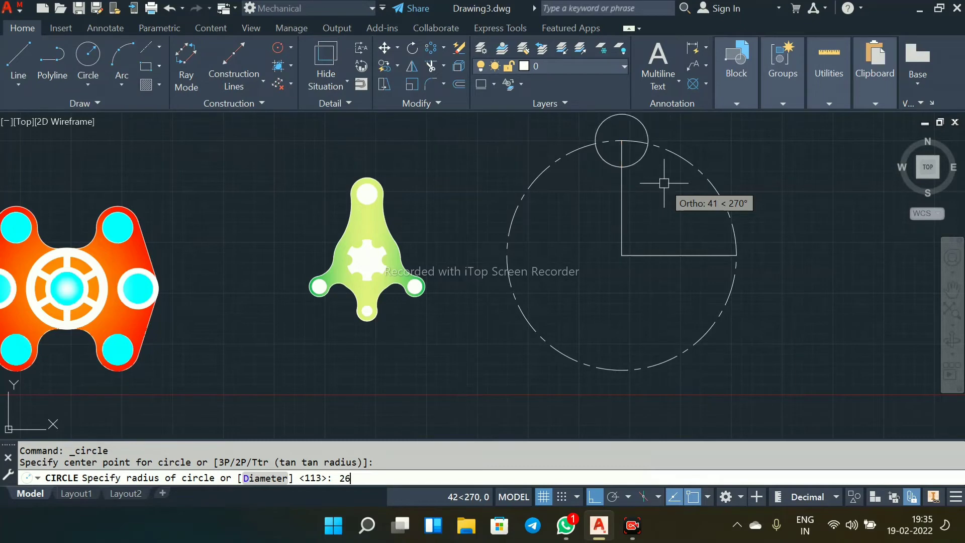
pyautogui.press('Return')
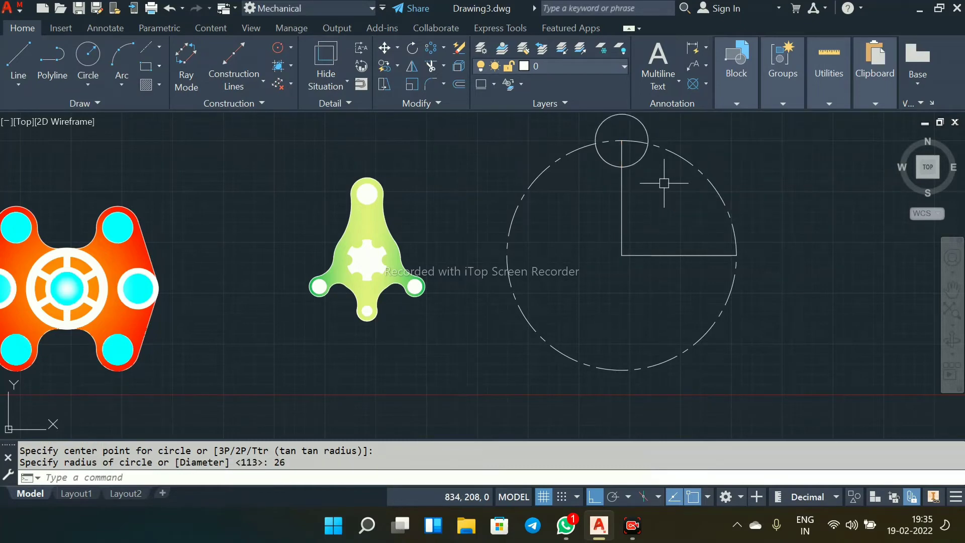
# Step: Add a concentric circle of radius 20 inside the radius 26 circle at the top quadrant
pyautogui.press('Return')
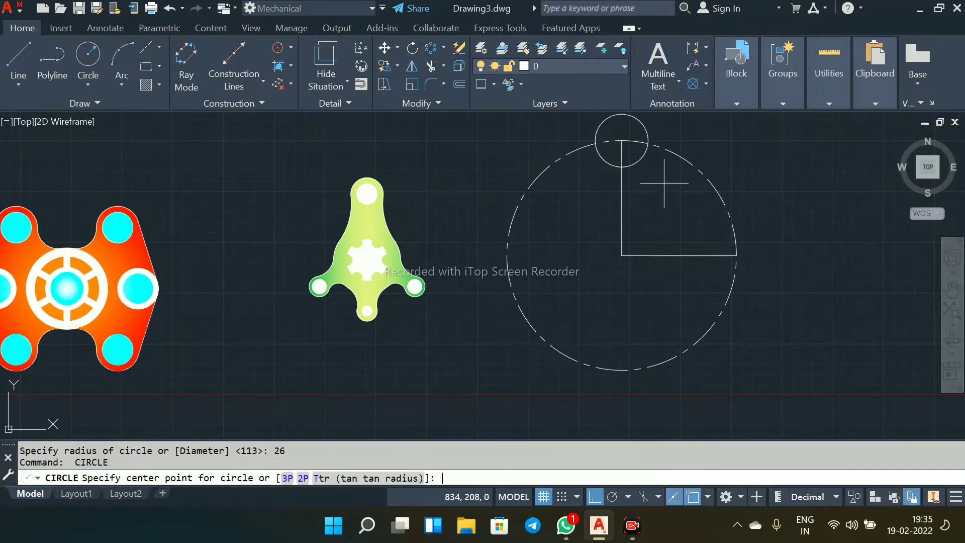
pyautogui.click(622, 140)
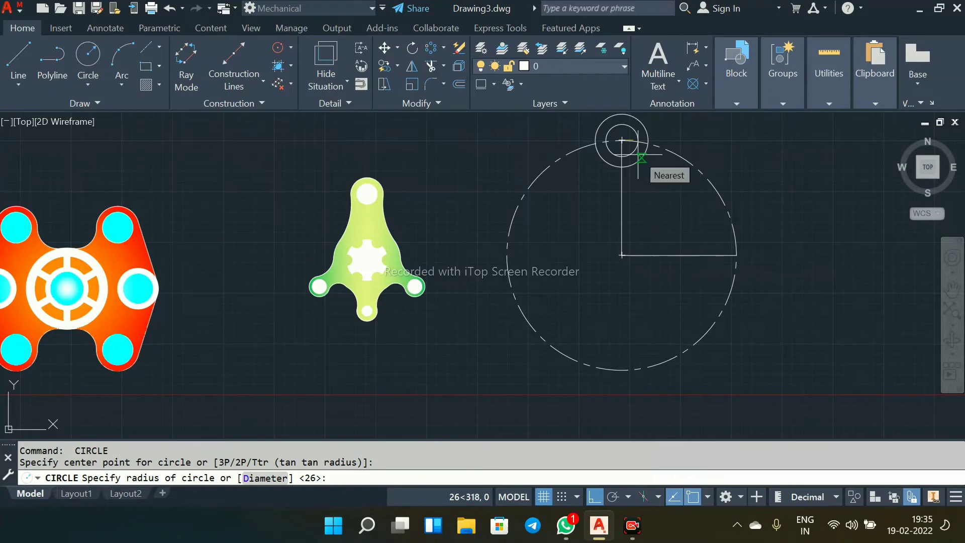
pyautogui.write('20')
pyautogui.press('Return')
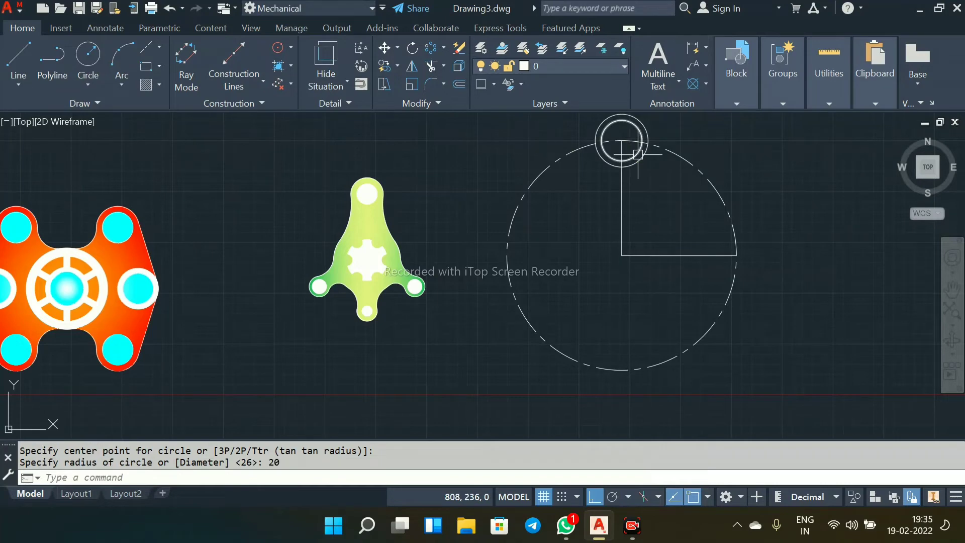
# Step: Polar array the two small concentric circles around the large circle's centre with 4 items over 360 degrees
pyautogui.moveTo(670, 183); pyautogui.dragTo(594, 197, button='middle')
pyautogui.scroll(-2, 631, 188)
pyautogui.scroll(2, 594, 198)
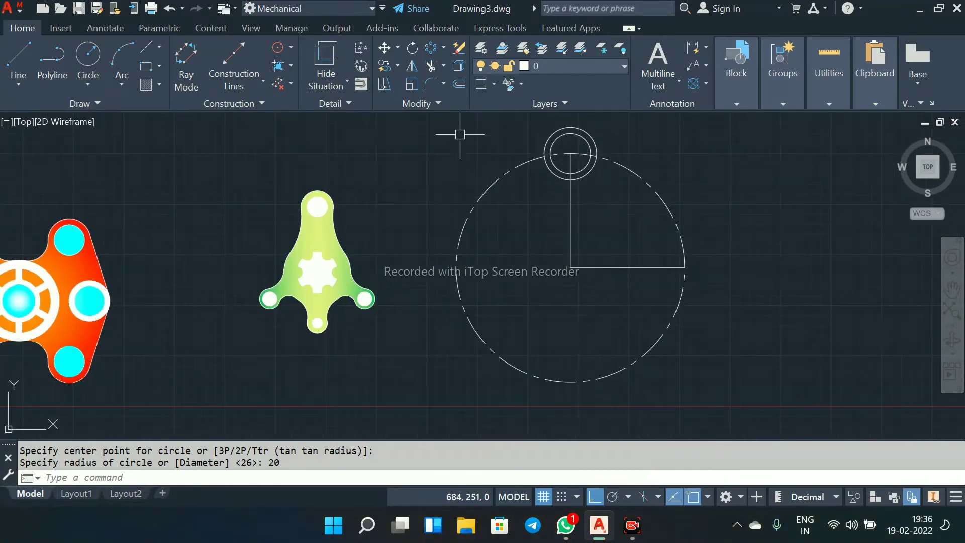
pyautogui.click(431, 47)
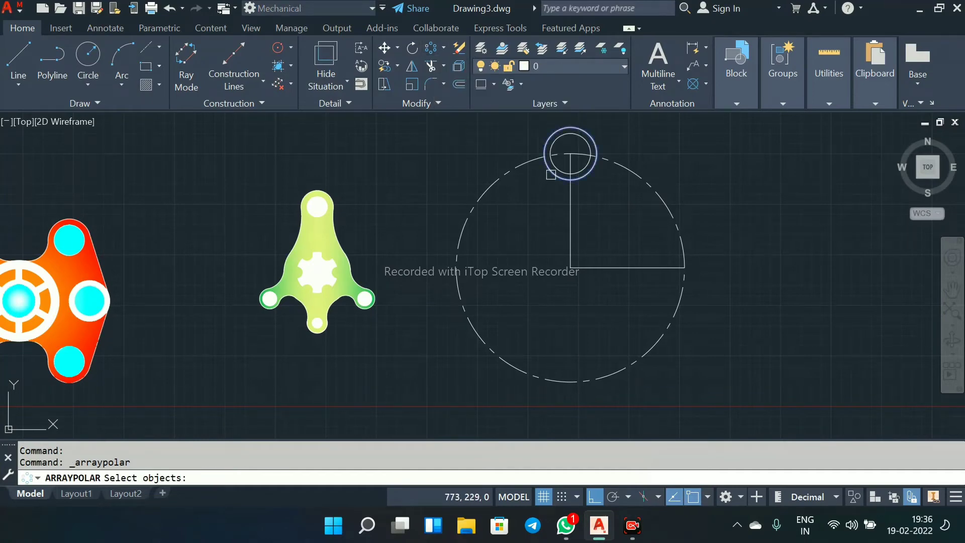
pyautogui.click(557, 168)
pyautogui.click(557, 168)
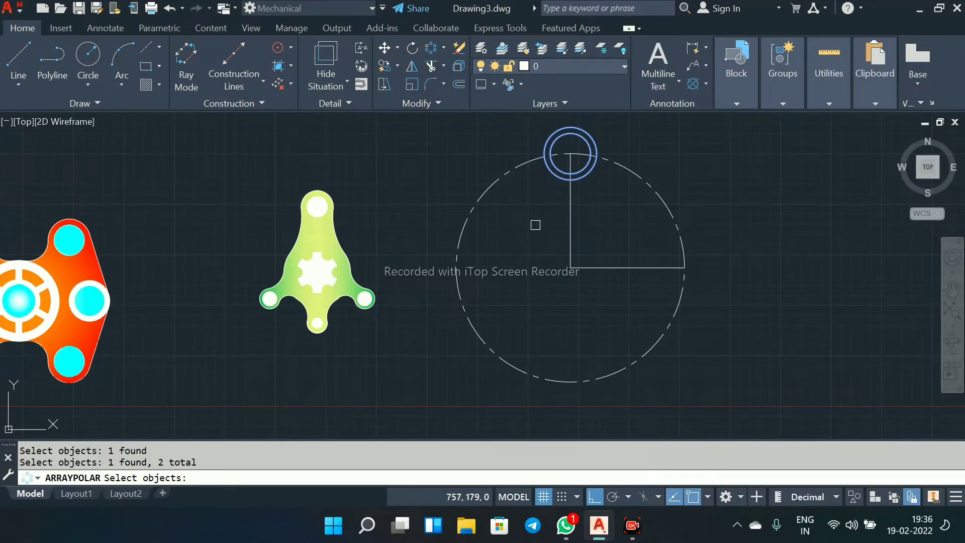
pyautogui.press('Return')
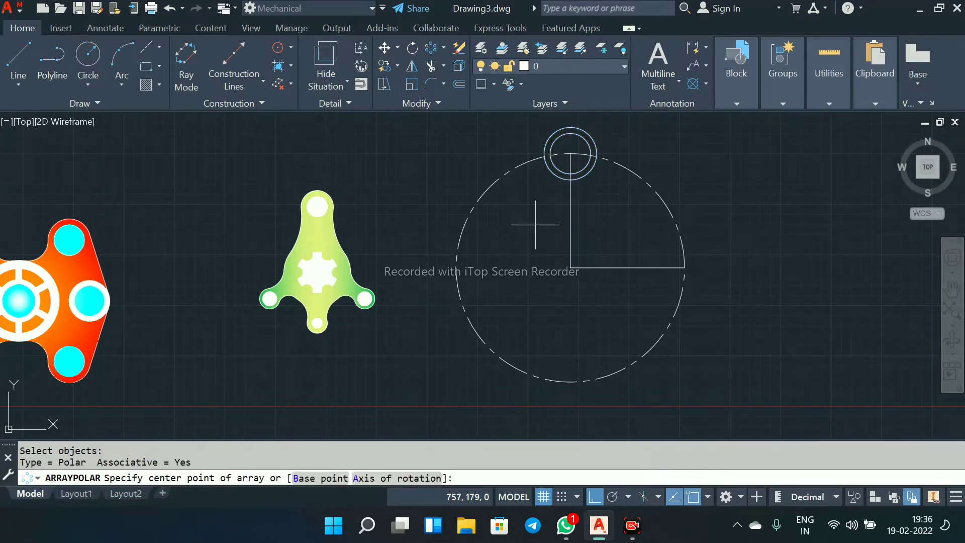
pyautogui.click(570, 267)
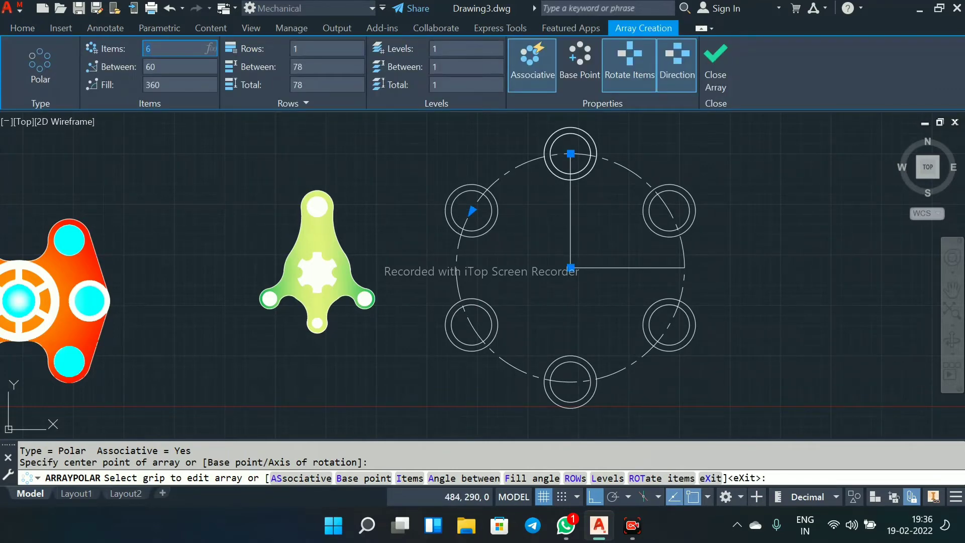
pyautogui.write('4')
pyautogui.press('Return')
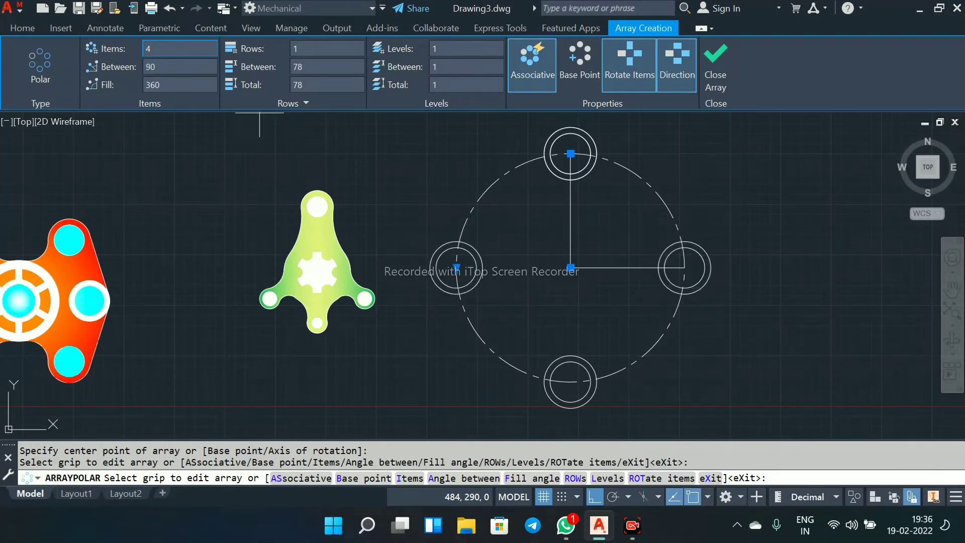
pyautogui.press('Return')
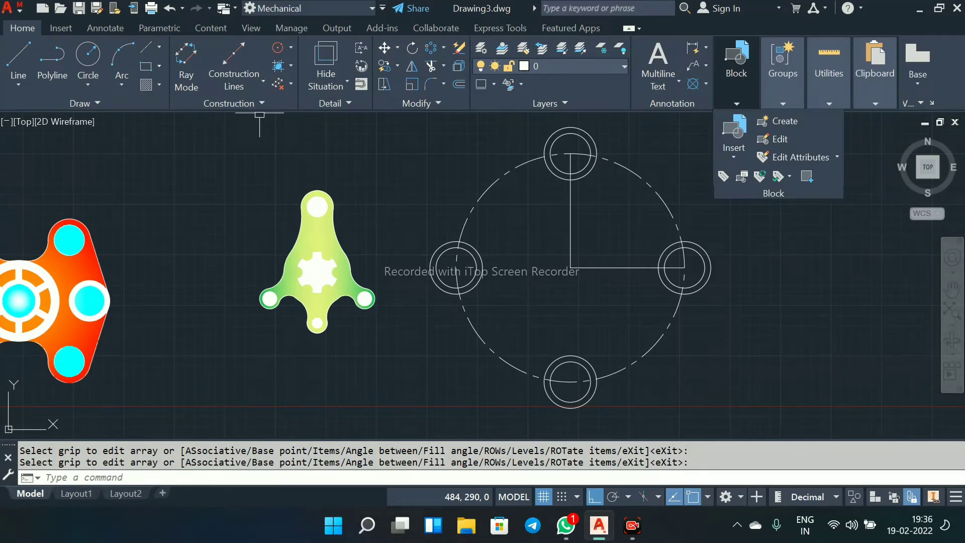
pyautogui.click(795, 225)
pyautogui.click(779, 256)
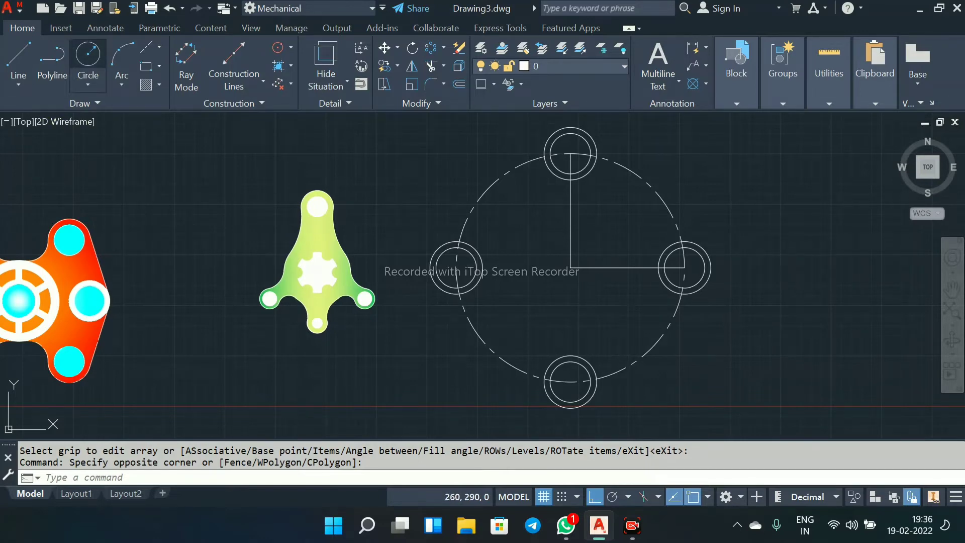
# Step: Draw a circle of radius 55 at the centre of the large construction circle
pyautogui.click(88, 58)
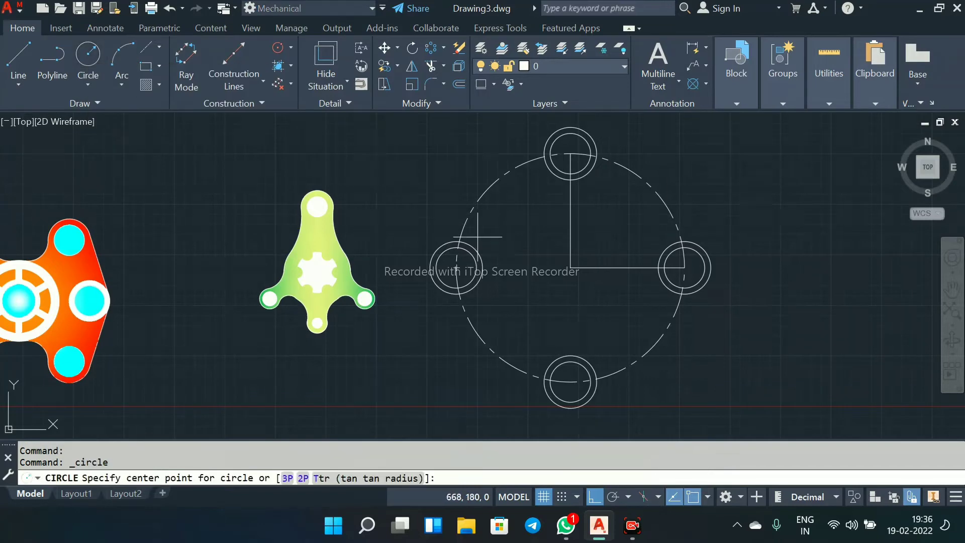
pyautogui.click(570, 268)
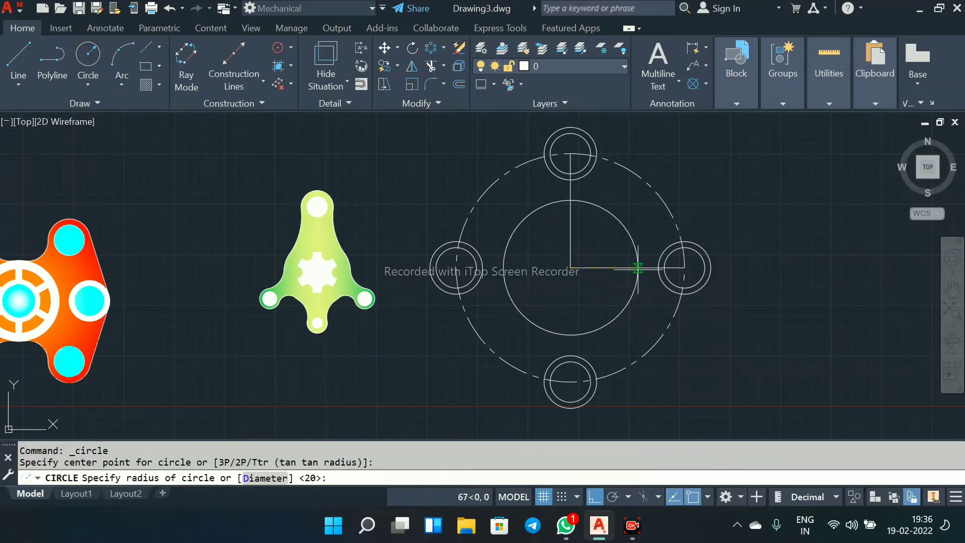
pyautogui.write('55')
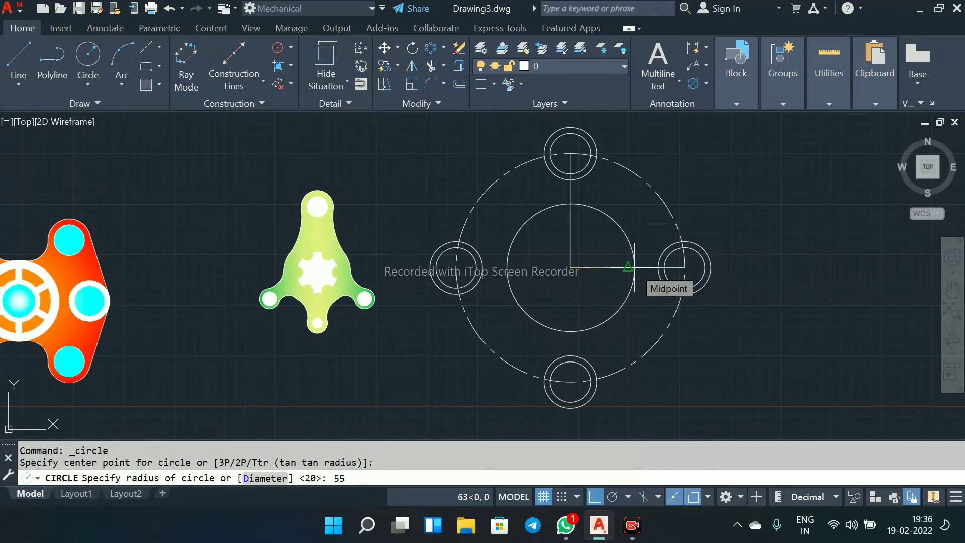
pyautogui.press('Return')
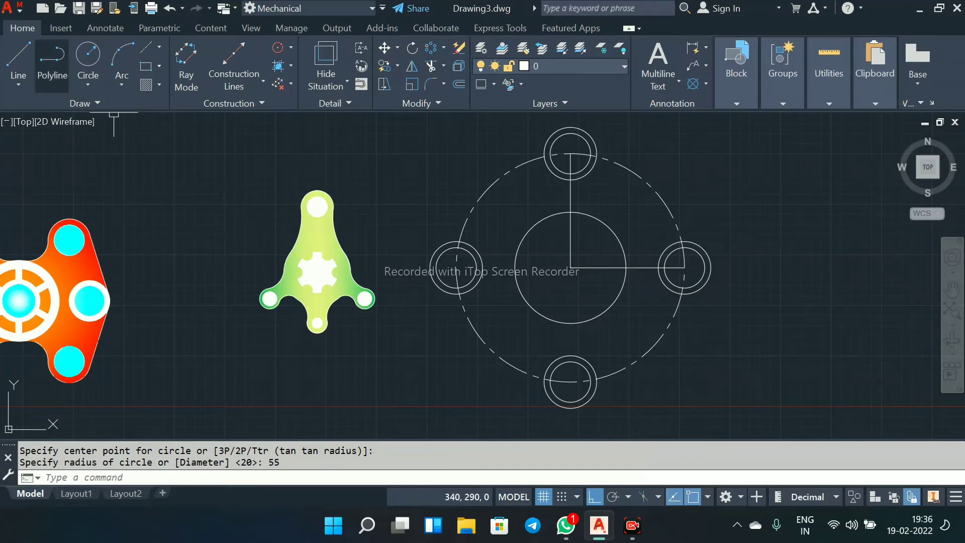
# Step: Draw an 88 diameter circle concentric with the radius 55 central circle
pyautogui.click(88, 81)
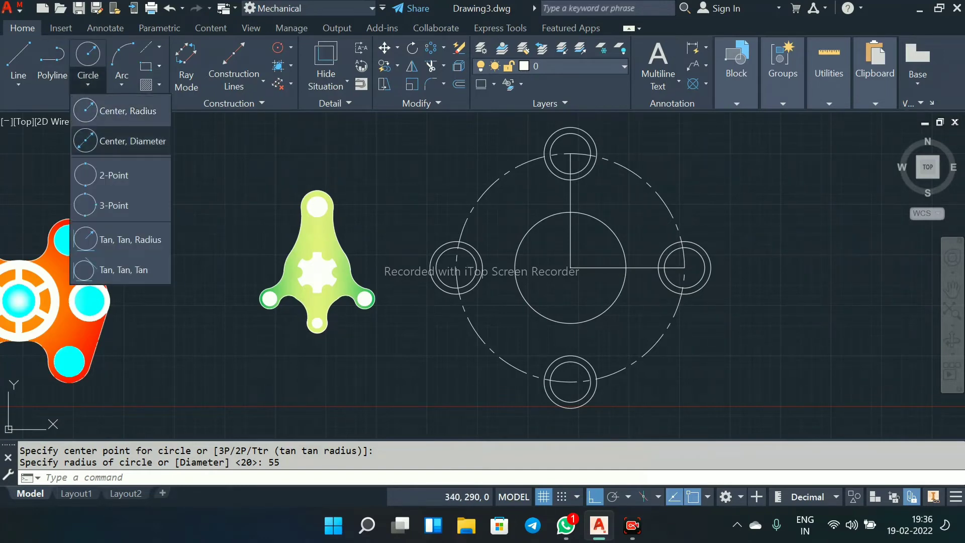
pyautogui.click(120, 106)
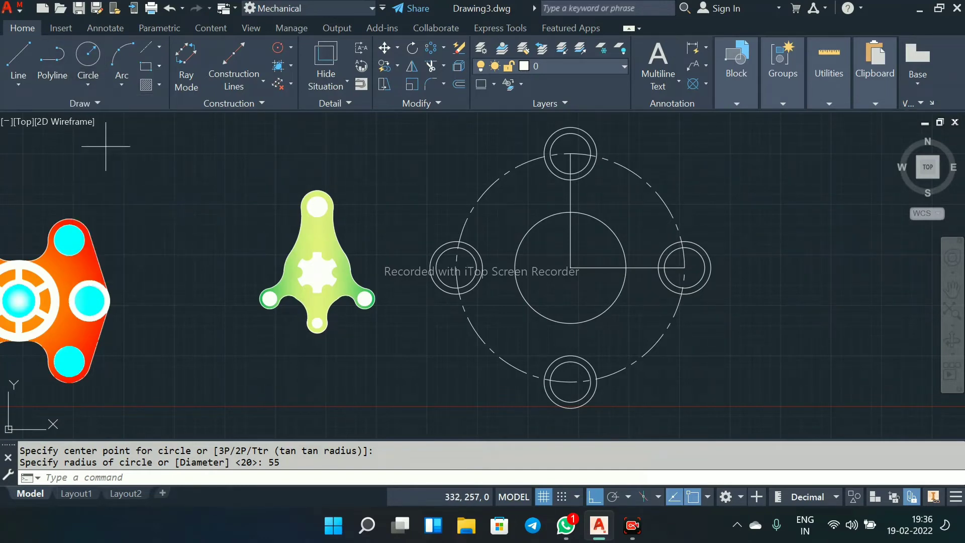
pyautogui.click(571, 267)
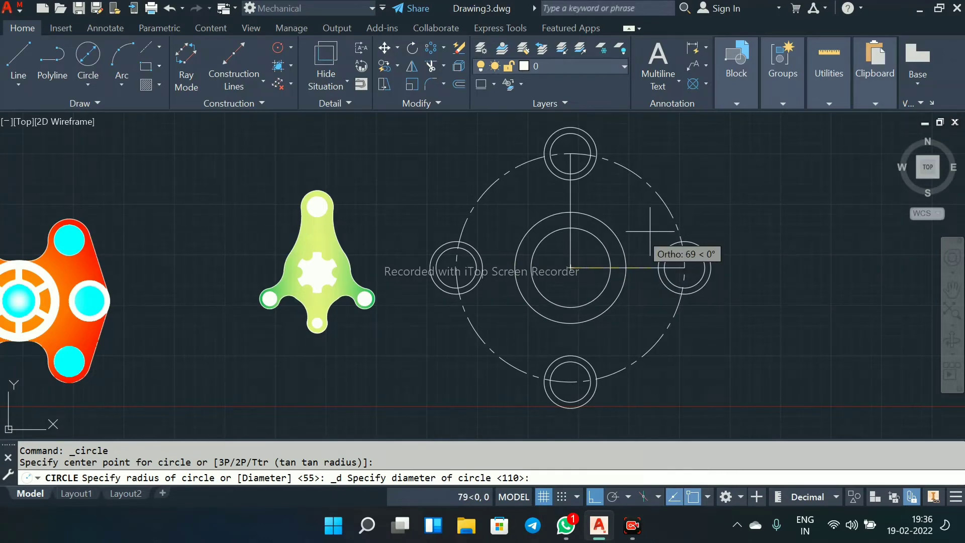
pyautogui.write('88')
pyautogui.press('Return')
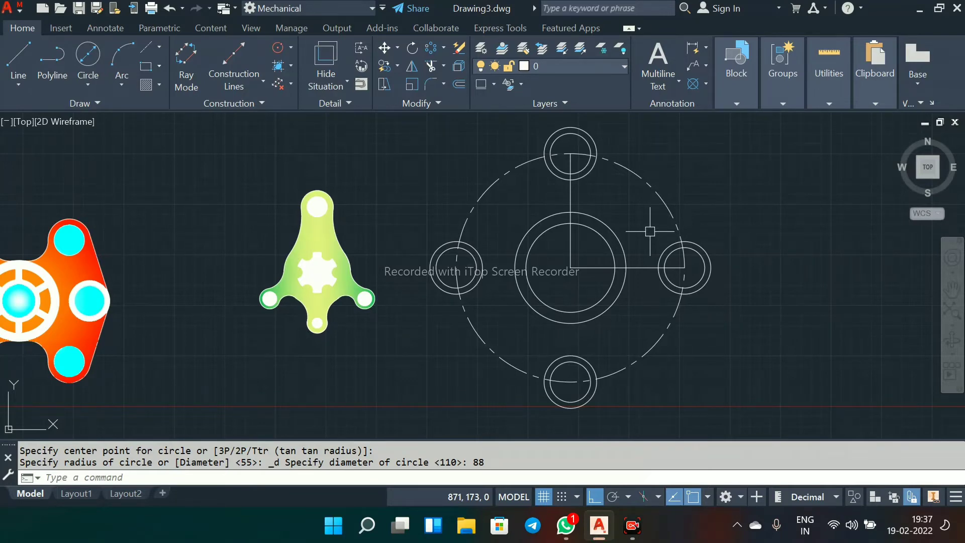
# Step: Offset the vertical centre line by 10 to both sides
pyautogui.scroll(3, 650, 231)
pyautogui.scroll(-5, 565, 197)
pyautogui.scroll(5, 566, 196)
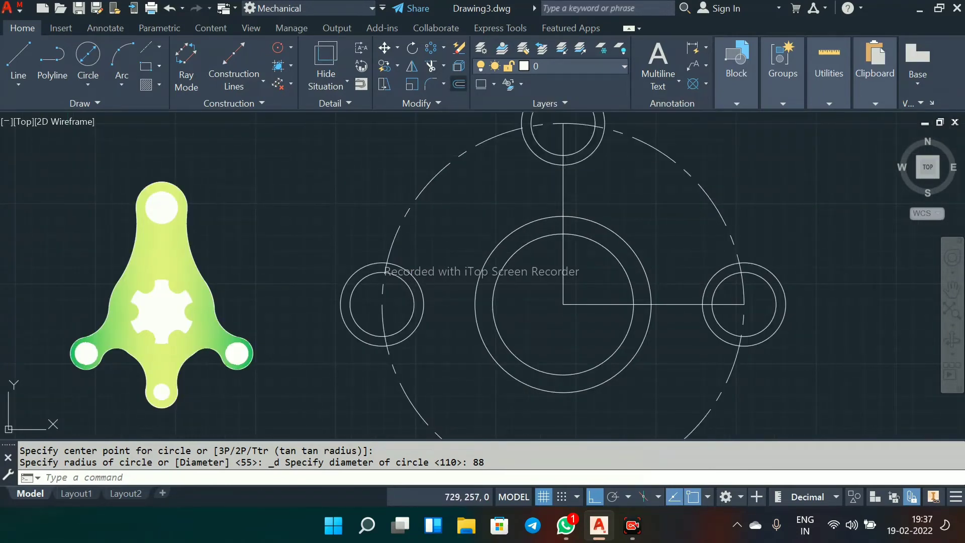
pyautogui.click(459, 84)
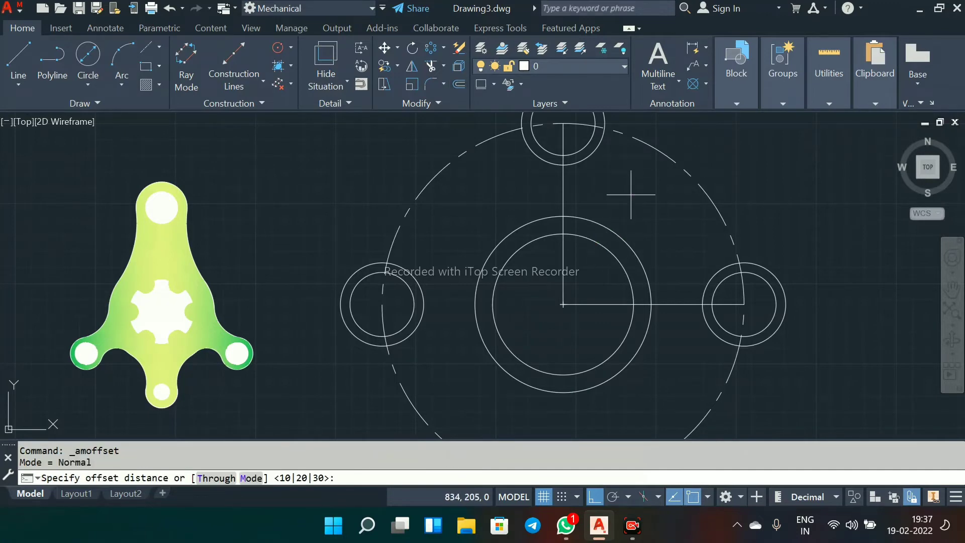
pyautogui.write('10')
pyautogui.press('Return')
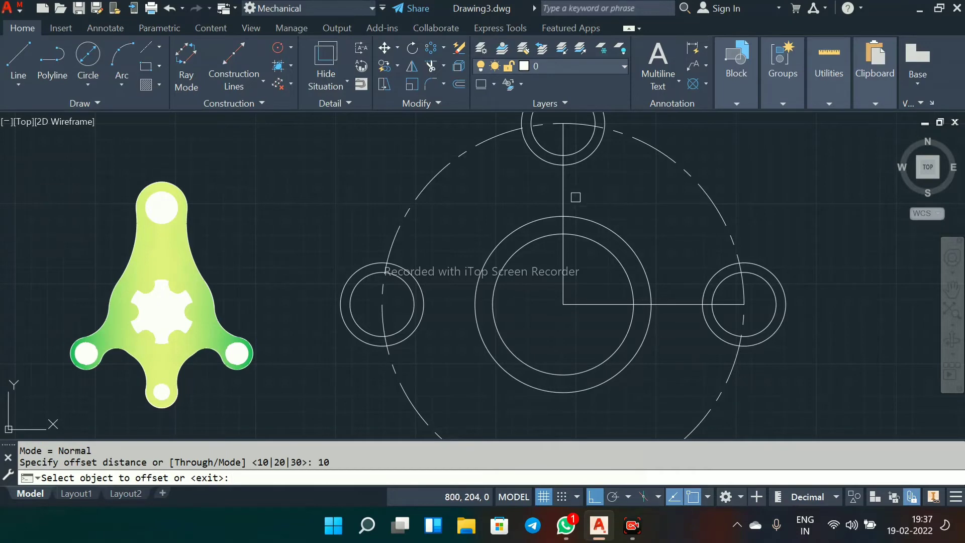
pyautogui.click(563, 197)
pyautogui.click(544, 201)
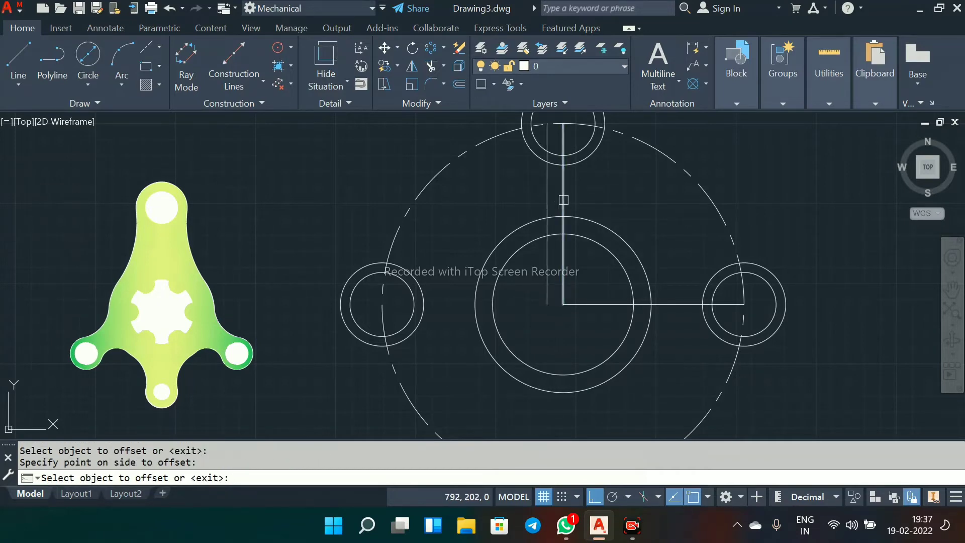
pyautogui.click(563, 201)
pyautogui.click(591, 197)
pyautogui.press('Return')
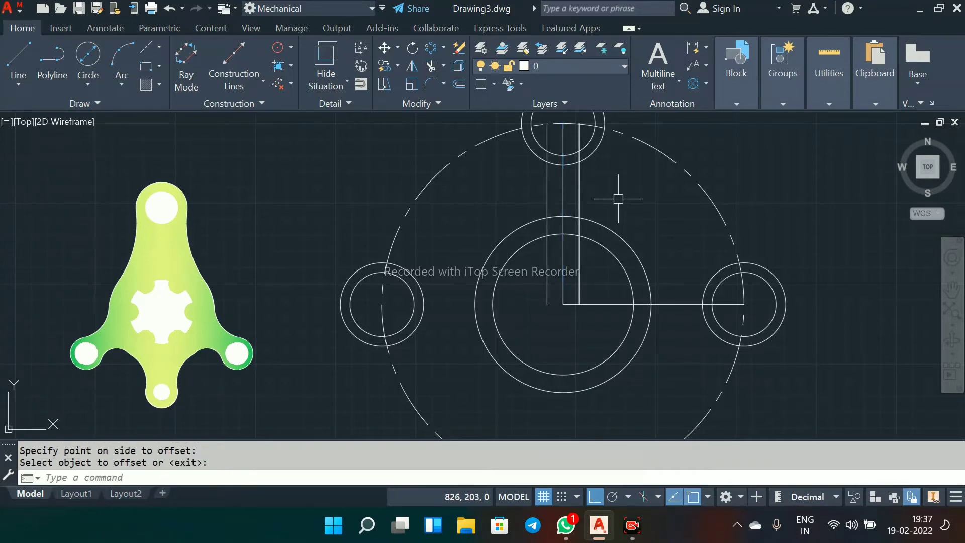
# Step: Trim the upper ends of the two offset lines inside the top radius 20 circle
pyautogui.moveTo(618, 202); pyautogui.dragTo(585, 230, button='middle')
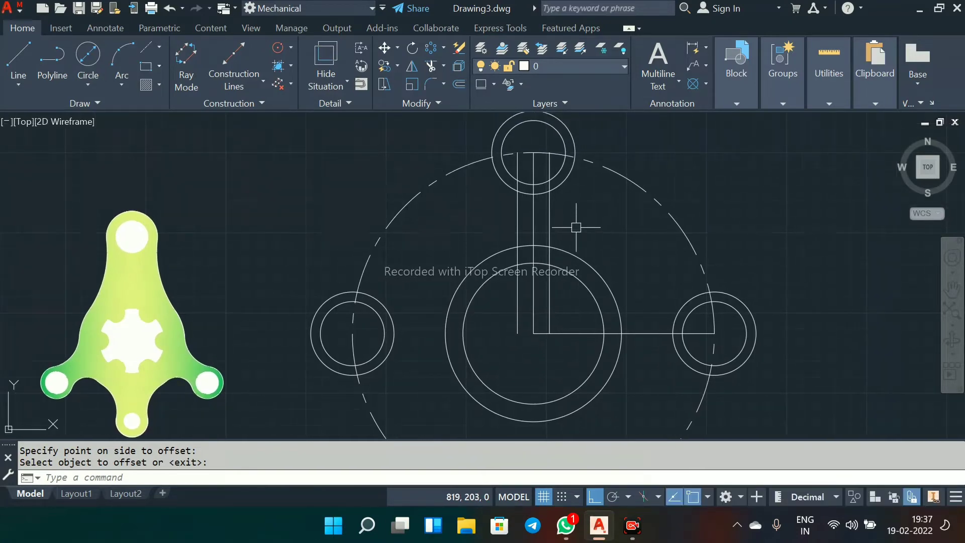
pyautogui.write('tr')
pyautogui.press('Return')
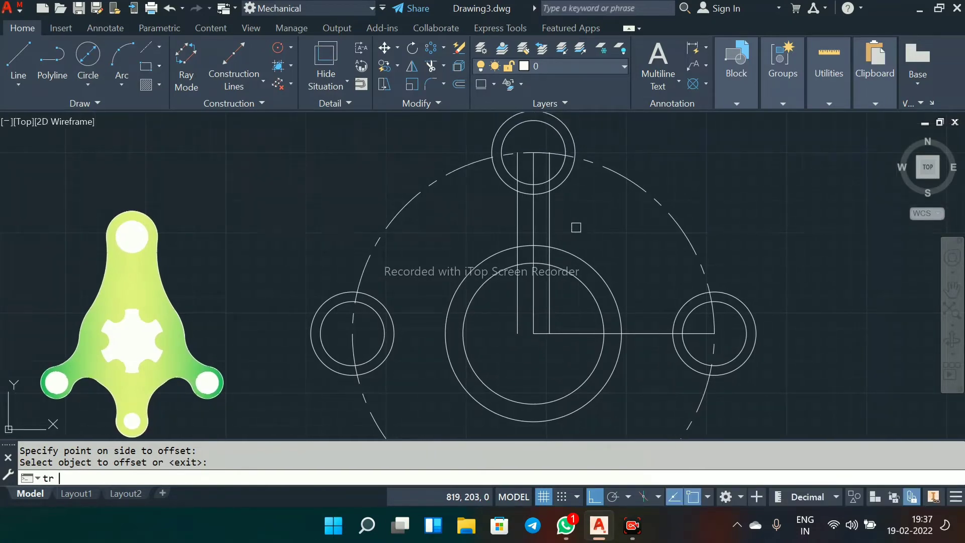
pyautogui.click(547, 162)
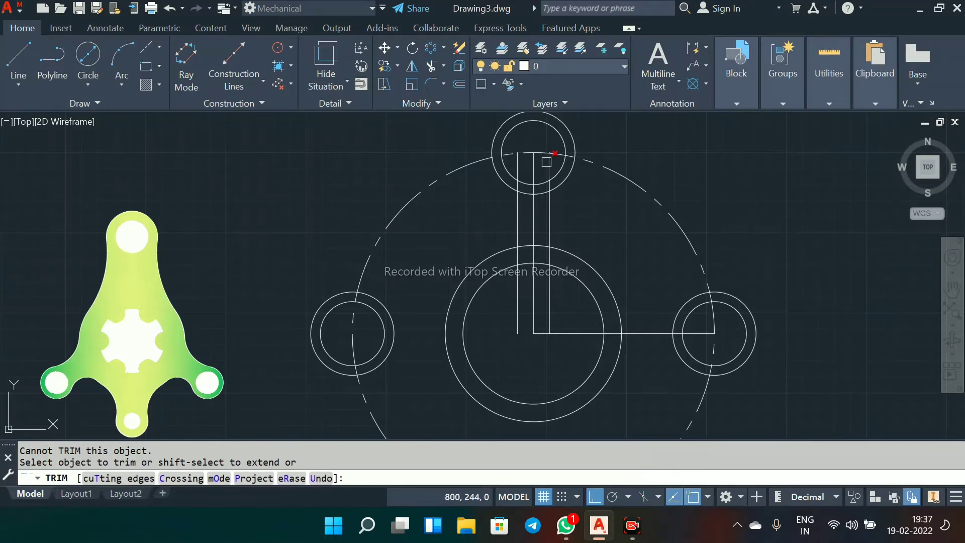
pyautogui.click(547, 163)
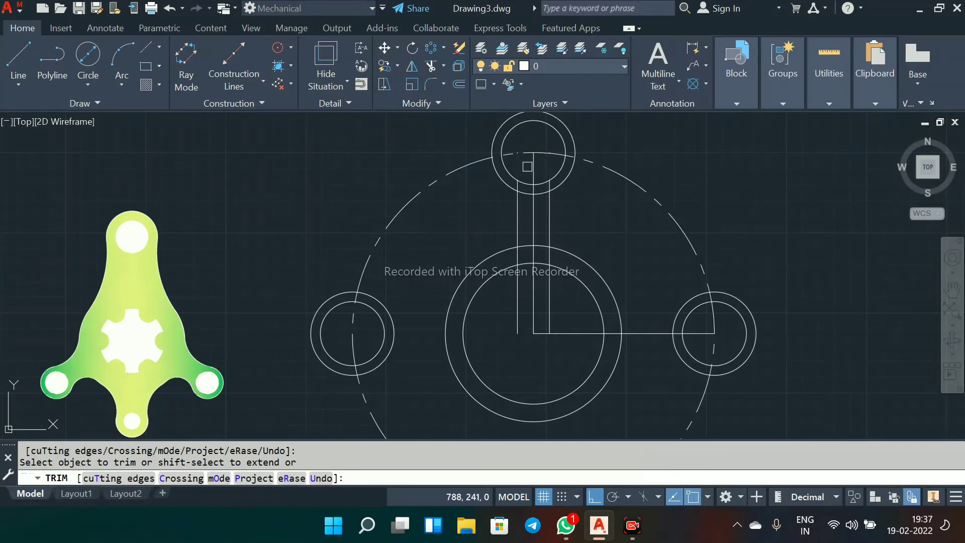
pyautogui.scroll(2, 528, 166)
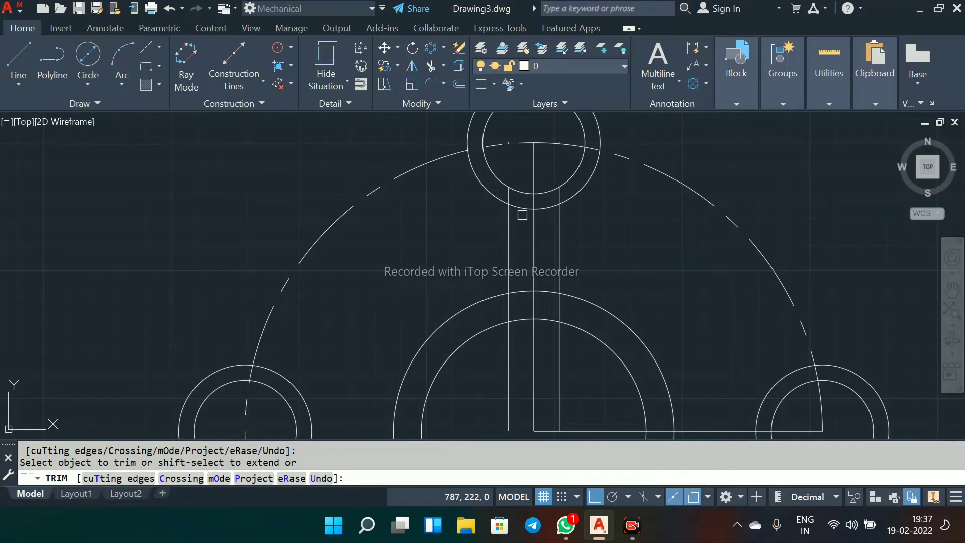
pyautogui.click(520, 214)
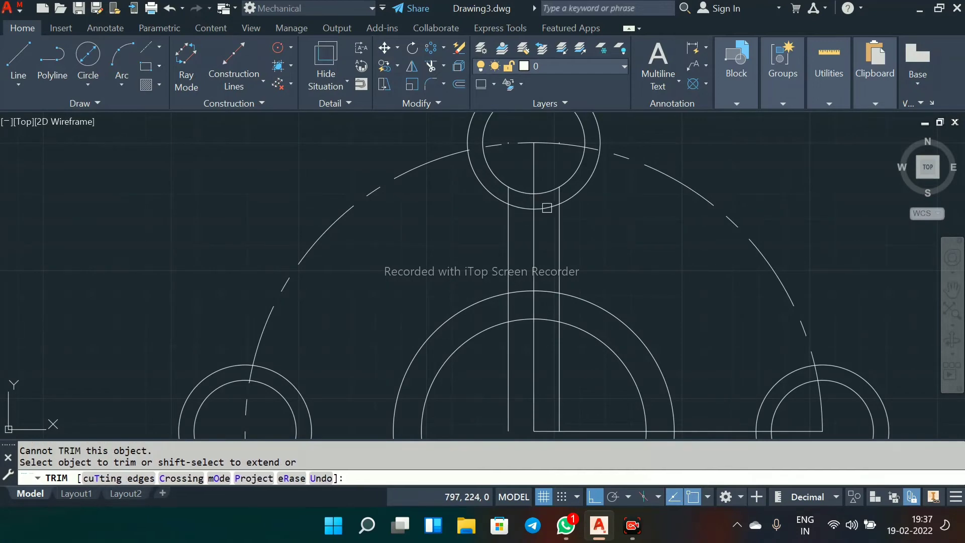
pyautogui.rightClick(593, 219)
pyautogui.click(623, 231)
pyautogui.scroll(-3, 597, 211)
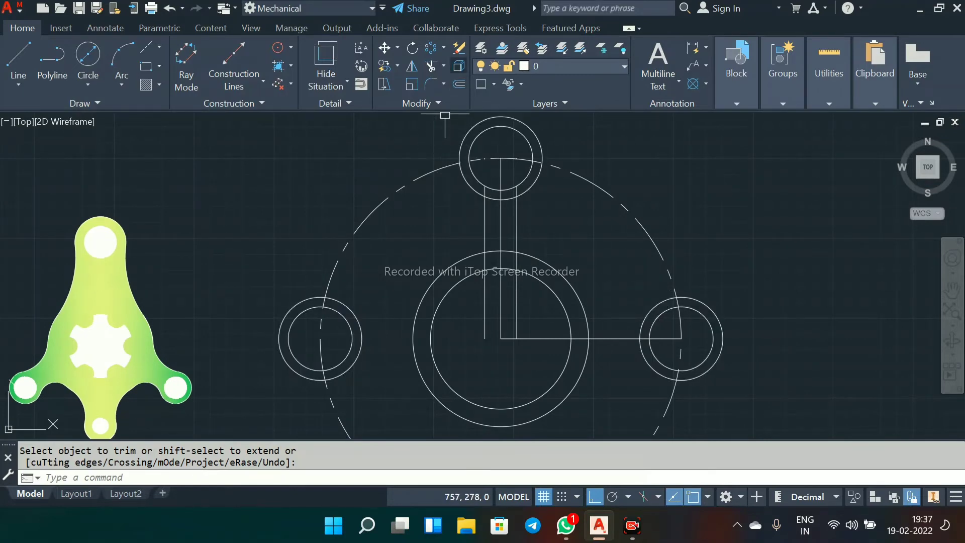
# Step: Explode the polar array of small concentric circles into separate objects
pyautogui.click(458, 66)
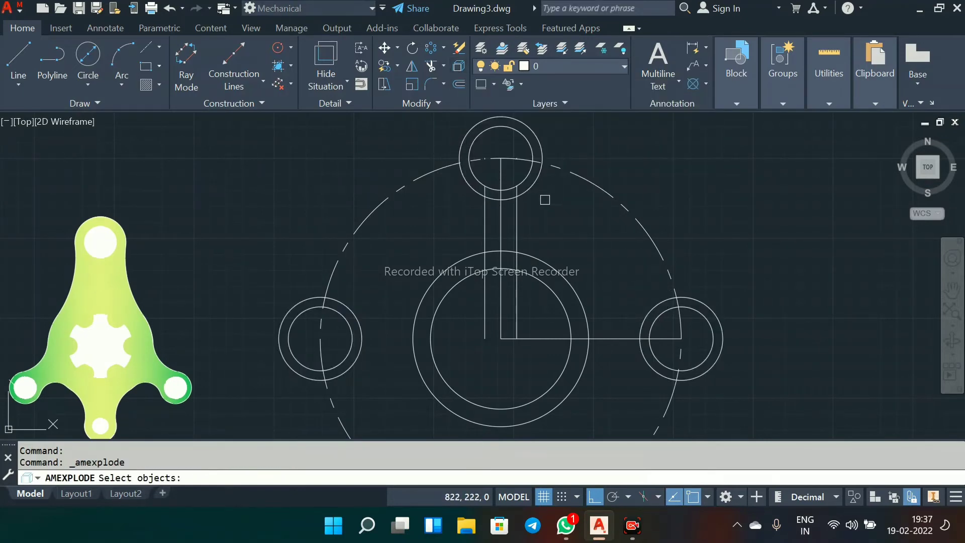
pyautogui.click(532, 189)
pyautogui.scroll(-4, 592, 255)
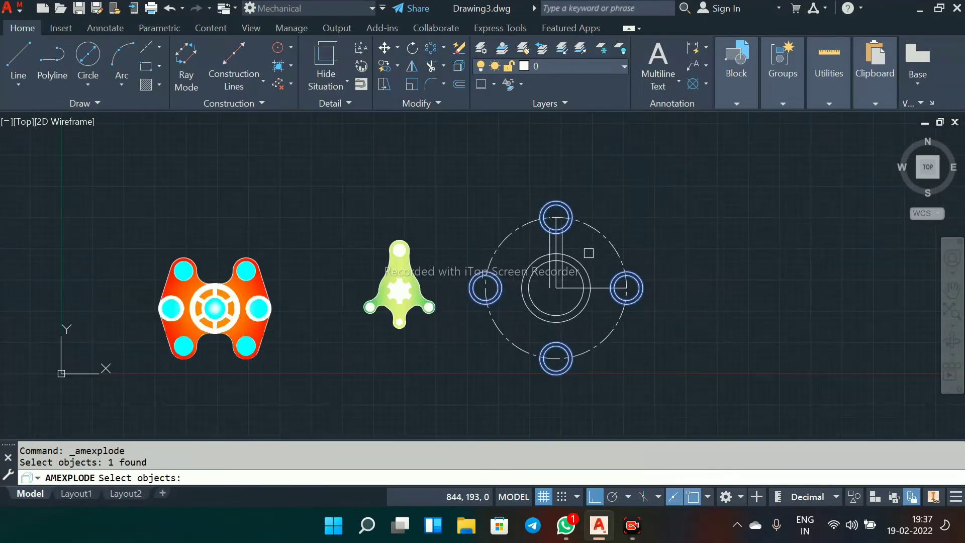
pyautogui.press('Return')
pyautogui.scroll(5, 621, 202)
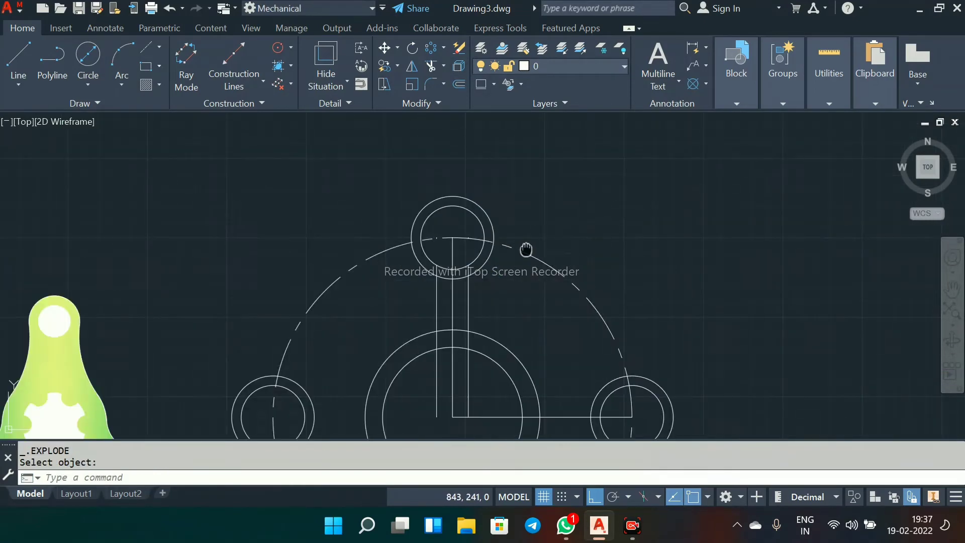
# Step: Trim the arc of the top radius 26 circle between the two offset lines
pyautogui.moveTo(524, 250); pyautogui.dragTo(496, 163, button='middle')
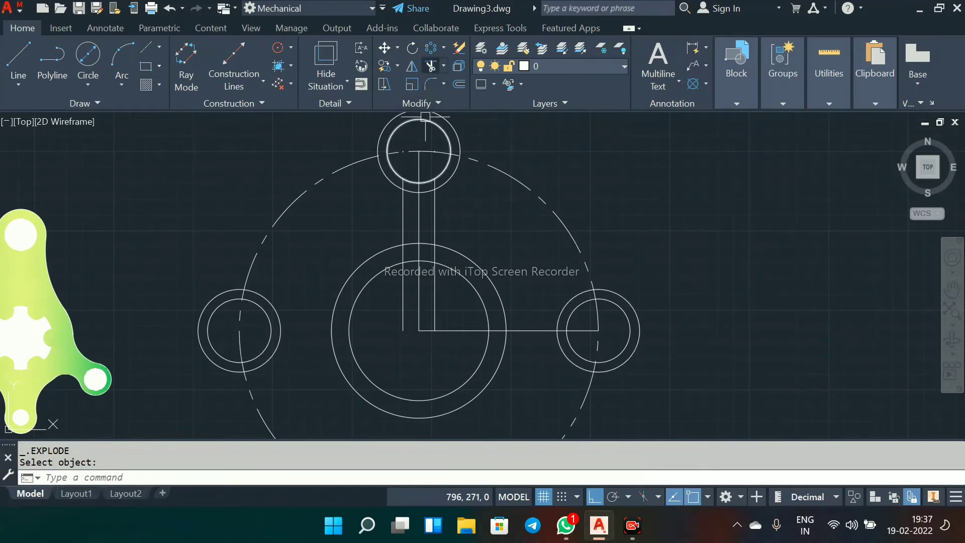
pyautogui.click(431, 66)
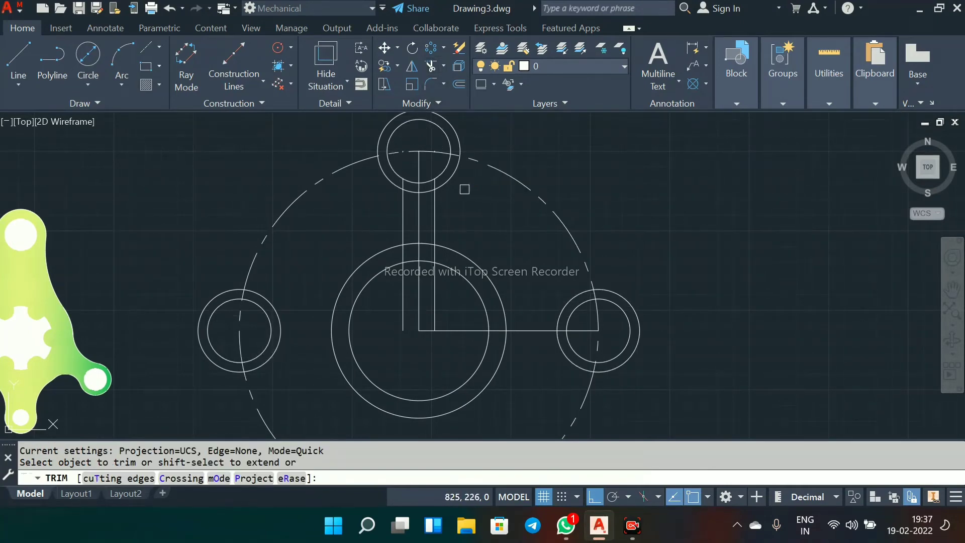
pyautogui.scroll(2, 436, 187)
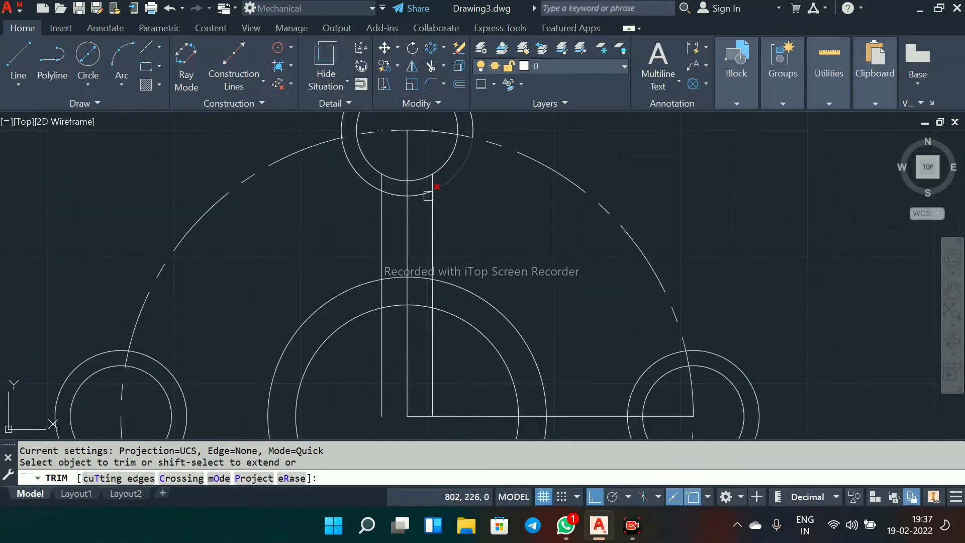
pyautogui.click(424, 191)
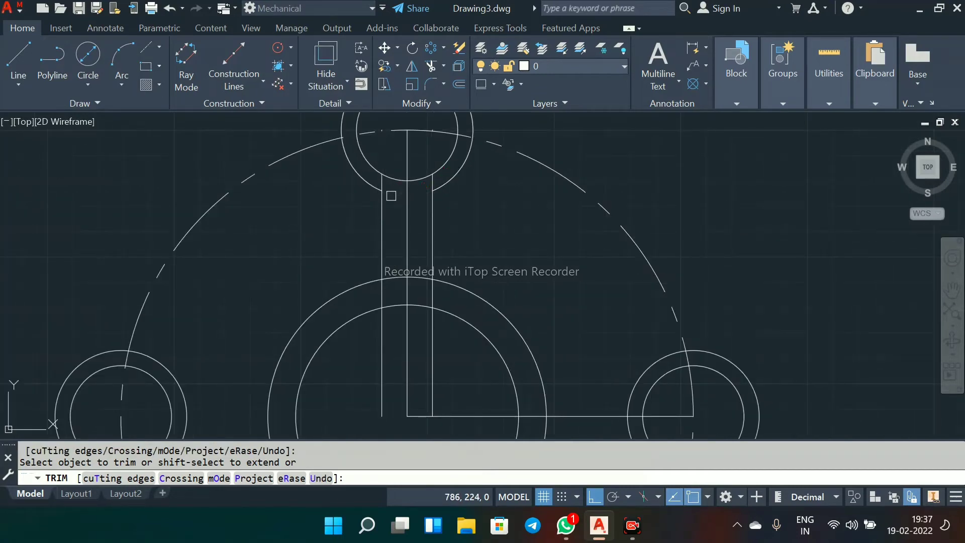
# Step: Trim the offset lines inside the 88 diameter circle and the radius 55 circle's arc between them
pyautogui.click(380, 364)
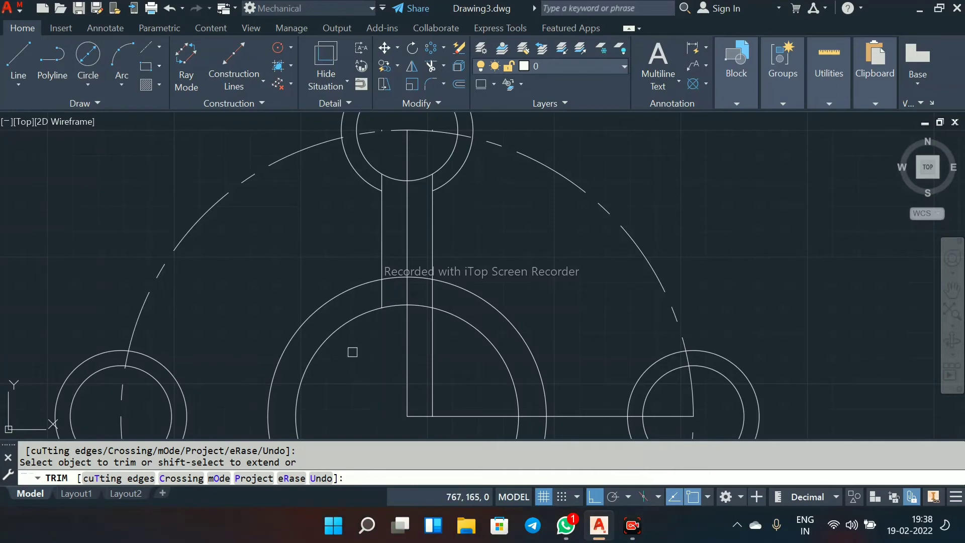
pyautogui.click(434, 356)
pyautogui.scroll(2, 375, 295)
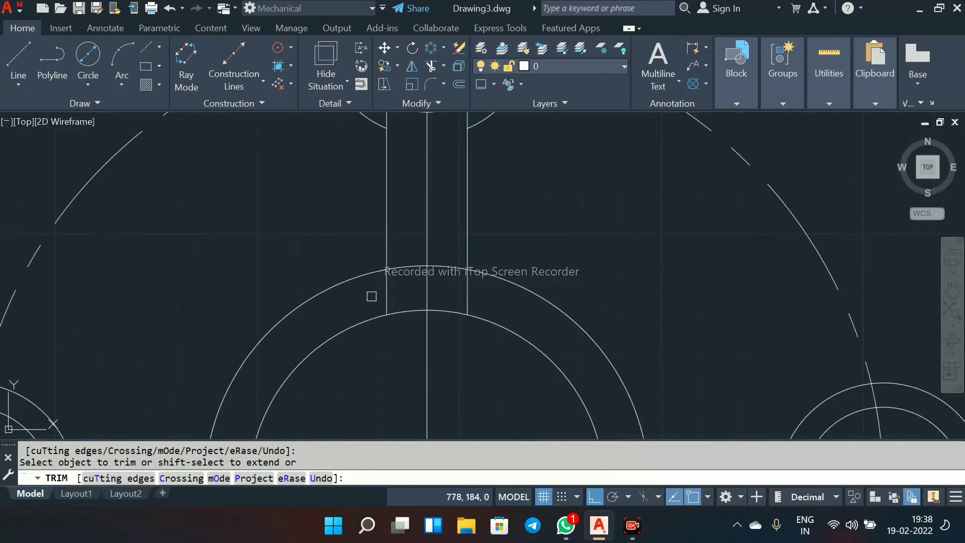
pyautogui.click(446, 265)
pyautogui.scroll(-4, 448, 265)
pyautogui.rightClick(509, 234)
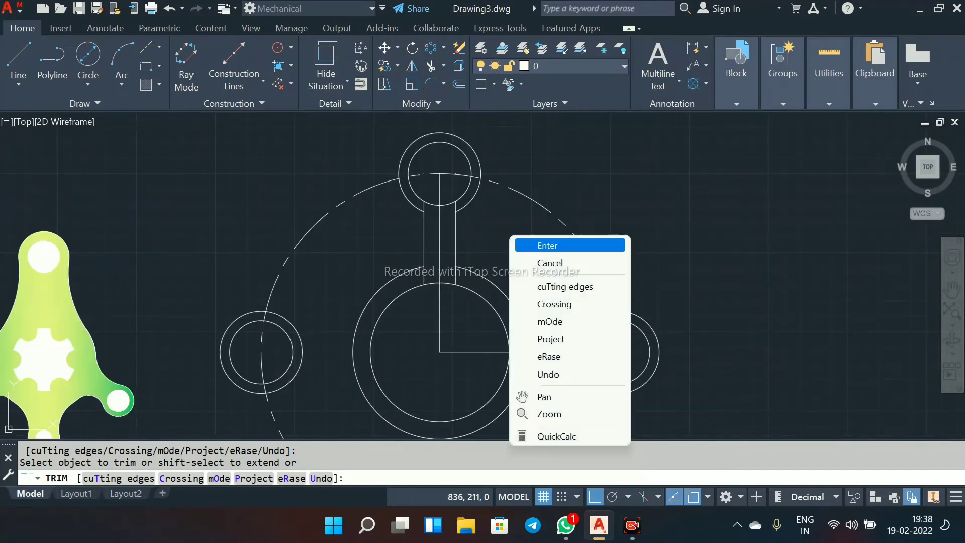
pyautogui.click(548, 245)
# Step: Draw a 128 diameter circle concentric with the central circles
pyautogui.moveTo(490, 266); pyautogui.dragTo(540, 208, button='middle')
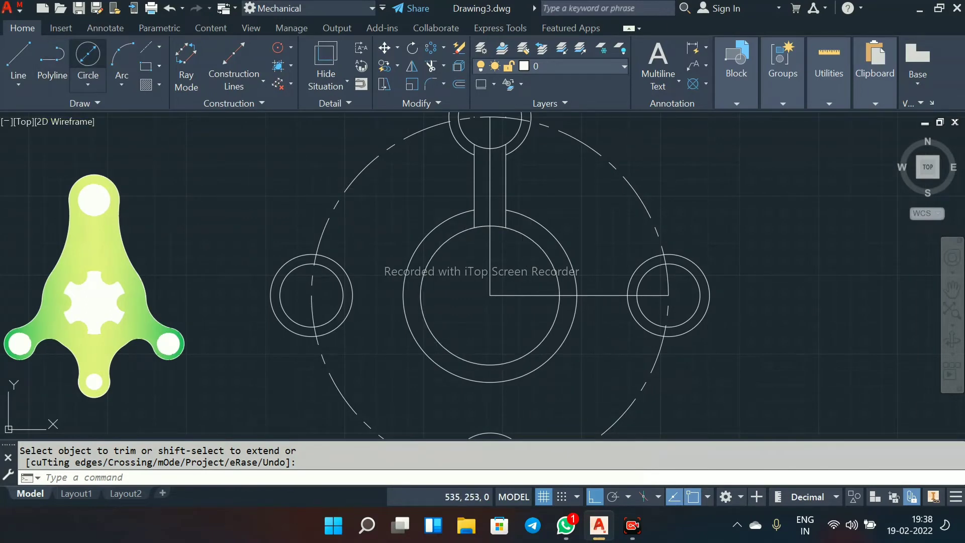
pyautogui.click(88, 55)
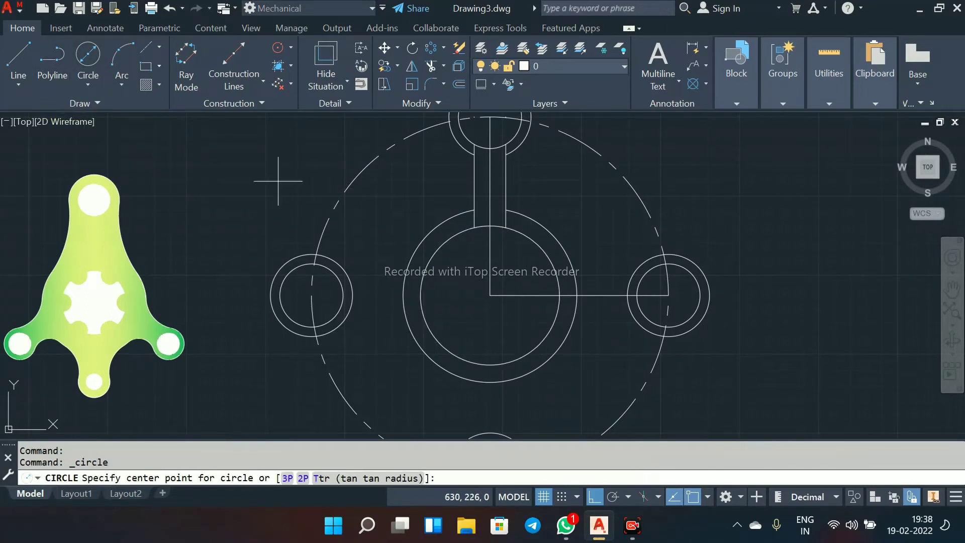
pyautogui.click(490, 295)
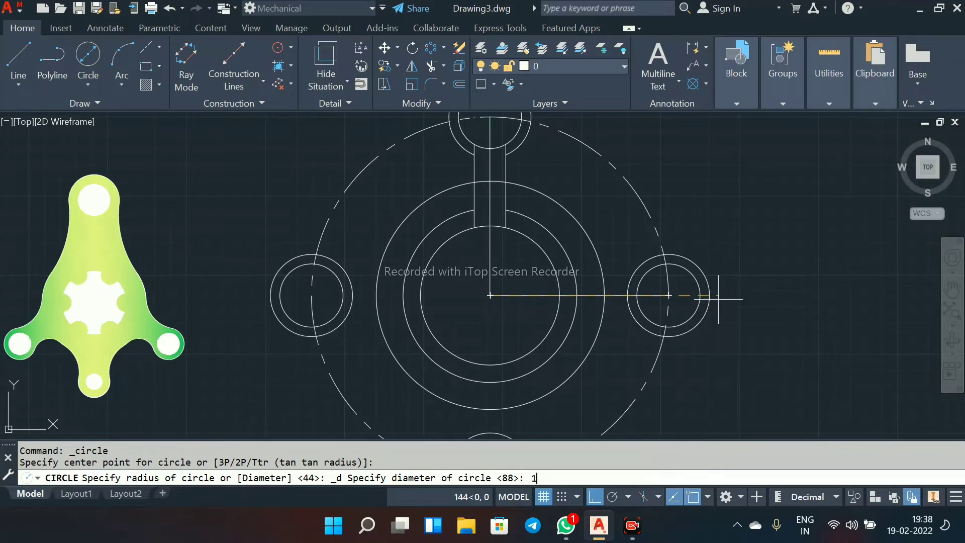
pyautogui.press('Return')
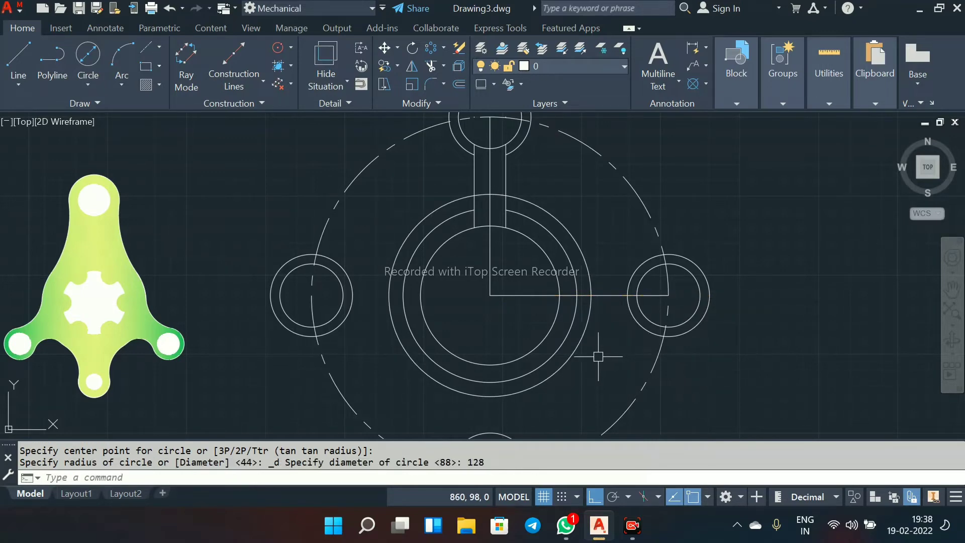
# Step: Polar array the two vertical arm lines around the central circles' centre with 4 items over 360 degrees
pyautogui.scroll(2, 598, 357)
pyautogui.scroll(-5, 582, 339)
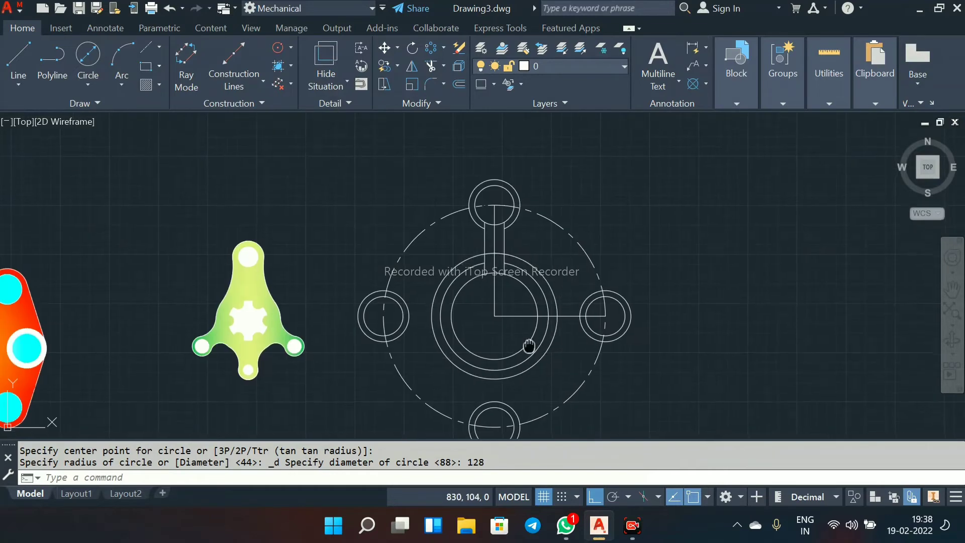
pyautogui.scroll(2, 516, 300)
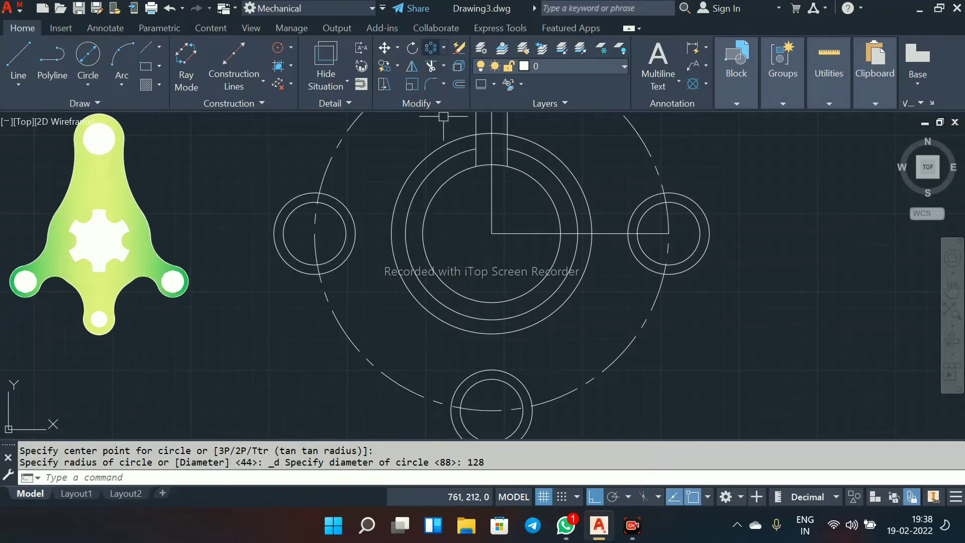
pyautogui.click(430, 47)
pyautogui.moveTo(483, 127); pyautogui.dragTo(479, 237, button='middle')
pyautogui.click(472, 212)
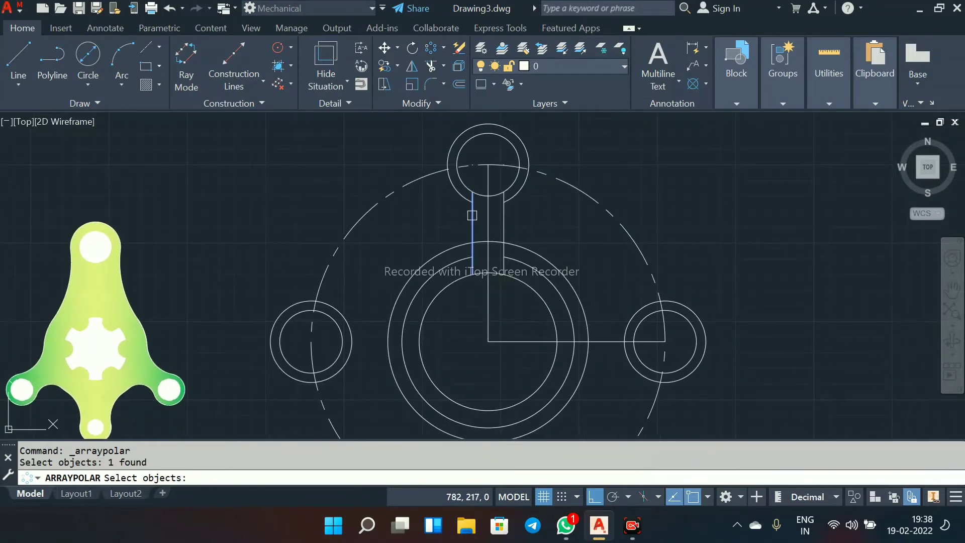
pyautogui.click(505, 215)
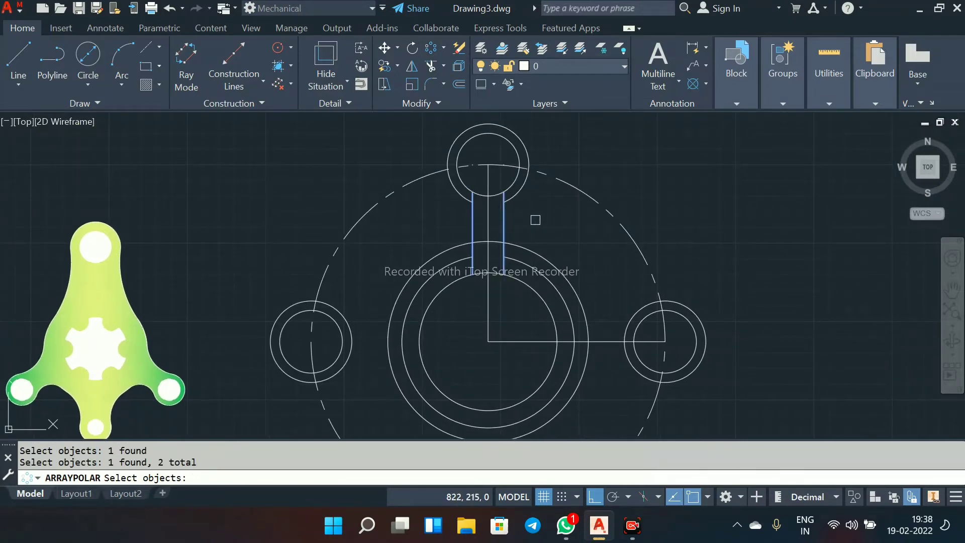
pyautogui.press('Return')
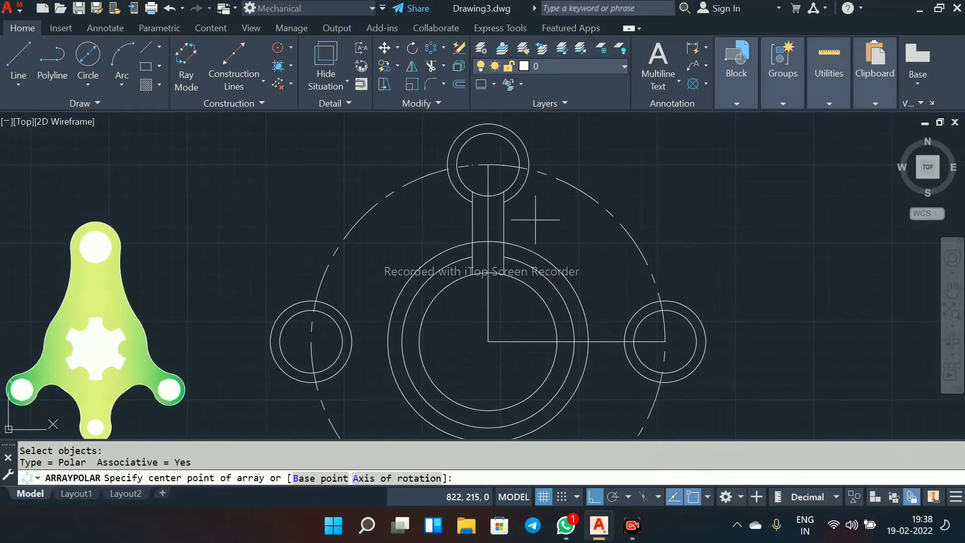
pyautogui.click(488, 342)
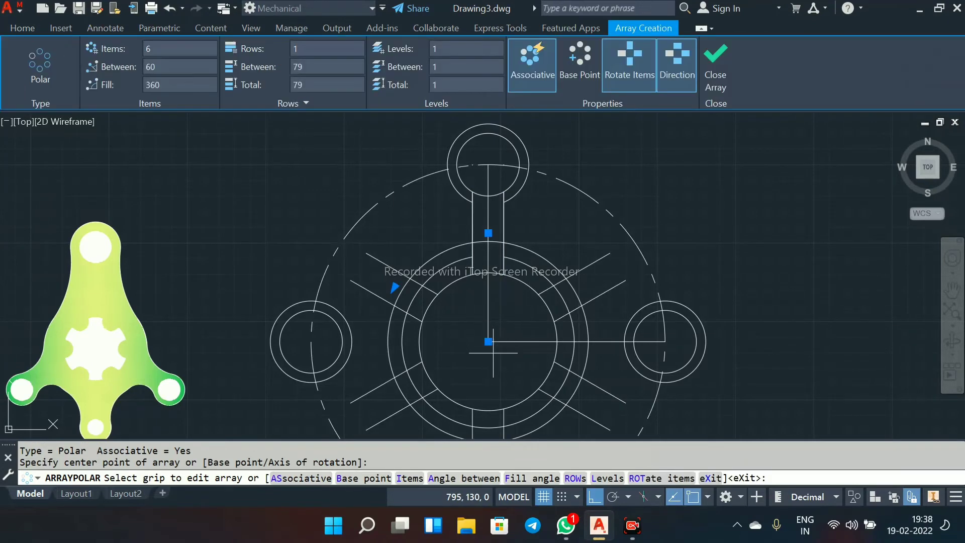
pyautogui.click(179, 48)
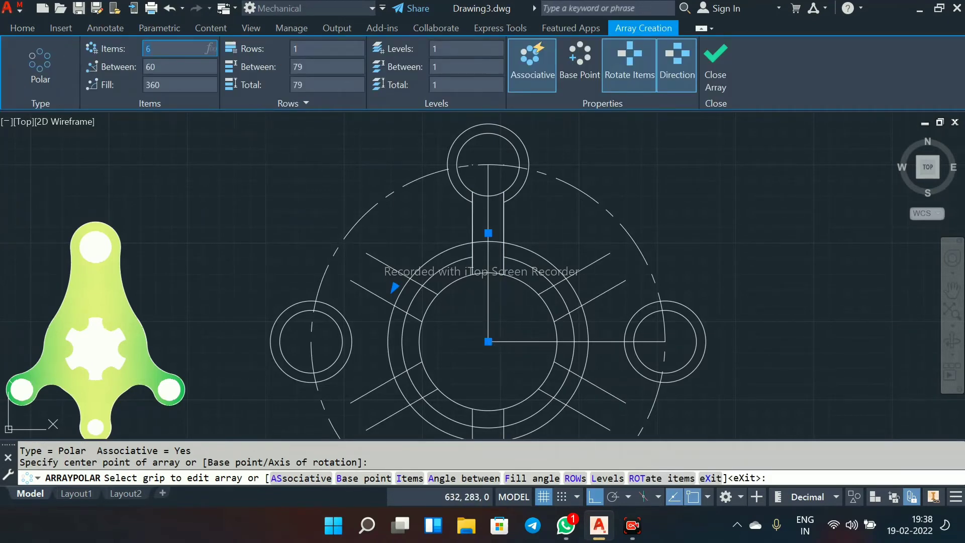
pyautogui.write('4')
pyautogui.press('Return')
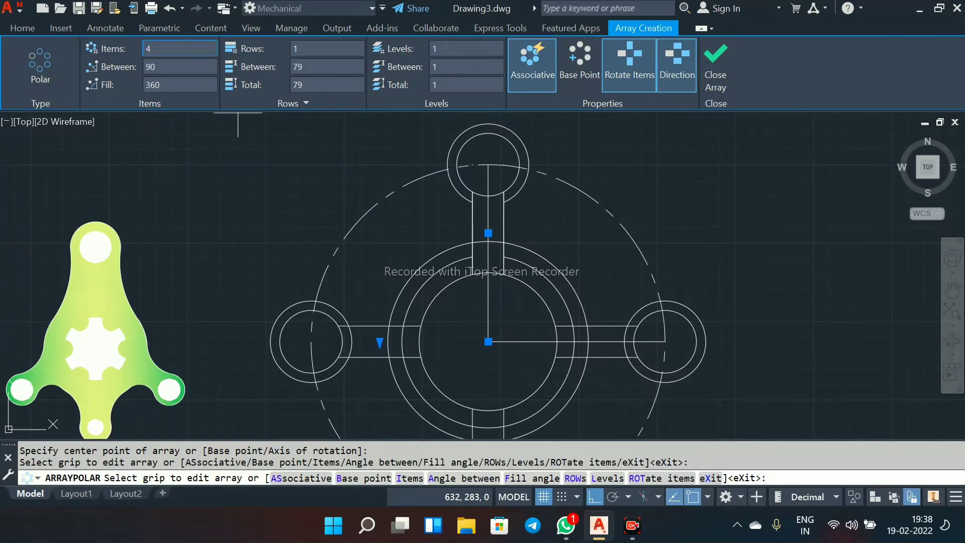
pyautogui.click(716, 70)
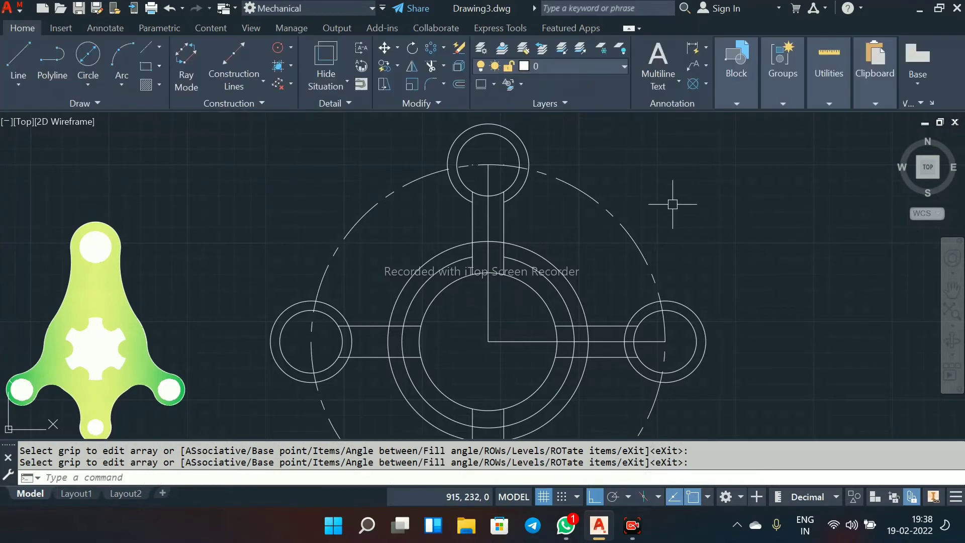
# Step: Trim the arc of the left hole's outer circle between the left arm's two lines
pyautogui.moveTo(576, 259)
pyautogui.mouseDown(button='middle')
pyautogui.moveTo(554, 260)
pyautogui.moveTo(548, 146)
pyautogui.mouseUp(button='middle')
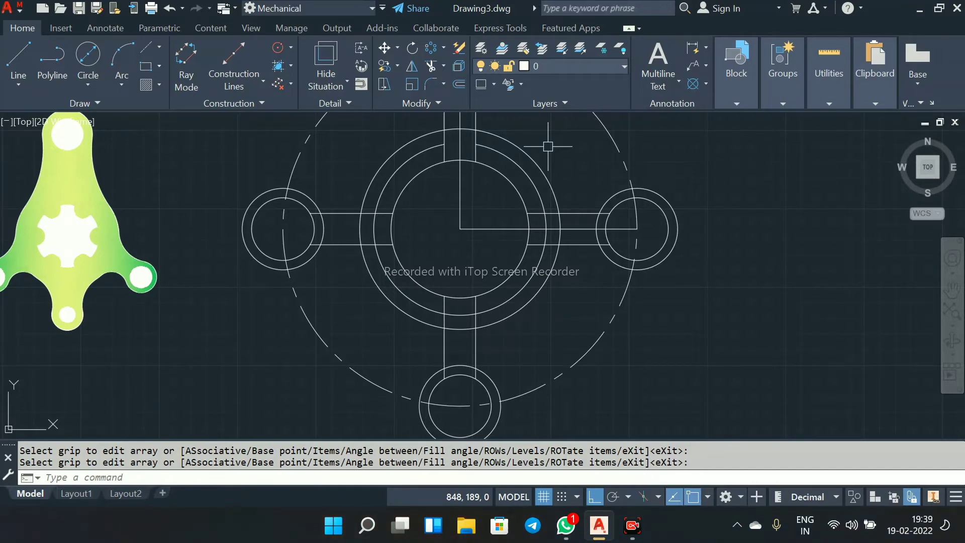
pyautogui.write('tr')
pyautogui.press('Return')
pyautogui.click(307, 247)
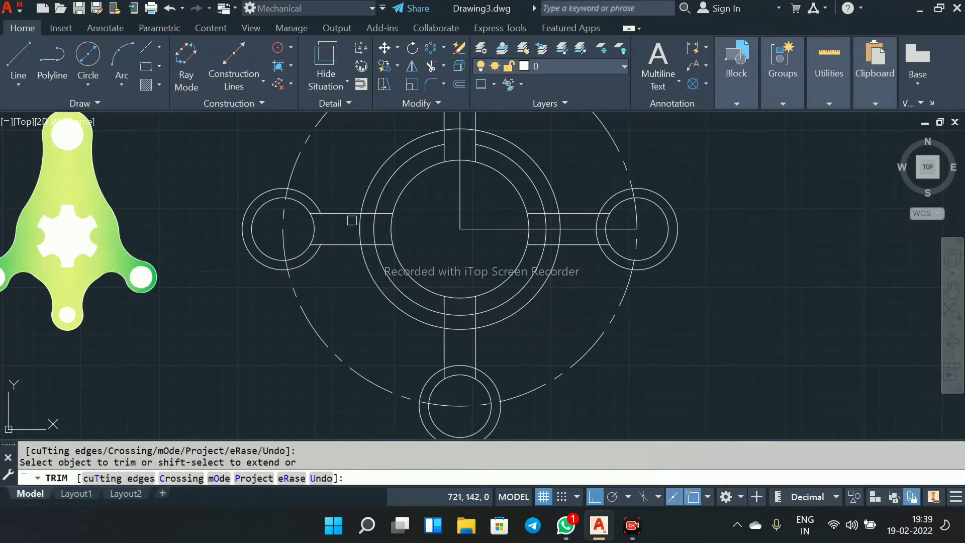
# Step: Try trimming the central circles' arcs between the left arm's lines, and undo the trim of the 128 diameter circle
pyautogui.scroll(4, 355, 218)
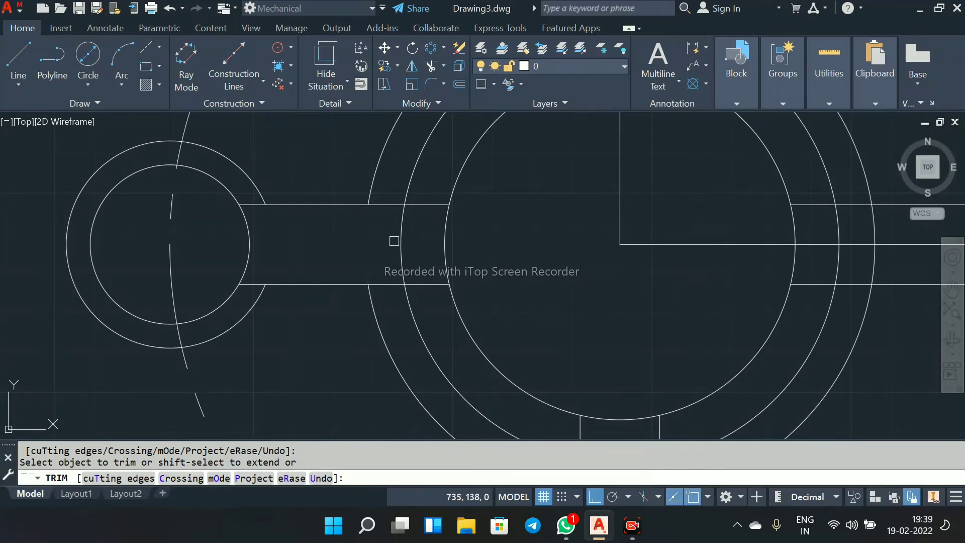
pyautogui.scroll(-4, 405, 243)
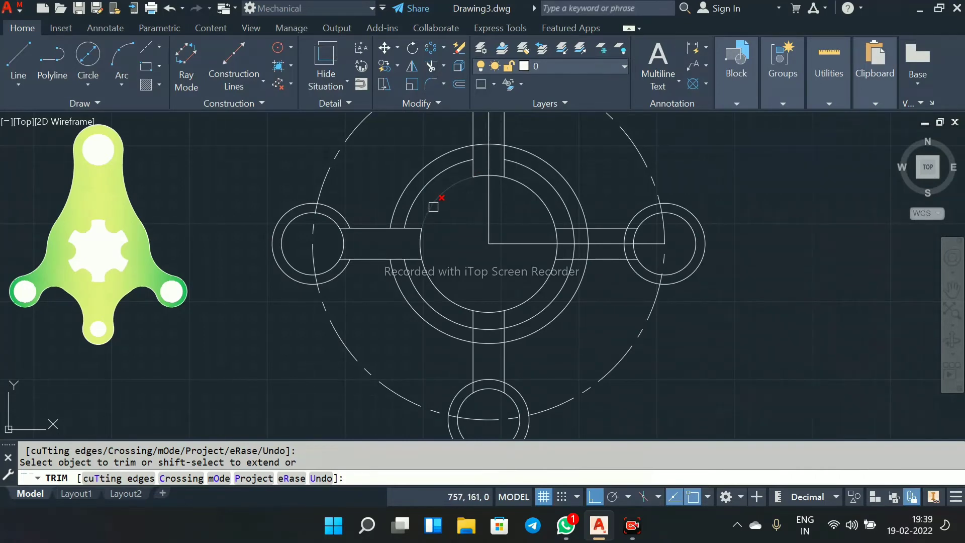
pyautogui.hotkey('ctrl', 'z')
pyautogui.scroll(-4, 409, 228)
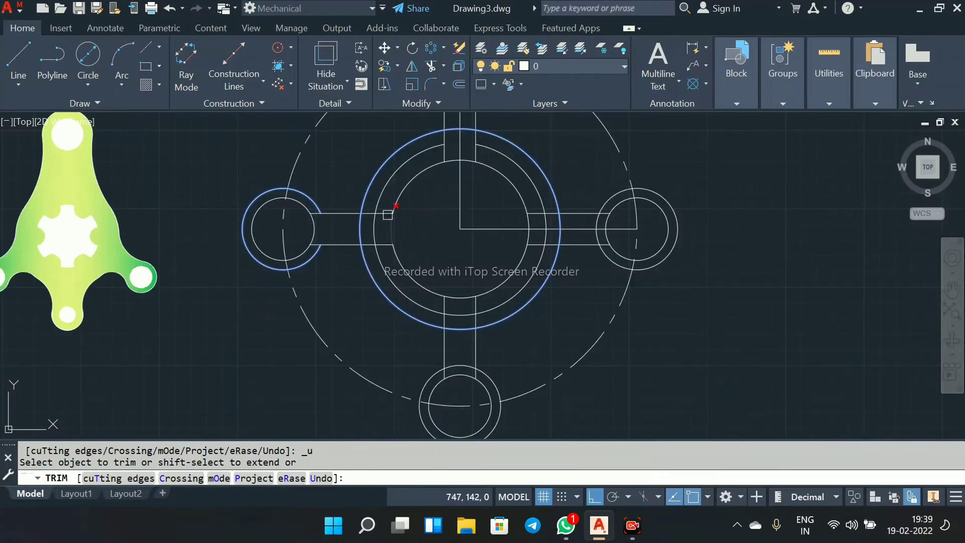
# Step: Trim the radius 55 circle's arcs between the lines of the left and right arms
pyautogui.click(390, 211)
pyautogui.click(376, 226)
pyautogui.click(545, 221)
pyautogui.click(547, 239)
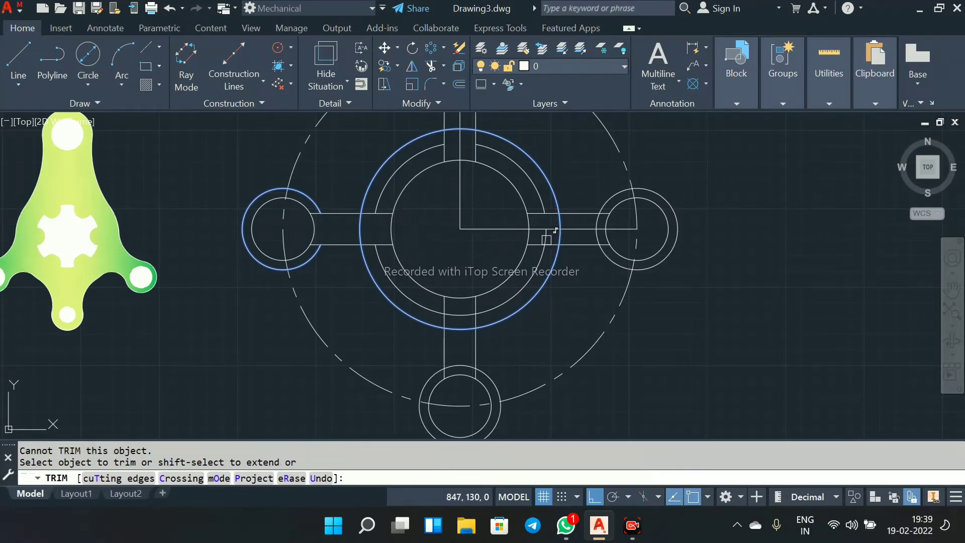
pyautogui.click(544, 237)
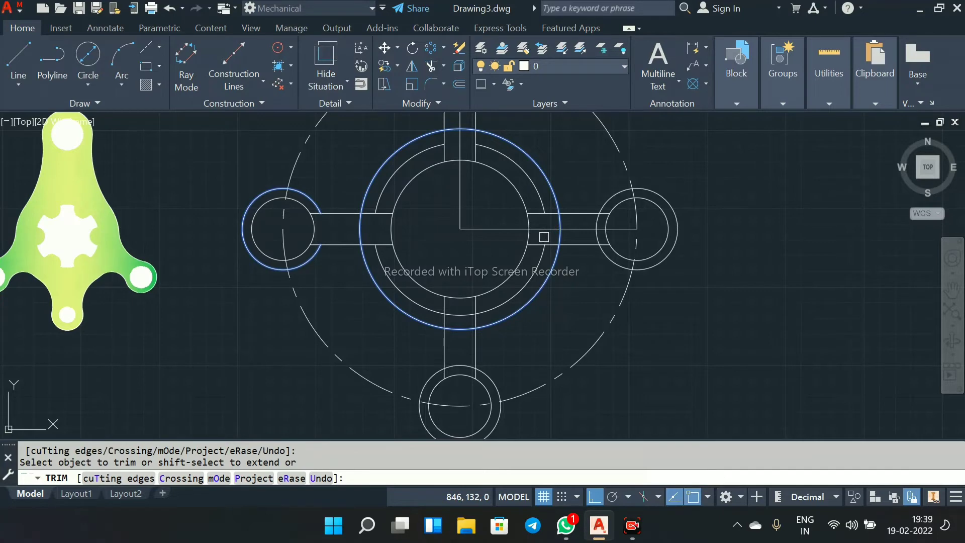
# Step: Trim the horizontal centre line beyond the 88 diameter circle and the right hole's outer circle arc between the arm lines
pyautogui.click(576, 228)
pyautogui.scroll(2, 602, 225)
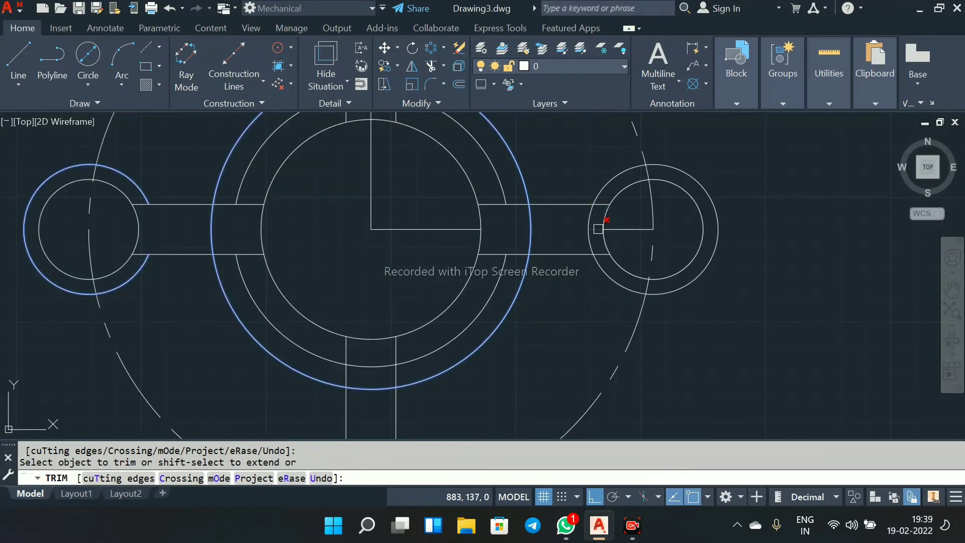
pyautogui.click(590, 222)
pyautogui.scroll(2, 342, 237)
pyautogui.scroll(-5, 357, 234)
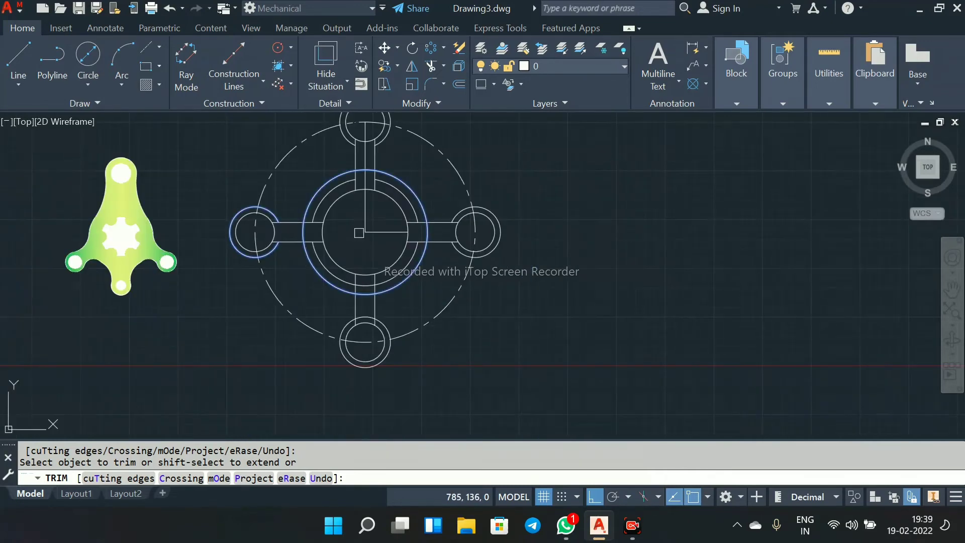
# Step: Try to trim the vertical centre line inside the top arm, and end the trimming with nothing selected
pyautogui.click(370, 181)
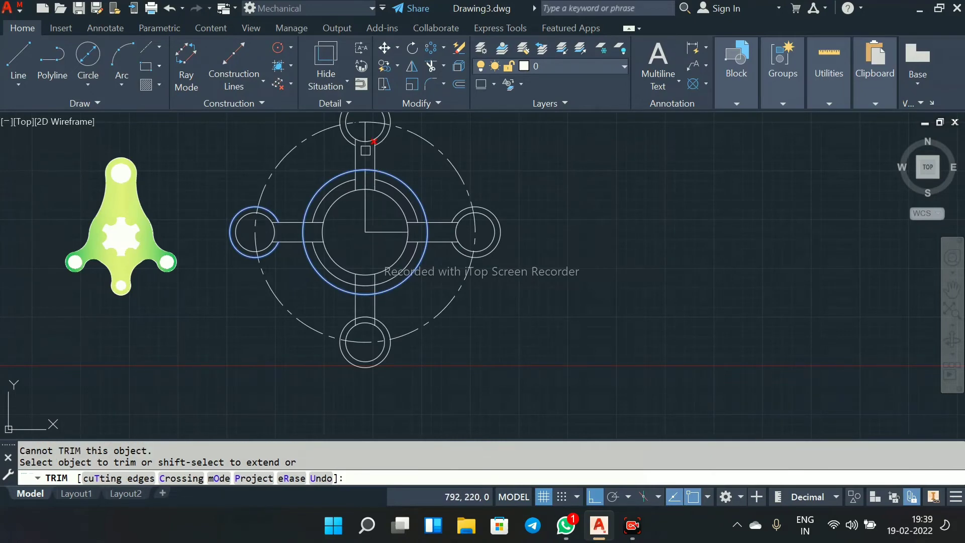
pyautogui.scroll(2, 365, 150)
pyautogui.rightClick(439, 169)
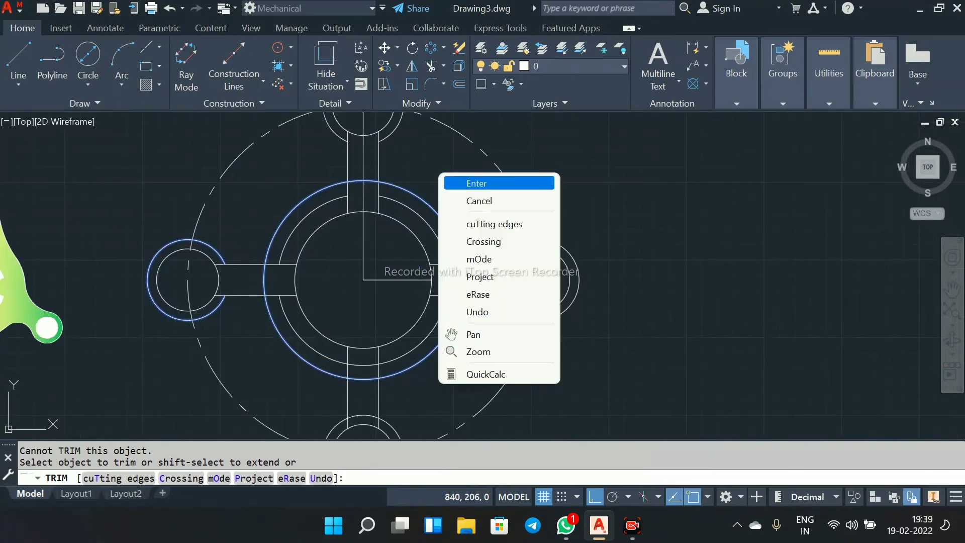
pyautogui.click(470, 182)
pyautogui.press('Escape')
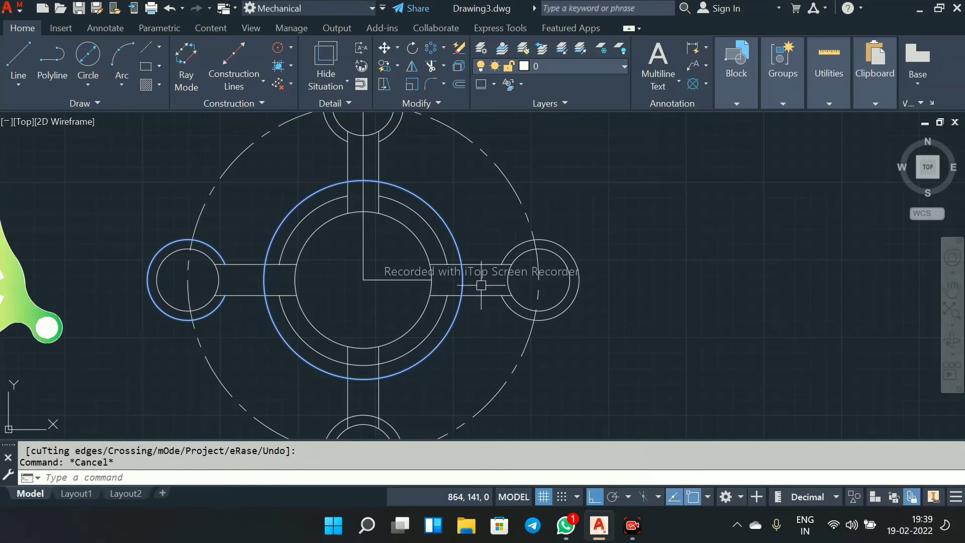
pyautogui.click(489, 346)
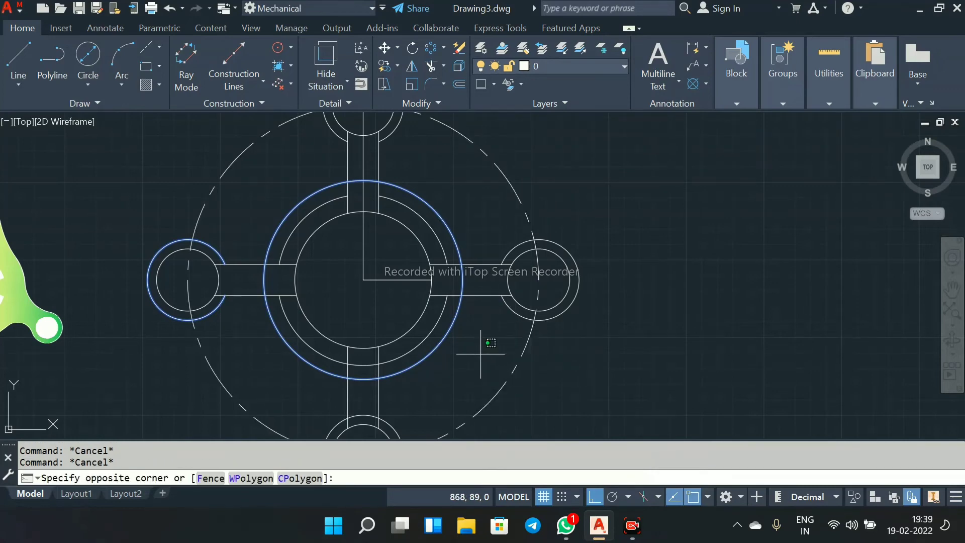
pyautogui.click(441, 338)
pyautogui.press('Escape')
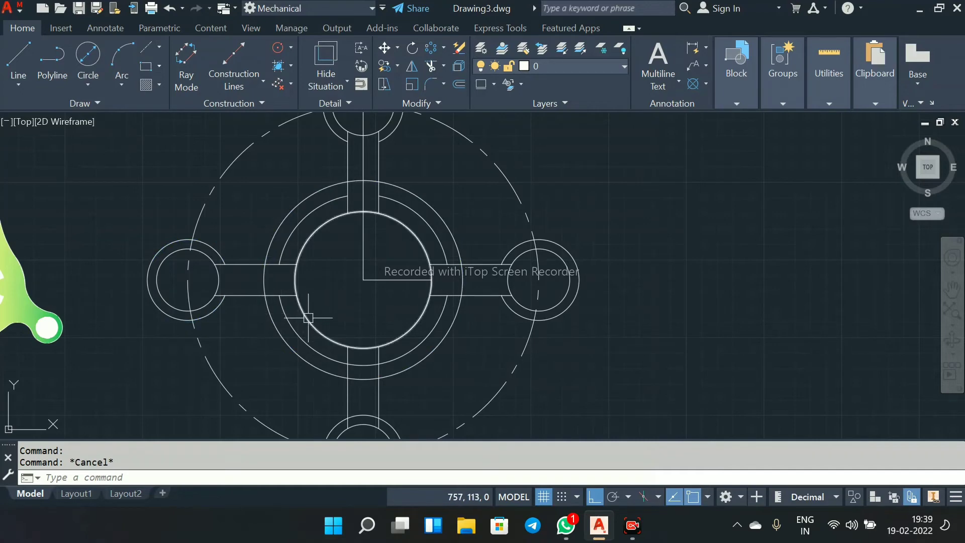
# Step: Draw a radius 40 circle tangent to the undersides of the left hole's outer circle and the 128 diameter circle
pyautogui.moveTo(310, 319)
pyautogui.mouseDown(button='middle')
pyautogui.moveTo(307, 303)
pyautogui.moveTo(323, 278)
pyautogui.mouseUp(button='middle')
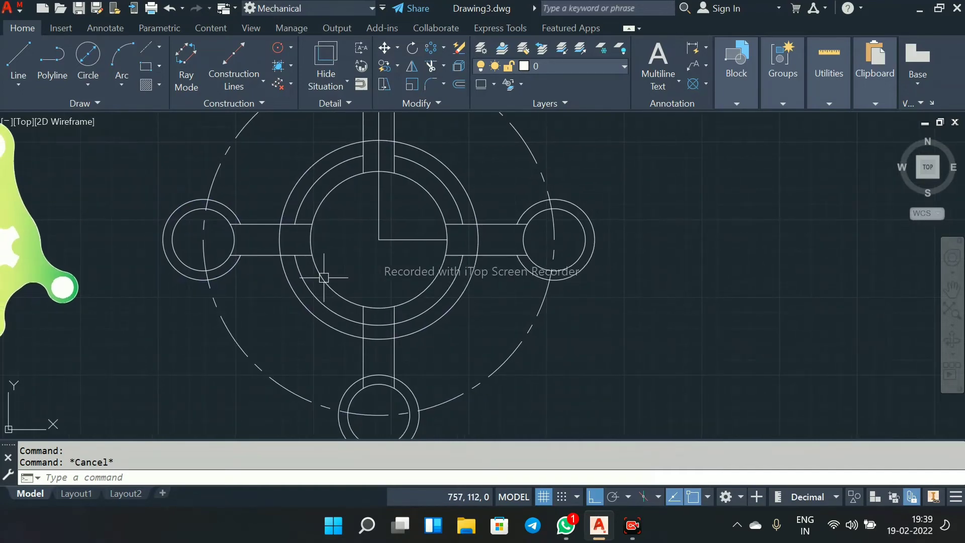
pyautogui.click(88, 84)
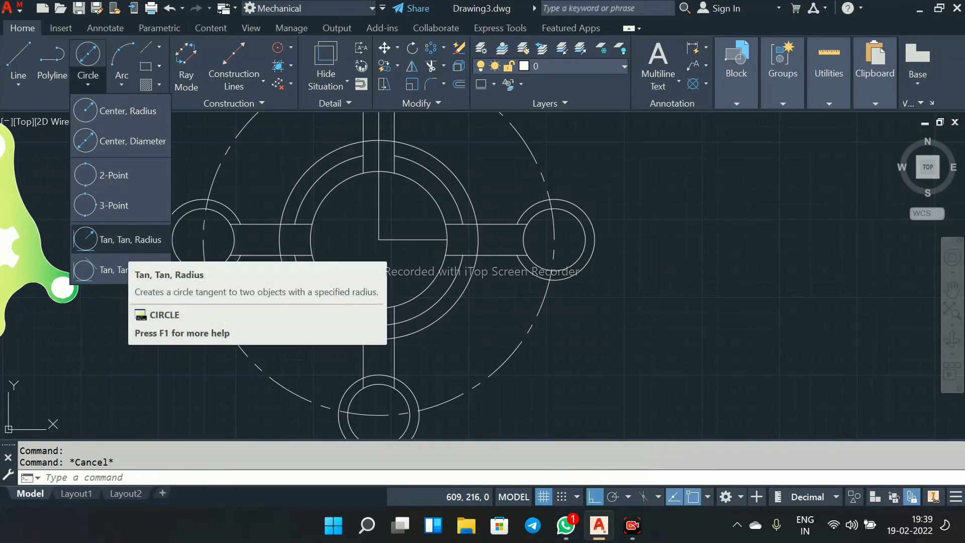
pyautogui.click(124, 244)
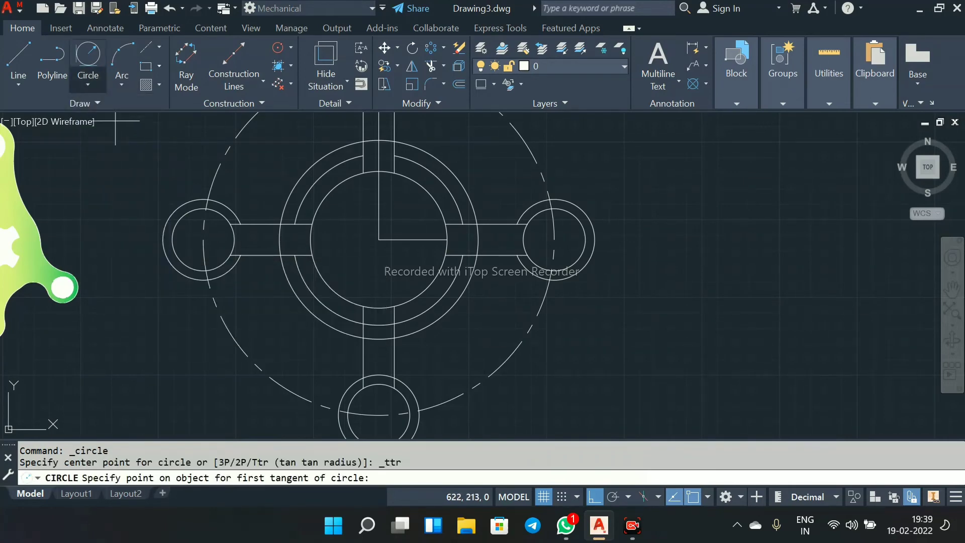
pyautogui.click(88, 83)
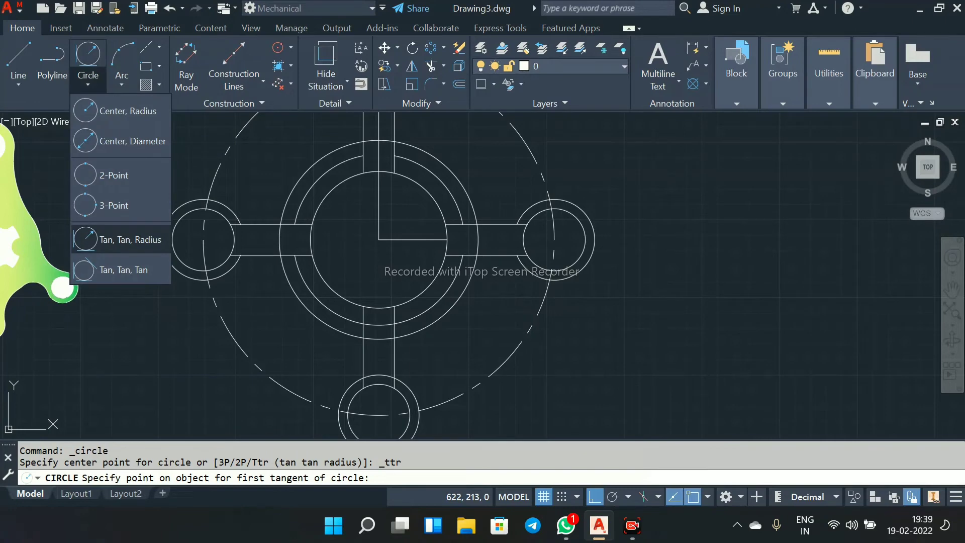
pyautogui.click(114, 239)
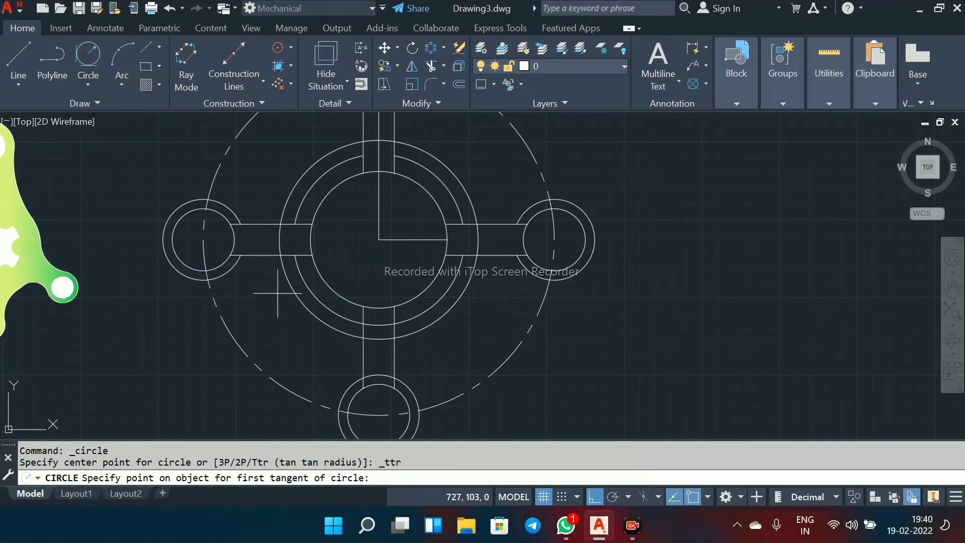
pyautogui.scroll(2, 224, 287)
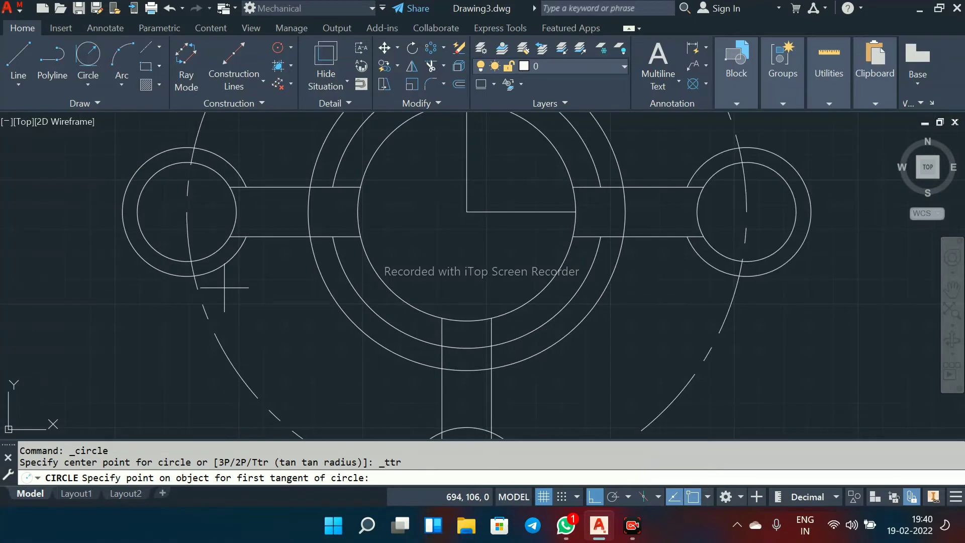
pyautogui.click(199, 275)
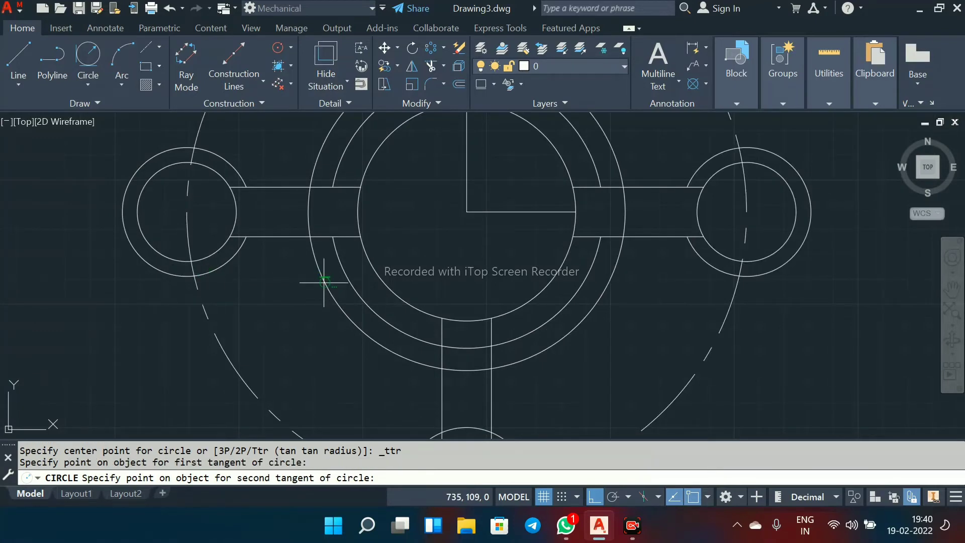
pyautogui.click(323, 282)
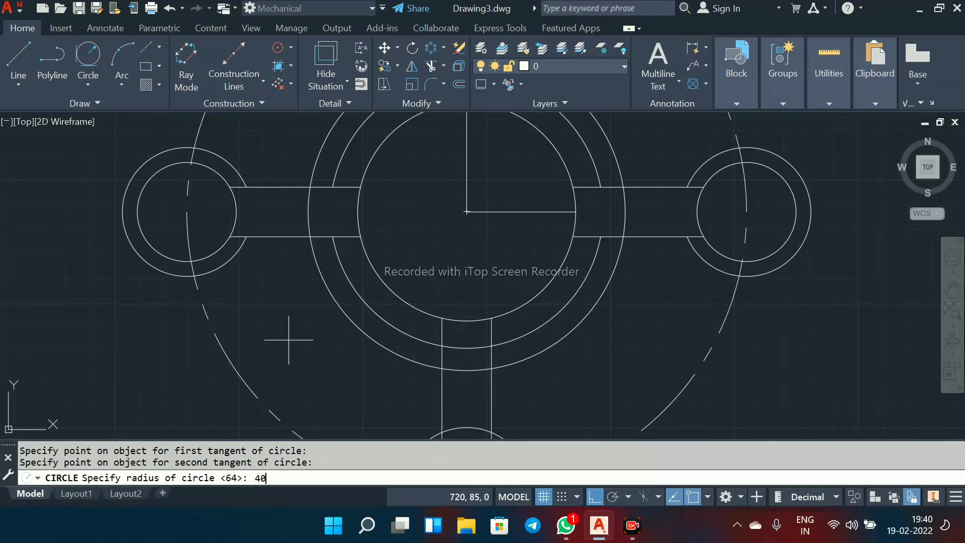
pyautogui.write('40')
pyautogui.press('Return')
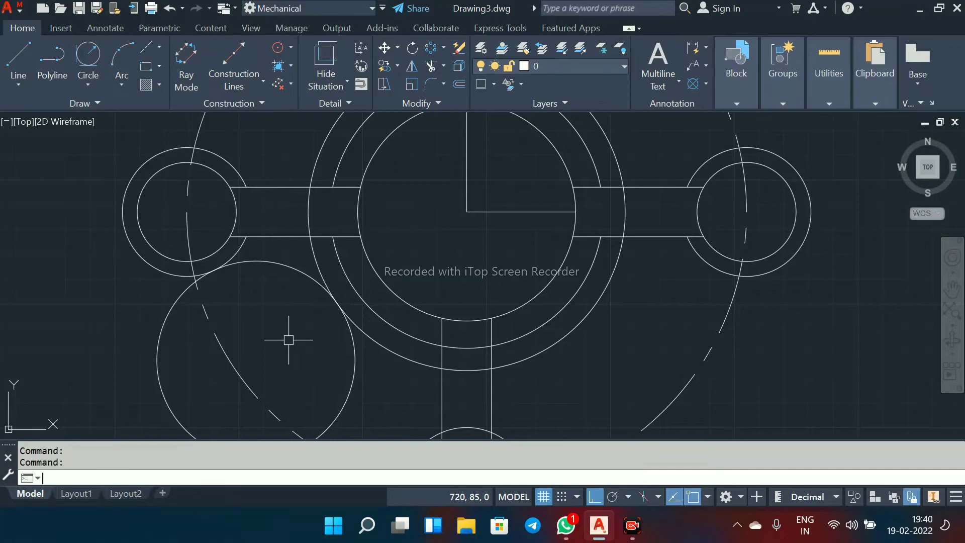
# Step: Trim the radius 40 circle, keeping only its upper arc between the left hole's outer circle and the 128 diameter circle
pyautogui.write('tr')
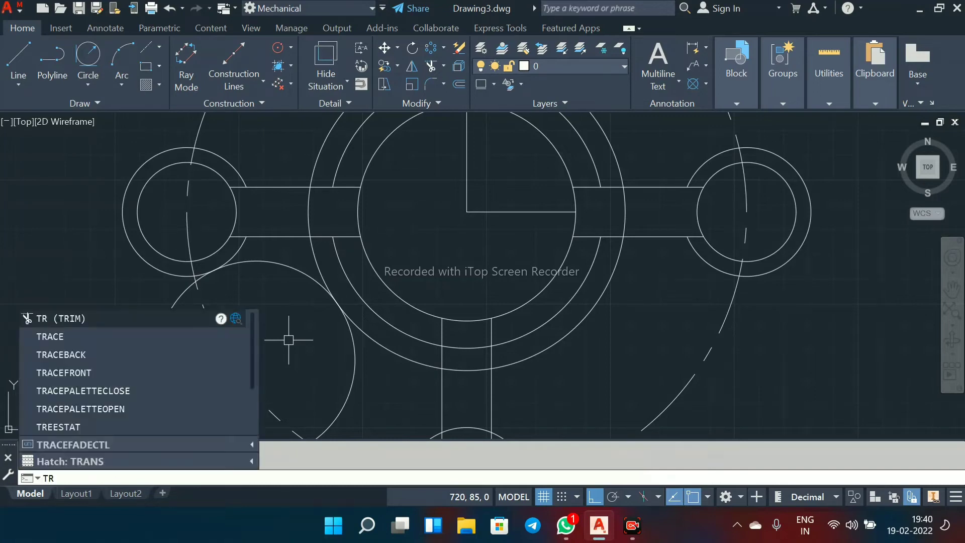
pyautogui.press('Return')
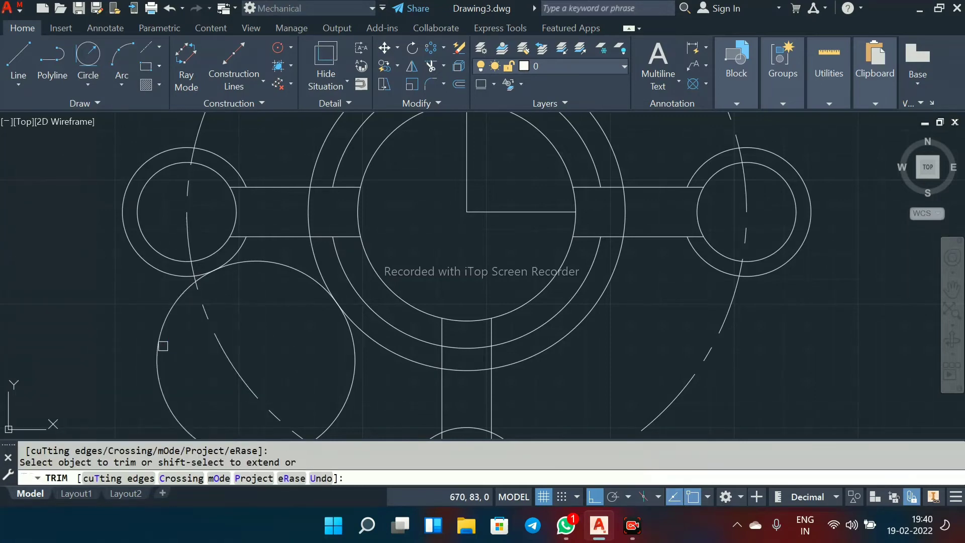
pyautogui.click(162, 343)
pyautogui.scroll(5, 202, 289)
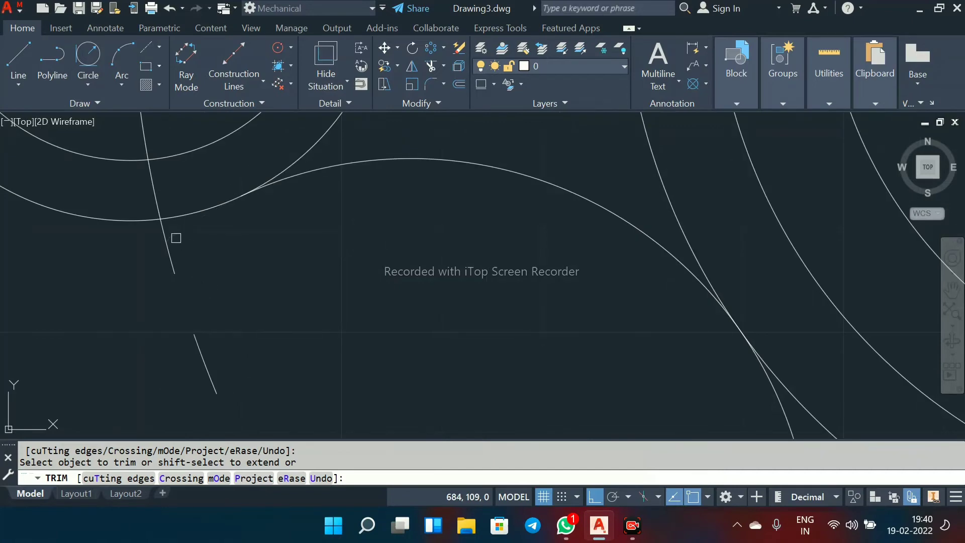
pyautogui.scroll(-5, 296, 254)
pyautogui.click(421, 360)
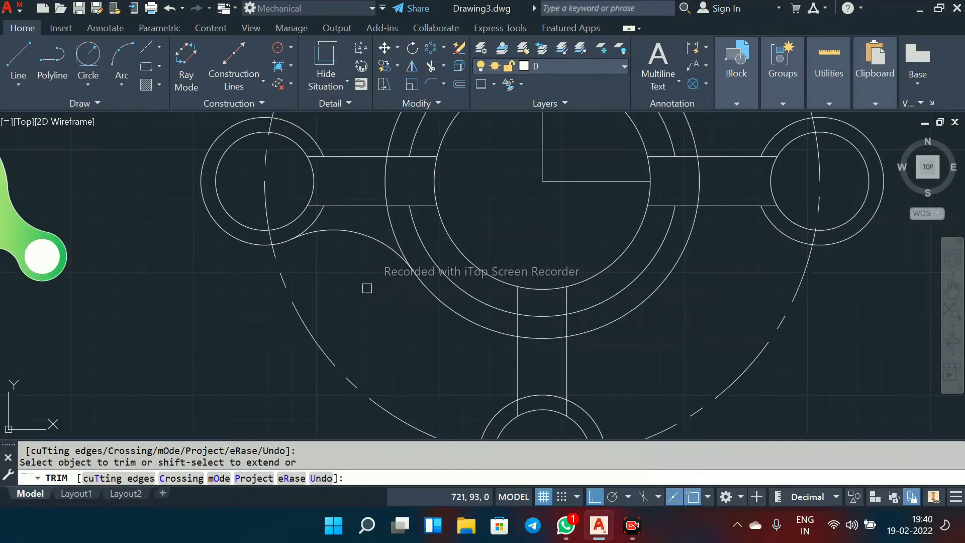
pyautogui.scroll(2, 367, 288)
pyautogui.scroll(-2, 358, 332)
pyautogui.rightClick(359, 336)
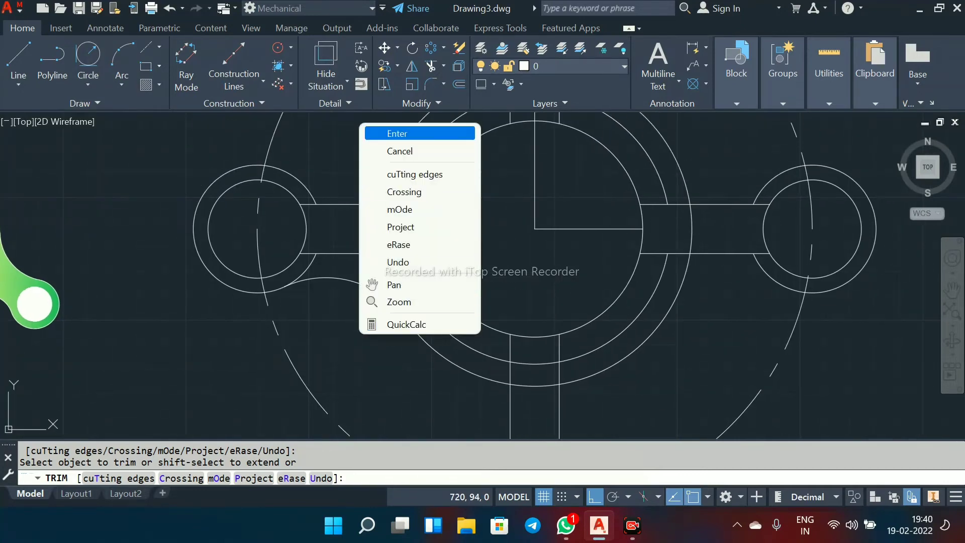
pyautogui.click(403, 133)
# Step: Draw a radius 40 circle tangent to the bottom hole's outer circle and the lower left of the 128 diameter circle
pyautogui.moveTo(413, 298); pyautogui.dragTo(370, 228, button='middle')
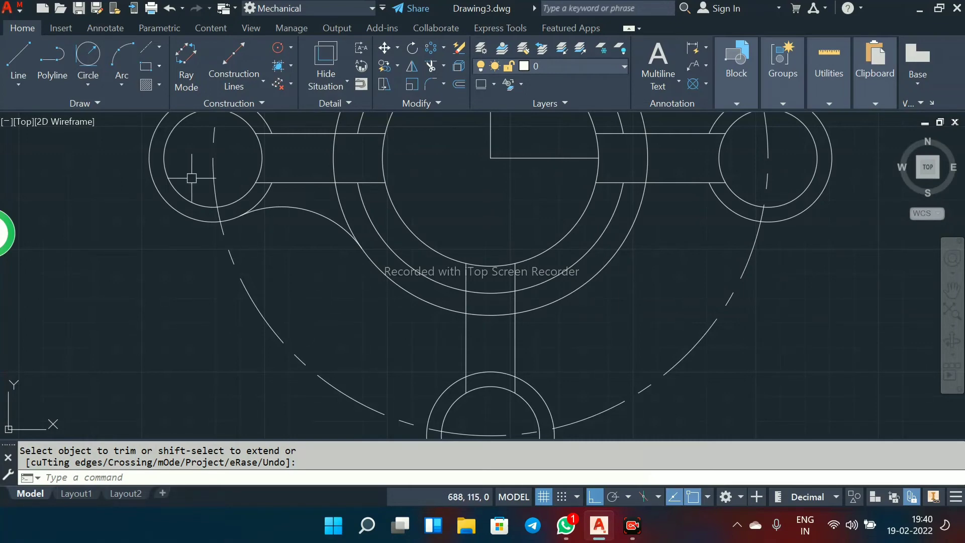
pyautogui.click(89, 56)
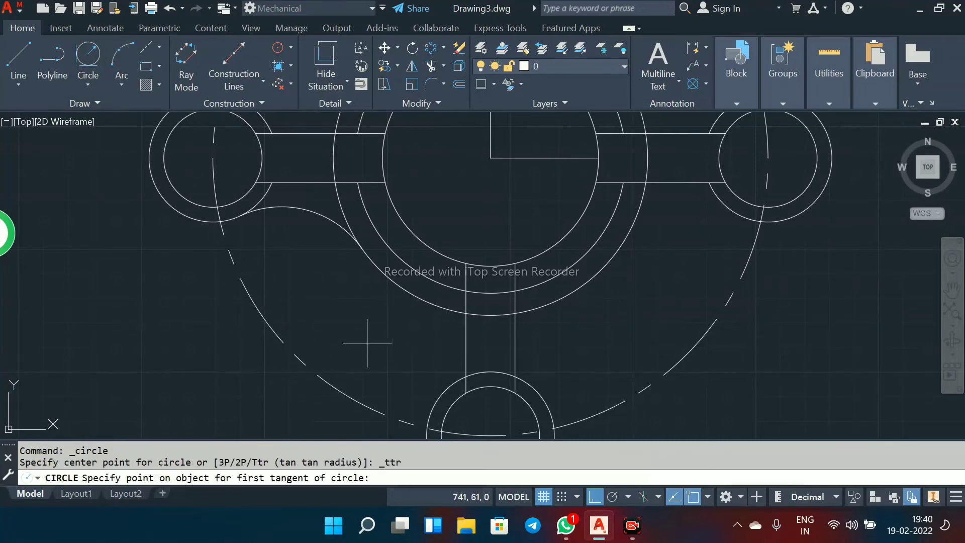
pyautogui.moveTo(367, 337); pyautogui.dragTo(316, 280, button='middle')
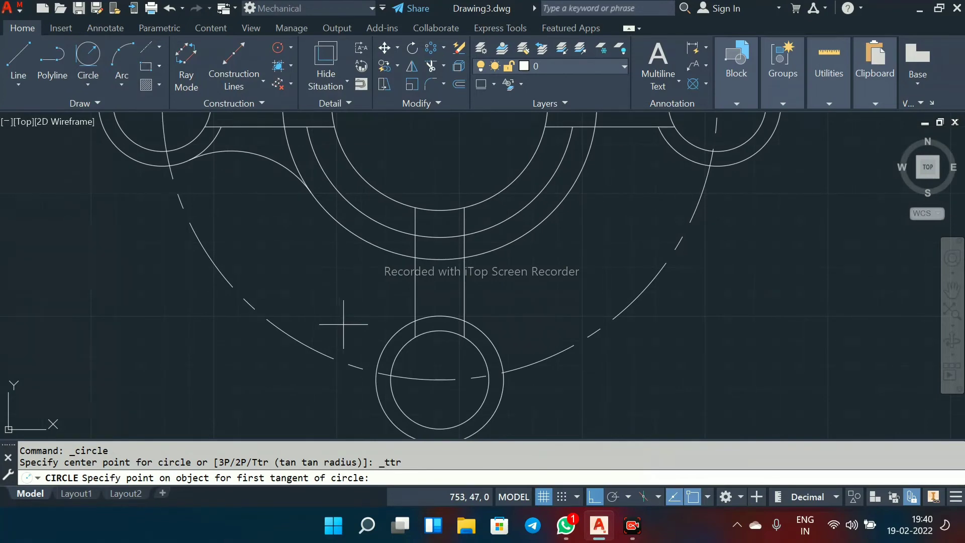
pyautogui.click(376, 366)
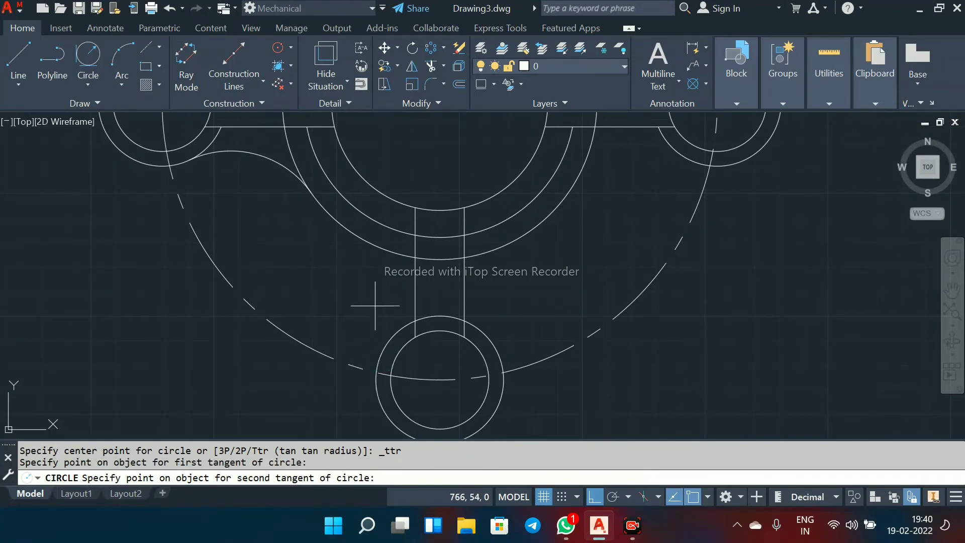
pyautogui.click(351, 226)
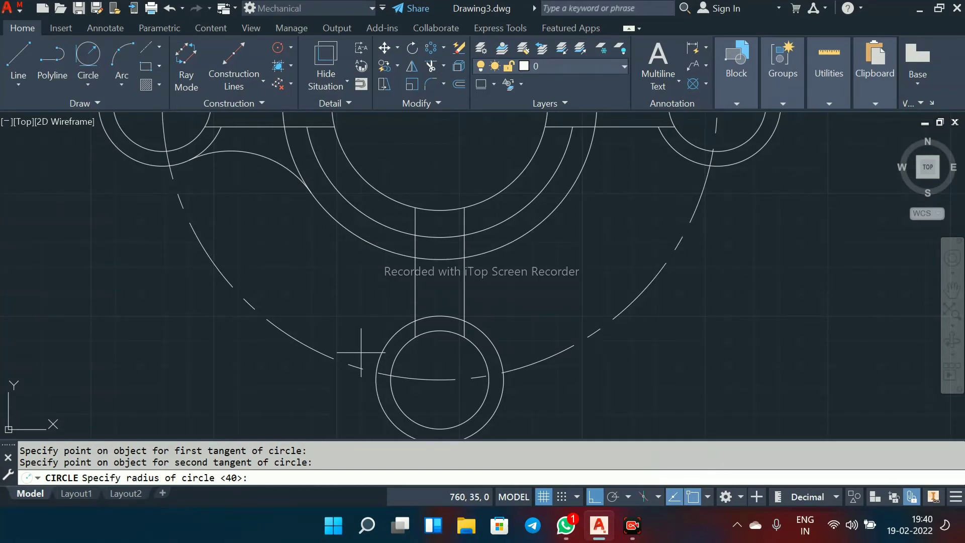
pyautogui.press('Return')
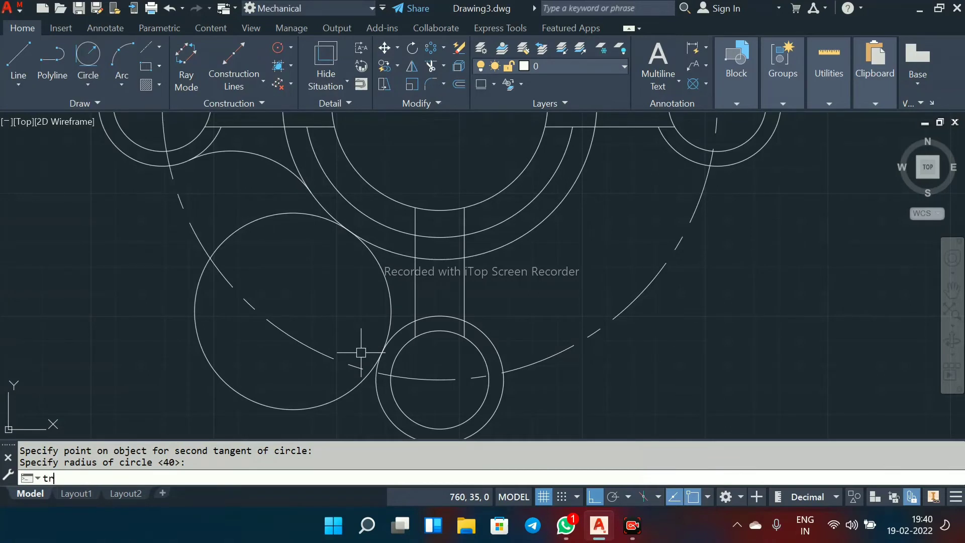
# Step: Trim the lower-left radius 40 circle, keeping only its right-hand arc between the 128 diameter circle and the bottom hole's outer circle
pyautogui.press('Return')
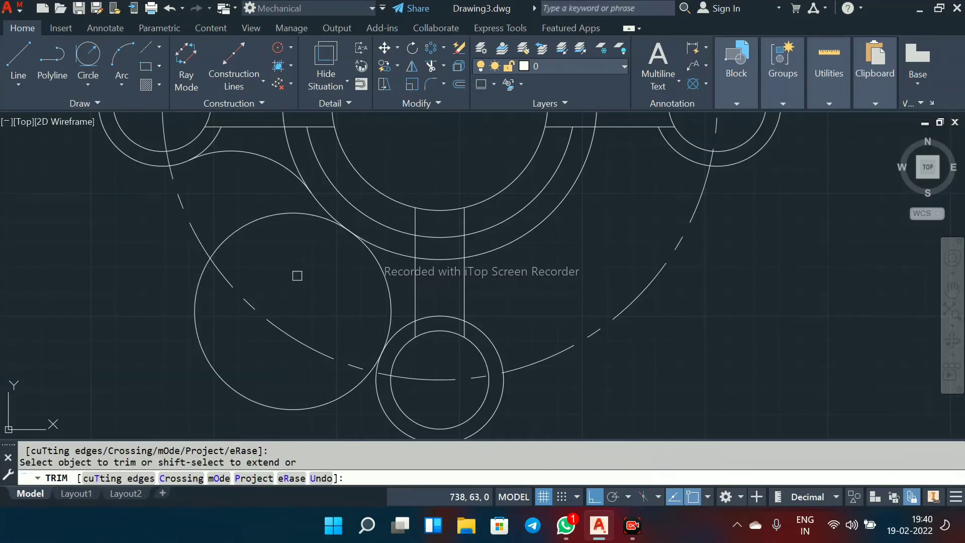
pyautogui.click(354, 391)
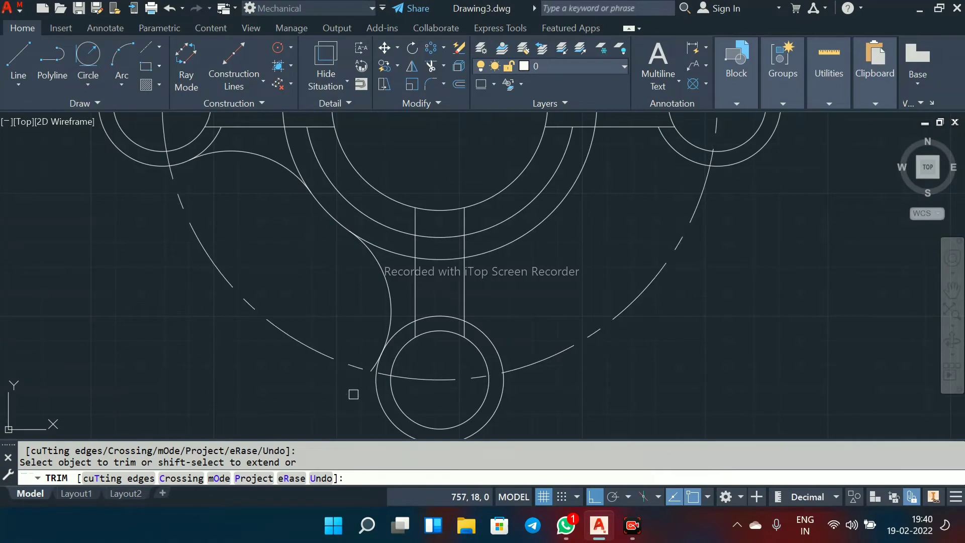
pyautogui.scroll(4, 354, 394)
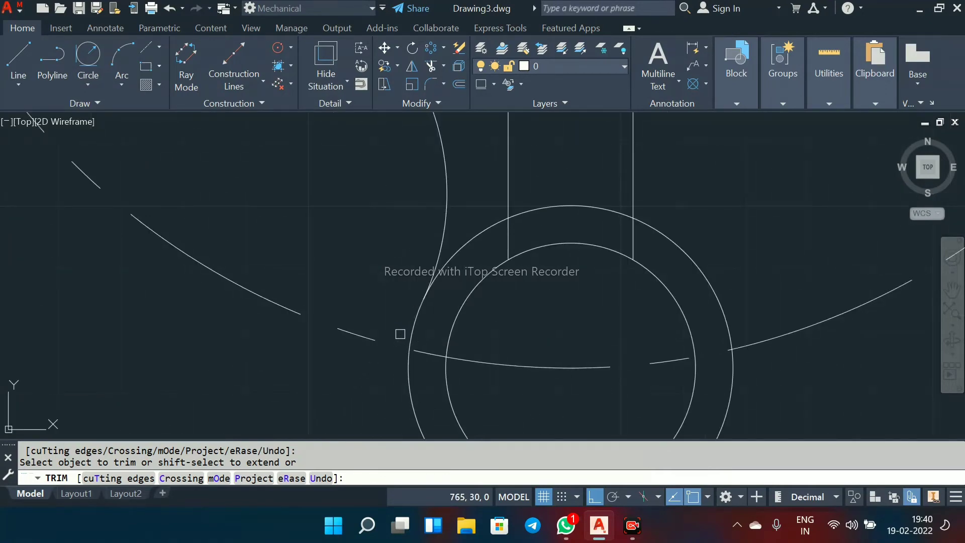
pyautogui.scroll(-5, 358, 250)
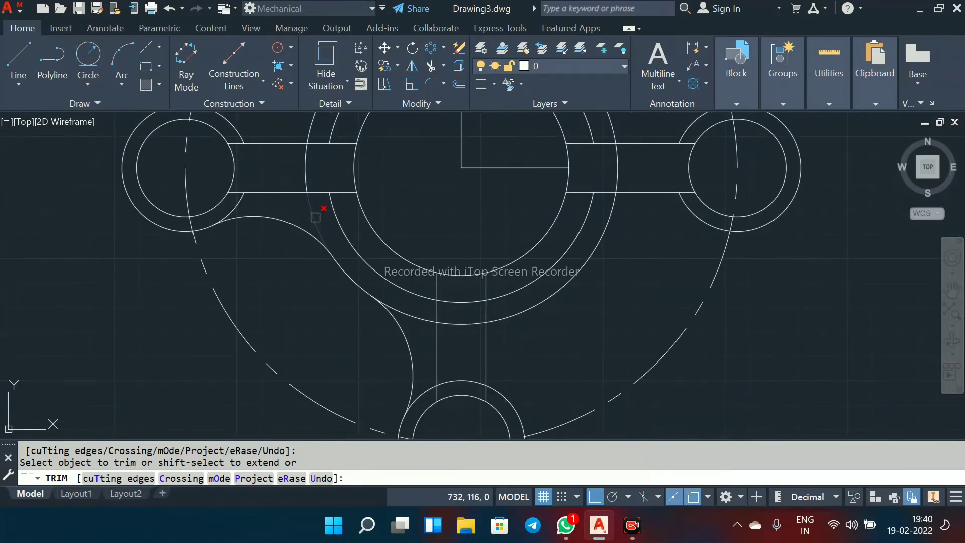
# Step: Trim away the 128 diameter circle's segments beside the left arm and around the upper half of the part
pyautogui.click(315, 217)
pyautogui.scroll(-4, 422, 322)
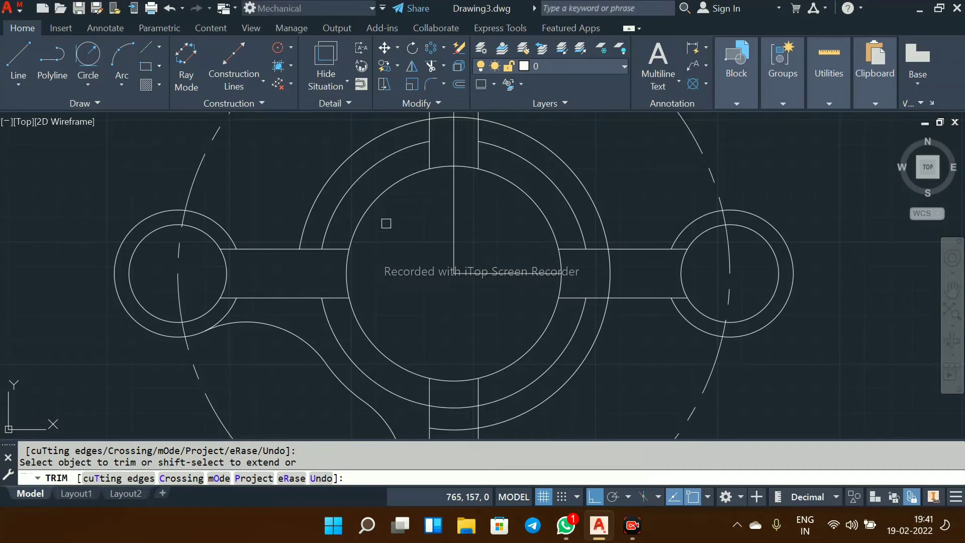
pyautogui.click(324, 204)
pyautogui.moveTo(571, 137); pyautogui.dragTo(559, 91, button='middle')
pyautogui.click(463, 180)
pyautogui.click(462, 180)
# Step: Trim the 128 diameter circle's remaining segments at the right arm, lower right and bottom arm, keeping the lower-left arc, and end trimming
pyautogui.click(576, 212)
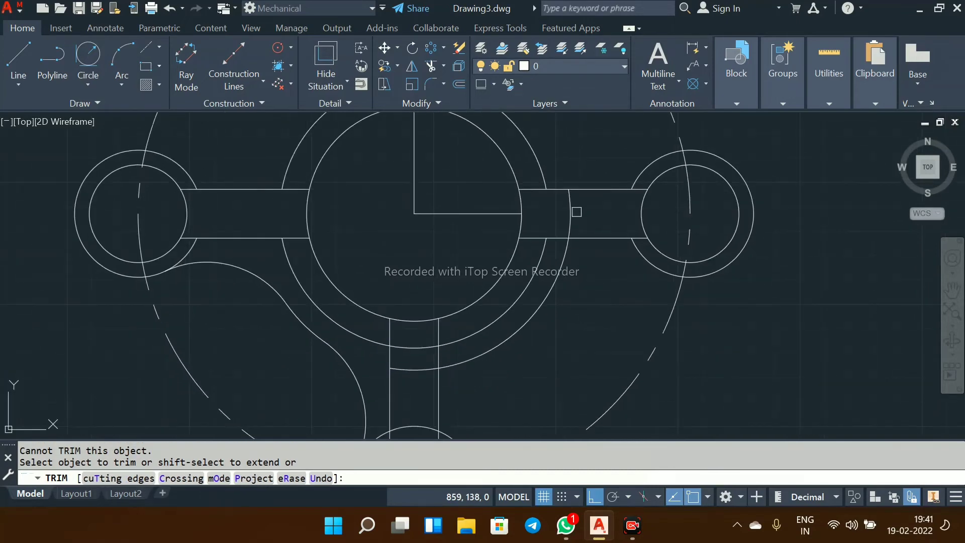
pyautogui.click(572, 222)
pyautogui.click(562, 279)
pyautogui.click(415, 370)
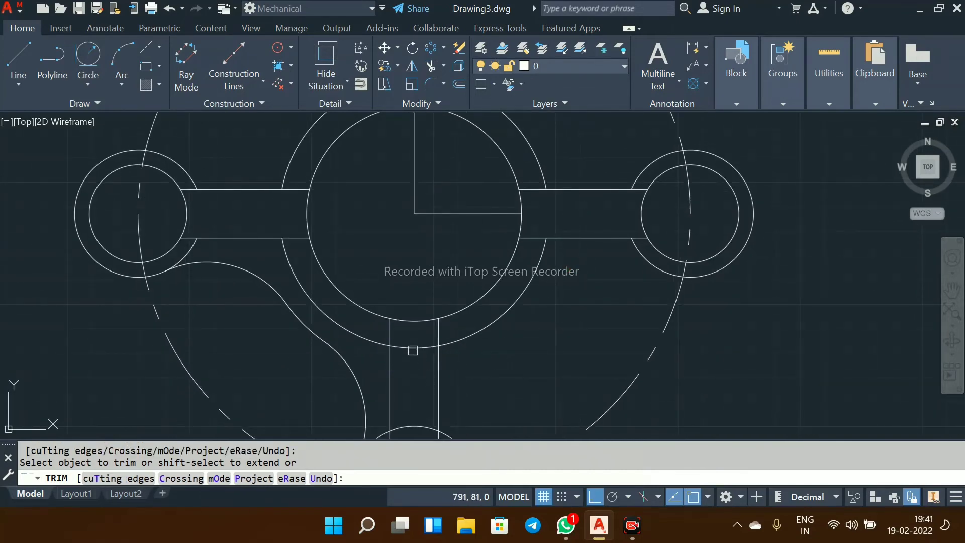
pyautogui.scroll(-4, 413, 350)
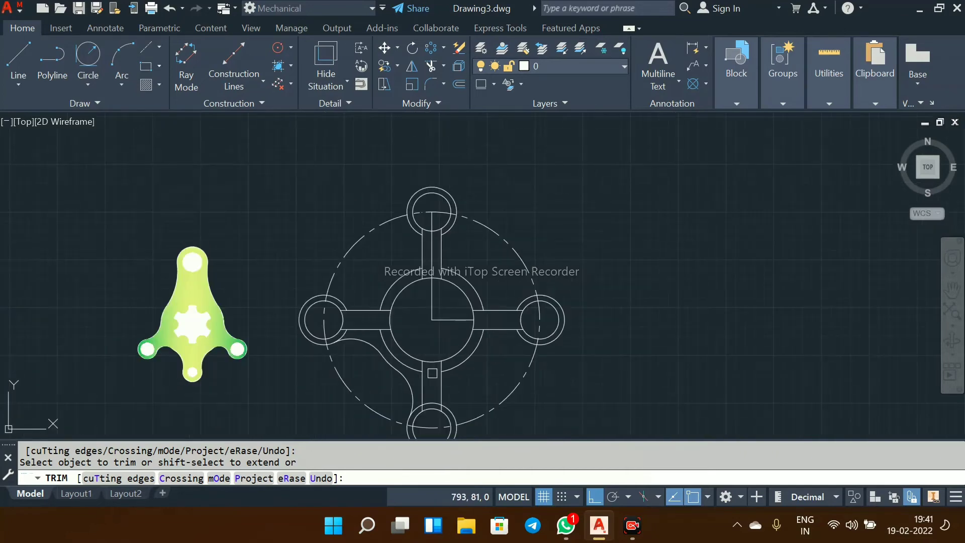
pyautogui.moveTo(501, 290); pyautogui.dragTo(482, 217, button='middle')
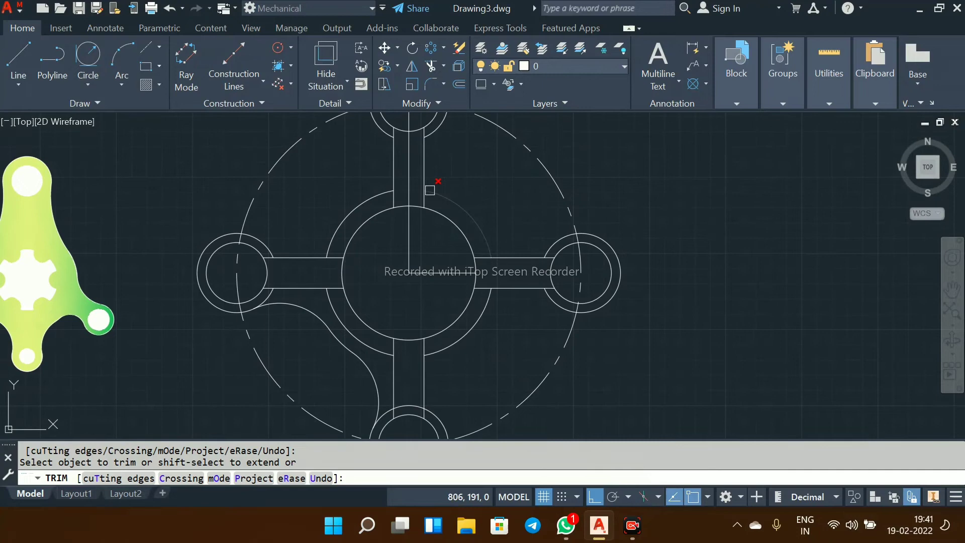
pyautogui.rightClick(494, 175)
pyautogui.click(533, 186)
pyautogui.moveTo(499, 295)
pyautogui.mouseDown(button='middle')
pyautogui.moveTo(482, 279)
pyautogui.moveTo(500, 223)
pyautogui.mouseUp(button='middle')
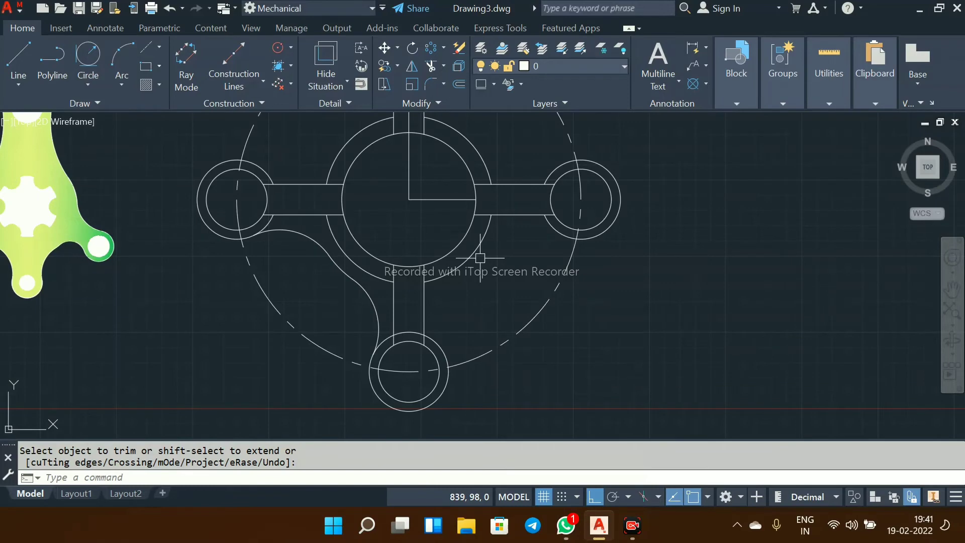
pyautogui.moveTo(480, 258); pyautogui.dragTo(496, 277, button='middle')
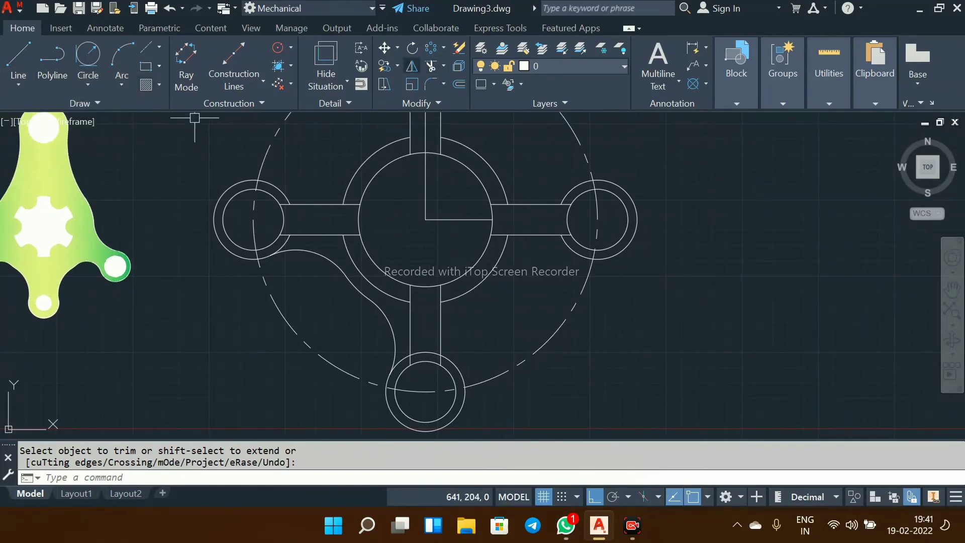
pyautogui.click(411, 66)
pyautogui.click(305, 252)
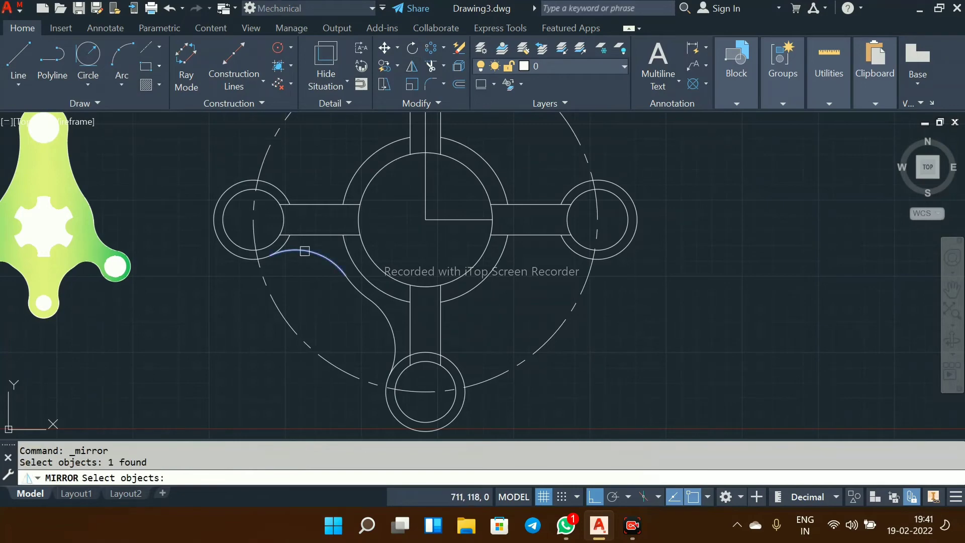
pyautogui.click(358, 292)
pyautogui.click(387, 315)
pyautogui.press('Return')
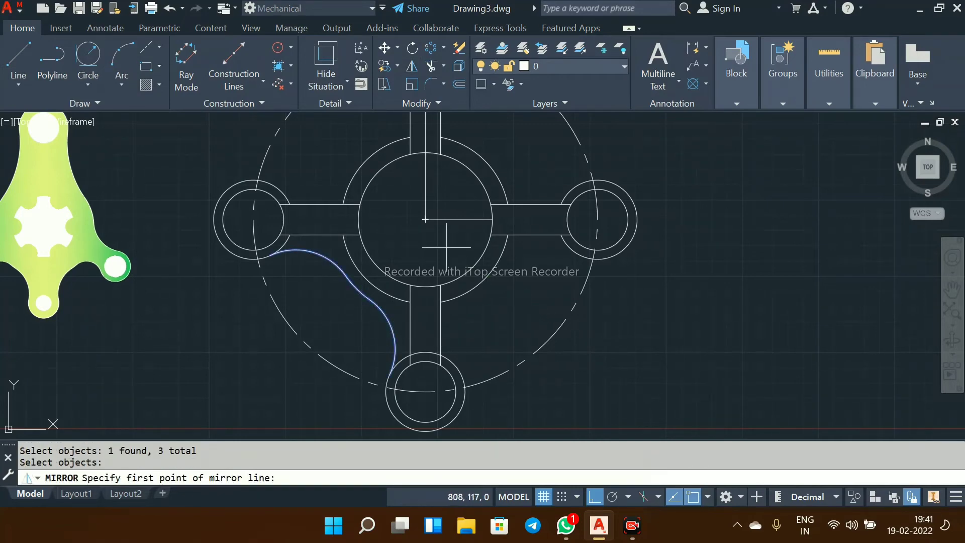
pyautogui.click(425, 220)
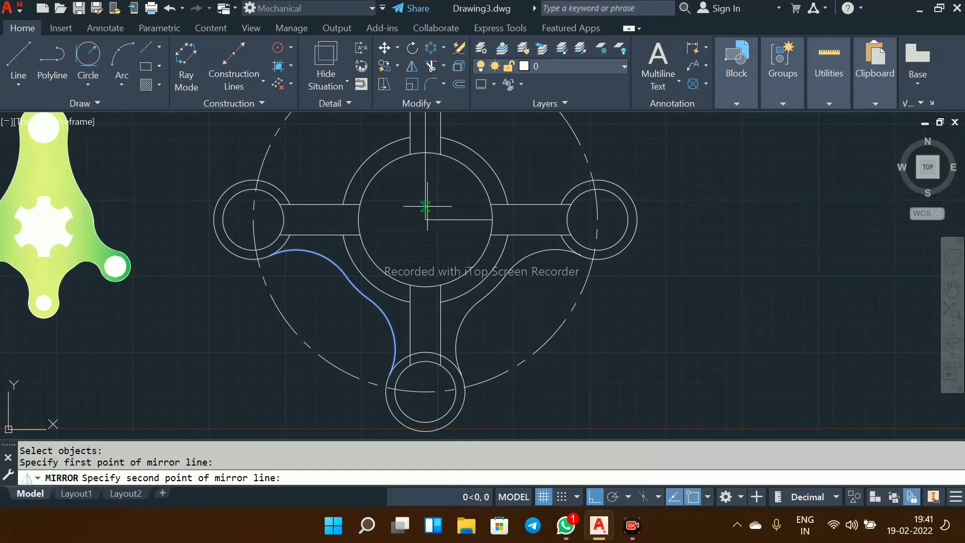
pyautogui.click(425, 152)
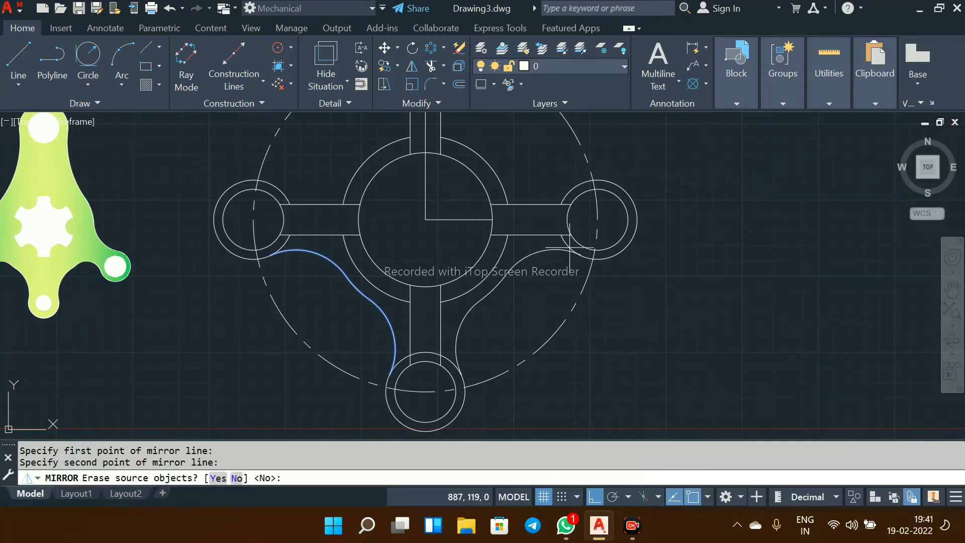
pyautogui.scroll(5, 580, 258)
pyautogui.scroll(-8, 647, 286)
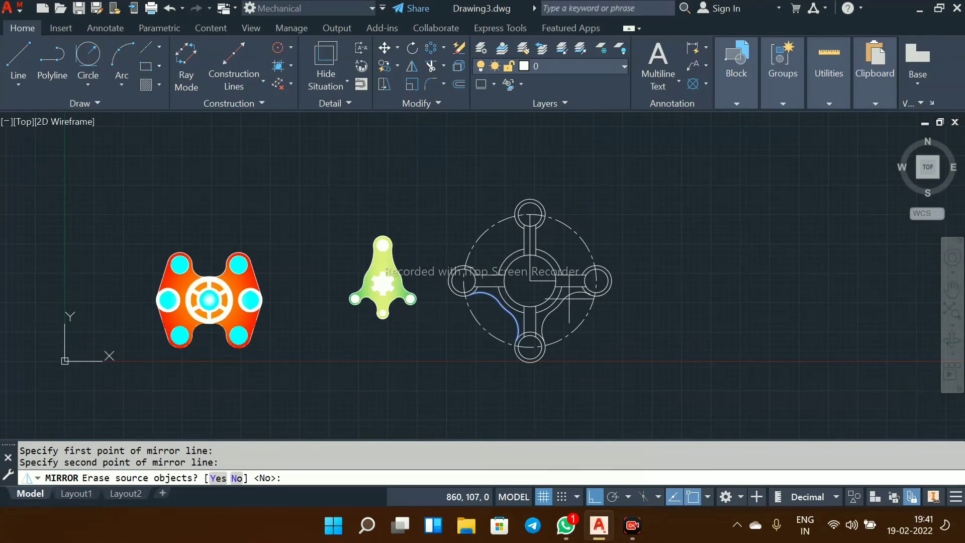
pyautogui.scroll(2, 576, 257)
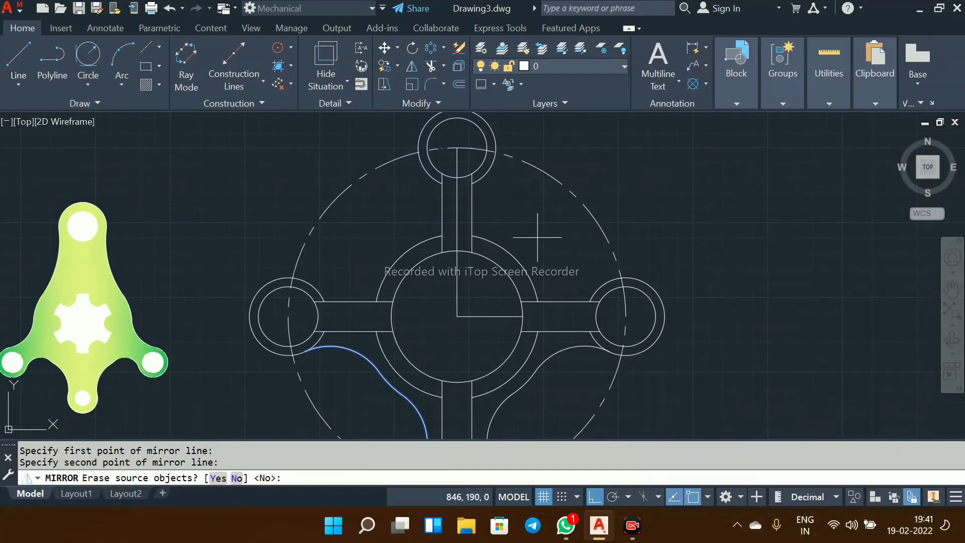
pyautogui.press('Escape')
# Step: Draw a straight line along the outside from the left lobe's outer circle to the top lobe's outer circle
pyautogui.click(19, 56)
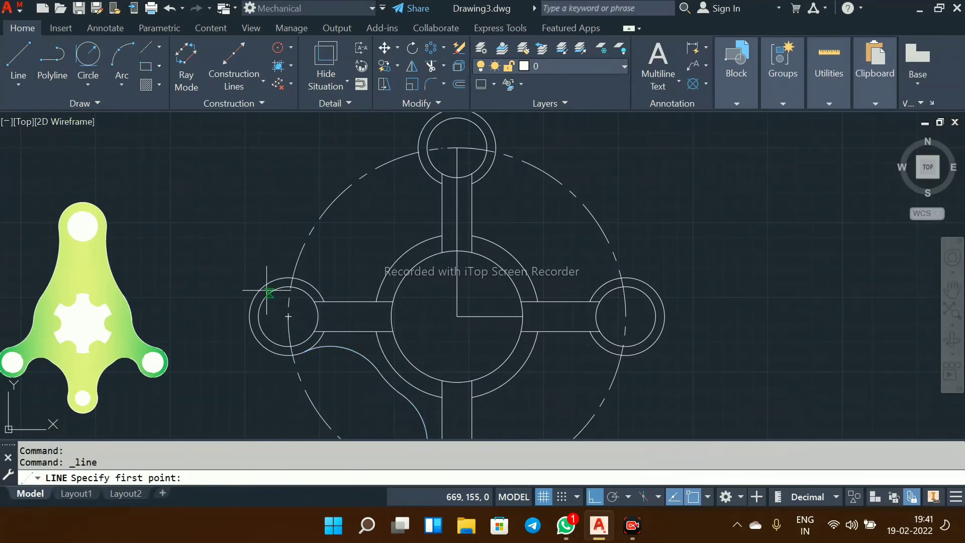
pyautogui.click(258, 290)
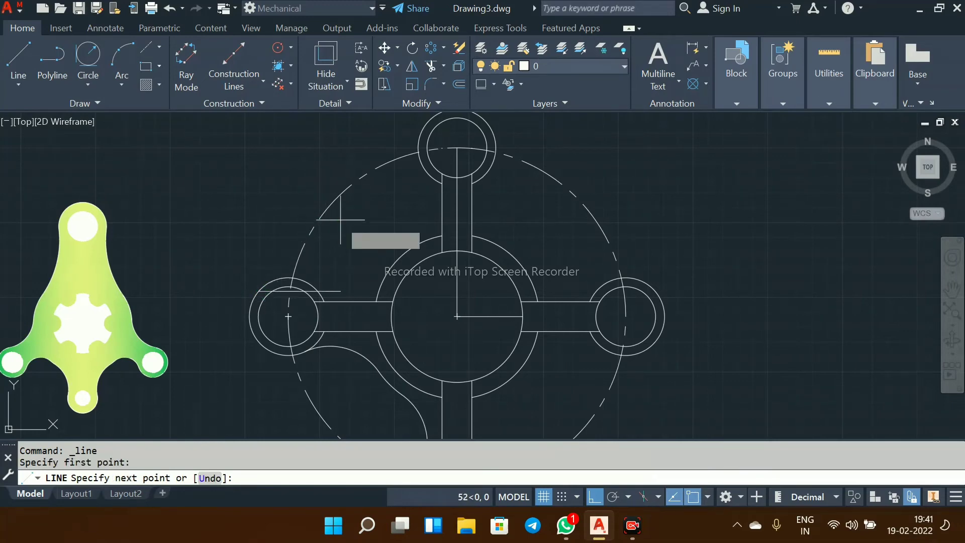
pyautogui.moveTo(355, 237); pyautogui.dragTo(306, 303, button='middle')
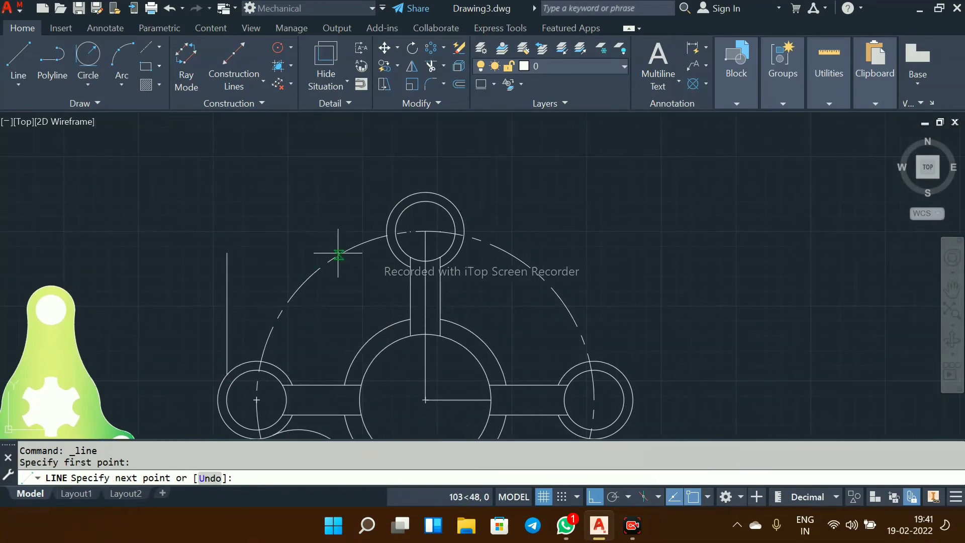
pyautogui.click(398, 203)
pyautogui.rightClick(400, 202)
pyautogui.click(428, 209)
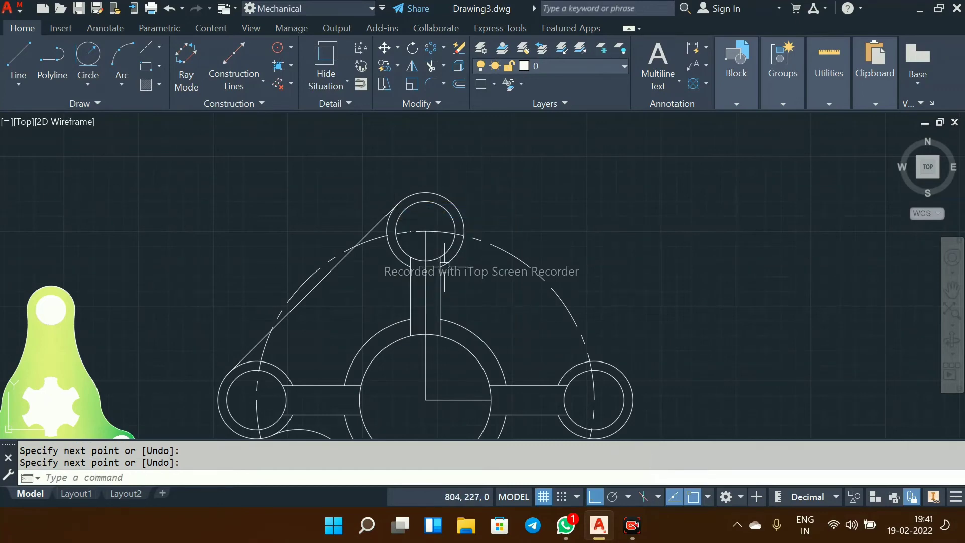
# Step: Mirror the slanted outer line about the vertical axis through the hub centre, keeping the source line
pyautogui.moveTo(445, 266); pyautogui.dragTo(456, 146, button='middle')
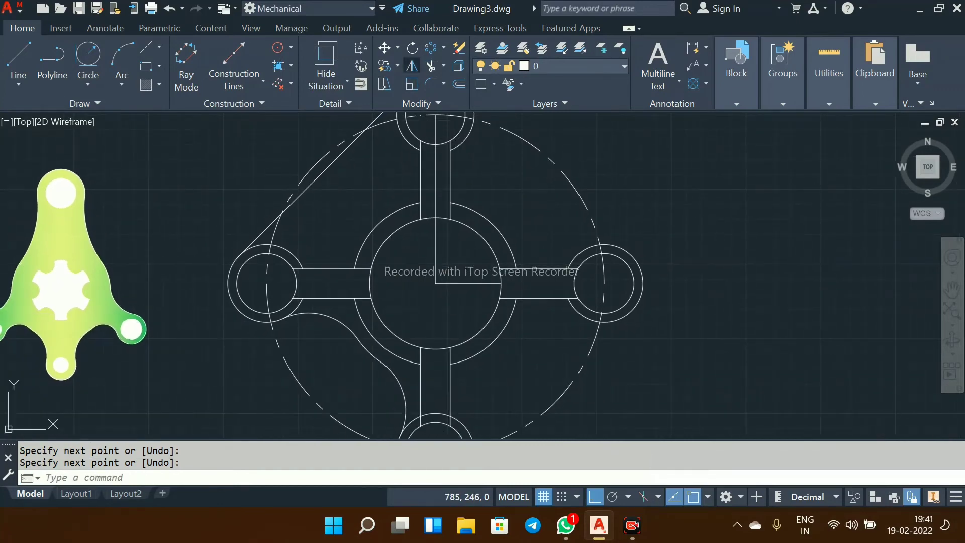
pyautogui.click(412, 66)
pyautogui.click(339, 155)
pyautogui.scroll(-2, 495, 208)
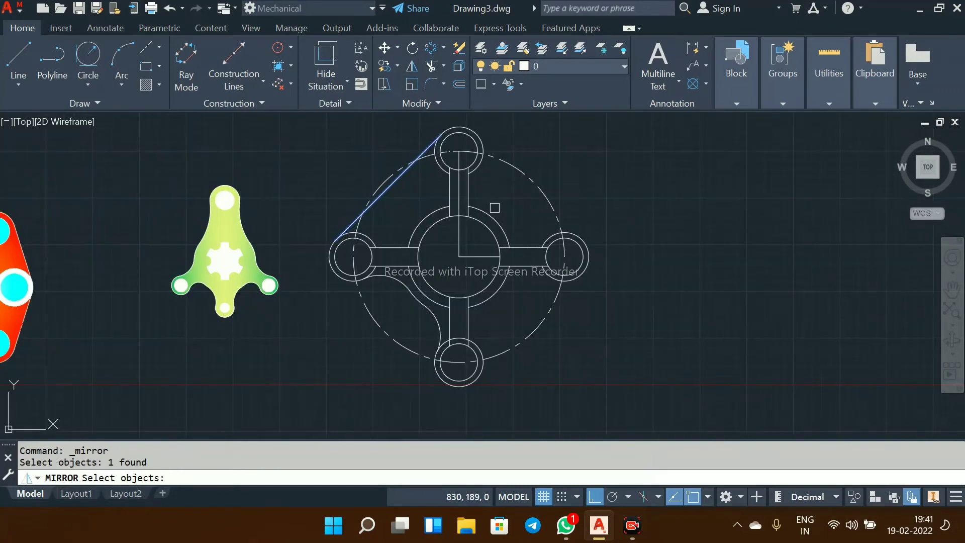
pyautogui.press('Return')
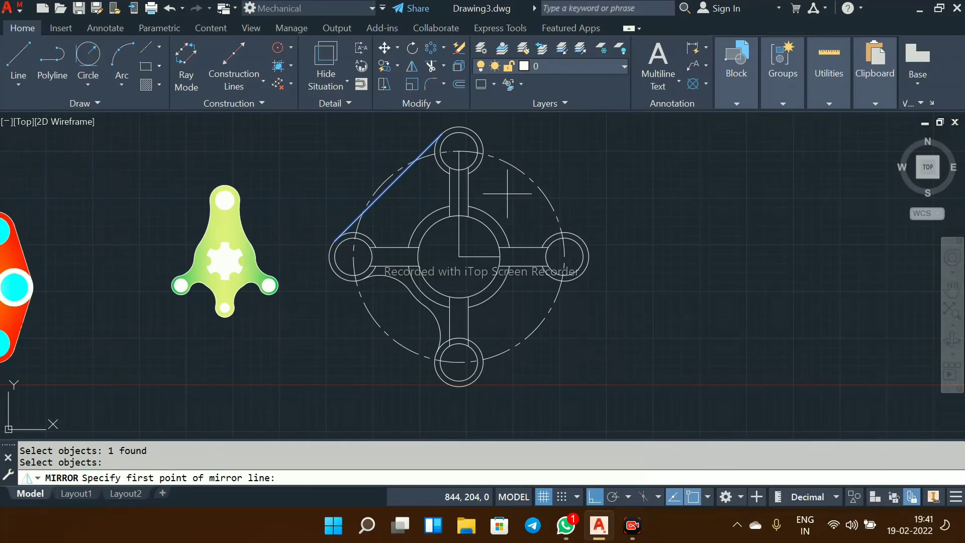
pyautogui.click(459, 254)
pyautogui.click(459, 215)
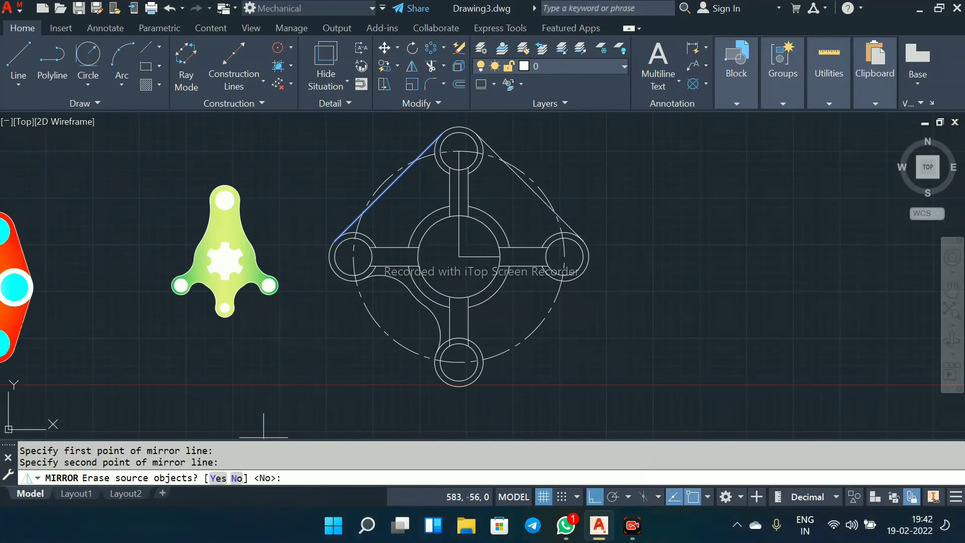
pyautogui.write('N')
pyautogui.press('Return')
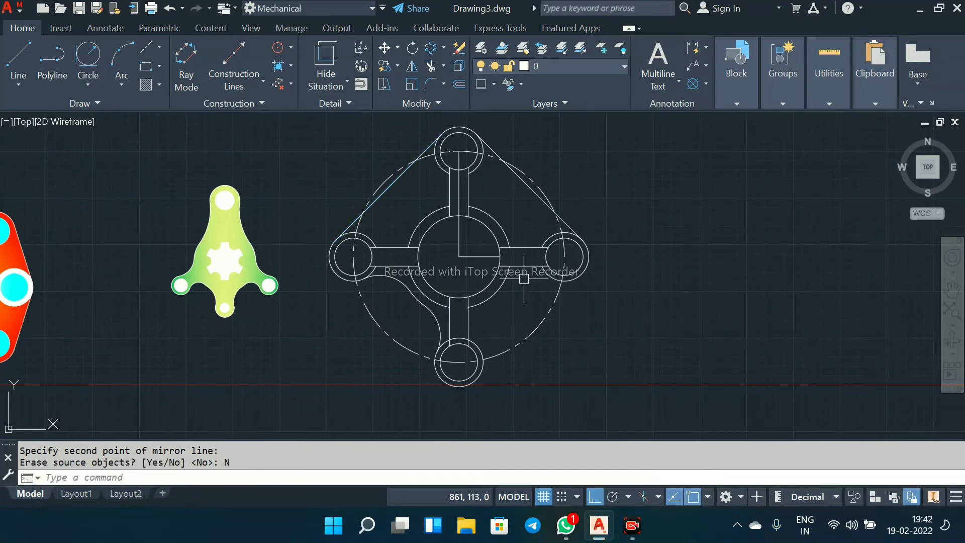
# Step: Mirror the three connected arcs between the left and bottom lobes about the hub's vertical axis, keeping the source arcs
pyautogui.click(411, 66)
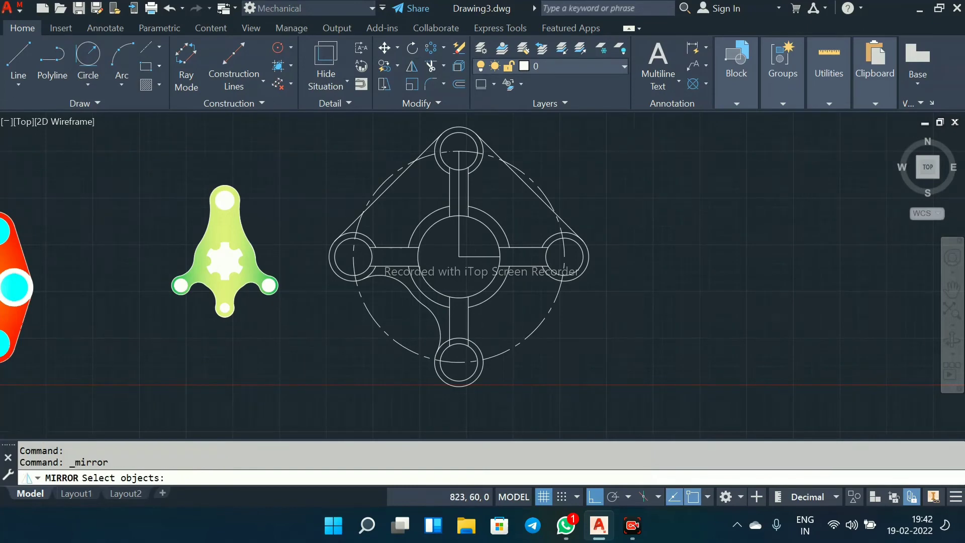
pyautogui.scroll(2, 488, 328)
pyautogui.click(320, 247)
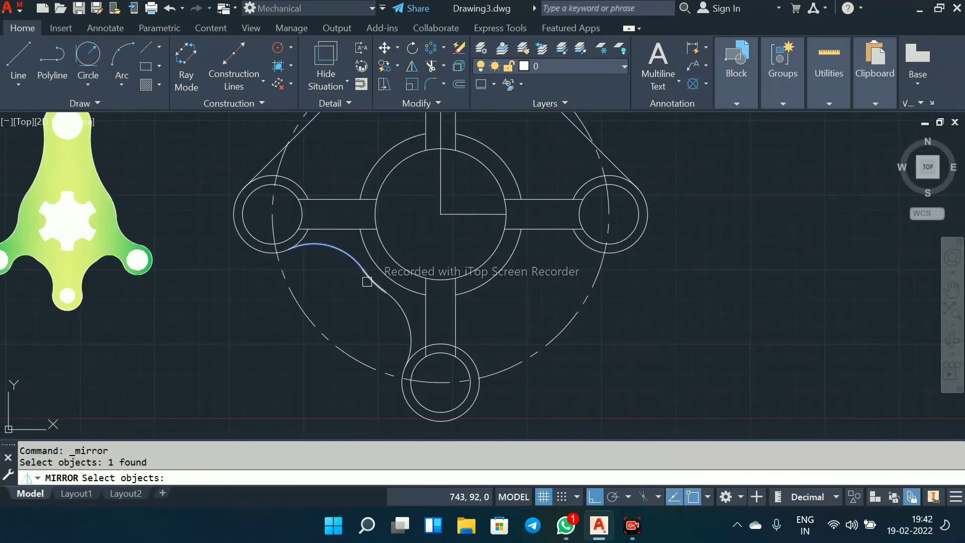
pyautogui.click(380, 292)
pyautogui.click(399, 308)
pyautogui.press('Return')
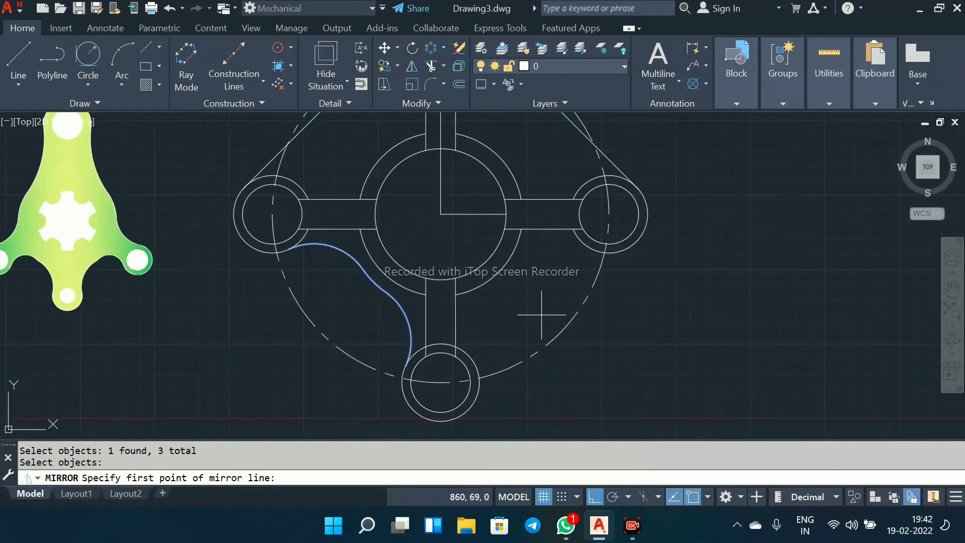
pyautogui.click(441, 214)
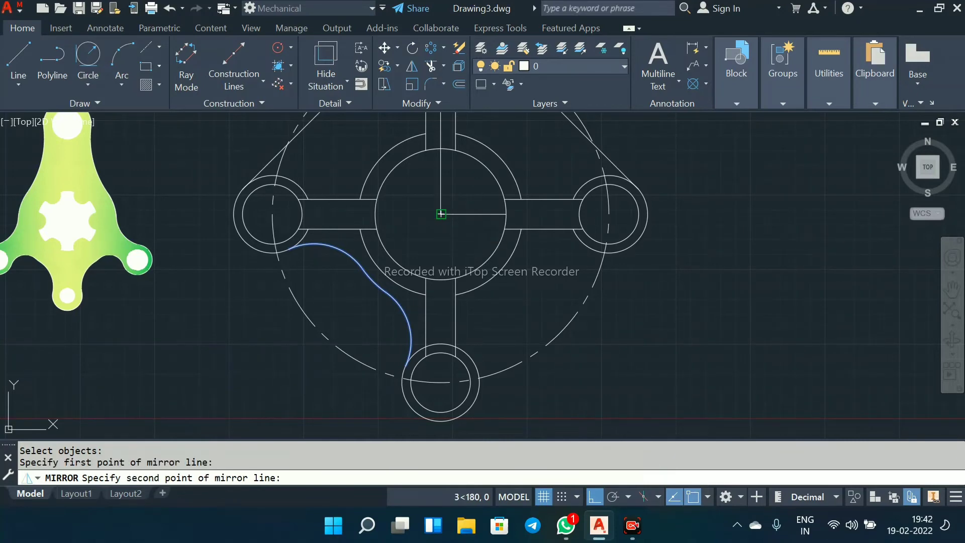
pyautogui.click(441, 159)
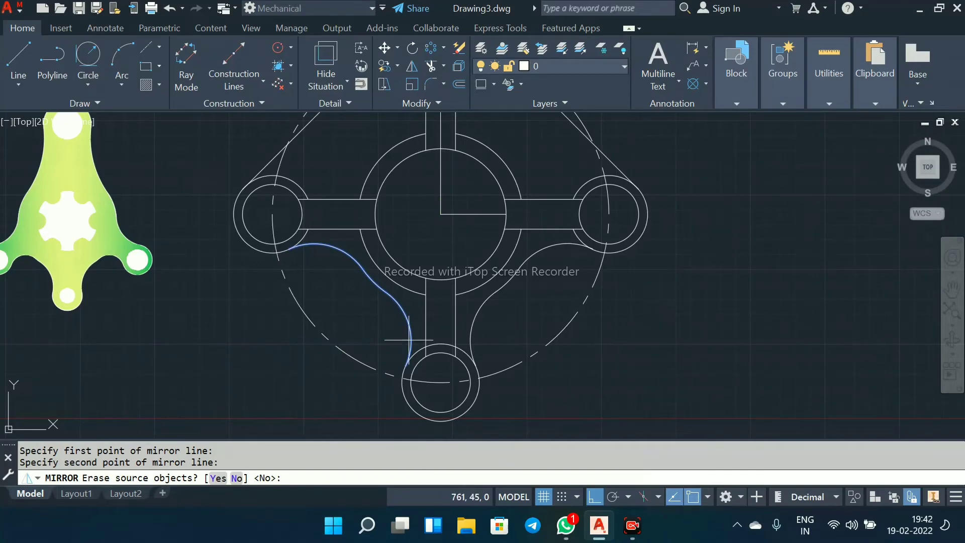
pyautogui.rightClick(443, 238)
pyautogui.click(465, 247)
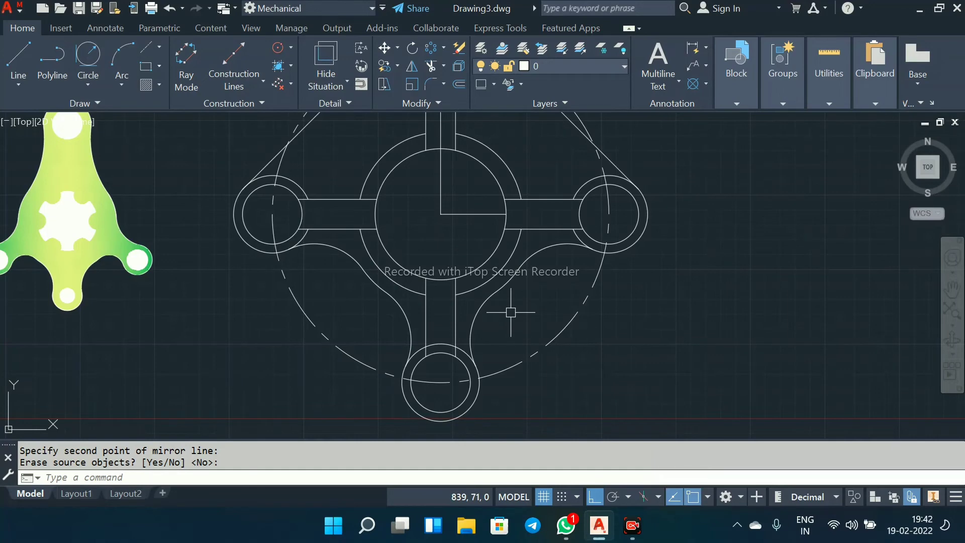
# Step: Trim the piece of the bottom lobe's outer circle that lies between the two vertical arm lines
pyautogui.write('tr')
pyautogui.press('Return')
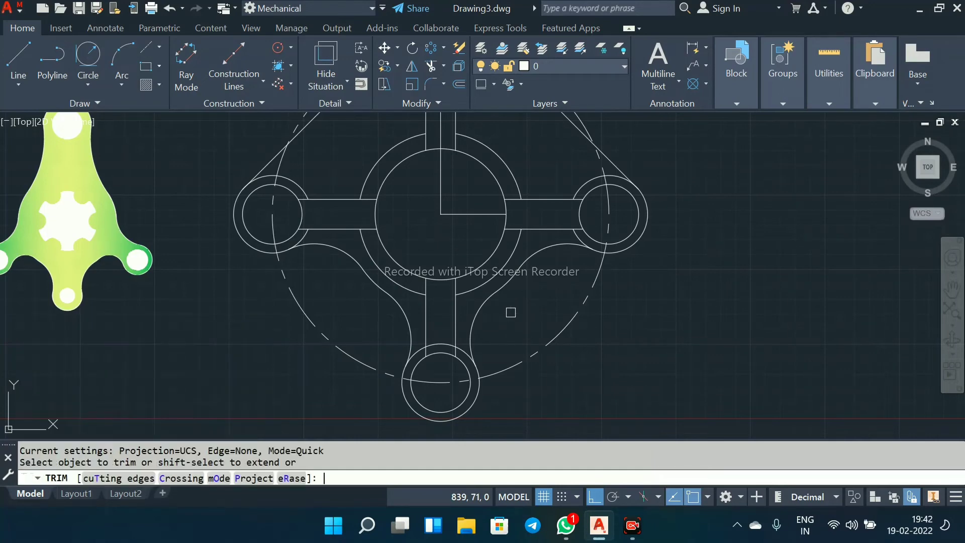
pyautogui.scroll(4, 466, 328)
pyautogui.click(384, 381)
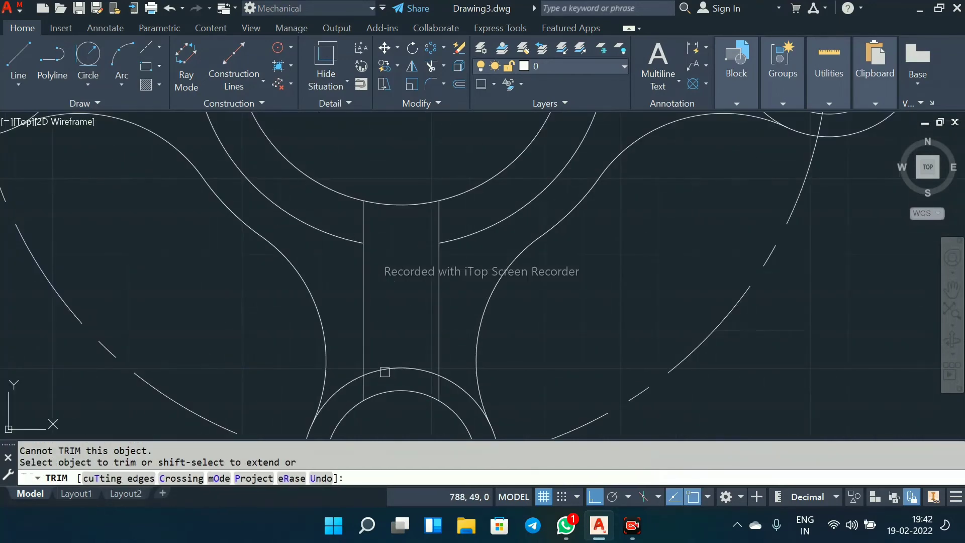
pyautogui.click(385, 370)
pyautogui.scroll(-4, 403, 334)
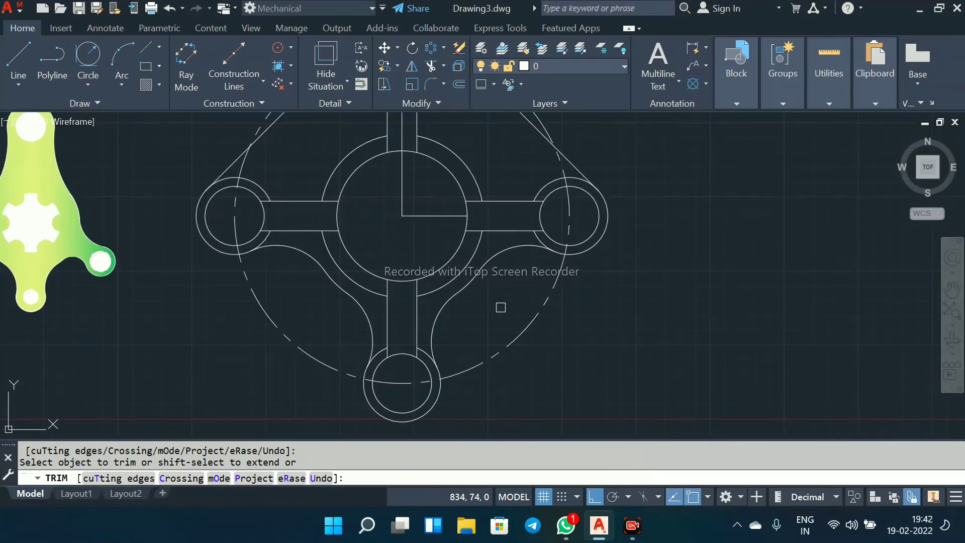
pyautogui.rightClick(513, 290)
pyautogui.click(552, 301)
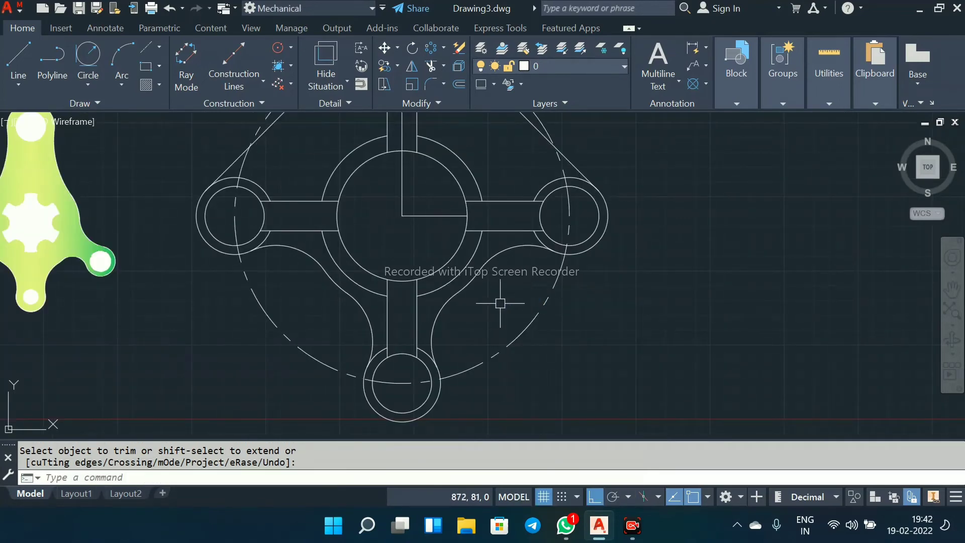
# Step: Delete the vertical and horizontal construction lines that start at the hub centre
pyautogui.scroll(-4, 483, 302)
pyautogui.scroll(4, 432, 251)
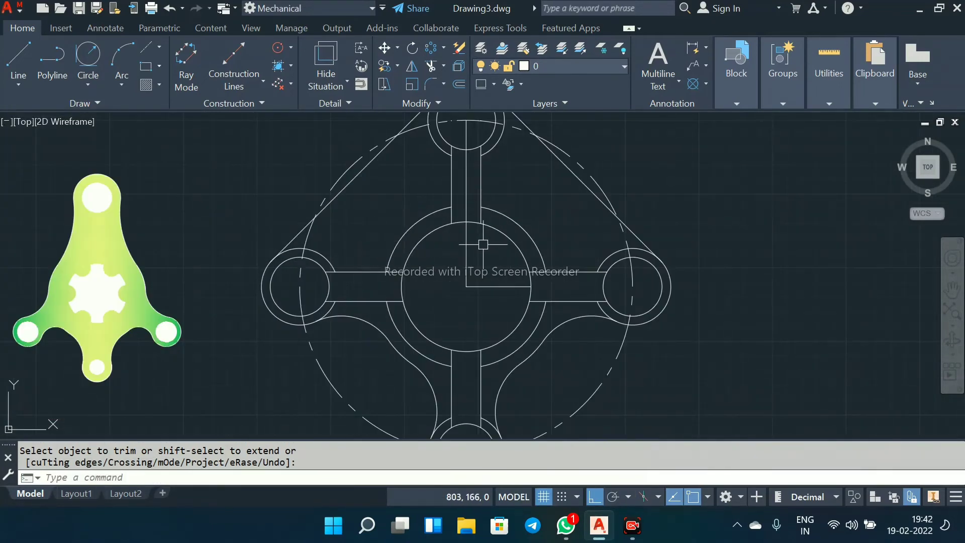
pyautogui.scroll(-2, 469, 246)
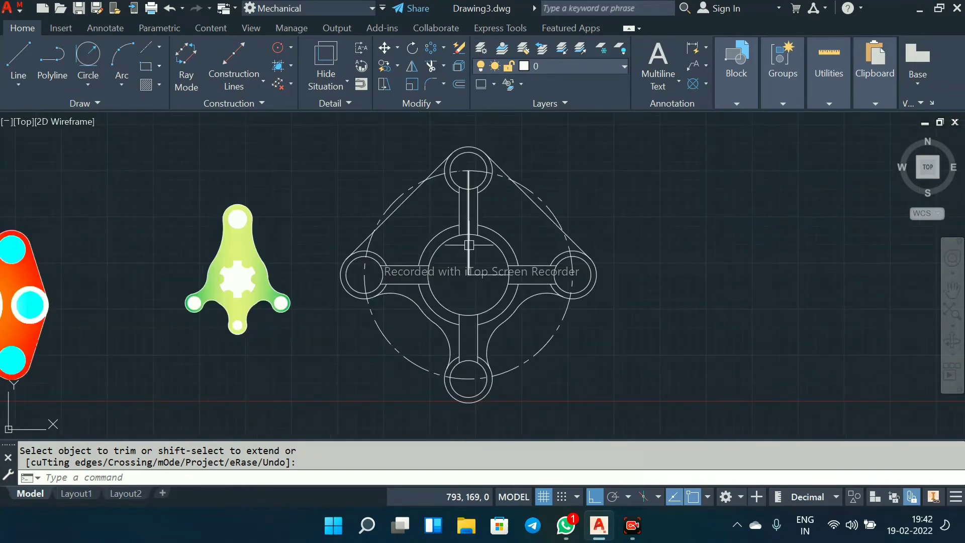
pyautogui.press('Return')
pyautogui.click(469, 245)
pyautogui.click(485, 274)
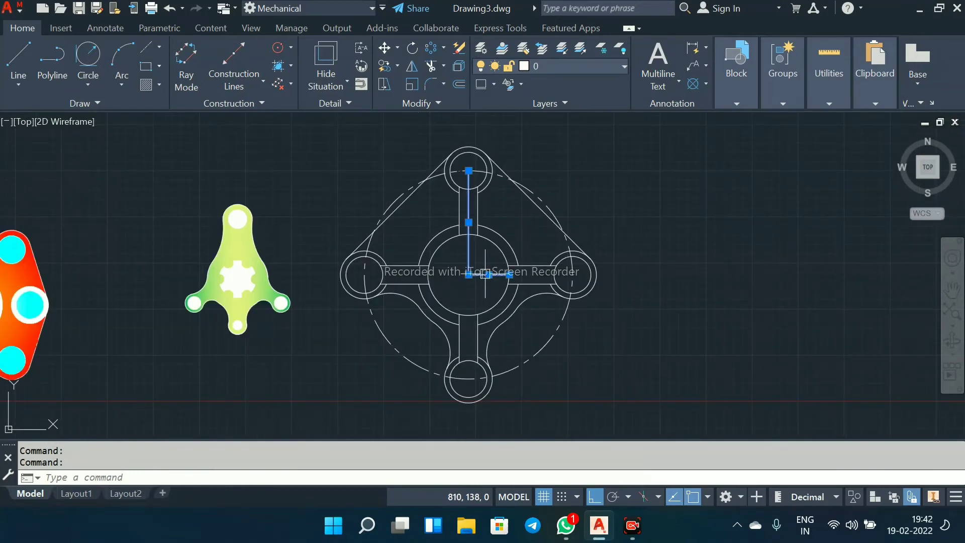
pyautogui.press('Delete')
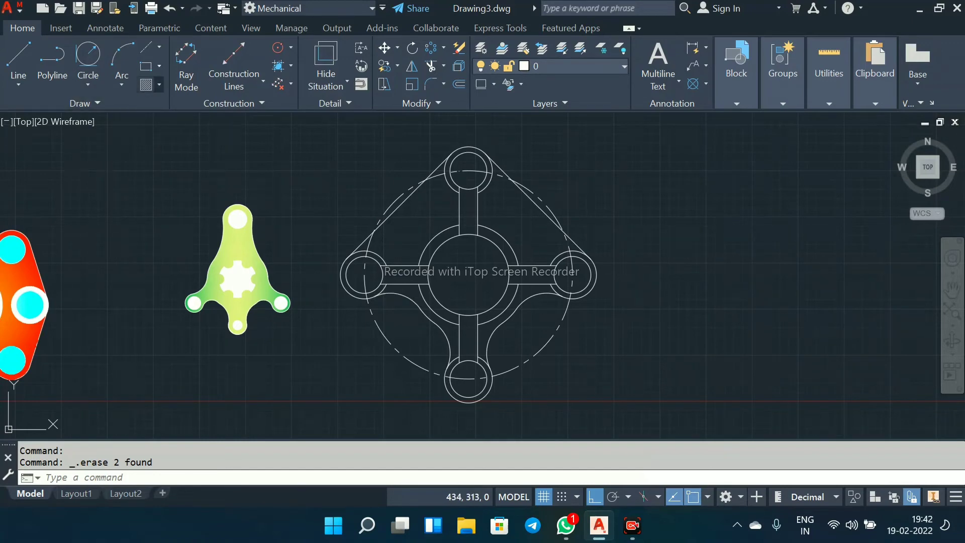
# Step: Start a hatch, set its type to Gradient and its first colour to red 237,31,36
pyautogui.click(159, 84)
pyautogui.click(189, 323)
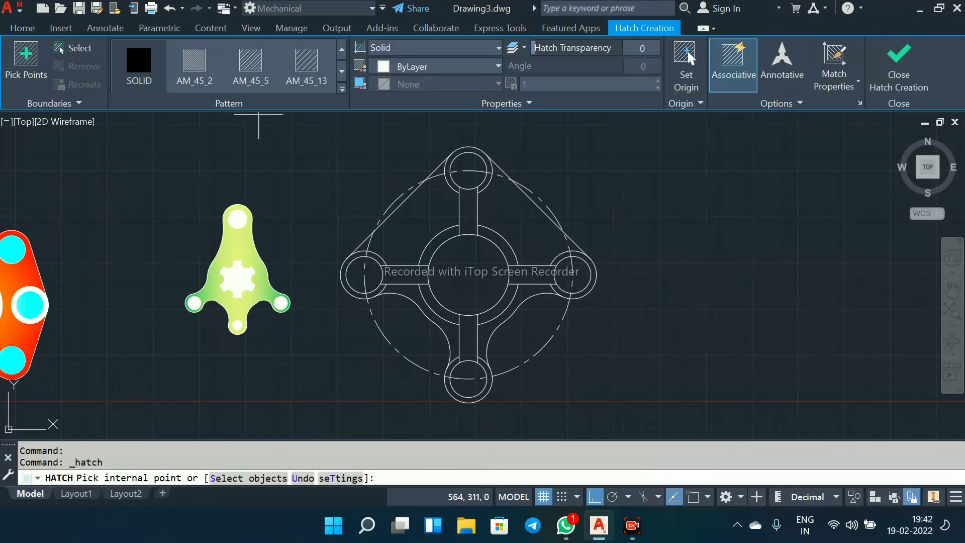
pyautogui.click(437, 67)
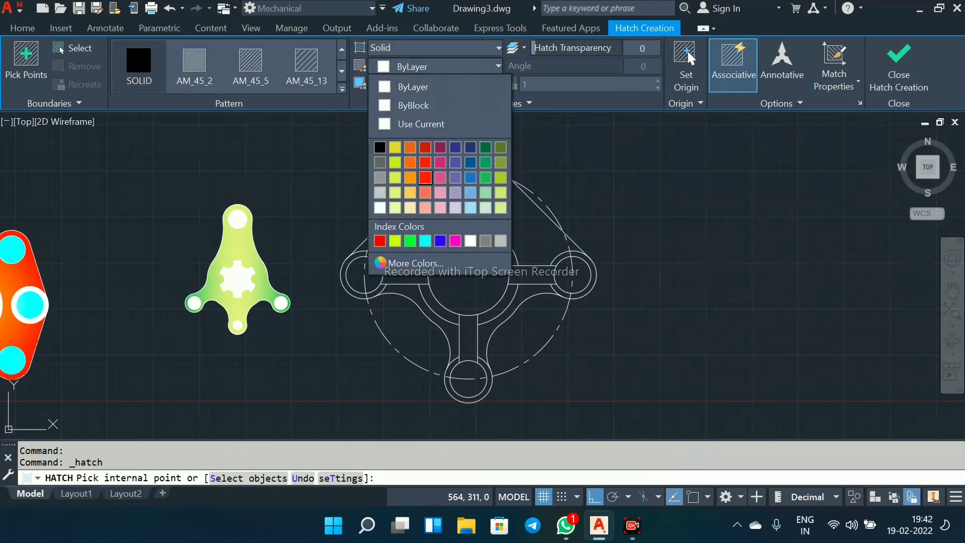
pyautogui.click(425, 162)
pyautogui.click(432, 47)
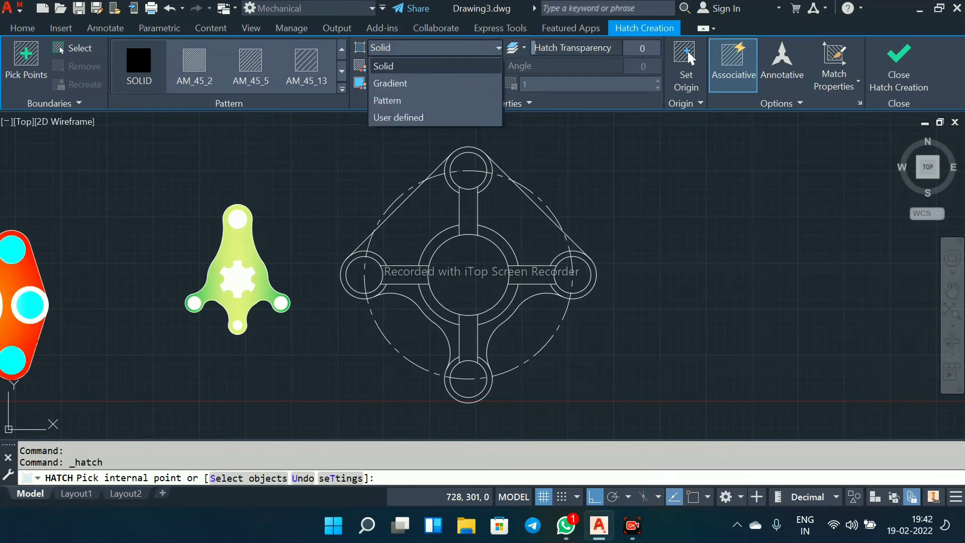
pyautogui.click(388, 82)
pyautogui.click(438, 67)
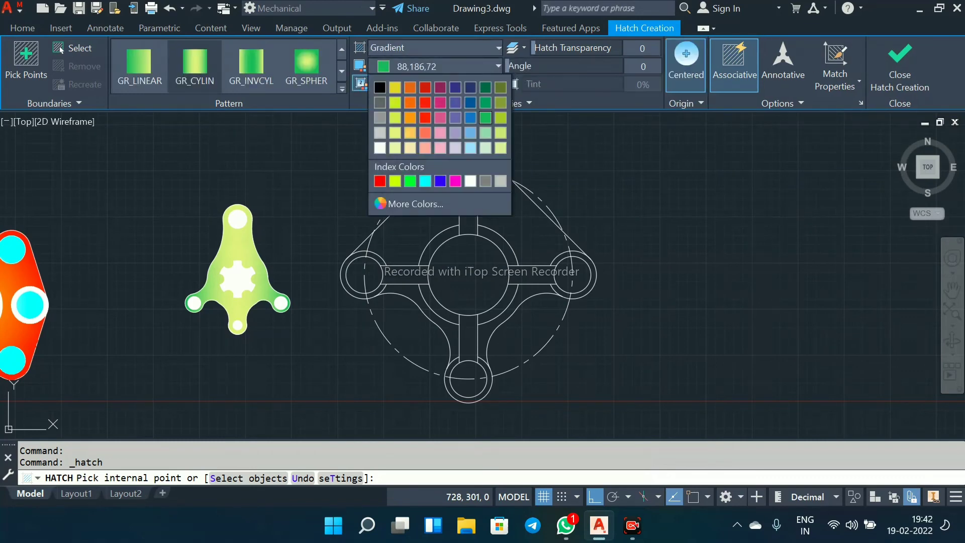
pyautogui.click(425, 118)
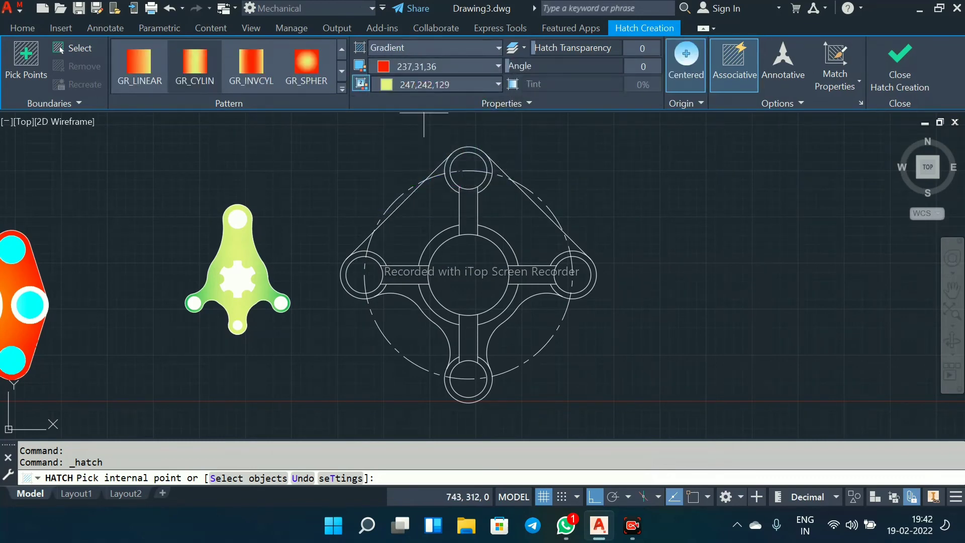
# Step: Try 248,153,30 and 244,238,81 as the second gradient colour, testing the fill on the plate's upper-left panel
pyautogui.click(437, 85)
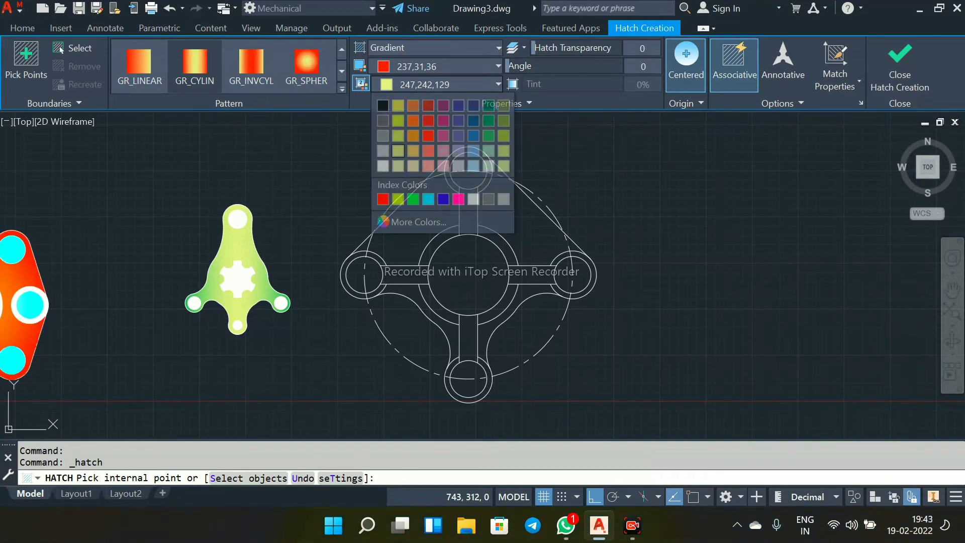
pyautogui.click(412, 135)
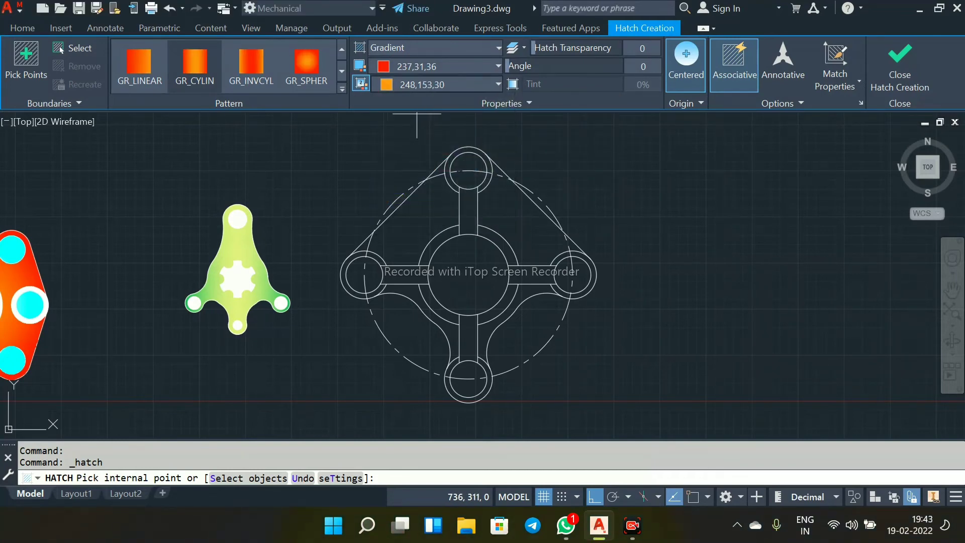
pyautogui.click(438, 84)
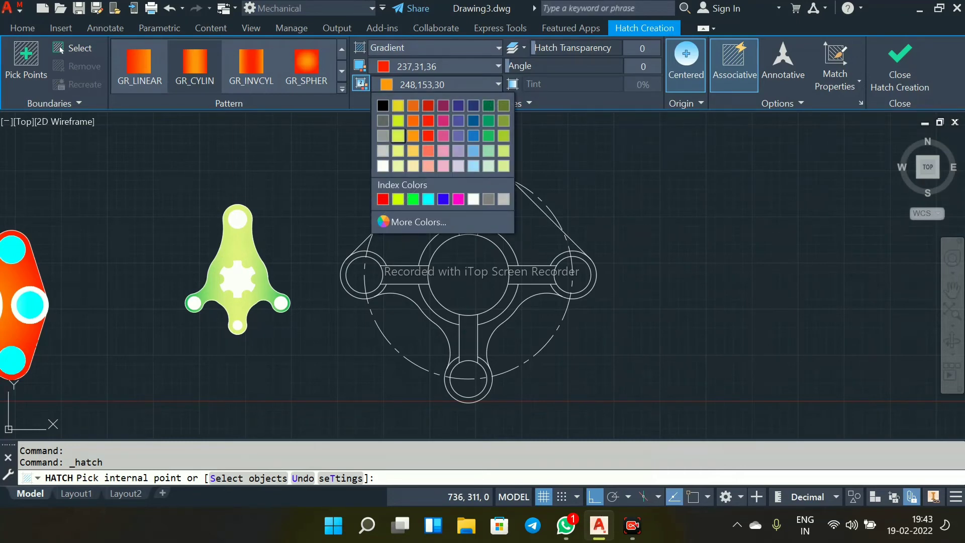
pyautogui.click(398, 135)
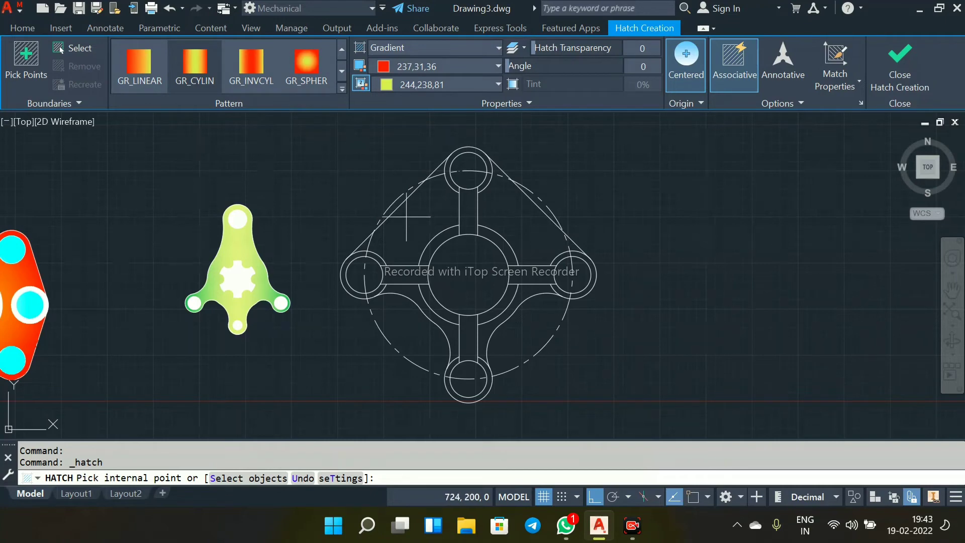
pyautogui.click(409, 218)
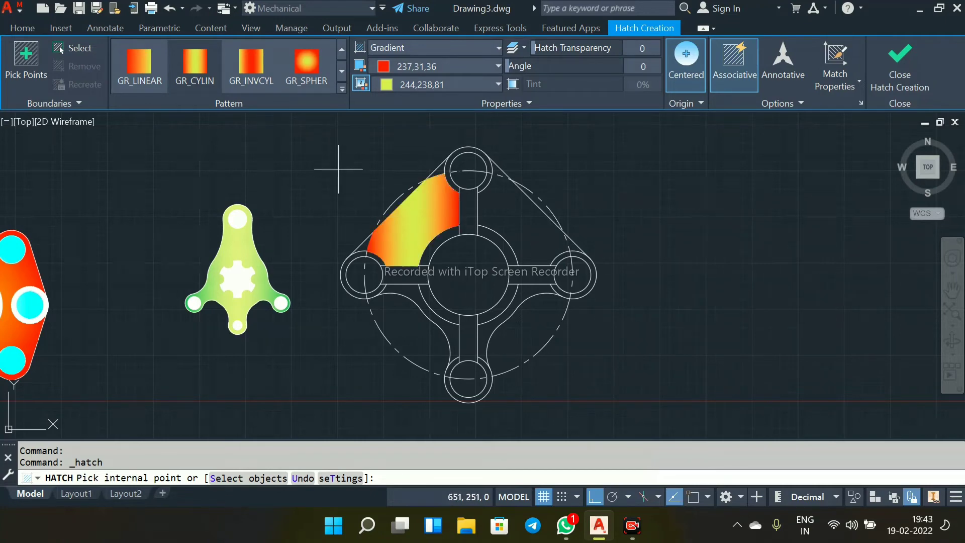
# Step: Choose the GR_SPHER gradient with second colour 242,113,114 and fill the plate's upper-left panel
pyautogui.click(306, 64)
pyautogui.scroll(2, 446, 171)
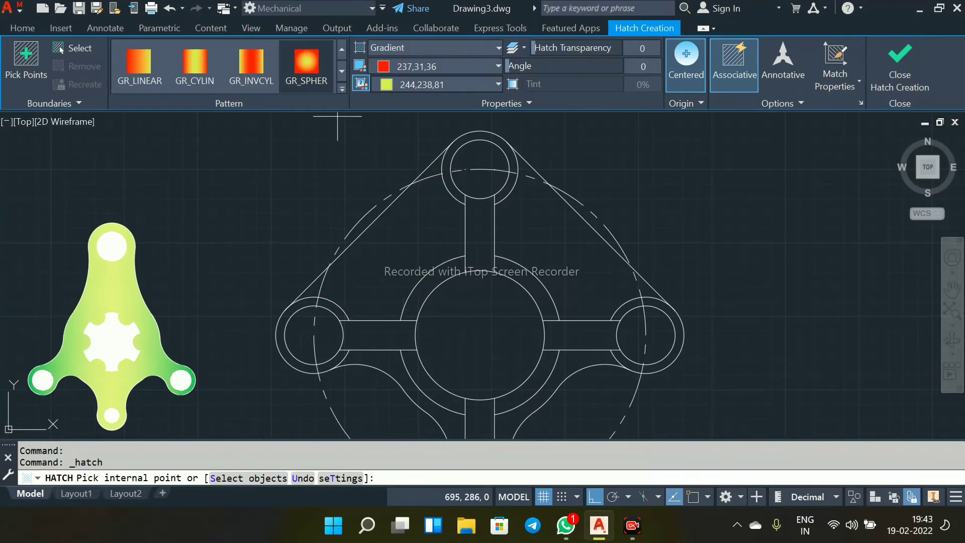
pyautogui.click(442, 84)
pyautogui.click(429, 151)
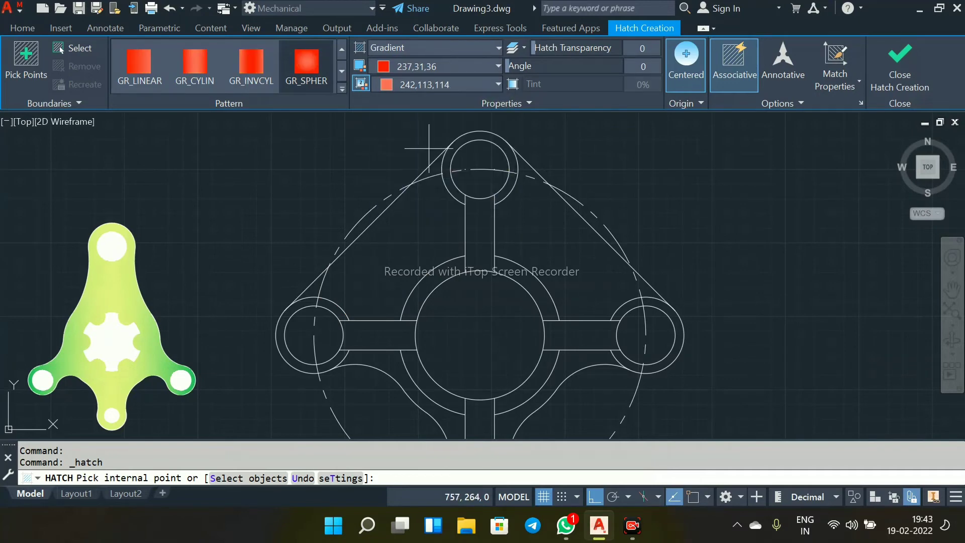
pyautogui.click(411, 235)
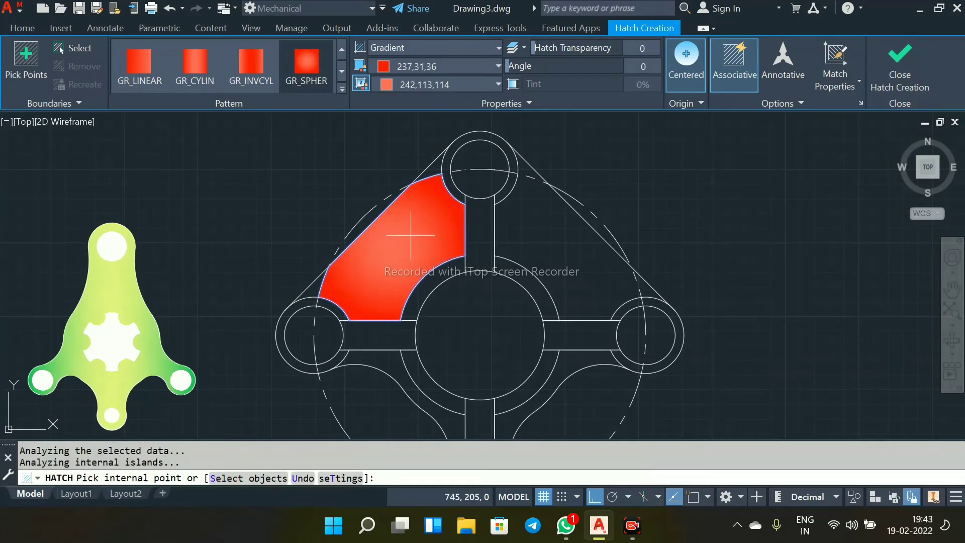
# Step: Add the upper-right panel and the slivers on both sides of the top lobe to the spherical gradient fill
pyautogui.scroll(2, 415, 229)
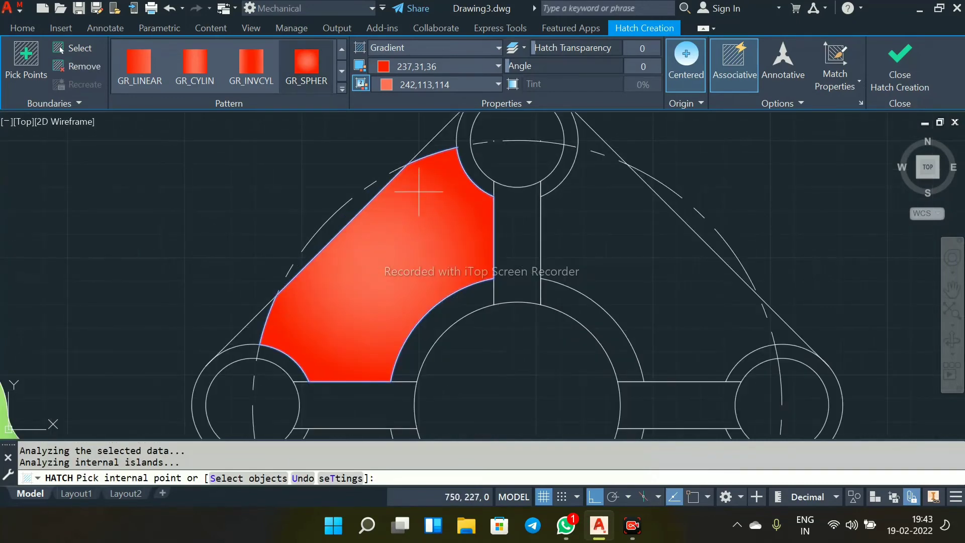
pyautogui.click(440, 141)
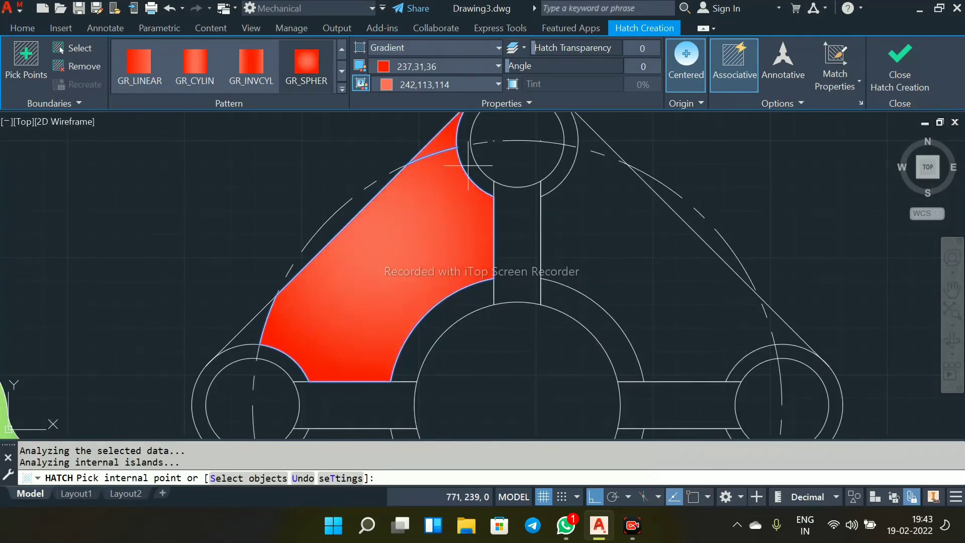
pyautogui.click(611, 228)
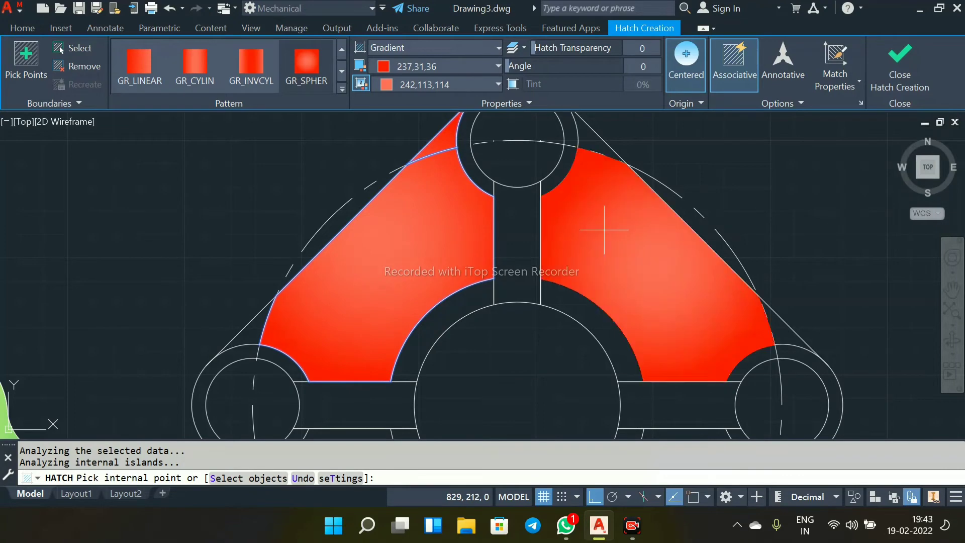
pyautogui.click(591, 143)
pyautogui.scroll(-2, 591, 143)
pyautogui.moveTo(596, 194); pyautogui.dragTo(552, 215, button='middle')
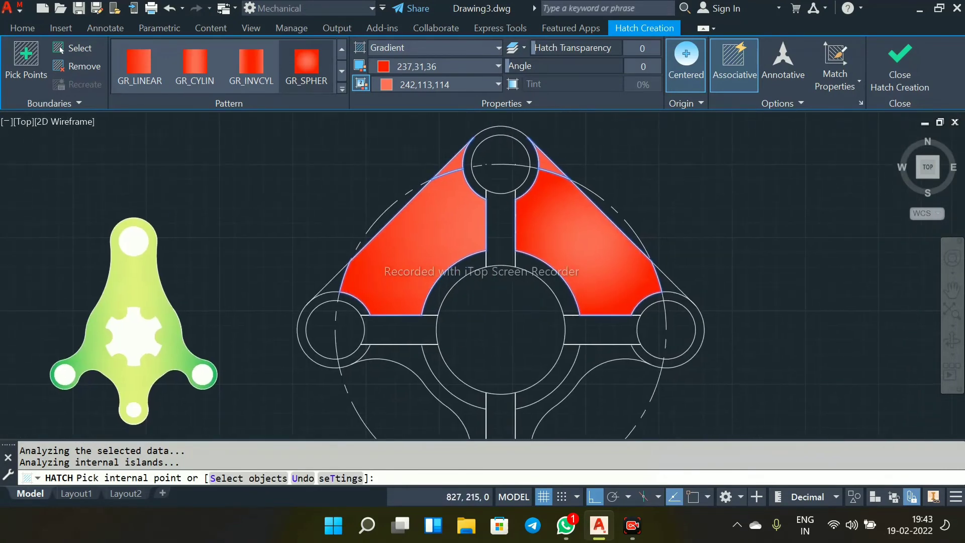
# Step: Add the top lobe's inner circle, the sliver above the right lobe and the area below the hub to the spherical gradient fill
pyautogui.click(509, 167)
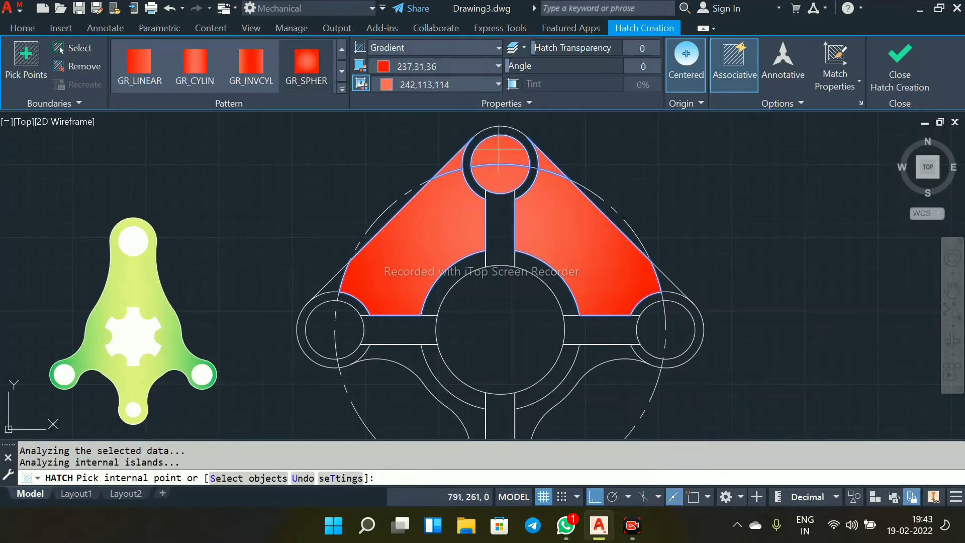
pyautogui.click(665, 283)
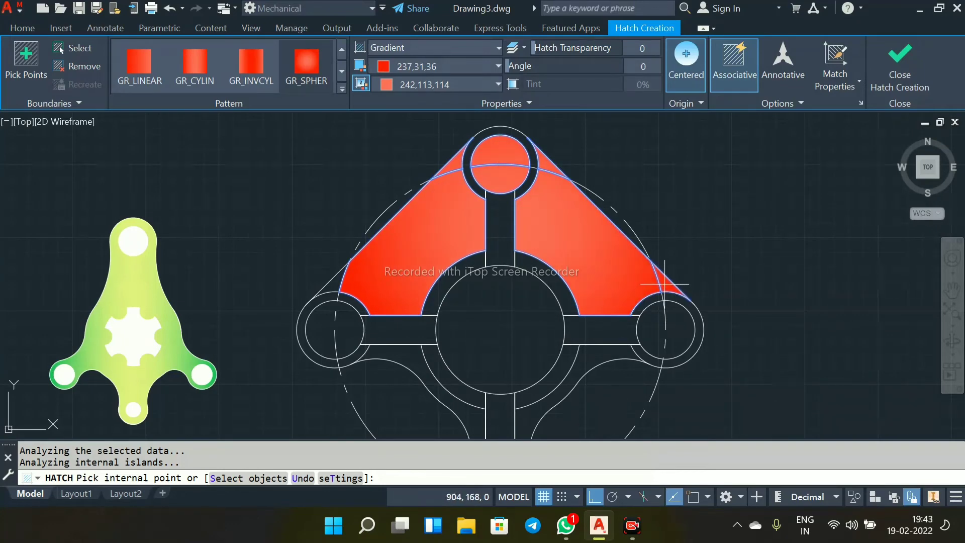
pyautogui.click(619, 352)
pyautogui.moveTo(619, 352); pyautogui.dragTo(595, 244, button='middle')
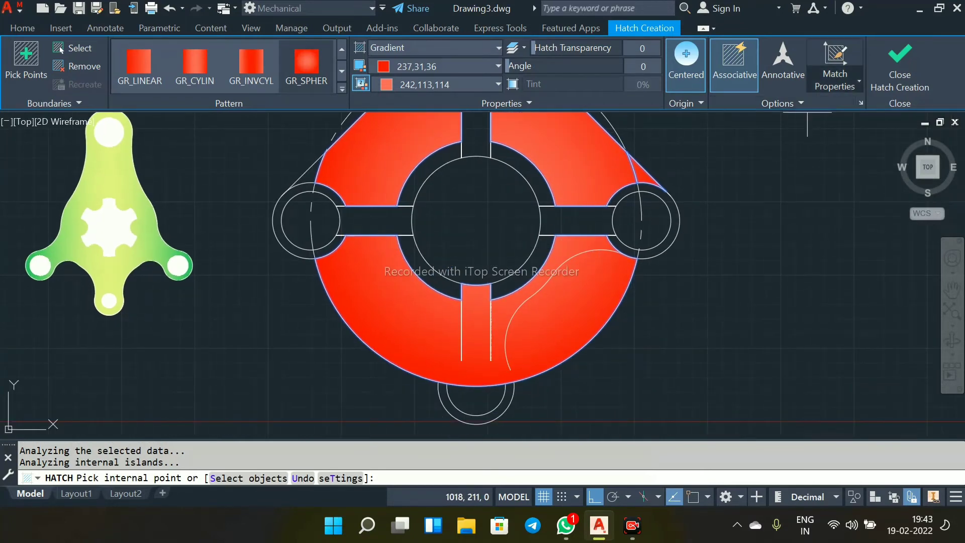
# Step: Try to remove the boundary of the filled area below the hub, and undo the whole spherical gradient hatch
pyautogui.click(77, 65)
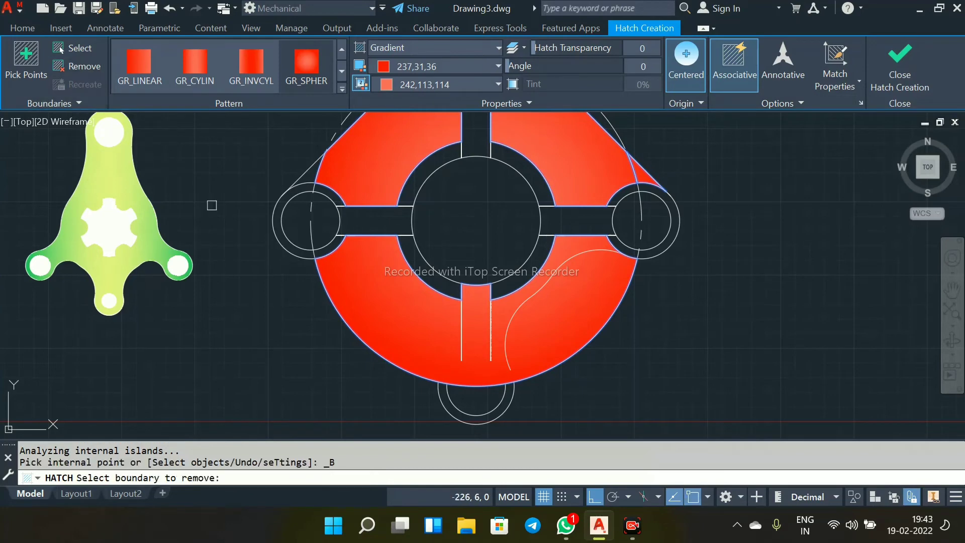
pyautogui.click(371, 308)
pyautogui.press('Return')
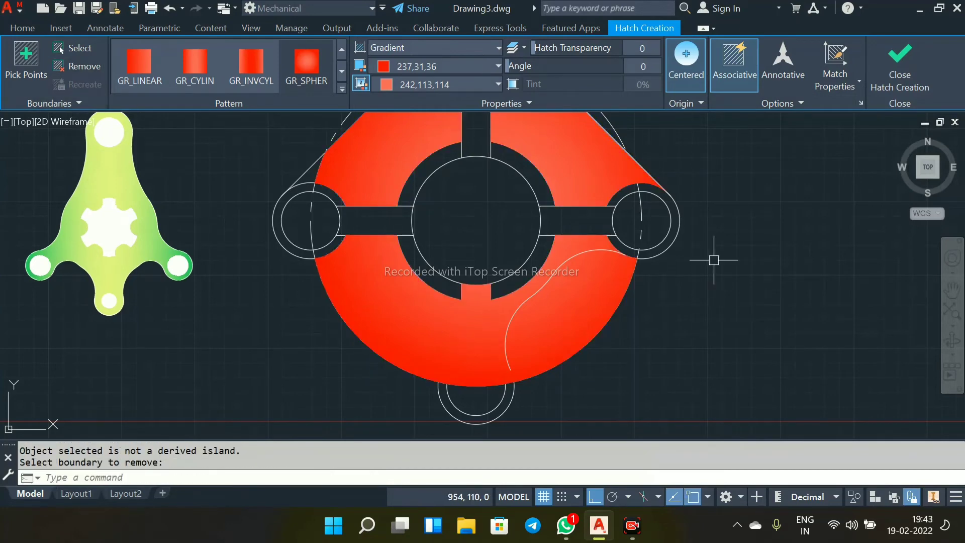
pyautogui.hotkey('ctrl', 'z')
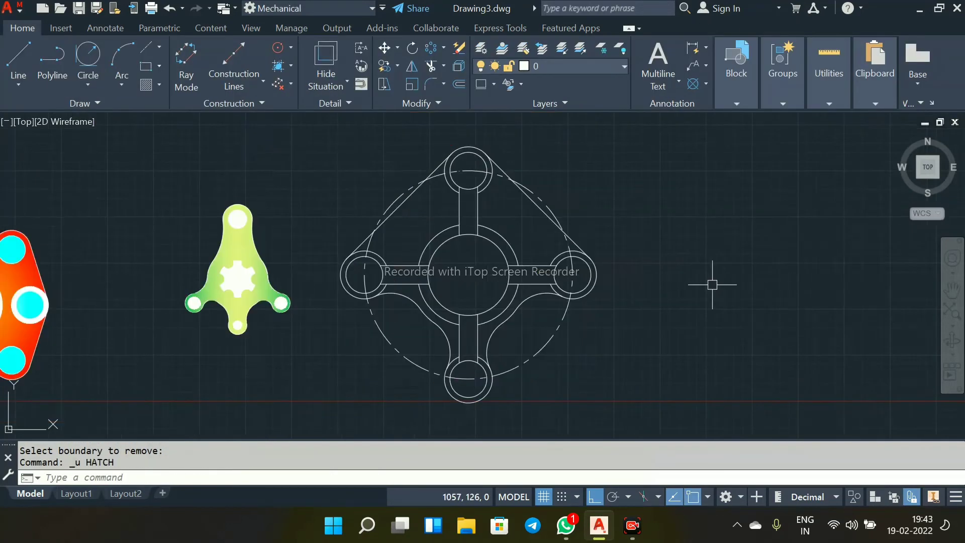
# Step: Start a new hatch of type Gradient with first colour 237,31,36 and second colour 242,113,114
pyautogui.click(159, 85)
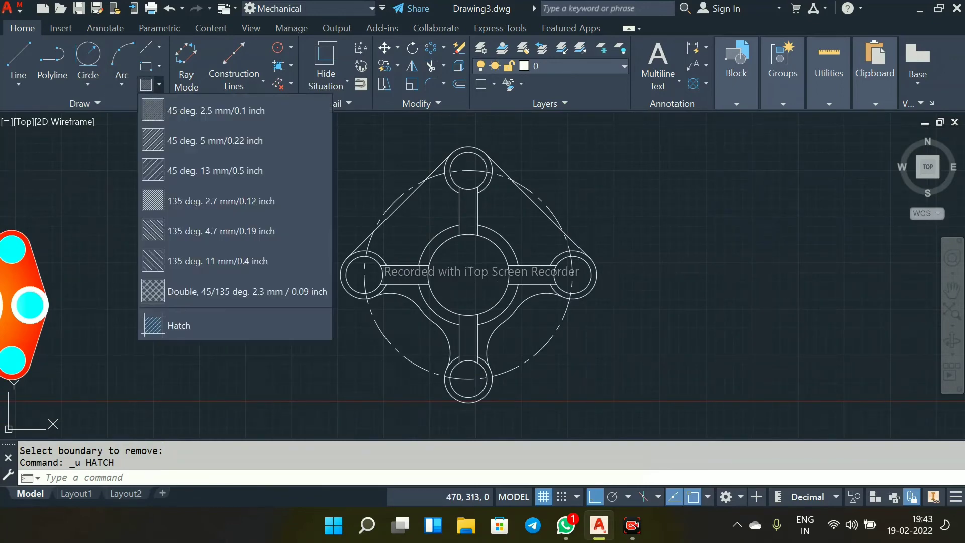
pyautogui.click(191, 324)
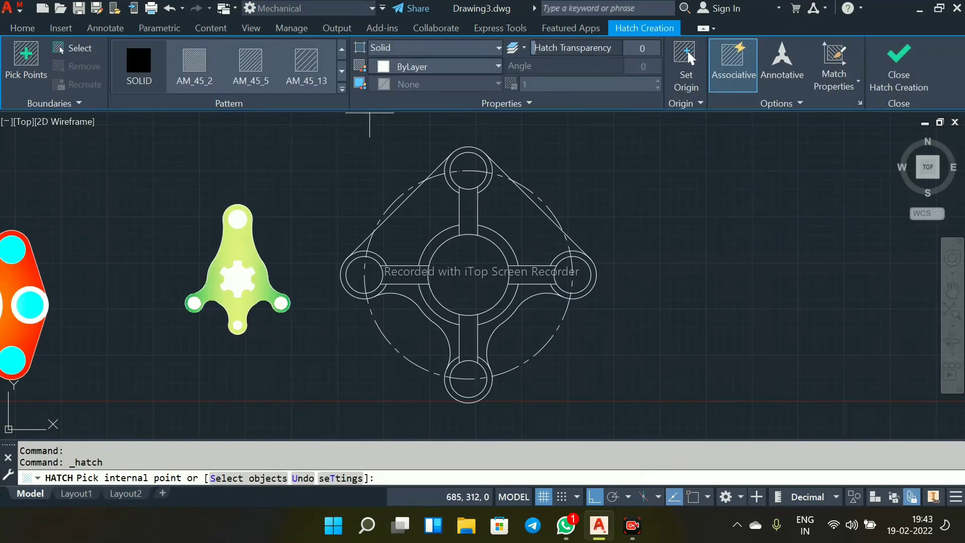
pyautogui.click(432, 48)
pyautogui.click(393, 82)
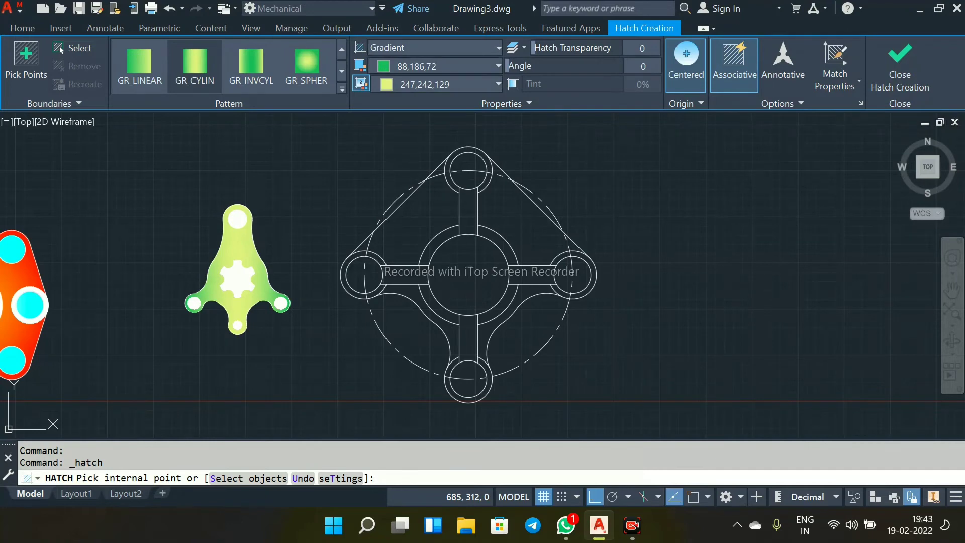
pyautogui.click(436, 67)
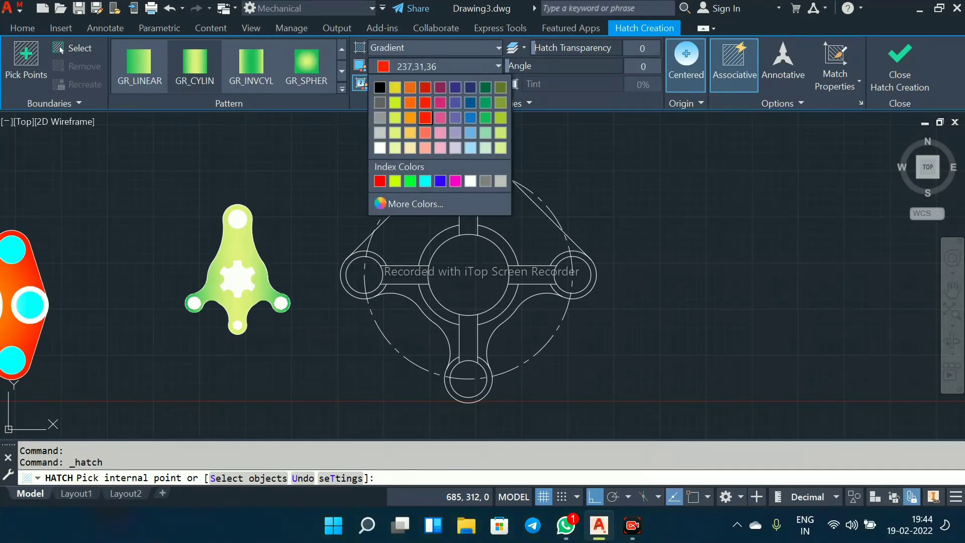
pyautogui.click(425, 118)
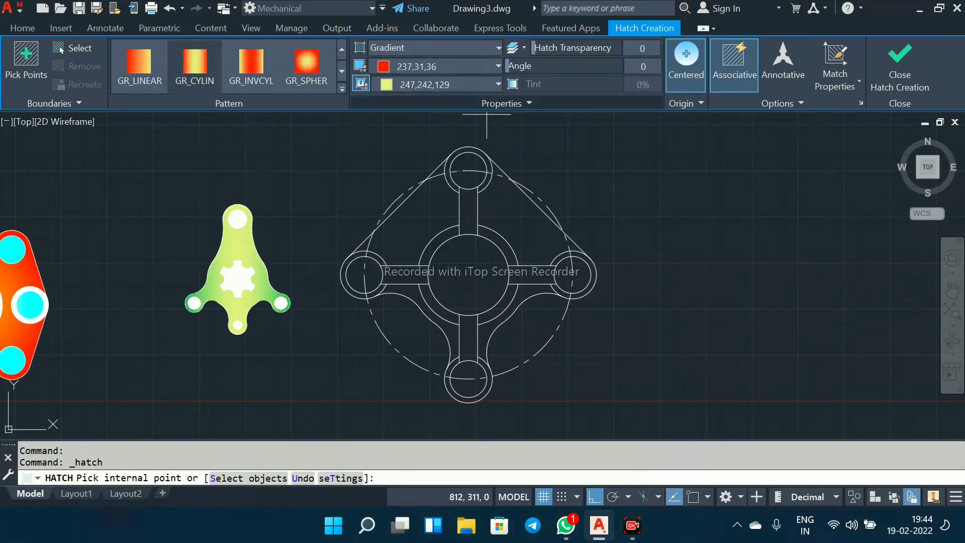
pyautogui.click(438, 84)
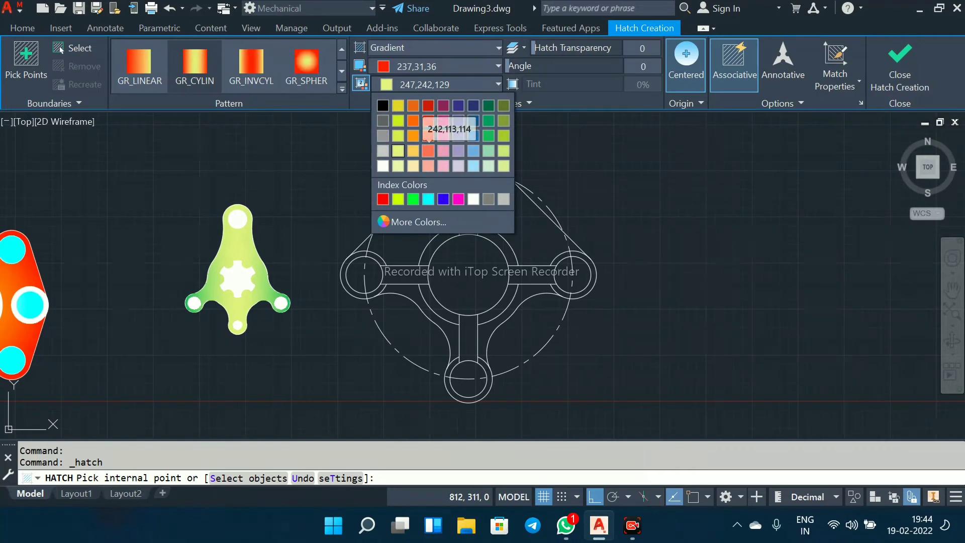
pyautogui.click(428, 151)
# Step: Fill the upper-left panel, the sliver above the left lobe and both halves of the left lobe's inner circle with the gradient
pyautogui.scroll(3, 456, 264)
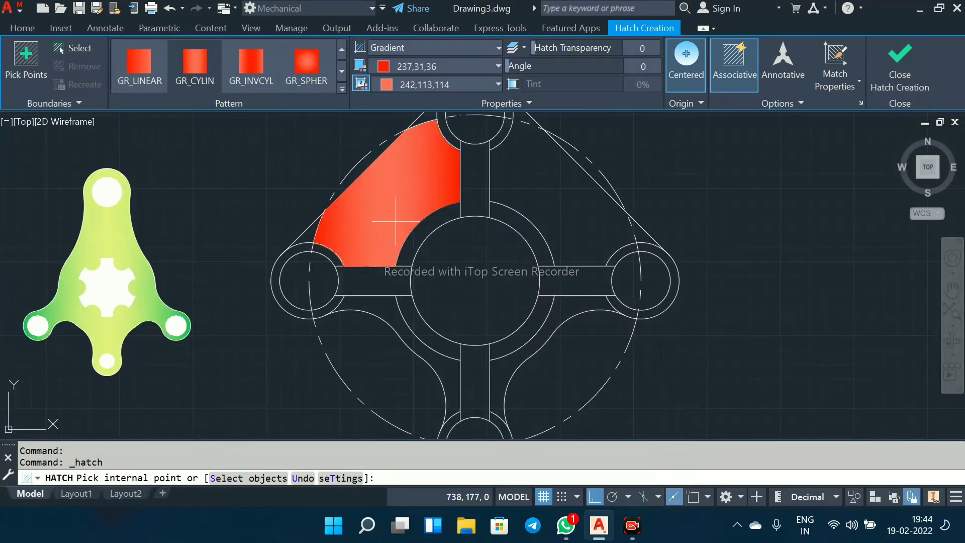
pyautogui.click(383, 198)
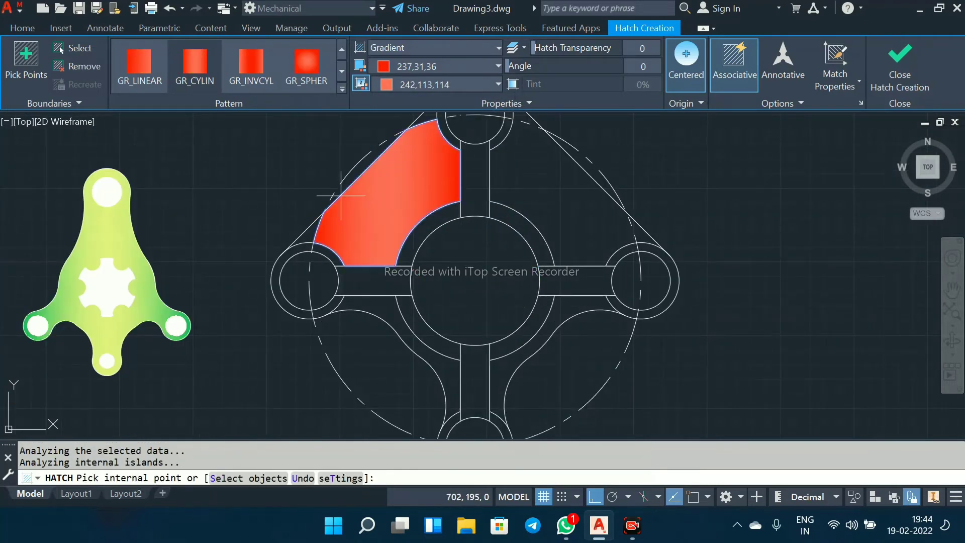
pyautogui.scroll(2, 344, 197)
pyautogui.click(290, 252)
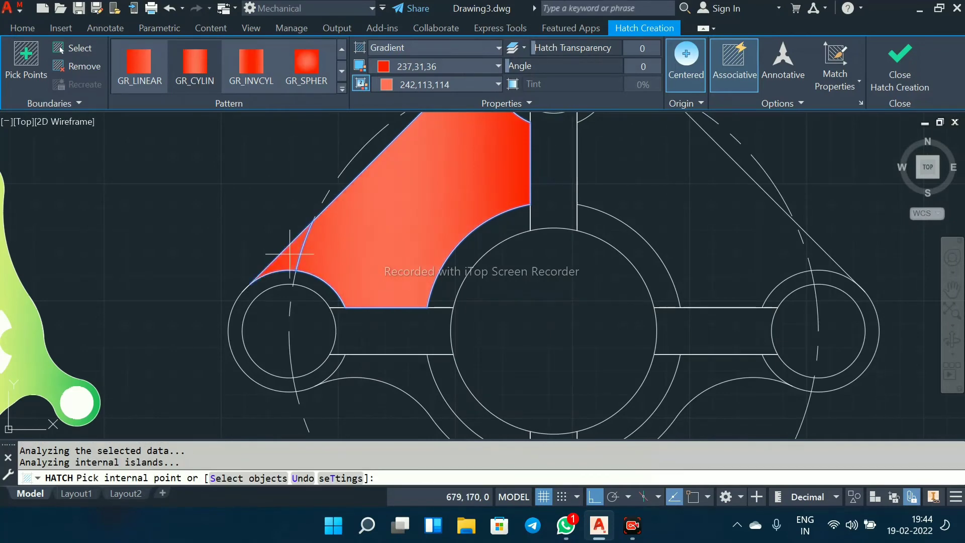
pyautogui.click(273, 328)
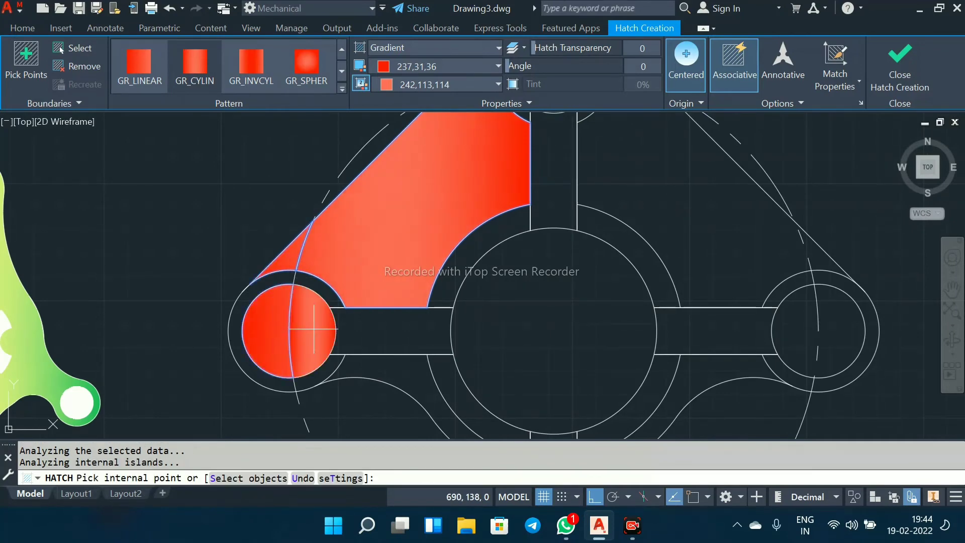
pyautogui.click(314, 330)
# Step: Fill the slivers on both sides of the top lobe, the upper-right panel and the sliver above the right lobe with the gradient
pyautogui.scroll(-3, 445, 262)
pyautogui.moveTo(433, 187); pyautogui.dragTo(364, 306, button='middle')
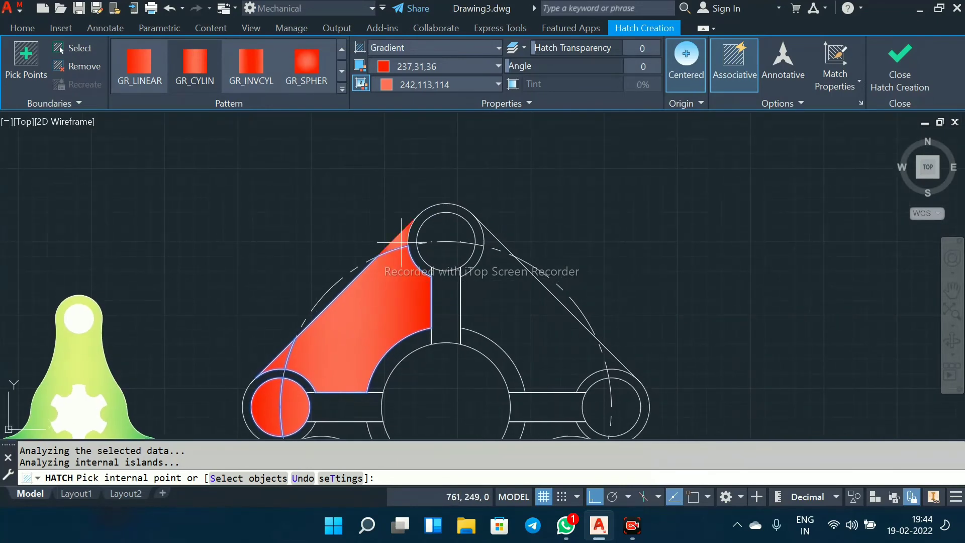
pyautogui.click(399, 243)
pyautogui.click(490, 242)
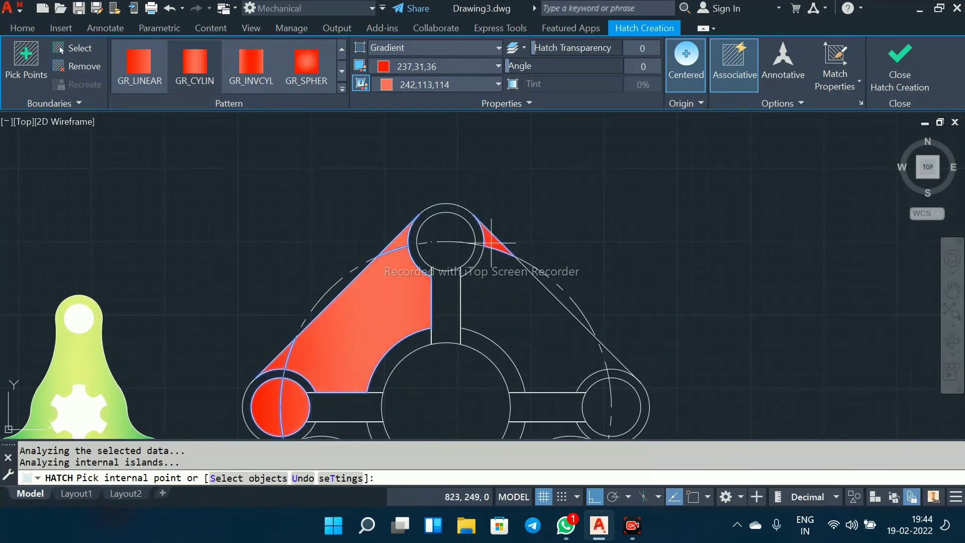
pyautogui.click(504, 306)
pyautogui.moveTo(504, 305); pyautogui.dragTo(444, 169, button='middle')
pyautogui.click(552, 227)
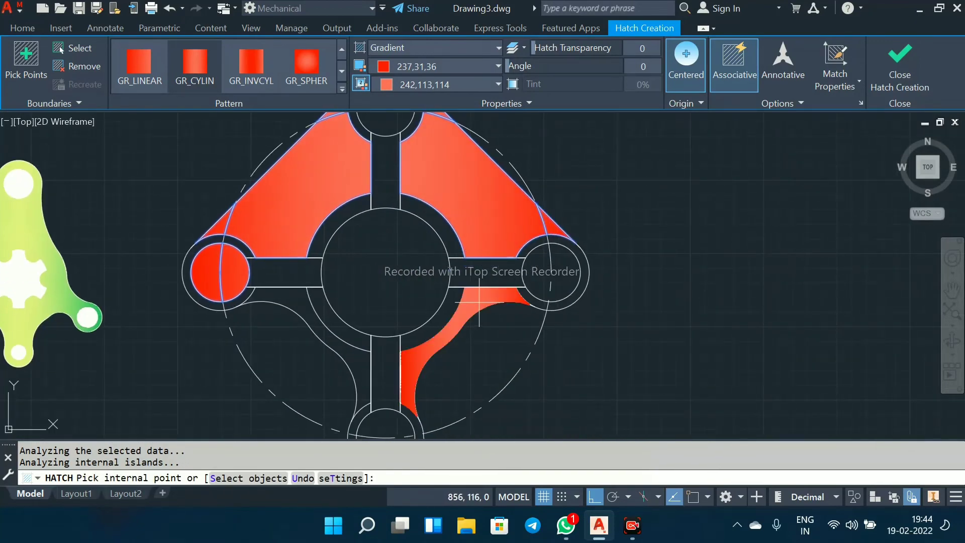
# Step: Fill the curved lower-right panel and the bottom lobe's inner circle and outer ring with the gradient
pyautogui.click(479, 303)
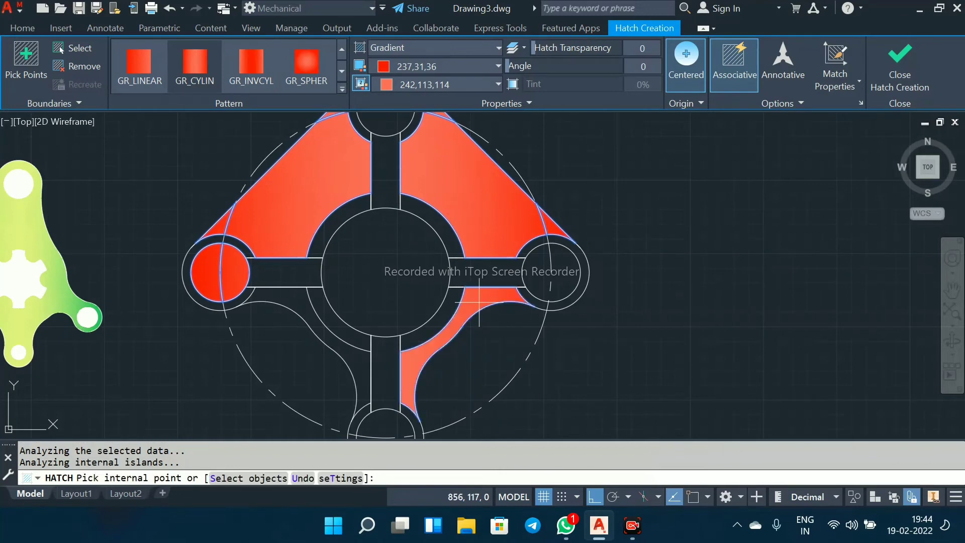
pyautogui.moveTo(479, 303); pyautogui.dragTo(480, 201, button='middle')
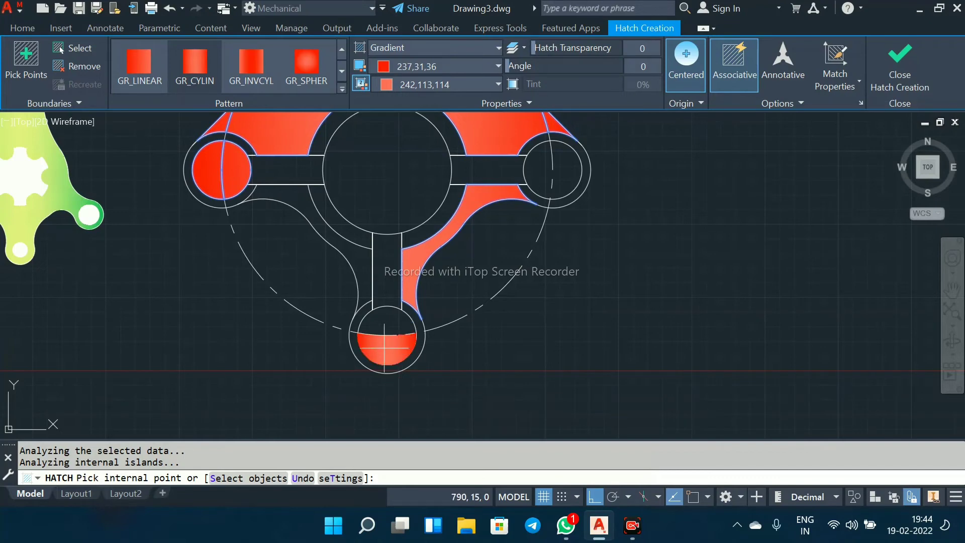
pyautogui.click(392, 335)
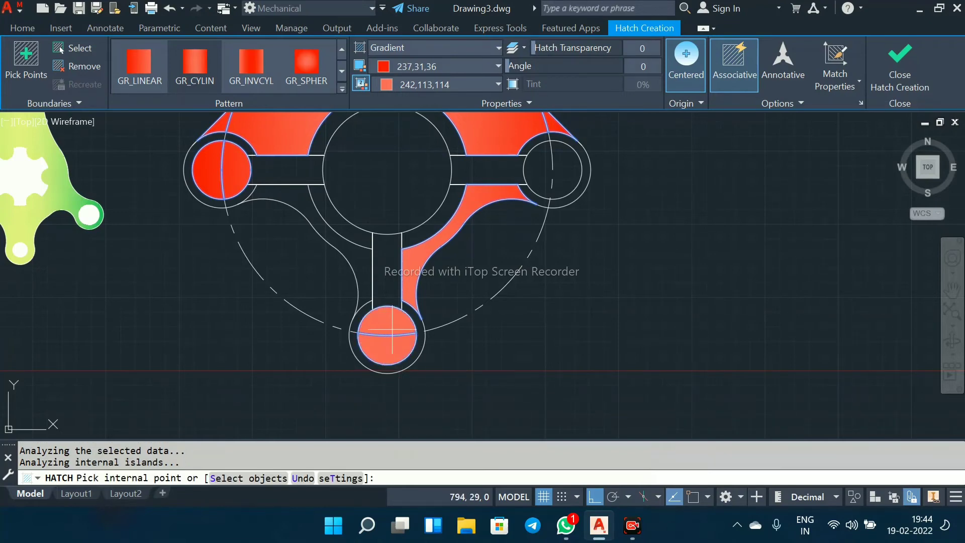
pyautogui.click(419, 316)
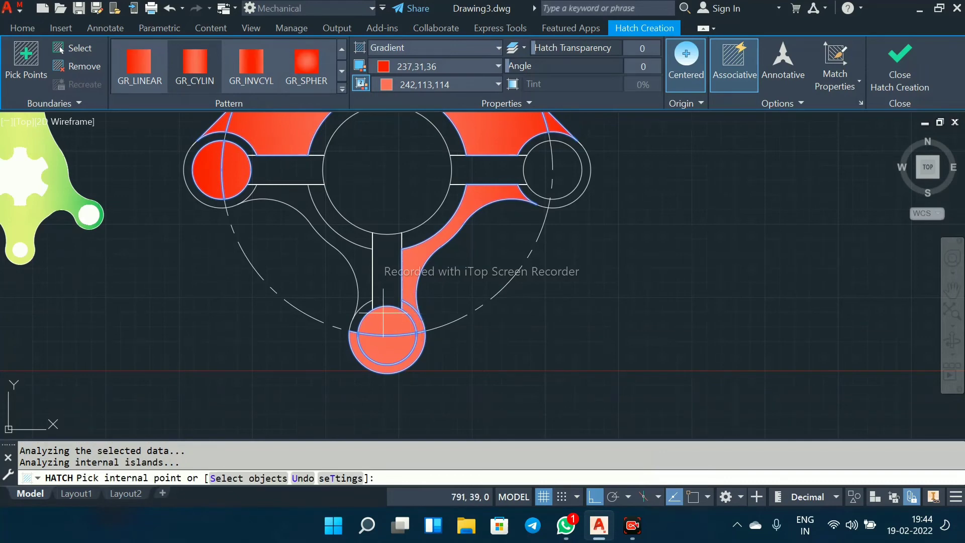
# Step: Fill the curved lower-left panel and the inner circles of the top and right lobes with the gradient, and finish the hatch
pyautogui.click(364, 266)
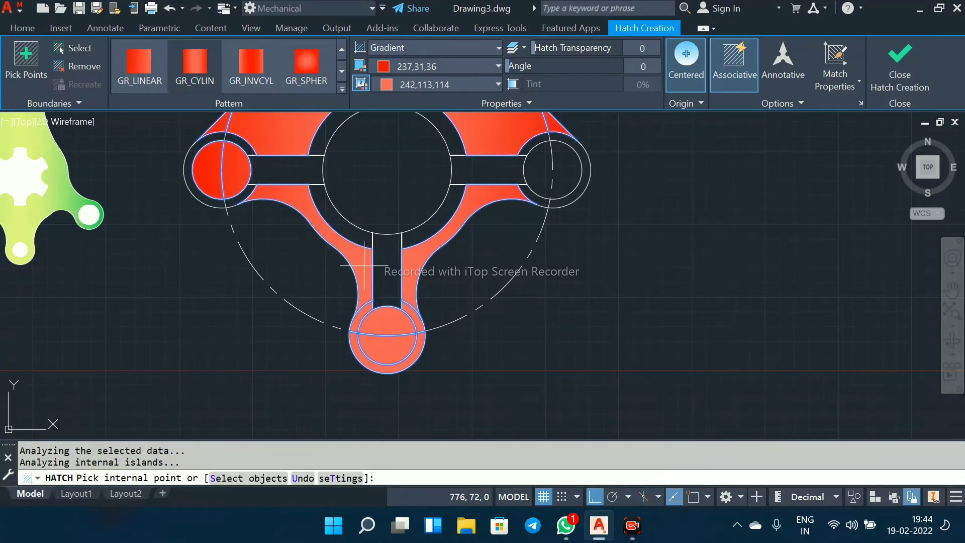
pyautogui.moveTo(364, 265); pyautogui.dragTo(372, 293, button='middle')
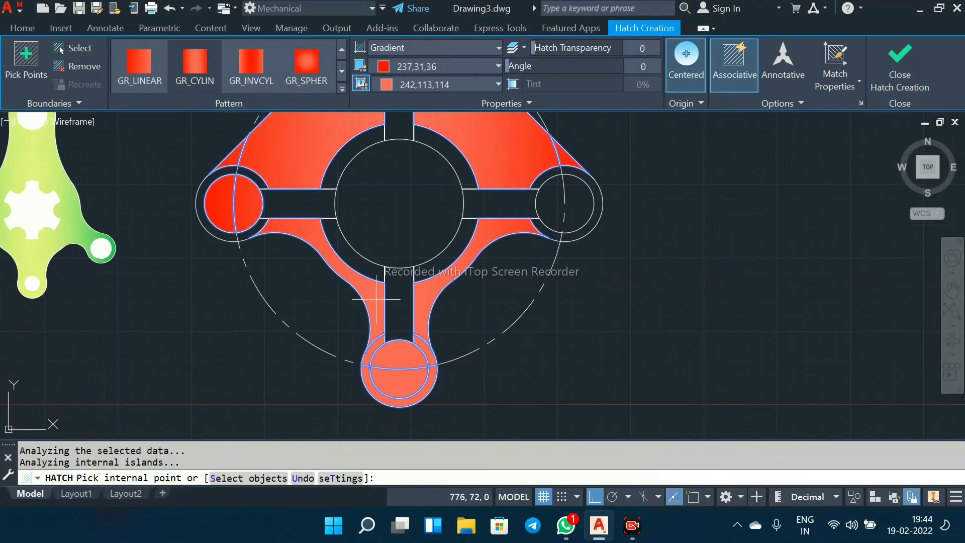
pyautogui.scroll(-4, 399, 214)
pyautogui.moveTo(400, 214); pyautogui.dragTo(399, 251, button='middle')
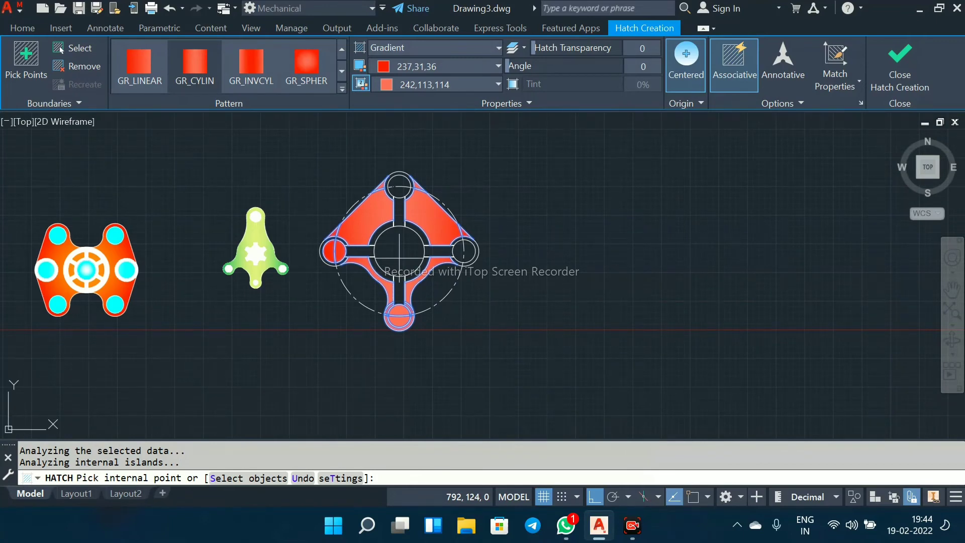
pyautogui.scroll(2, 431, 183)
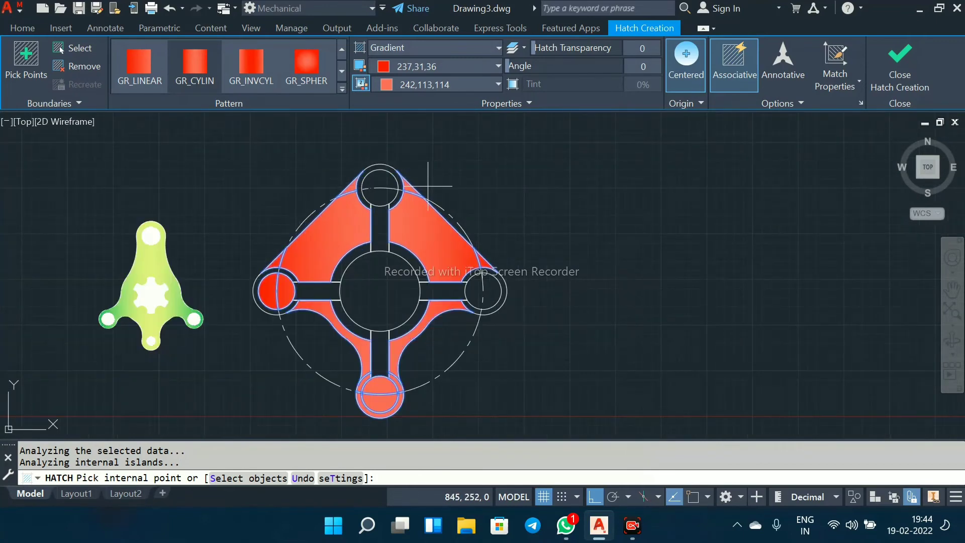
pyautogui.click(380, 187)
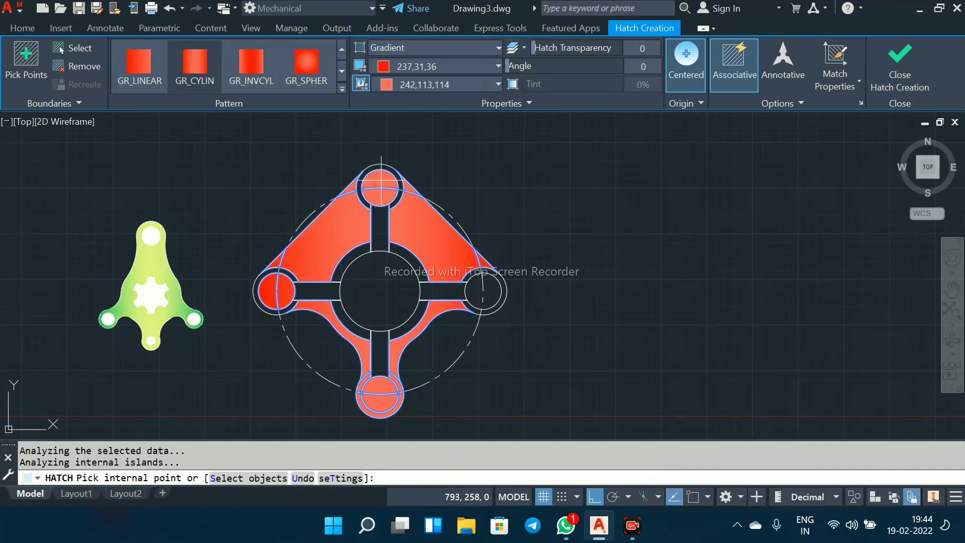
pyautogui.click(480, 290)
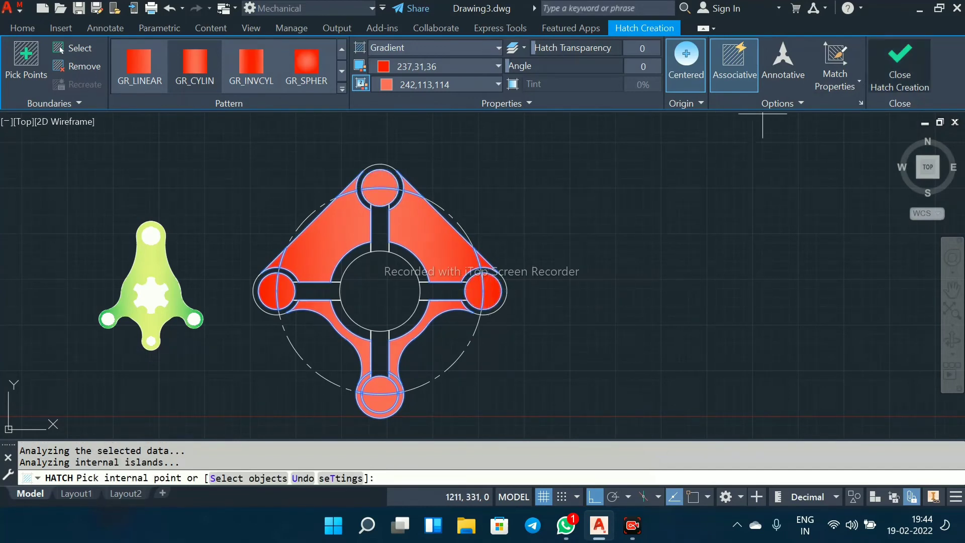
pyautogui.click(900, 65)
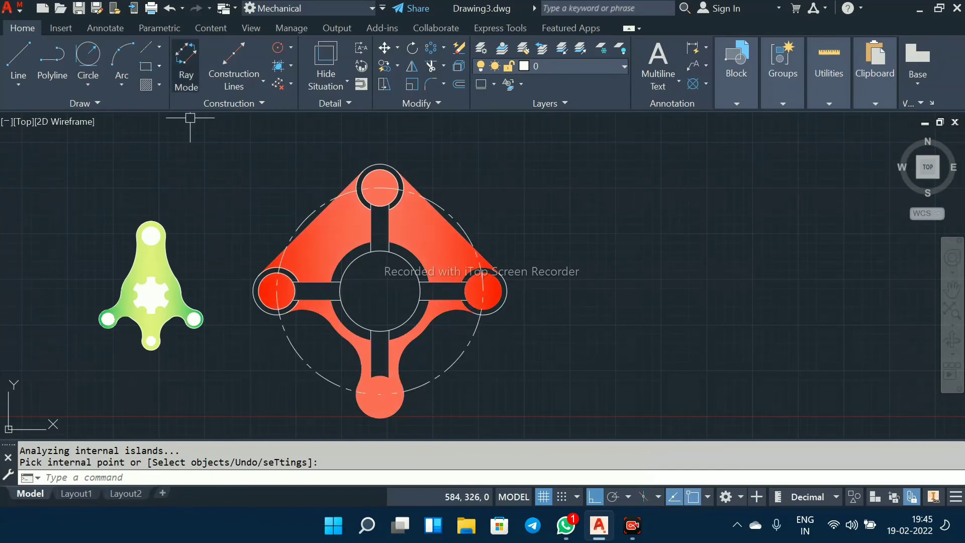
# Step: Fill the large central circle of the four-lobed plate with a solid hatch in colour 247,242,129
pyautogui.click(159, 84)
pyautogui.click(179, 325)
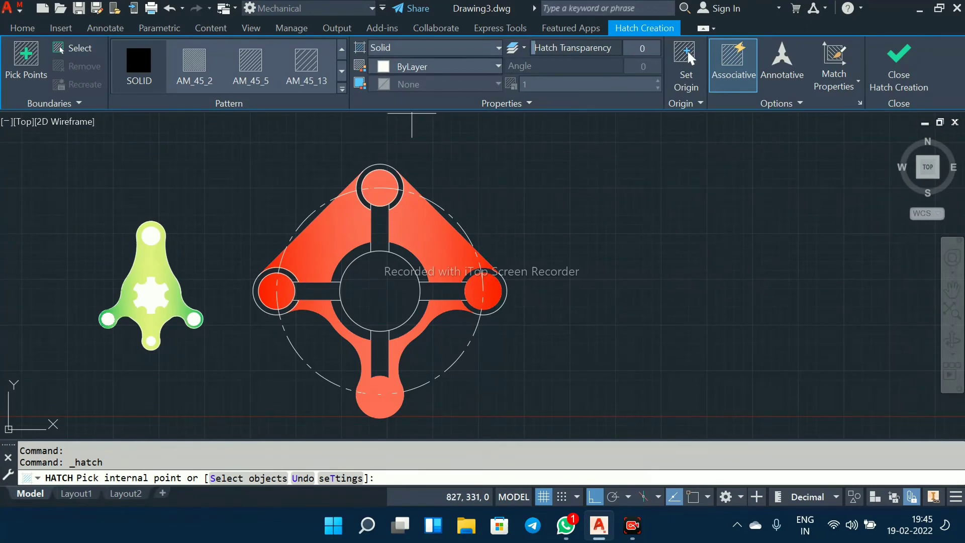
pyautogui.click(438, 67)
pyautogui.click(395, 192)
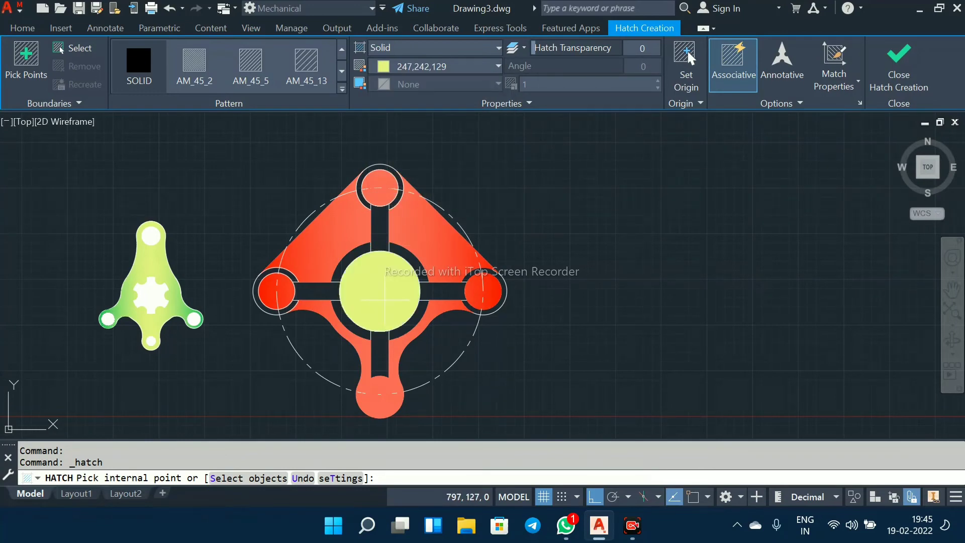
pyautogui.click(380, 291)
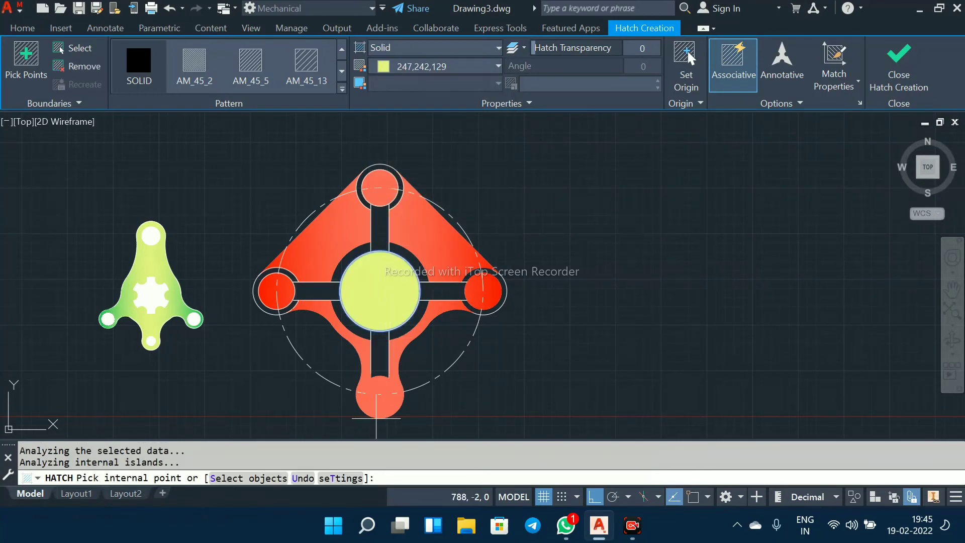
pyautogui.scroll(4, 376, 402)
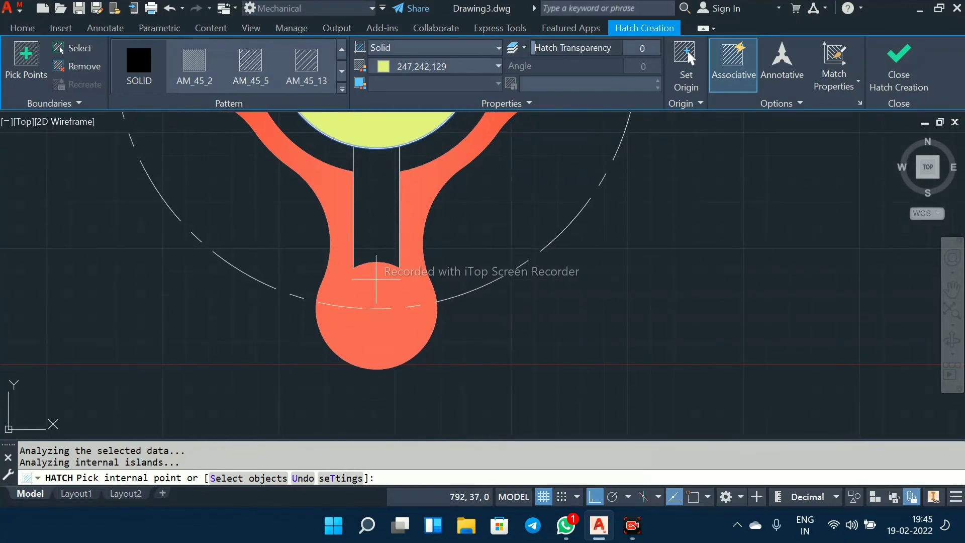
pyautogui.press('Return')
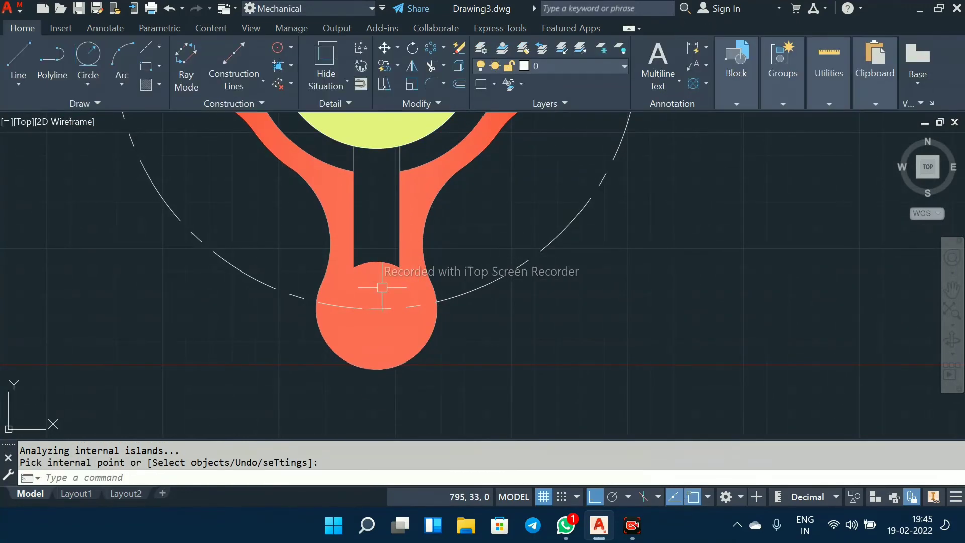
# Step: Move the whole green part a short distance left from its gear centre, towards the orange plate
pyautogui.scroll(-4, 509, 270)
pyautogui.moveTo(224, 226)
pyautogui.mouseDown(button='middle')
pyautogui.moveTo(216, 294)
pyautogui.moveTo(286, 311)
pyautogui.mouseUp(button='middle')
pyautogui.scroll(2, 425, 301)
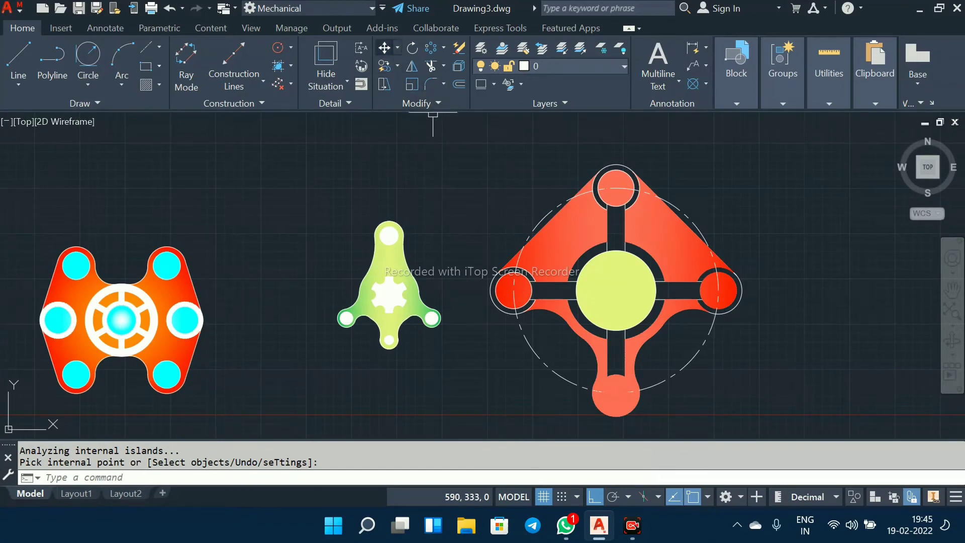
pyautogui.click(398, 48)
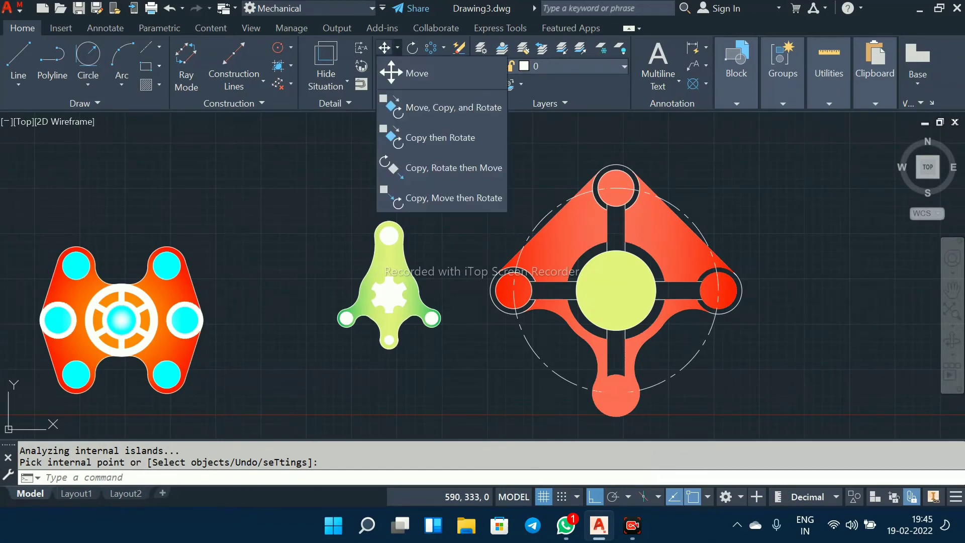
pyautogui.click(417, 73)
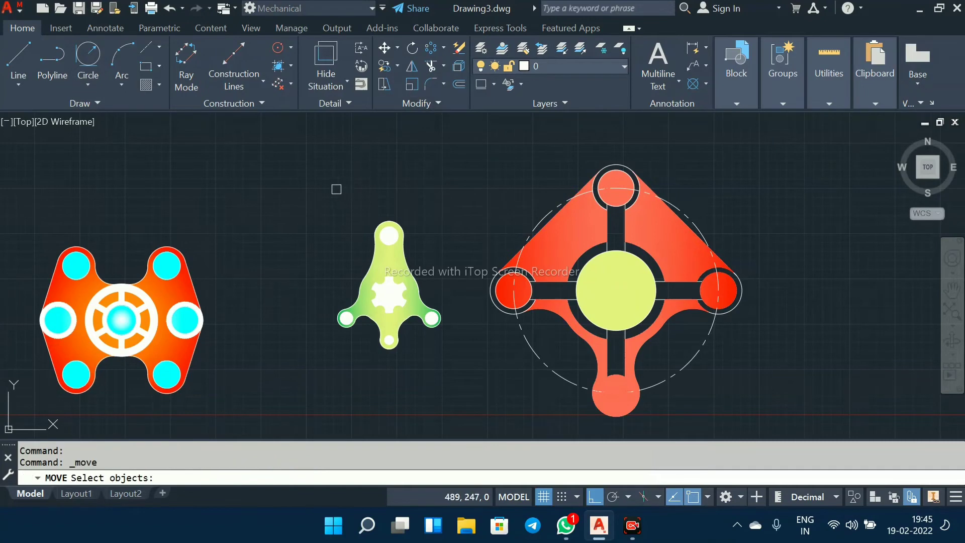
pyautogui.click(322, 185)
pyautogui.click(449, 354)
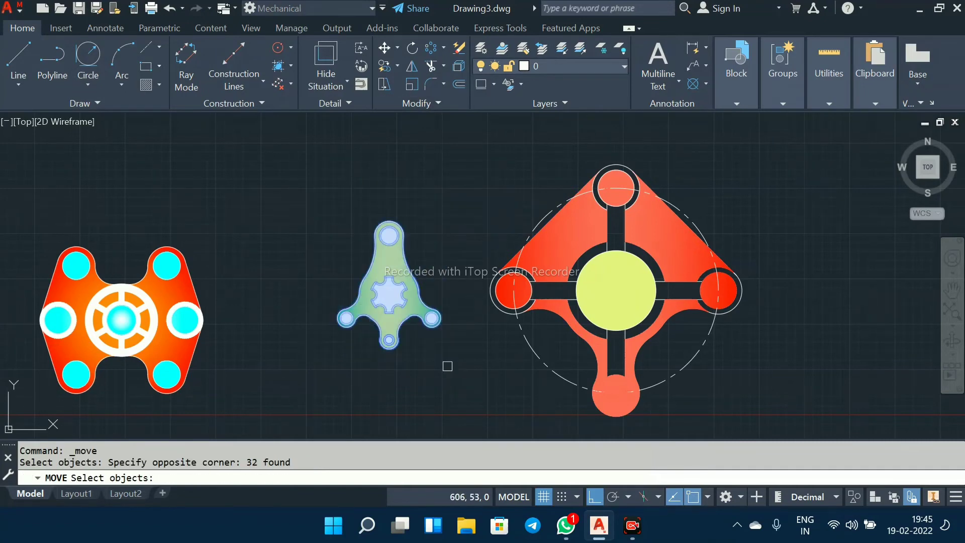
pyautogui.scroll(3, 423, 312)
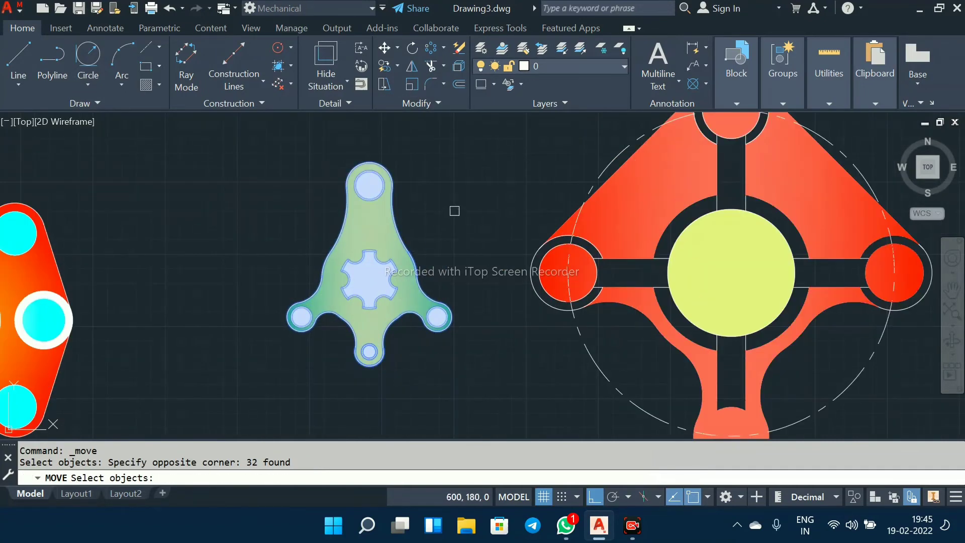
pyautogui.press('Return')
pyautogui.click(372, 278)
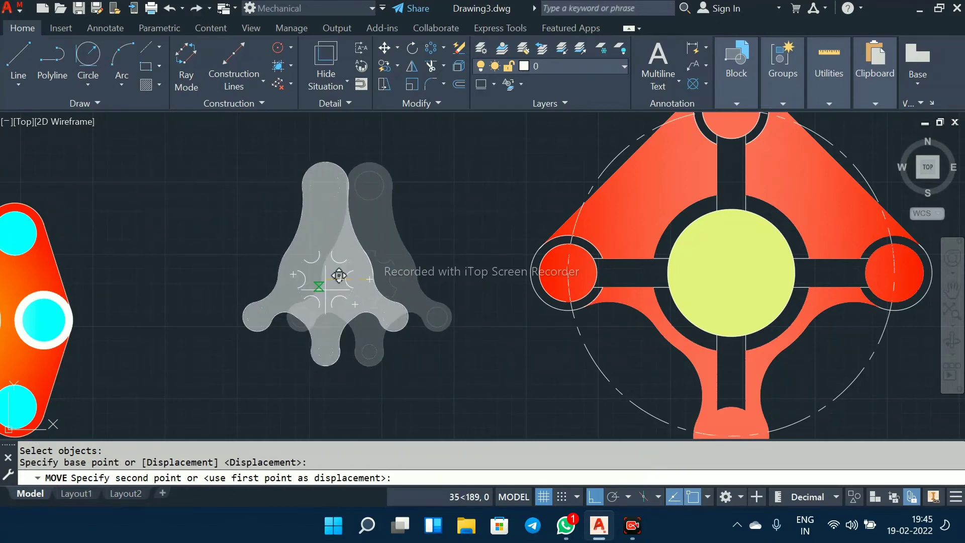
pyautogui.click(333, 275)
# Step: Set the text height of dimension style AM_ISO to 6 and make the style current
pyautogui.scroll(-3, 438, 262)
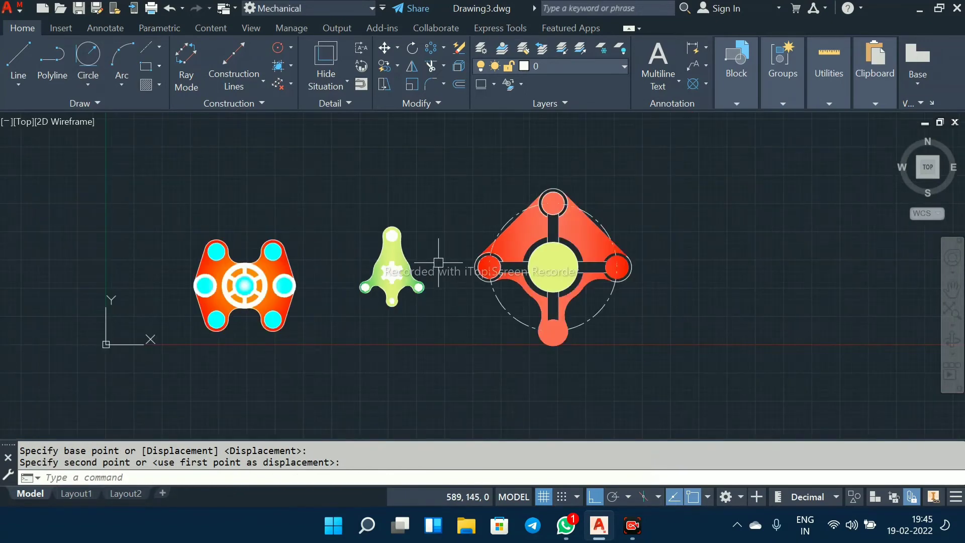
pyautogui.scroll(2, 438, 263)
pyautogui.moveTo(433, 239); pyautogui.dragTo(486, 235, button='middle')
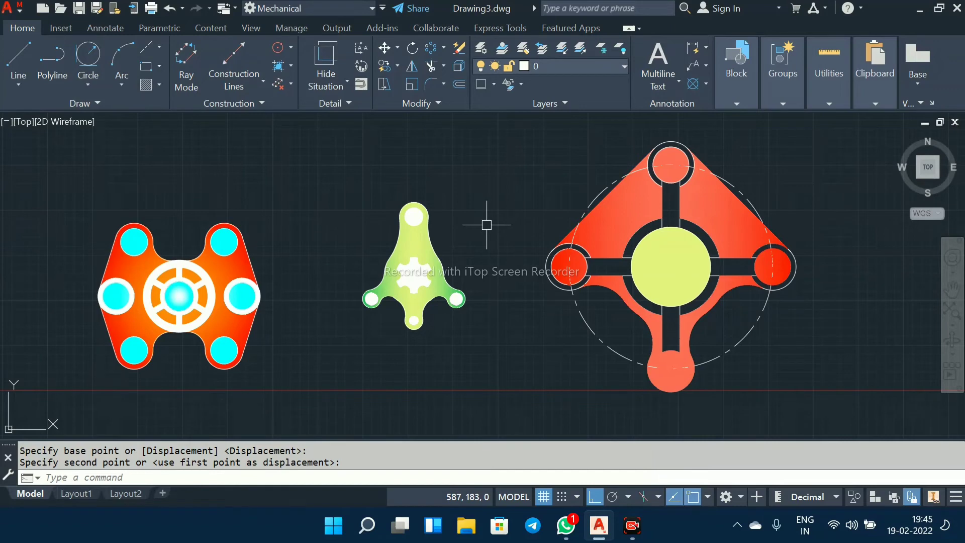
pyautogui.write('dims')
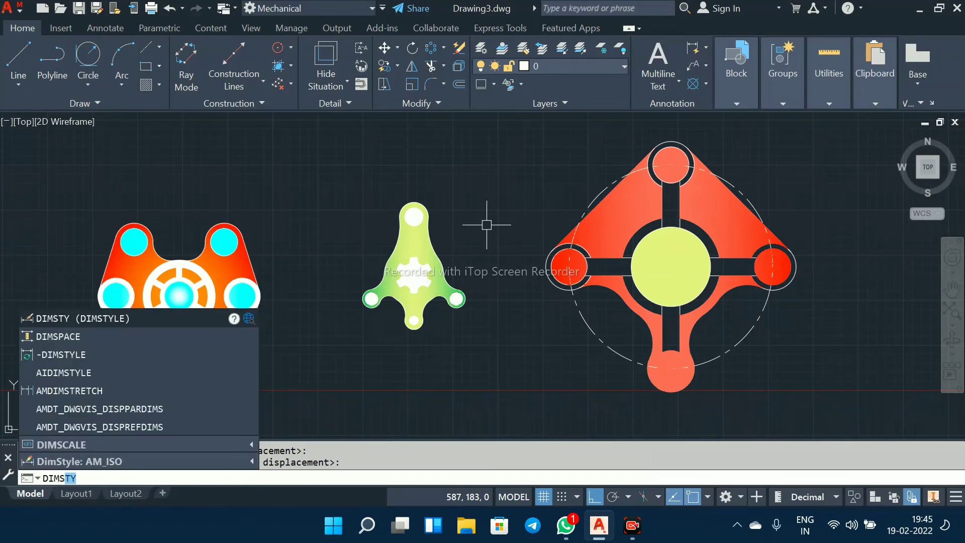
pyautogui.press('Return')
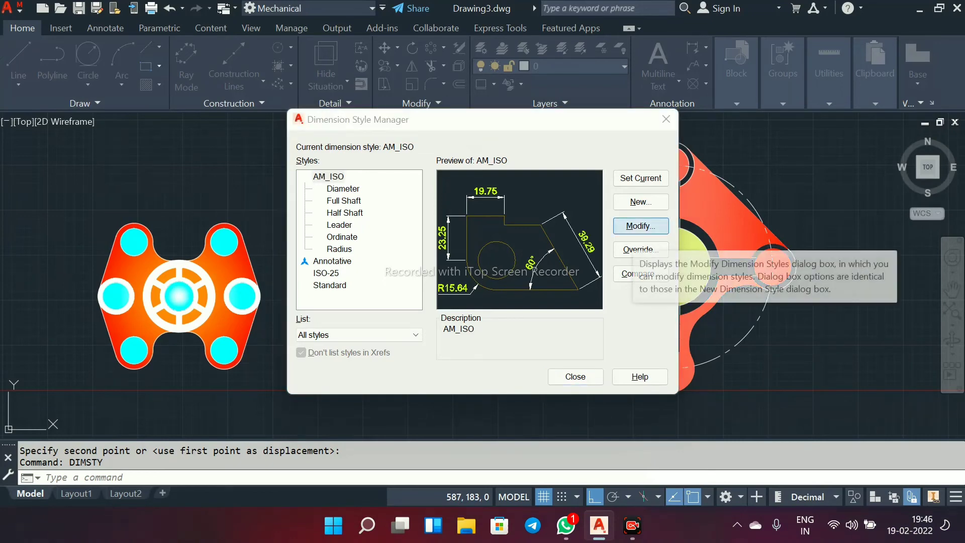
pyautogui.click(639, 226)
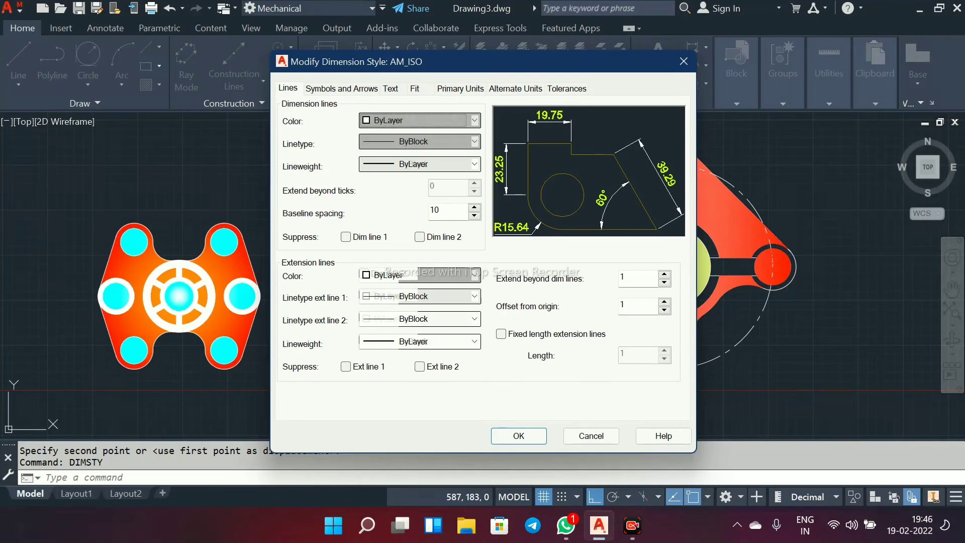
pyautogui.click(392, 89)
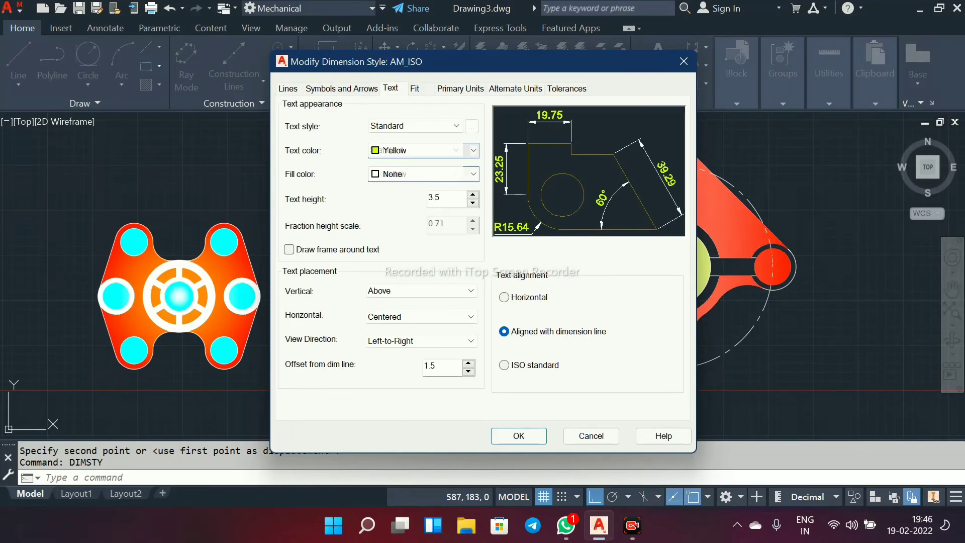
pyautogui.press('Tab')
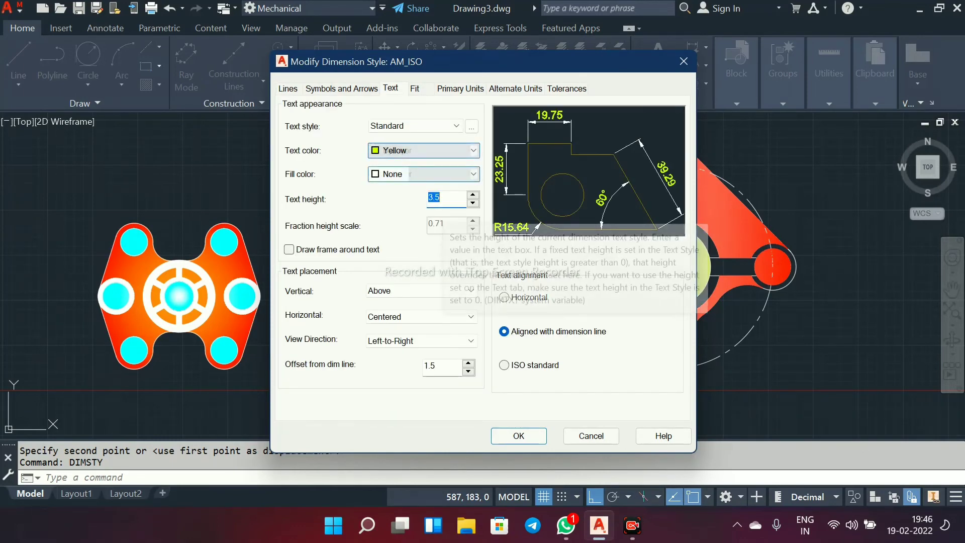
pyautogui.write('6')
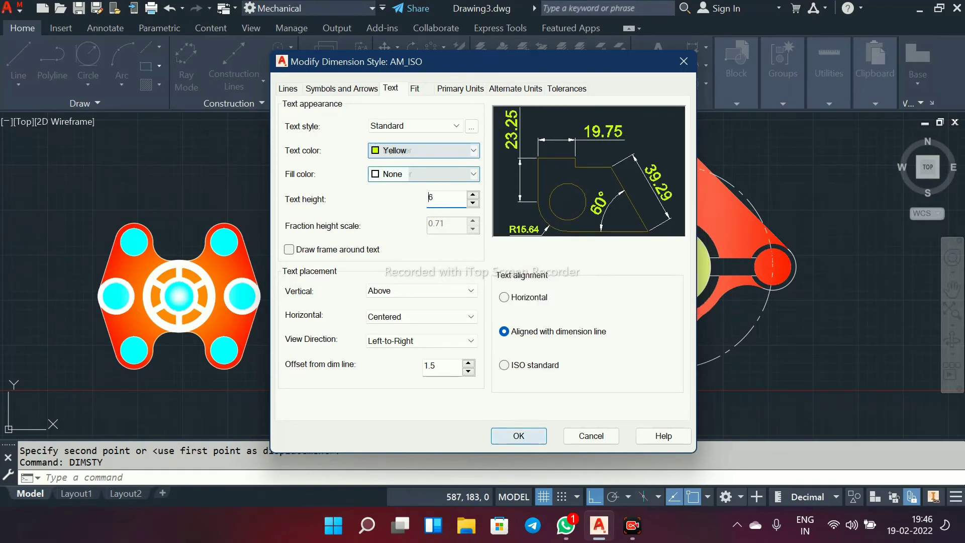
pyautogui.click(519, 436)
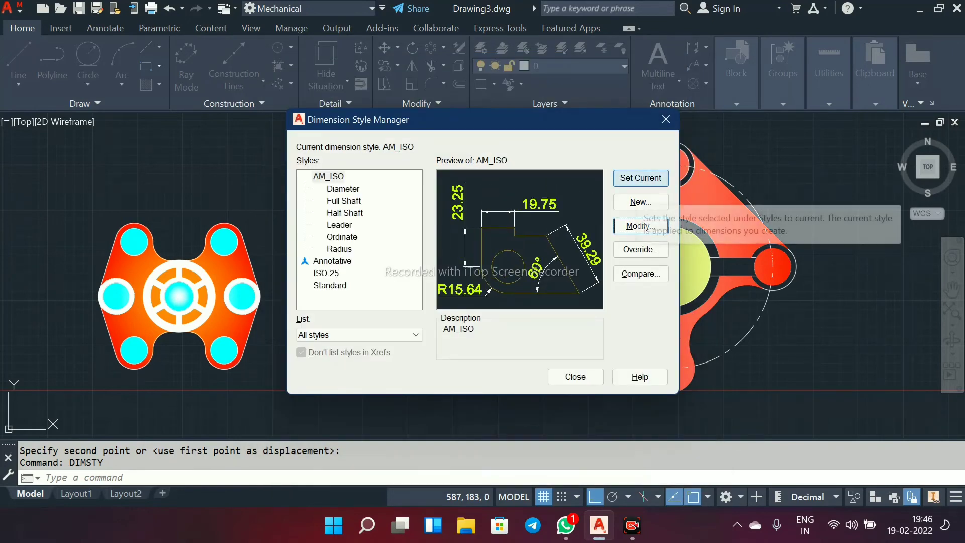
pyautogui.click(644, 179)
pyautogui.click(575, 376)
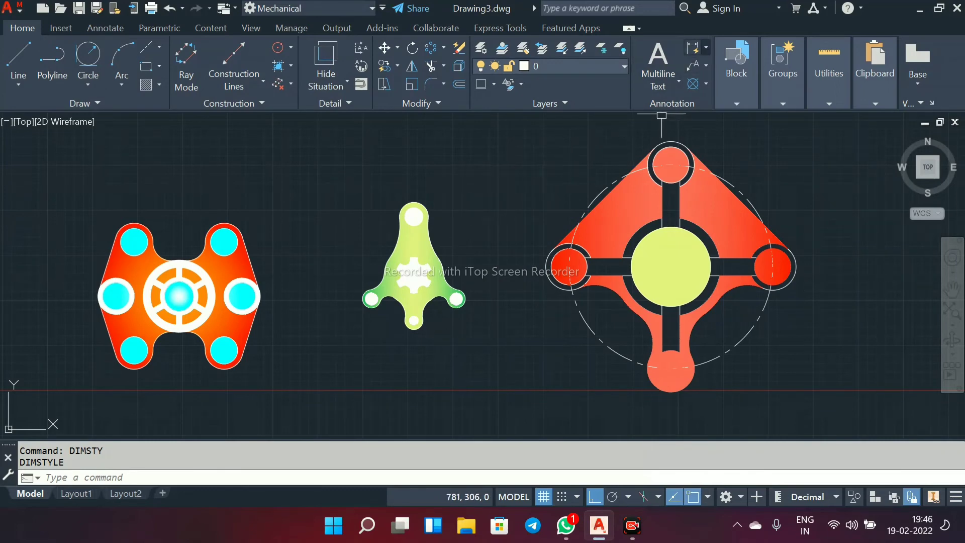
# Step: Add a horizontal dimension from the orange plate's centre to the centre of its middle-right hole, placed above the plate
pyautogui.click(706, 47)
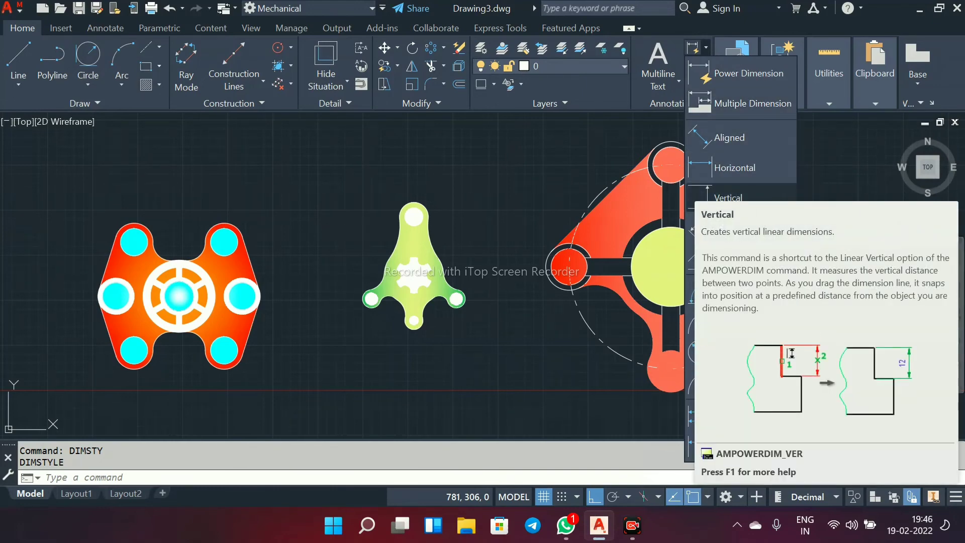
pyautogui.click(720, 172)
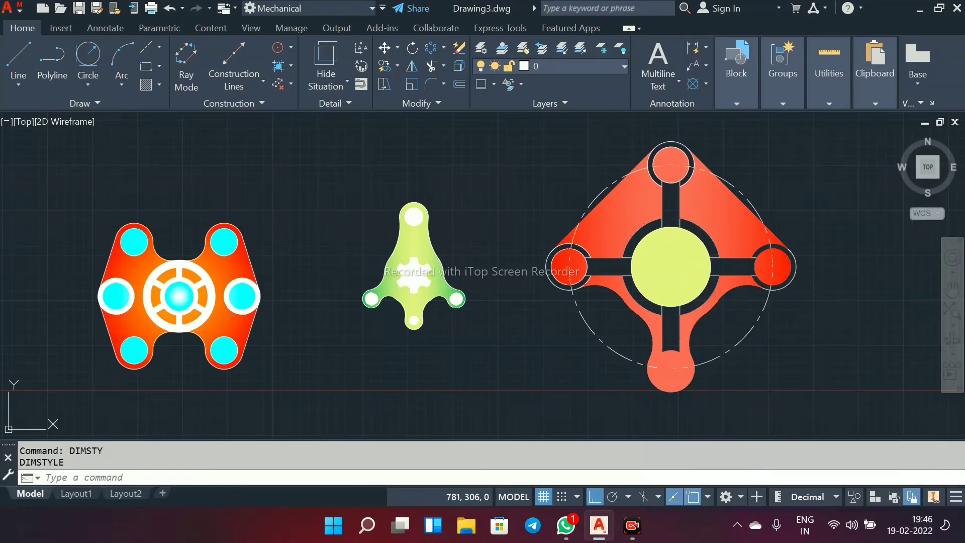
pyautogui.scroll(2, 221, 296)
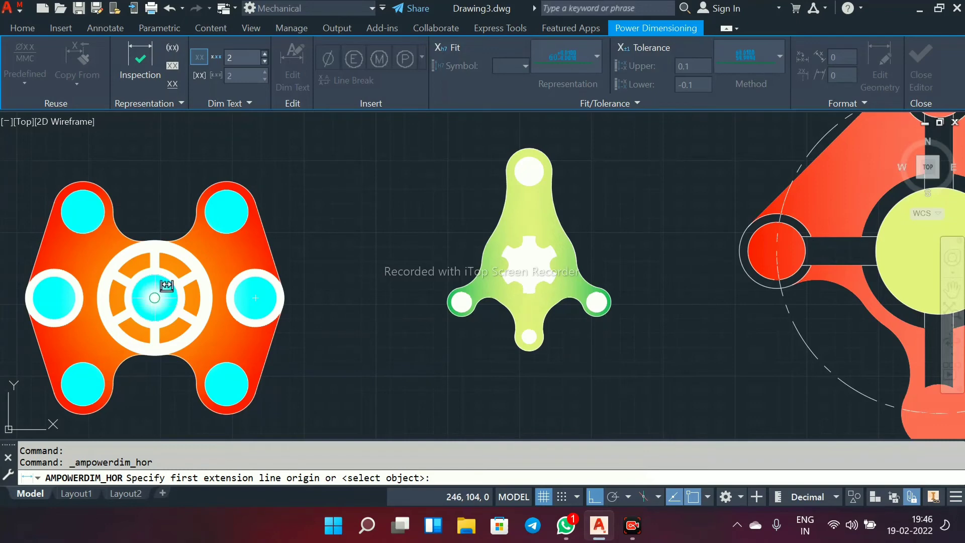
pyautogui.click(155, 297)
pyautogui.click(255, 298)
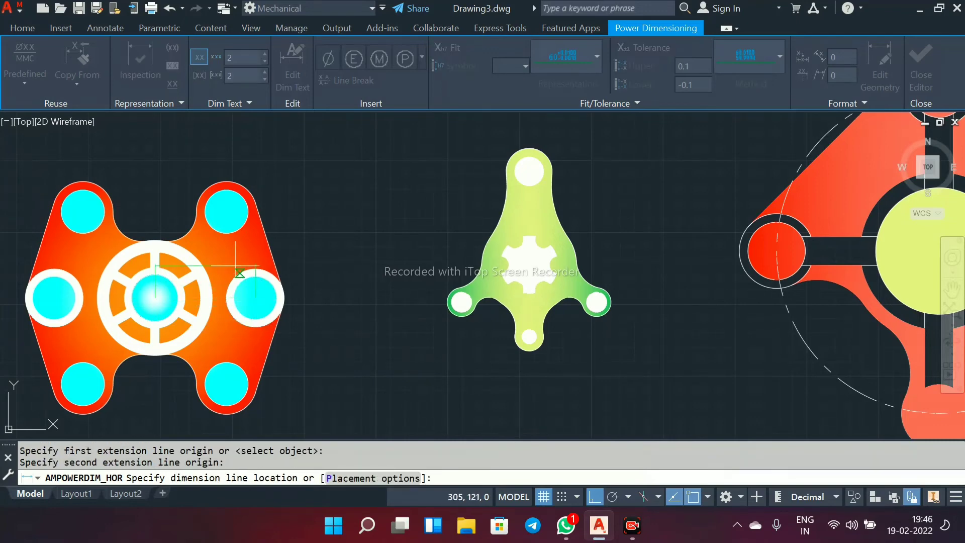
pyautogui.click(205, 157)
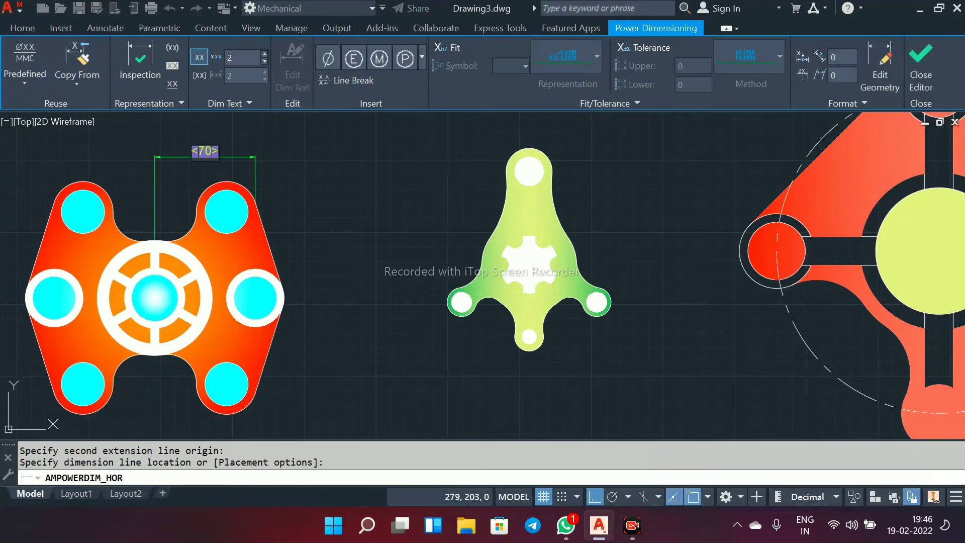
pyautogui.click(921, 66)
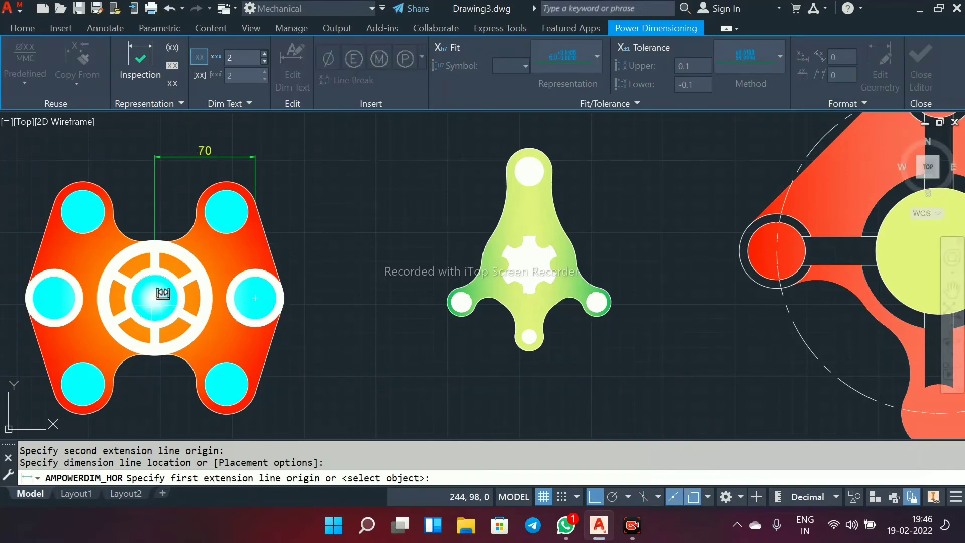
# Step: Add a horizontal dimension from the orange plate's centre to the centre of its lower-right hole, placed below the plate
pyautogui.click(154, 298)
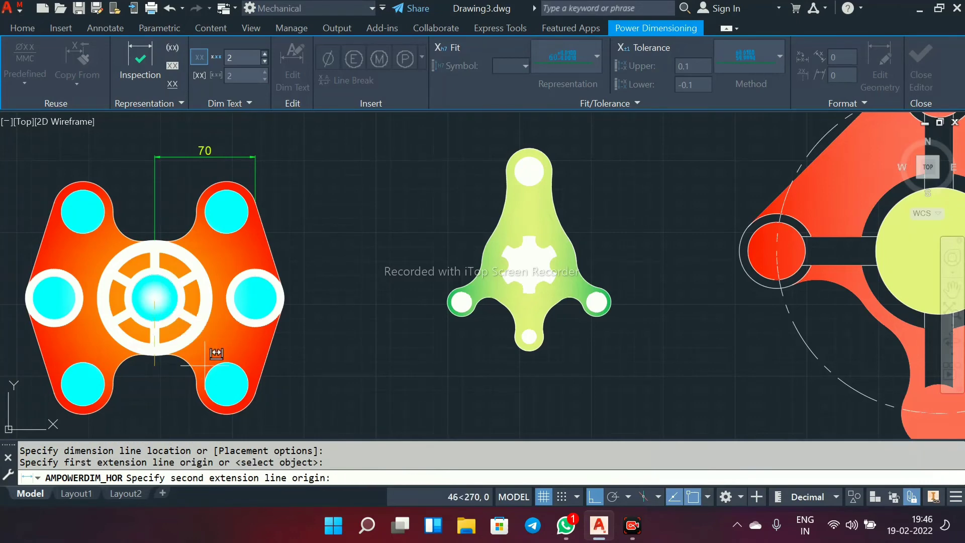
pyautogui.click(226, 383)
pyautogui.moveTo(186, 432); pyautogui.dragTo(240, 369, button='middle')
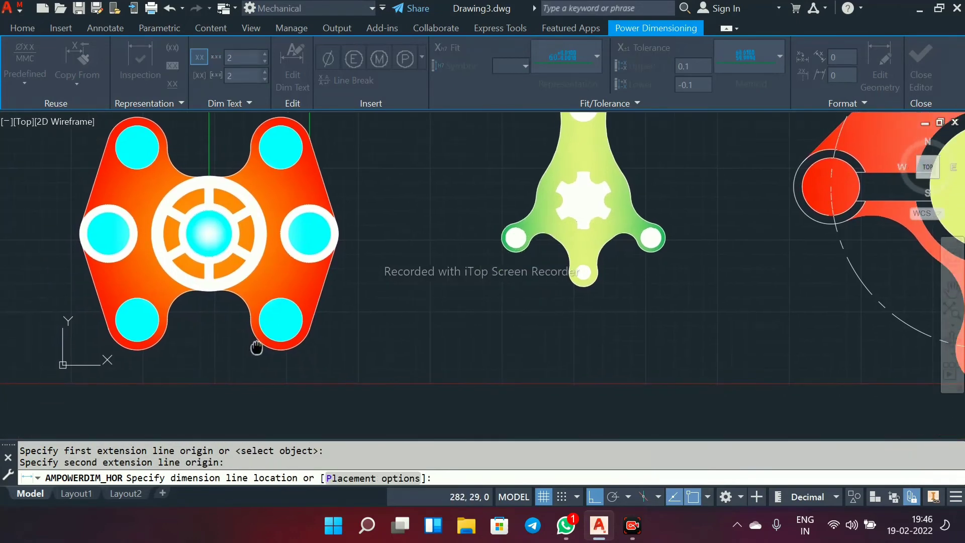
pyautogui.click(241, 388)
pyautogui.scroll(-3, 481, 292)
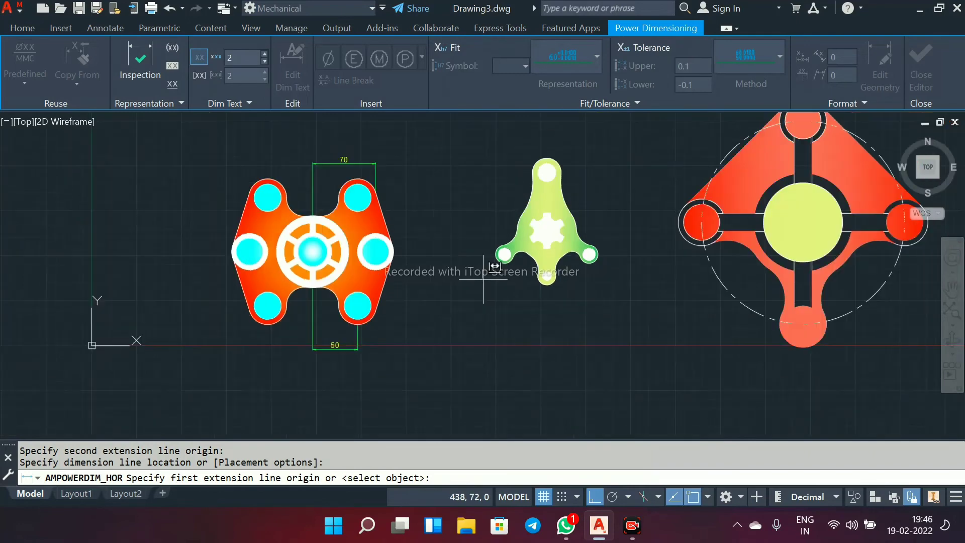
pyautogui.moveTo(420, 265); pyautogui.dragTo(418, 277, button='middle')
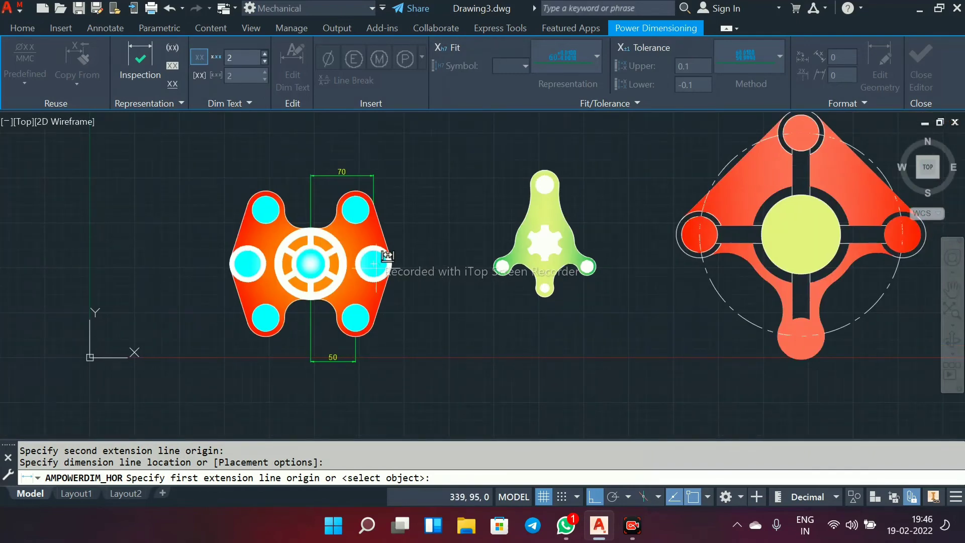
pyautogui.click(266, 209)
pyautogui.click(248, 263)
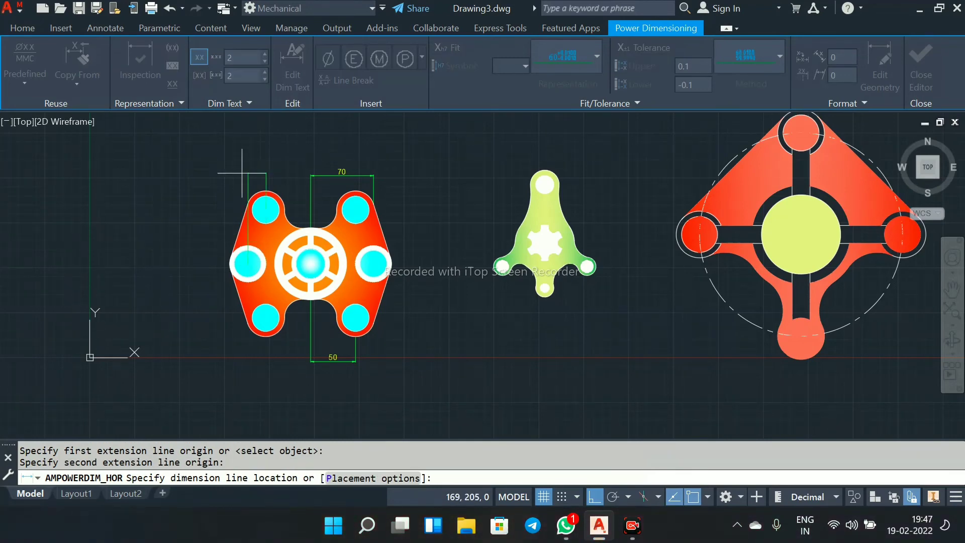
pyautogui.press('Escape')
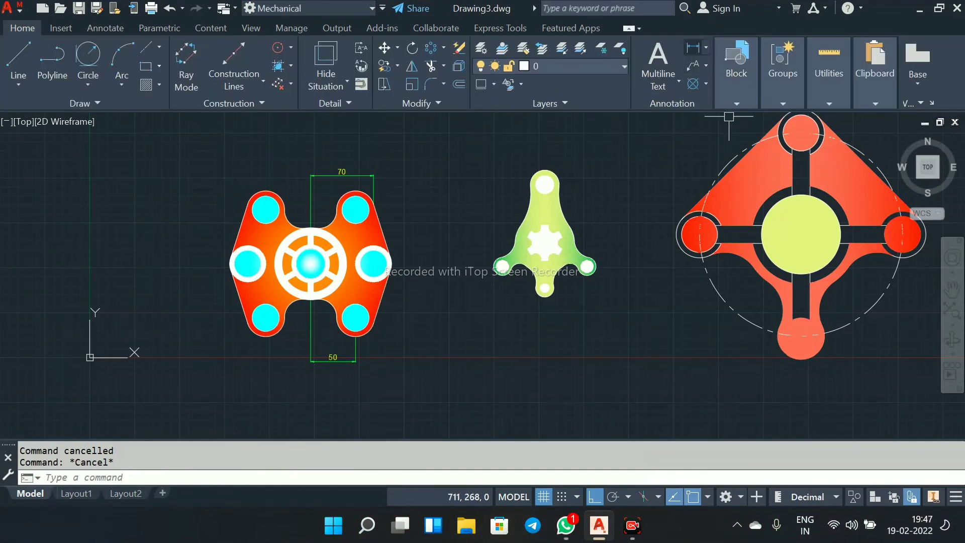
# Step: Add a vertical dimension between the centres of the orange plate's upper-left and middle-left holes, placed to the left of the plate
pyautogui.click(706, 46)
pyautogui.click(707, 134)
pyautogui.click(266, 209)
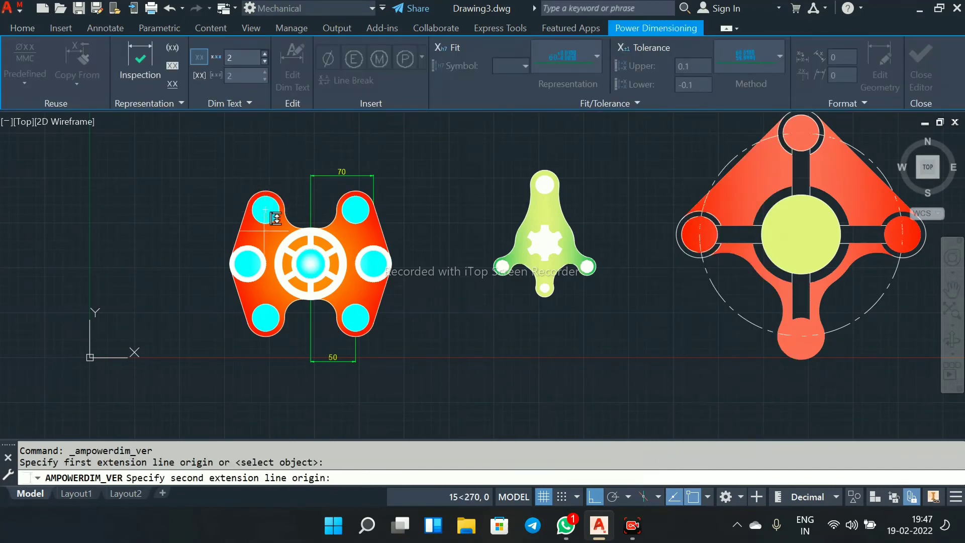
pyautogui.click(248, 264)
pyautogui.click(201, 237)
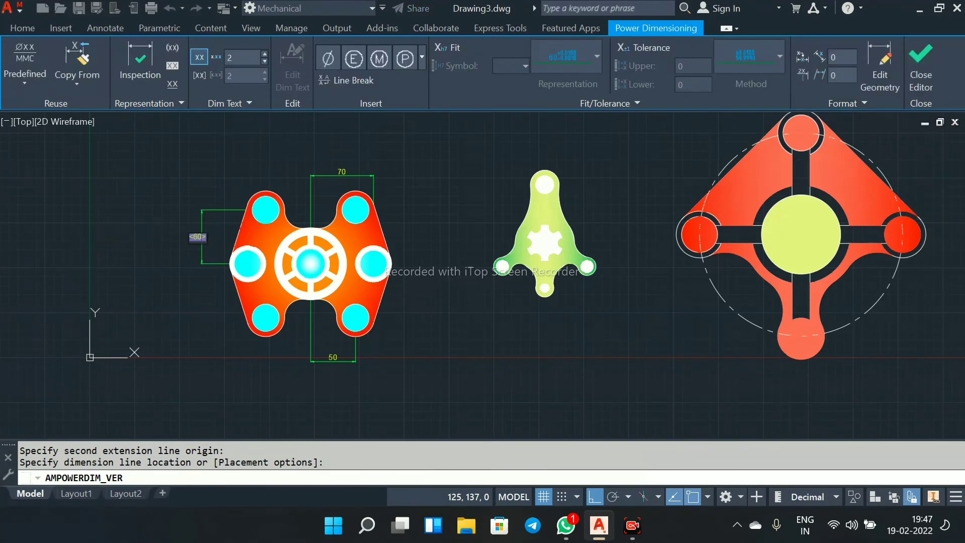
pyautogui.scroll(2, 262, 253)
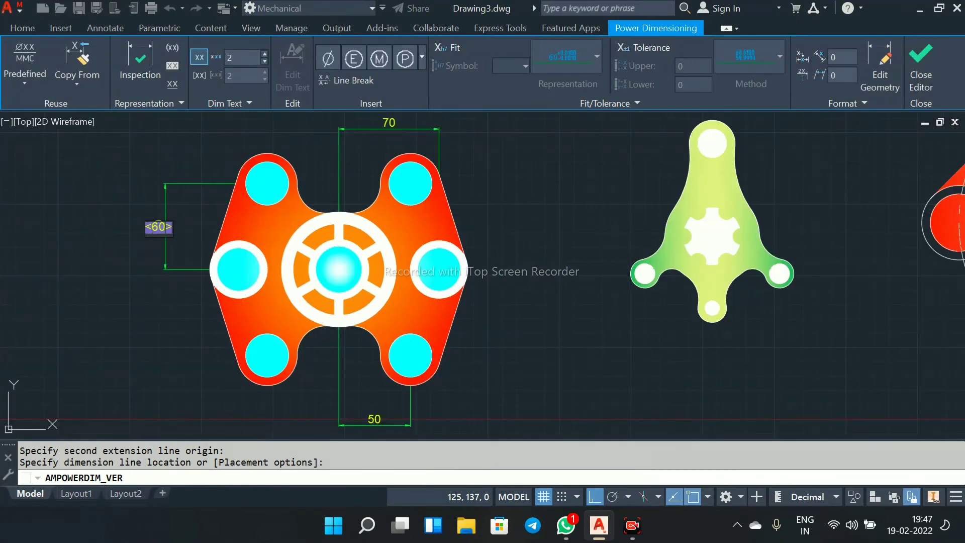
pyautogui.click(922, 67)
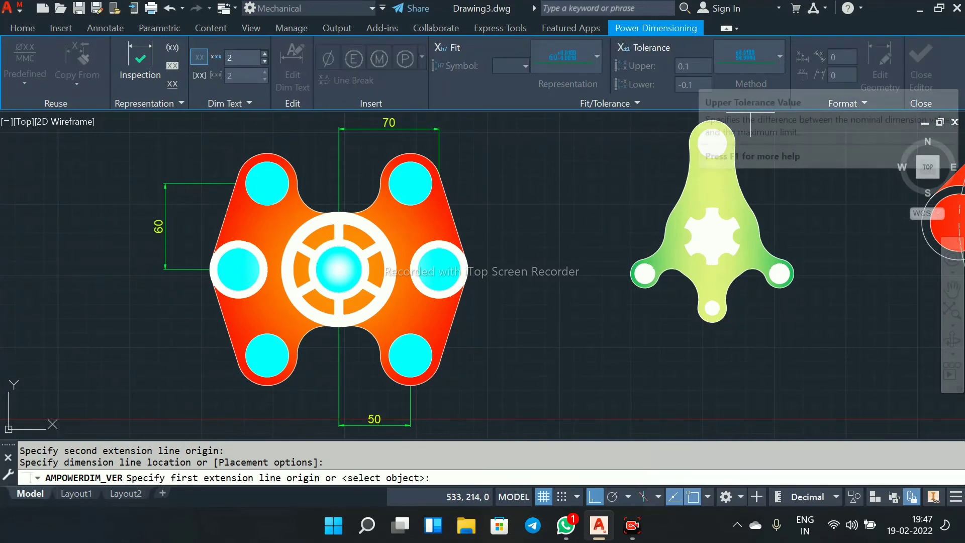
# Step: Add a vertical dimension between the centres of the middle-left and lower-left holes, in line with the vertical dimension above it
pyautogui.click(239, 270)
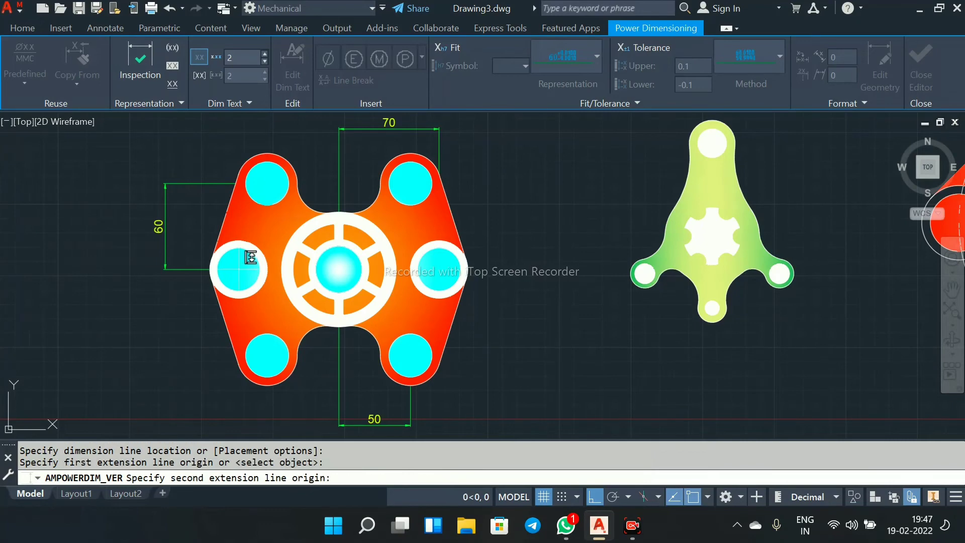
pyautogui.click(267, 355)
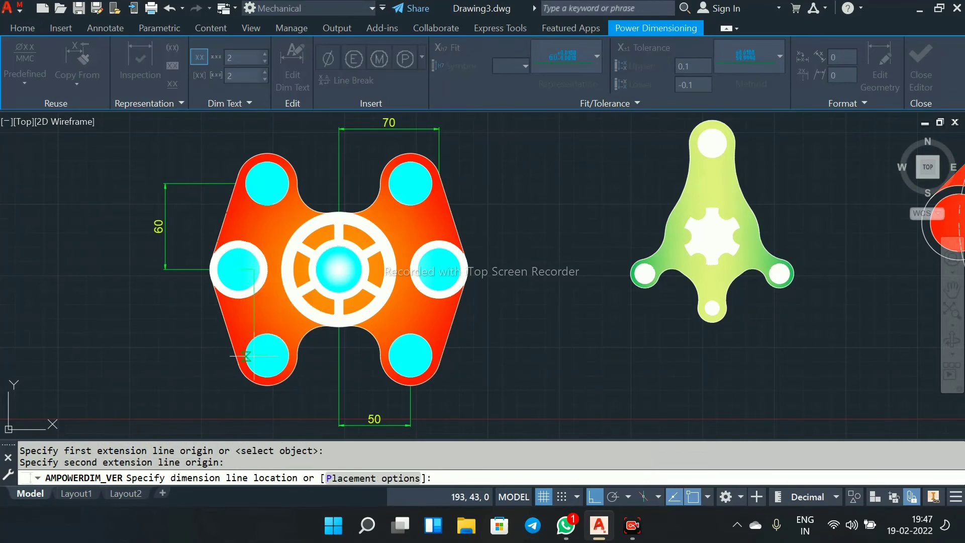
pyautogui.click(166, 322)
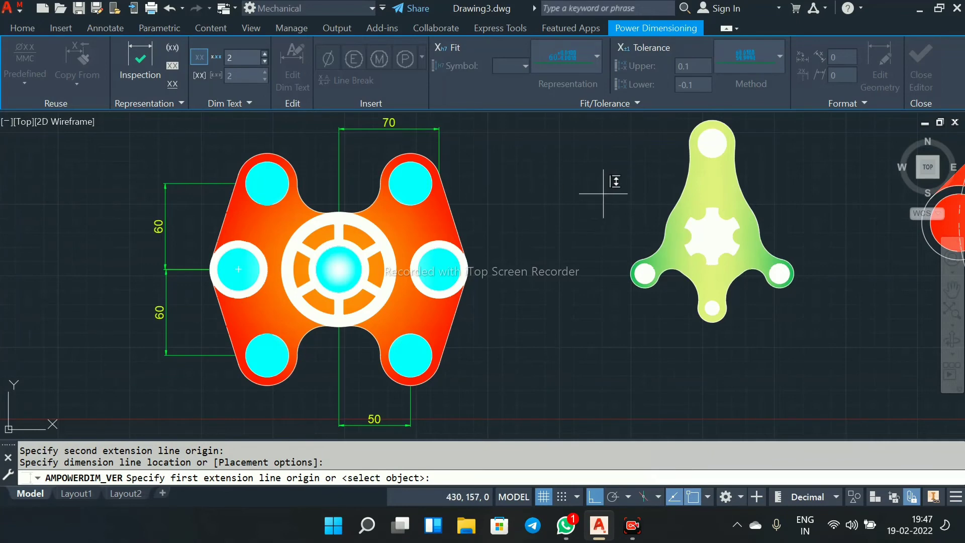
pyautogui.click(410, 355)
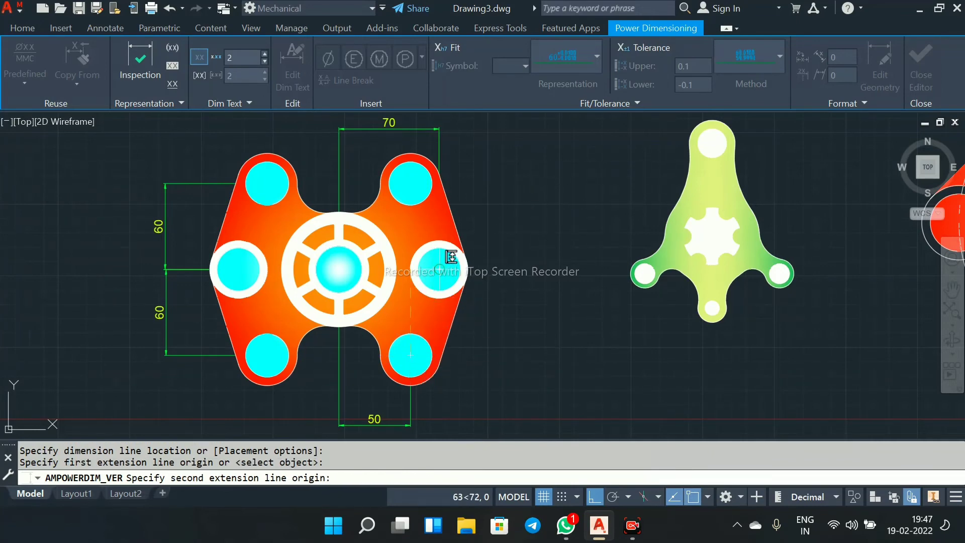
pyautogui.click(441, 269)
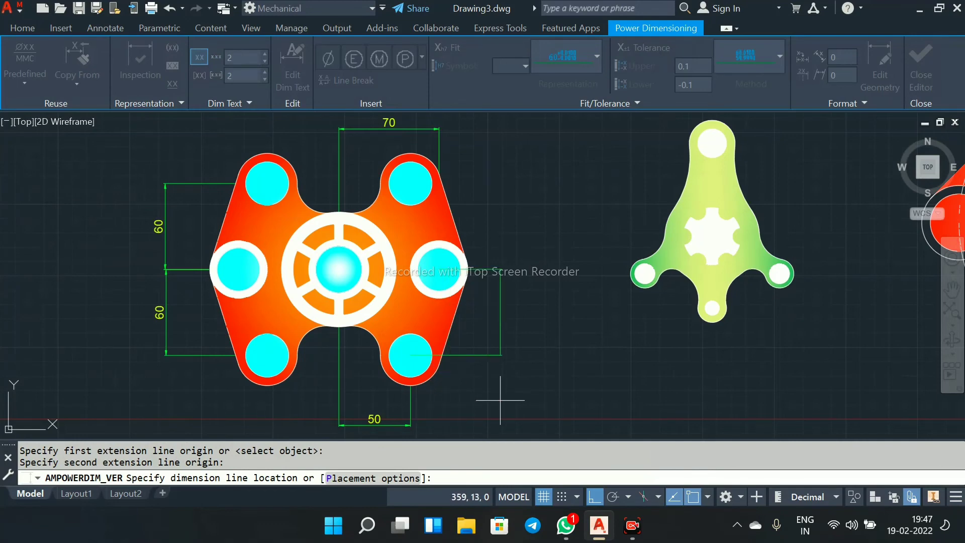
pyautogui.press('Escape')
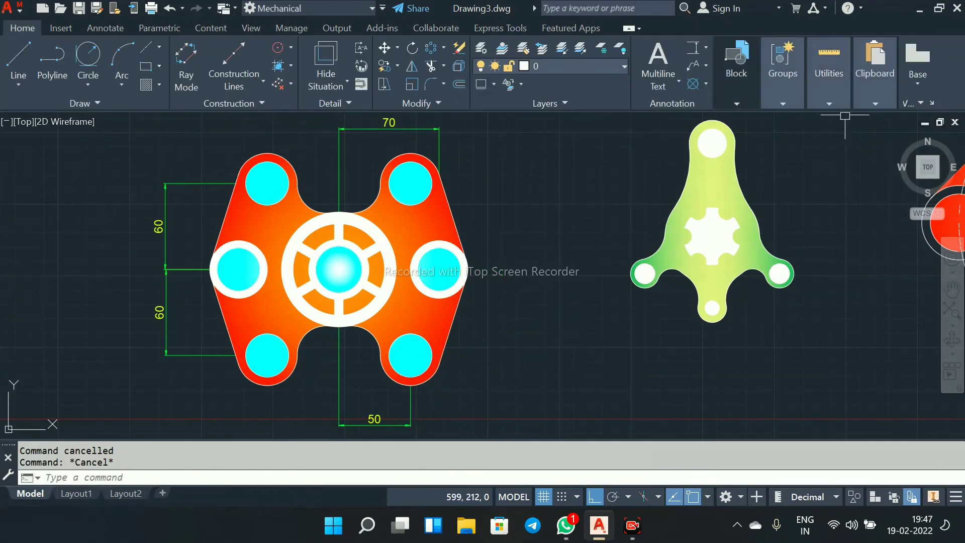
# Step: Erase the horizontal dimension above the orange plate and dimension horizontally from the lower-right to the middle-right hole centre, in line with the lower dimension
pyautogui.click(440, 135)
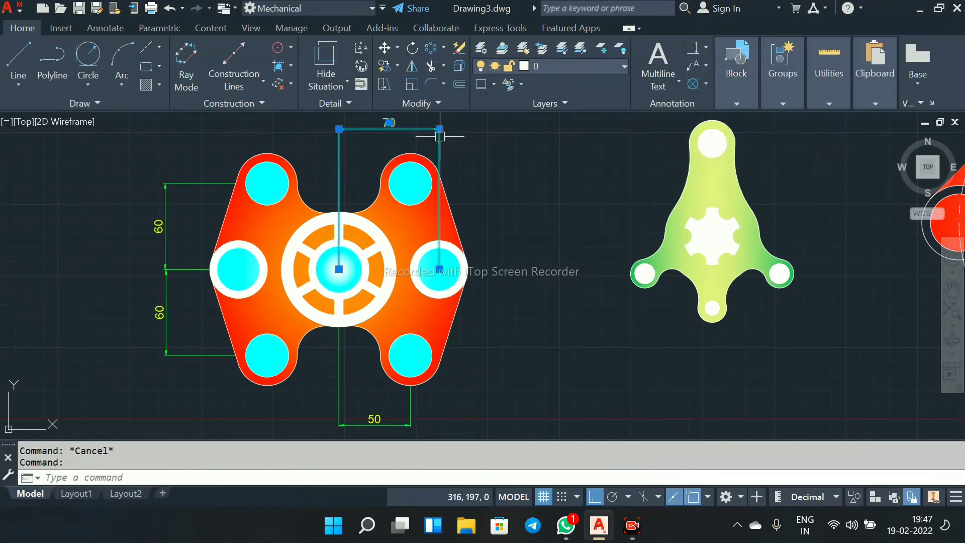
pyautogui.press('Delete')
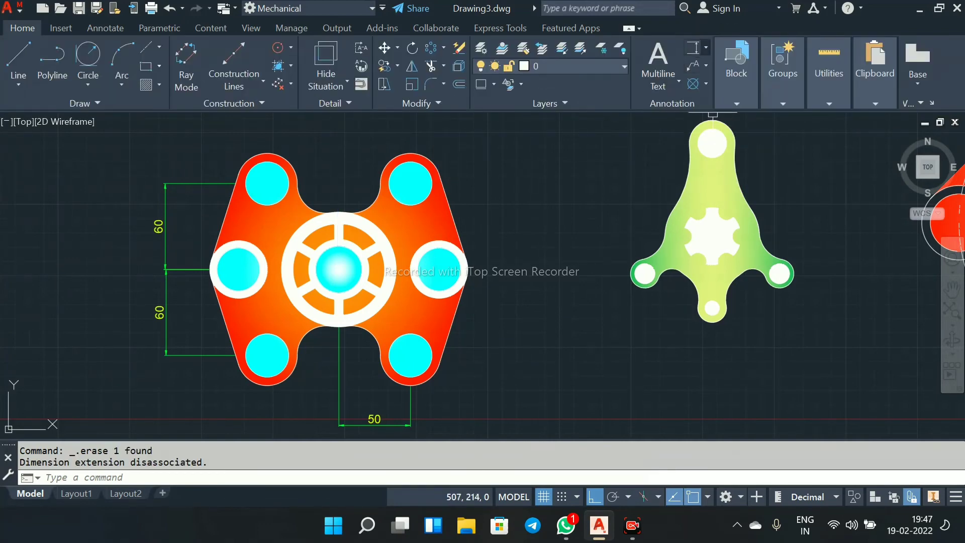
pyautogui.click(706, 48)
pyautogui.click(724, 167)
pyautogui.click(419, 340)
pyautogui.click(440, 270)
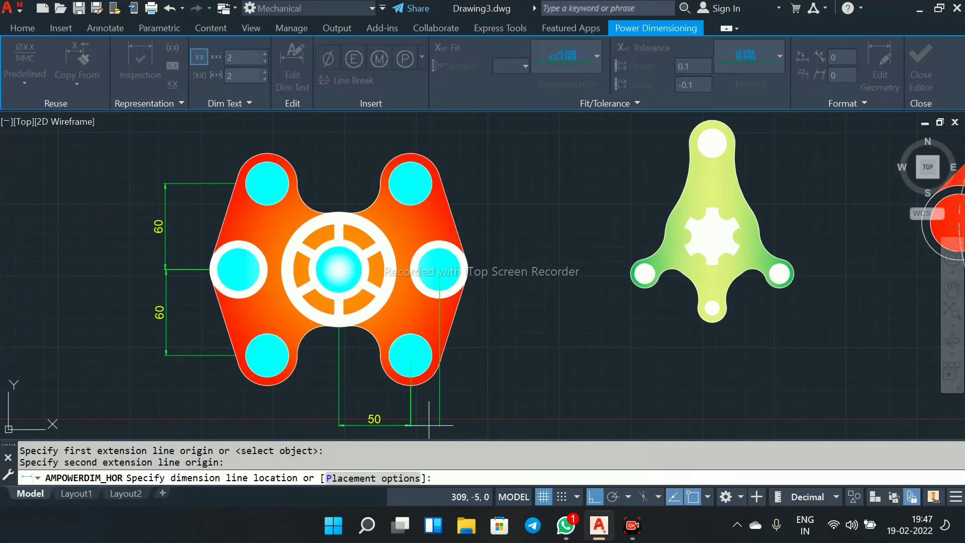
pyautogui.click(428, 425)
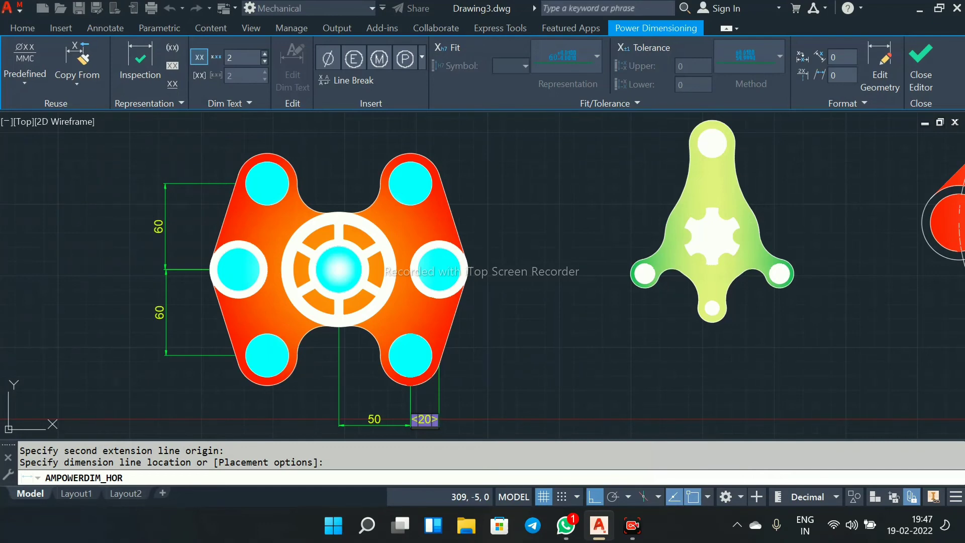
pyautogui.click(921, 66)
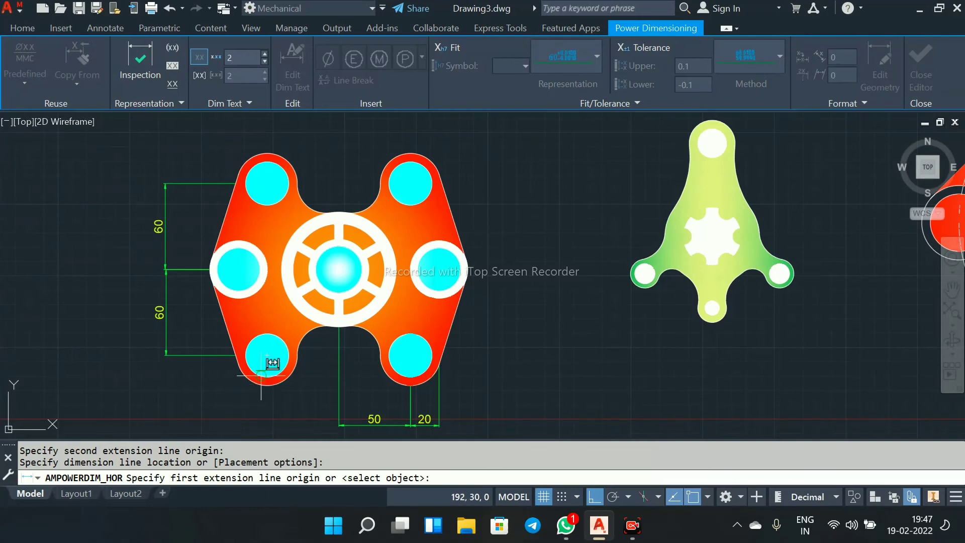
# Step: Add a horizontal dimension from the lower-left hole's centre to the orange plate's centre, in line with the dimensions below the plate
pyautogui.click(267, 355)
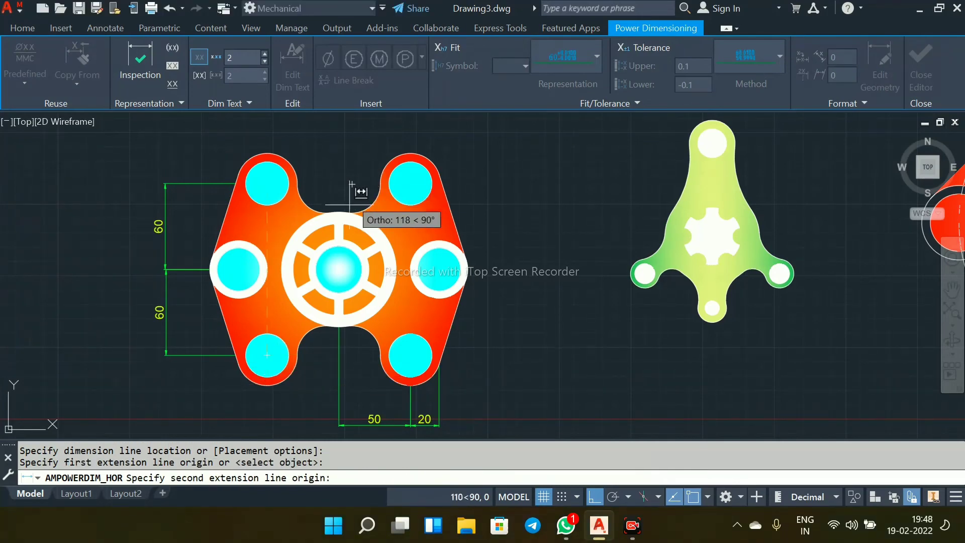
pyautogui.click(339, 272)
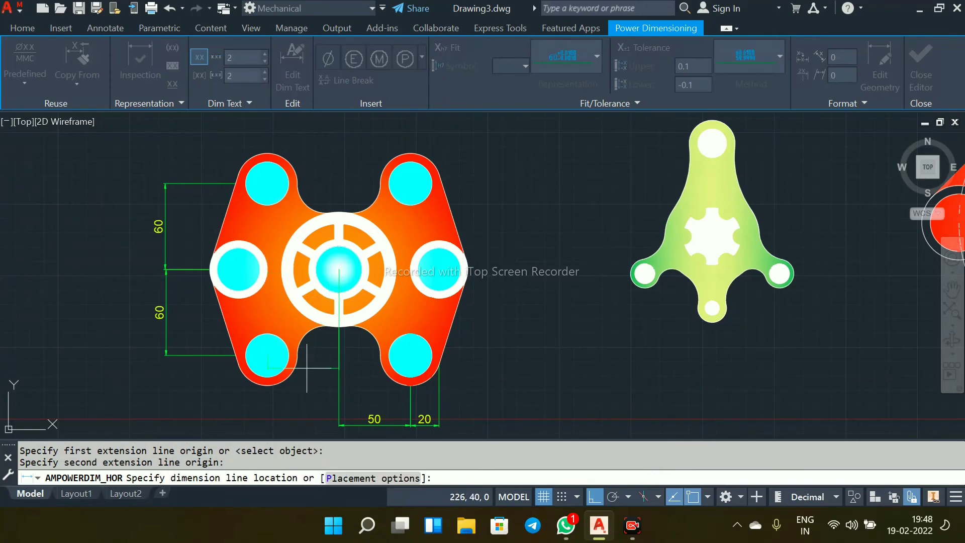
pyautogui.click(303, 423)
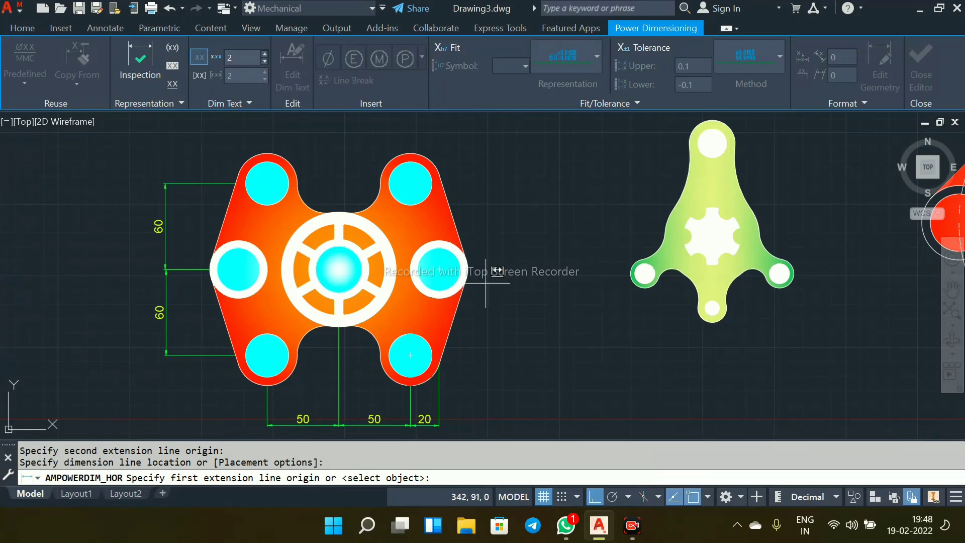
pyautogui.press('Escape')
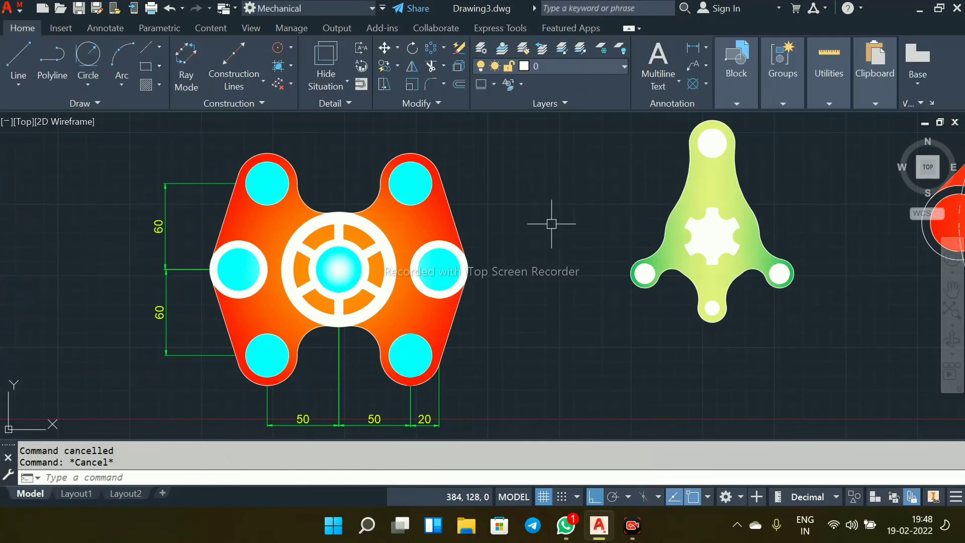
# Step: Add a radius dimension to the orange plate's middle-left cyan circle, with its text outside the plate's upper-left edge
pyautogui.click(706, 47)
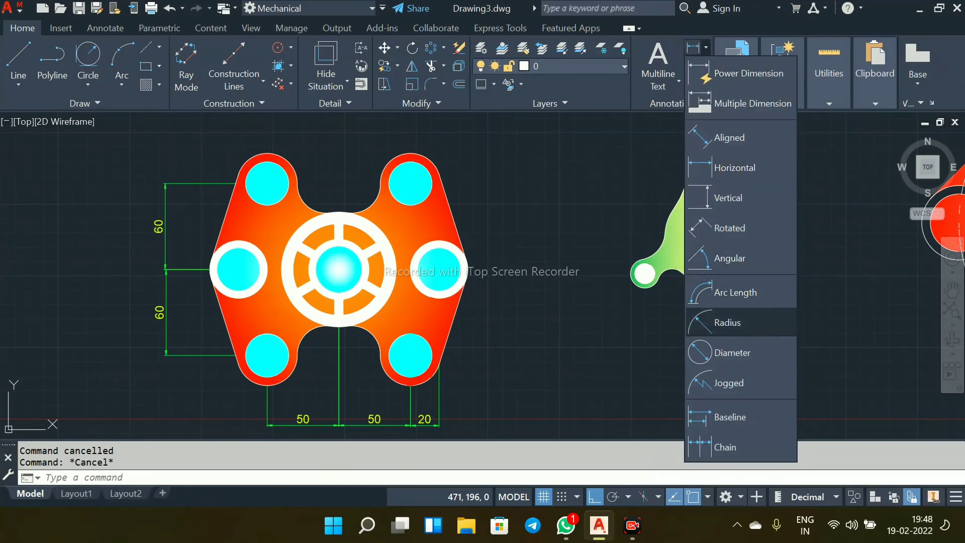
pyautogui.click(734, 323)
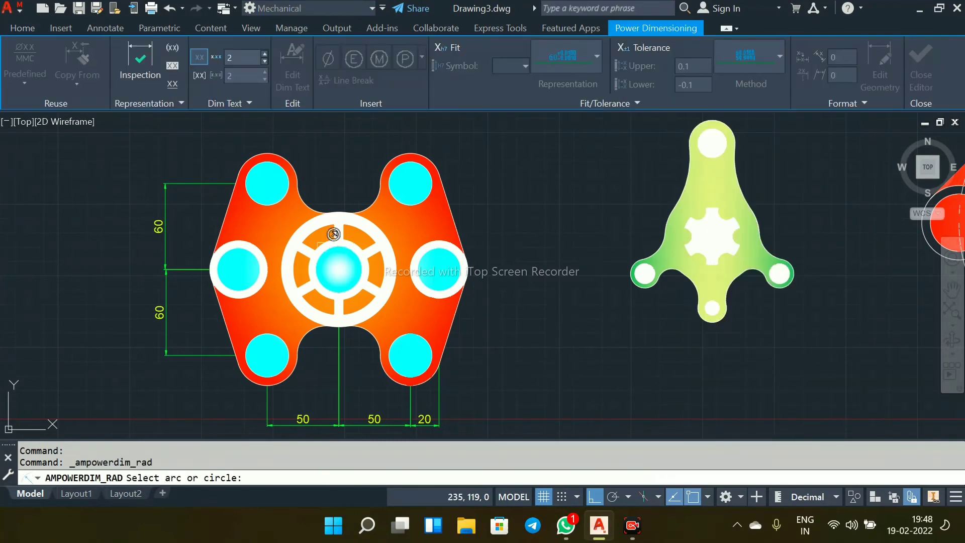
pyautogui.click(223, 248)
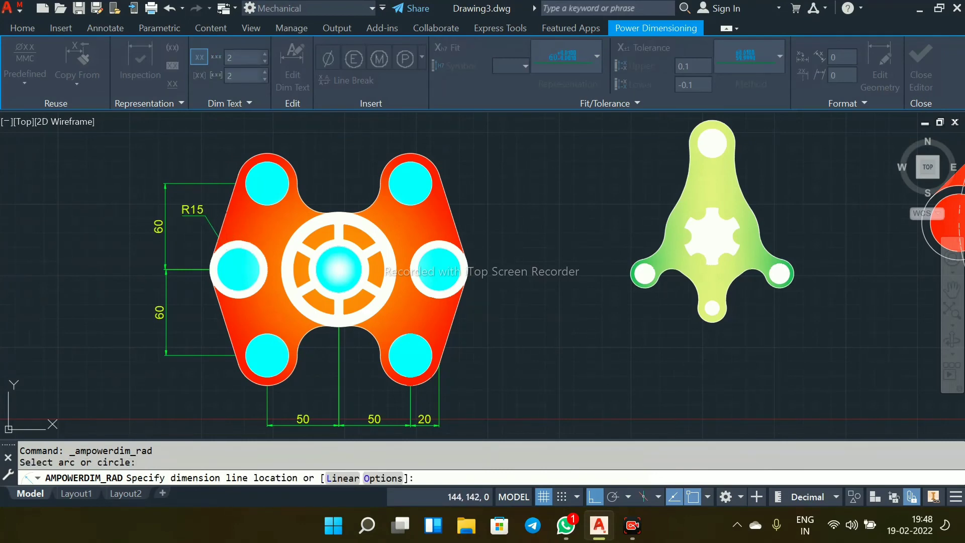
pyautogui.click(194, 209)
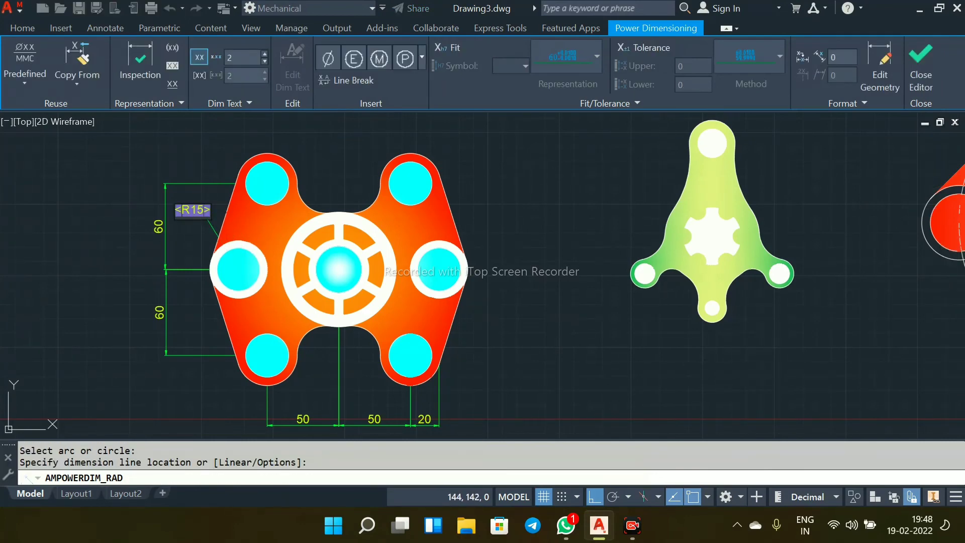
pyautogui.click(921, 66)
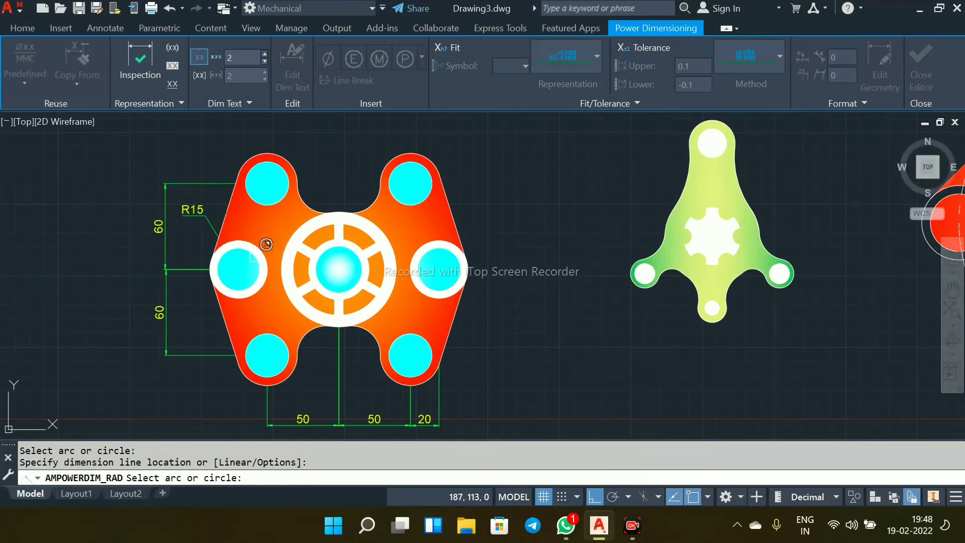
# Step: Add a radius dimension to the white outer circle around the middle-left hole, with its text just below the inner circle's radius dimension
pyautogui.scroll(4, 266, 244)
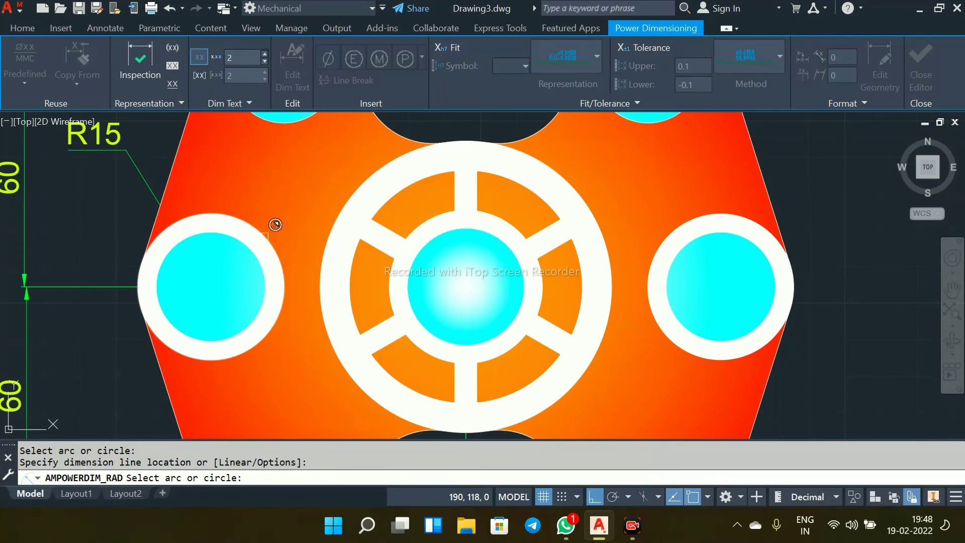
pyautogui.click(275, 224)
pyautogui.scroll(5, 294, 211)
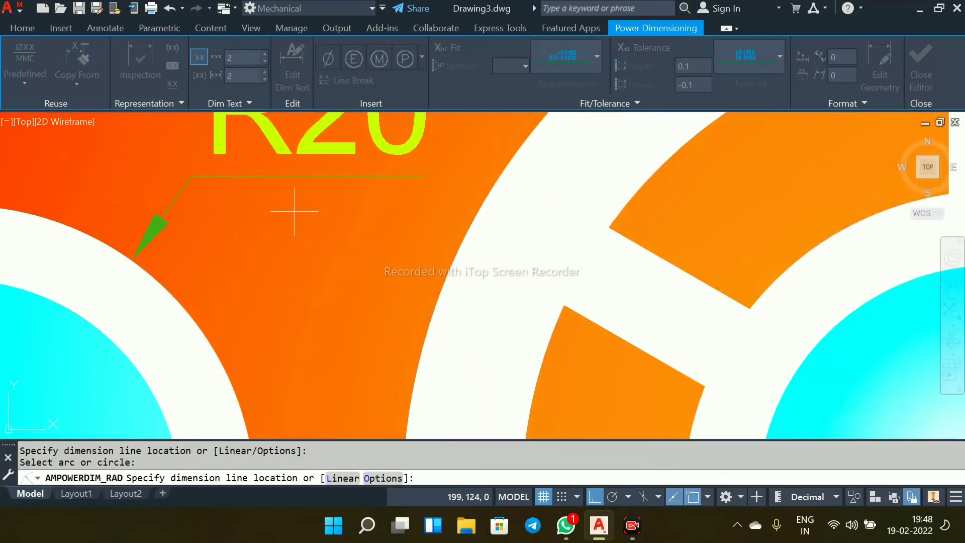
pyautogui.scroll(-6, 294, 211)
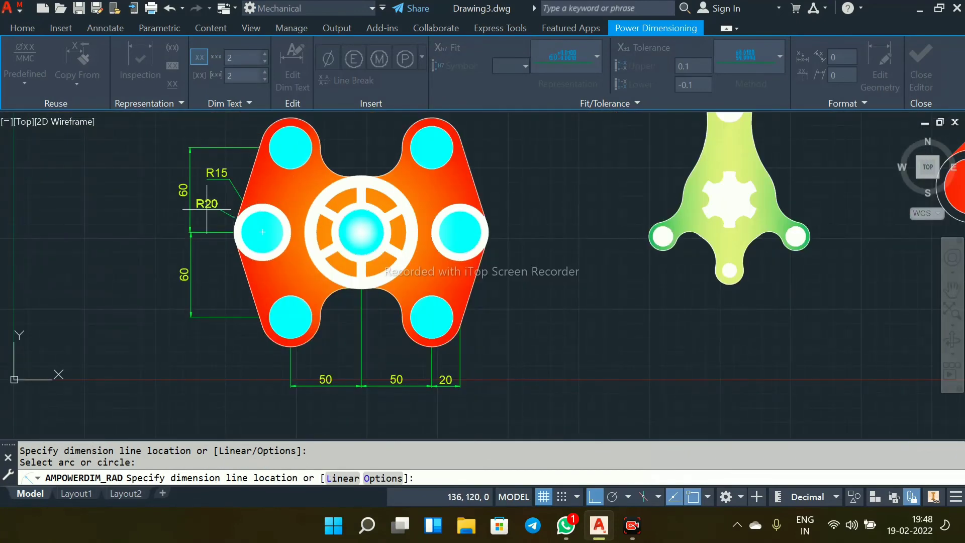
pyautogui.click(214, 204)
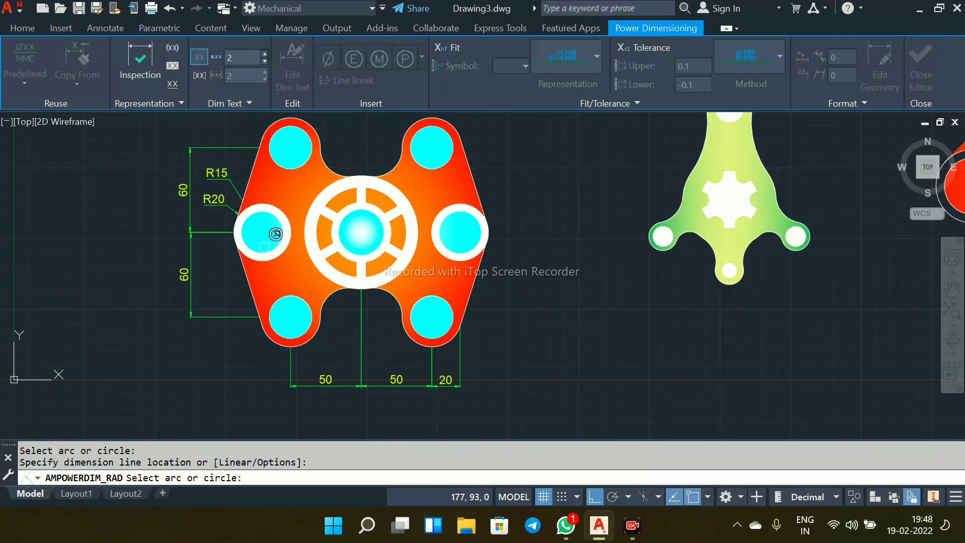
pyautogui.scroll(5, 272, 161)
pyautogui.scroll(-7, 271, 161)
pyautogui.scroll(4, 302, 131)
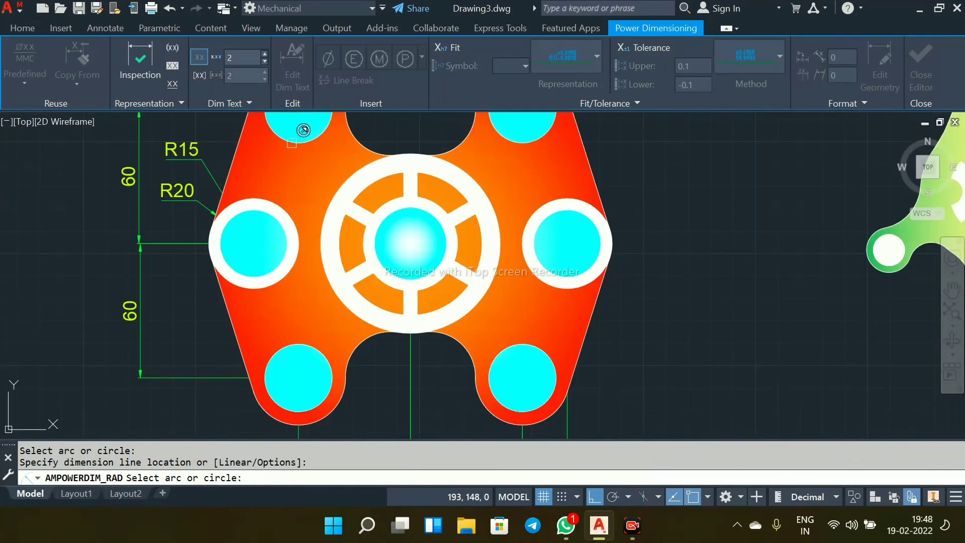
# Step: Add a radius dimension to the orange plate's upper-left cyan circle, with its text outside the plate's upper-left lobe
pyautogui.scroll(3, 304, 130)
pyautogui.scroll(-7, 309, 133)
pyautogui.scroll(2, 296, 228)
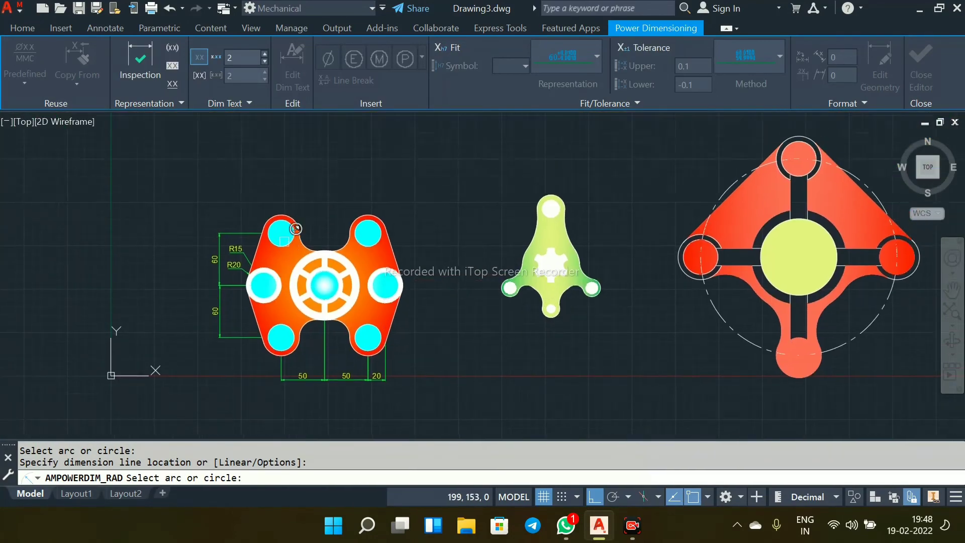
pyautogui.scroll(2, 297, 229)
pyautogui.click(279, 220)
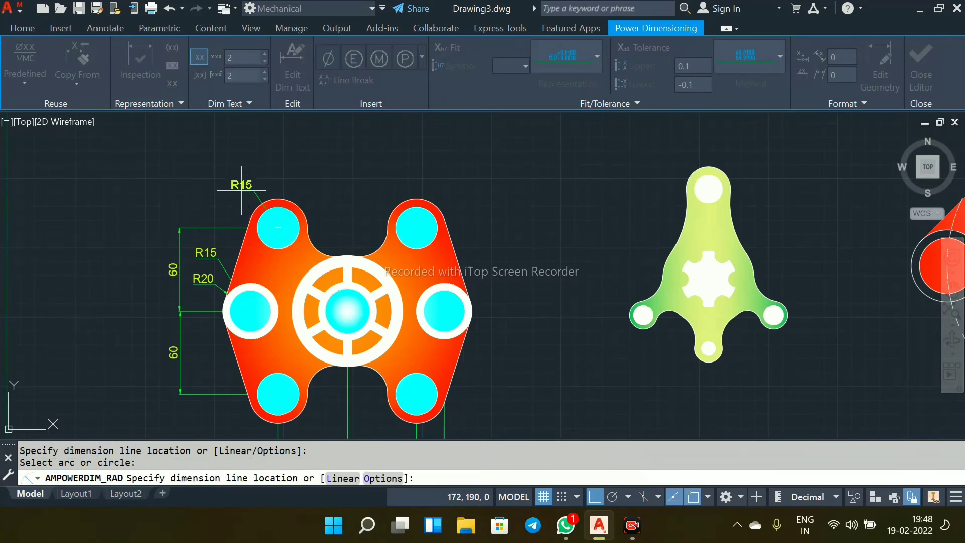
pyautogui.click(227, 189)
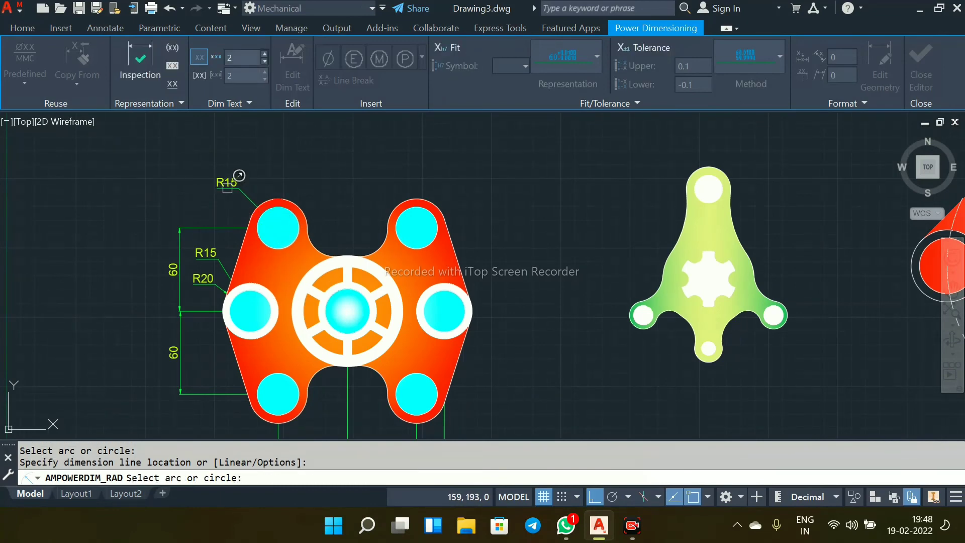
# Step: Add radius dimensions to the upper-left lobe's outer arc and the concave arc beside it, with both texts above the orange plate
pyautogui.click(296, 202)
pyautogui.click(310, 170)
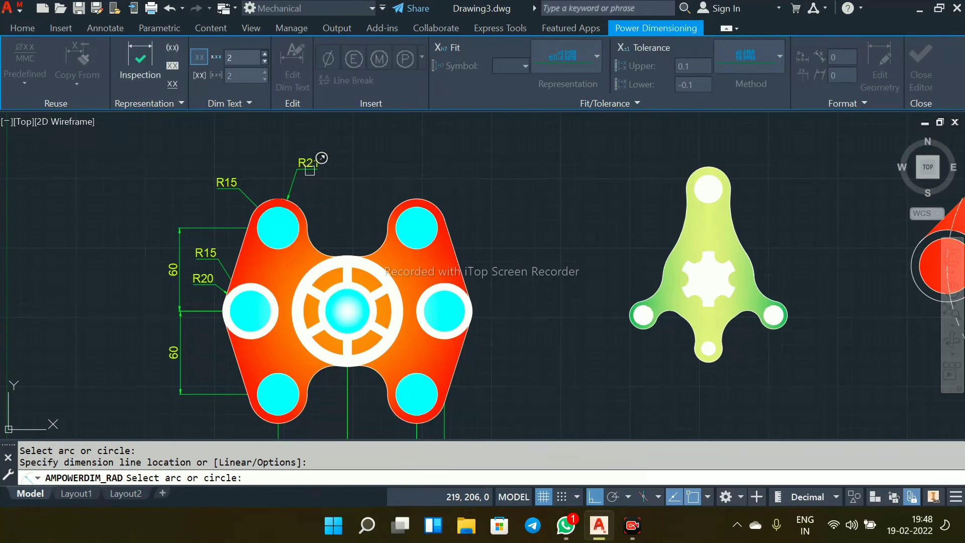
pyautogui.click(314, 238)
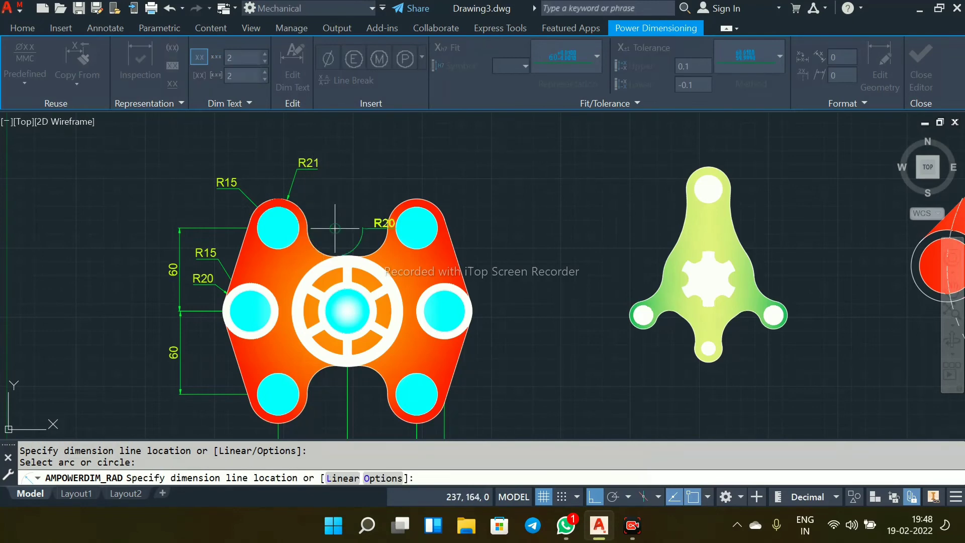
pyautogui.click(340, 179)
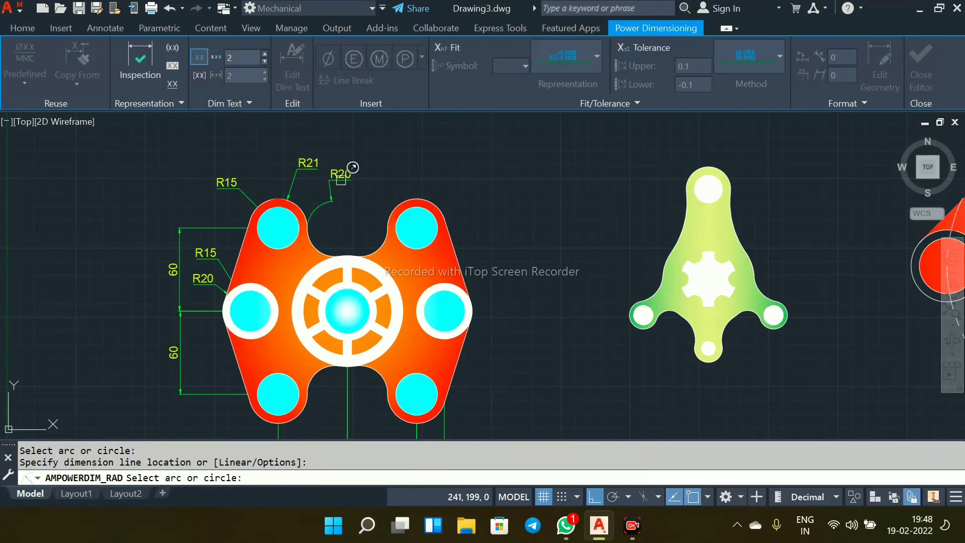
# Step: Add radius dimensions to the central wheel's cyan hub and its rim's inner circle, with both texts above the wheel
pyautogui.click(374, 285)
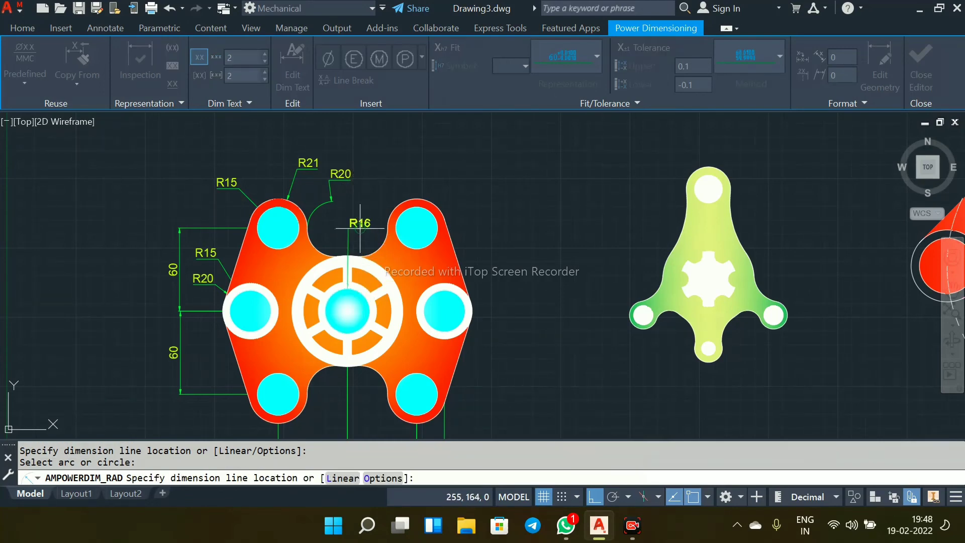
pyautogui.click(343, 231)
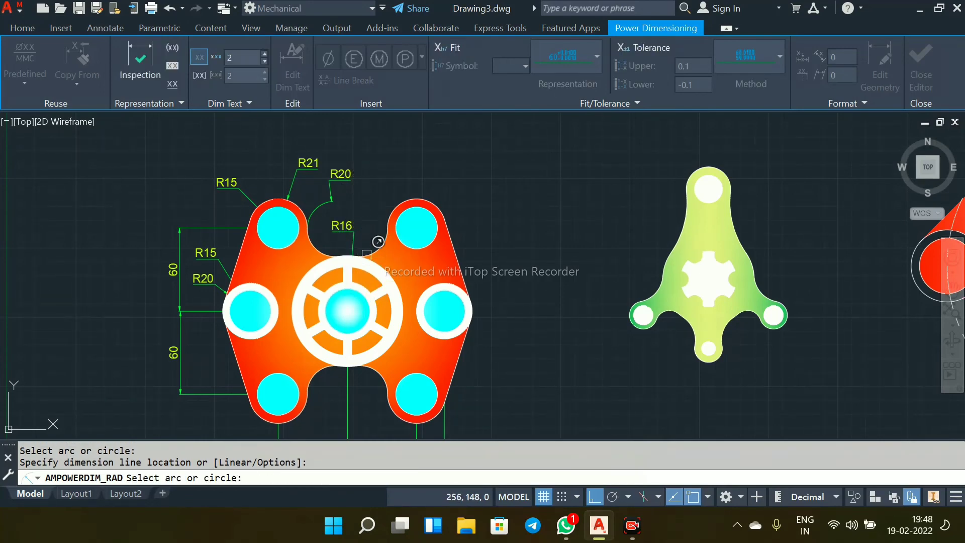
pyautogui.click(390, 271)
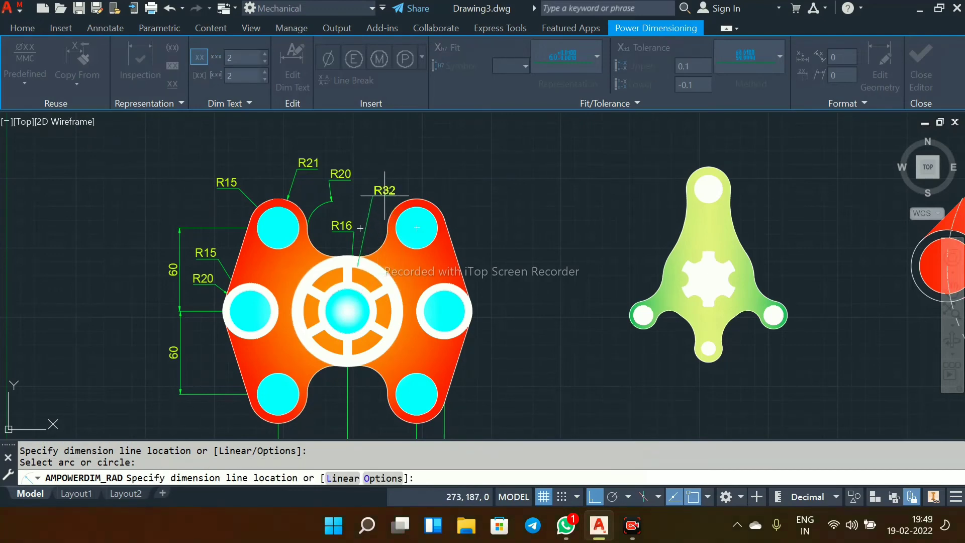
pyautogui.click(385, 193)
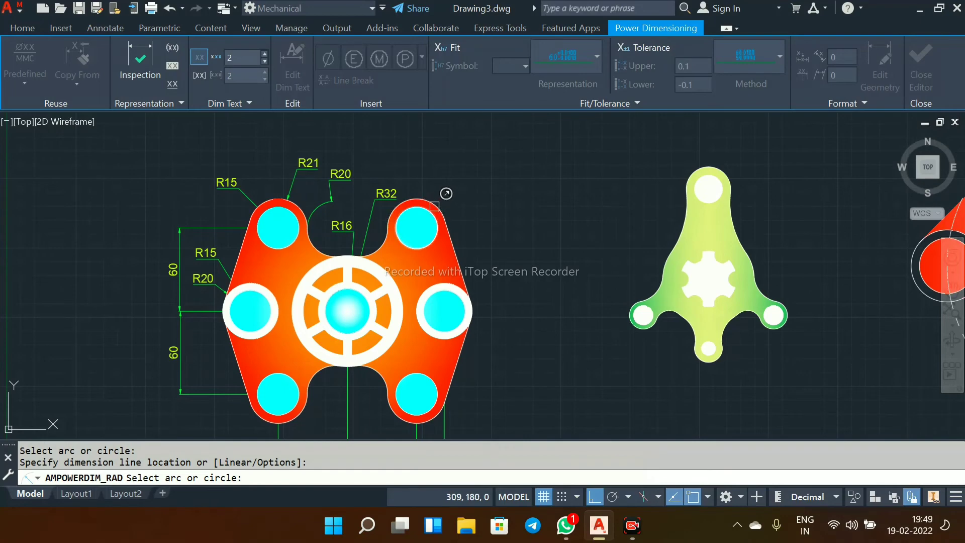
# Step: Add radius dimensions to the upper-right lobe's outer arc and the middle-right cyan circle, with both texts outside the orange plate
pyautogui.click(442, 198)
pyautogui.click(448, 186)
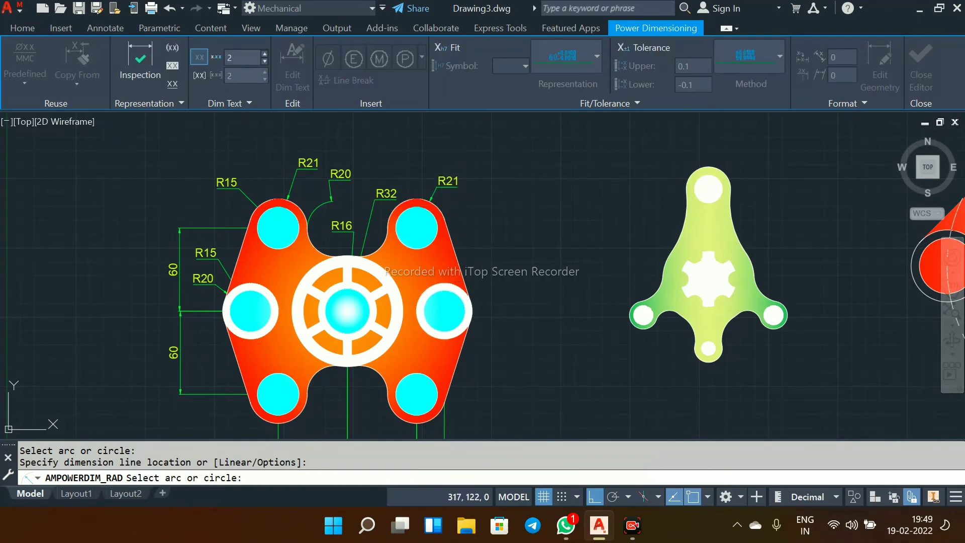
pyautogui.click(460, 290)
pyautogui.click(522, 245)
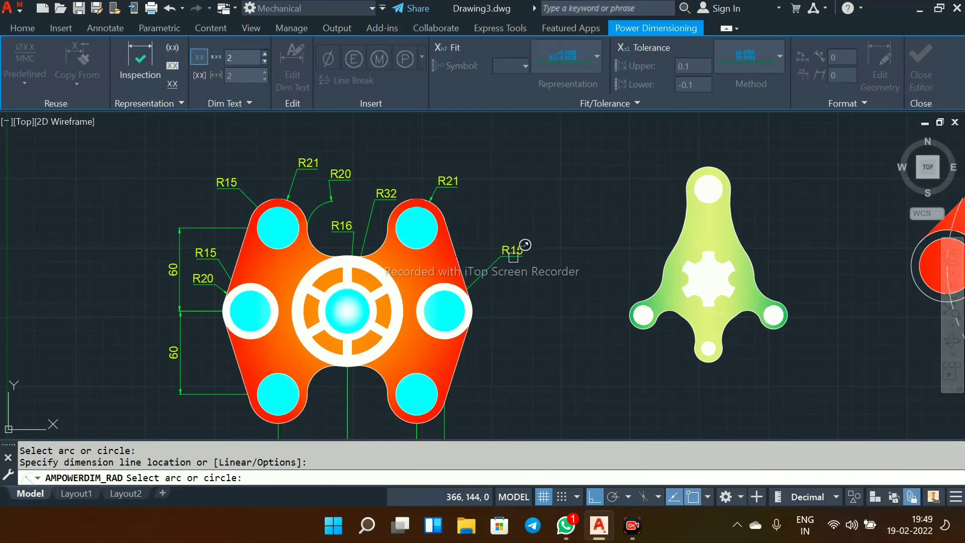
# Step: Add a radius dimension to the white outer circle around the middle-right hole, with its text above the inner circle's radius dimension
pyautogui.scroll(2, 448, 281)
pyautogui.click(452, 263)
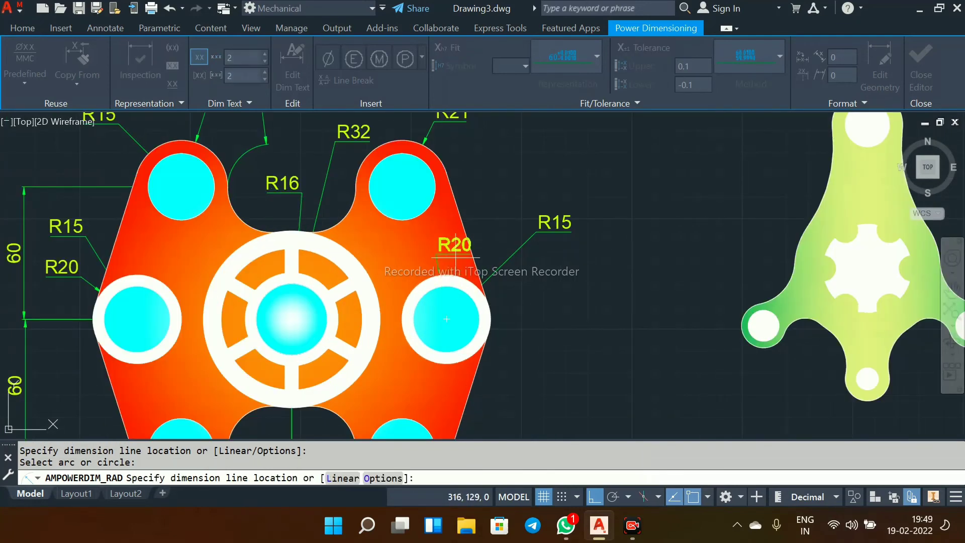
pyautogui.click(521, 189)
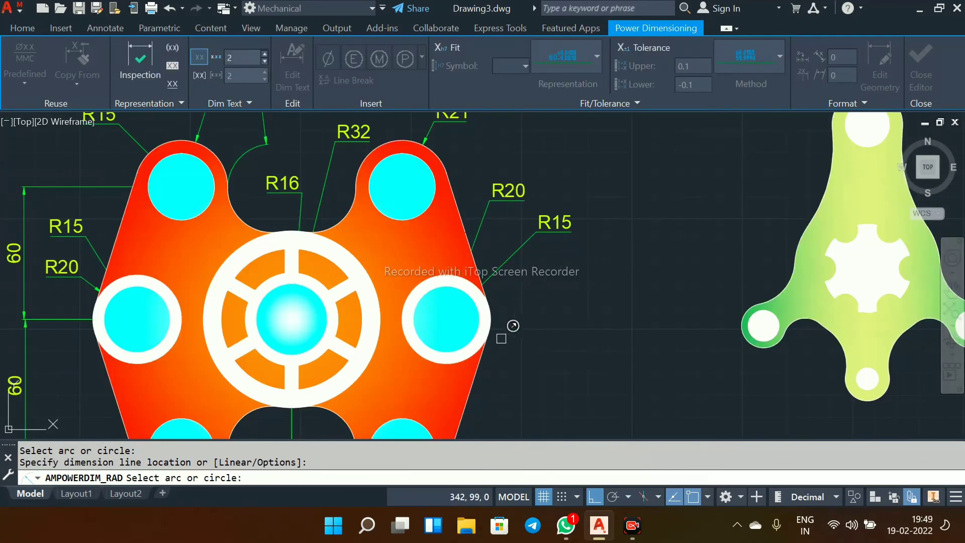
# Step: Add a radius dimension to the orange plate's lower-right cyan circle, with its text outside the plate's right edge
pyautogui.scroll(-4, 512, 326)
pyautogui.scroll(3, 477, 329)
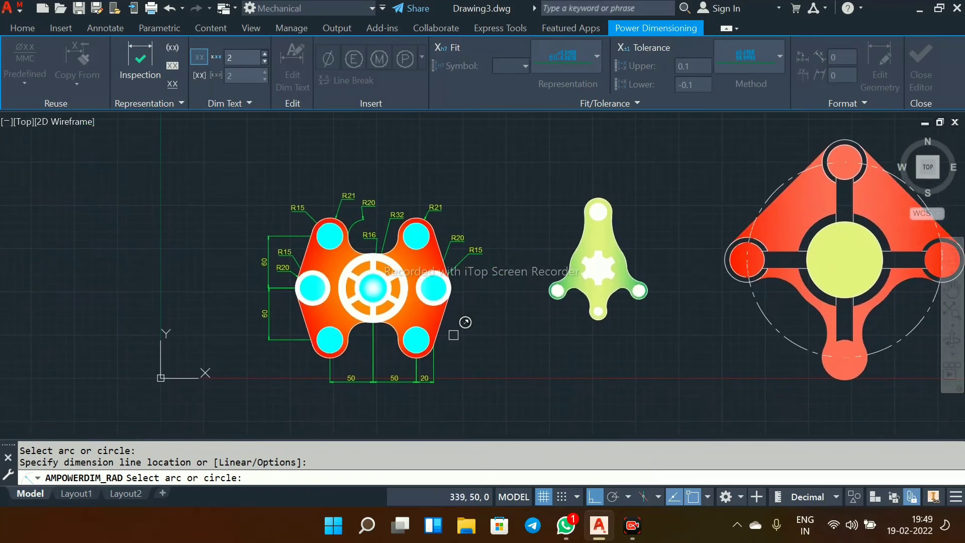
pyautogui.click(431, 342)
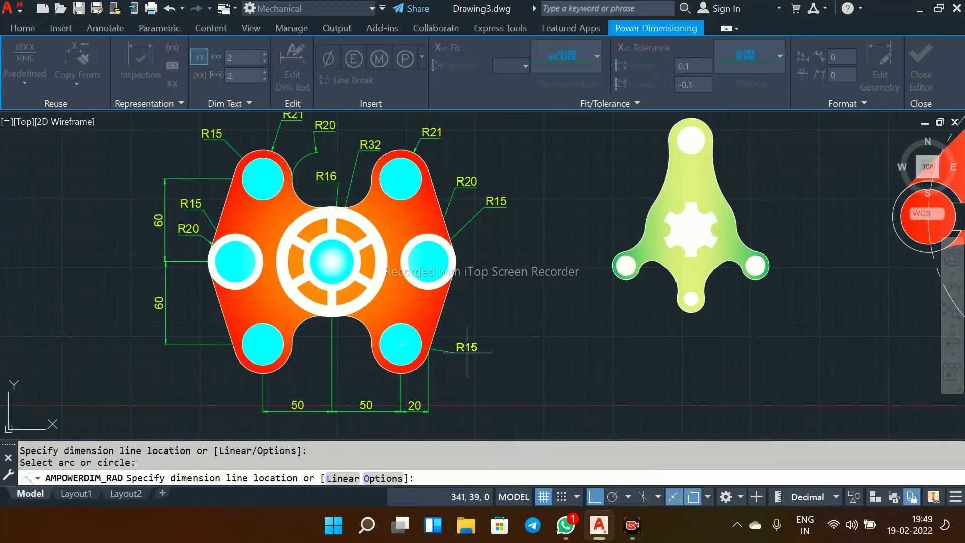
pyautogui.click(481, 355)
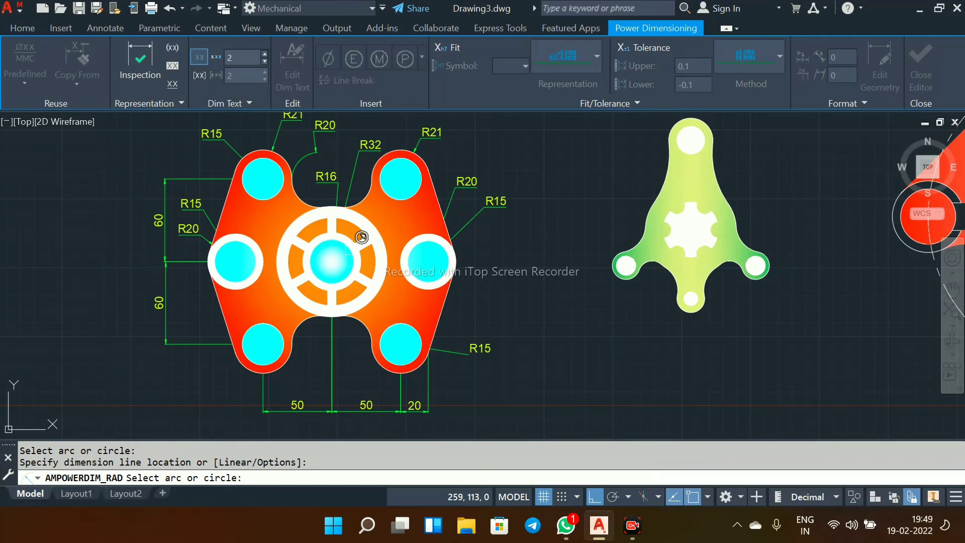
# Step: Add a radius dimension to the outer circle of the white ring around the central hub, with its text in the lower notch
pyautogui.click(312, 286)
pyautogui.click(264, 306)
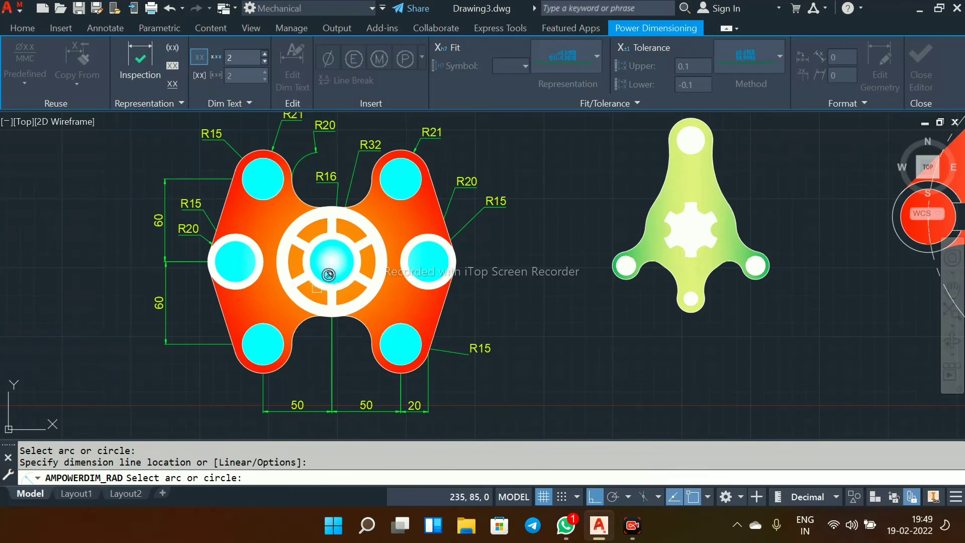
pyautogui.click(326, 318)
pyautogui.click(331, 352)
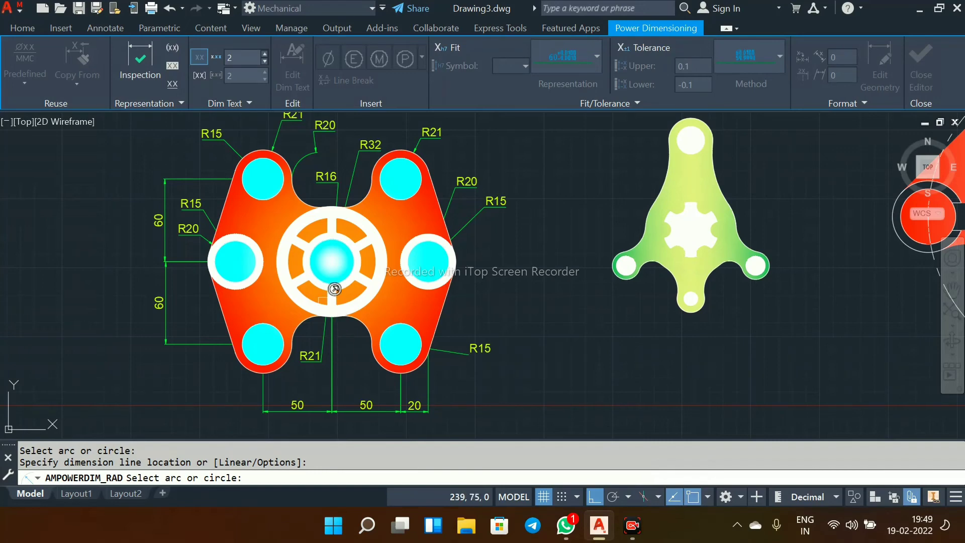
pyautogui.scroll(4, 331, 289)
pyautogui.press('Escape')
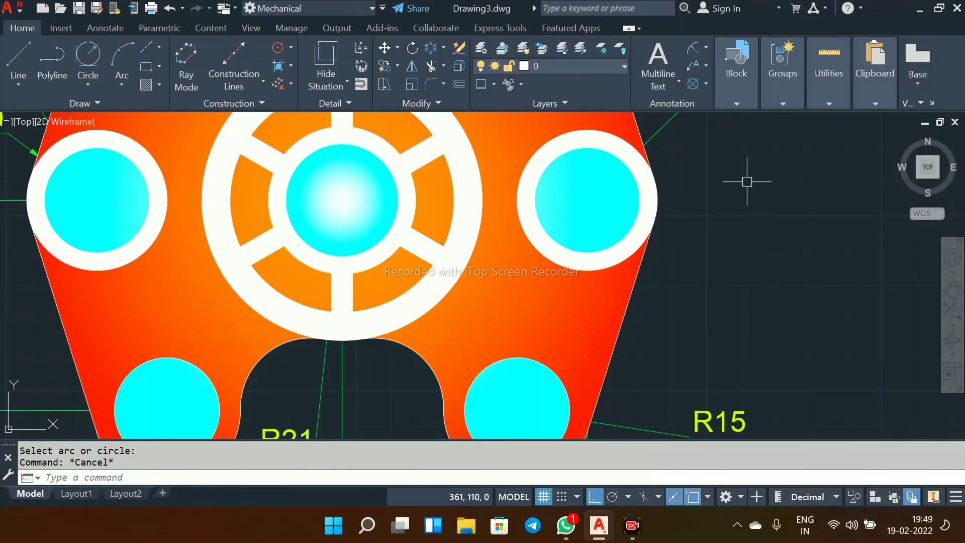
# Step: Try to add a horizontal dimension across the width of the wheel's lower spoke, with its text in the lower notch
pyautogui.click(705, 48)
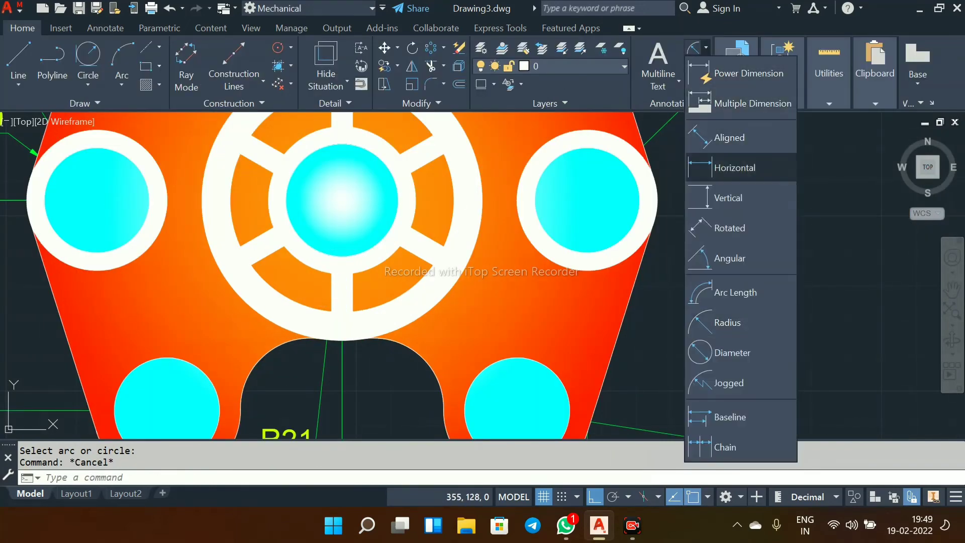
pyautogui.click(734, 167)
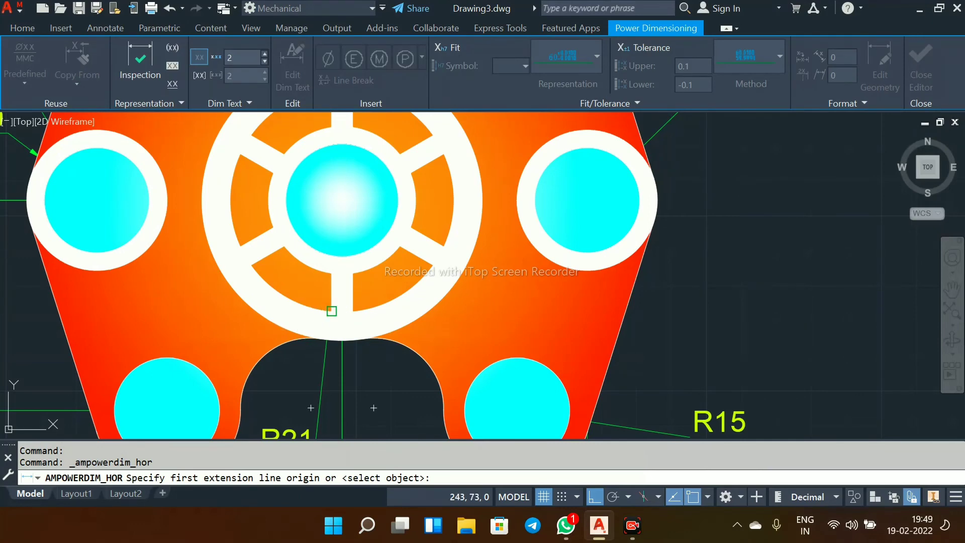
pyautogui.click(331, 311)
pyautogui.click(353, 311)
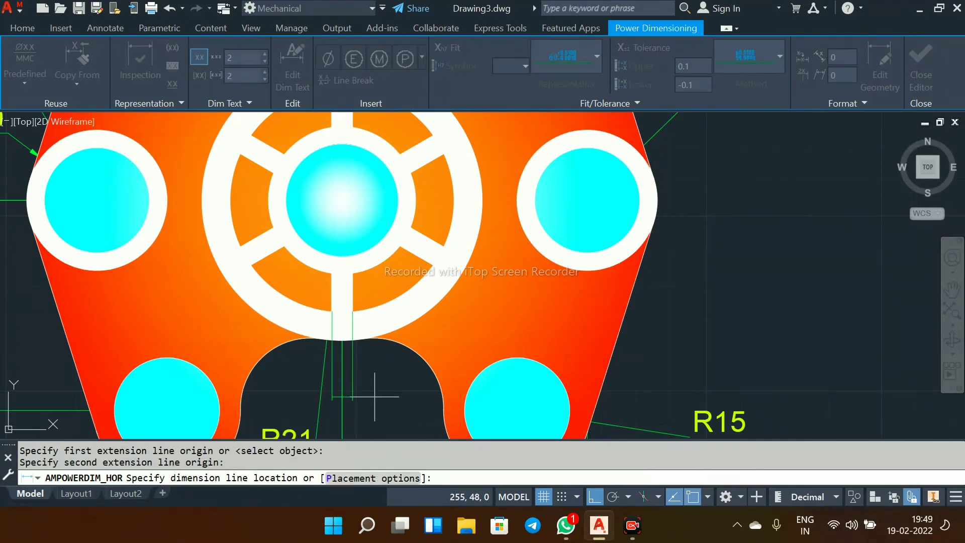
pyautogui.click(355, 397)
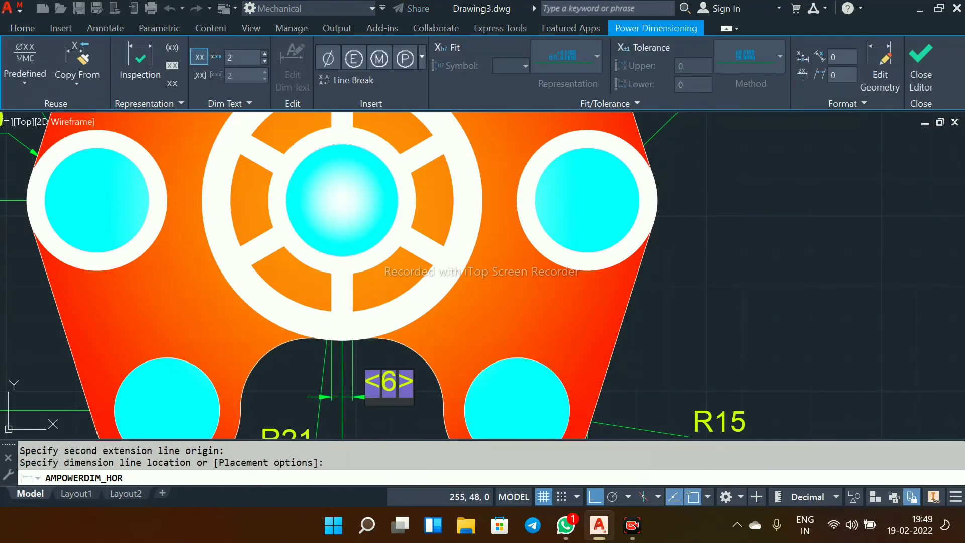
pyautogui.press('Escape')
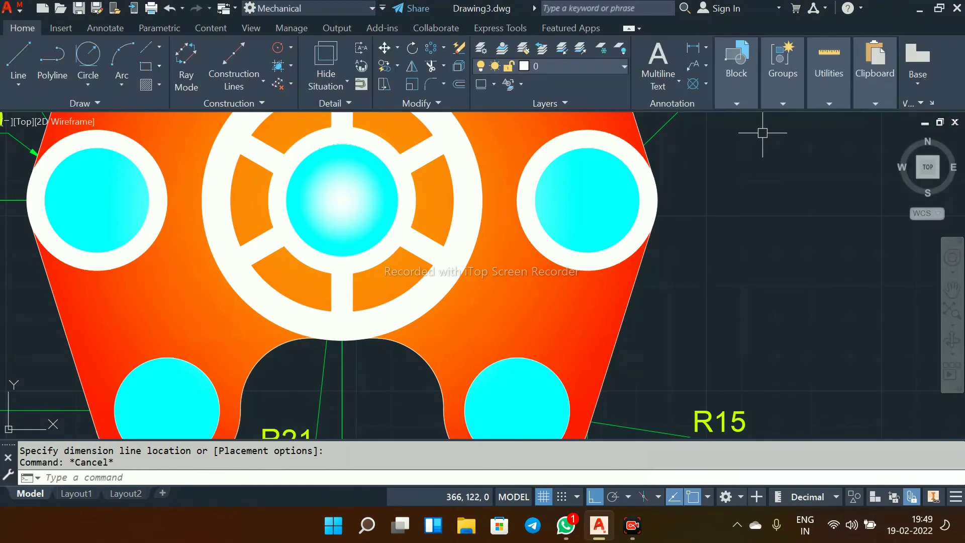
# Step: Add a horizontal dimension from the green plate's bottom hole centre to its left hole centre, placed below the plate
pyautogui.scroll(-4, 734, 143)
pyautogui.moveTo(692, 188); pyautogui.dragTo(567, 282, button='middle')
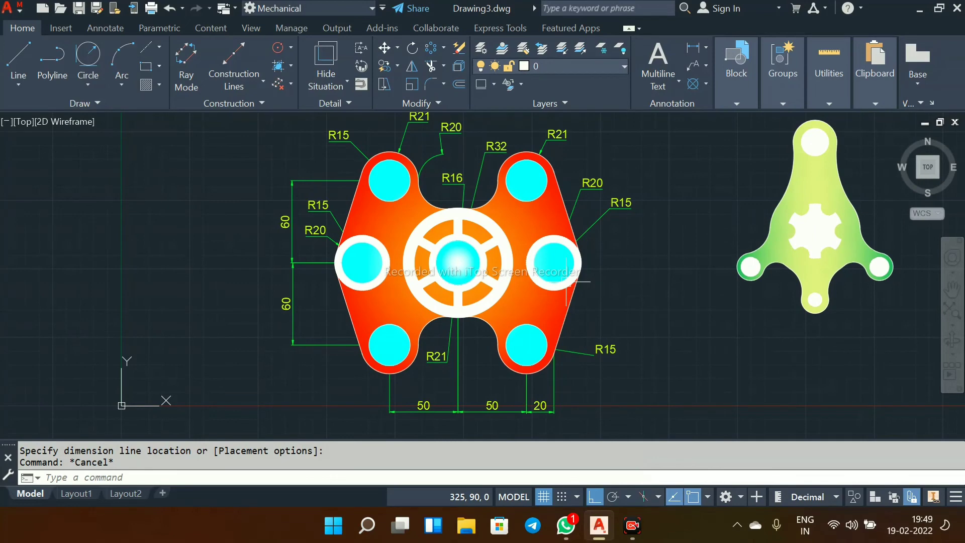
pyautogui.moveTo(560, 282); pyautogui.dragTo(433, 285, button='middle')
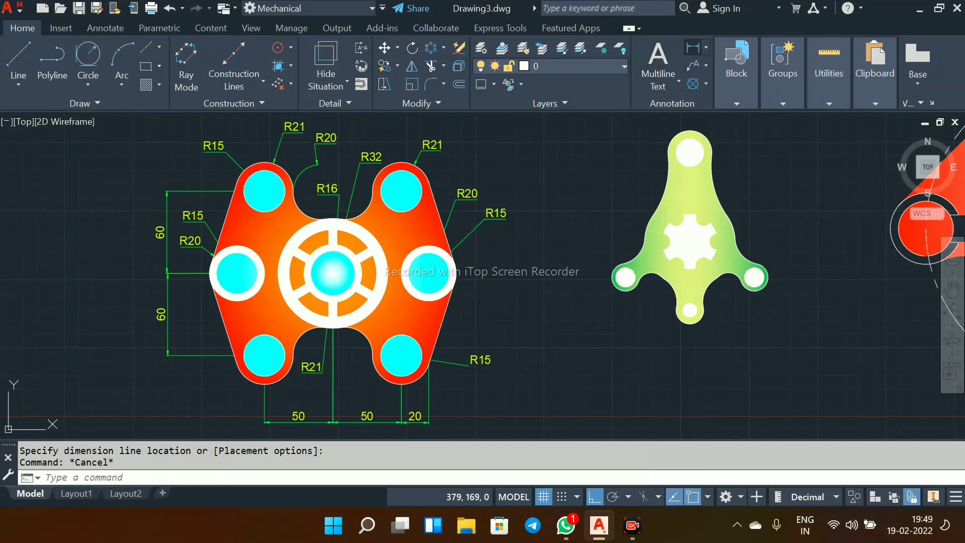
pyautogui.click(694, 47)
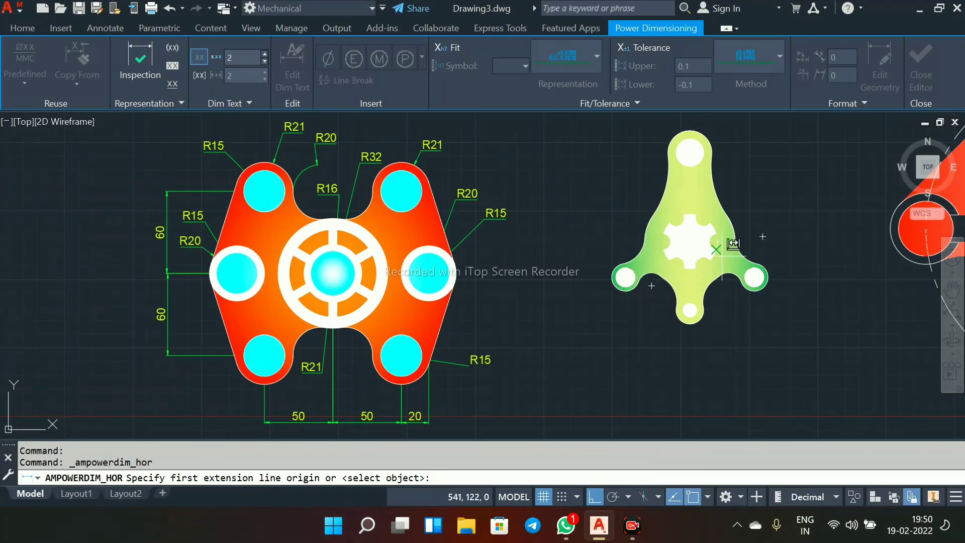
pyautogui.scroll(4, 691, 292)
pyautogui.click(686, 328)
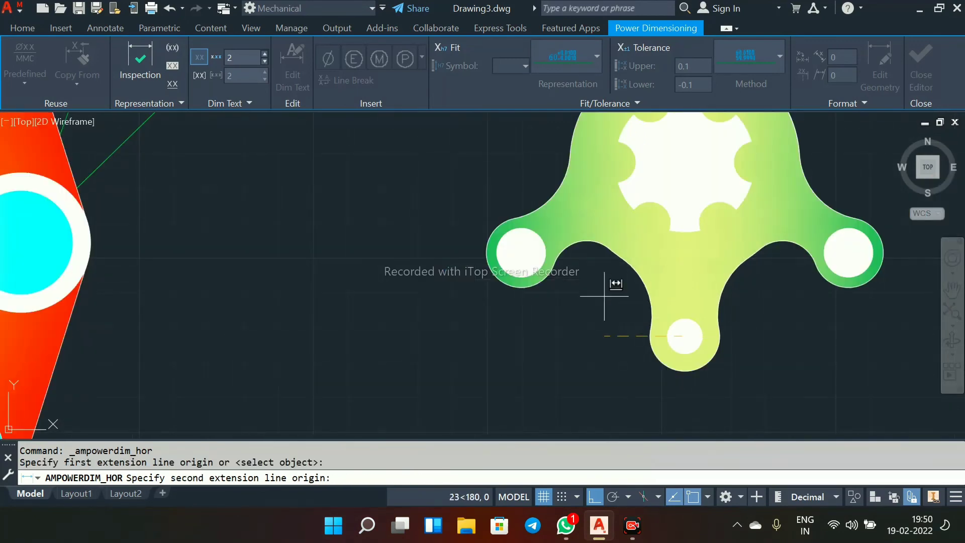
pyautogui.click(522, 253)
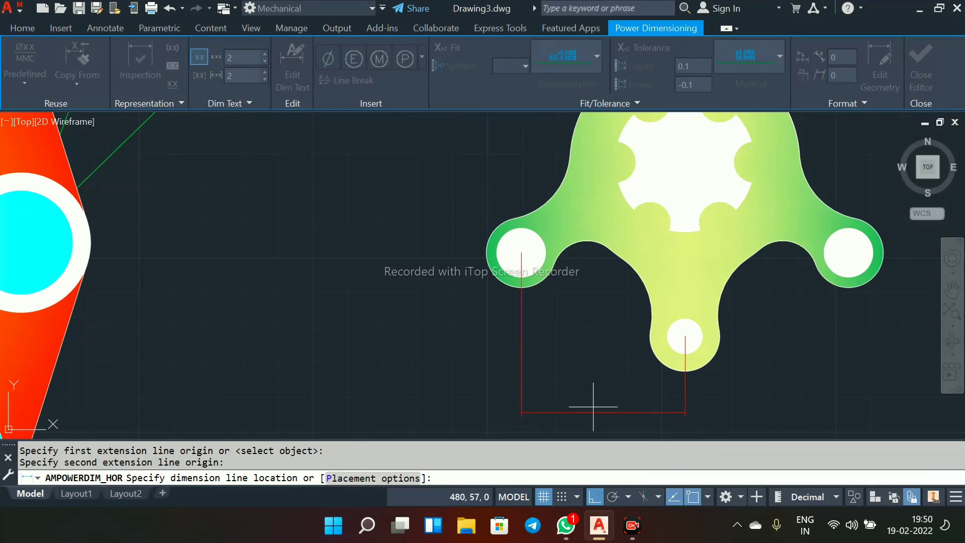
pyautogui.click(599, 410)
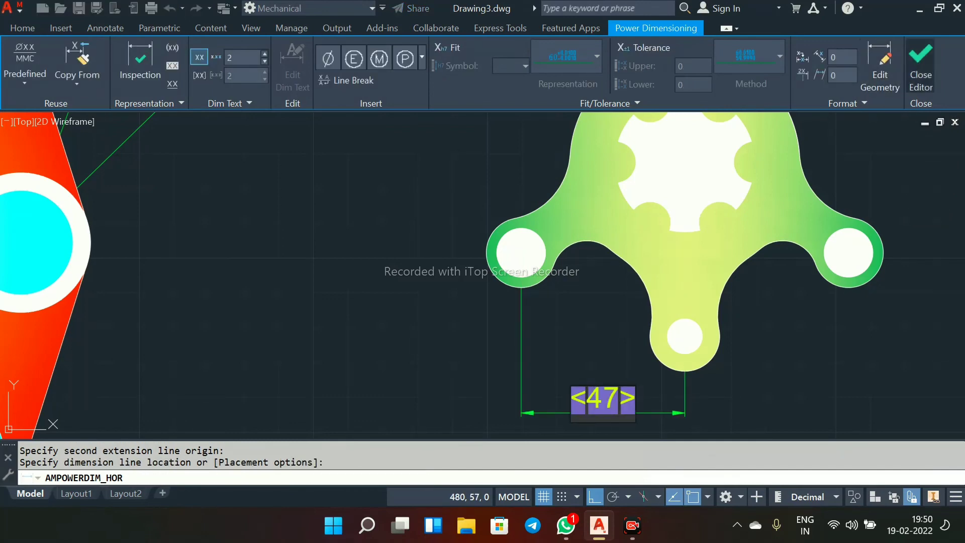
pyautogui.click(921, 70)
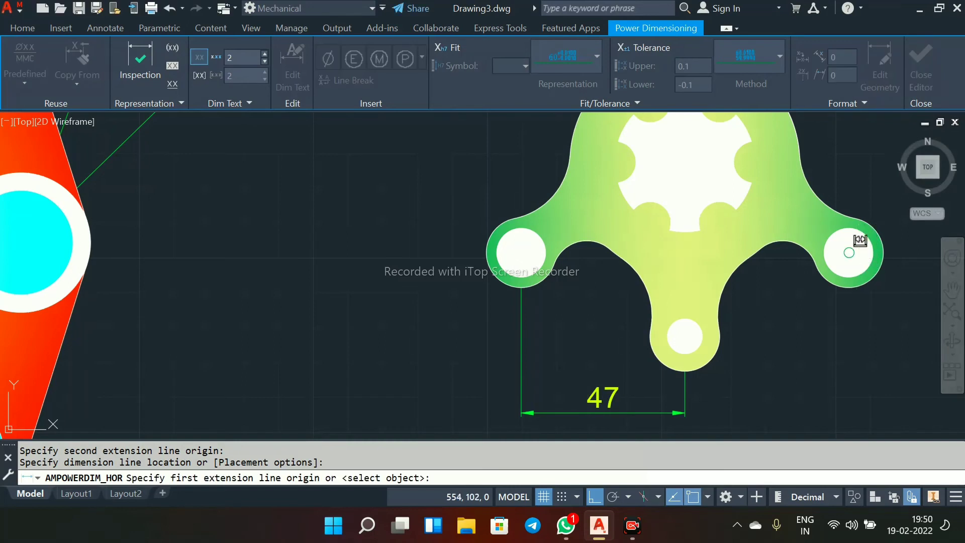
# Step: Add a horizontal dimension from the green plate's right hole centre to its bottom hole centre, in line with the first one
pyautogui.click(857, 237)
pyautogui.click(686, 335)
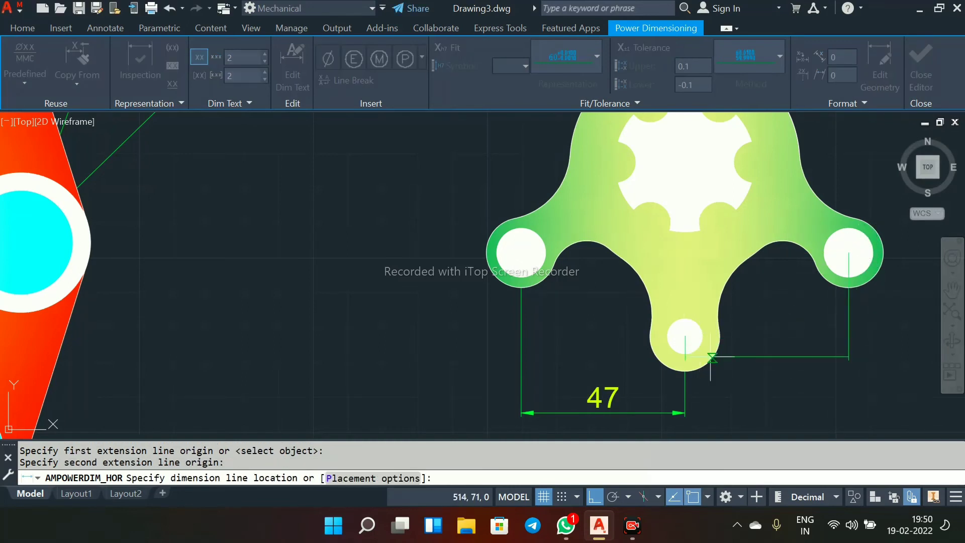
pyautogui.click(737, 402)
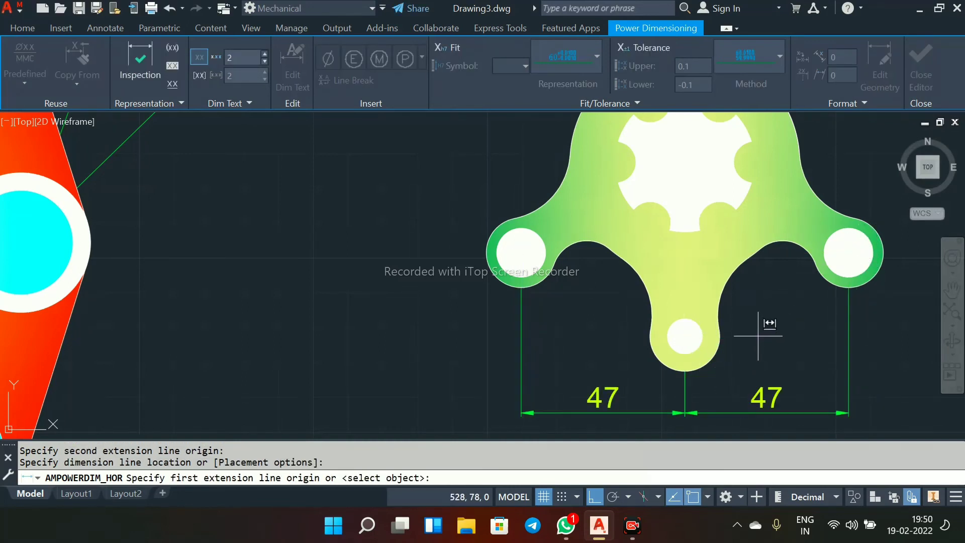
pyautogui.scroll(4, 749, 279)
pyautogui.scroll(-8, 744, 276)
pyautogui.scroll(3, 759, 290)
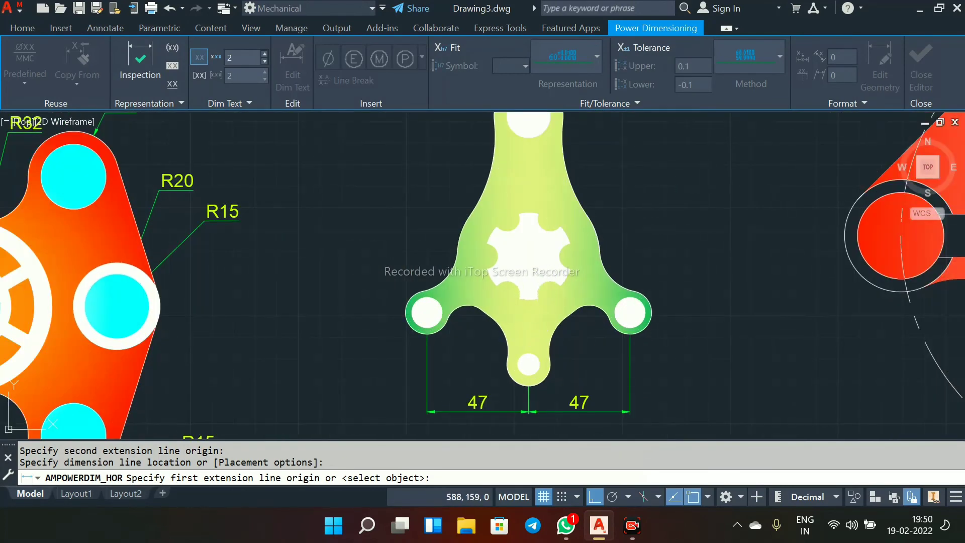
# Step: Add a vertical dimension from the green plate's top hole centre to the central cut-out's centre, placed right of the plate
pyautogui.press('Escape')
pyautogui.press('Escape')
pyautogui.click(706, 47)
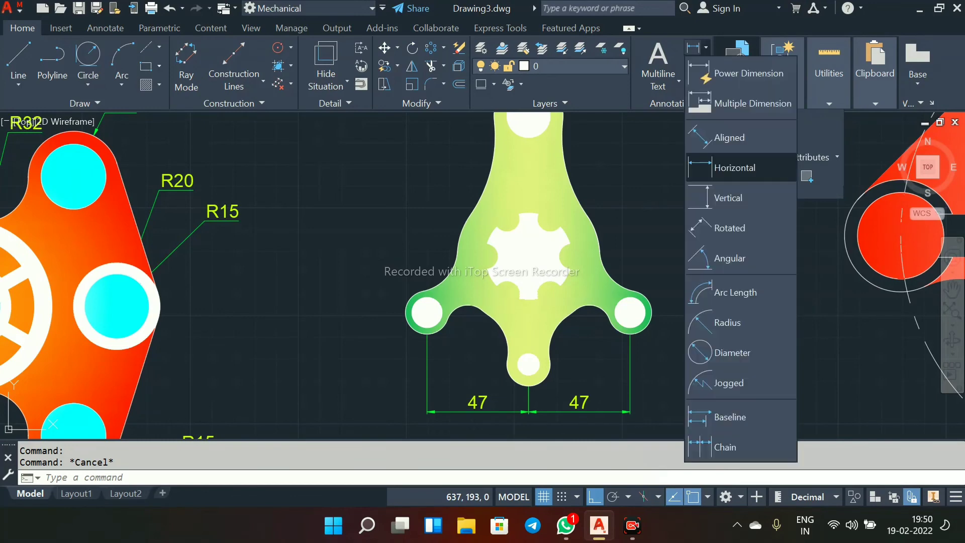
pyautogui.click(724, 200)
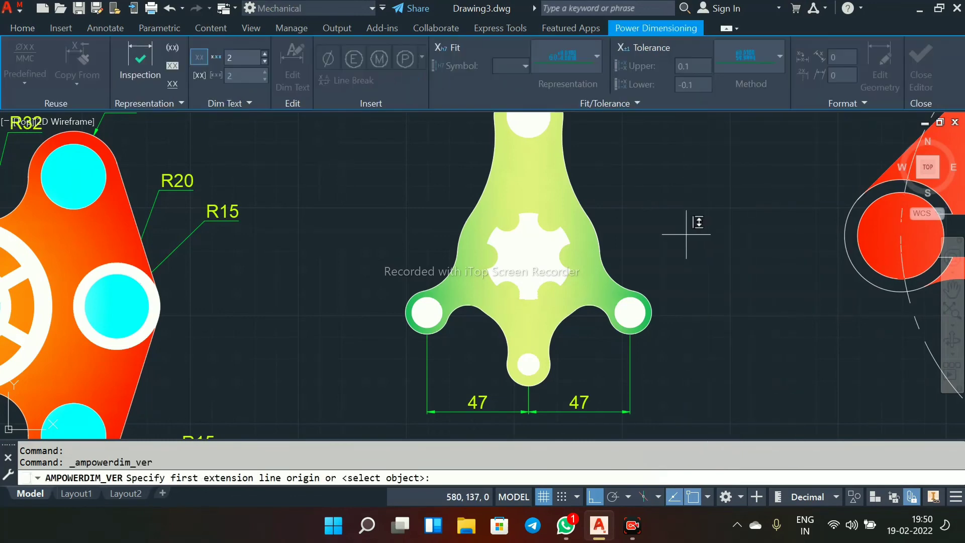
pyautogui.moveTo(692, 217); pyautogui.dragTo(652, 285, button='middle')
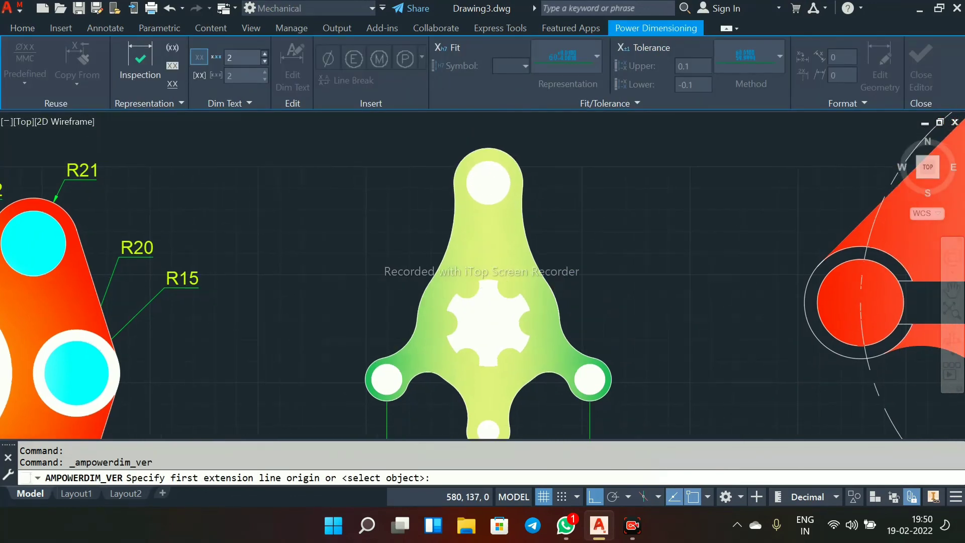
pyautogui.click(489, 182)
pyautogui.click(488, 321)
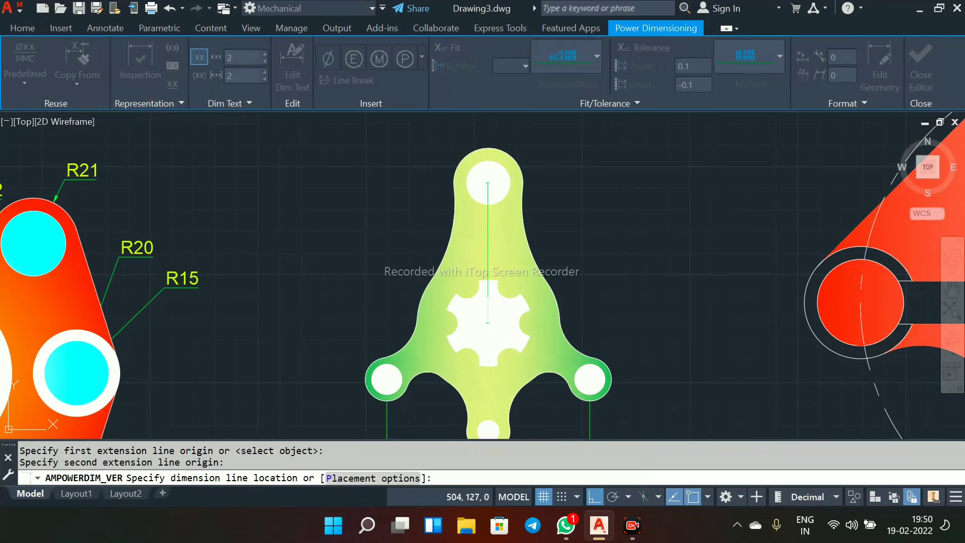
pyautogui.click(635, 233)
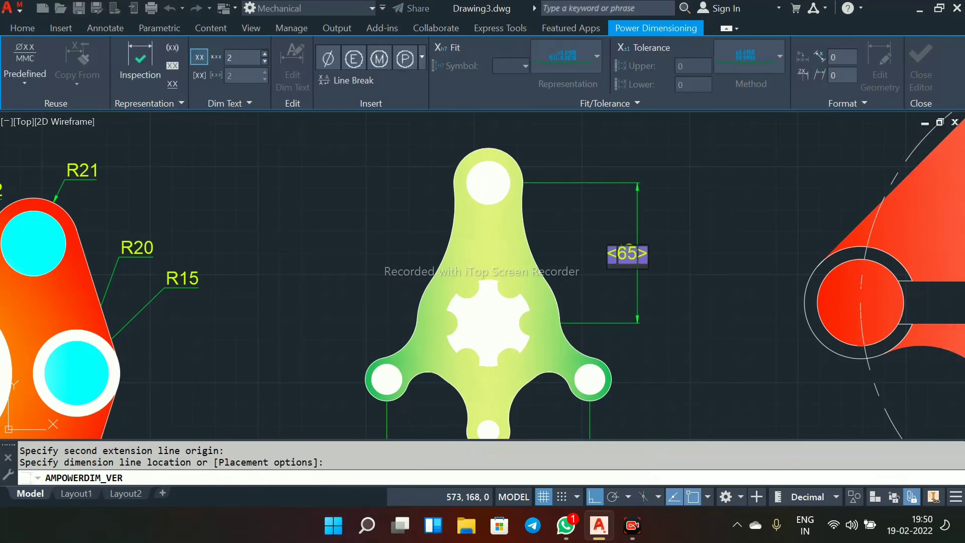
pyautogui.moveTo(666, 287); pyautogui.dragTo(663, 217, button='middle')
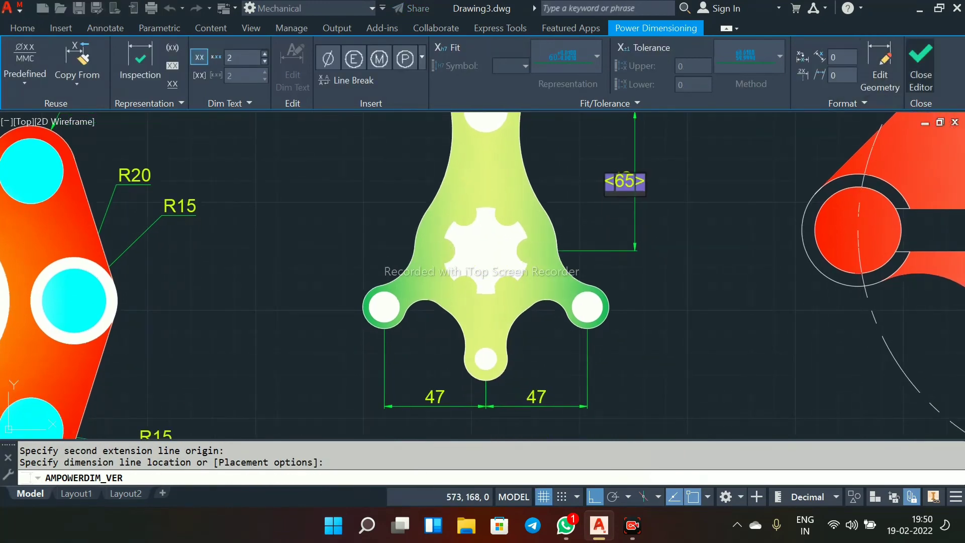
pyautogui.click(921, 68)
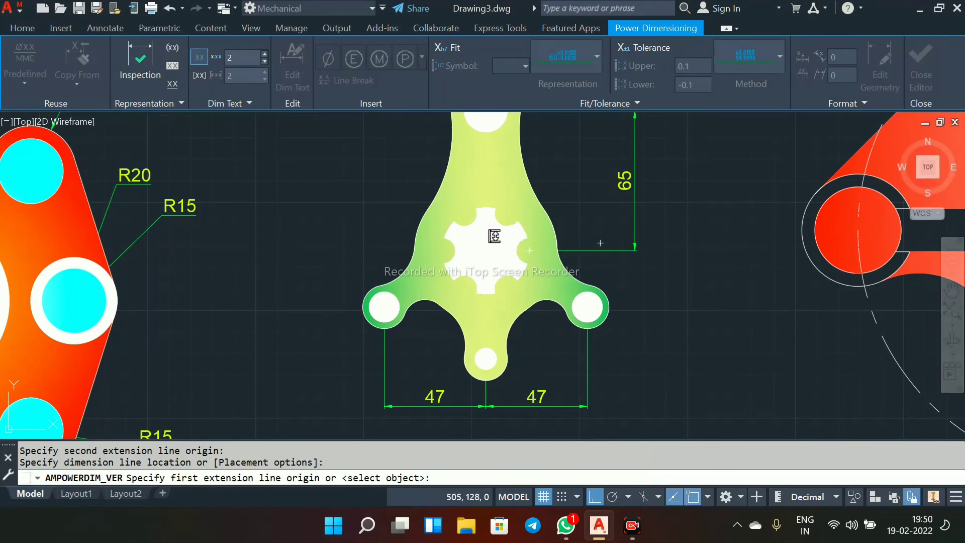
# Step: Add vertical dimensions from the central cut-out's centre to the right hole and from there to the bottom hole, in line with the first
pyautogui.click(494, 238)
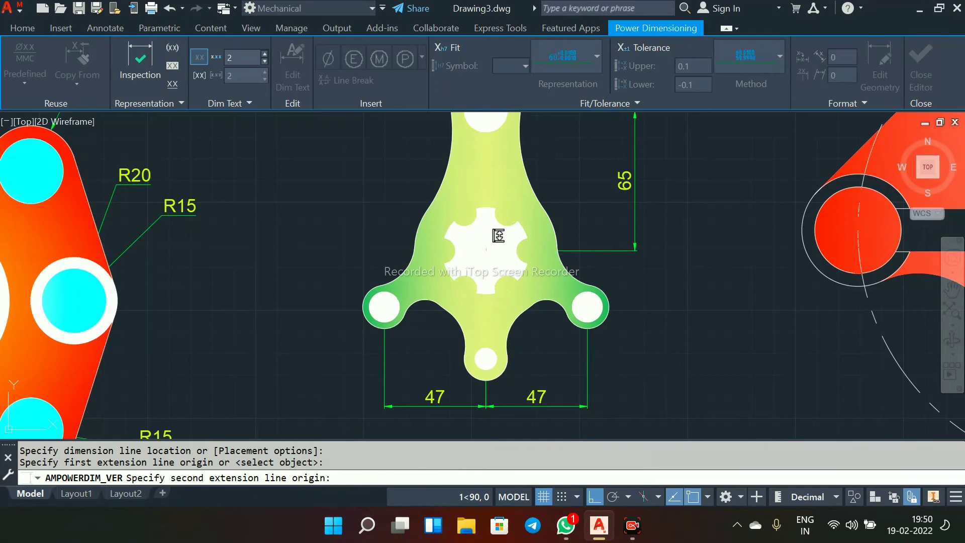
pyautogui.click(593, 308)
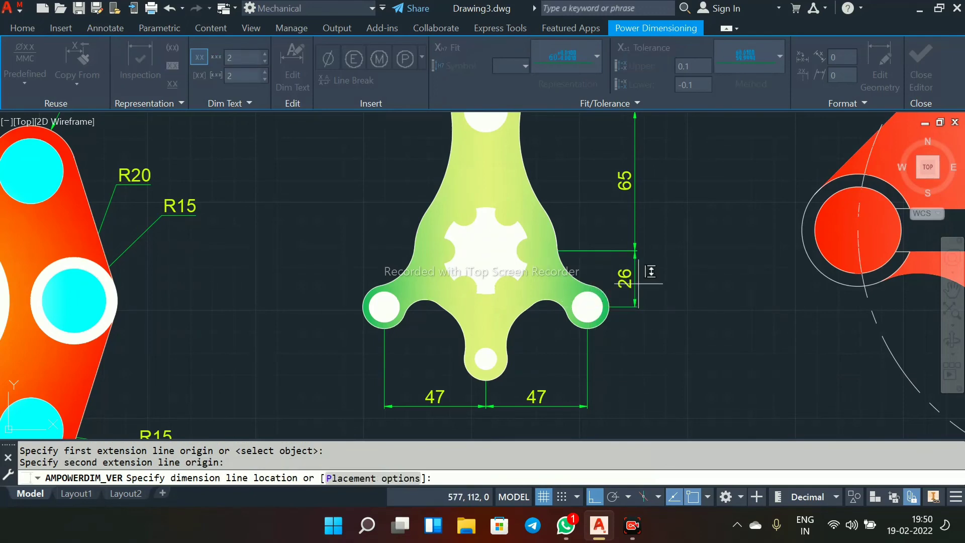
pyautogui.click(639, 284)
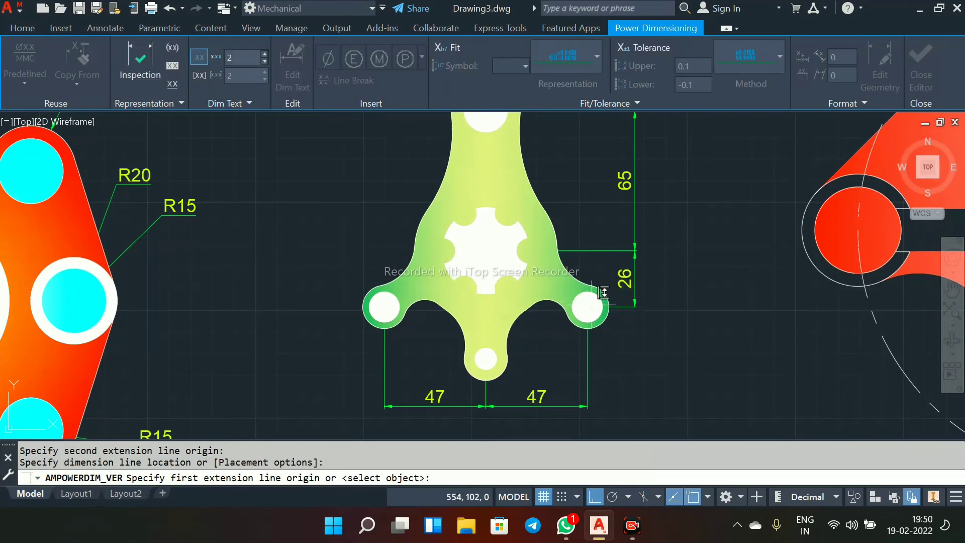
pyautogui.click(588, 306)
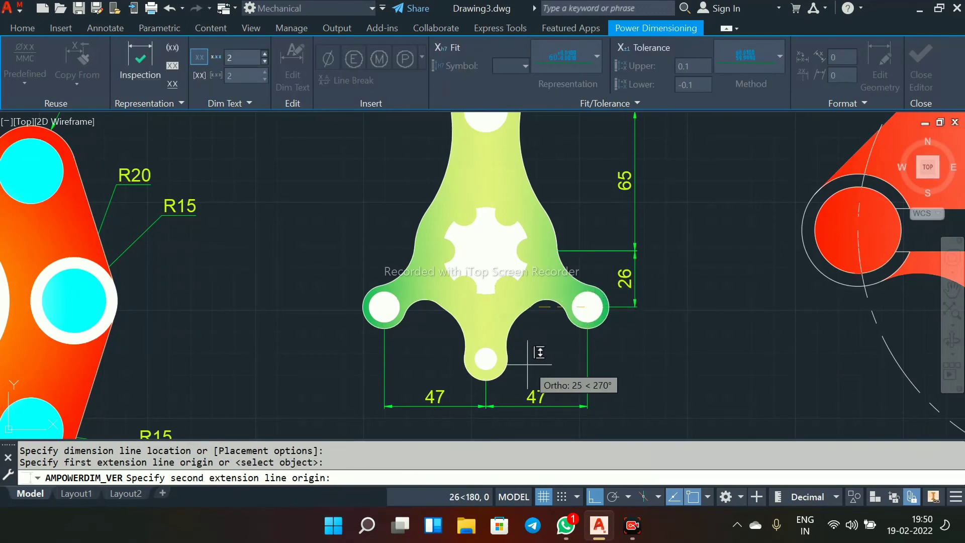
pyautogui.click(486, 358)
pyautogui.click(635, 346)
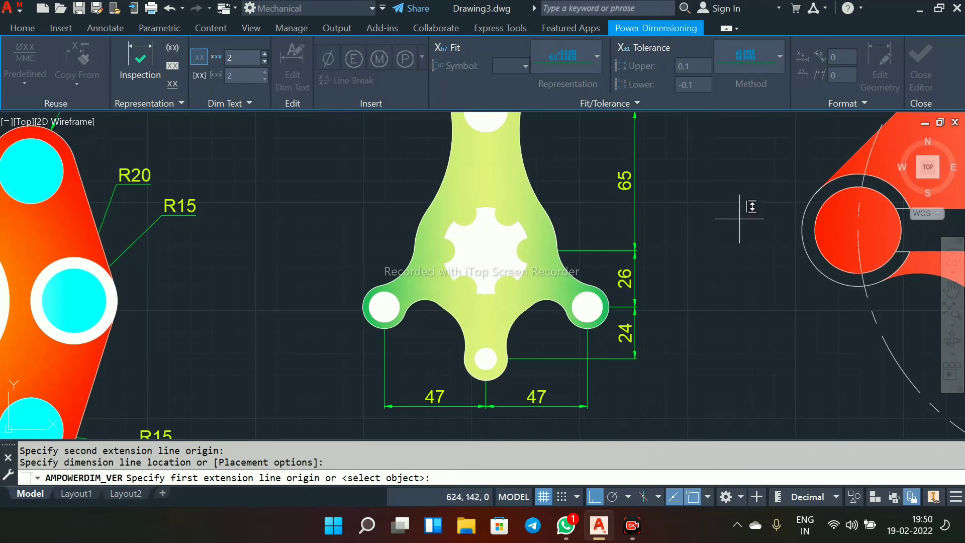
pyautogui.press('Escape')
# Step: Add radius dimensions to the outer arc around the green plate's left hole and to the hole itself, with both texts left of the plate
pyautogui.click(737, 104)
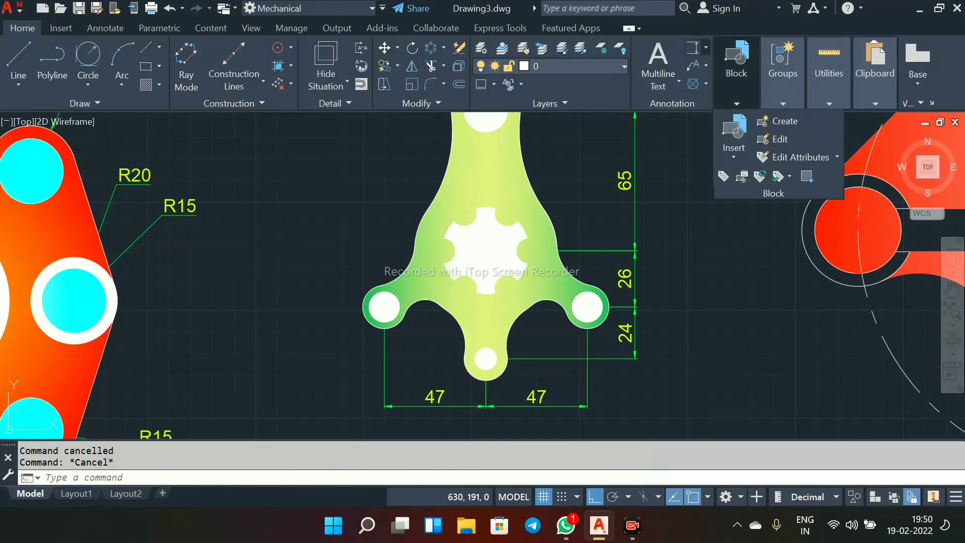
pyautogui.click(706, 47)
pyautogui.click(729, 322)
pyautogui.click(416, 222)
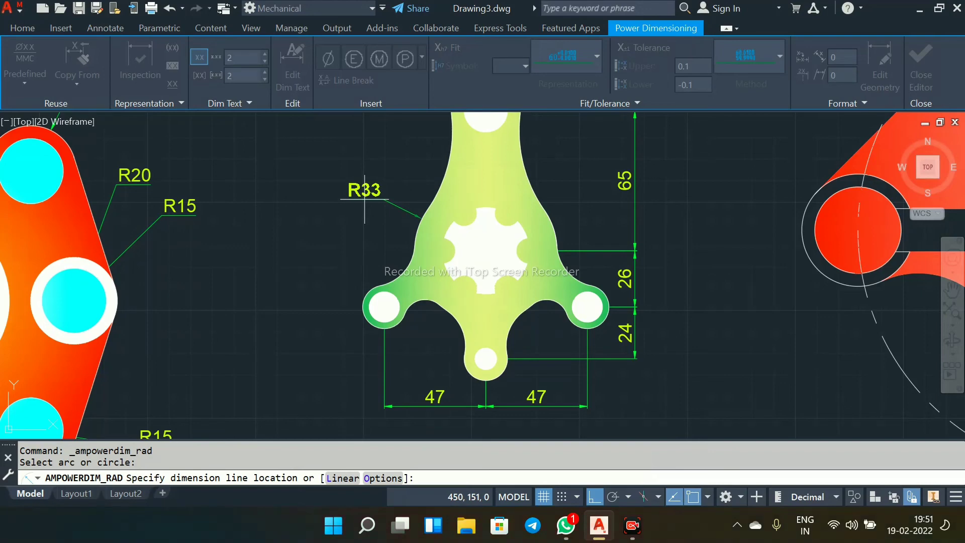
pyautogui.press('Escape')
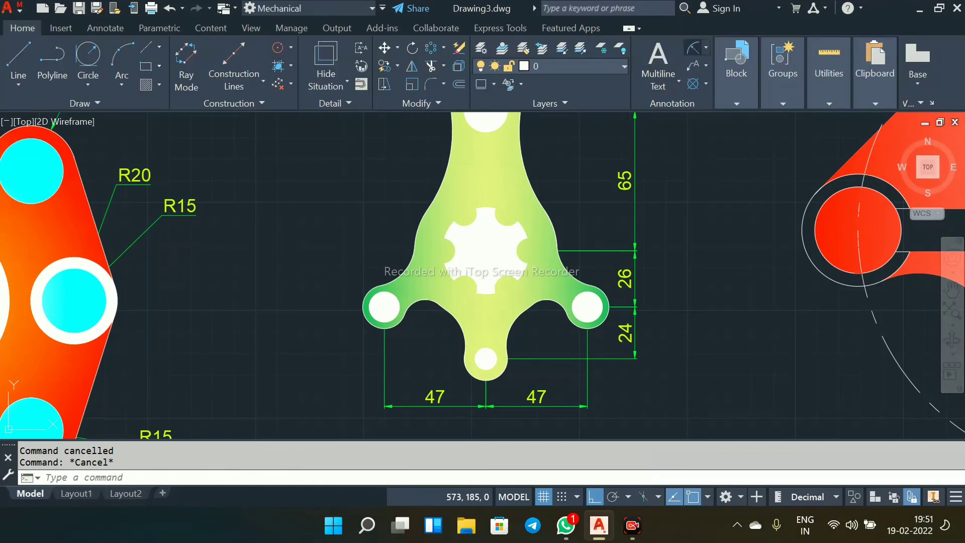
pyautogui.press('Return')
pyautogui.click(366, 325)
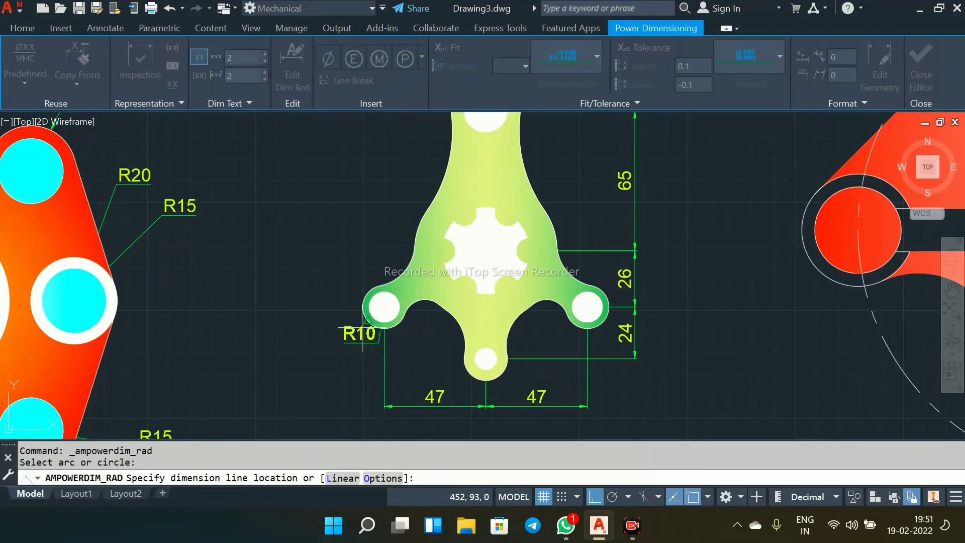
pyautogui.click(311, 339)
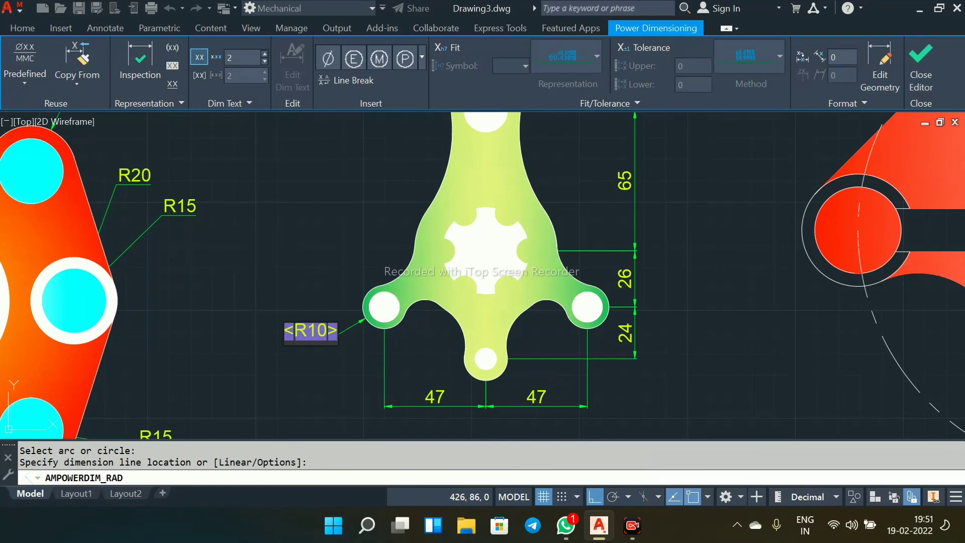
pyautogui.click(921, 65)
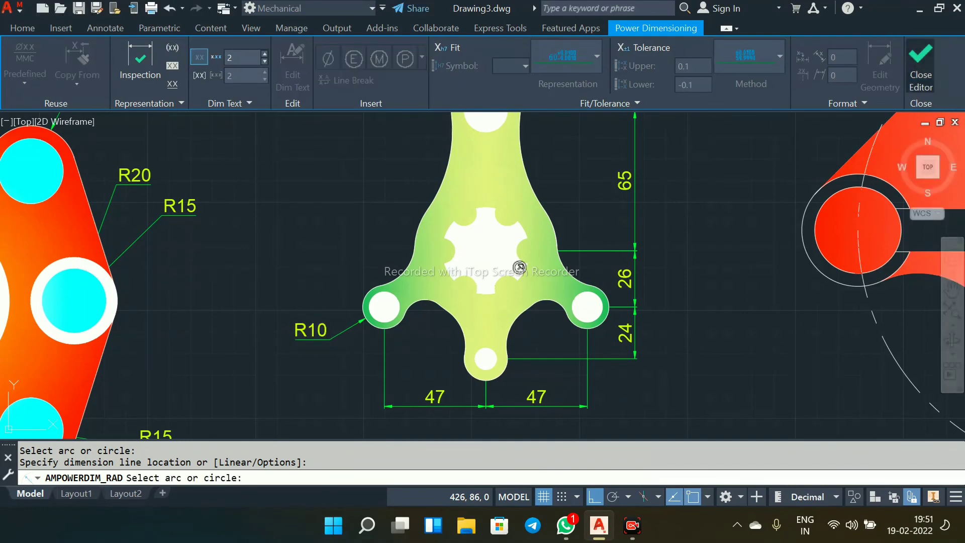
pyautogui.click(394, 296)
pyautogui.click(315, 269)
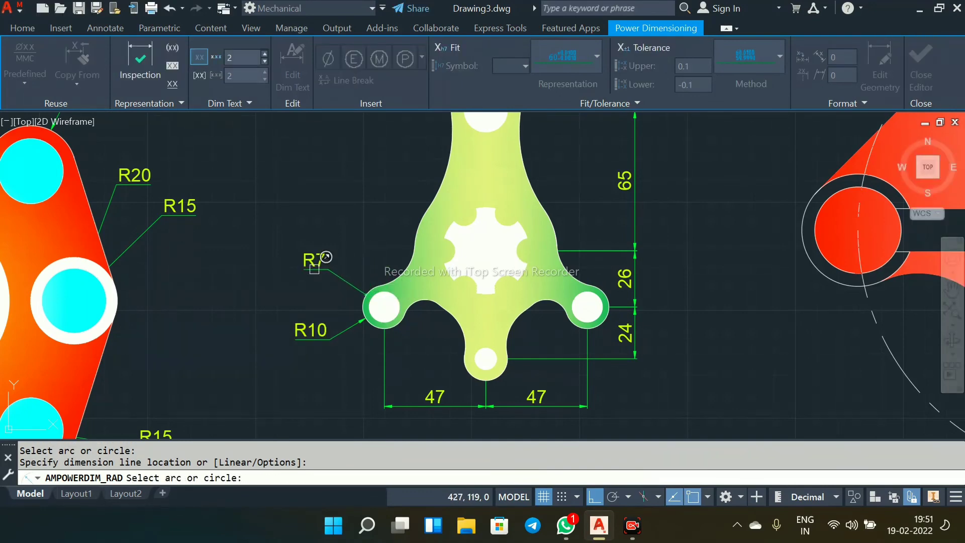
# Step: Add radius dimensions to the concave arc left of the bottom lobe and the small concave arc beside the right lobe, with texts inside the notches
pyautogui.click(470, 337)
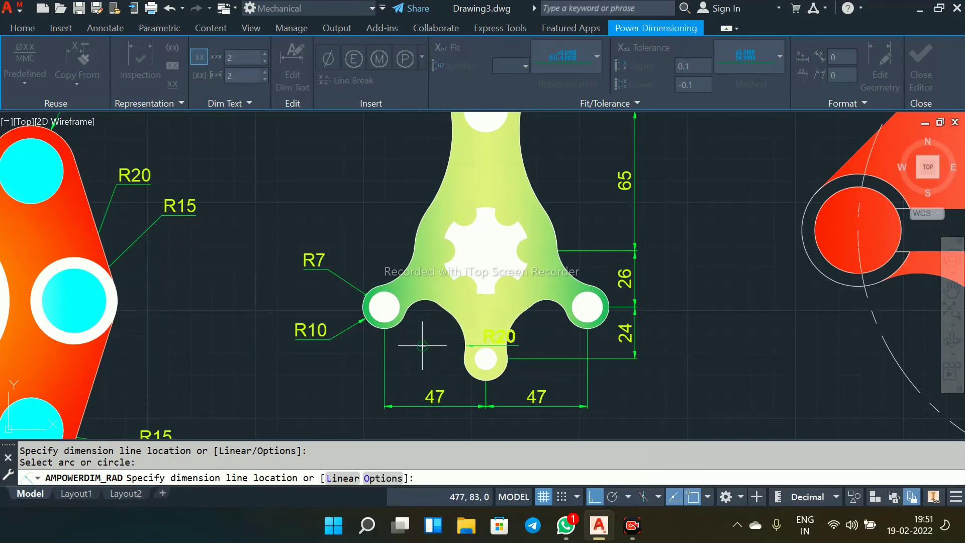
pyautogui.scroll(2, 454, 341)
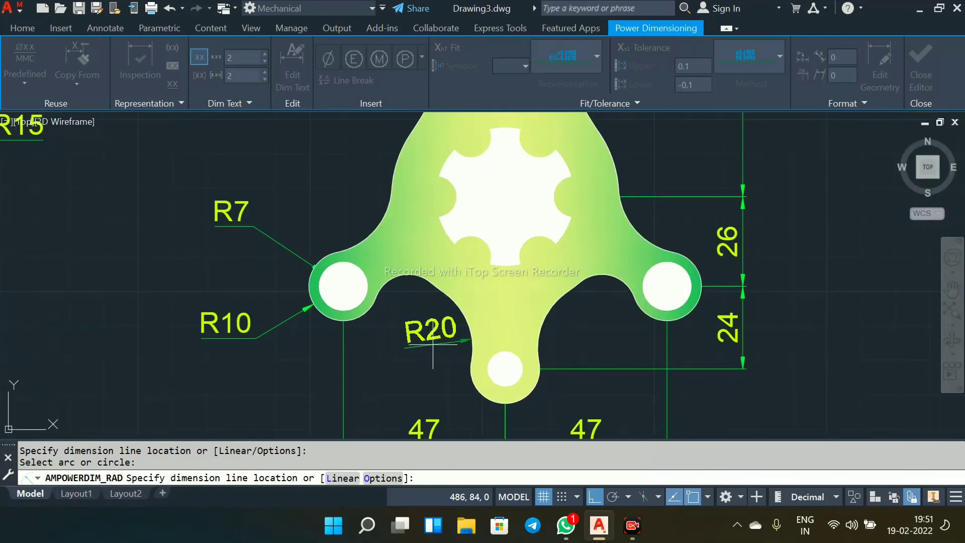
pyautogui.click(441, 343)
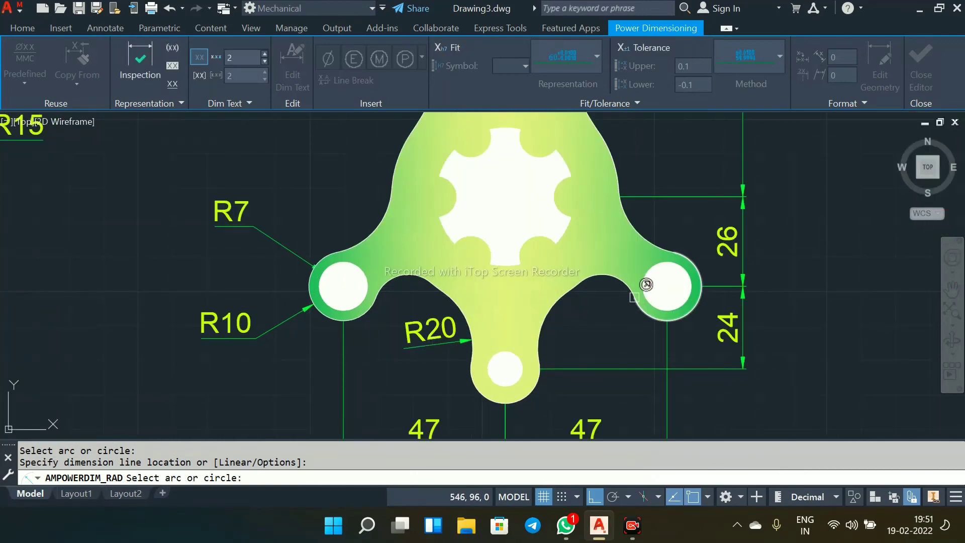
pyautogui.click(622, 262)
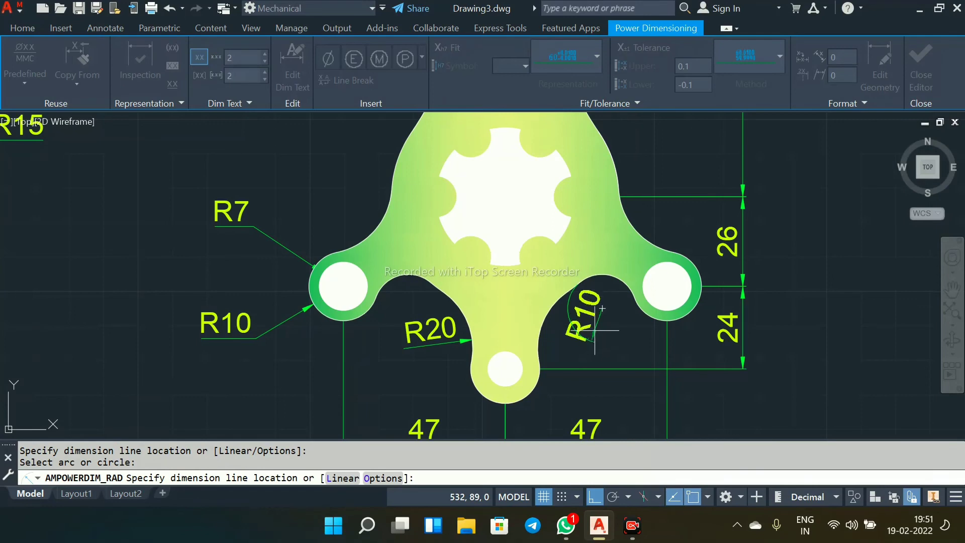
pyautogui.click(596, 334)
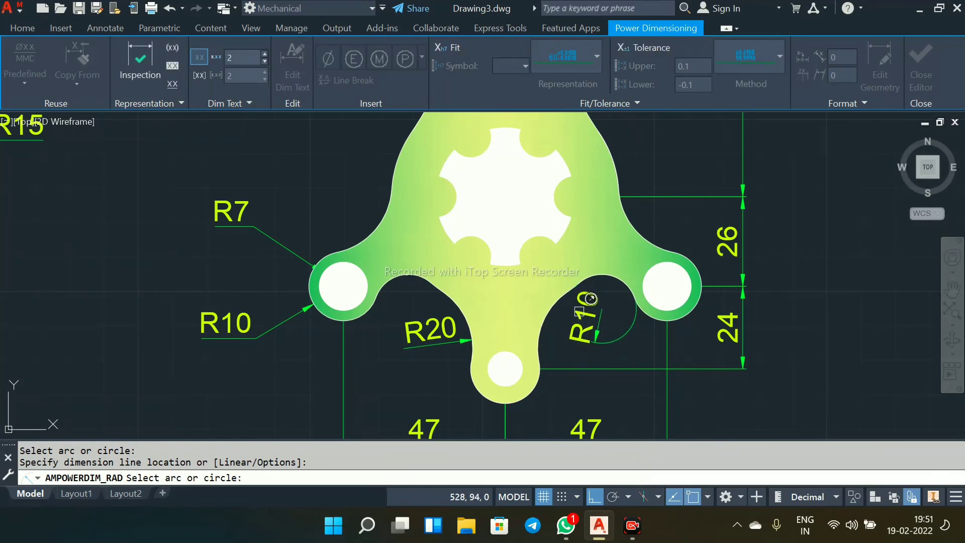
# Step: Add radius dimensions to the long concave side arcs below the green plate's top hole, one on each side, with texts outside the plate
pyautogui.scroll(5, 575, 305)
pyautogui.scroll(-7, 570, 267)
pyautogui.moveTo(576, 271); pyautogui.dragTo(512, 385, button='middle')
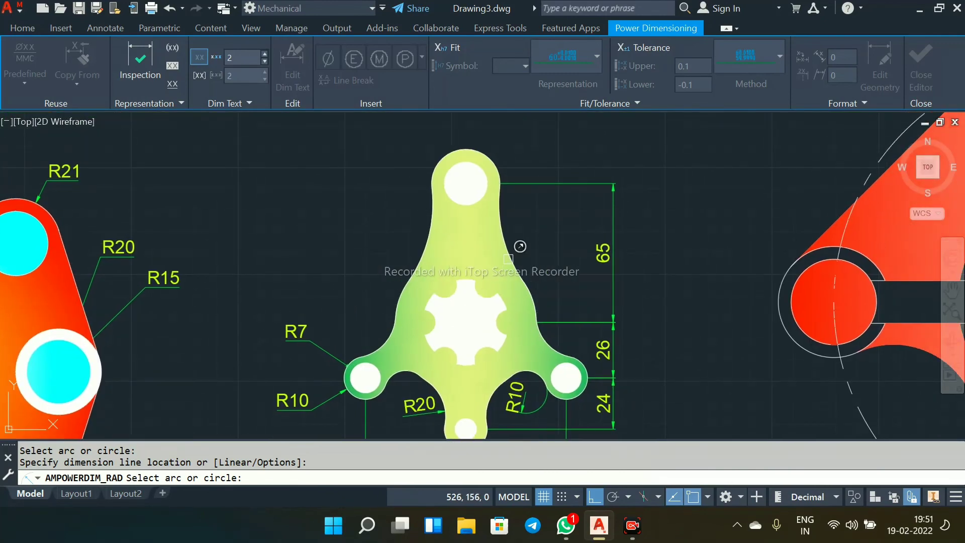
pyautogui.click(504, 248)
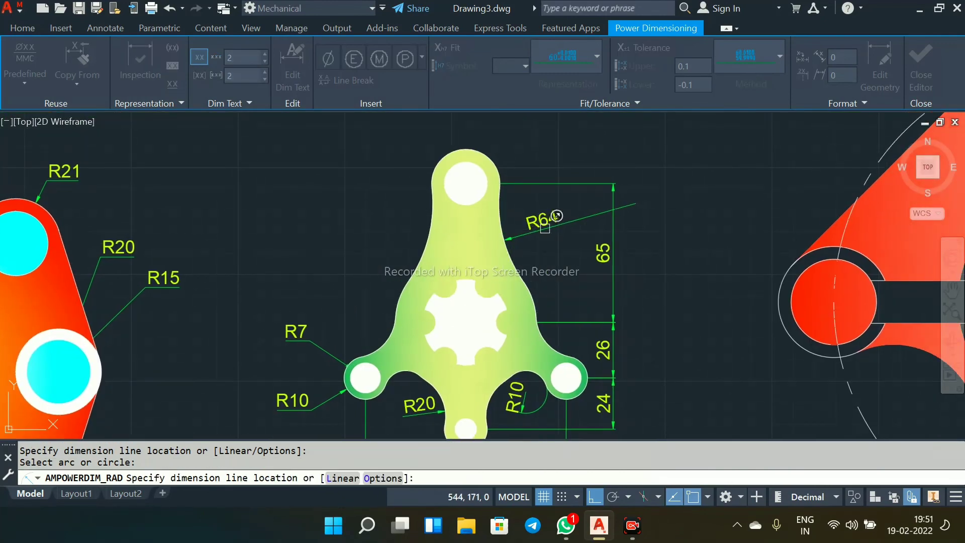
pyautogui.click(545, 228)
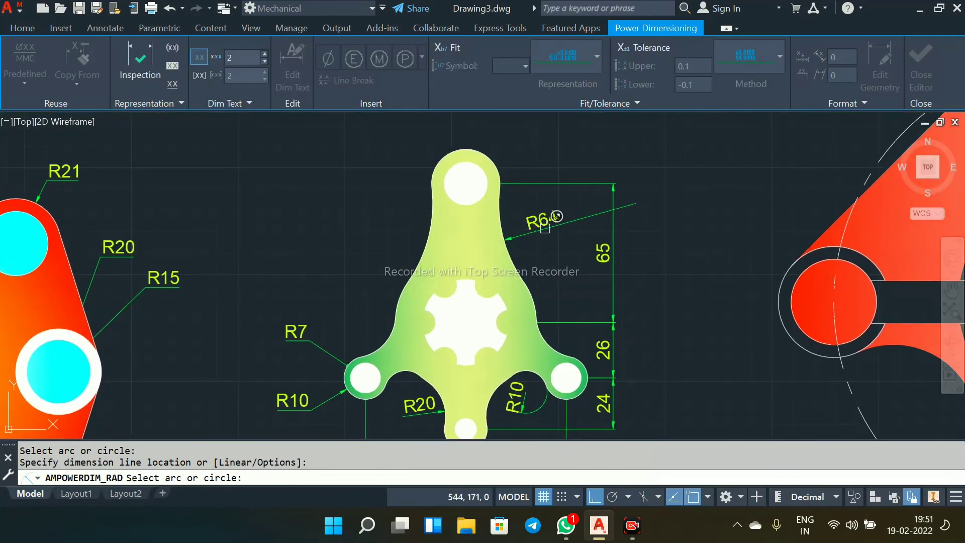
pyautogui.click(433, 220)
pyautogui.click(376, 221)
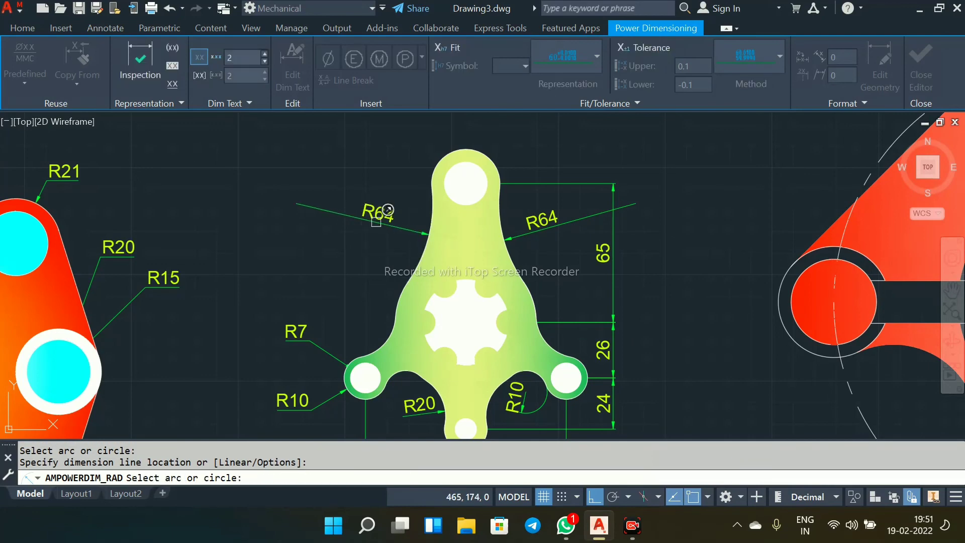
# Step: Add a radius dimension to a small scallop on the central cut-out's upper edge, with its text left of the plate
pyautogui.click(460, 287)
pyautogui.click(370, 242)
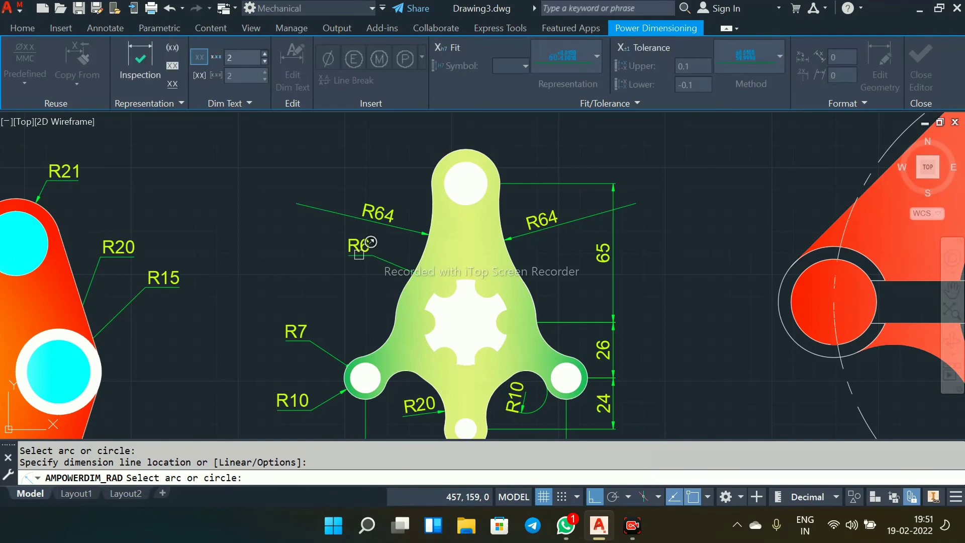
pyautogui.press('Escape')
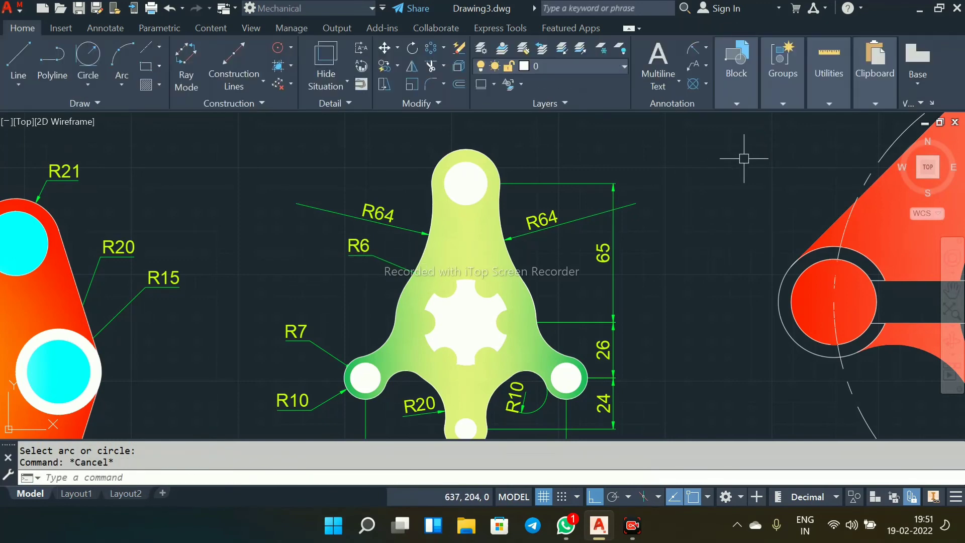
# Step: Add a diameter dimension to the central cut-out's outer arc, with its text right of the plate
pyautogui.click(737, 104)
pyautogui.click(706, 48)
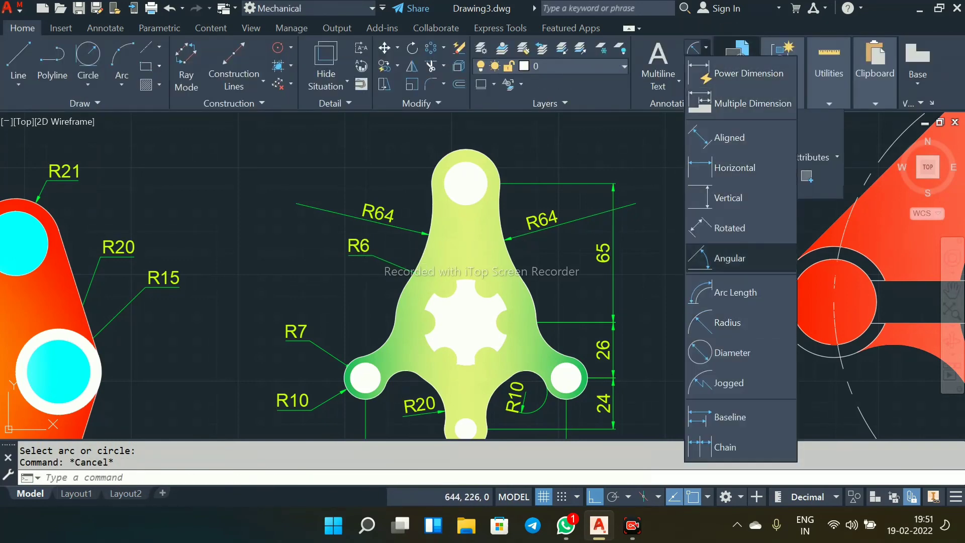
pyautogui.click(734, 407)
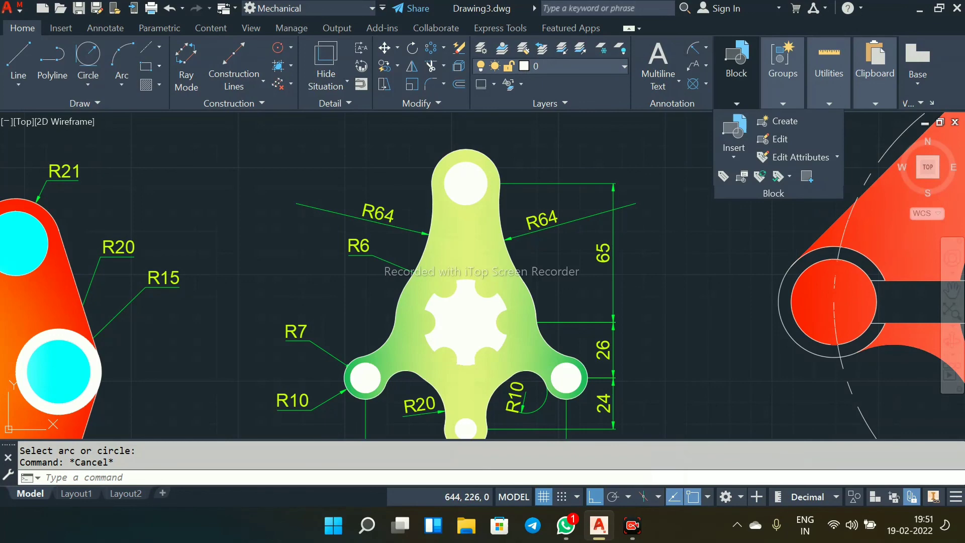
pyautogui.click(511, 285)
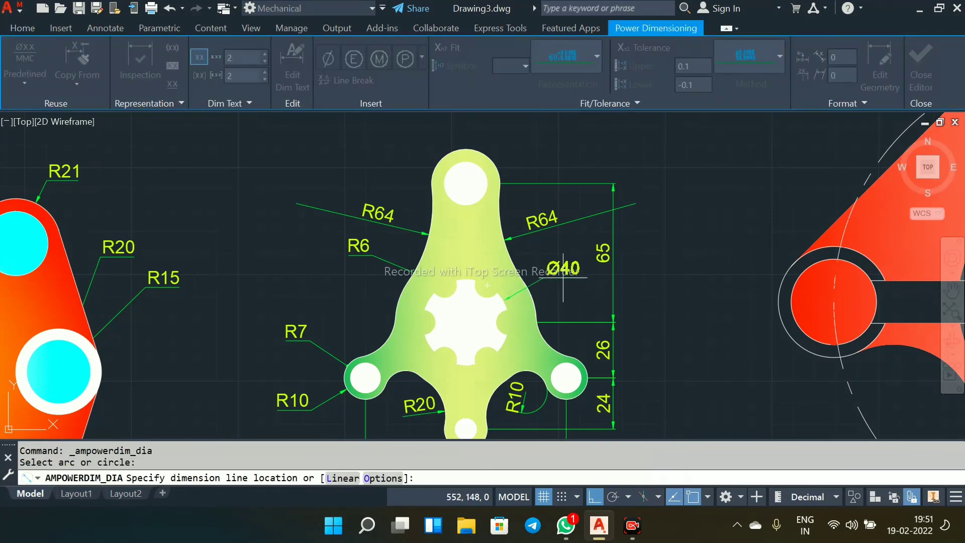
pyautogui.click(578, 274)
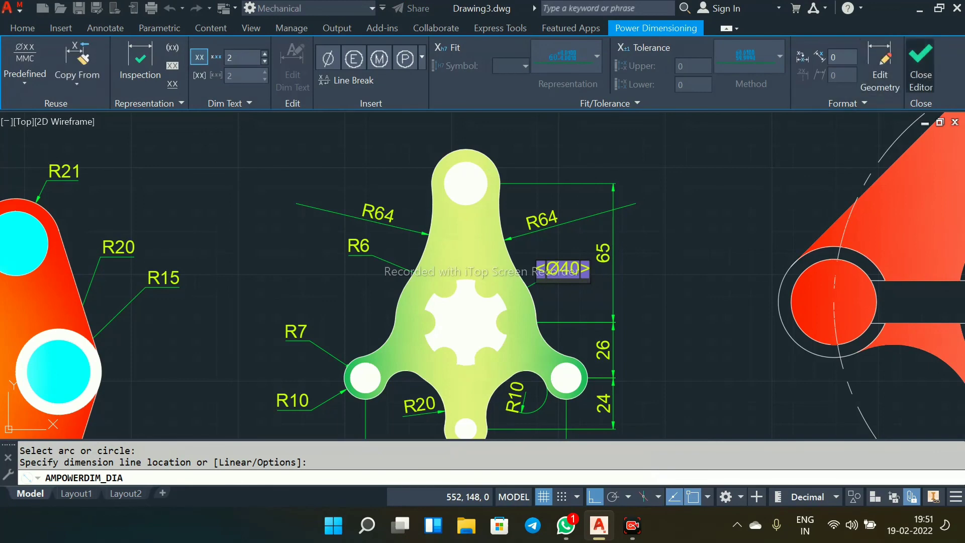
pyautogui.click(921, 65)
# Step: Add diameter dimensions to the green plate's top lobe and its hole, with texts above the plate on either side
pyautogui.click(492, 155)
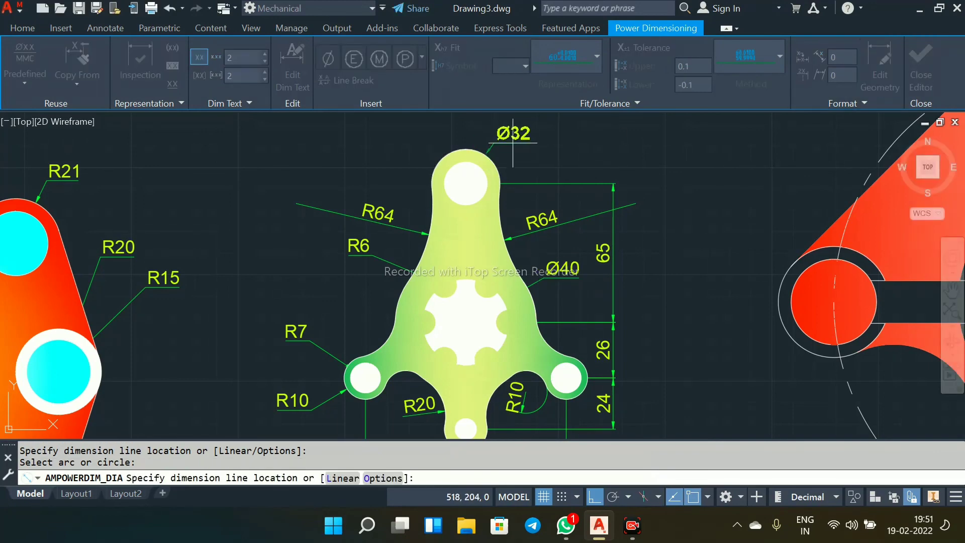
pyautogui.click(523, 142)
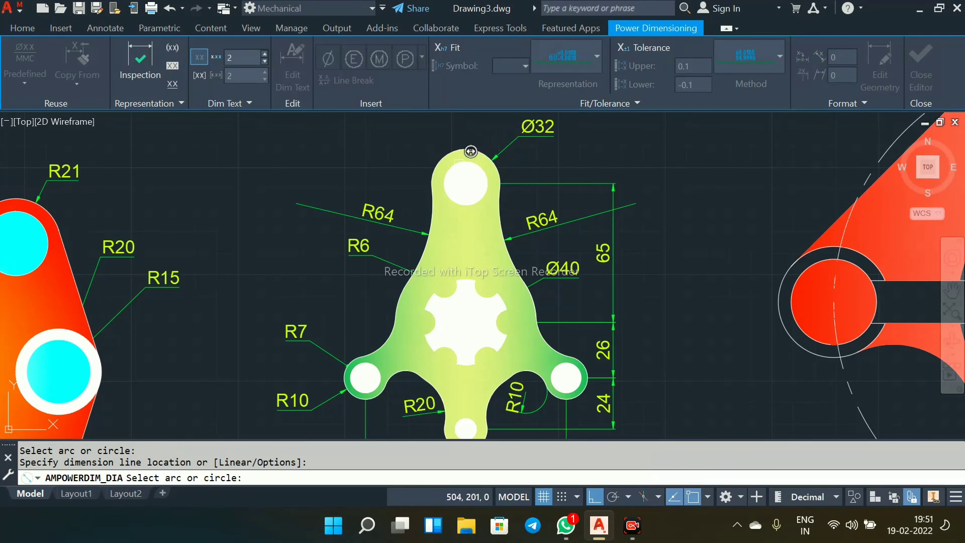
pyautogui.click(468, 161)
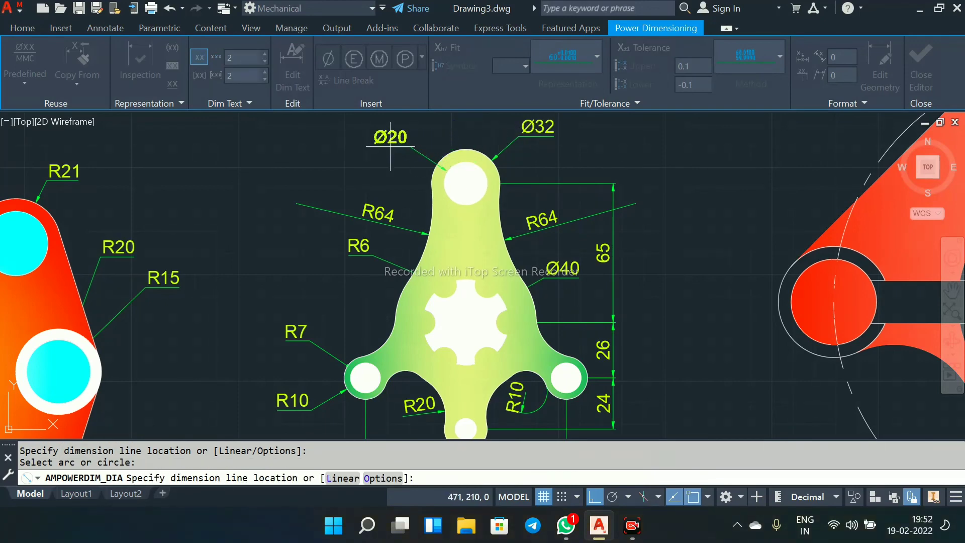
pyautogui.click(391, 147)
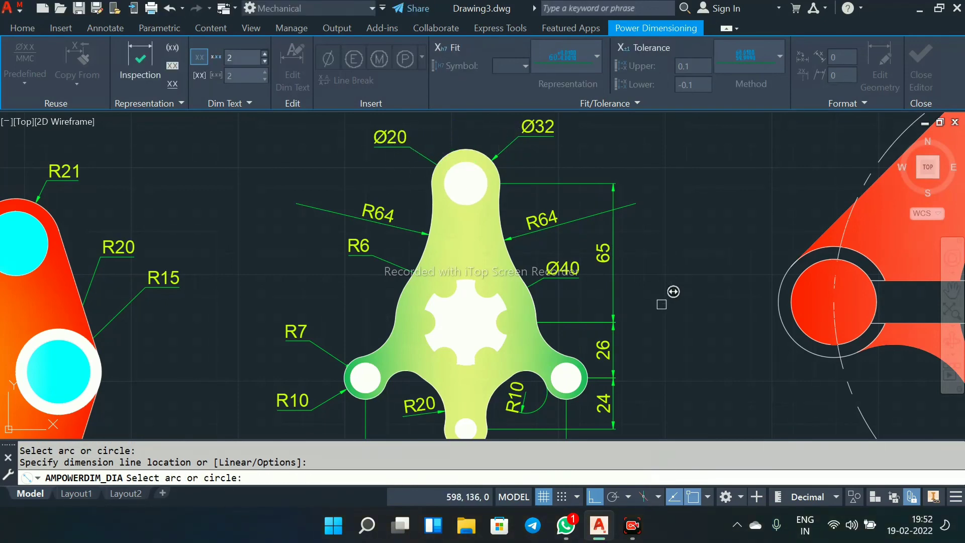
# Step: Add diameter dimensions to the green plate's bottom lobe and its hole, with texts on opposite sides of the lobe
pyautogui.scroll(3, 526, 315)
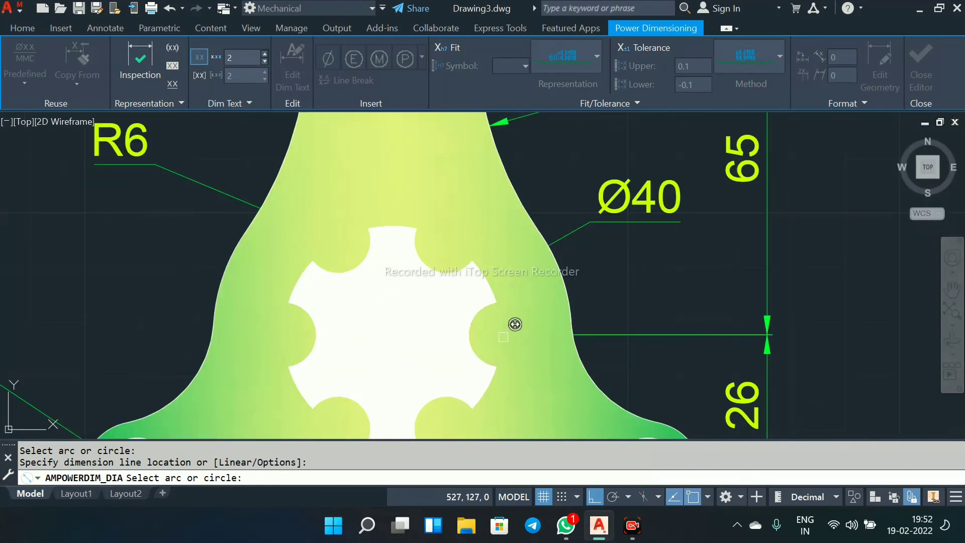
pyautogui.scroll(-5, 515, 324)
pyautogui.scroll(2, 520, 355)
pyautogui.scroll(2, 502, 383)
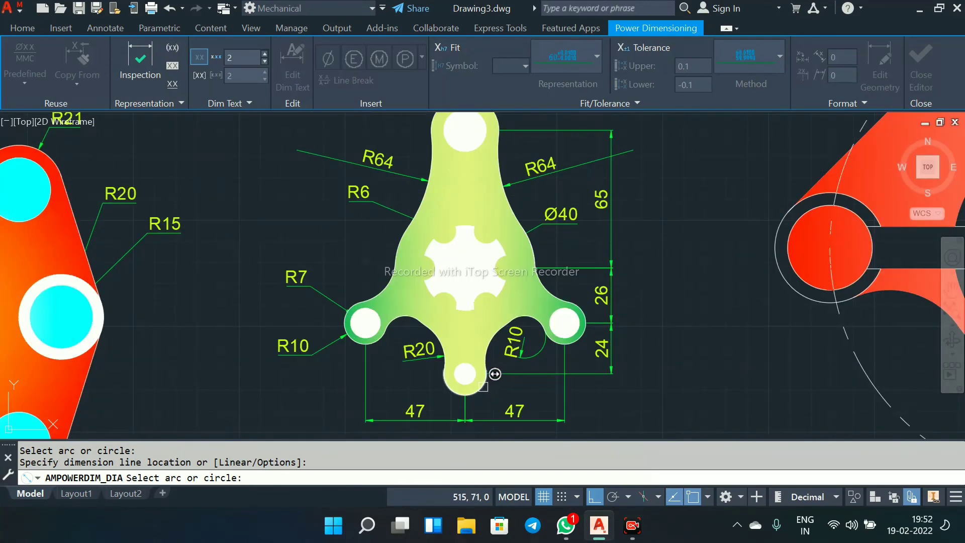
pyautogui.click(495, 383)
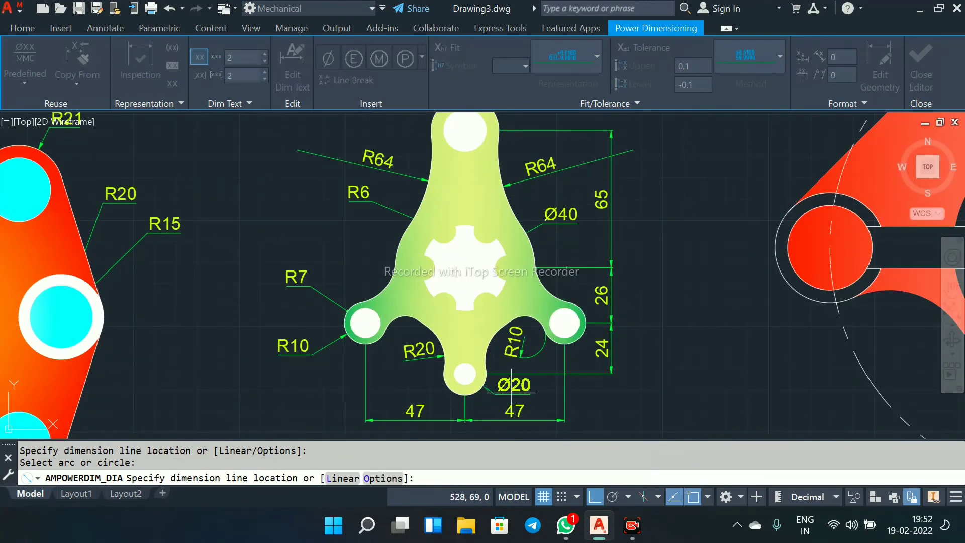
pyautogui.click(523, 382)
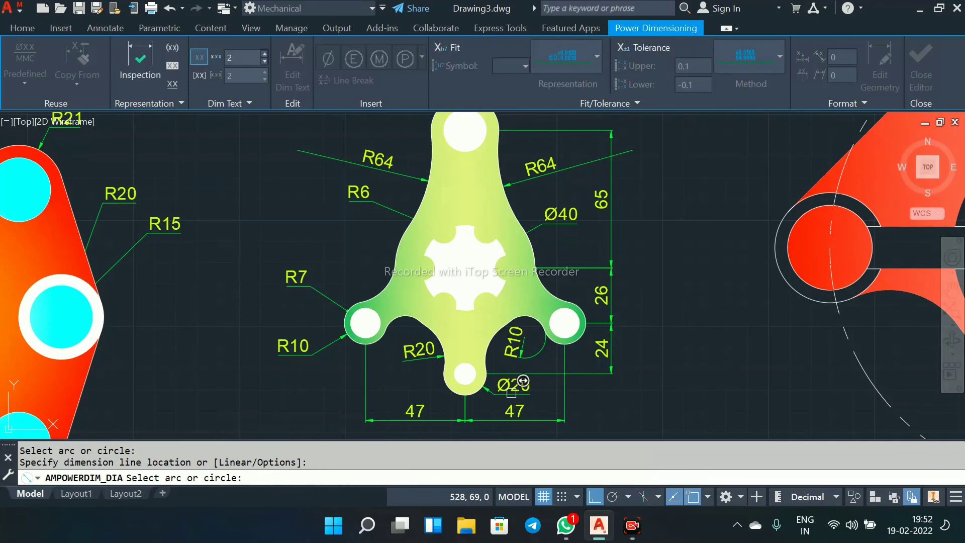
pyautogui.click(469, 369)
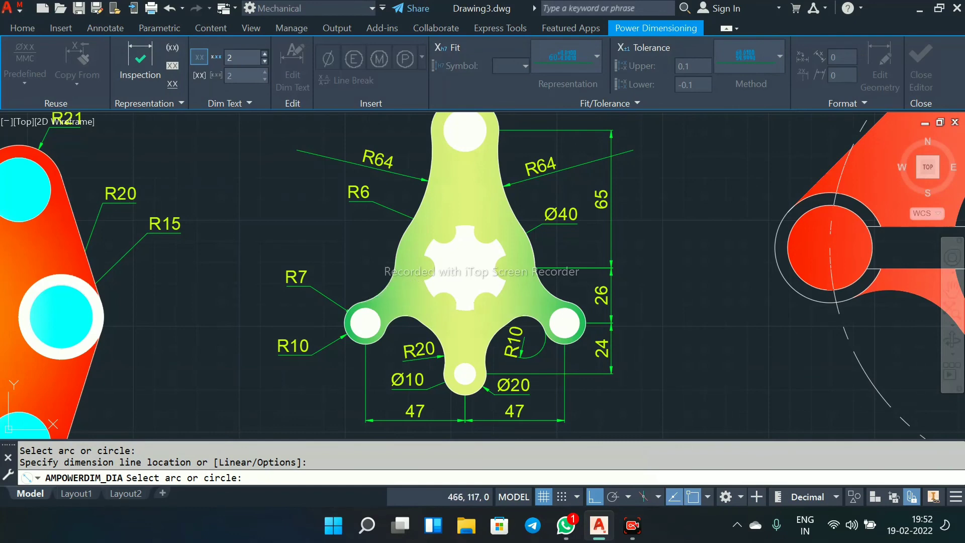
pyautogui.click(383, 288)
pyautogui.press('Escape')
pyautogui.press('Escape')
# Step: Try to add a radius dimension to the concave arc above the green plate's left lobe, with its text outside the plate
pyautogui.moveTo(736, 103)
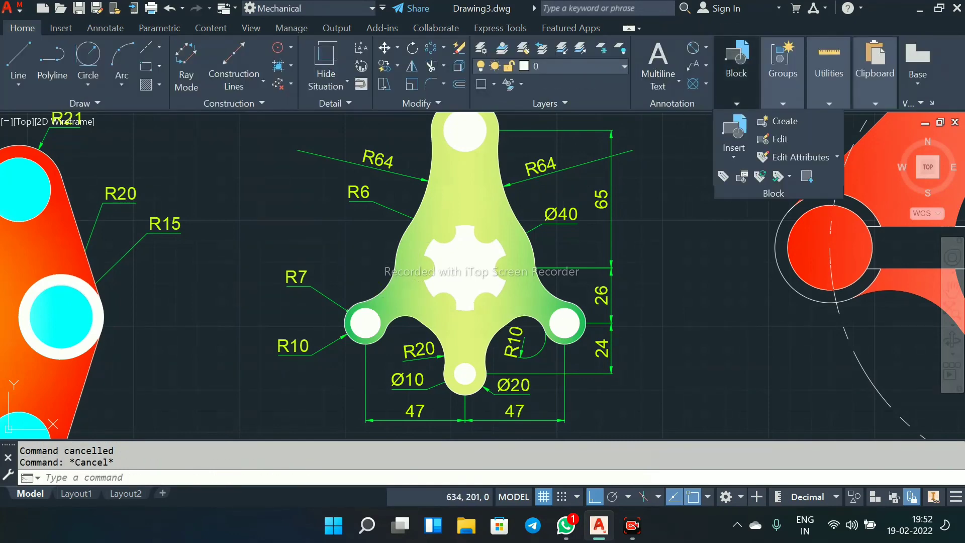
pyautogui.click(706, 48)
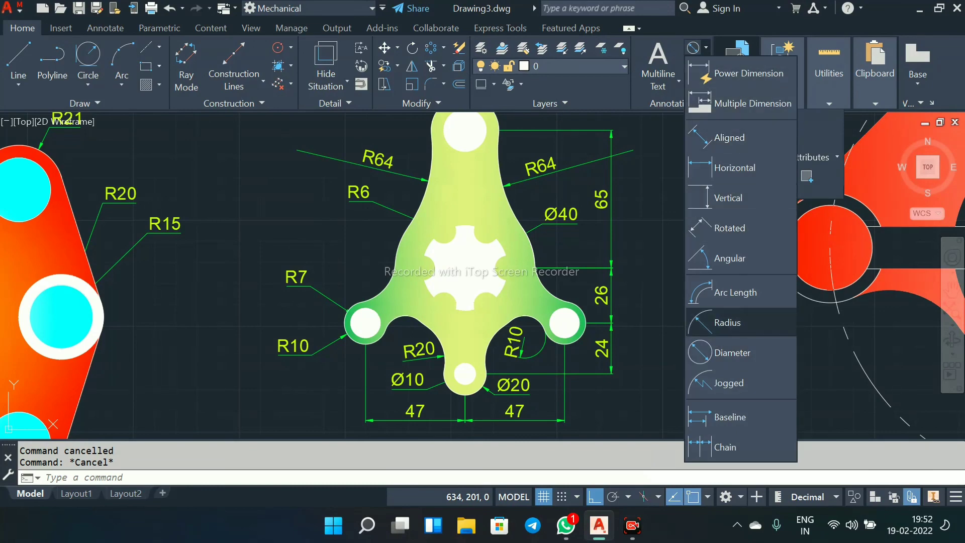
pyautogui.click(729, 322)
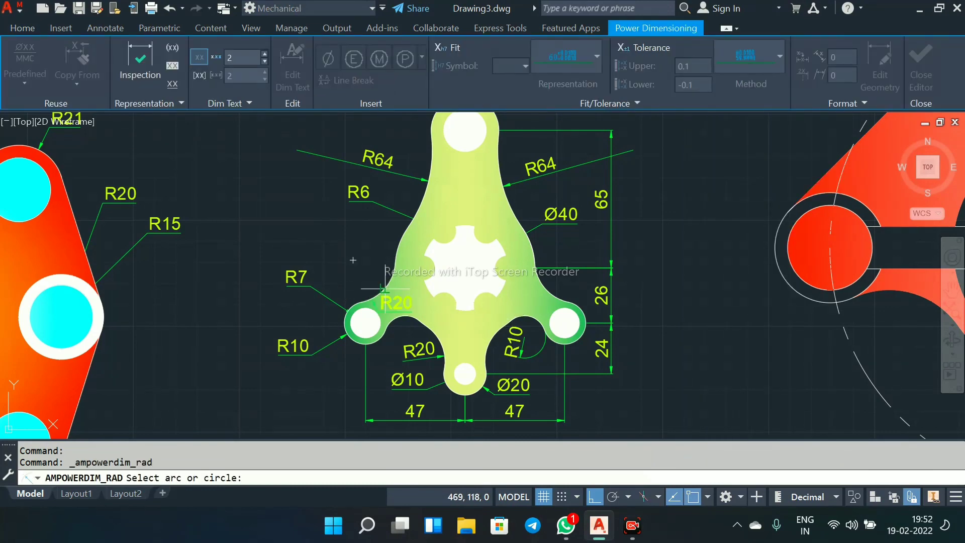
pyautogui.click(380, 289)
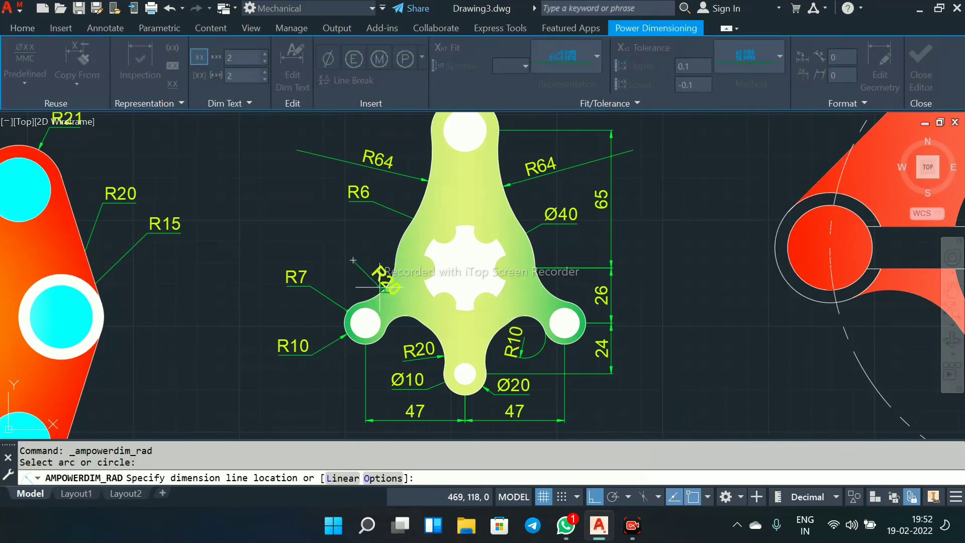
pyautogui.click(369, 262)
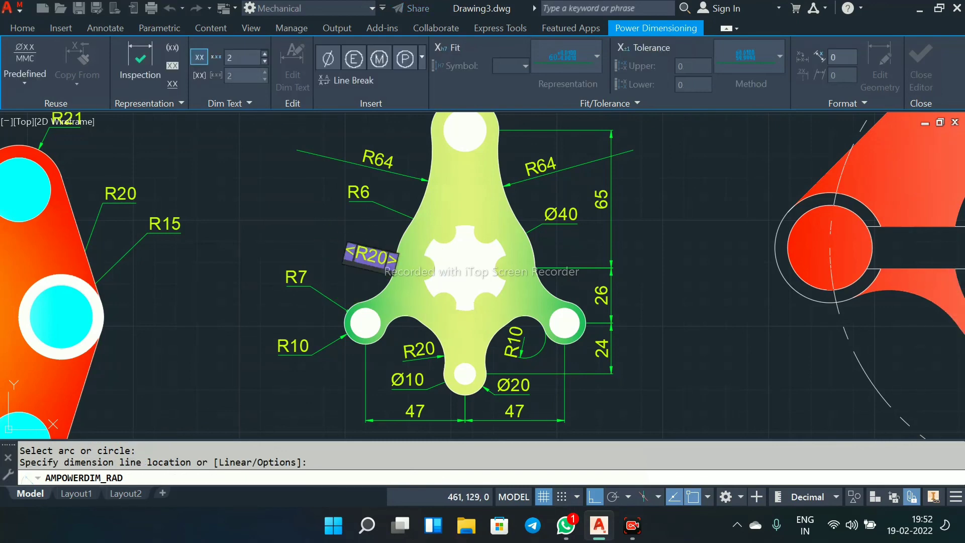
pyautogui.press('Escape')
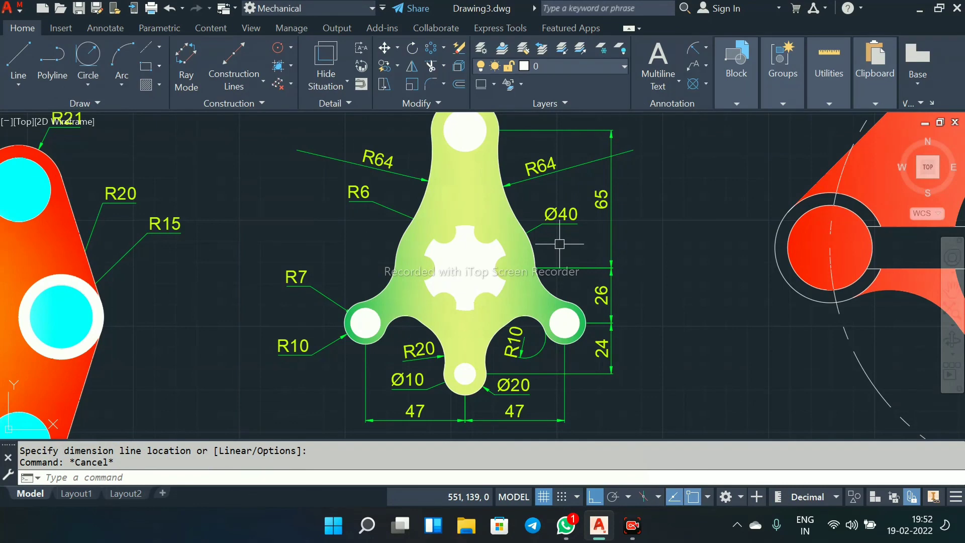
# Step: Add a diameter dimension to the red plate's dashed pitch circle, with its text outside the circle at the upper right
pyautogui.scroll(-3, 668, 241)
pyautogui.moveTo(664, 241)
pyautogui.mouseDown(button='middle')
pyautogui.moveTo(554, 260)
pyautogui.moveTo(280, 263)
pyautogui.moveTo(254, 226)
pyautogui.mouseUp(button='middle')
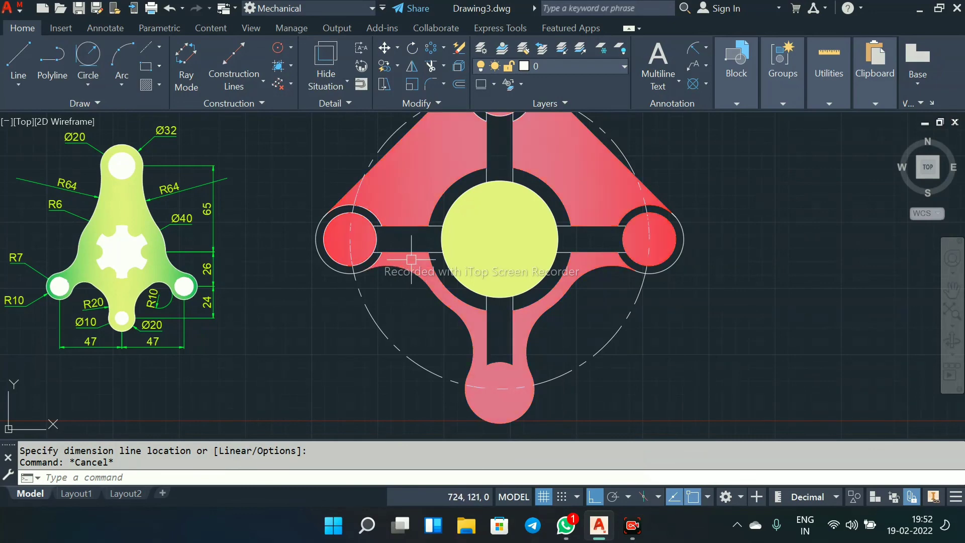
pyautogui.moveTo(650, 226); pyautogui.dragTo(646, 254, button='middle')
pyautogui.scroll(-4, 645, 254)
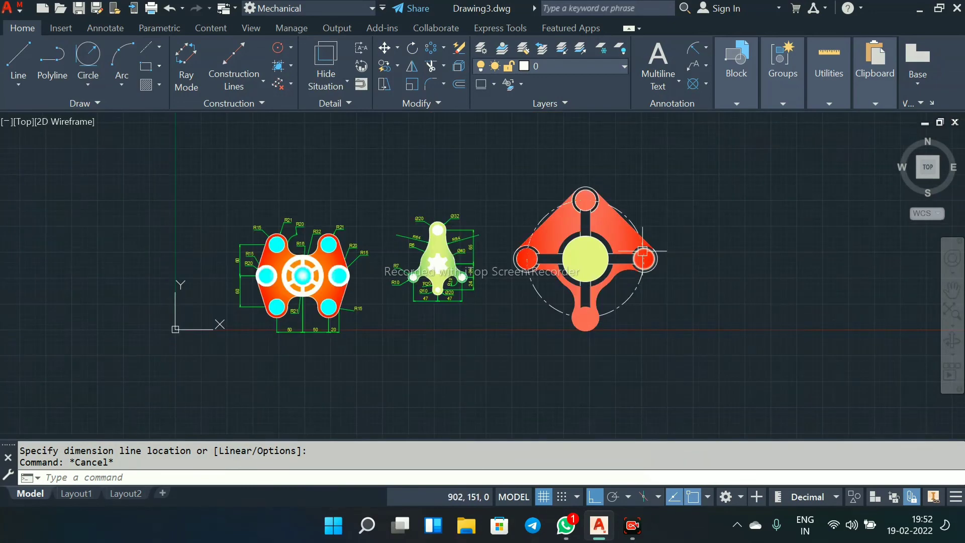
pyautogui.scroll(2, 645, 256)
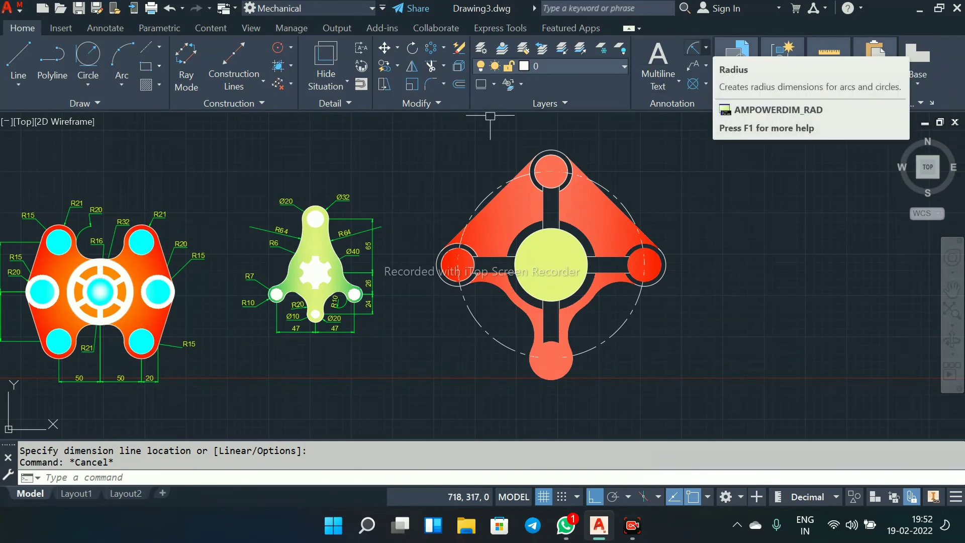
pyautogui.click(706, 48)
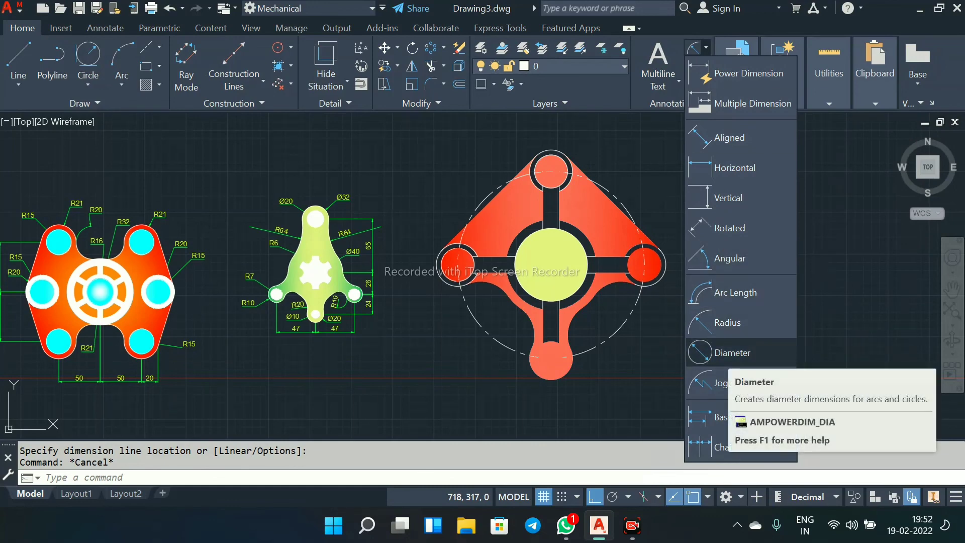
pyautogui.click(732, 353)
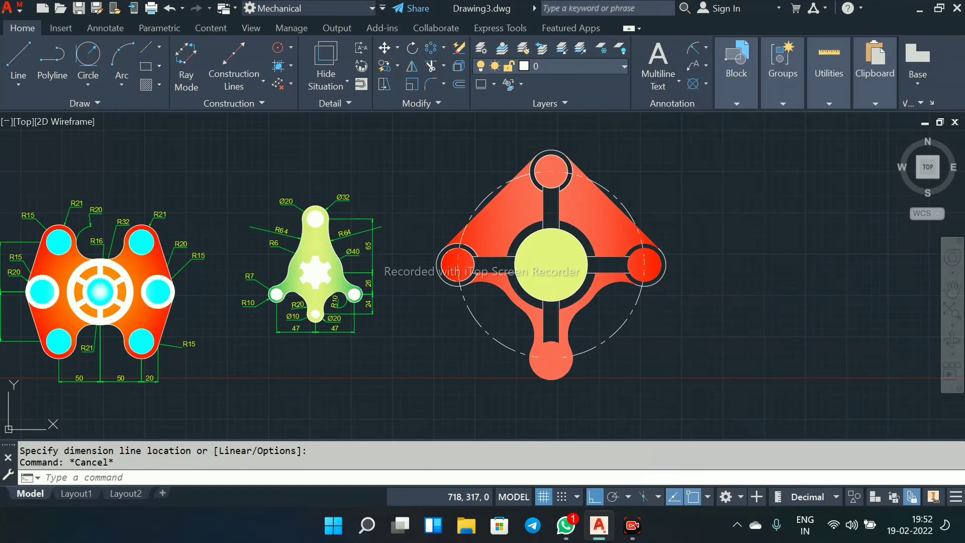
pyautogui.click(626, 205)
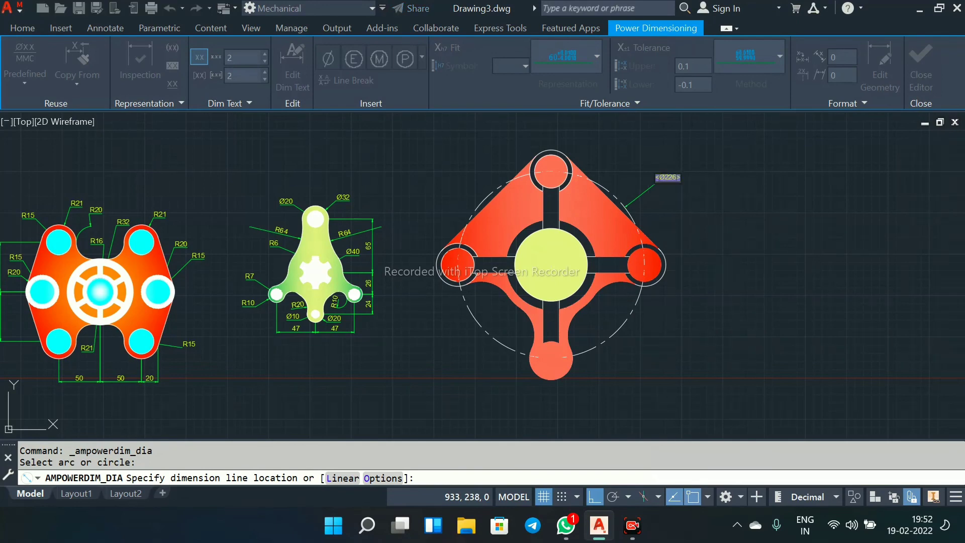
pyautogui.click(657, 179)
pyautogui.press('Return')
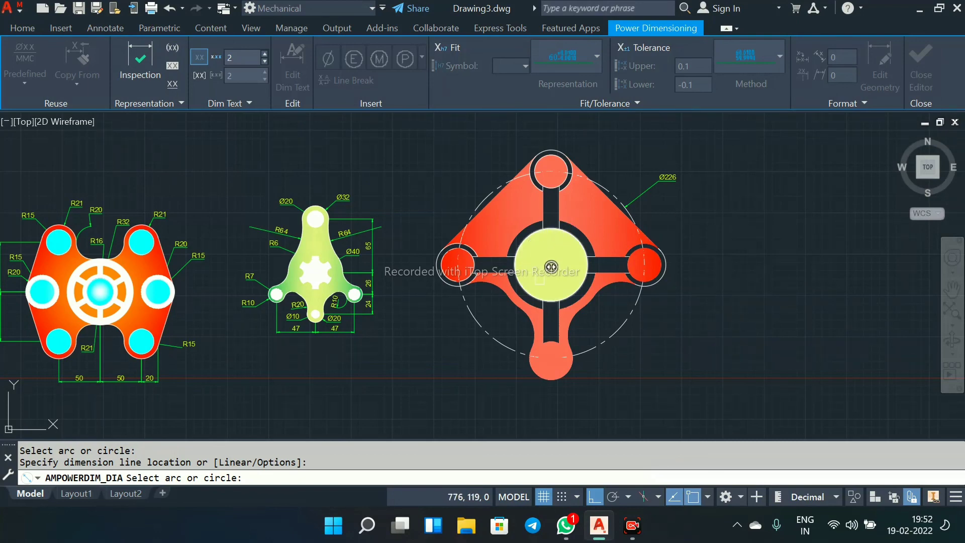
# Step: Add a diameter dimension to the red plate's lower-right outer arc concentric with the centre, with its text inside the pitch circle
pyautogui.scroll(2, 546, 285)
pyautogui.scroll(2, 546, 285)
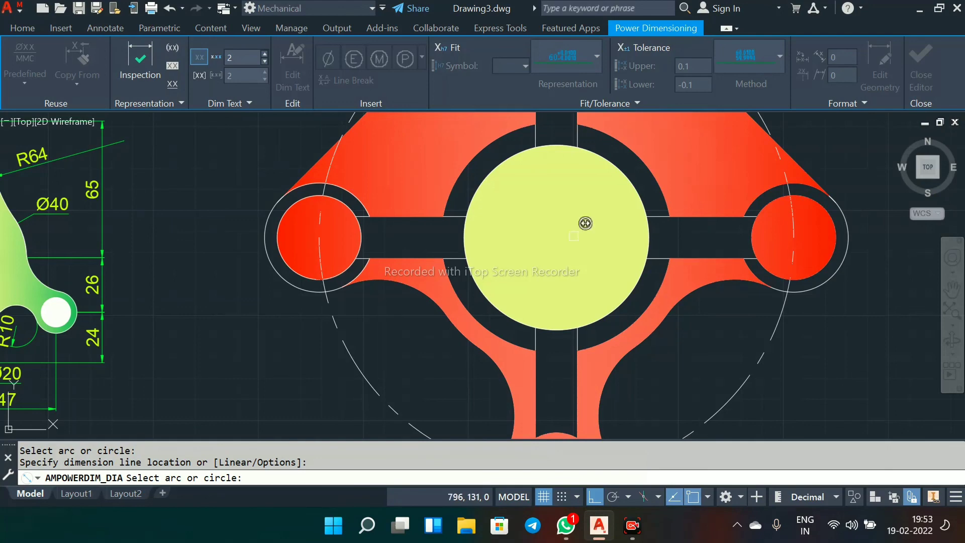
pyautogui.click(648, 309)
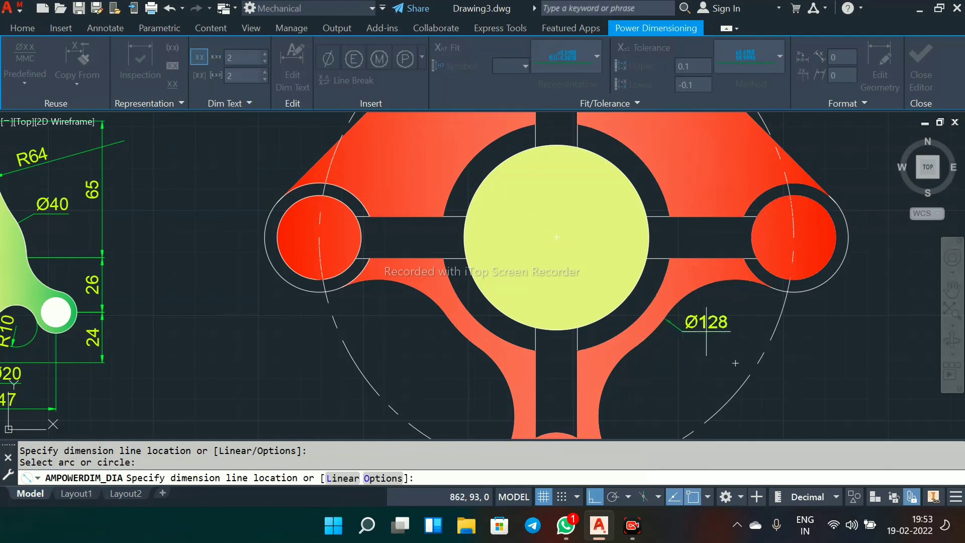
pyautogui.click(715, 348)
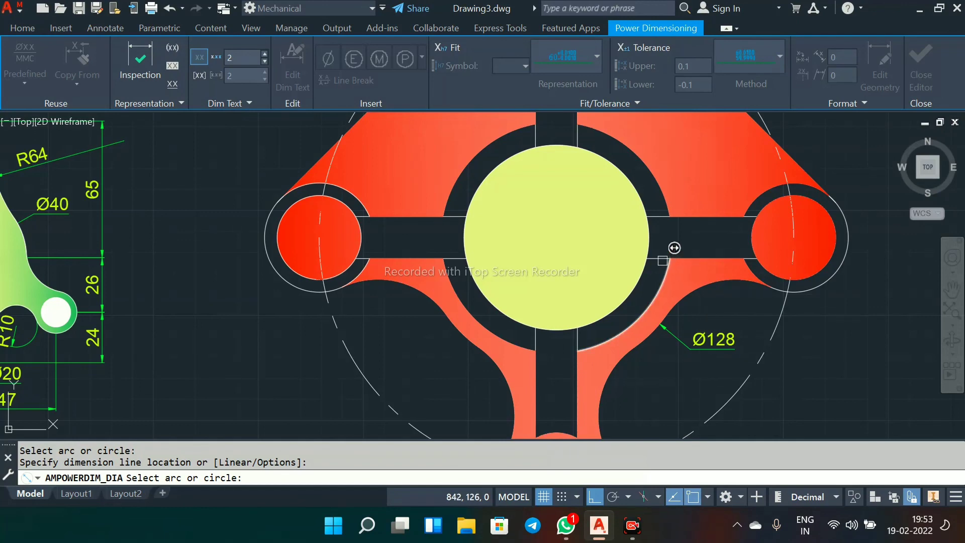
pyautogui.press('Escape')
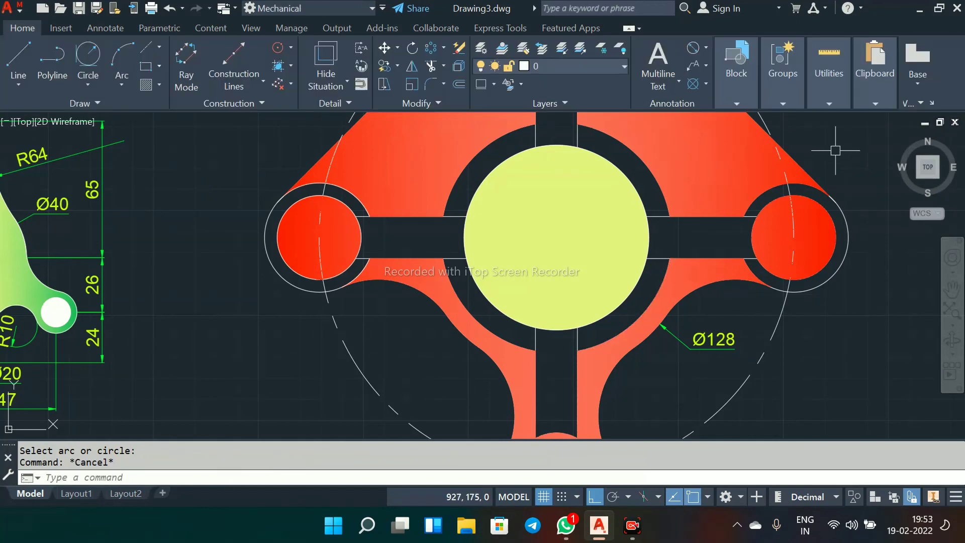
# Step: Add radius dimensions to the red plate's left lobe outer arc and its inner circle, with texts left of the lobe
pyautogui.moveTo(737, 75)
pyautogui.click(706, 47)
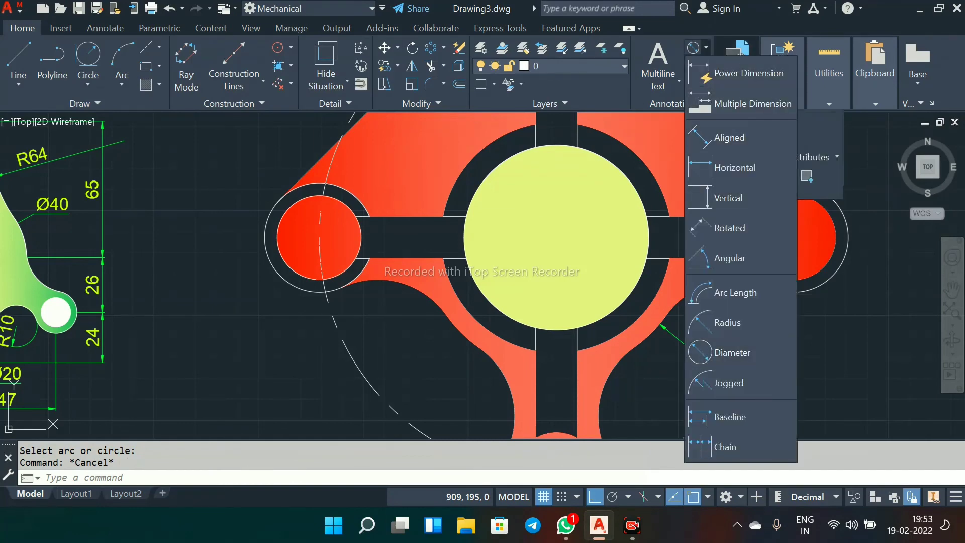
pyautogui.click(727, 323)
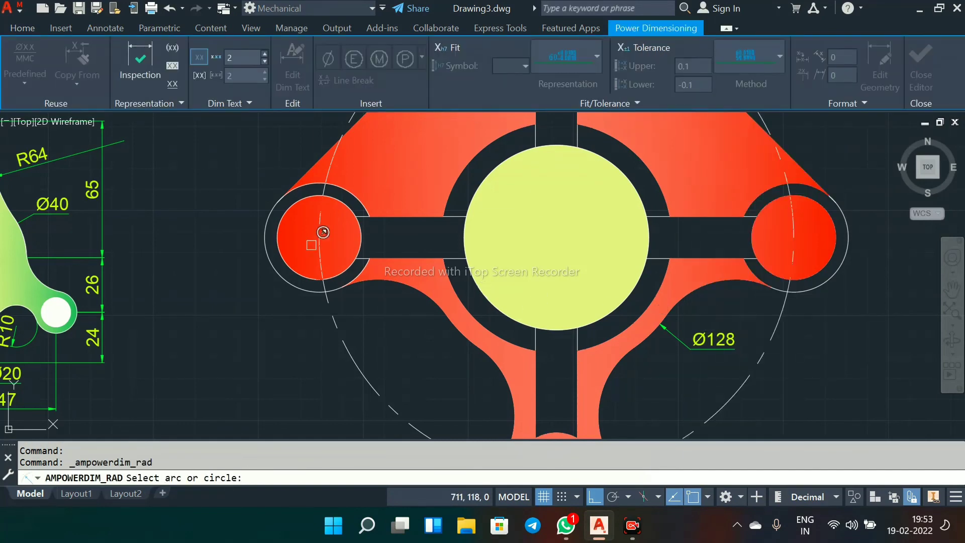
pyautogui.click(267, 210)
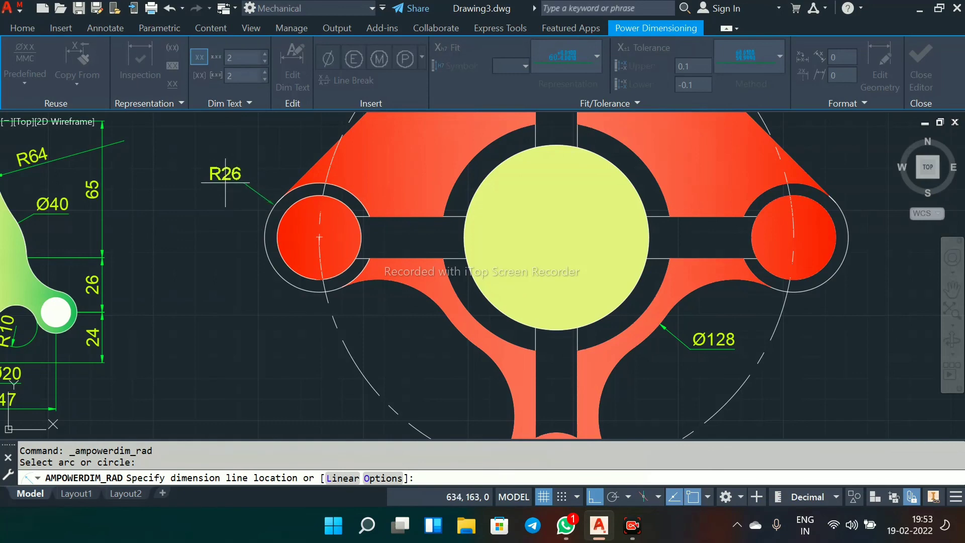
pyautogui.click(224, 174)
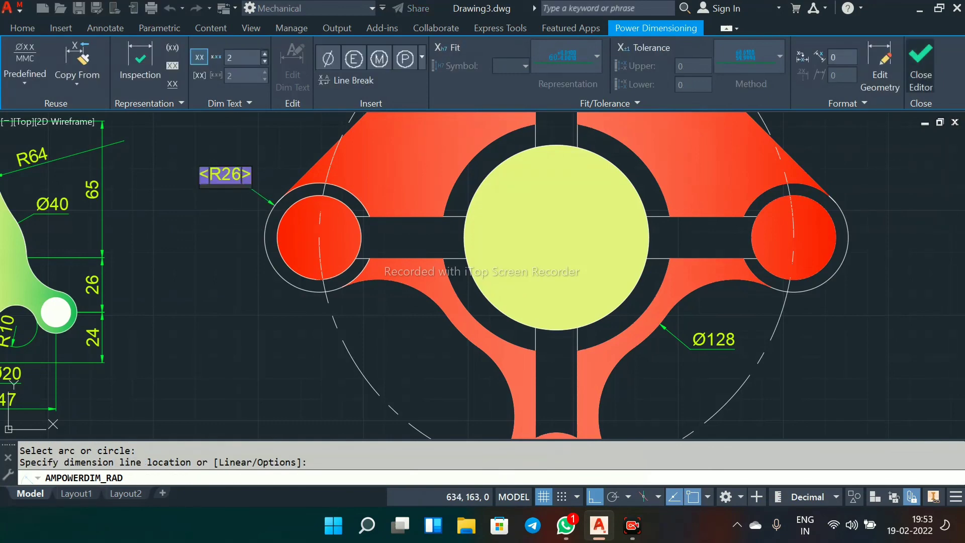
pyautogui.click(921, 66)
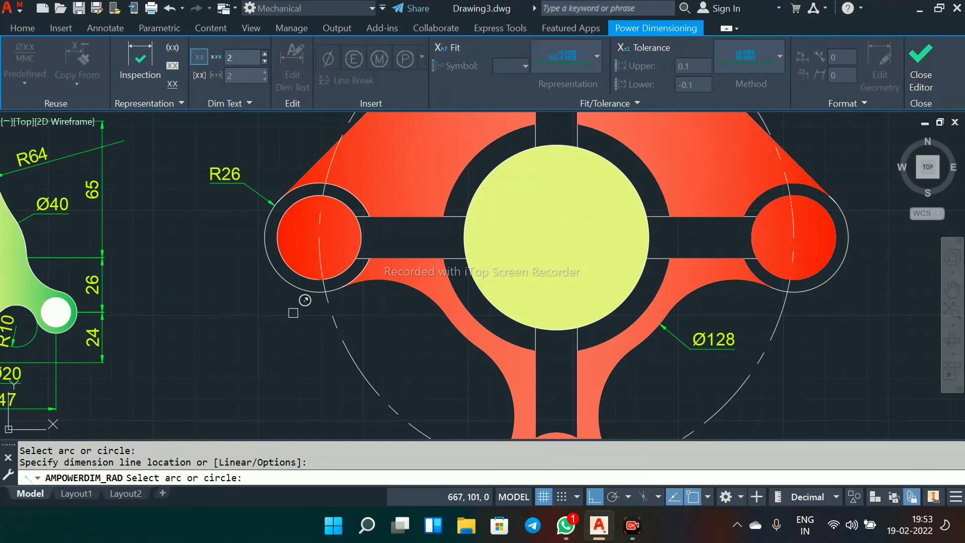
pyautogui.click(313, 262)
pyautogui.click(243, 294)
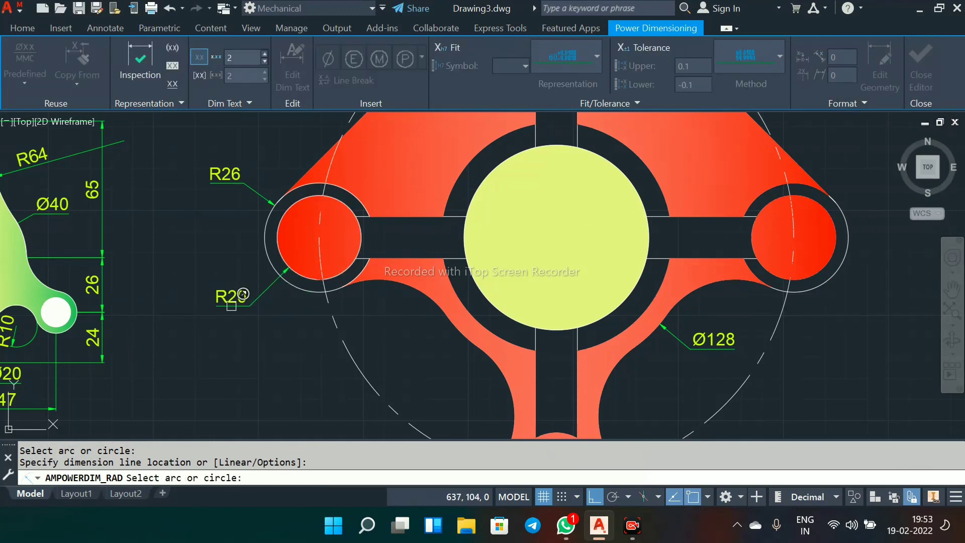
# Step: Add radius dimensions to the three successive arcs of the red plate's lower-left contour, with their texts outside the plate
pyautogui.click(382, 280)
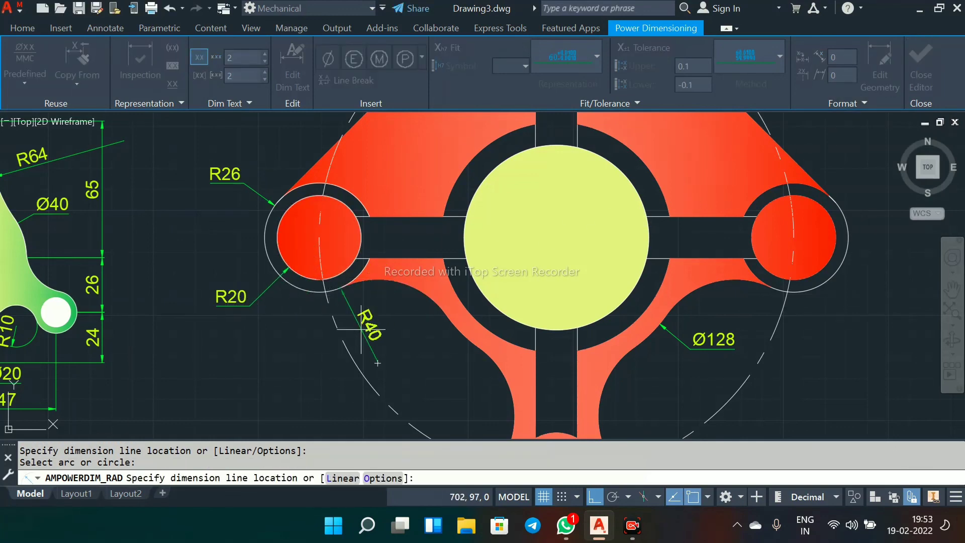
pyautogui.click(400, 316)
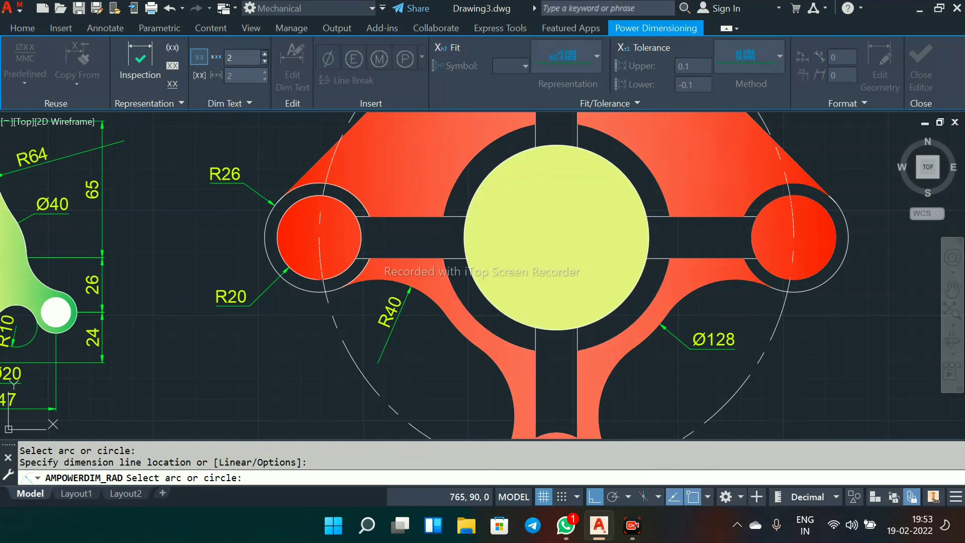
pyautogui.click(511, 323)
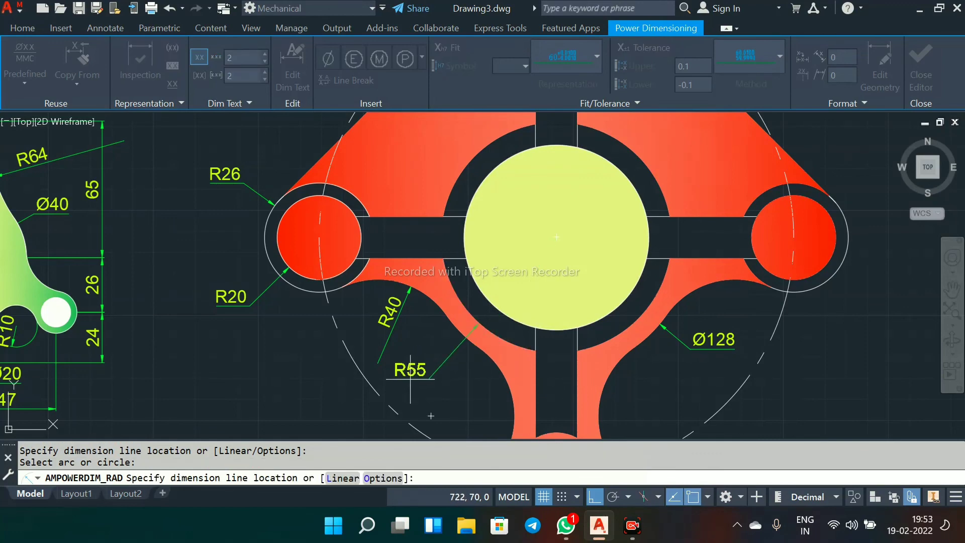
pyautogui.click(411, 378)
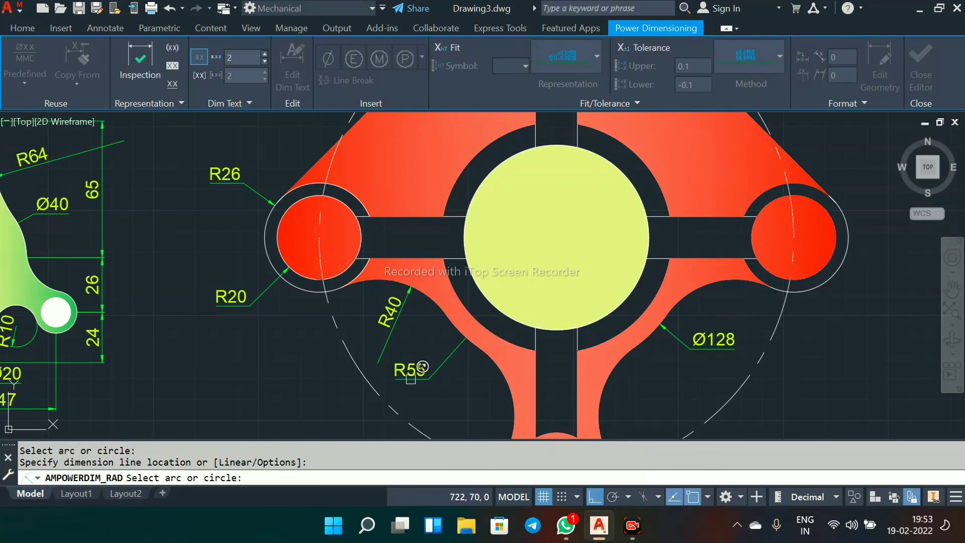
pyautogui.click(517, 383)
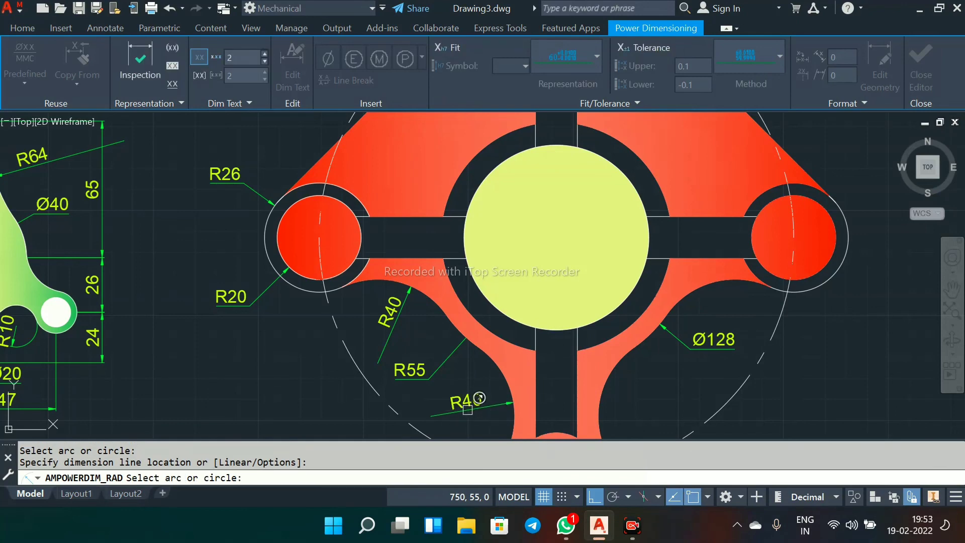
pyautogui.scroll(-4, 473, 391)
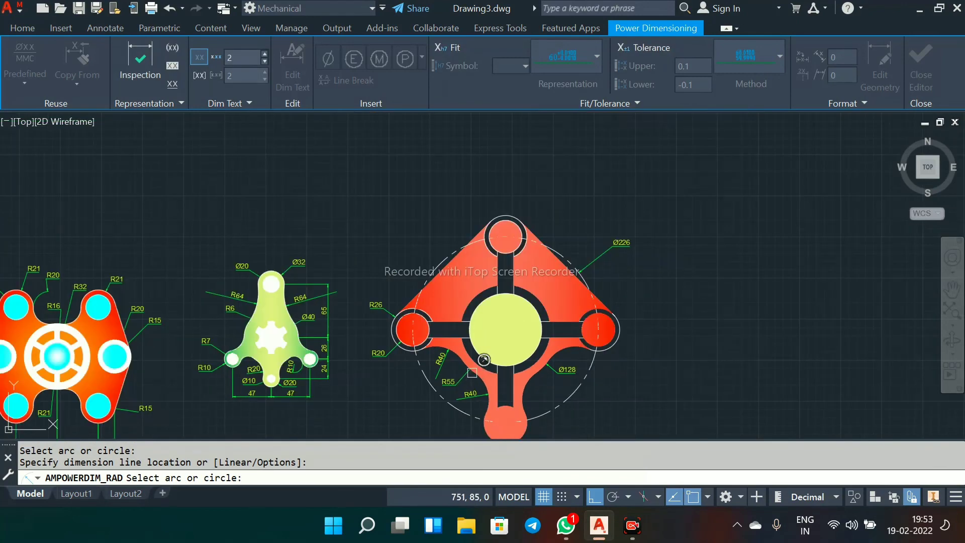
pyautogui.scroll(1, 484, 359)
pyautogui.scroll(1, 410, 184)
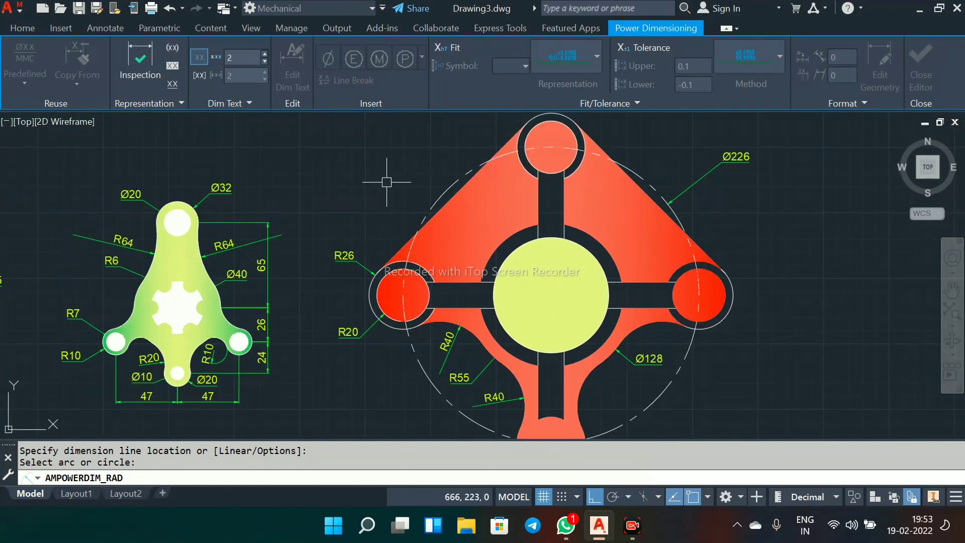
pyautogui.press('Escape')
# Step: Fill the ring around the red plate's left lobe with a solid hatch in ByBlock colour
pyautogui.click(159, 84)
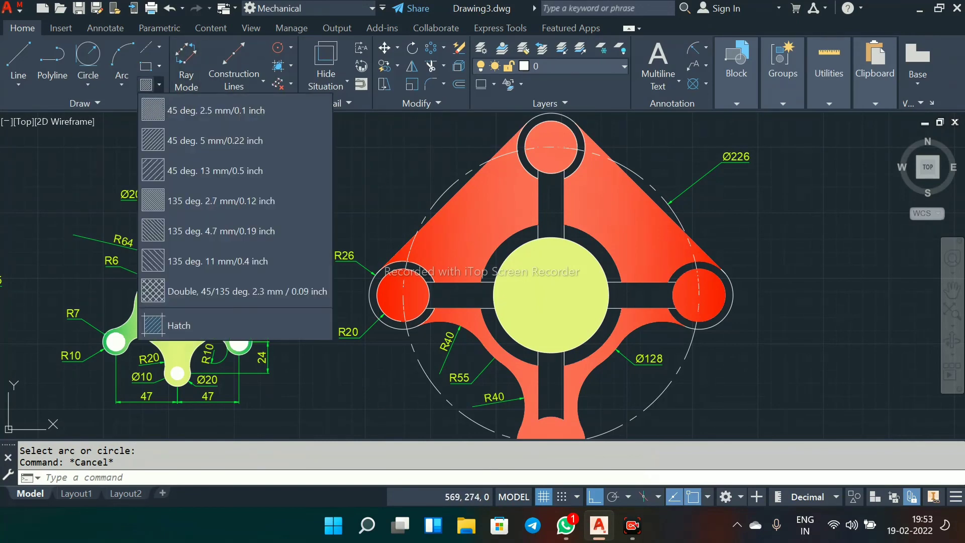
pyautogui.click(179, 325)
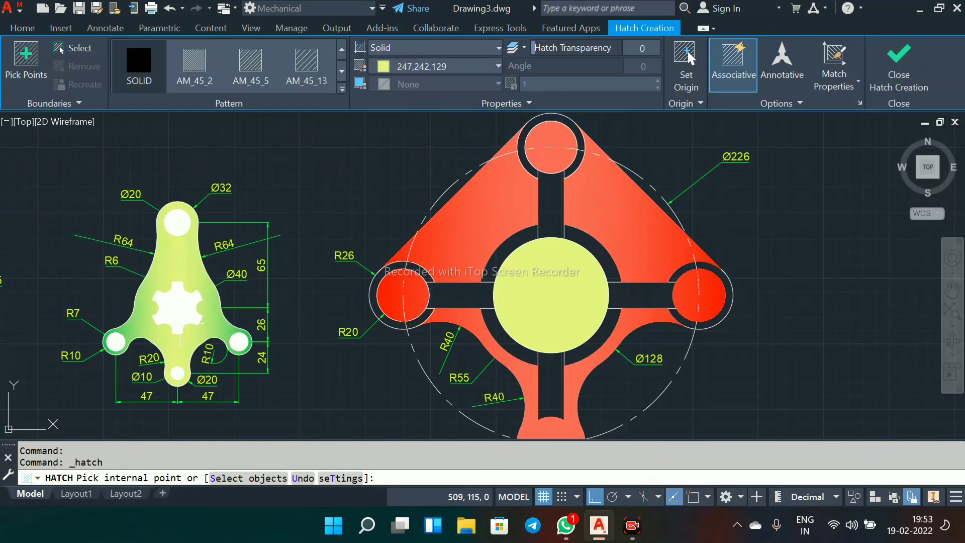
pyautogui.click(498, 66)
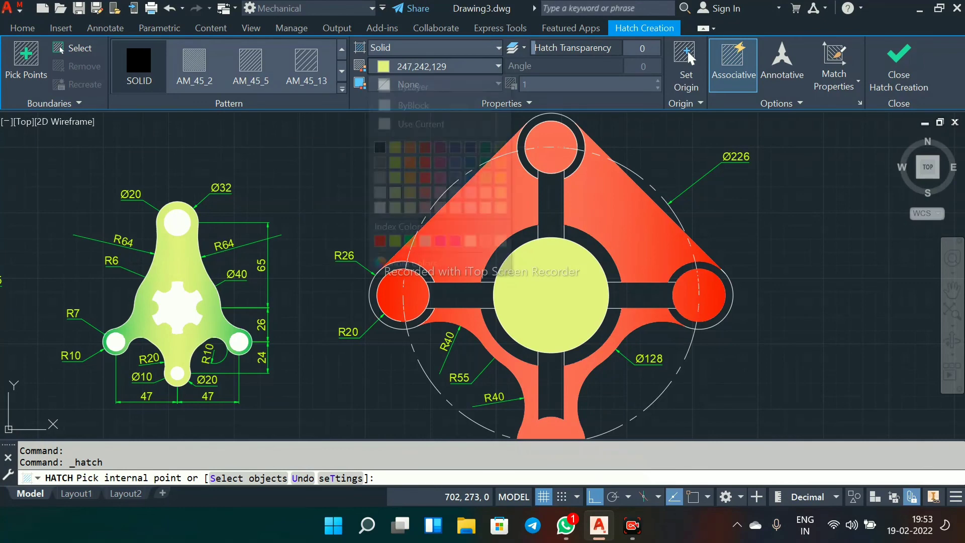
pyautogui.click(413, 124)
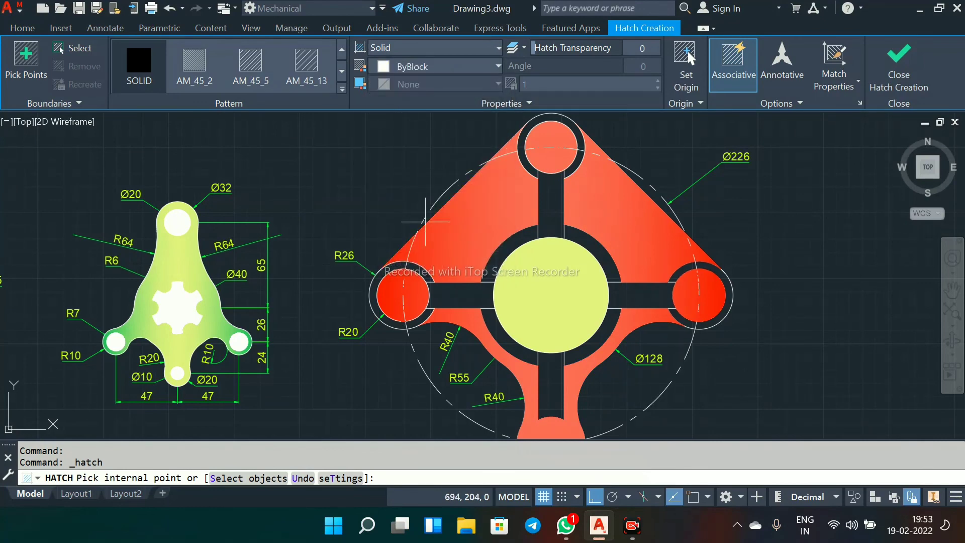
pyautogui.scroll(2, 430, 259)
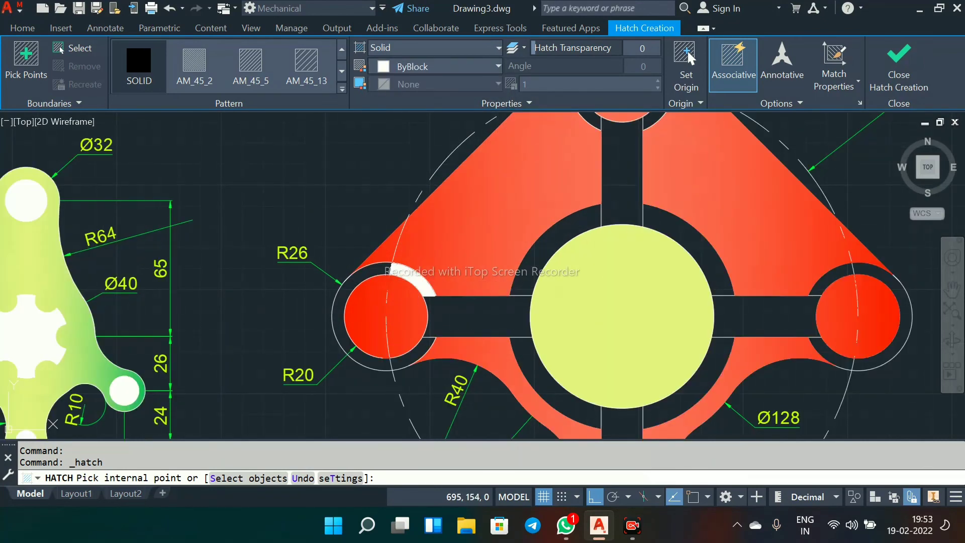
pyautogui.click(409, 279)
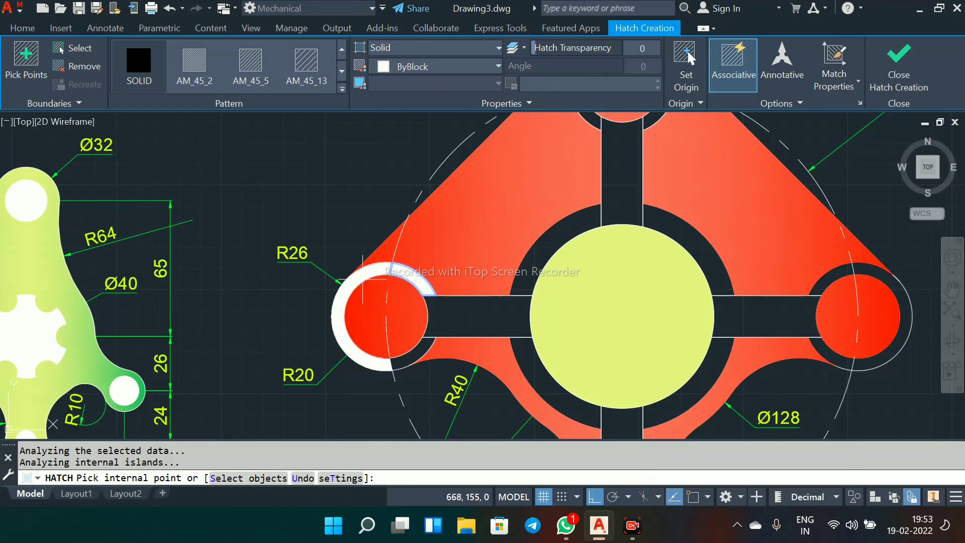
pyautogui.click(362, 279)
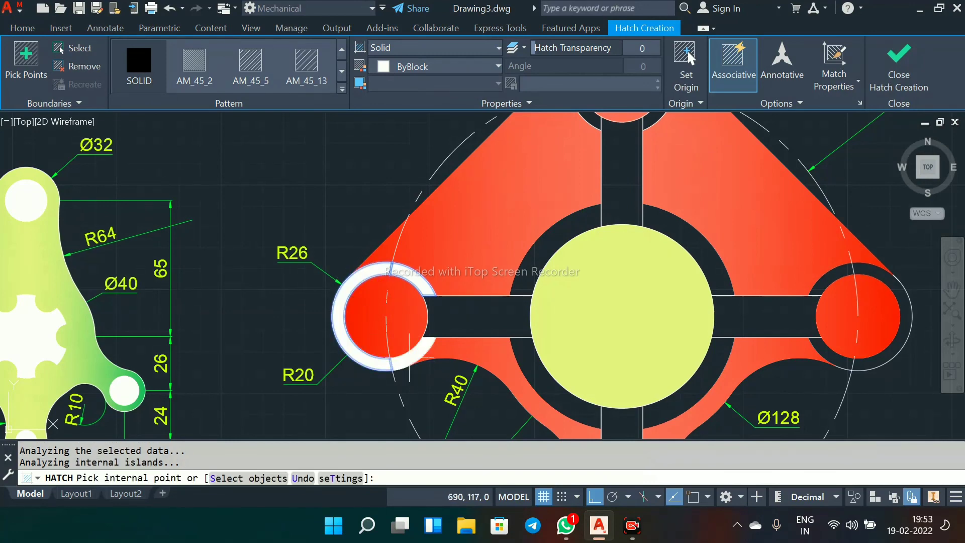
pyautogui.click(410, 358)
# Step: Extend the solid hatch over the red plate's left arm and the two left quarters of its central ring
pyautogui.click(457, 314)
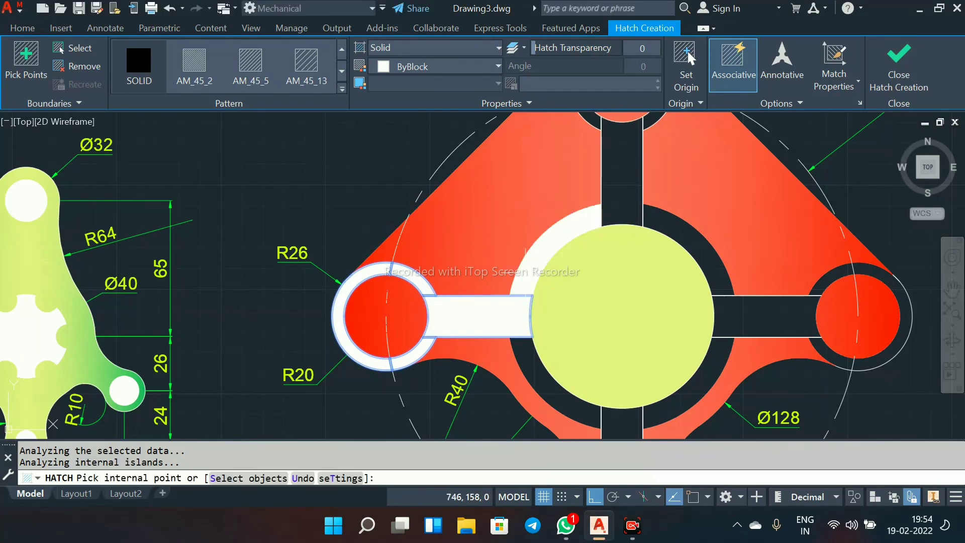
pyautogui.click(524, 273)
pyautogui.click(525, 354)
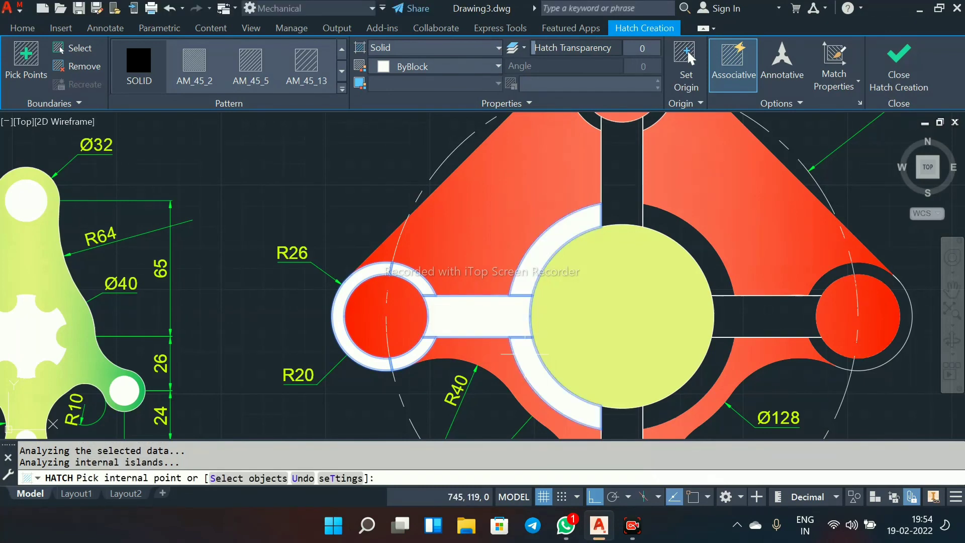
pyautogui.click(648, 412)
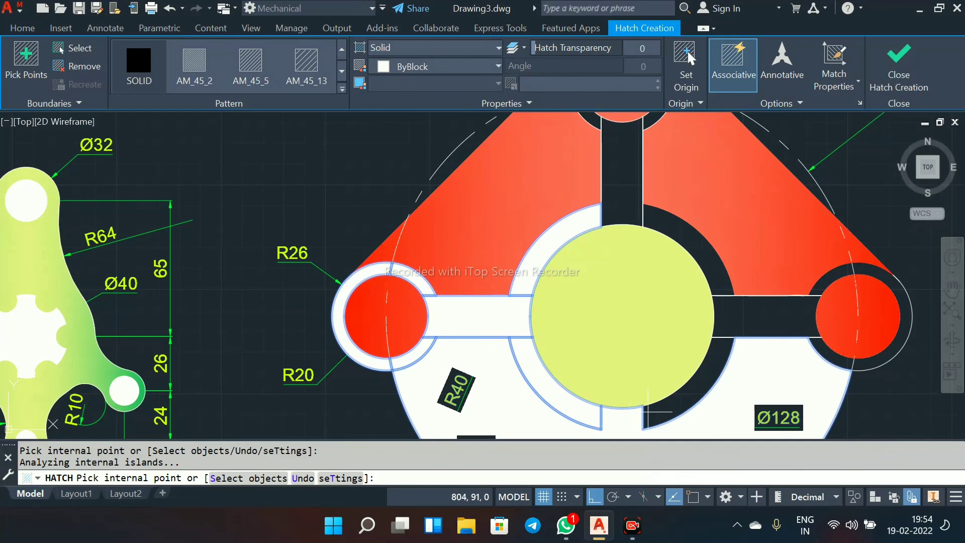
pyautogui.moveTo(608, 353); pyautogui.dragTo(512, 230, button='middle')
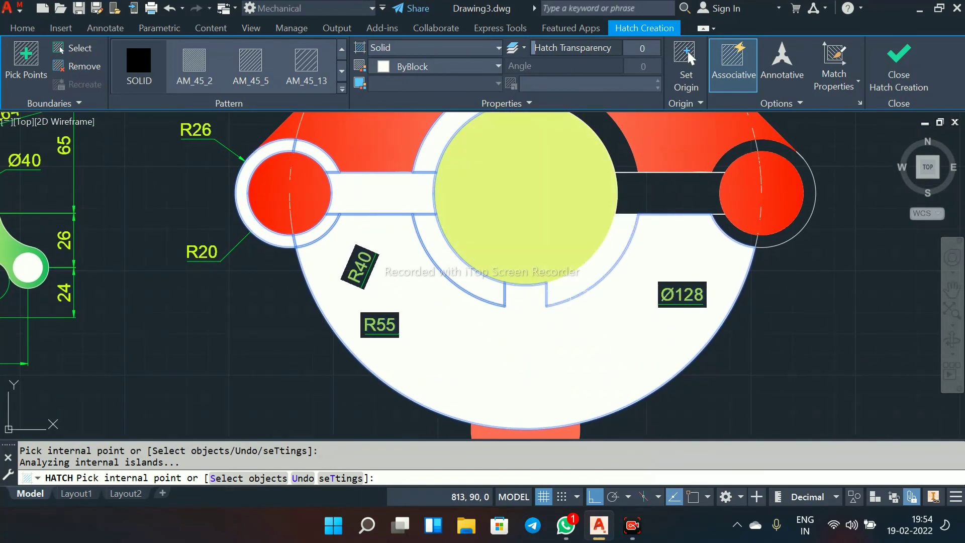
pyautogui.hotkey('ctrl', 'z')
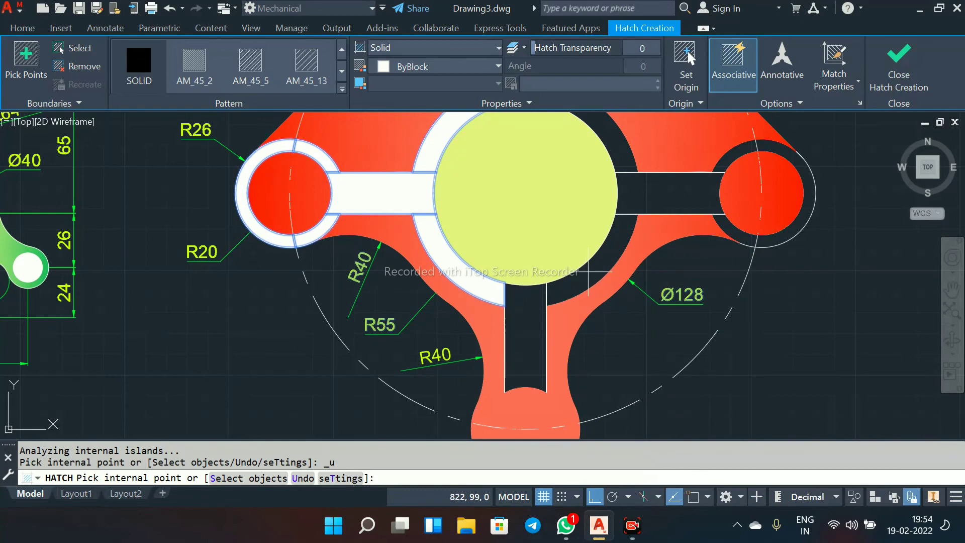
# Step: Extend the solid hatch over the lower-right quarter of the central ring and the upper arm
pyautogui.click(589, 272)
pyautogui.moveTo(589, 271); pyautogui.dragTo(541, 400, button='middle')
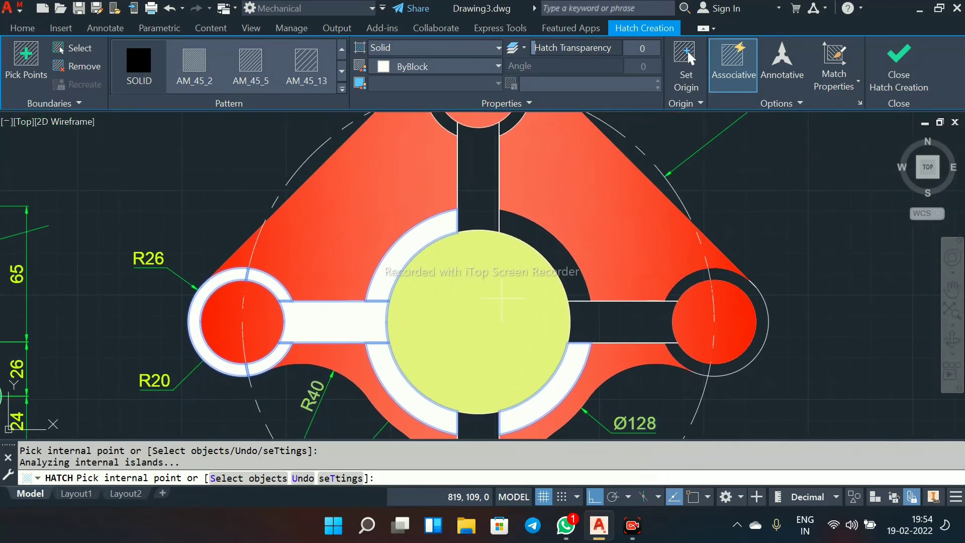
pyautogui.click(470, 201)
# Step: Fill all sections of the ring around the red plate's top lobe with the same solid hatch
pyautogui.moveTo(500, 214); pyautogui.dragTo(504, 353, button='middle')
pyautogui.click(519, 246)
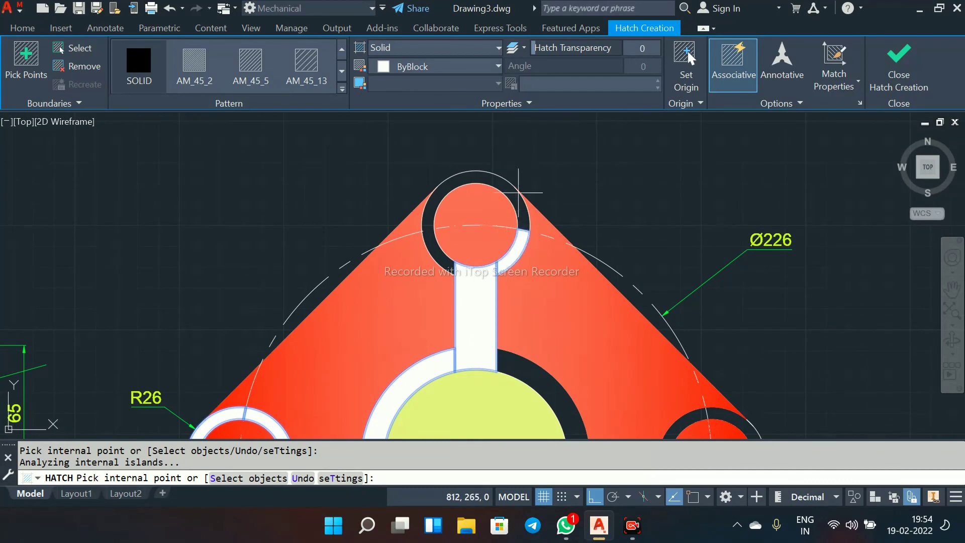
pyautogui.click(519, 192)
pyautogui.click(441, 246)
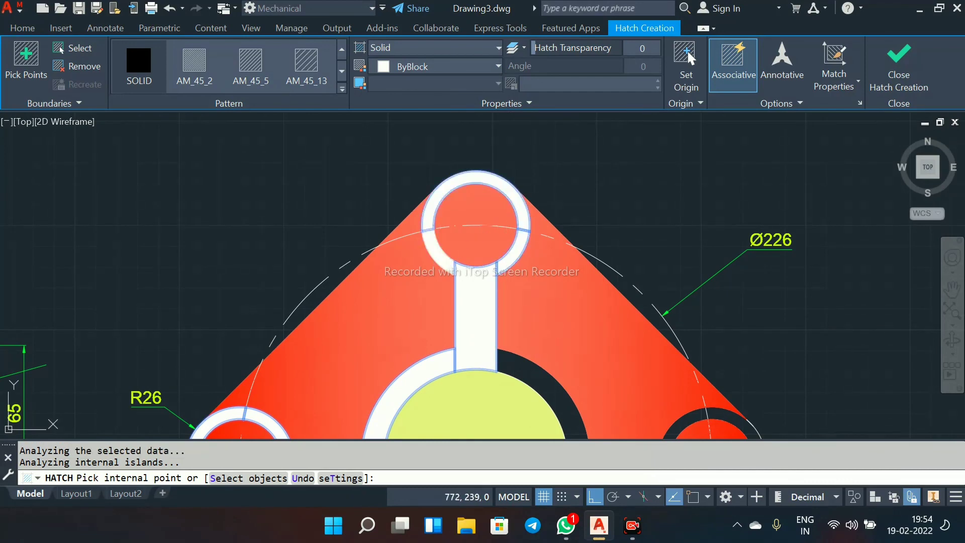
# Step: Extend the solid hatch over the central ring's upper-right quarter, the right arm and the ring around the right lobe
pyautogui.moveTo(452, 255); pyautogui.dragTo(419, 106, button='middle')
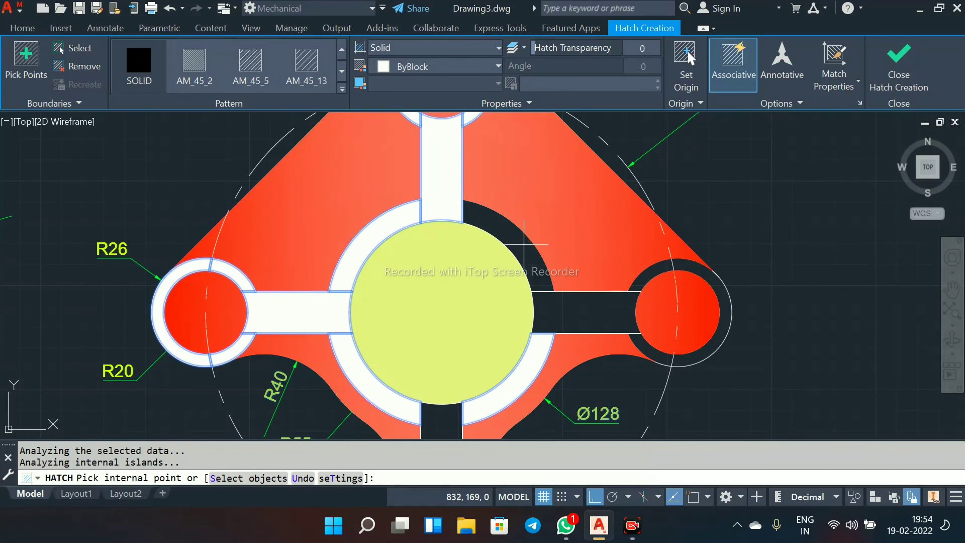
pyautogui.click(525, 245)
pyautogui.click(569, 314)
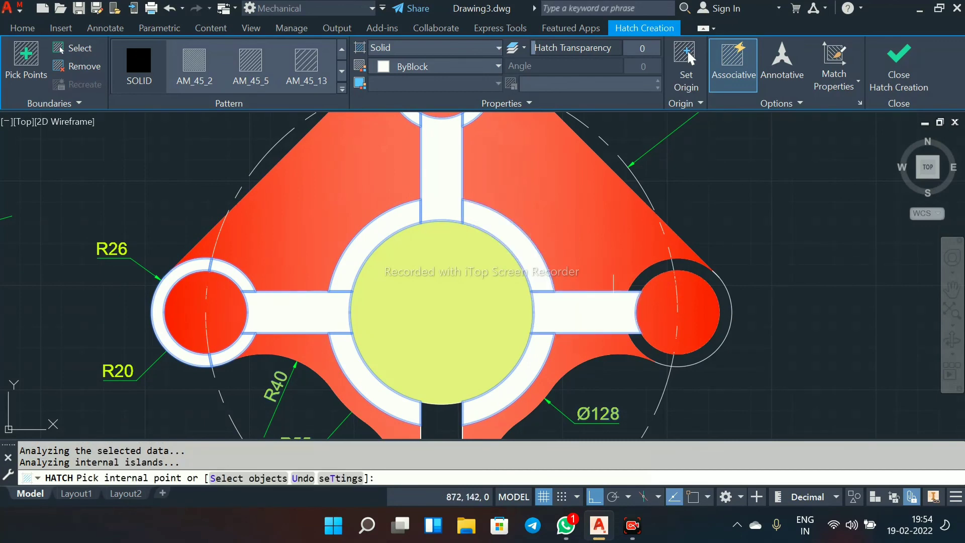
pyautogui.click(638, 274)
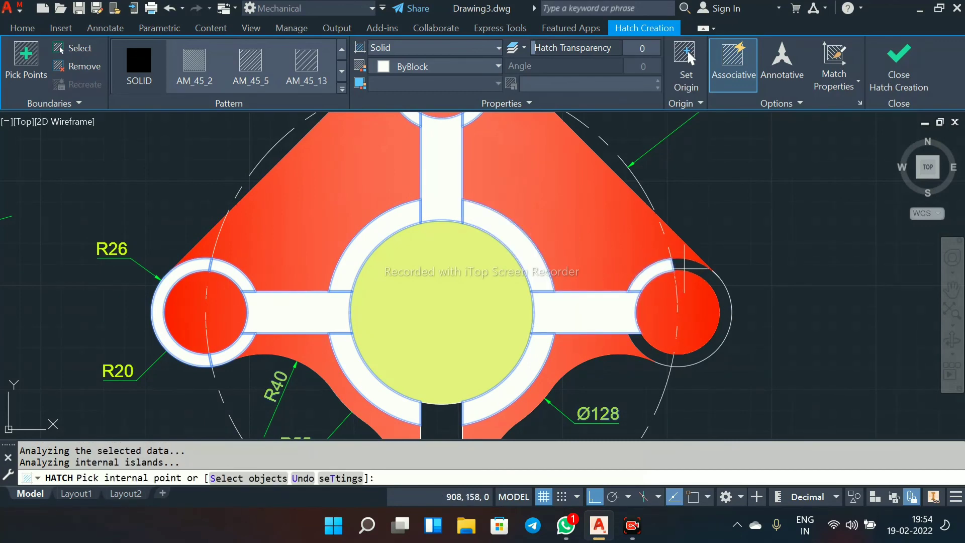
pyautogui.click(685, 269)
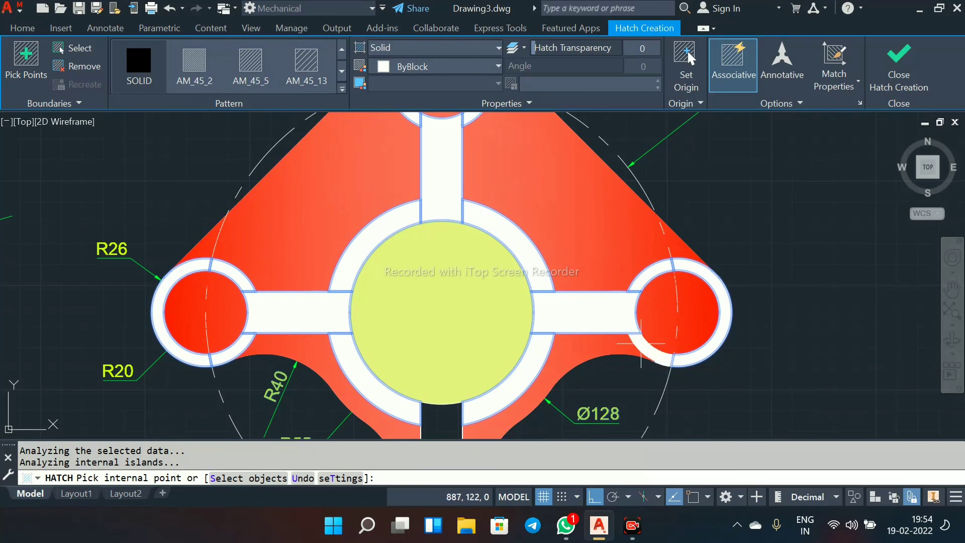
# Step: Fill the red plate's lower arm with the solid hatch and finish the hatch creation
pyautogui.moveTo(516, 380)
pyautogui.mouseDown(button='middle')
pyautogui.moveTo(484, 313)
pyautogui.moveTo(481, 224)
pyautogui.mouseUp(button='middle')
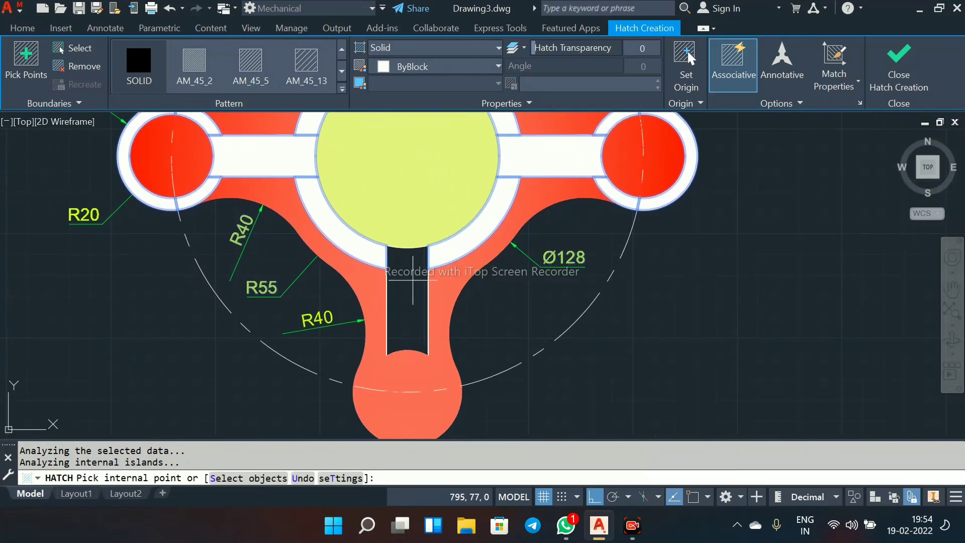
pyautogui.click(411, 280)
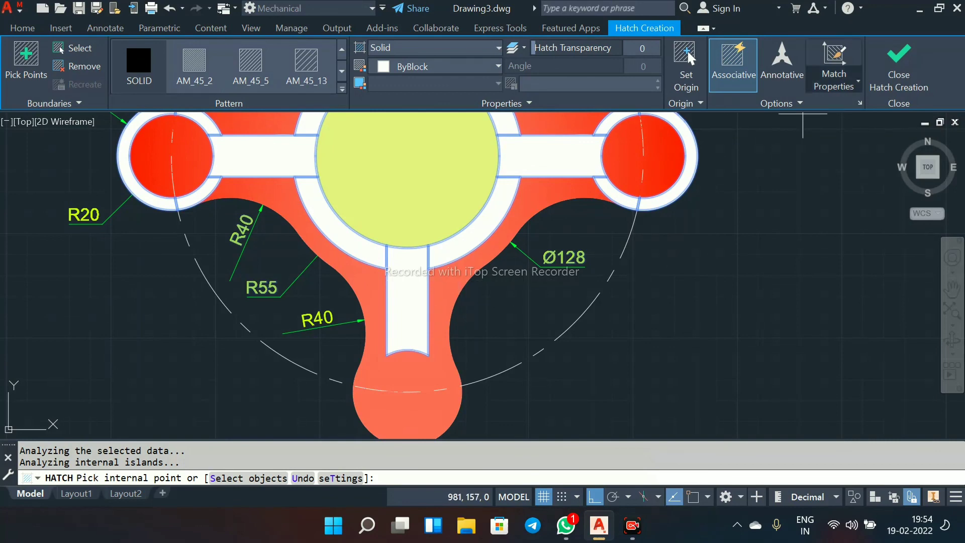
pyautogui.click(899, 58)
pyautogui.scroll(-4, 563, 254)
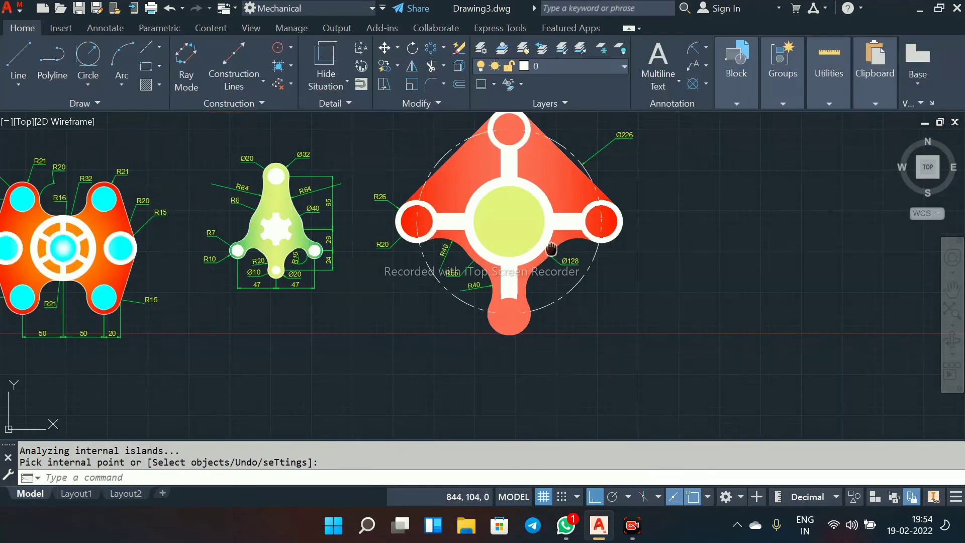
pyautogui.moveTo(551, 248)
pyautogui.mouseDown(button='middle')
pyautogui.moveTo(577, 298)
pyautogui.moveTo(643, 300)
pyautogui.mouseUp(button='middle')
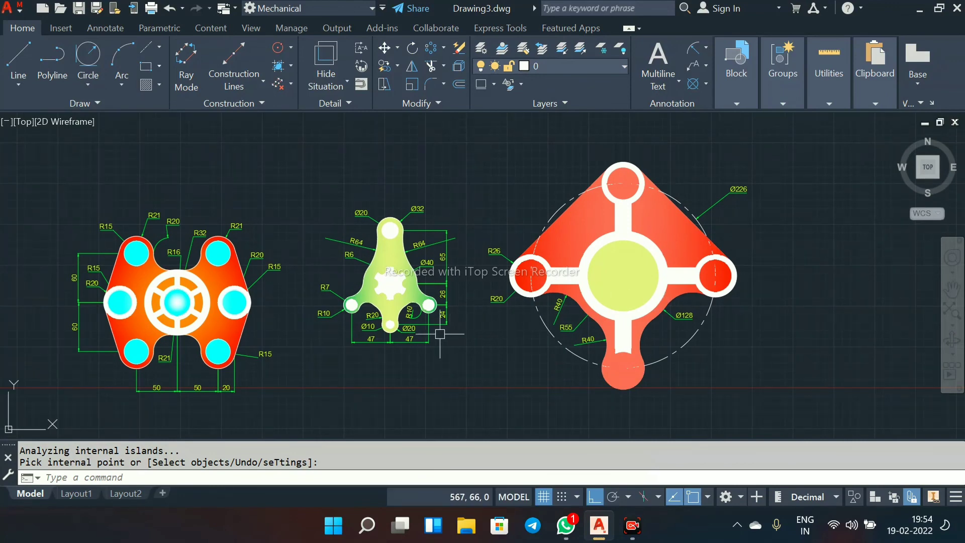
pyautogui.moveTo(440, 333); pyautogui.dragTo(518, 340, button='middle')
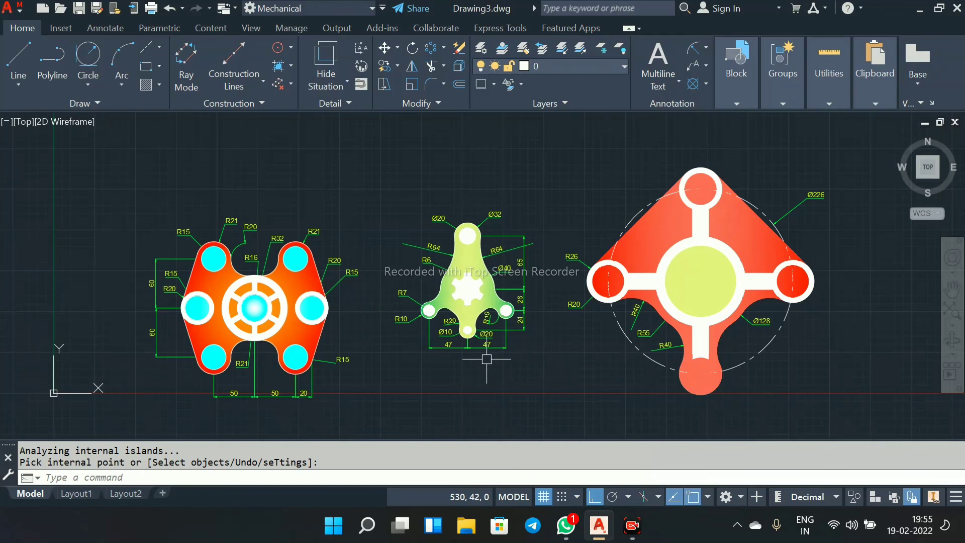
pyautogui.scroll(2, 524, 315)
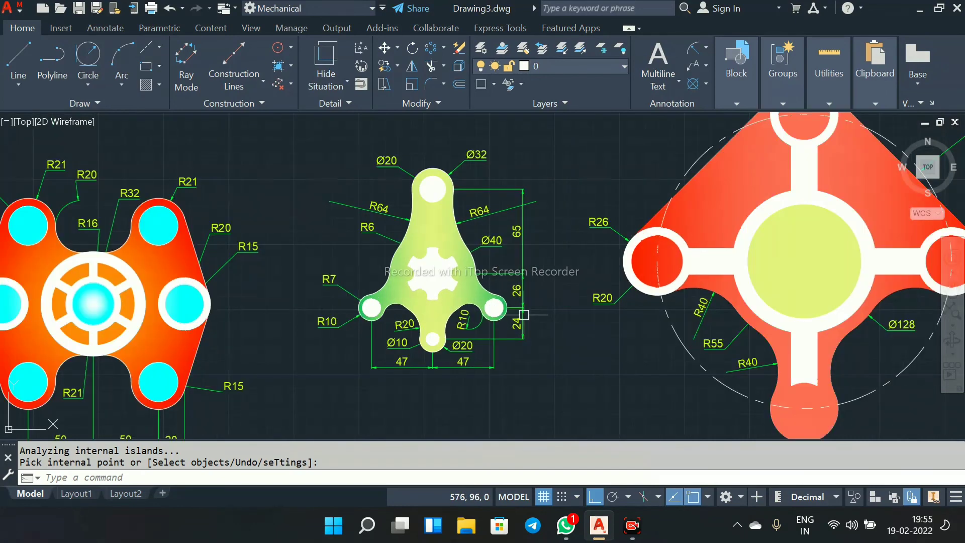
pyautogui.scroll(-3, 524, 315)
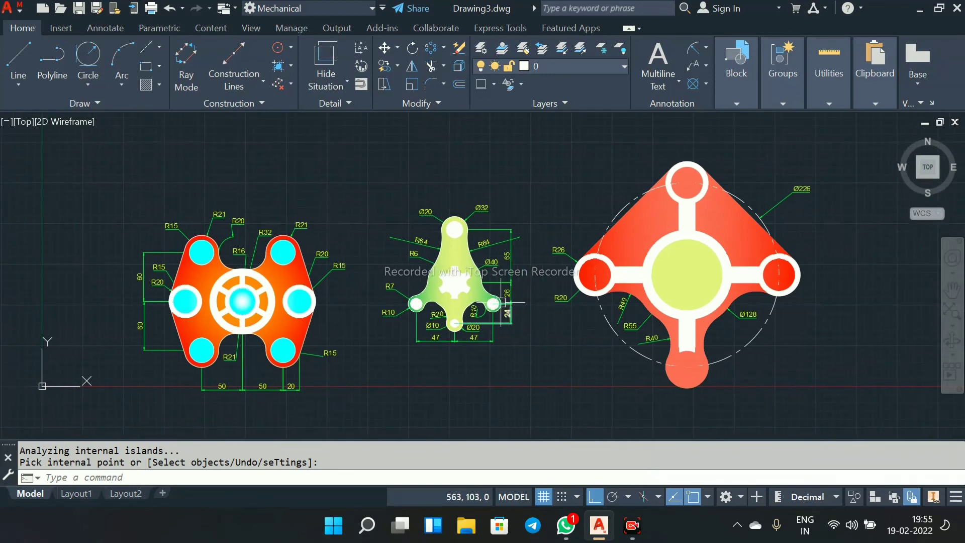